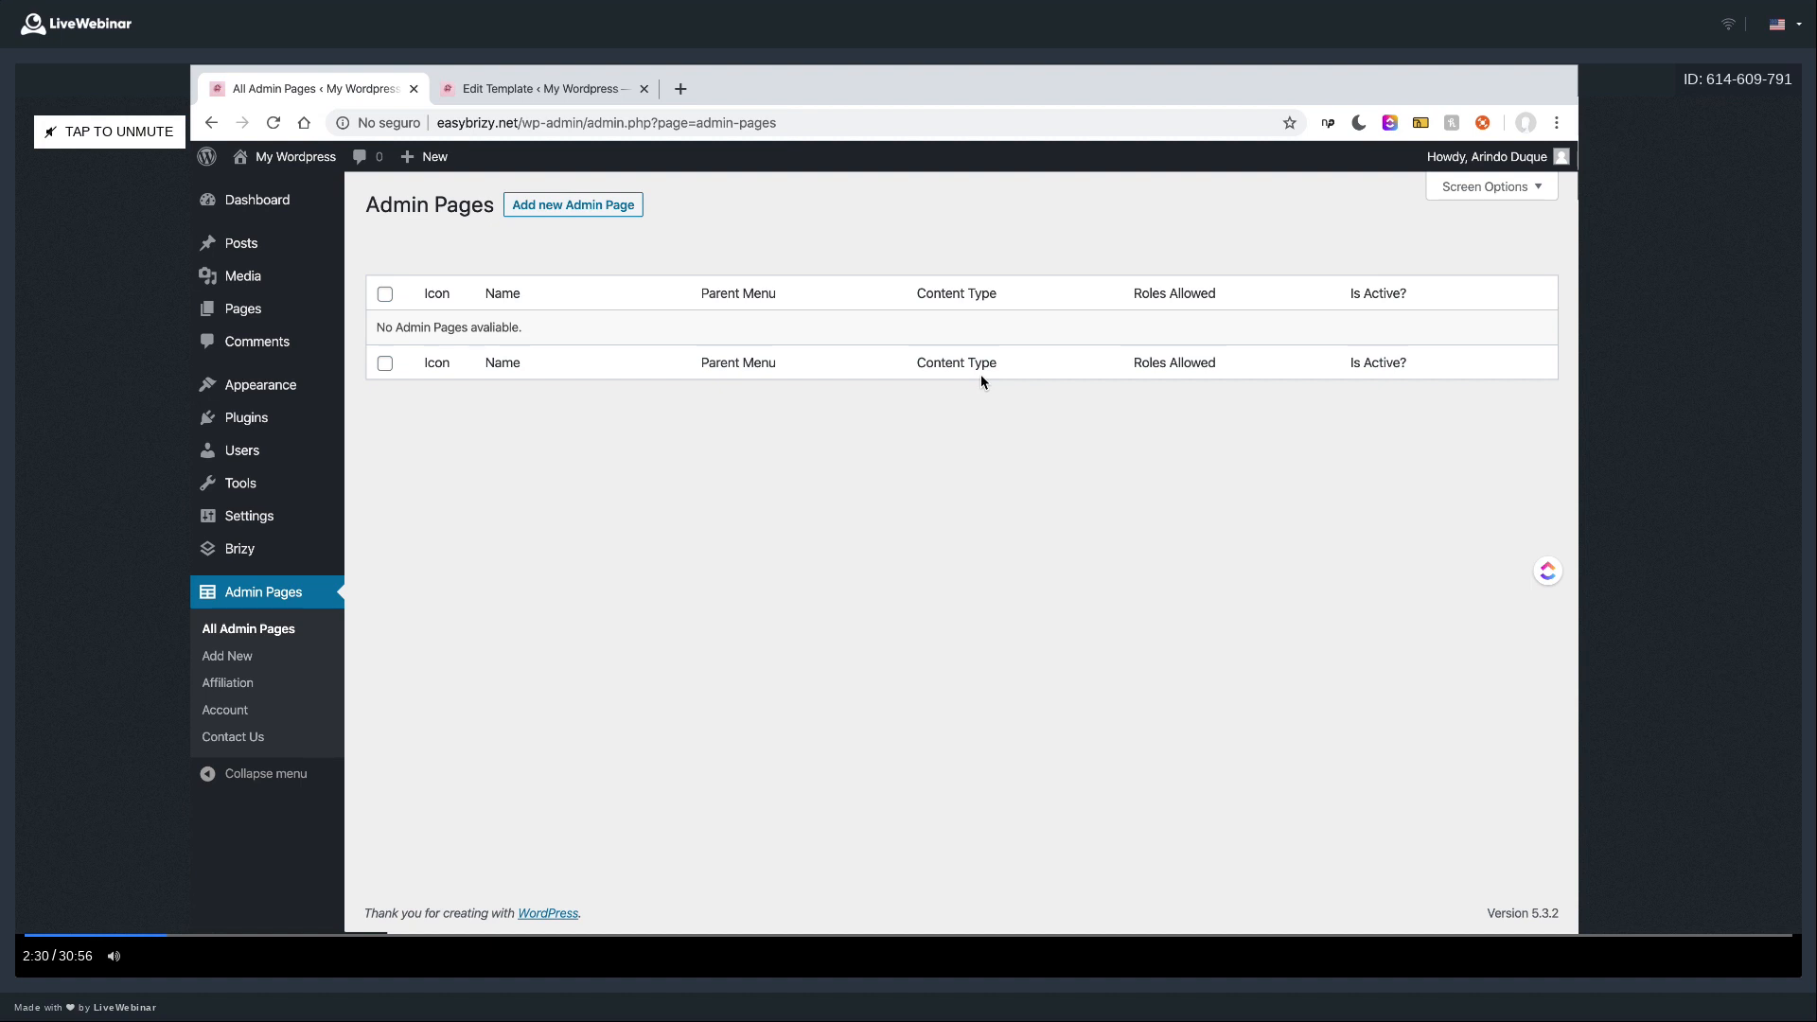
- Open the site's Dashboard and look over its overview, activity and news widgets
left_click(296, 210)
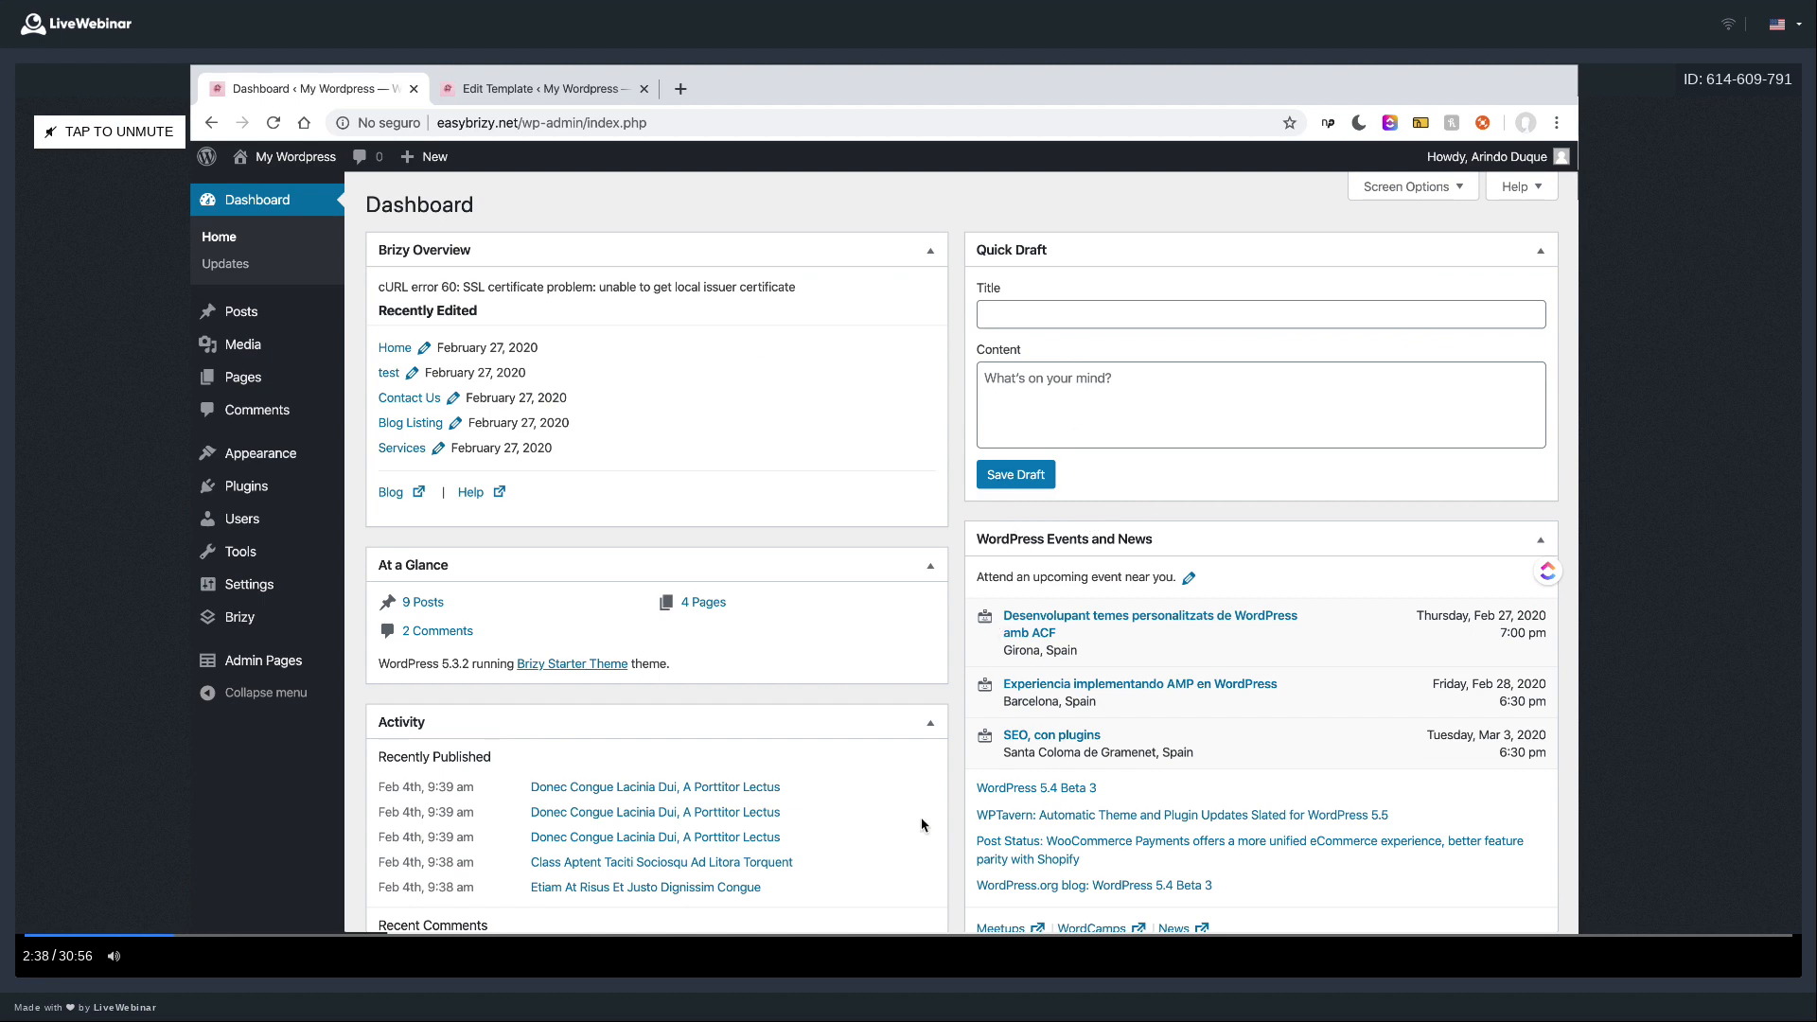
scroll(909, 633, "down", 2)
scroll(909, 631, "down", 2)
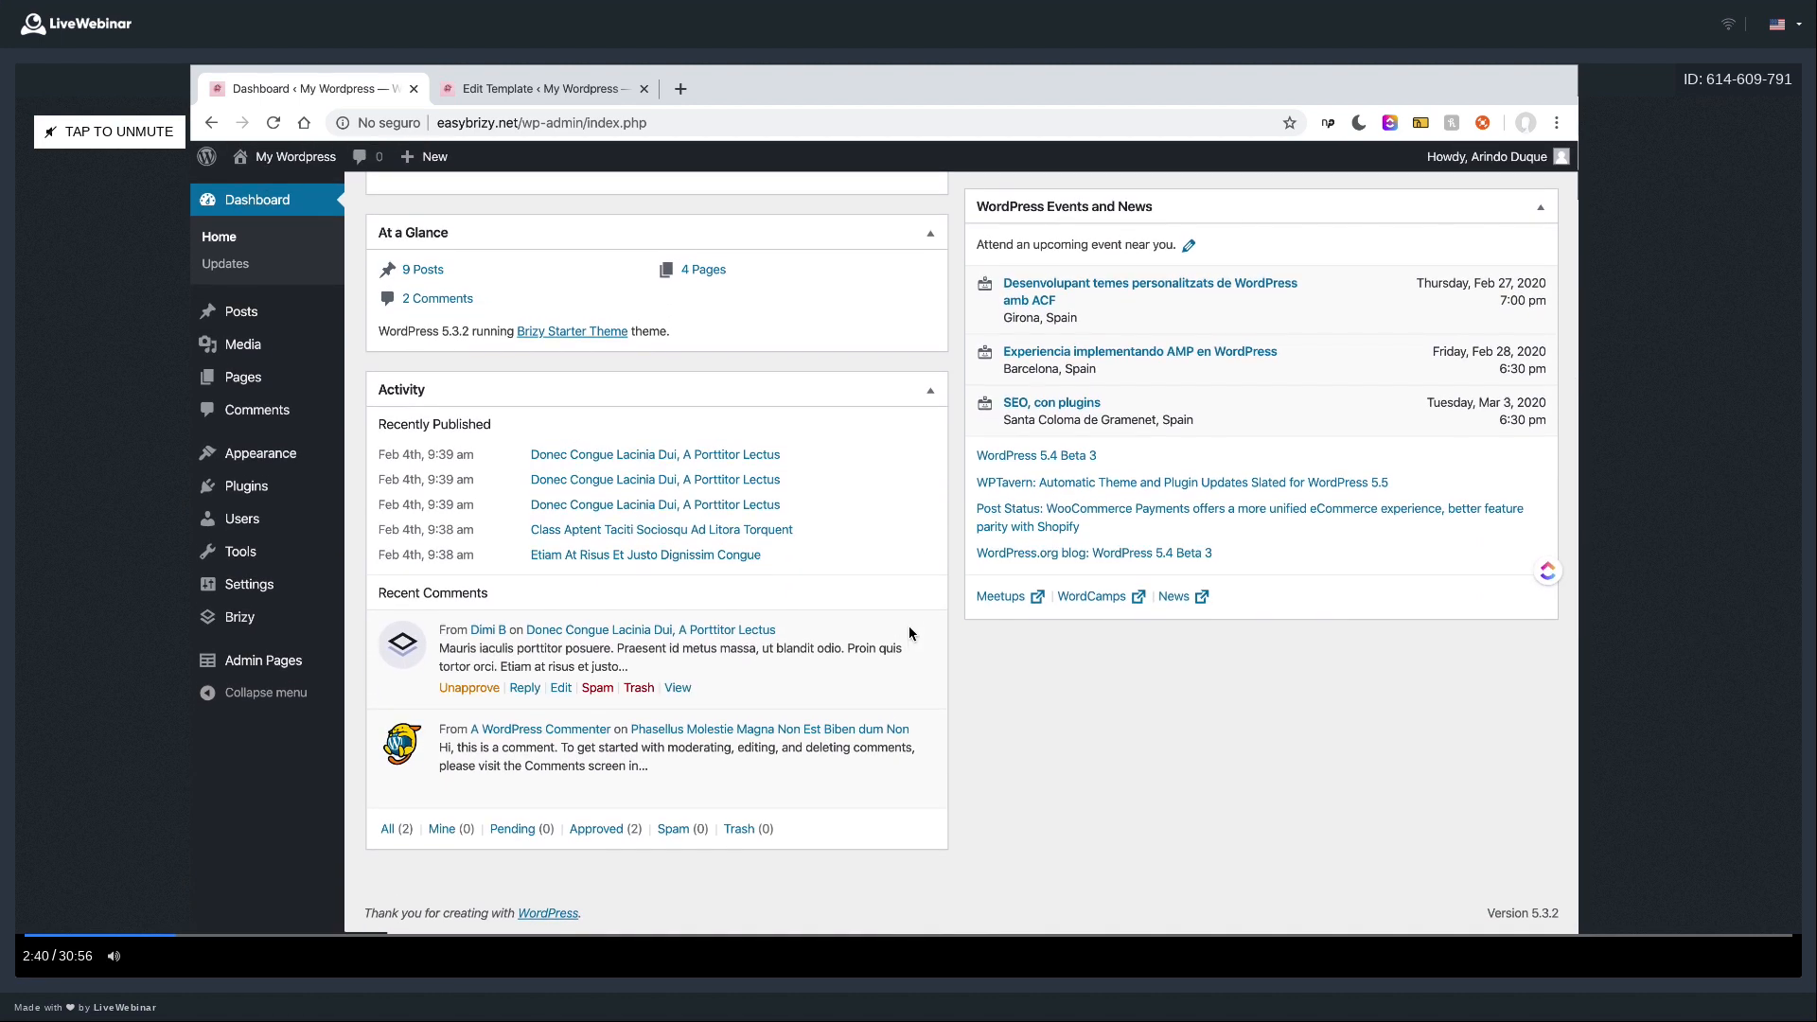
scroll(908, 629, "up", 4)
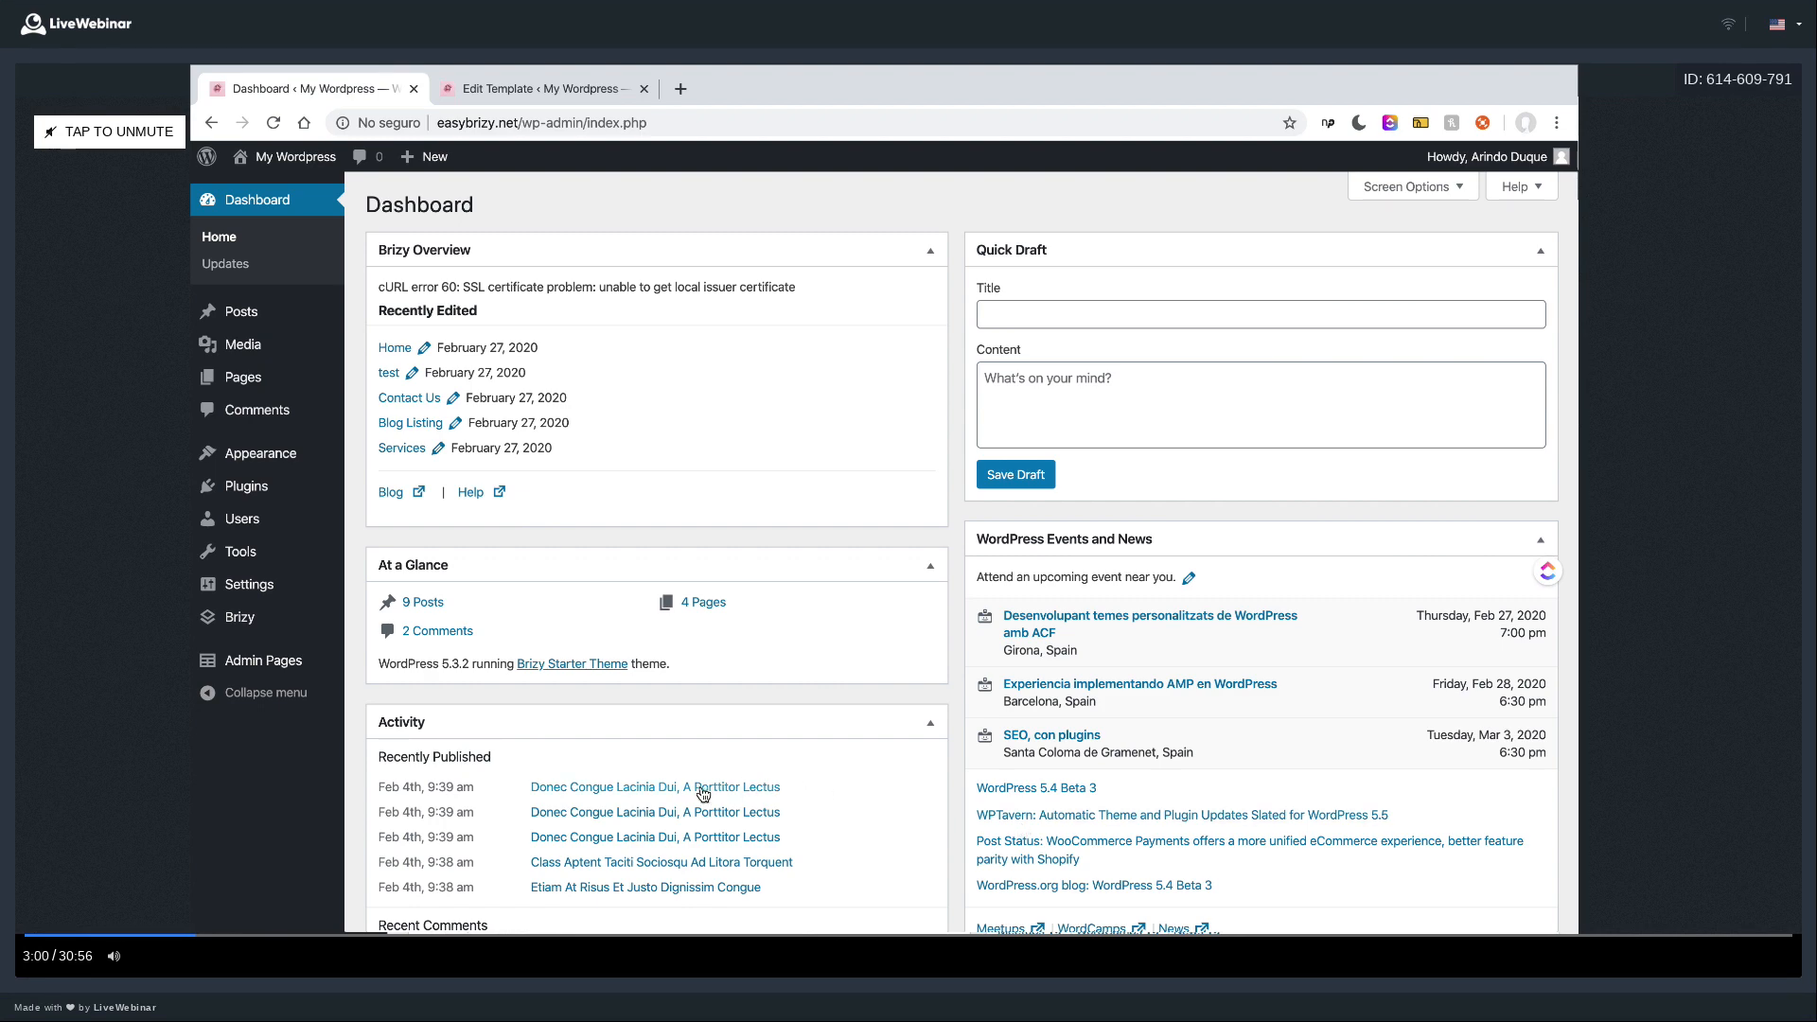
- Start a new admin page and title it "Tutorials"
mouse_move(302, 678)
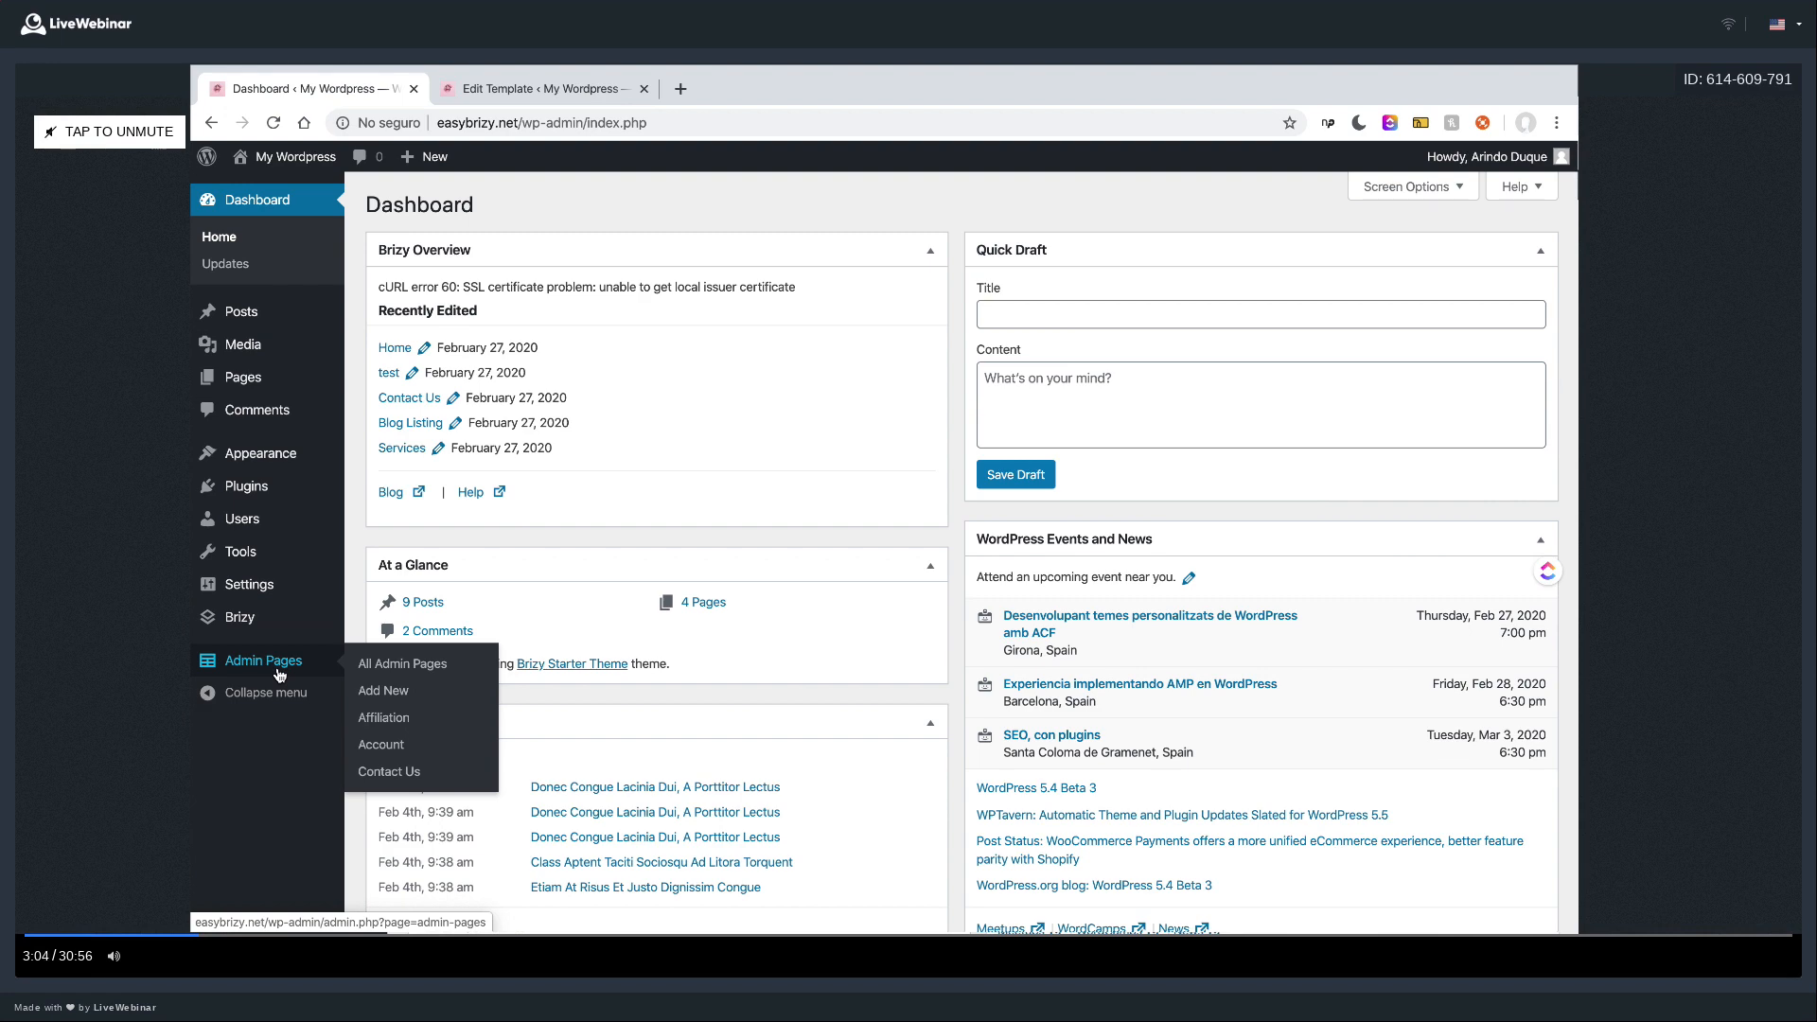
left_click(393, 693)
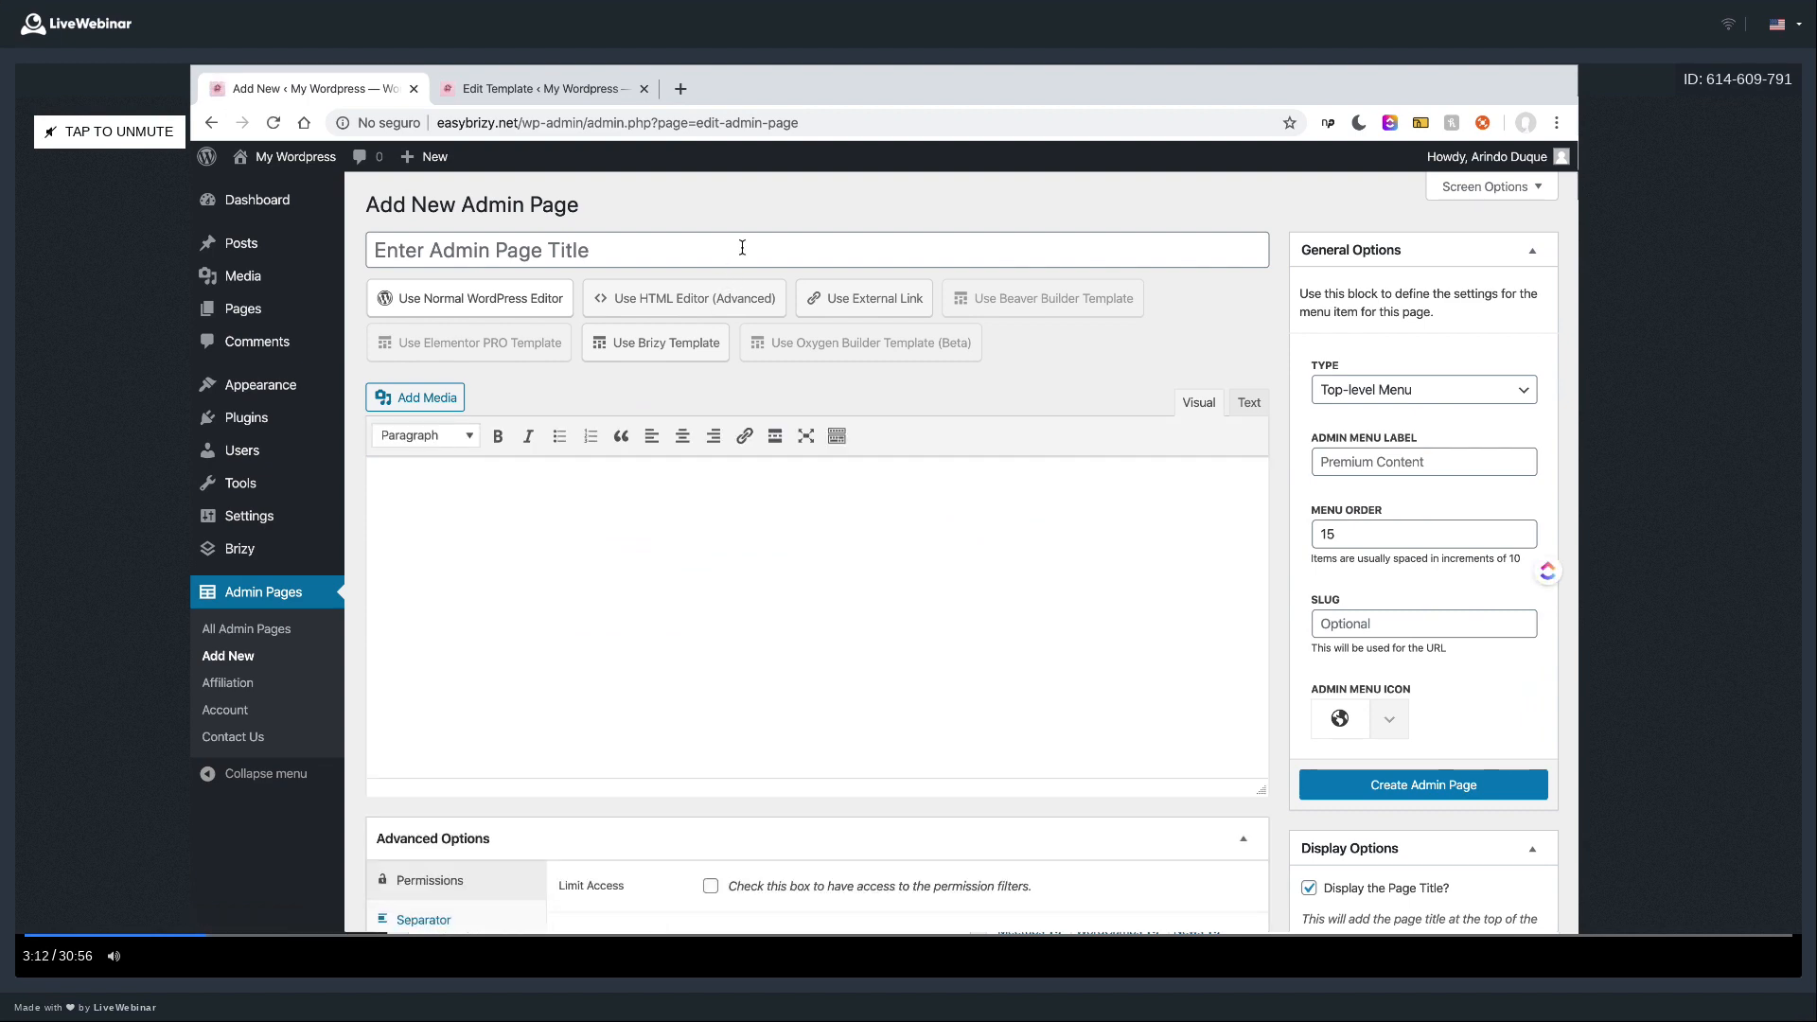
left_click(740, 250)
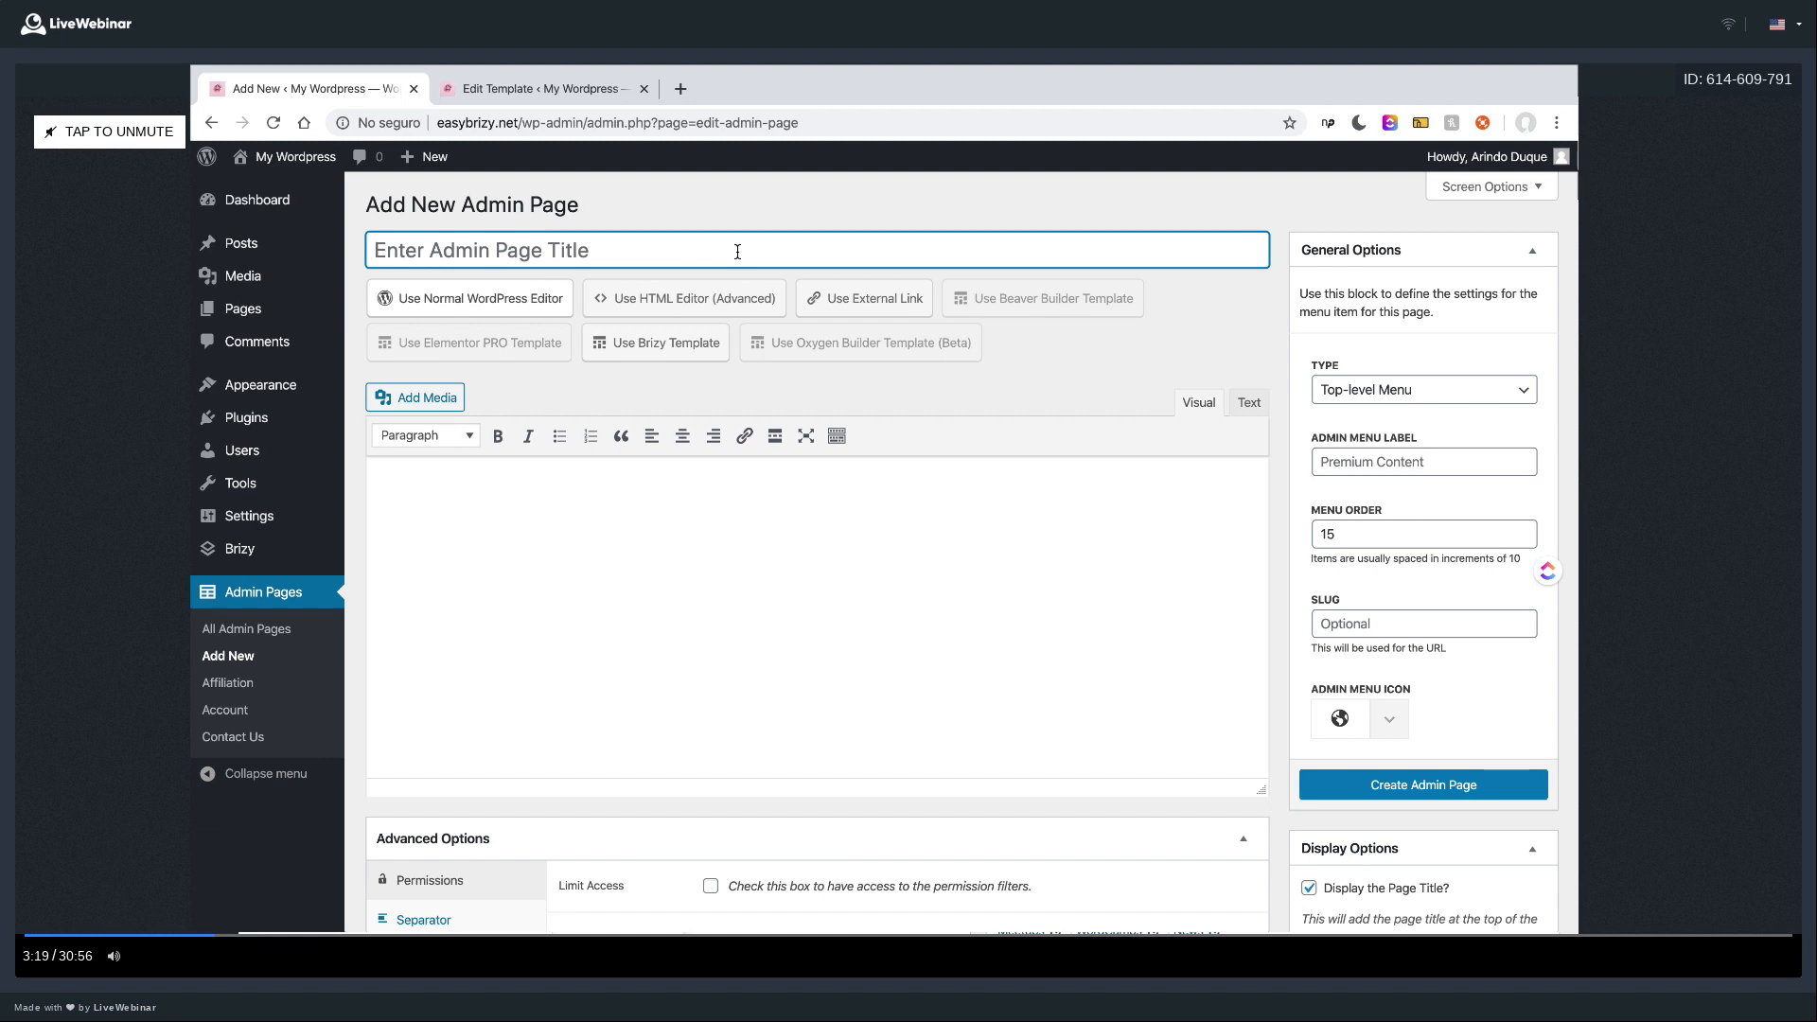
type("tuto")
key("BackSpace")
key("BackSpace")
key("BackSpace")
key("BackSpace")
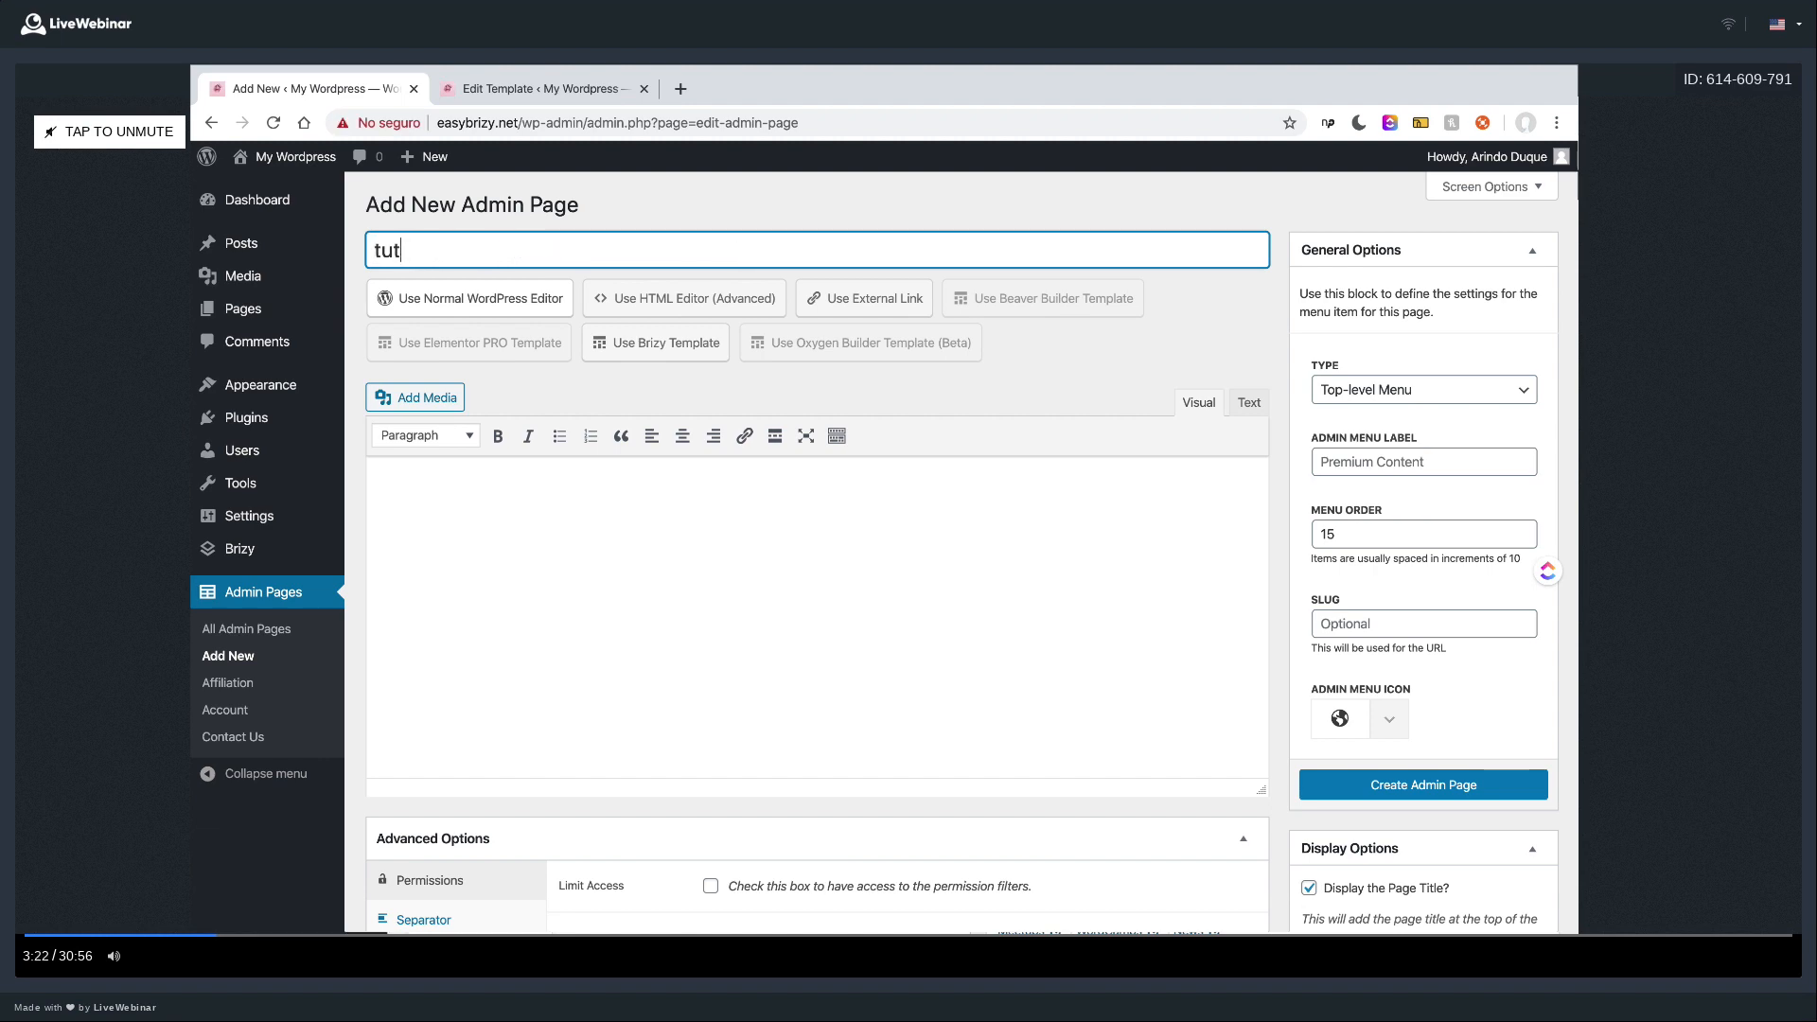
type("Tutorials")
- Begin the page body with a Heading 2 line reading "Tutoriais"
left_click(744, 505)
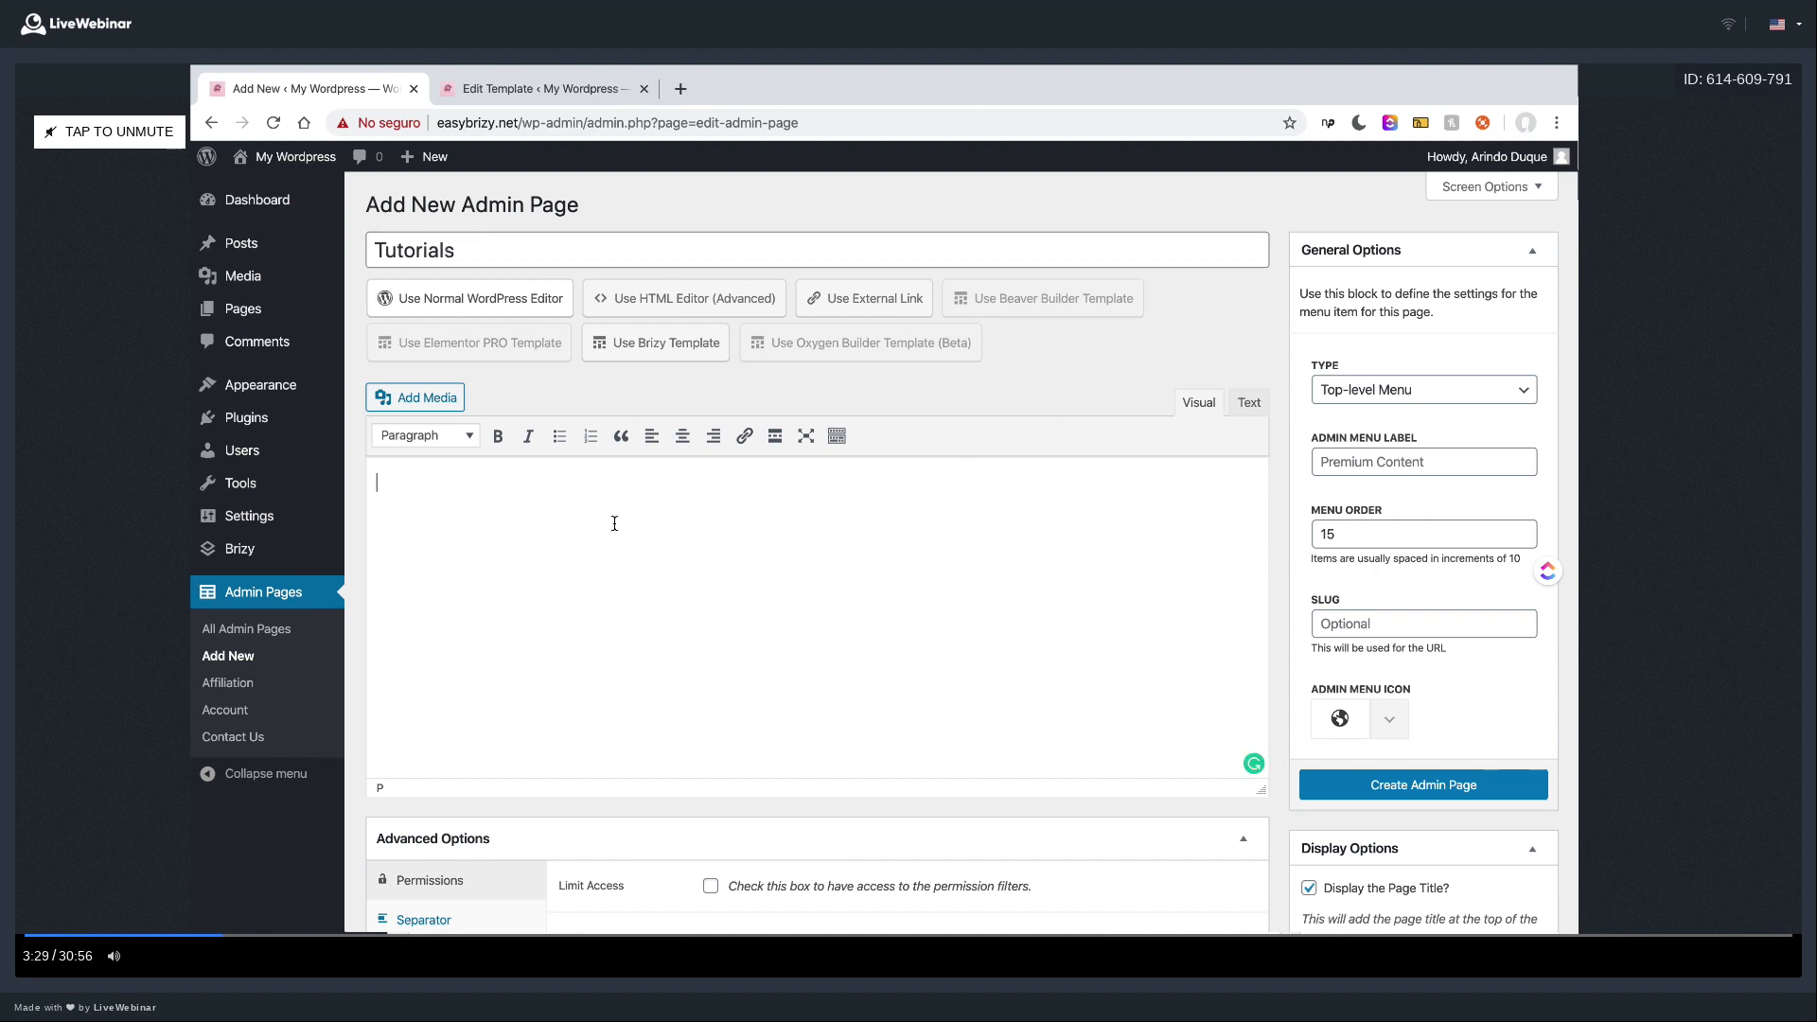
left_click(461, 438)
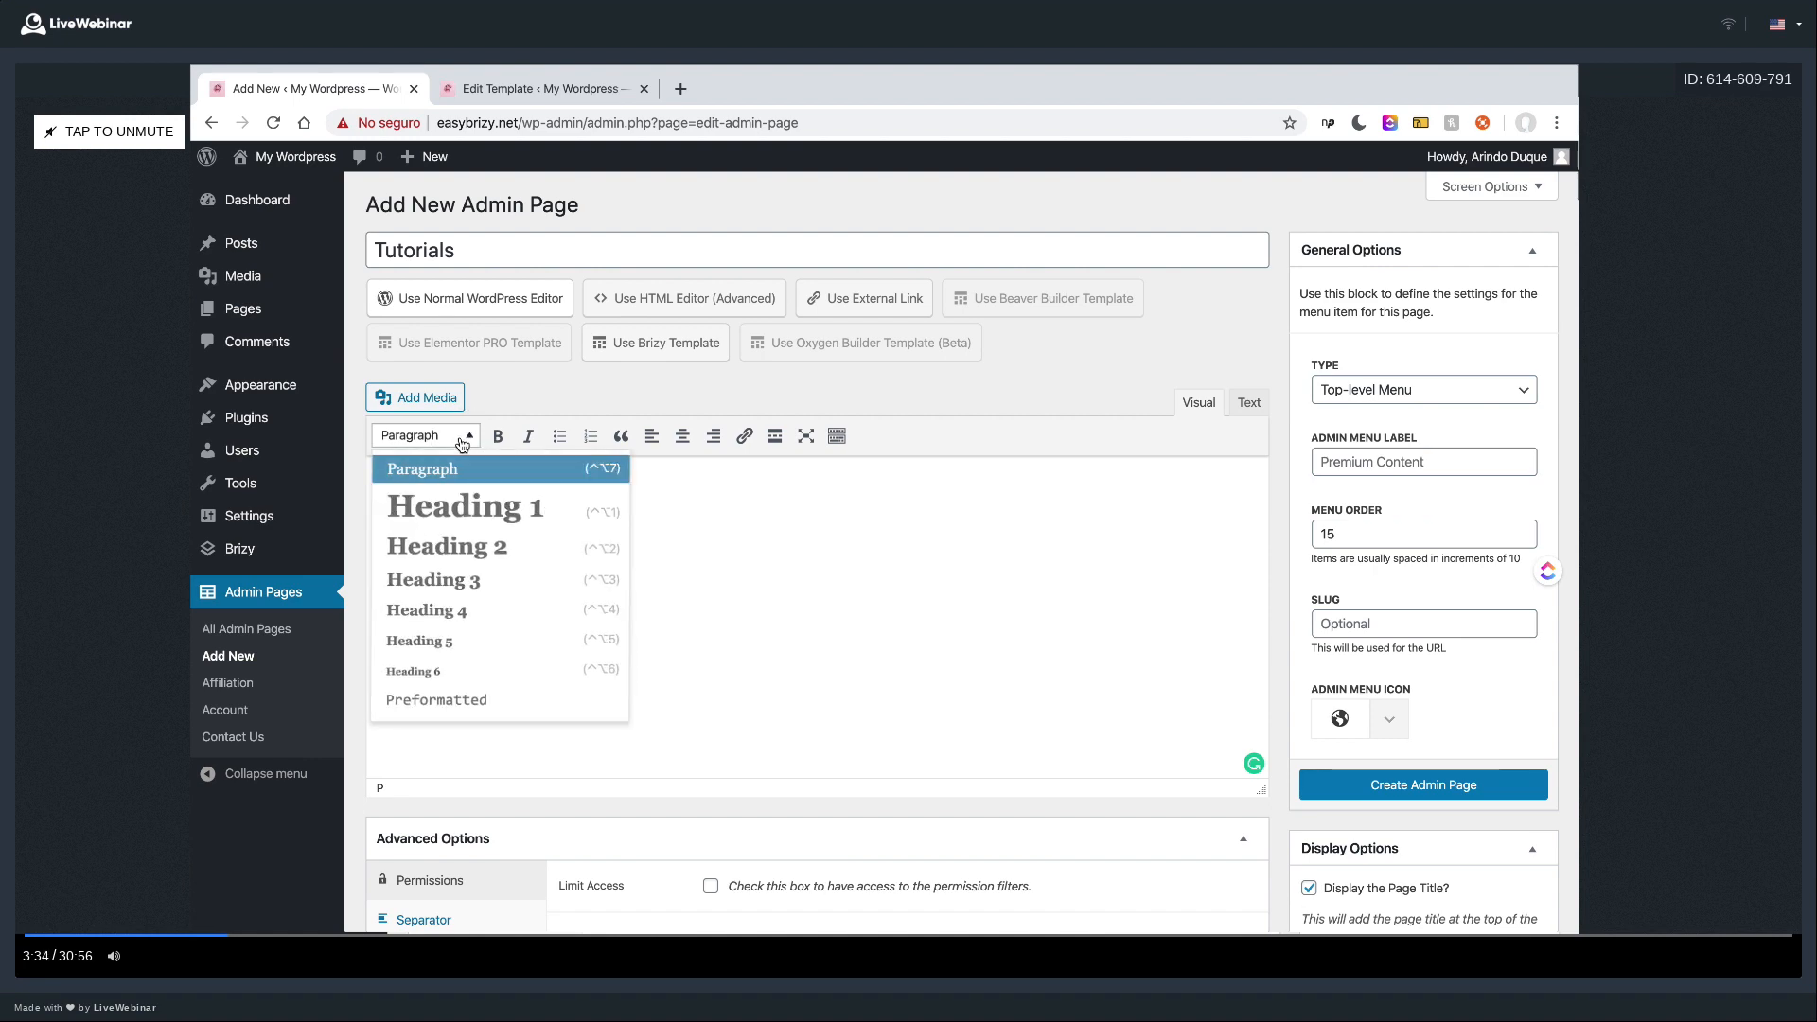
left_click(502, 546)
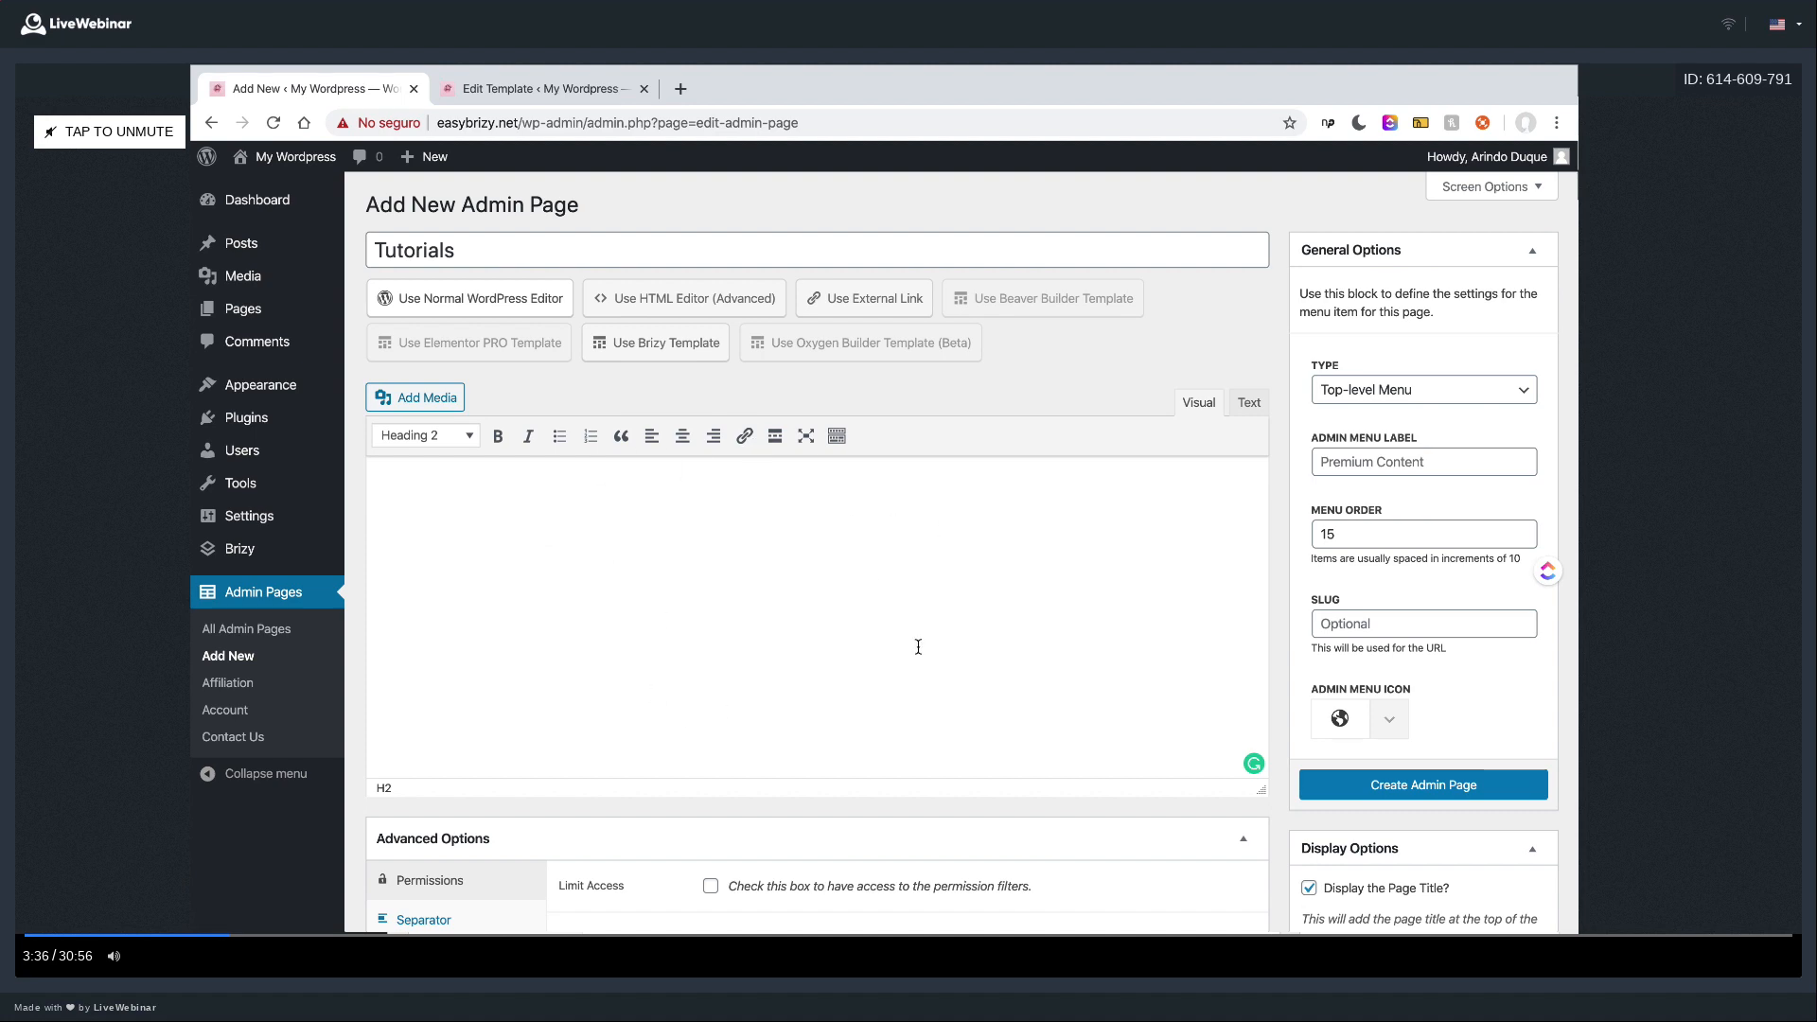
type("Tutoriais")
key("Return")
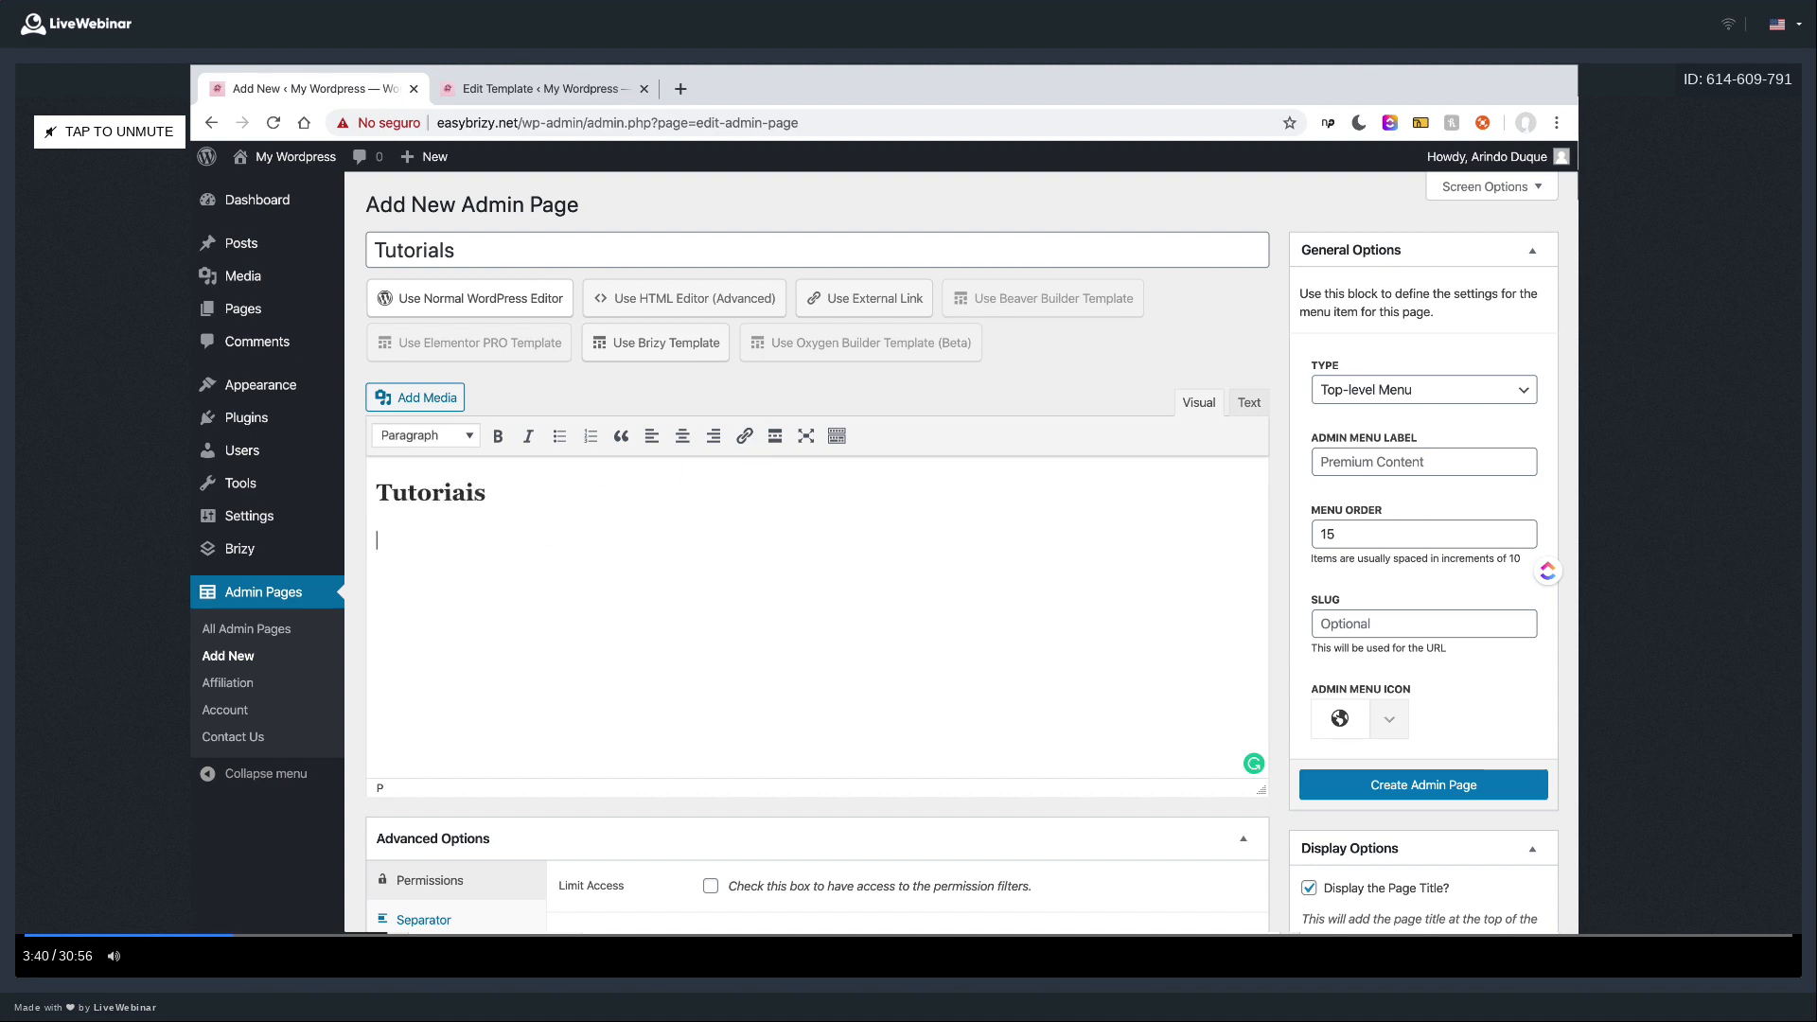
- Add a paragraph under the heading reading "Click on the videos below to open them in fullscreen mode."
type("Click on the videos ")
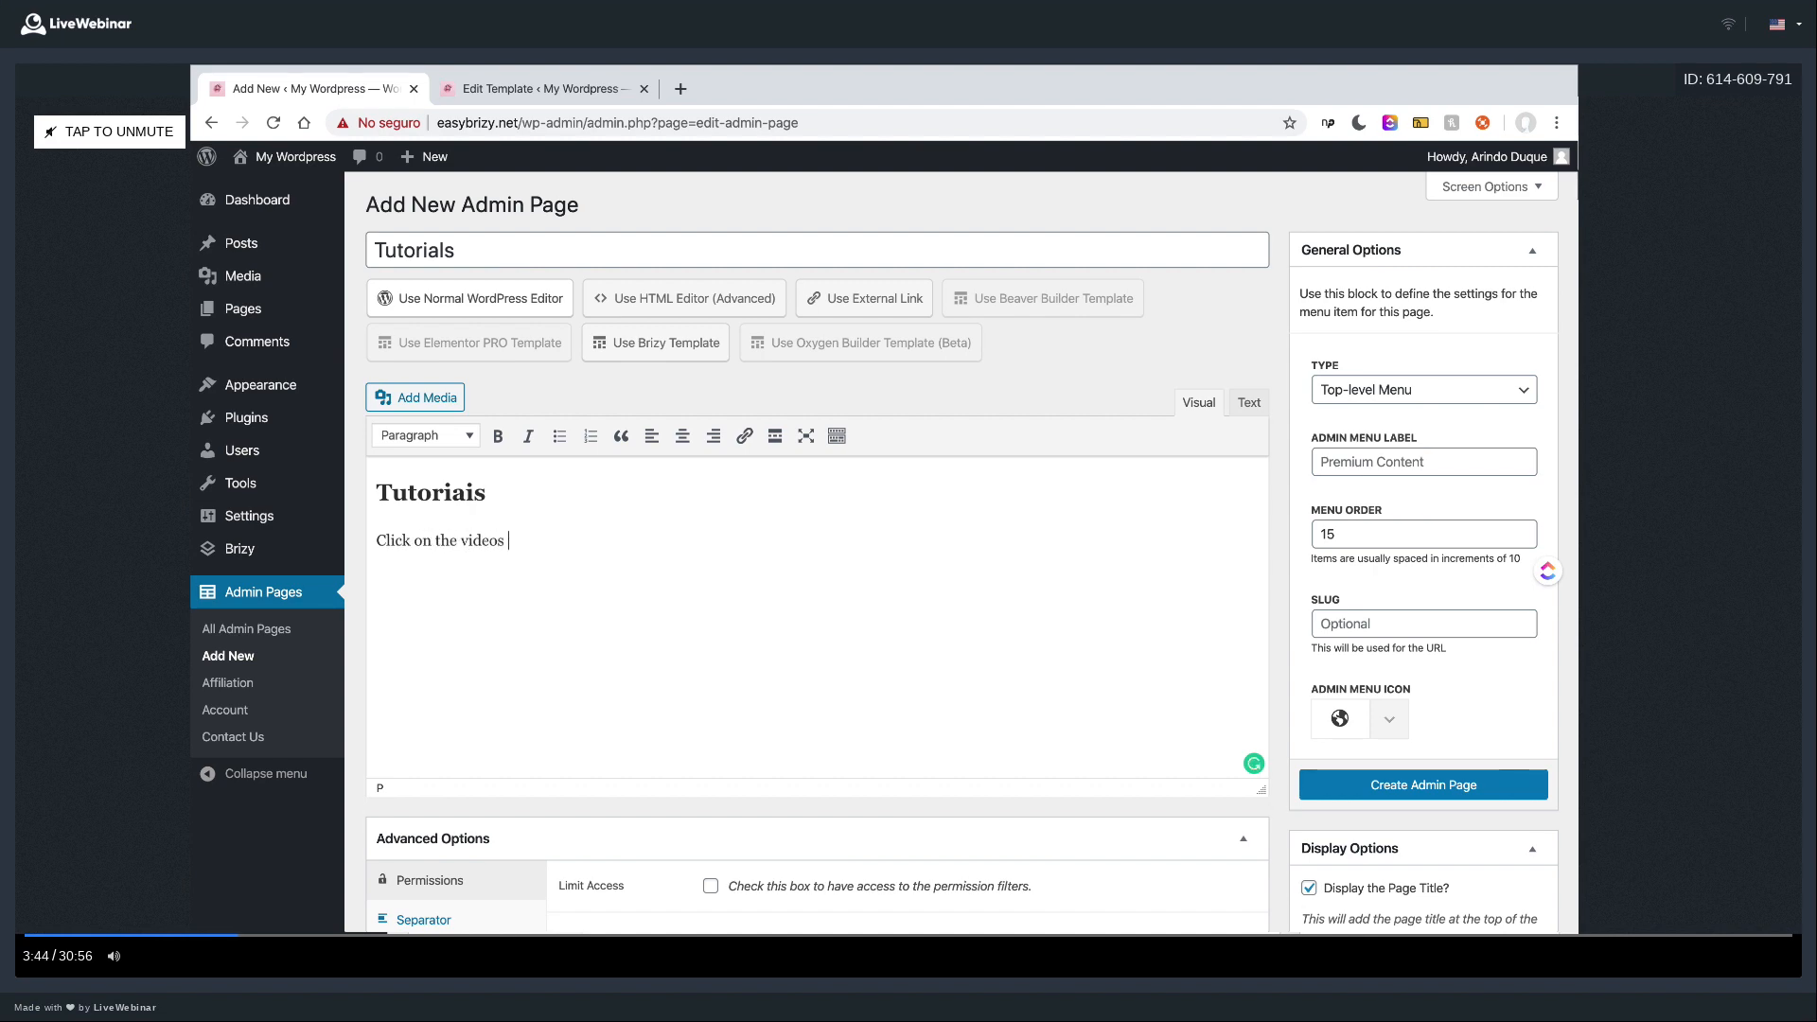
type("below to open them in fu")
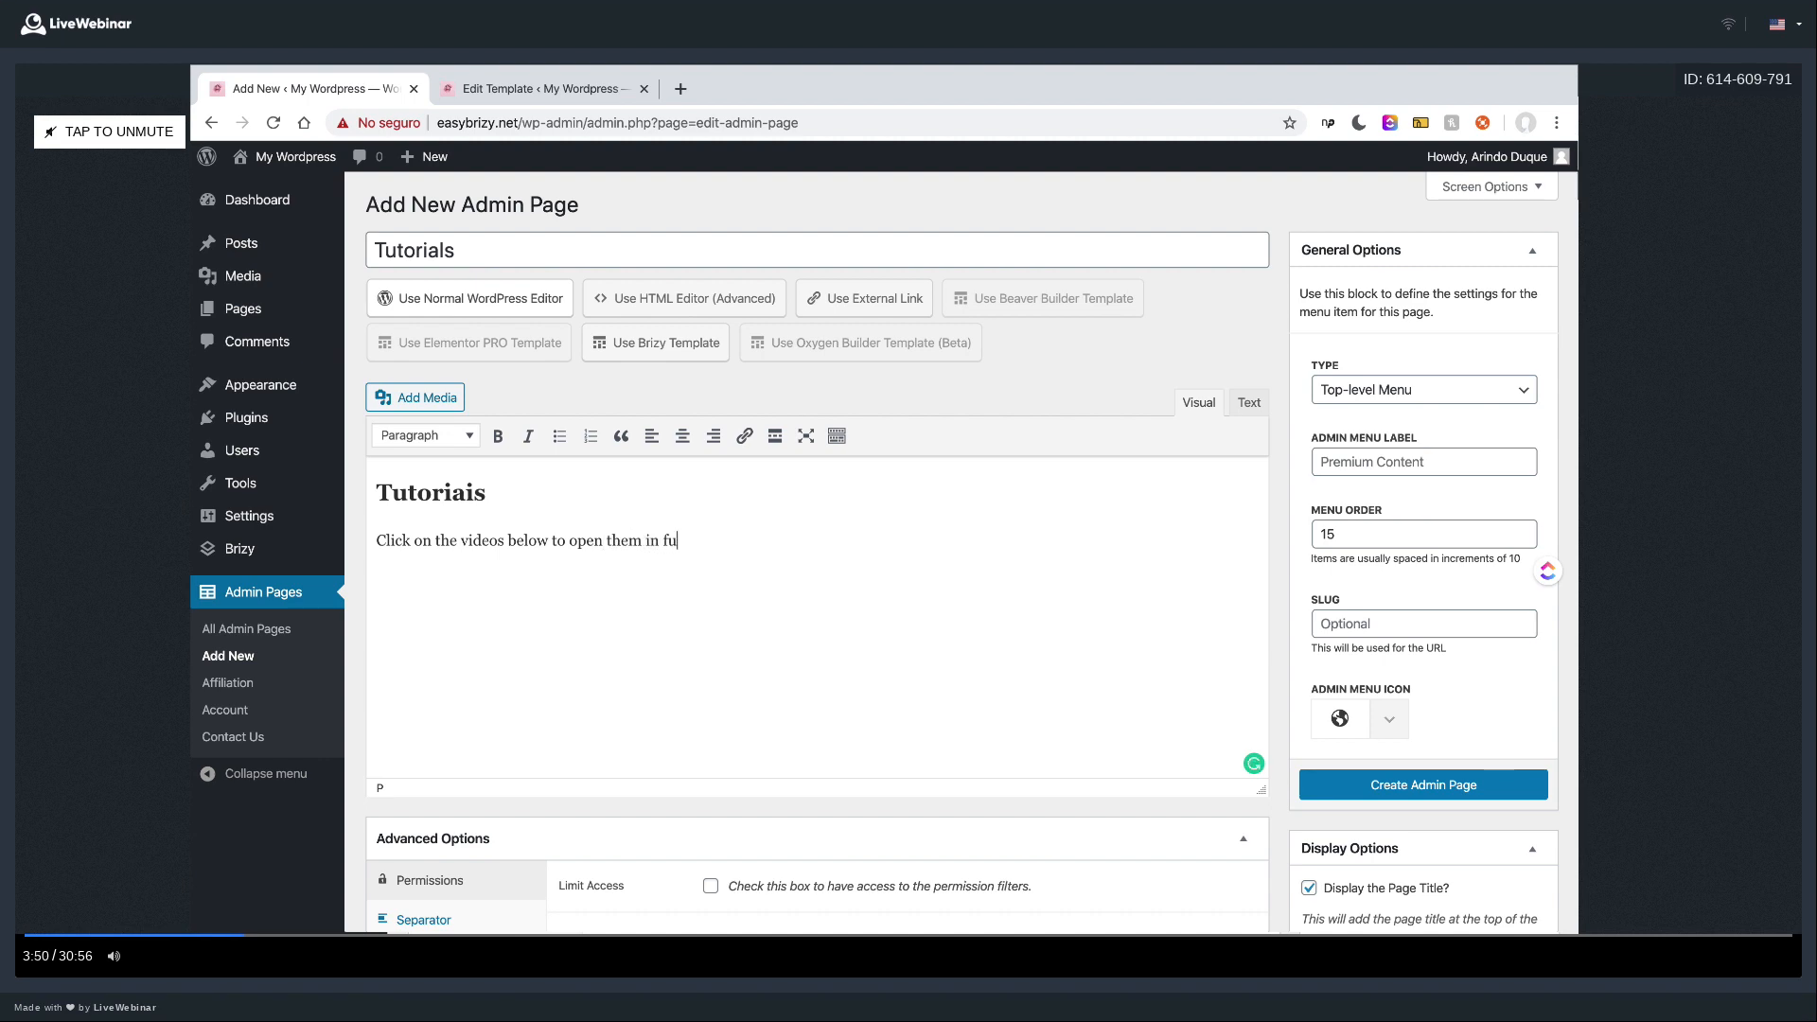
type("llscreen mode.")
- Set the admin menu label to "Tutorials" and the menu order to 1
left_click(1492, 462)
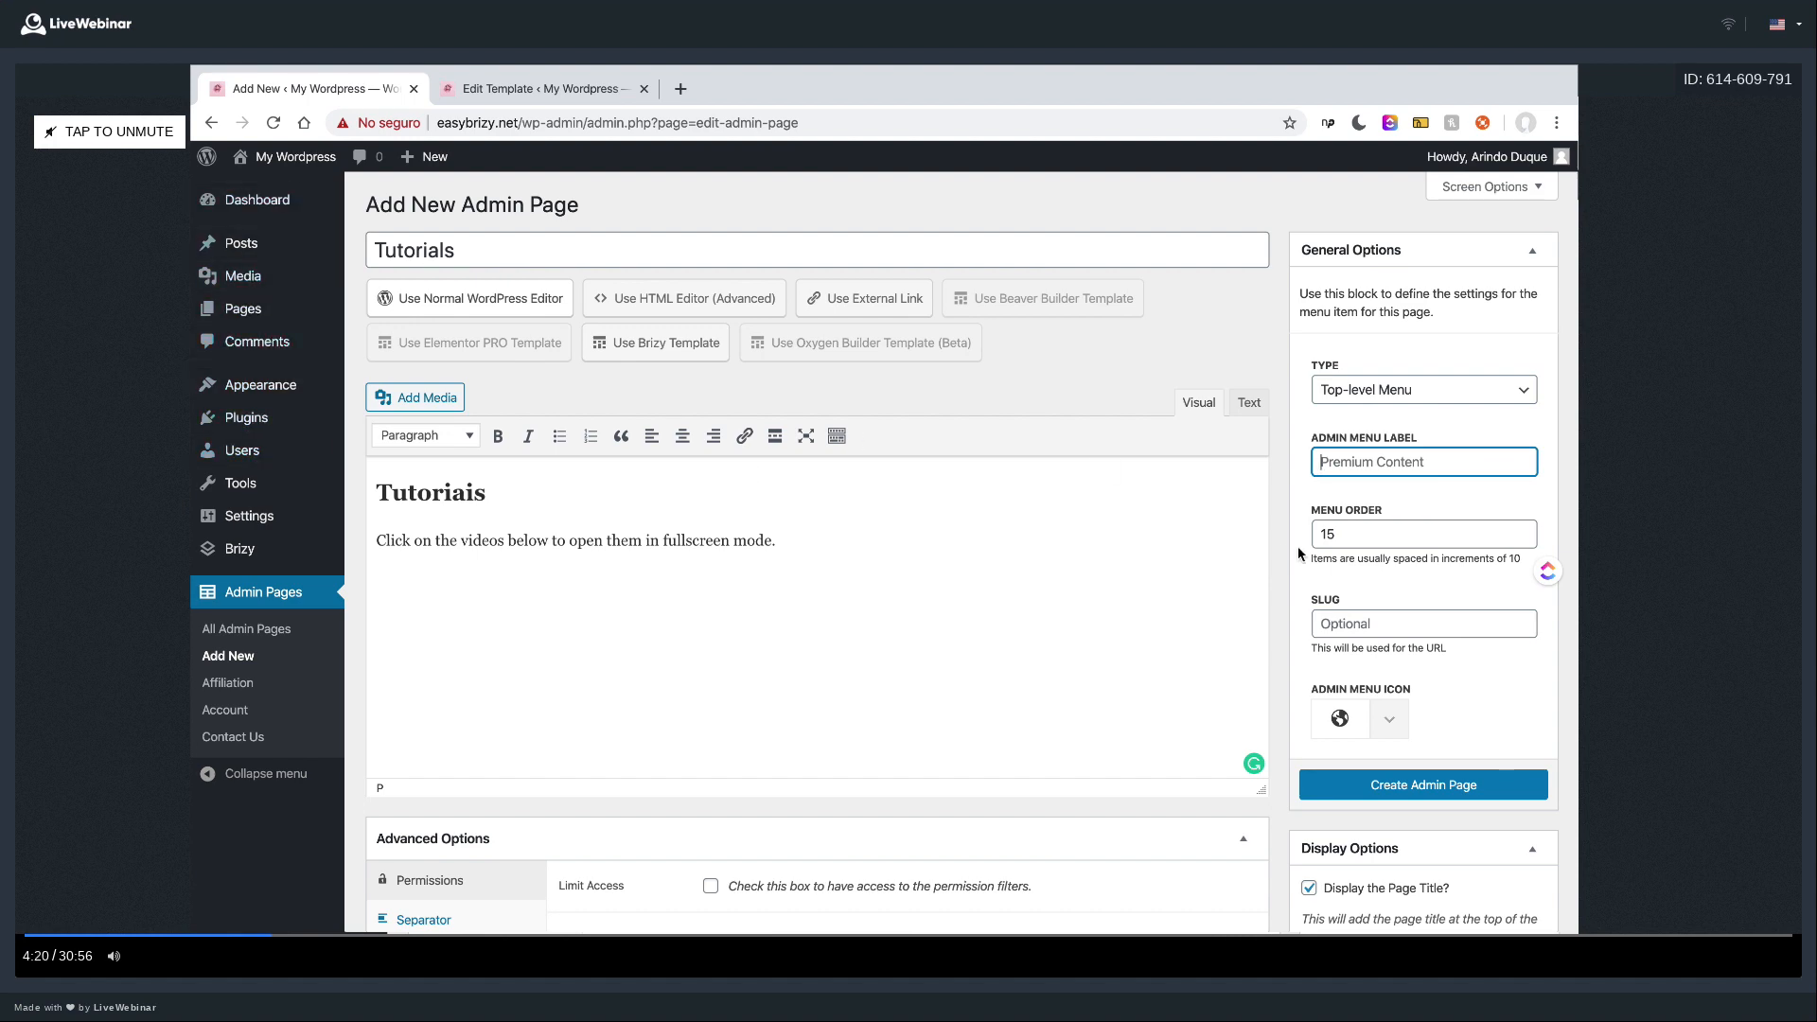
type("Tutorials")
double_click(1366, 536)
type("1")
left_click(1448, 585)
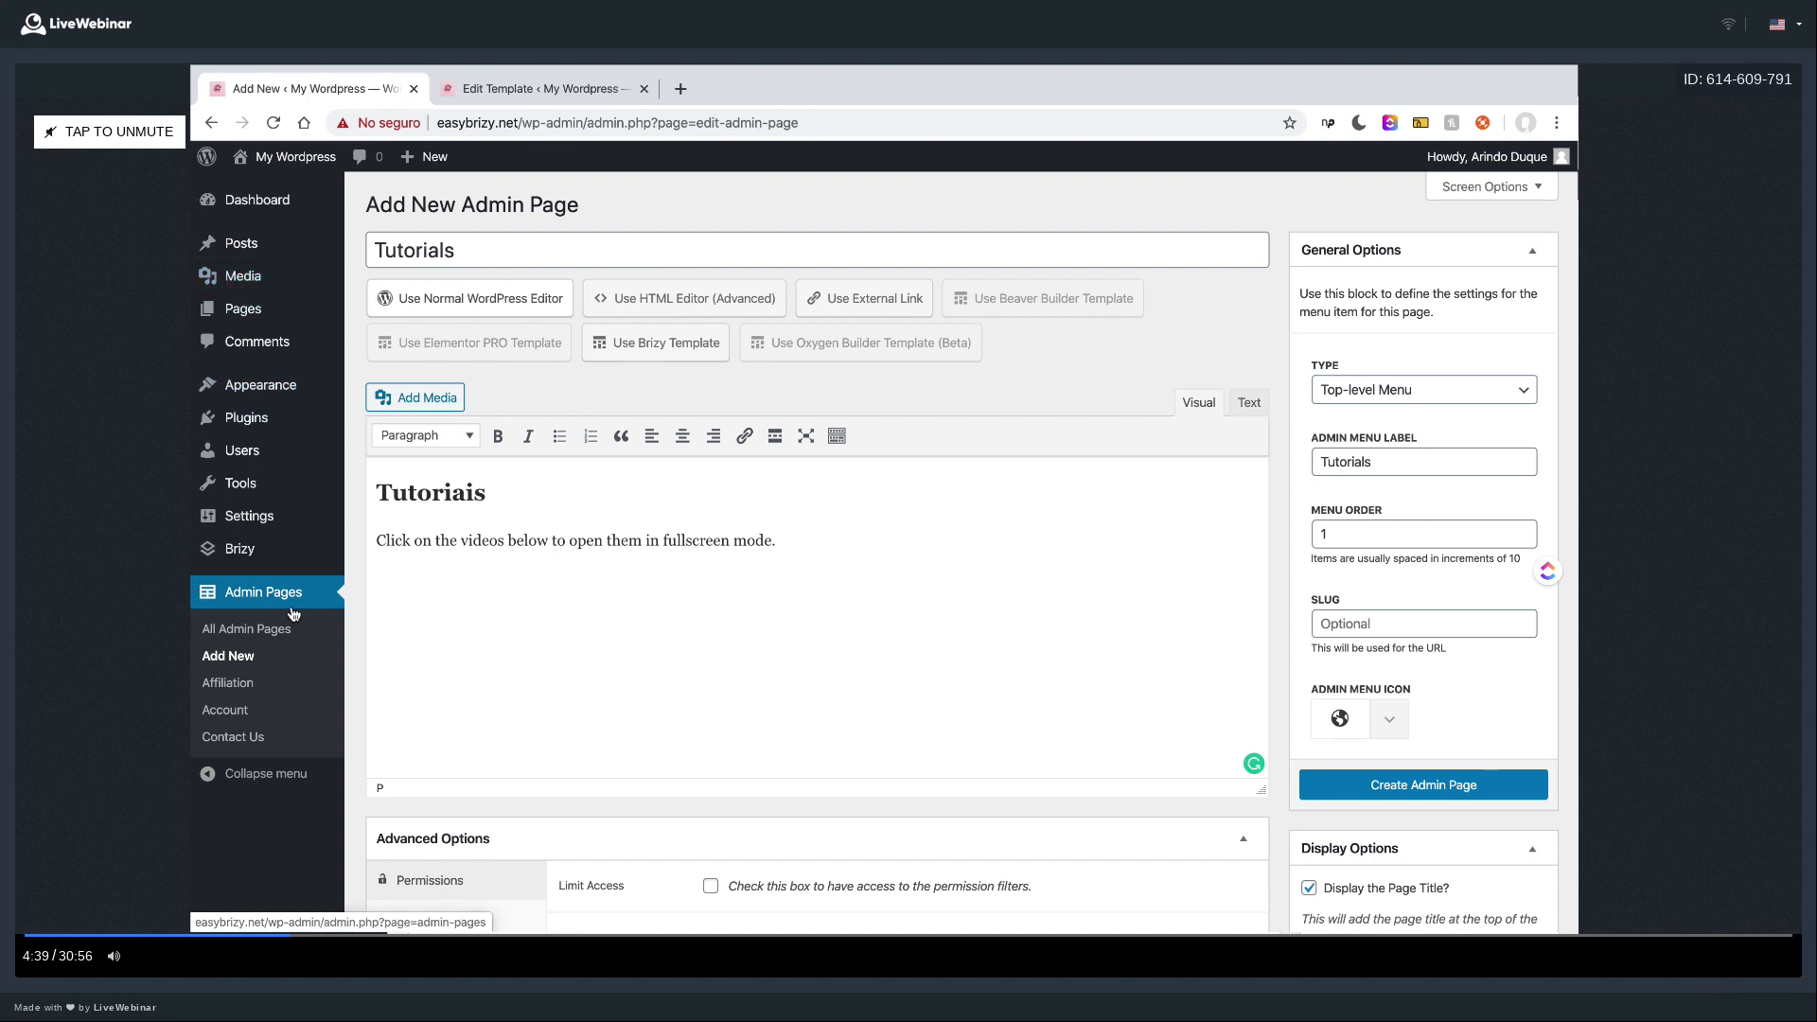
- Change the admin menu icon to the closed book on the third page of the icon set
left_click(1389, 727)
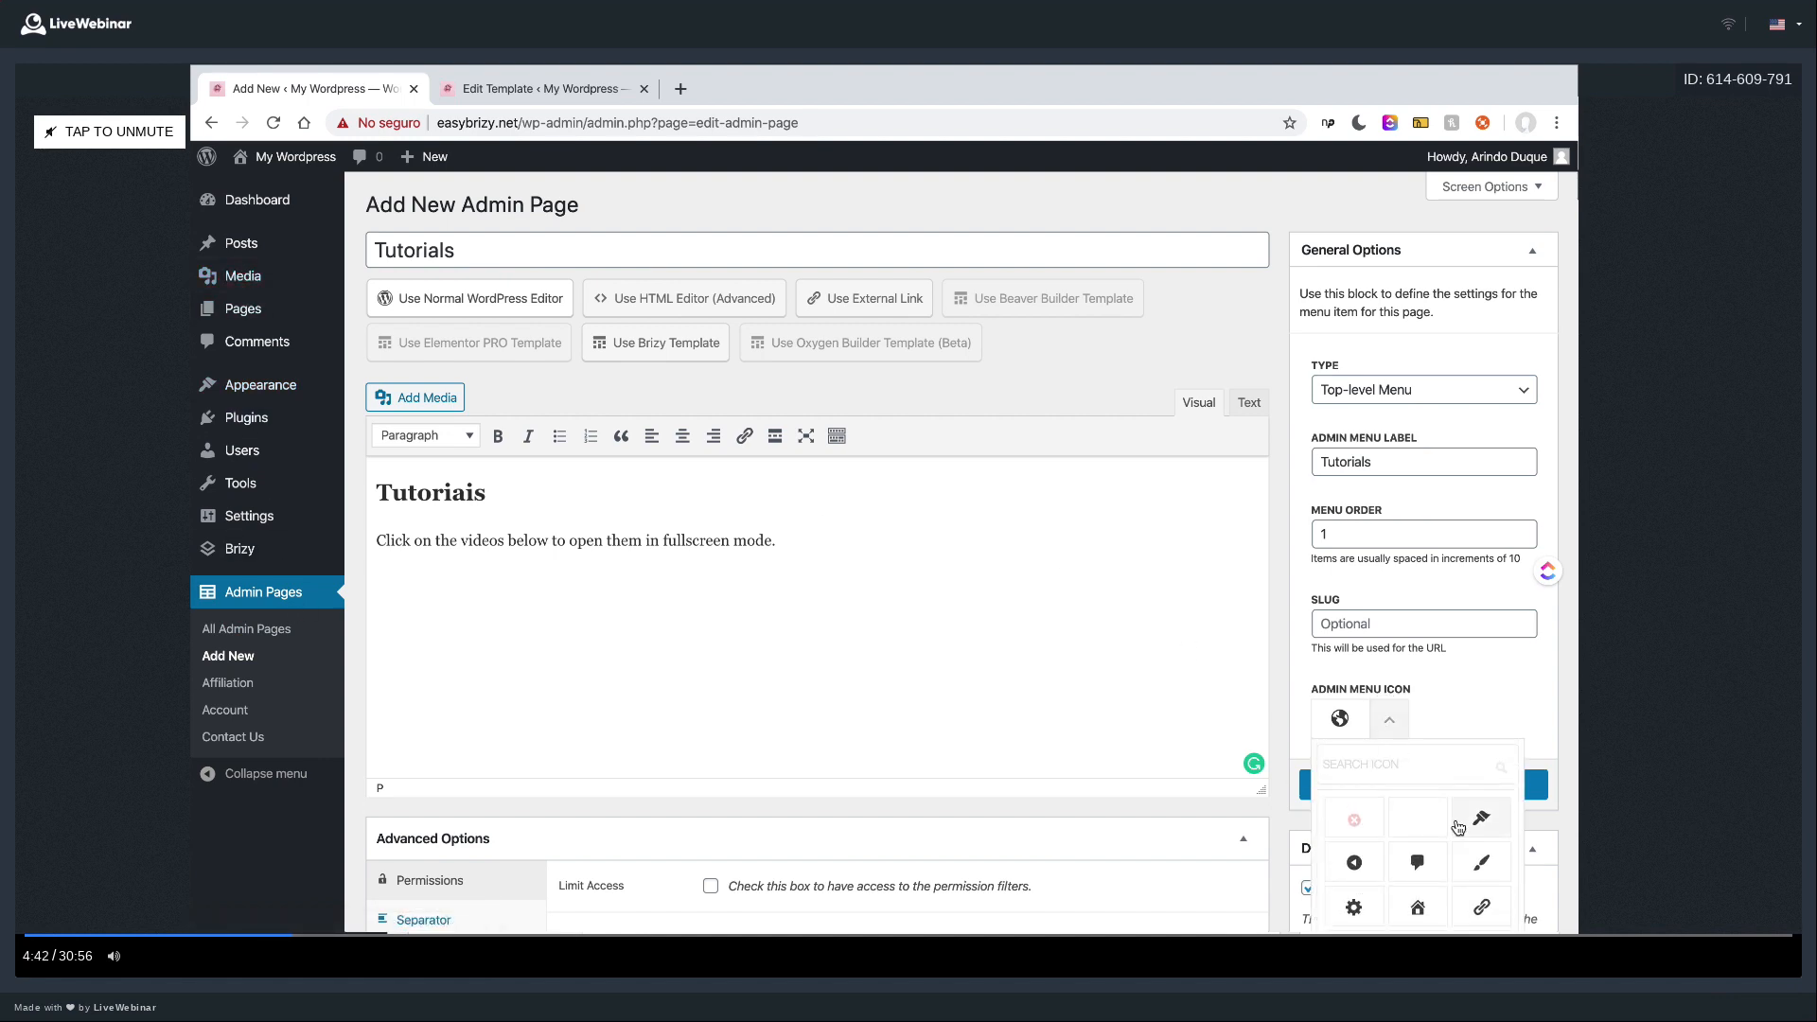
scroll(1485, 816, "down", 3)
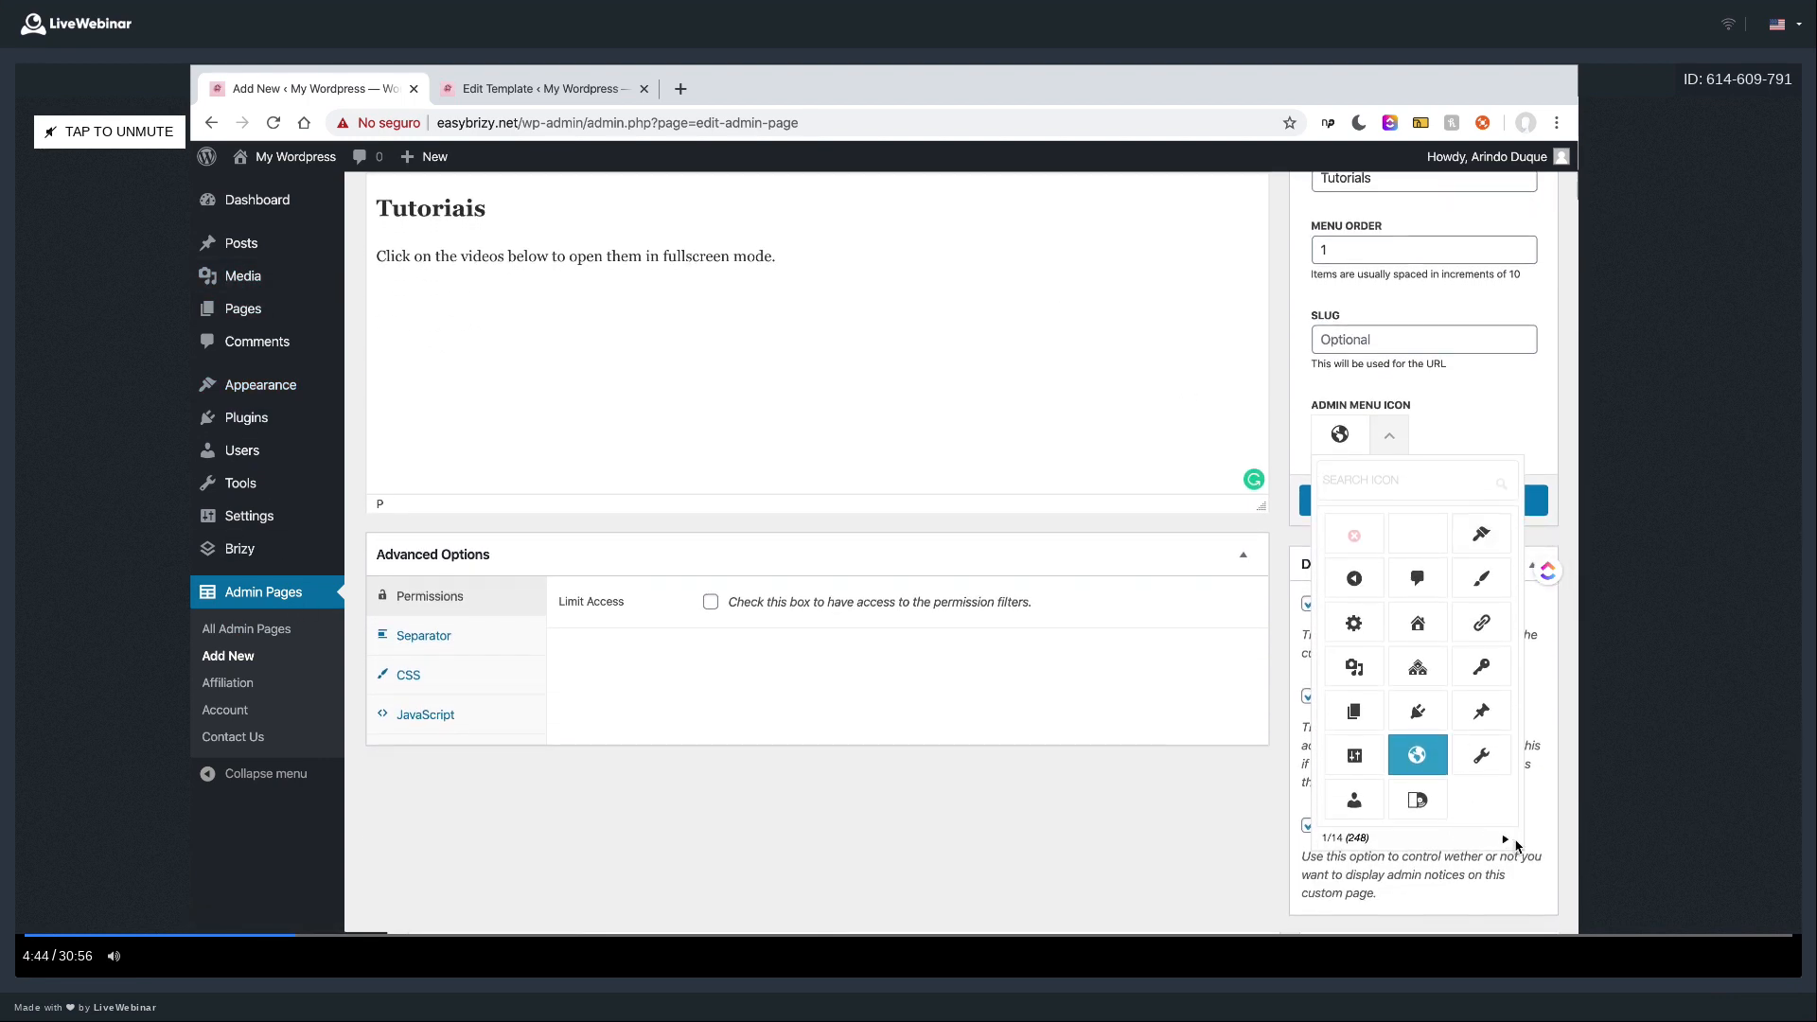
left_click(1508, 841)
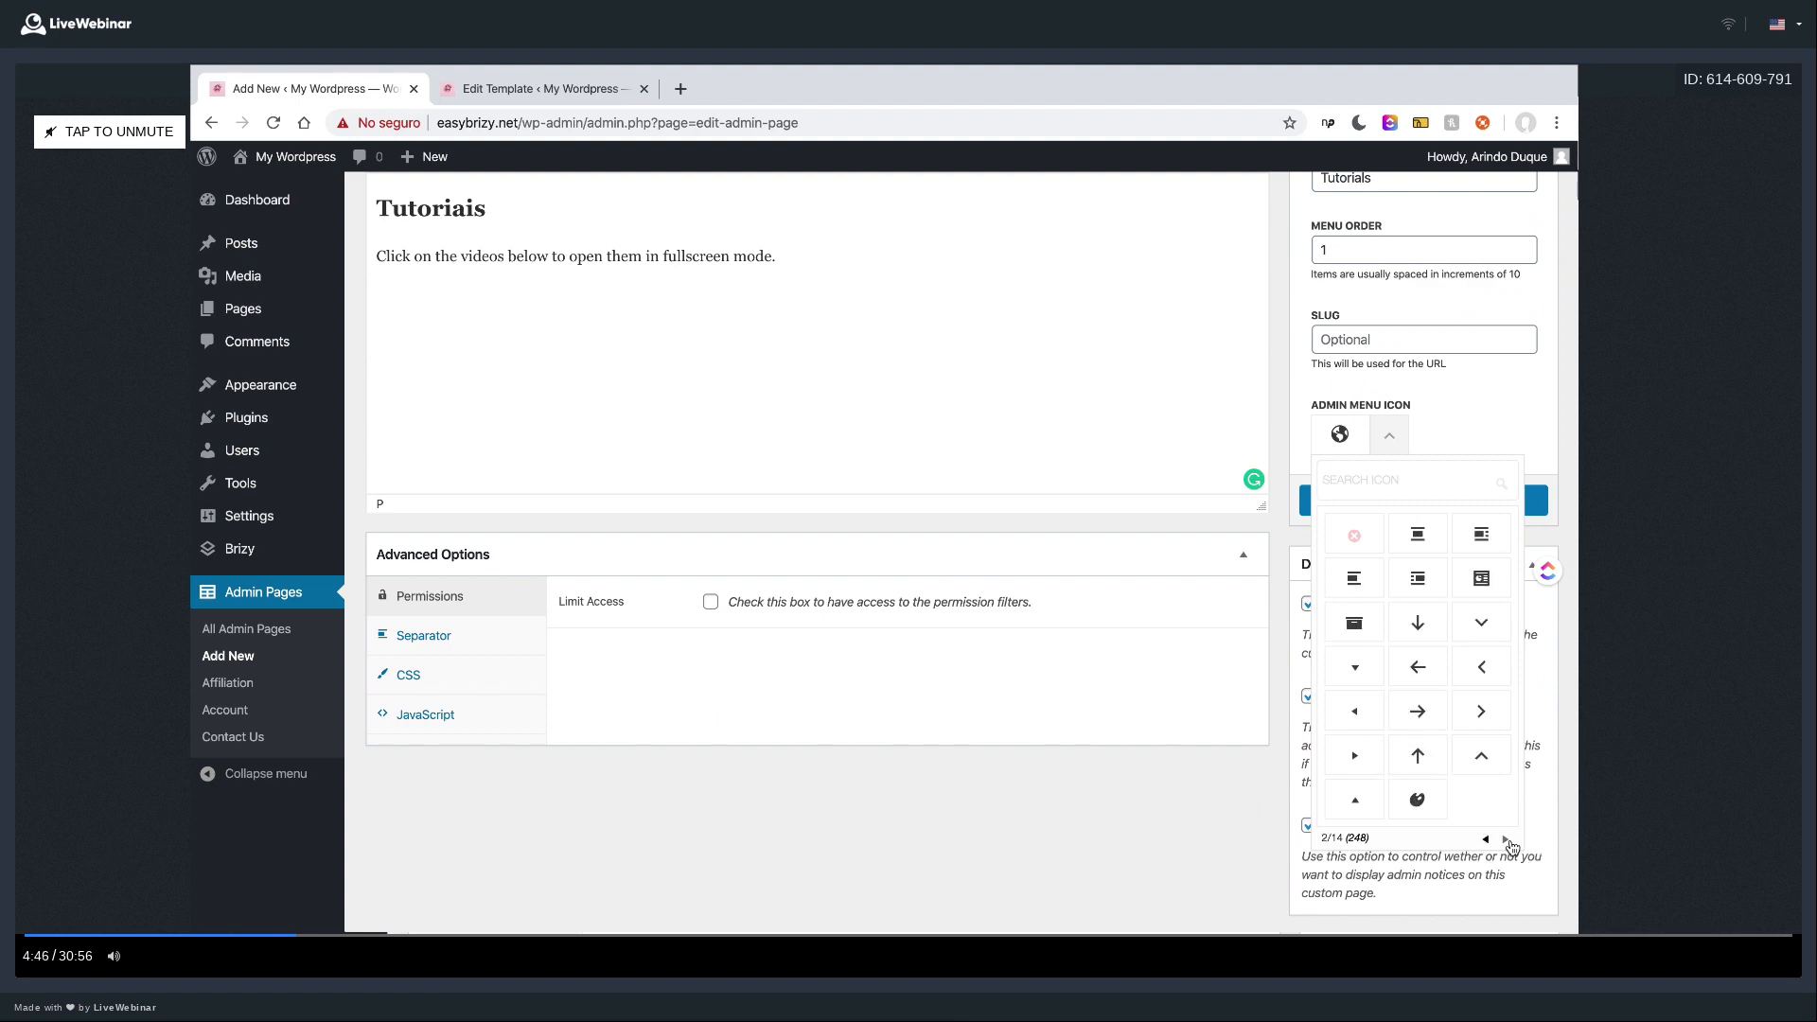
left_click(1507, 842)
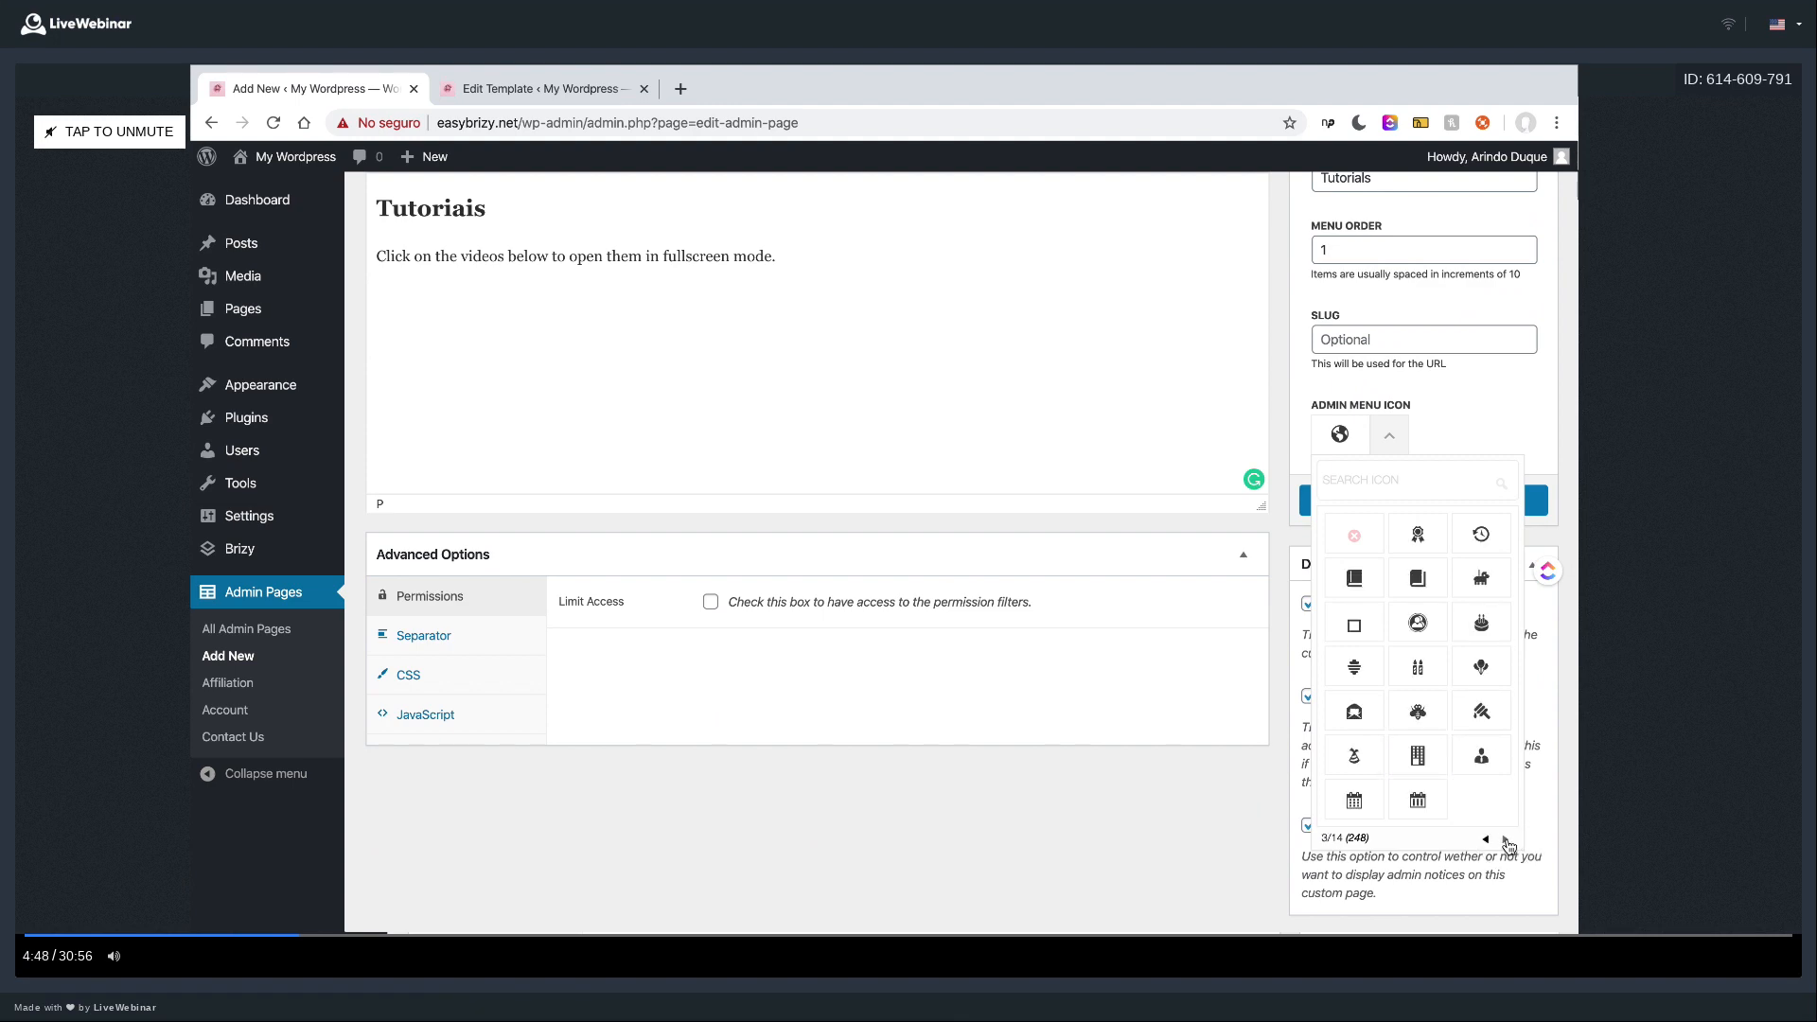
left_click(1417, 583)
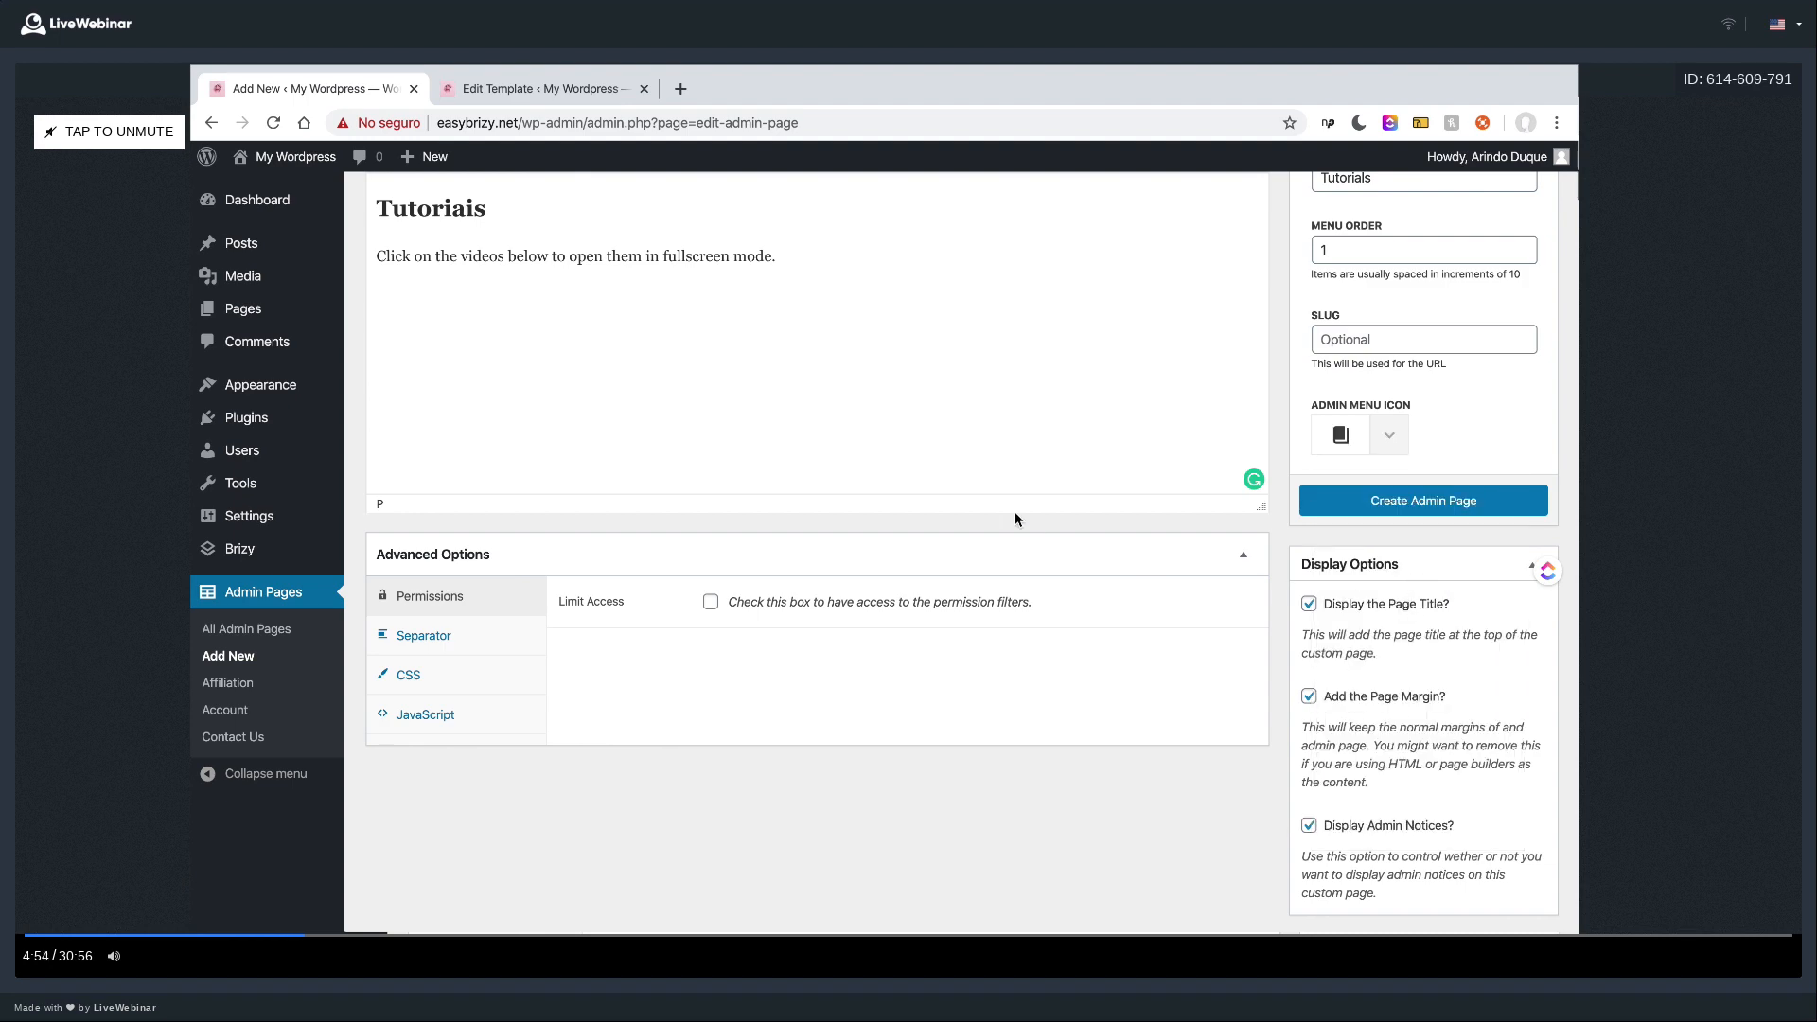
- Set the page slug to "tutorials" and point out the page parameter in the URL that it controls
left_click(1334, 342)
type("tuto")
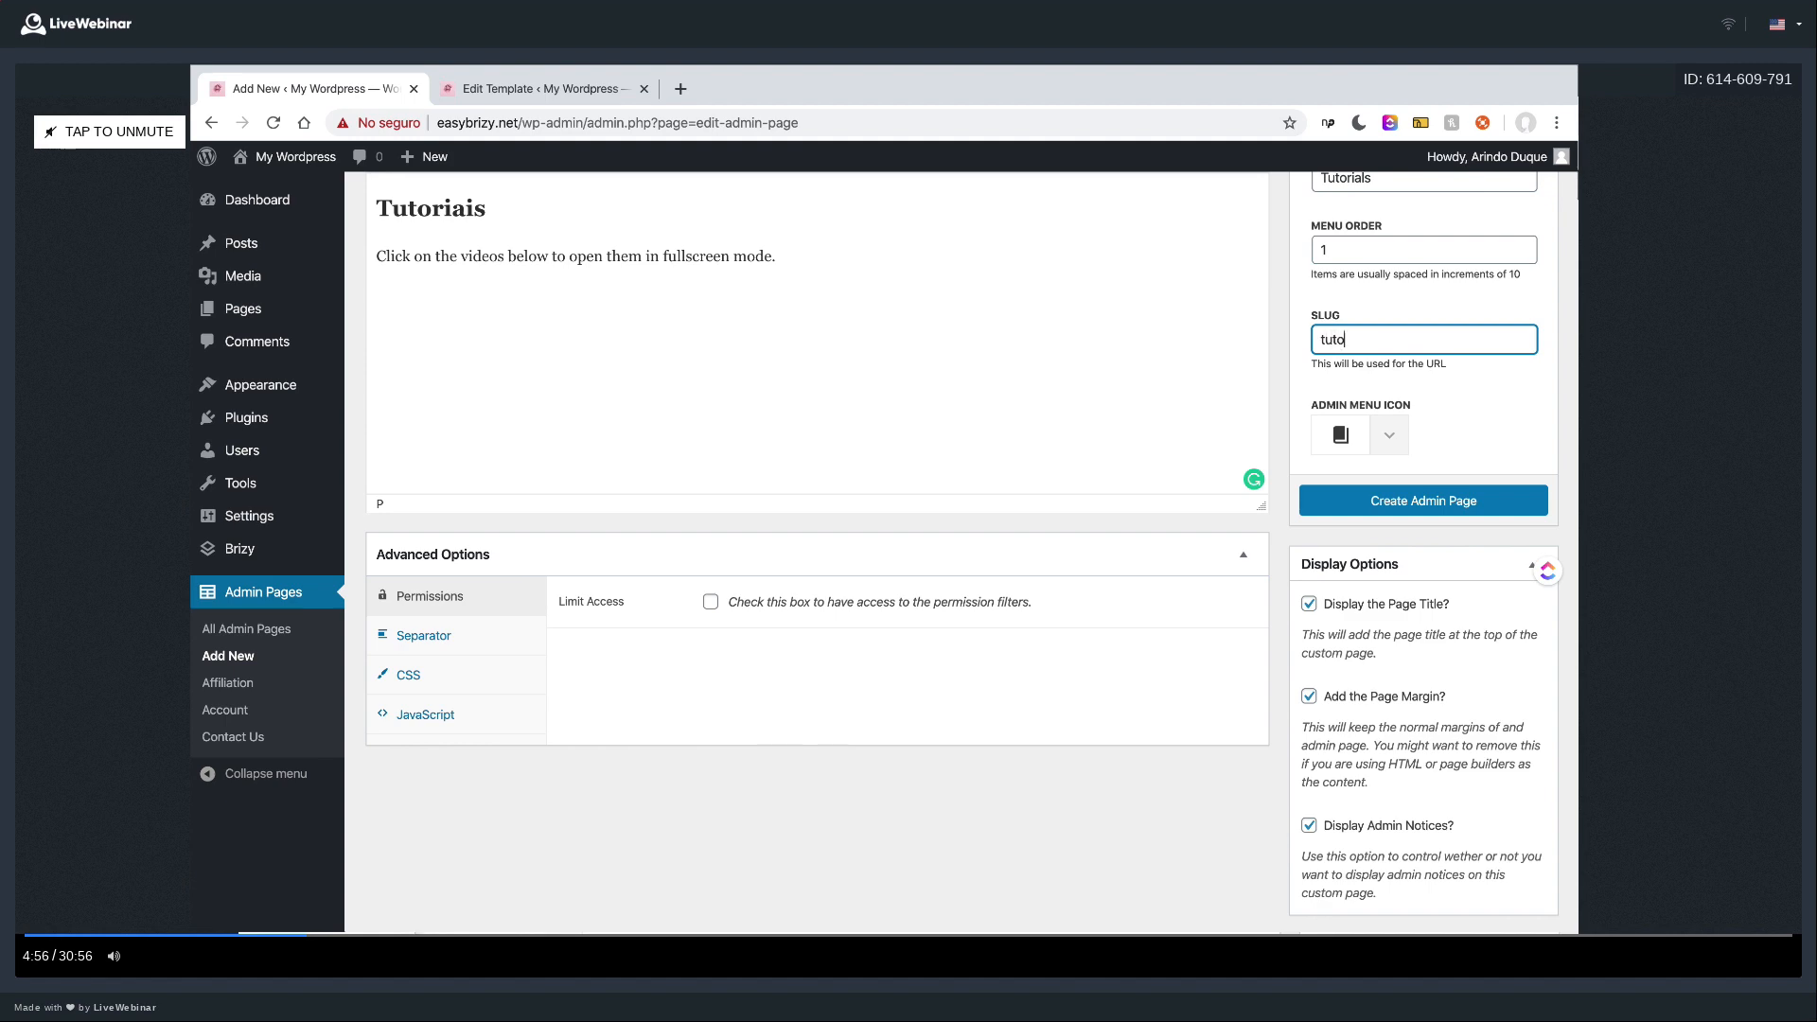
type("rials")
left_click_drag(698, 123, 840, 123)
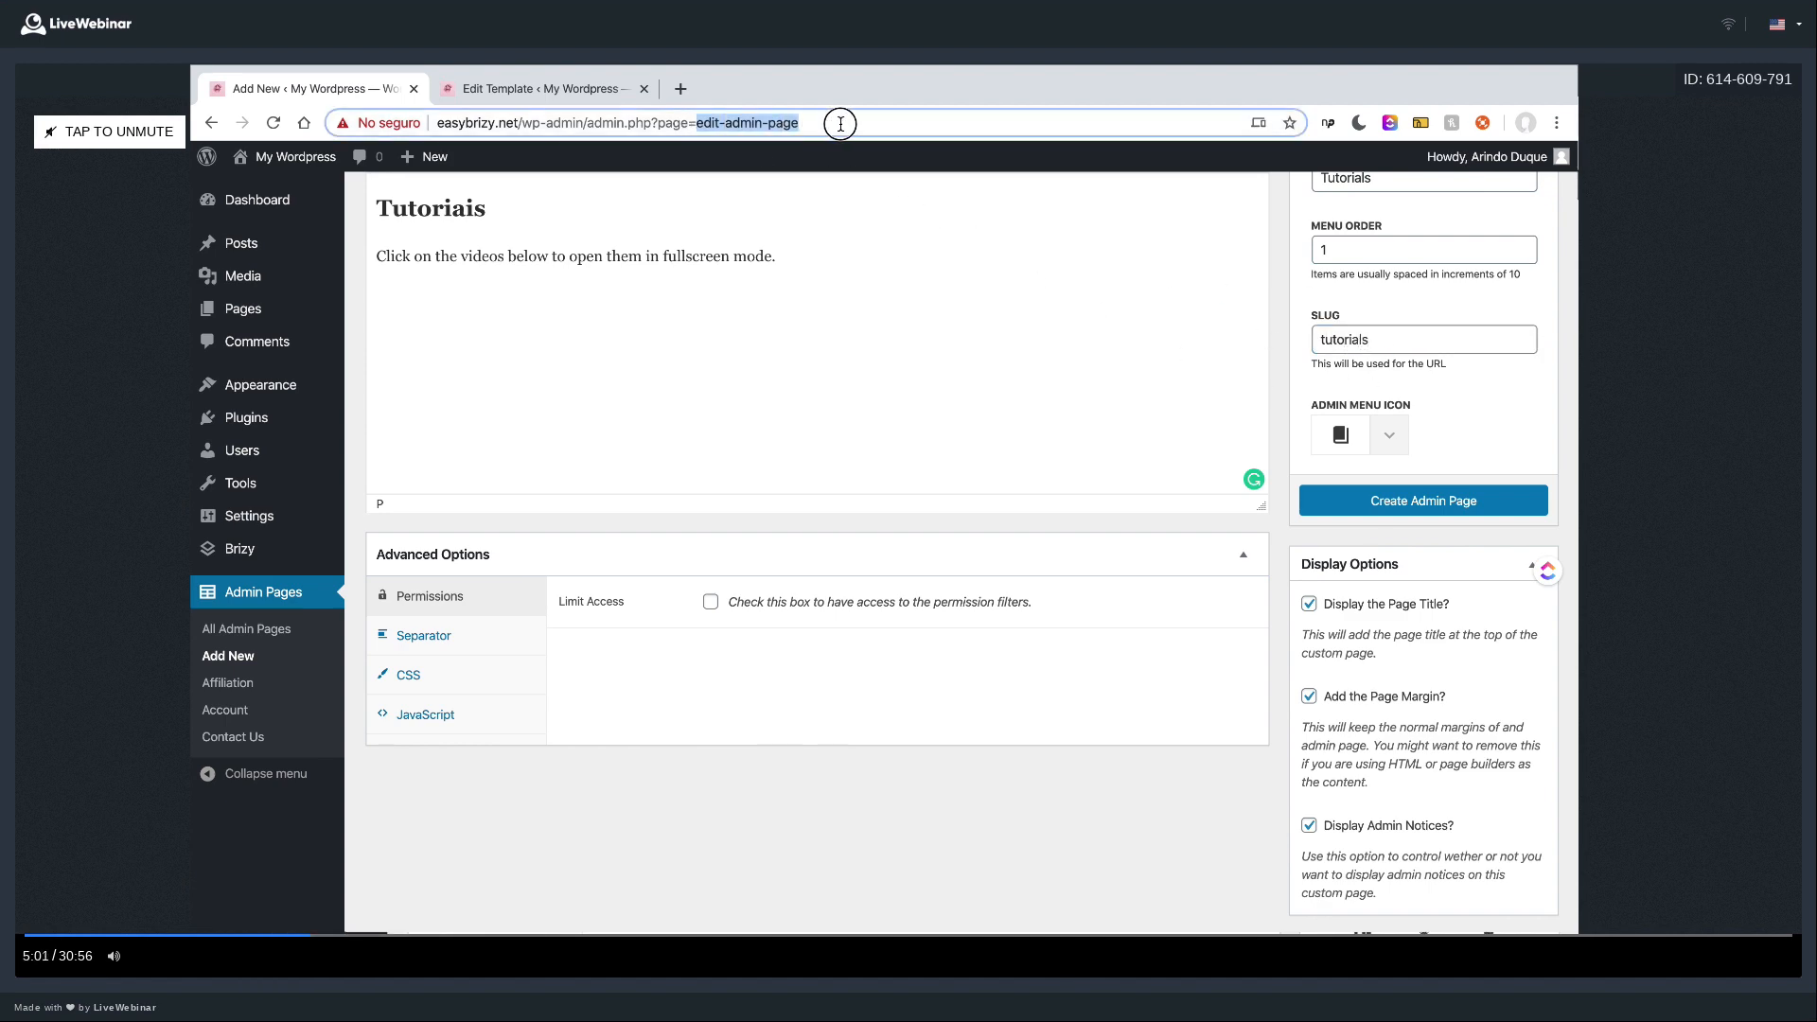
left_click(832, 766)
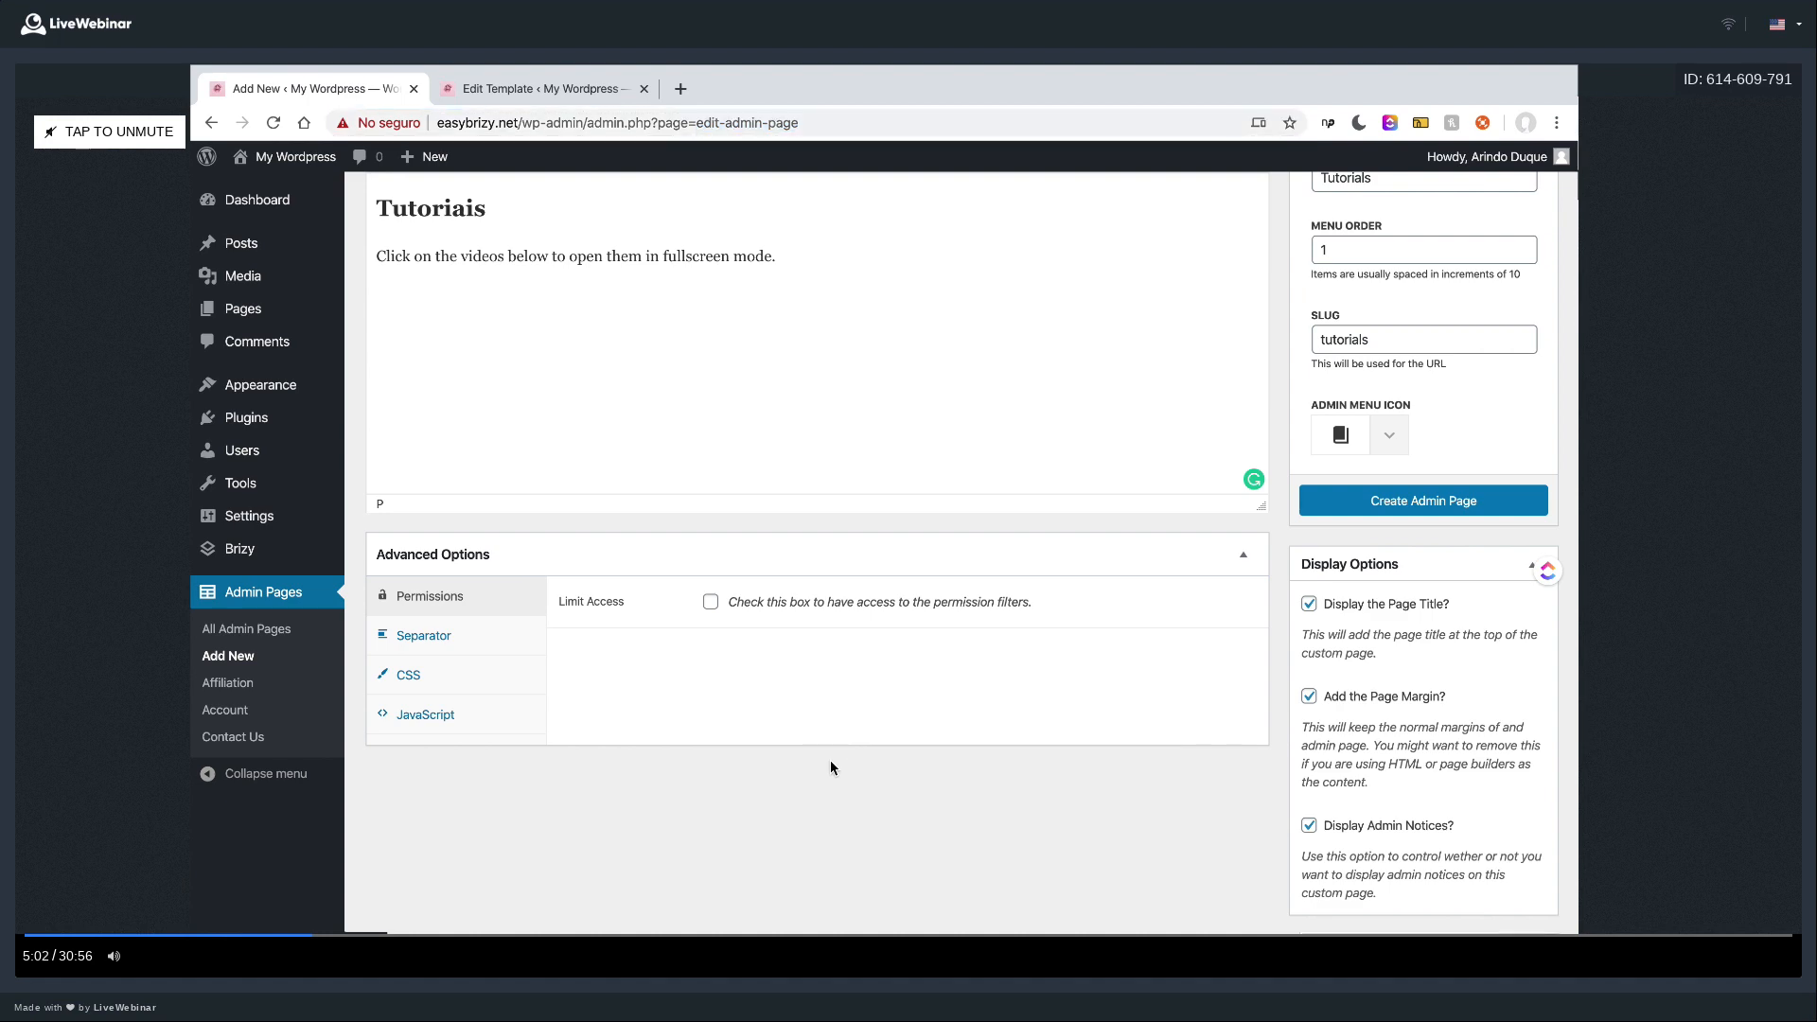
- Try out the Limit Access permission filters, including the allowed roles and the target users
scroll(831, 765, "up", 3)
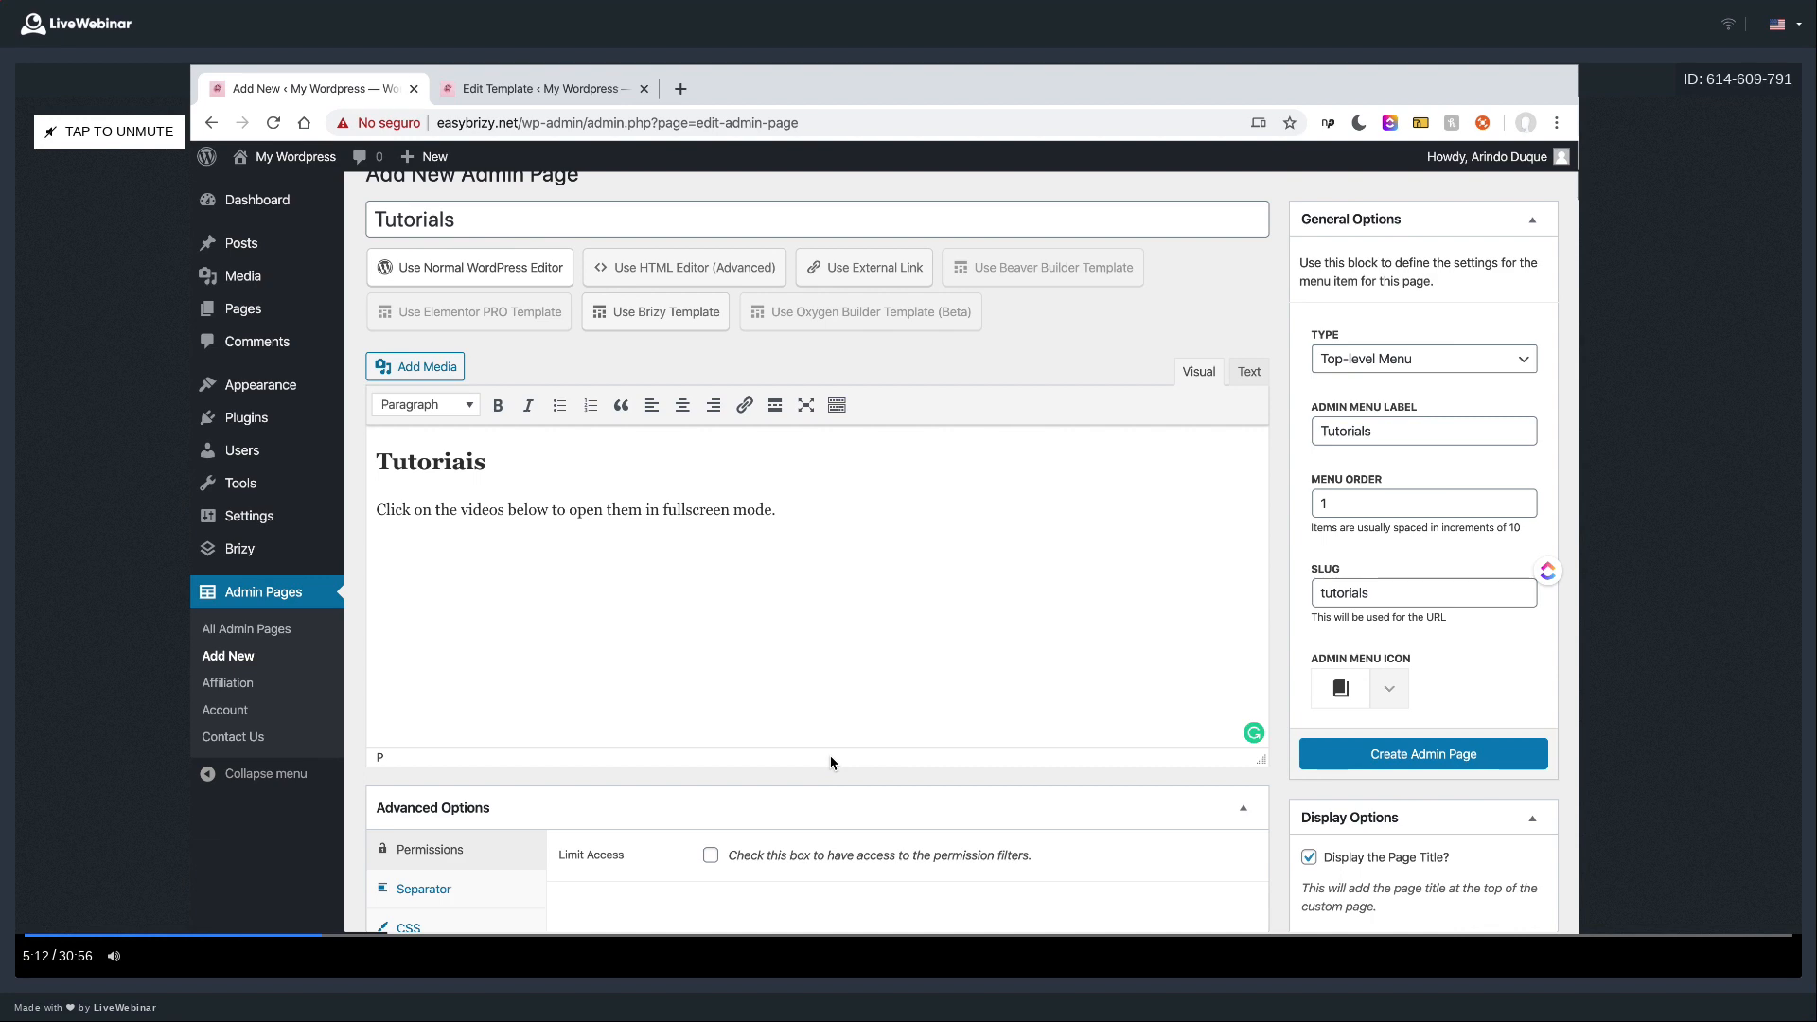
scroll(831, 763, "down", 2)
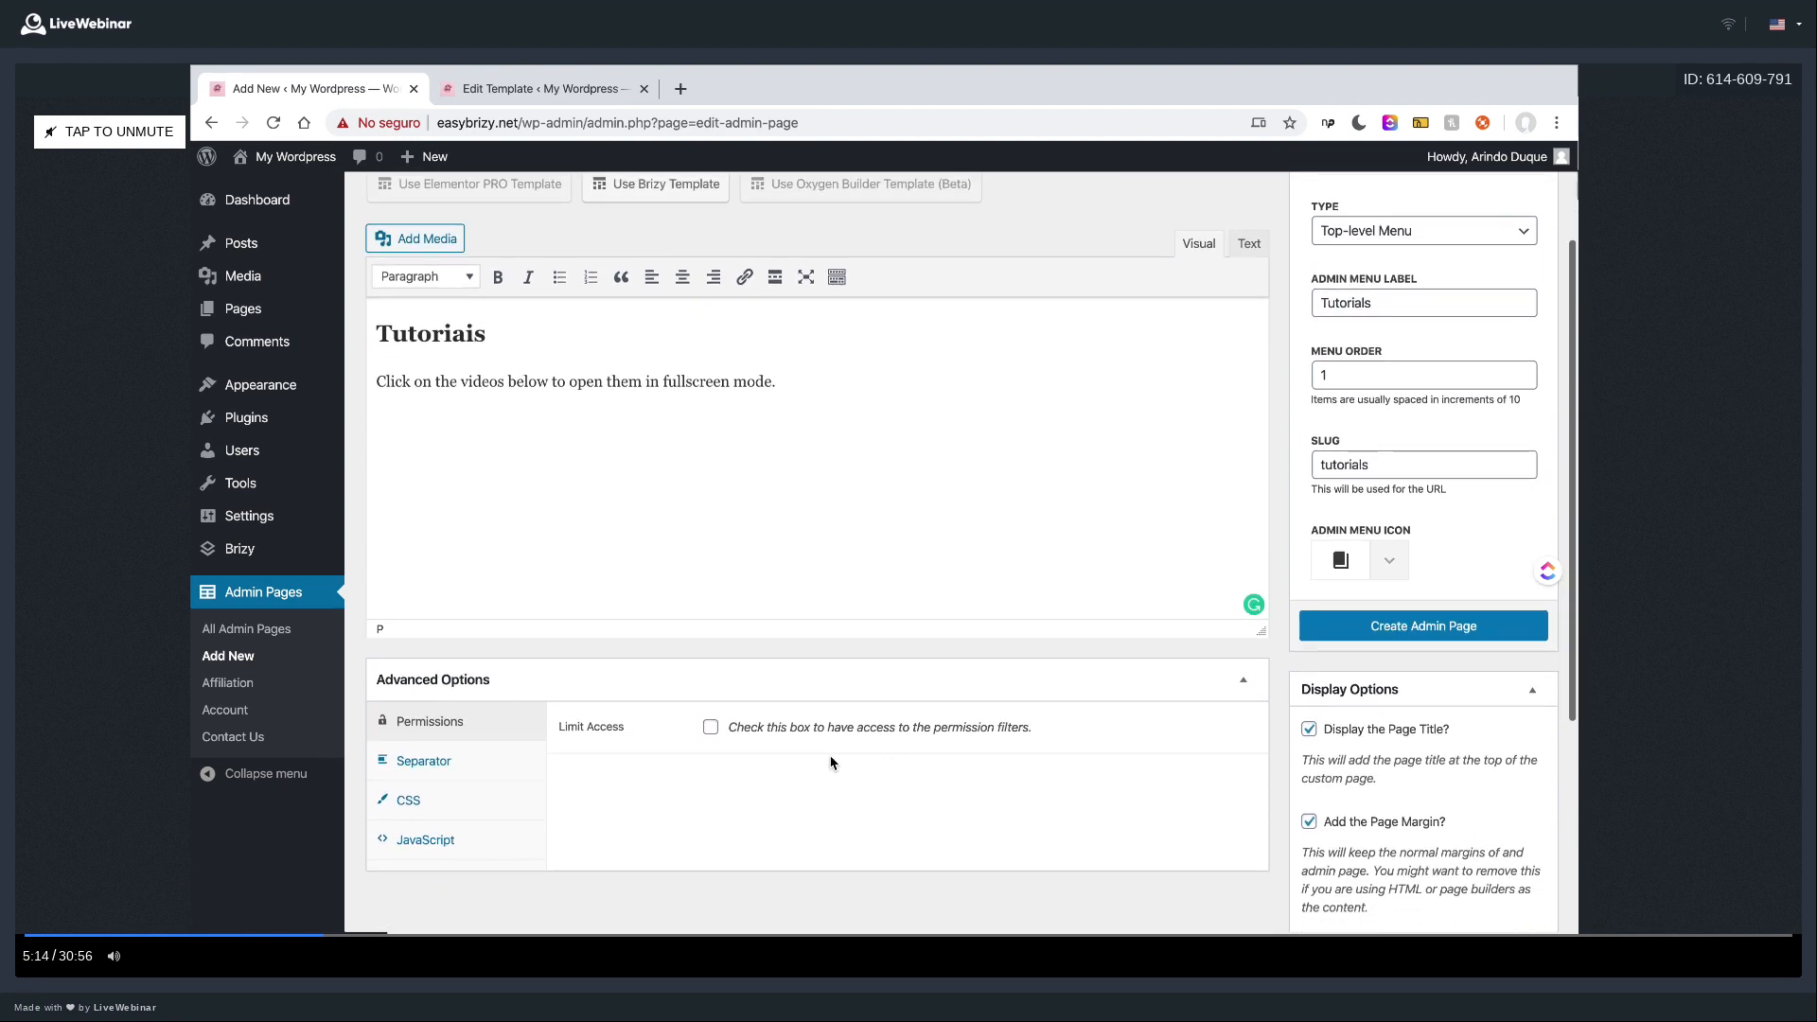
scroll(831, 763, "down", 1)
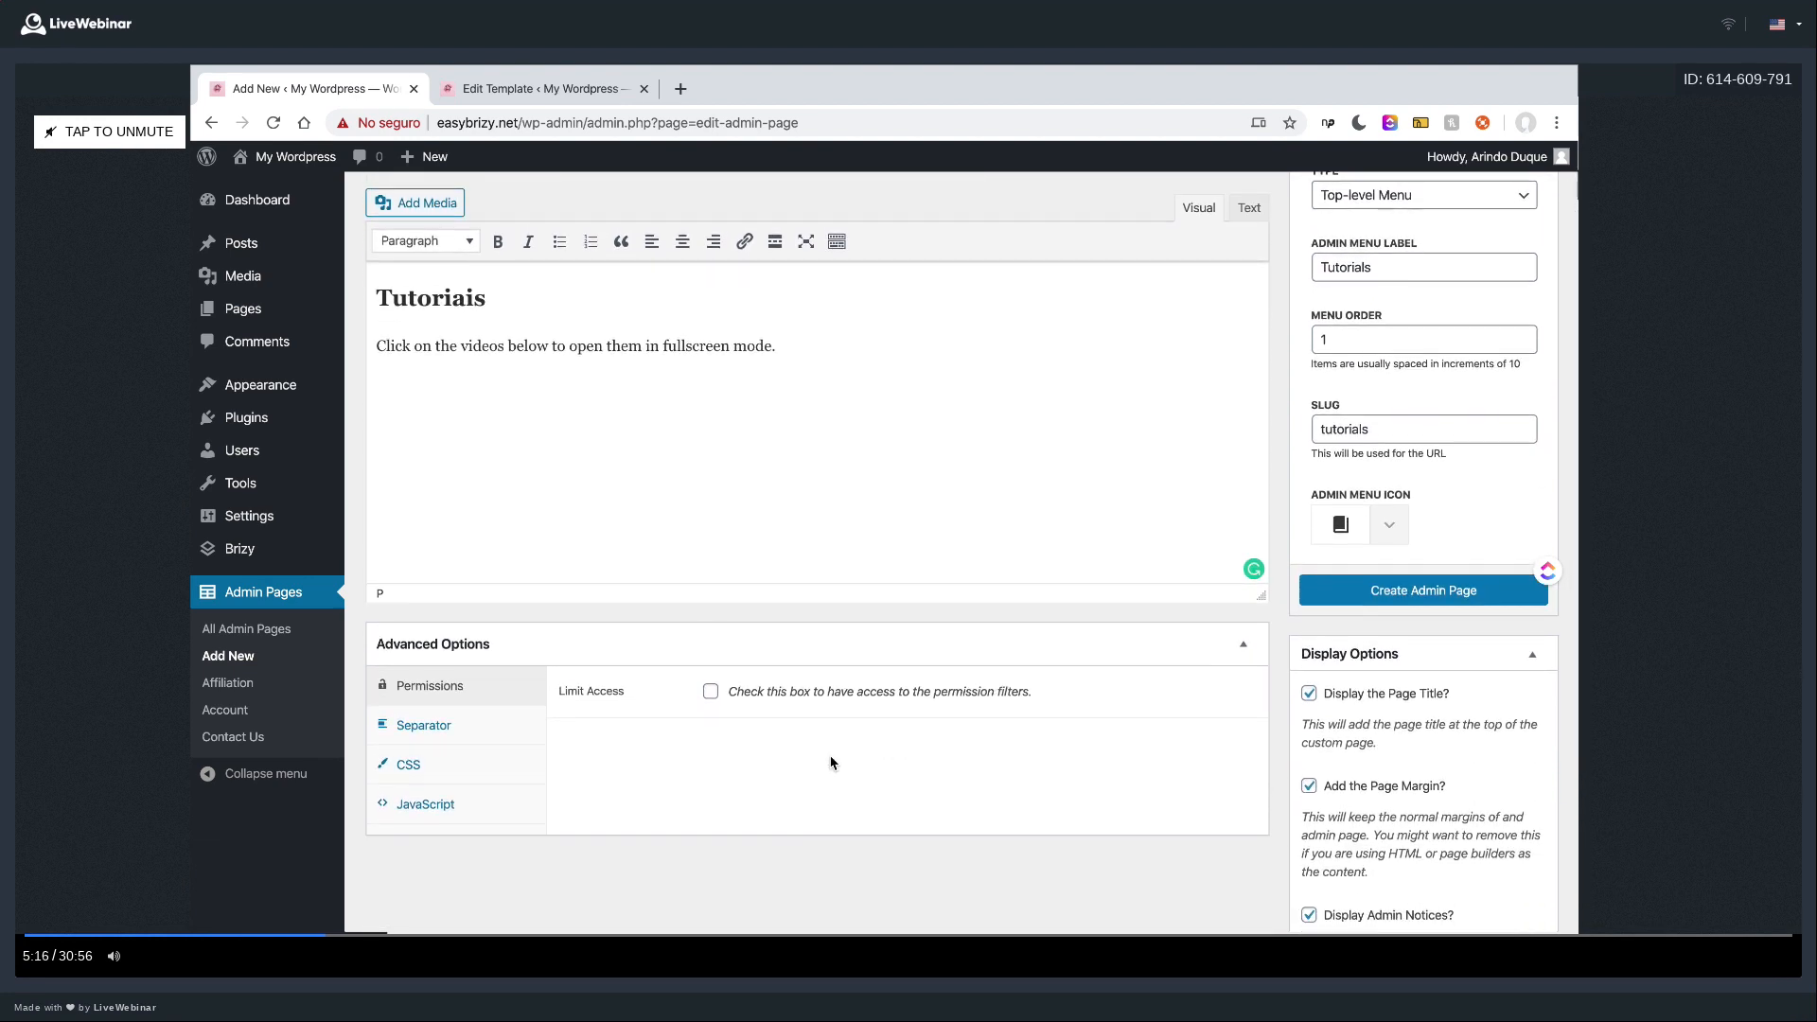
scroll(831, 763, "down", 1)
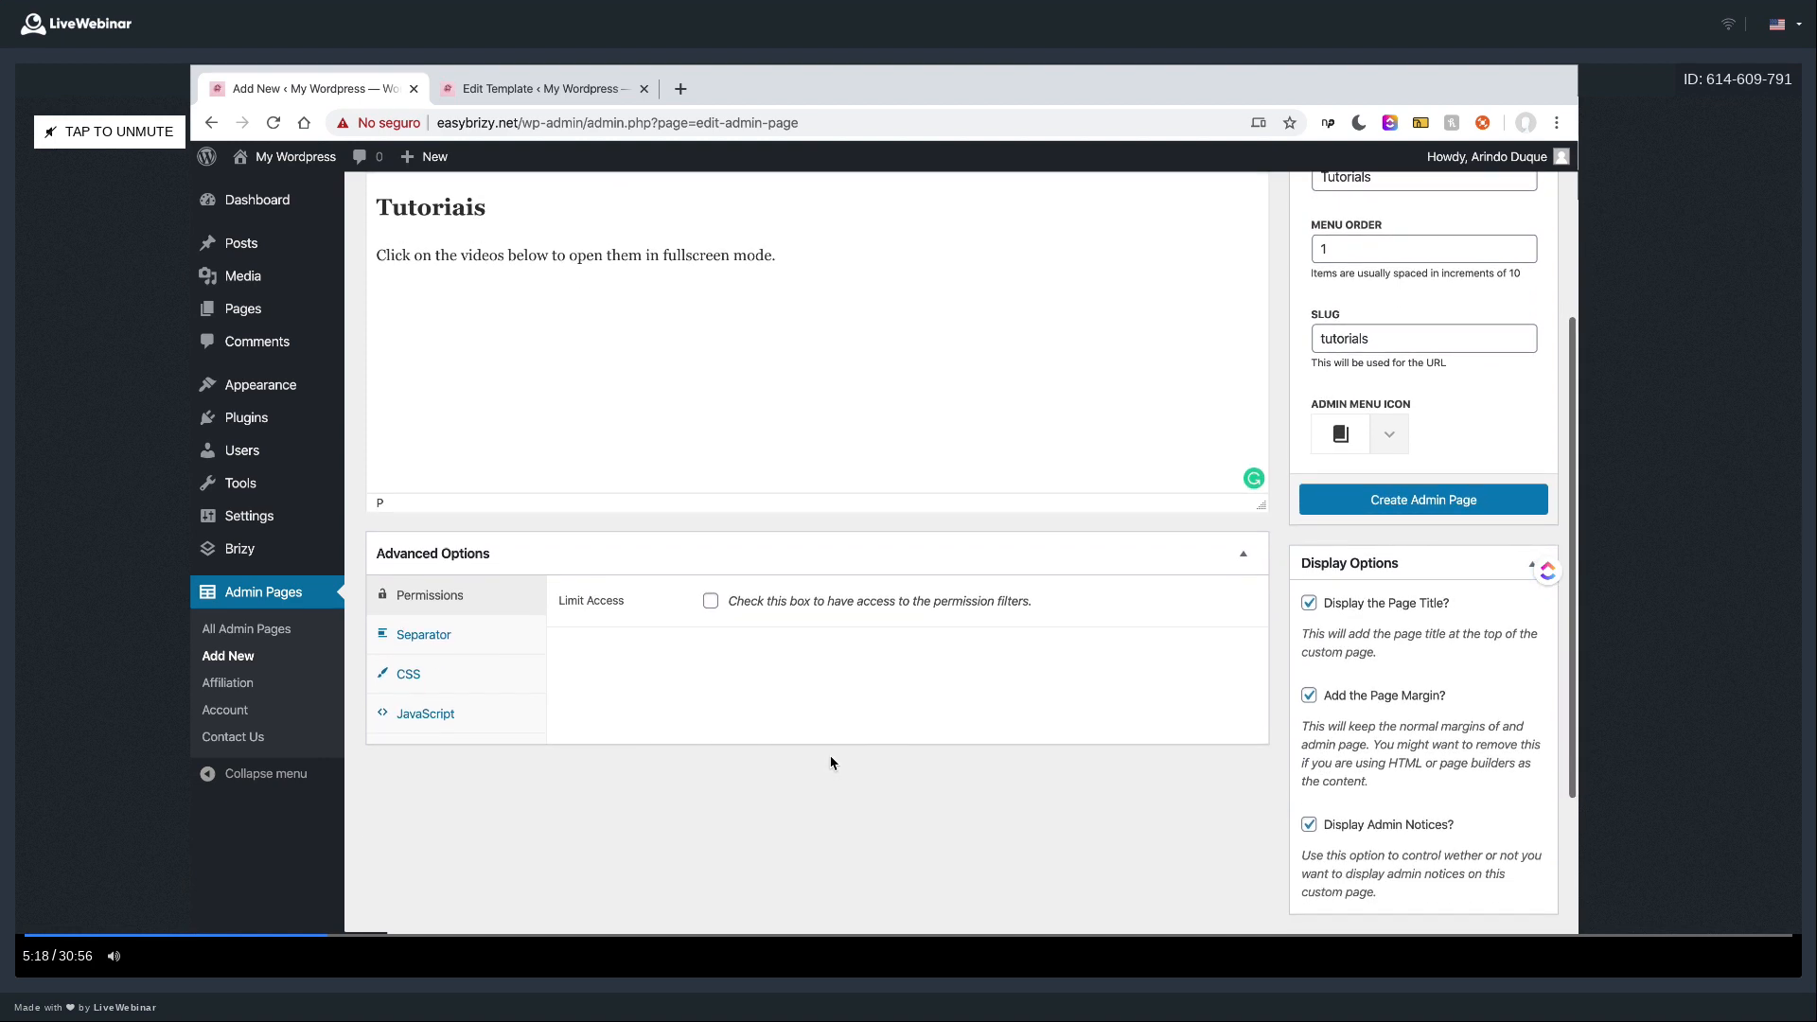
left_click(711, 601)
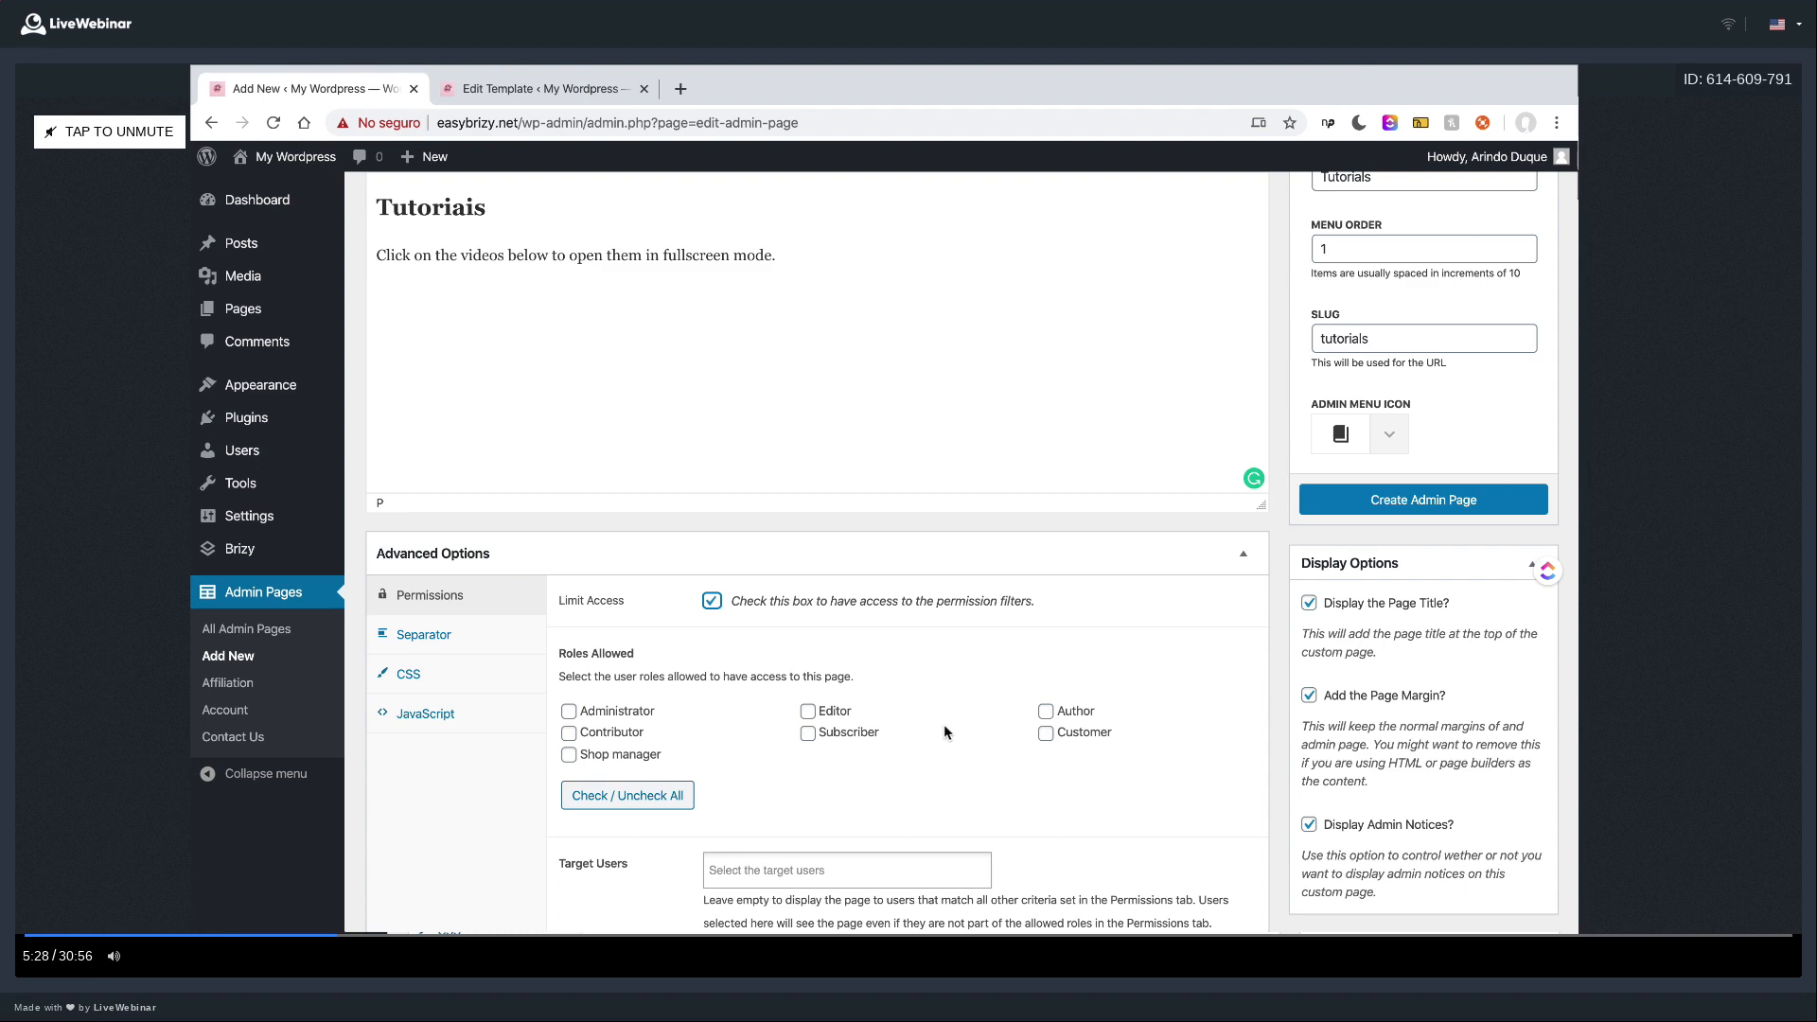
left_click(807, 712)
scroll(838, 712, "down", 1)
left_click(815, 768)
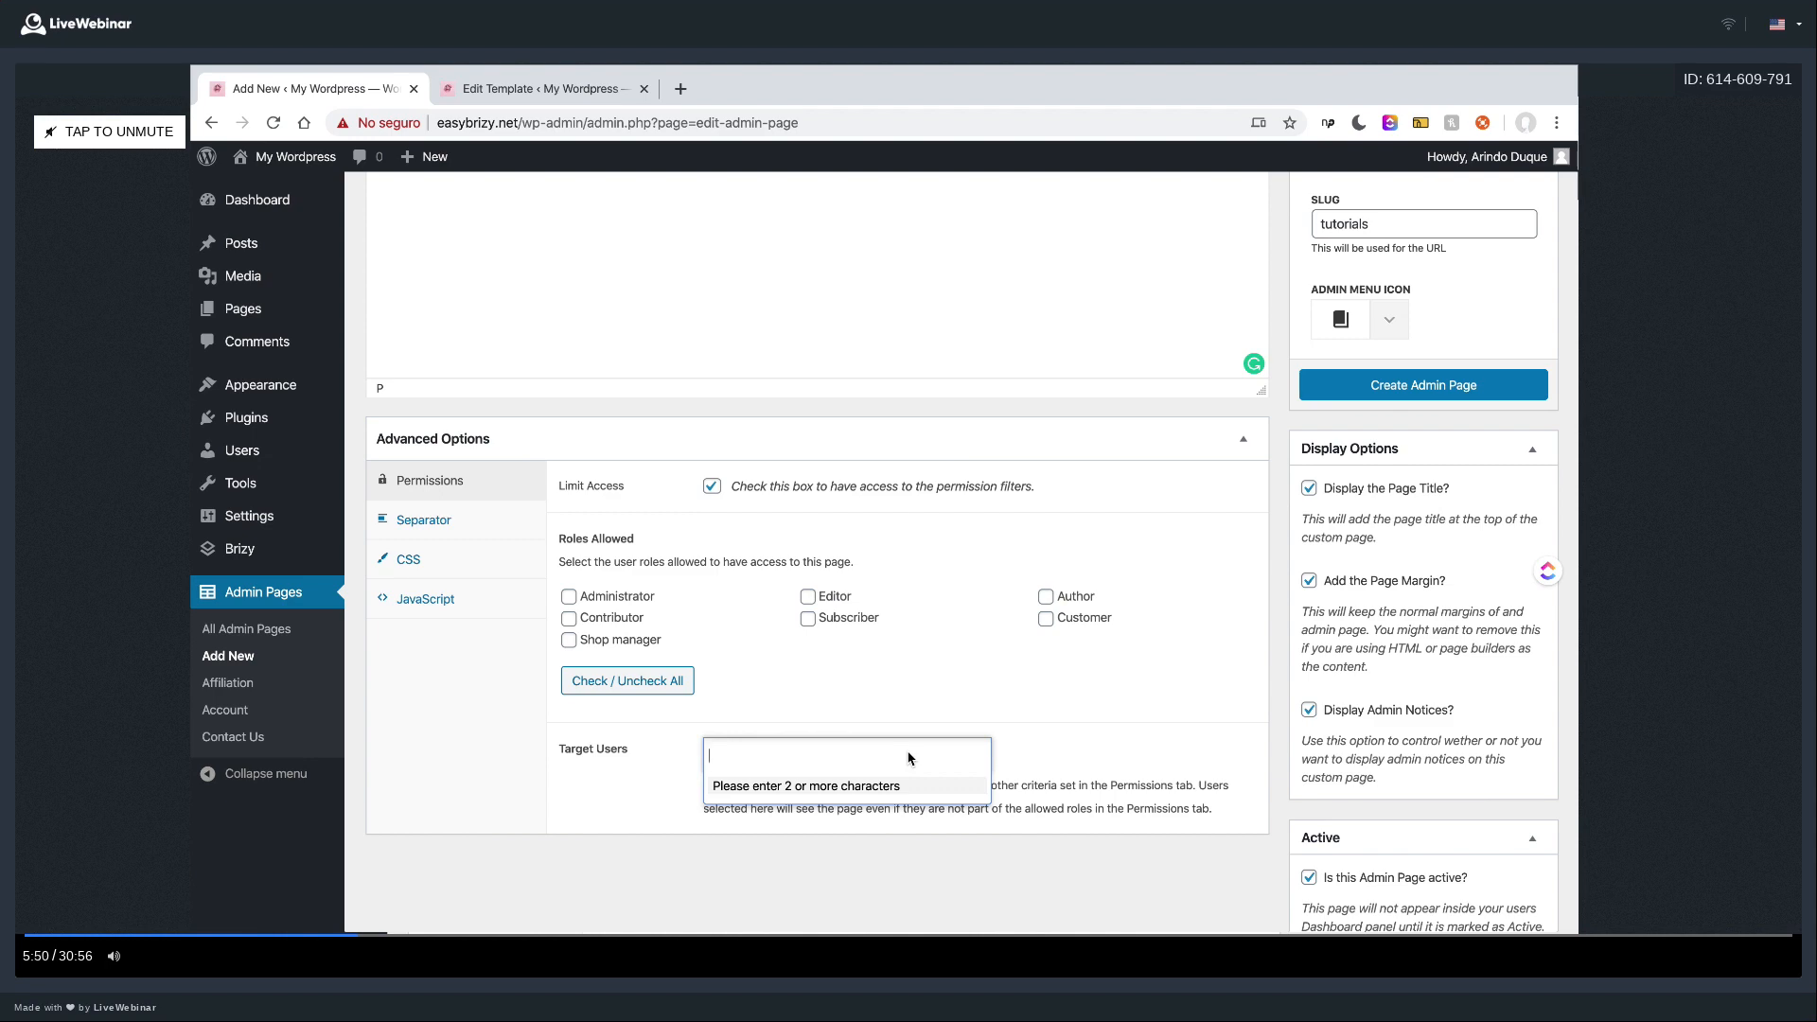
left_click(946, 710)
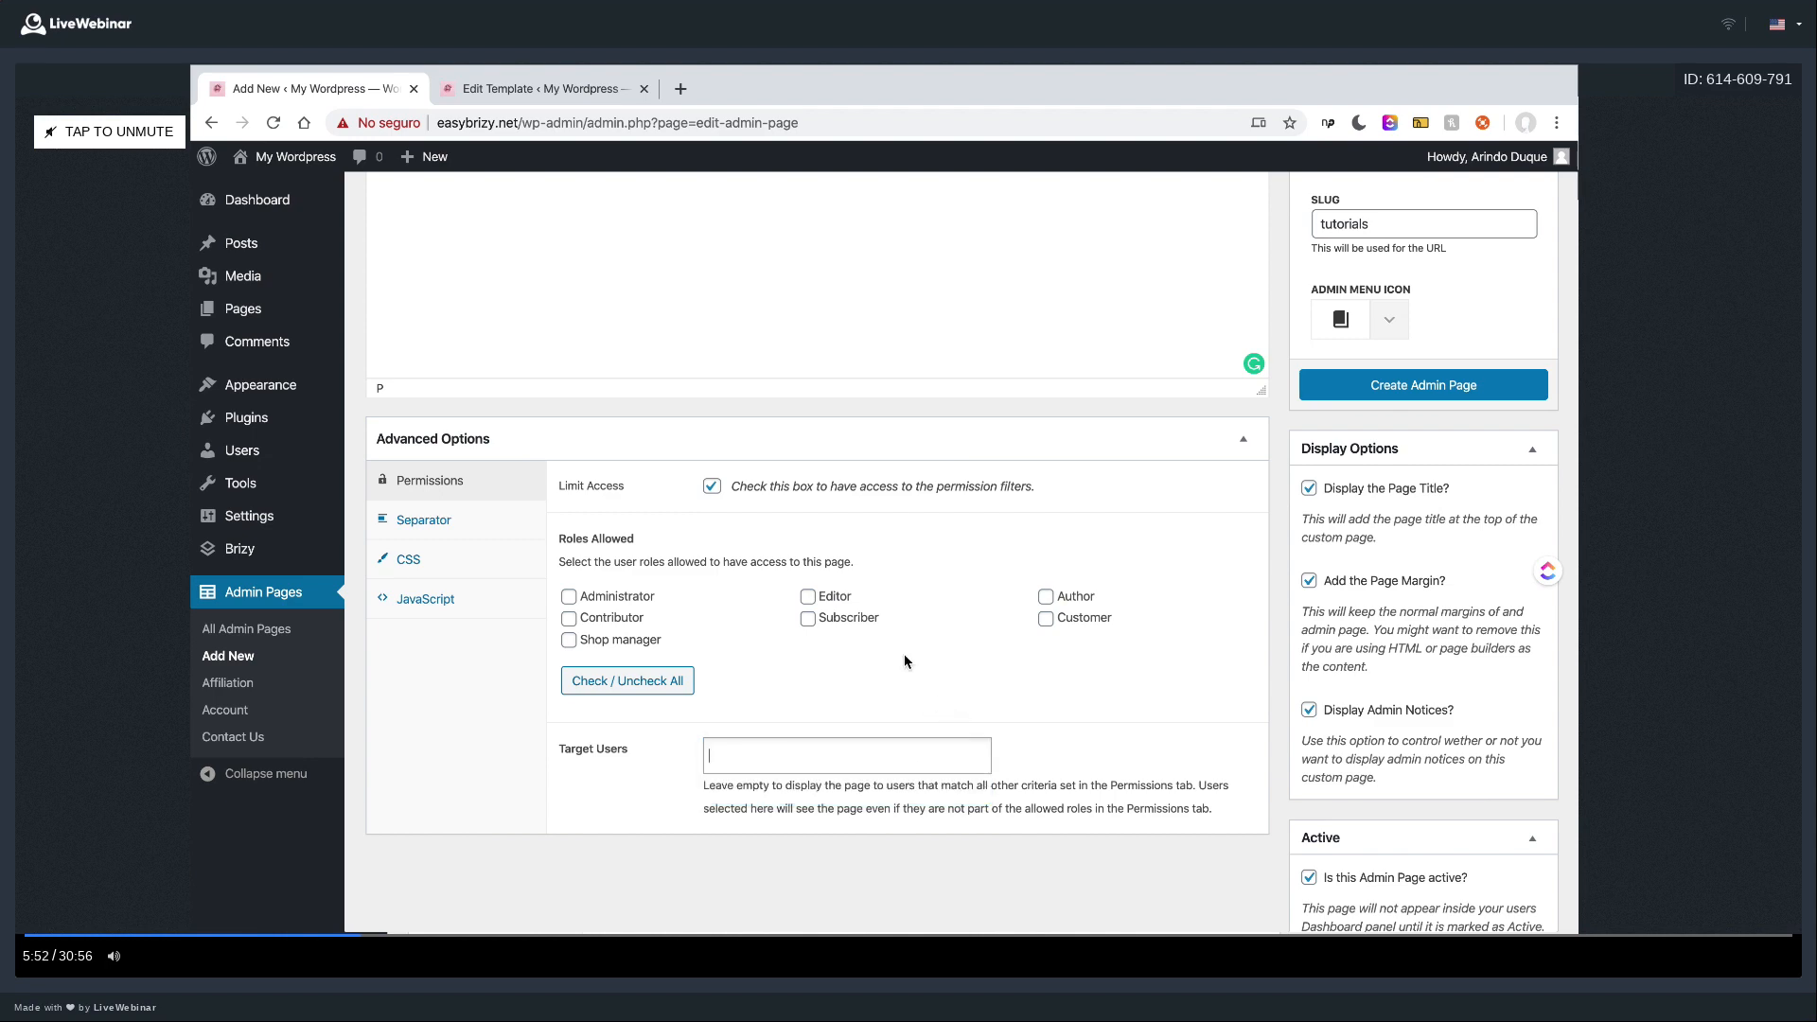
left_click(712, 487)
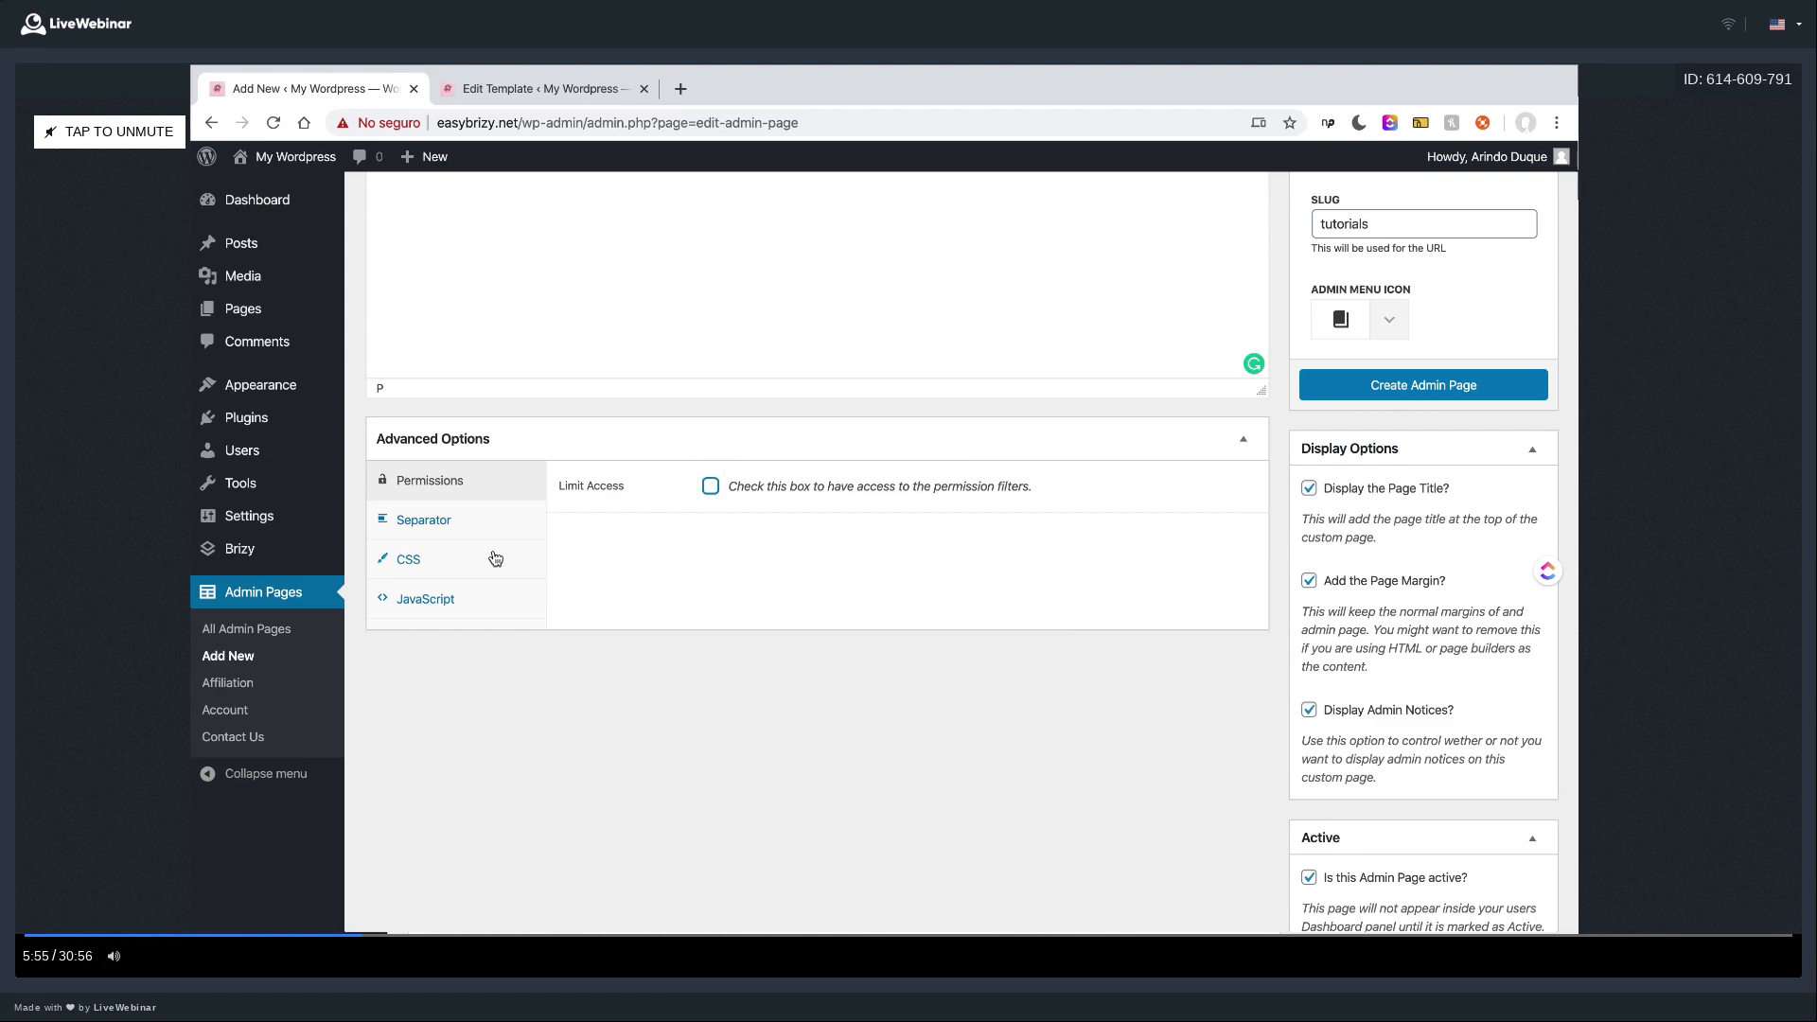
- Examine the options for adding a separator before or after the menu item
left_click(483, 524)
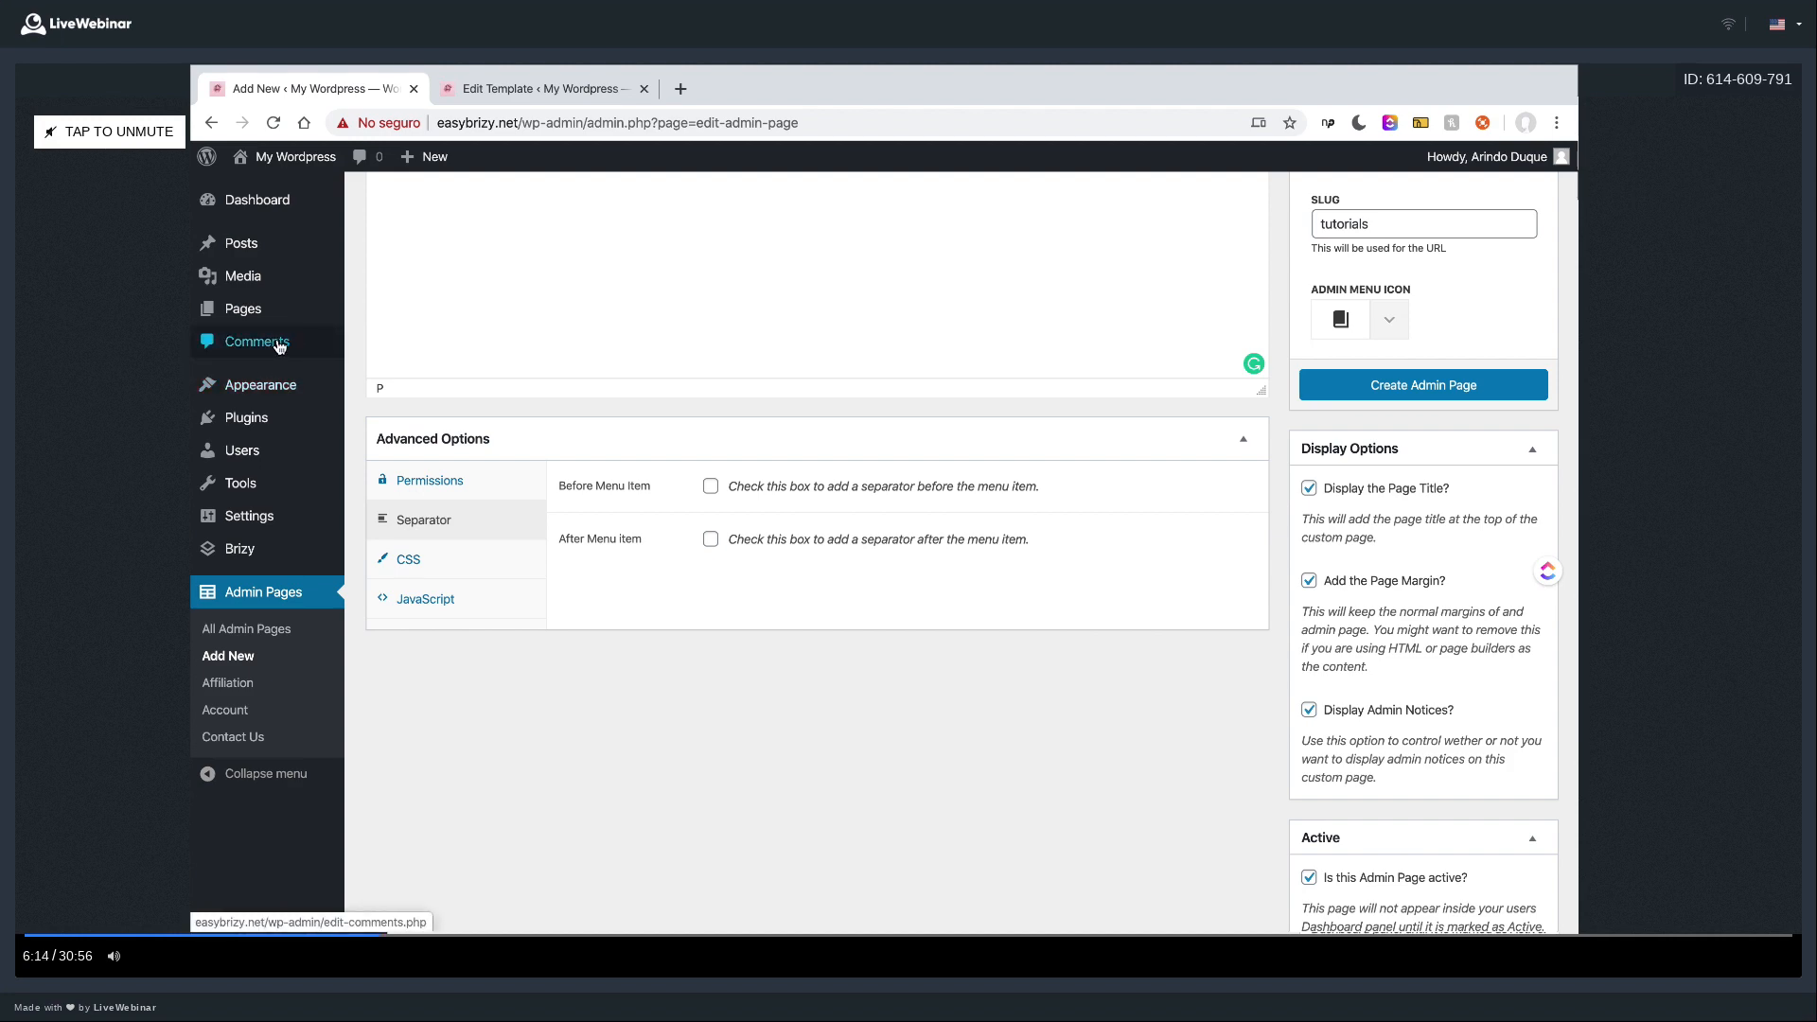
mouse_move(273, 392)
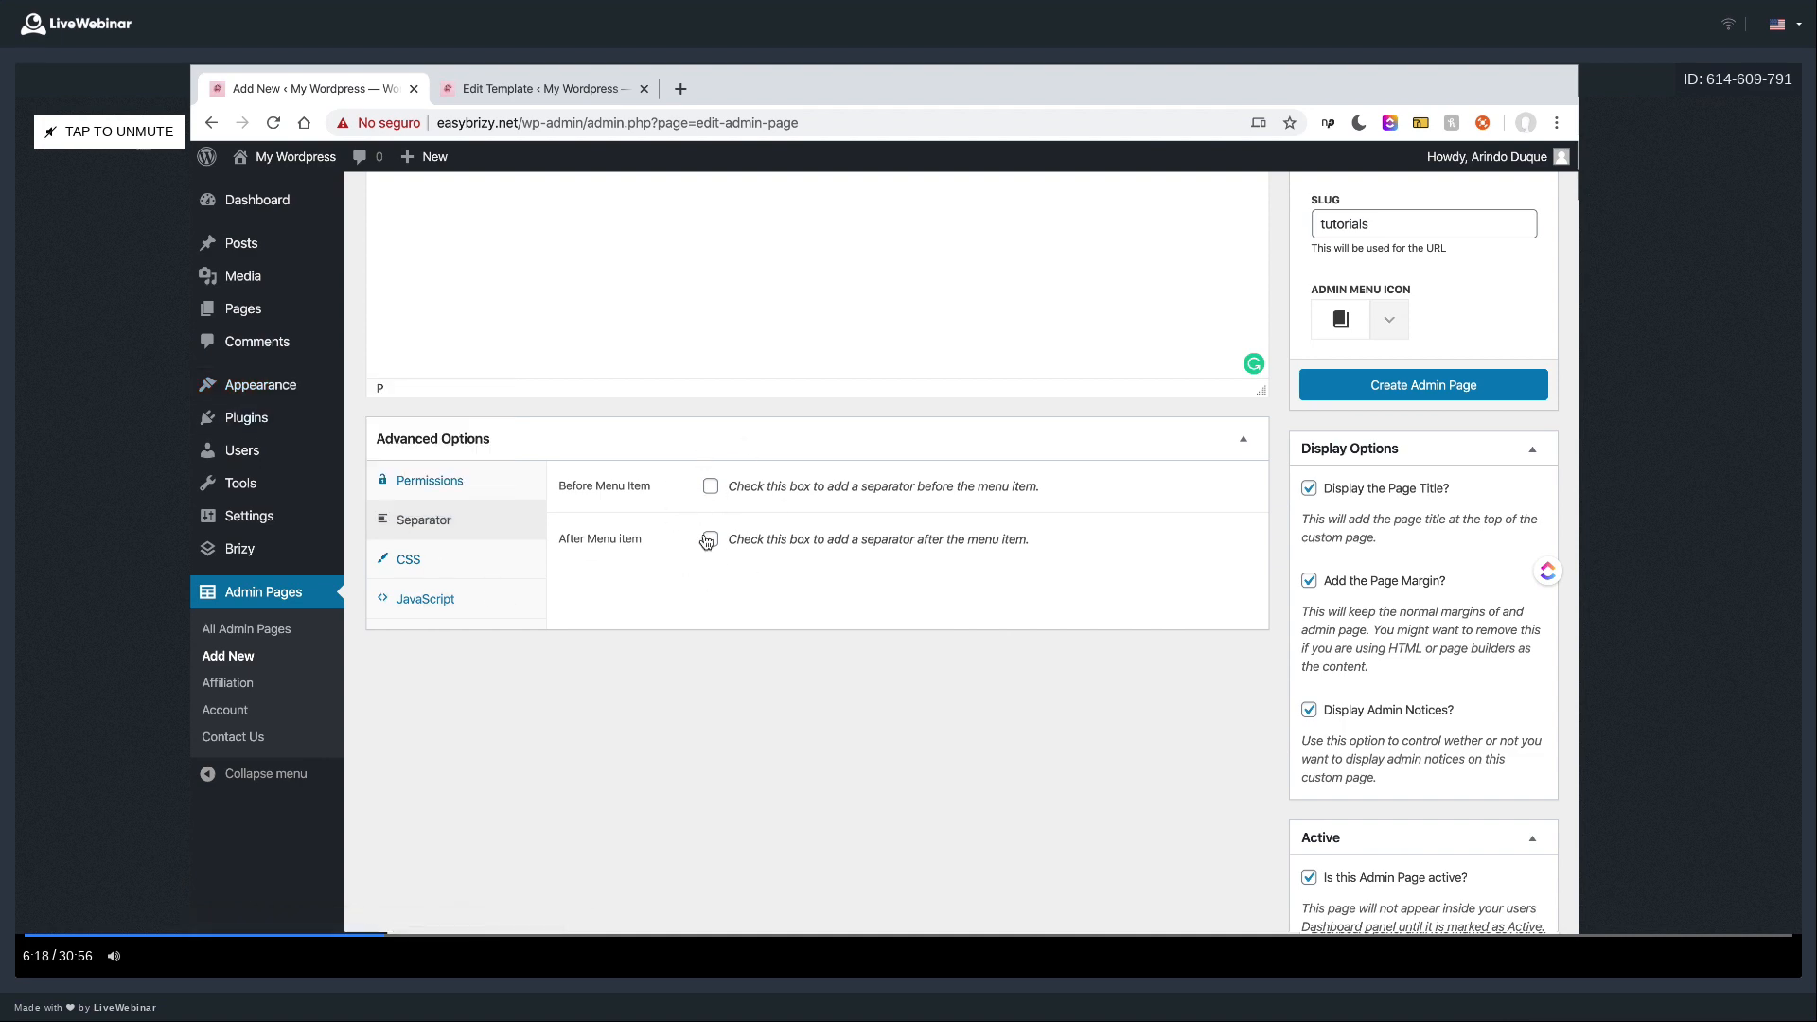
- Try out the custom CSS editor with a #css rule containing a background property, and clear the code
left_click(445, 558)
scroll(765, 663, "down", 1)
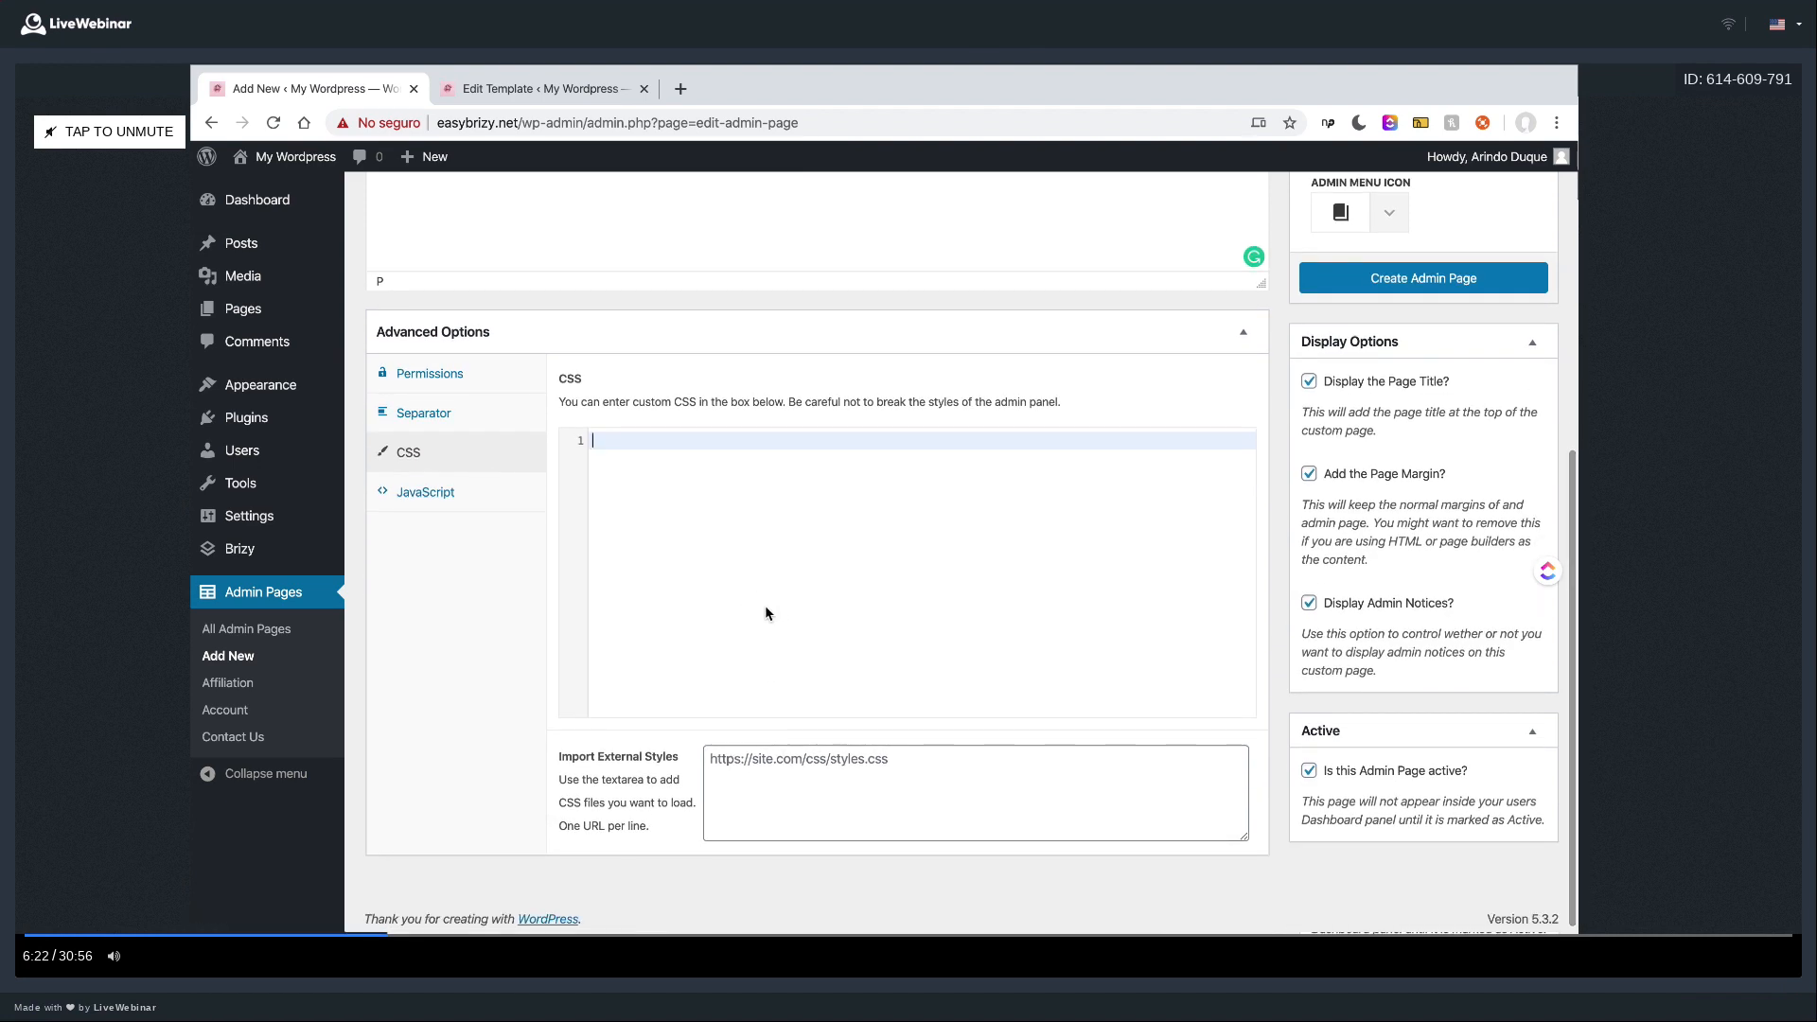
type("#c")
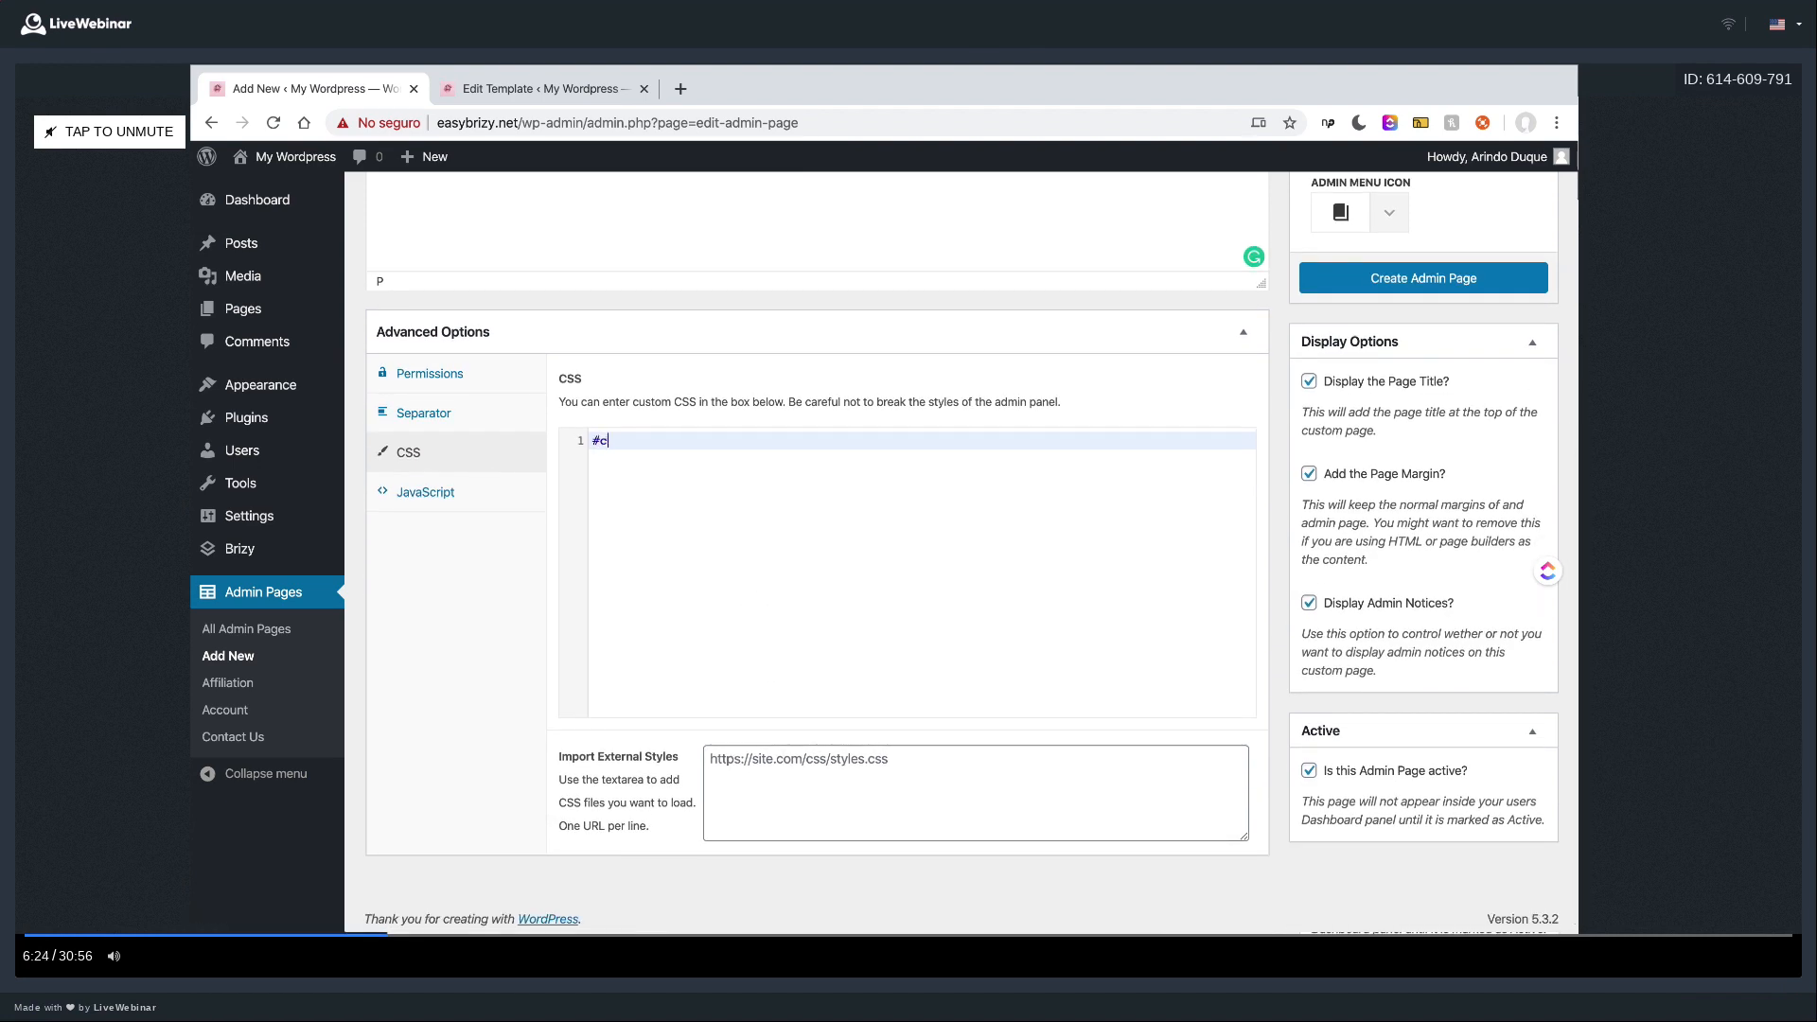
type("ss {")
key("Return")
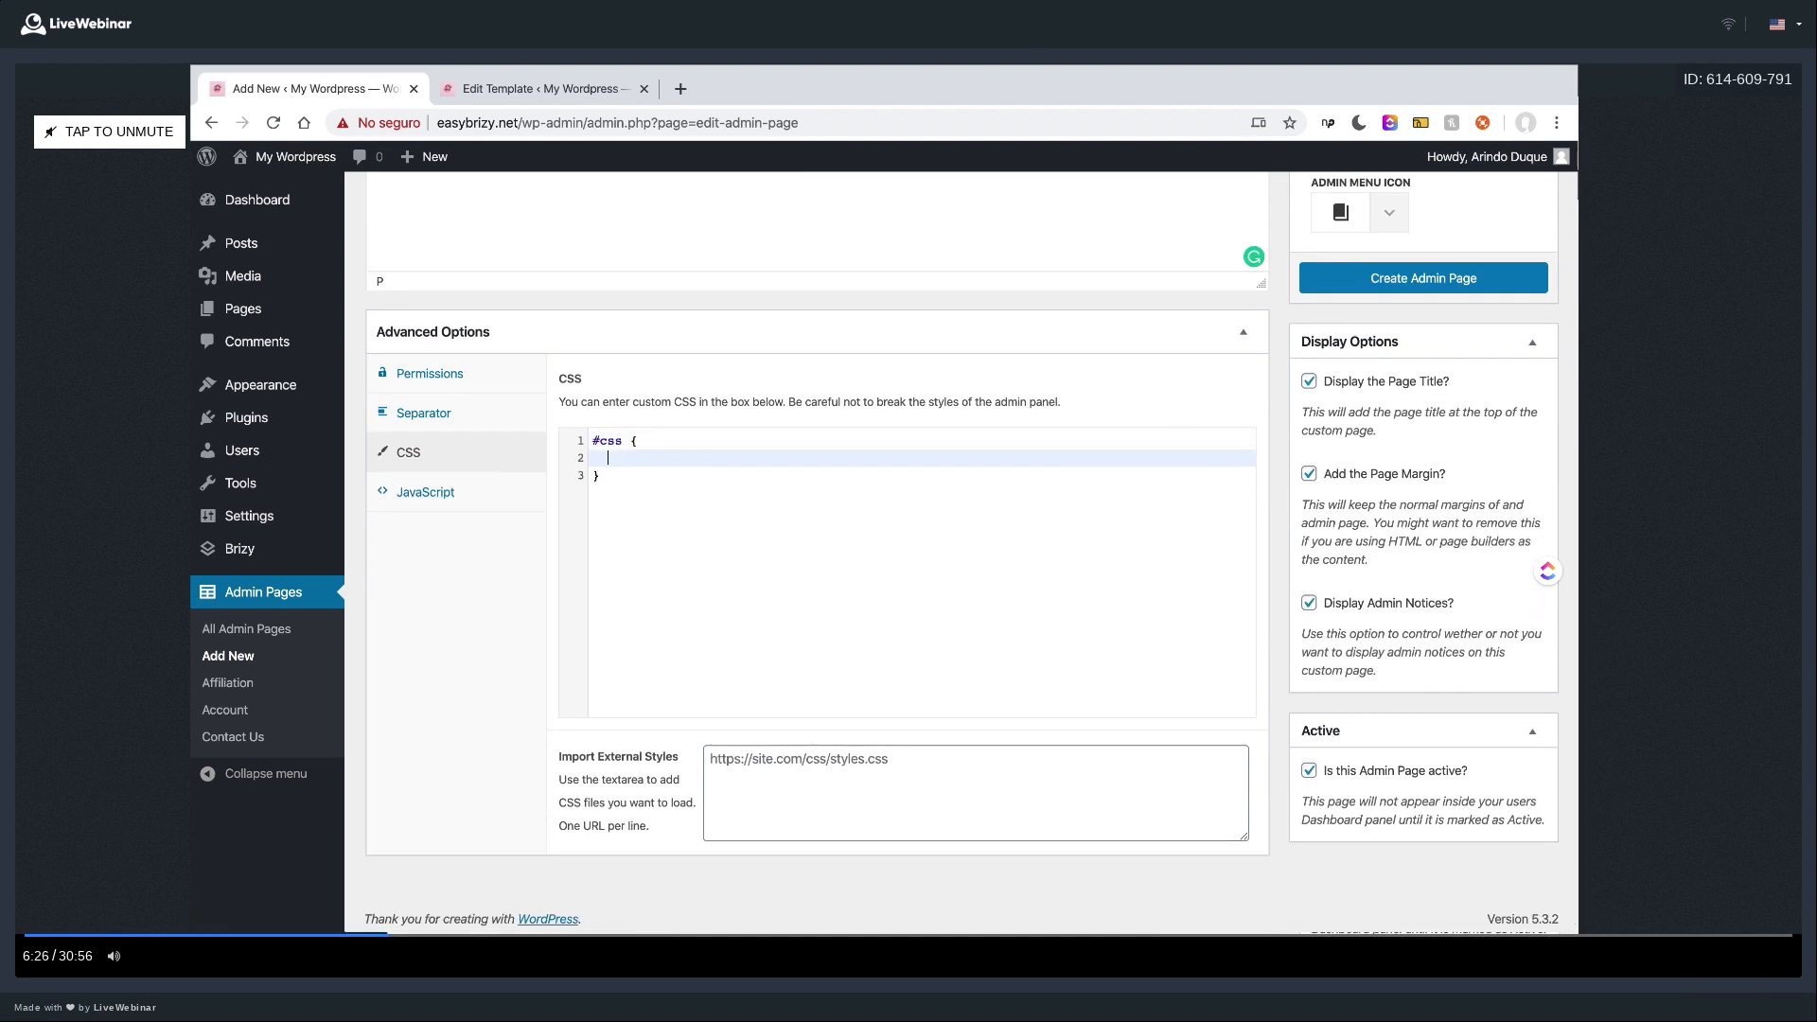
type("back")
key("Down")
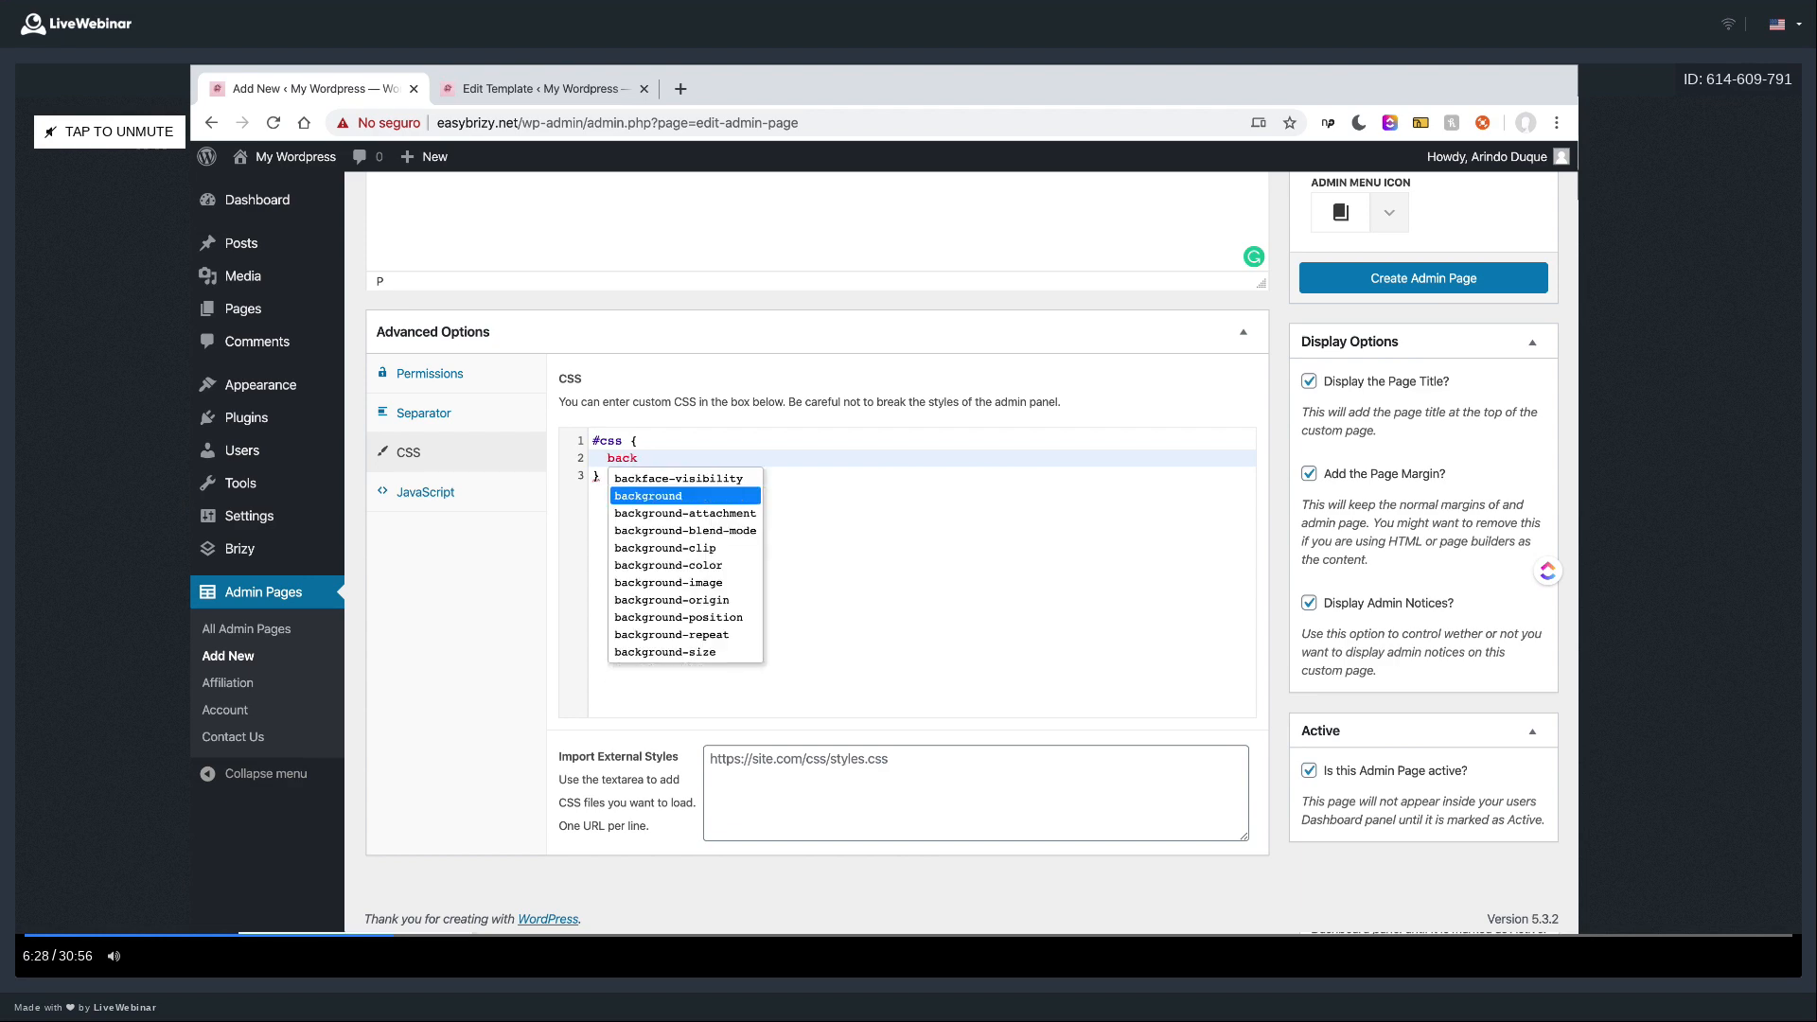
key("Return")
key("ctrl+a")
key("BackSpace")
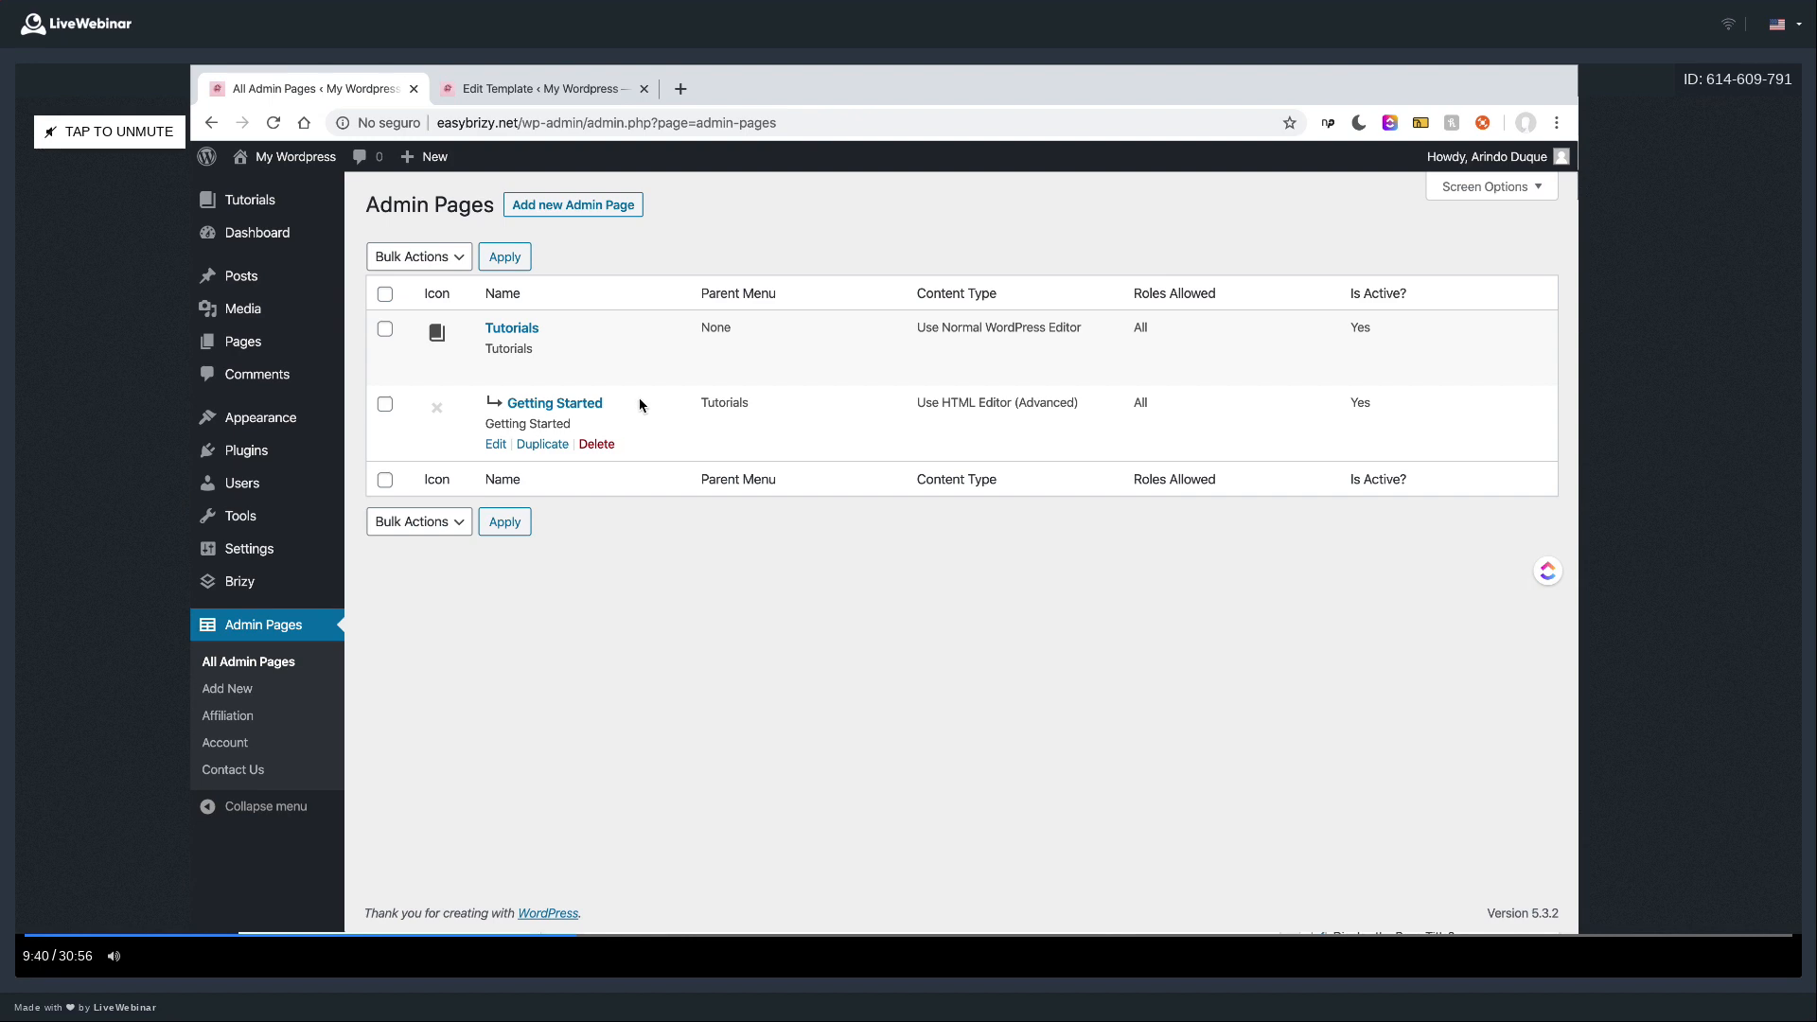
- Create and publish a new Brizy template titled "Contact Form"
left_click(583, 213)
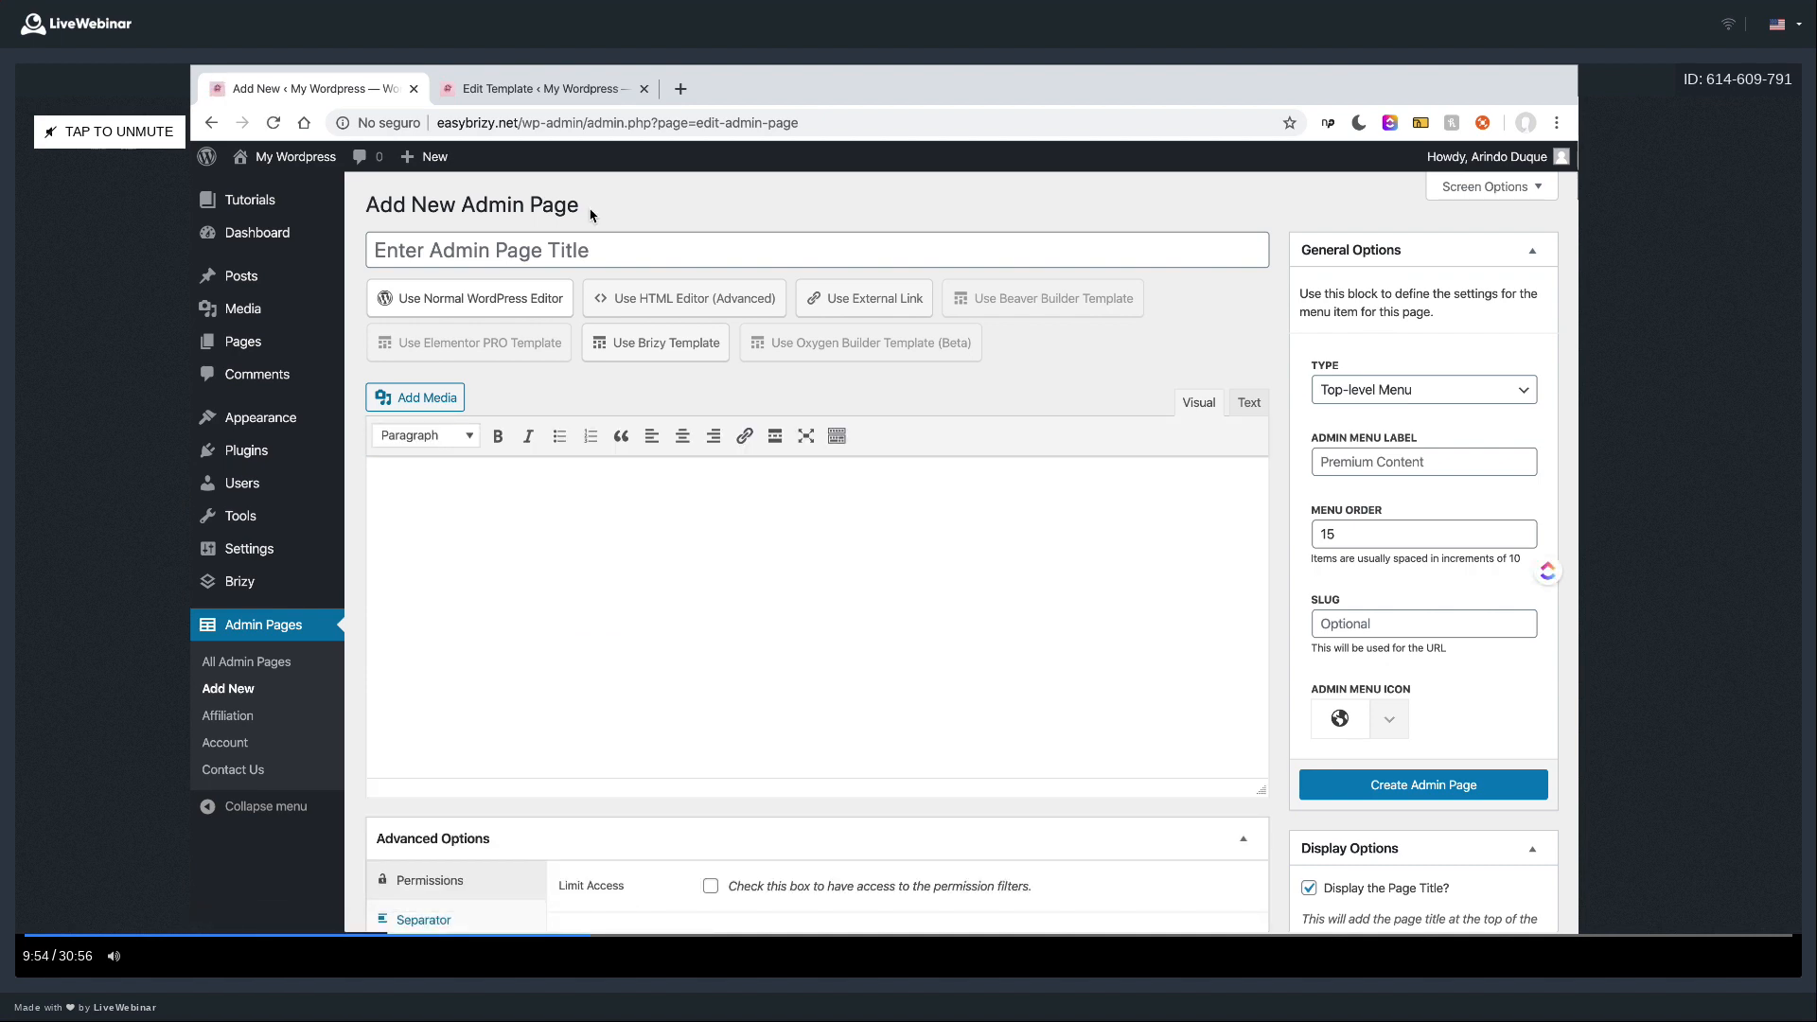
mouse_move(289, 585)
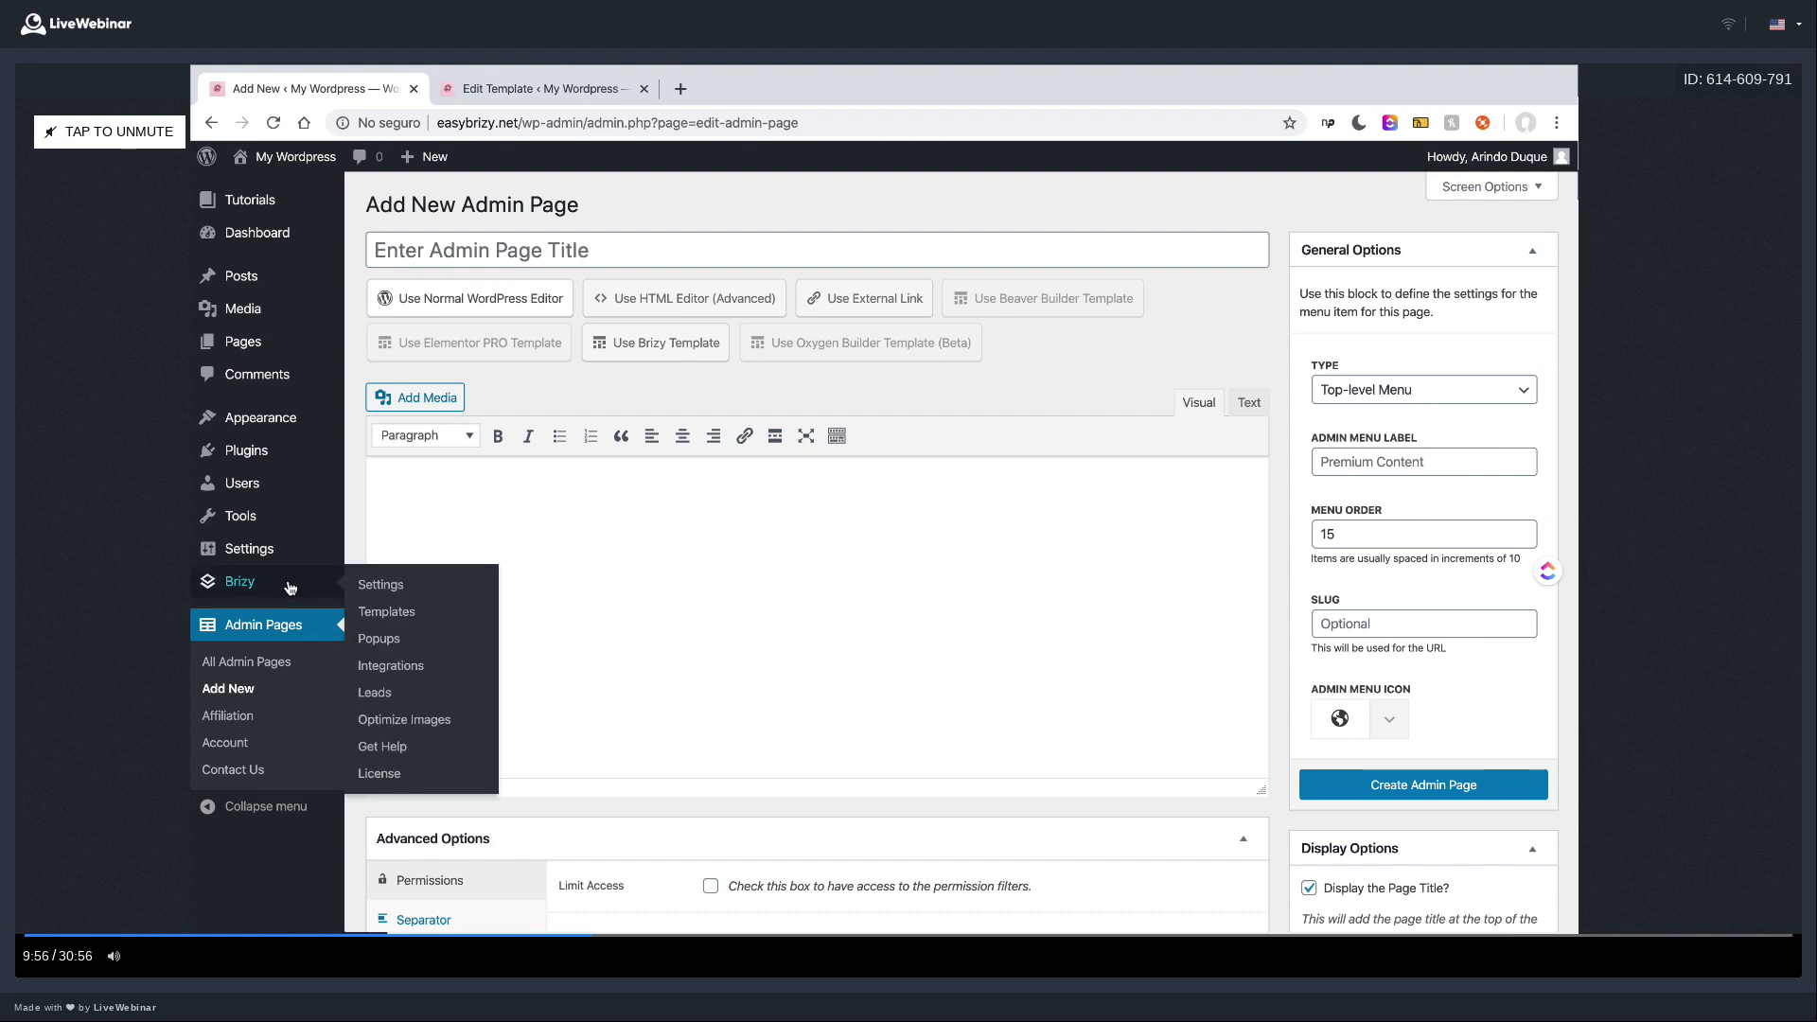
left_click(411, 615)
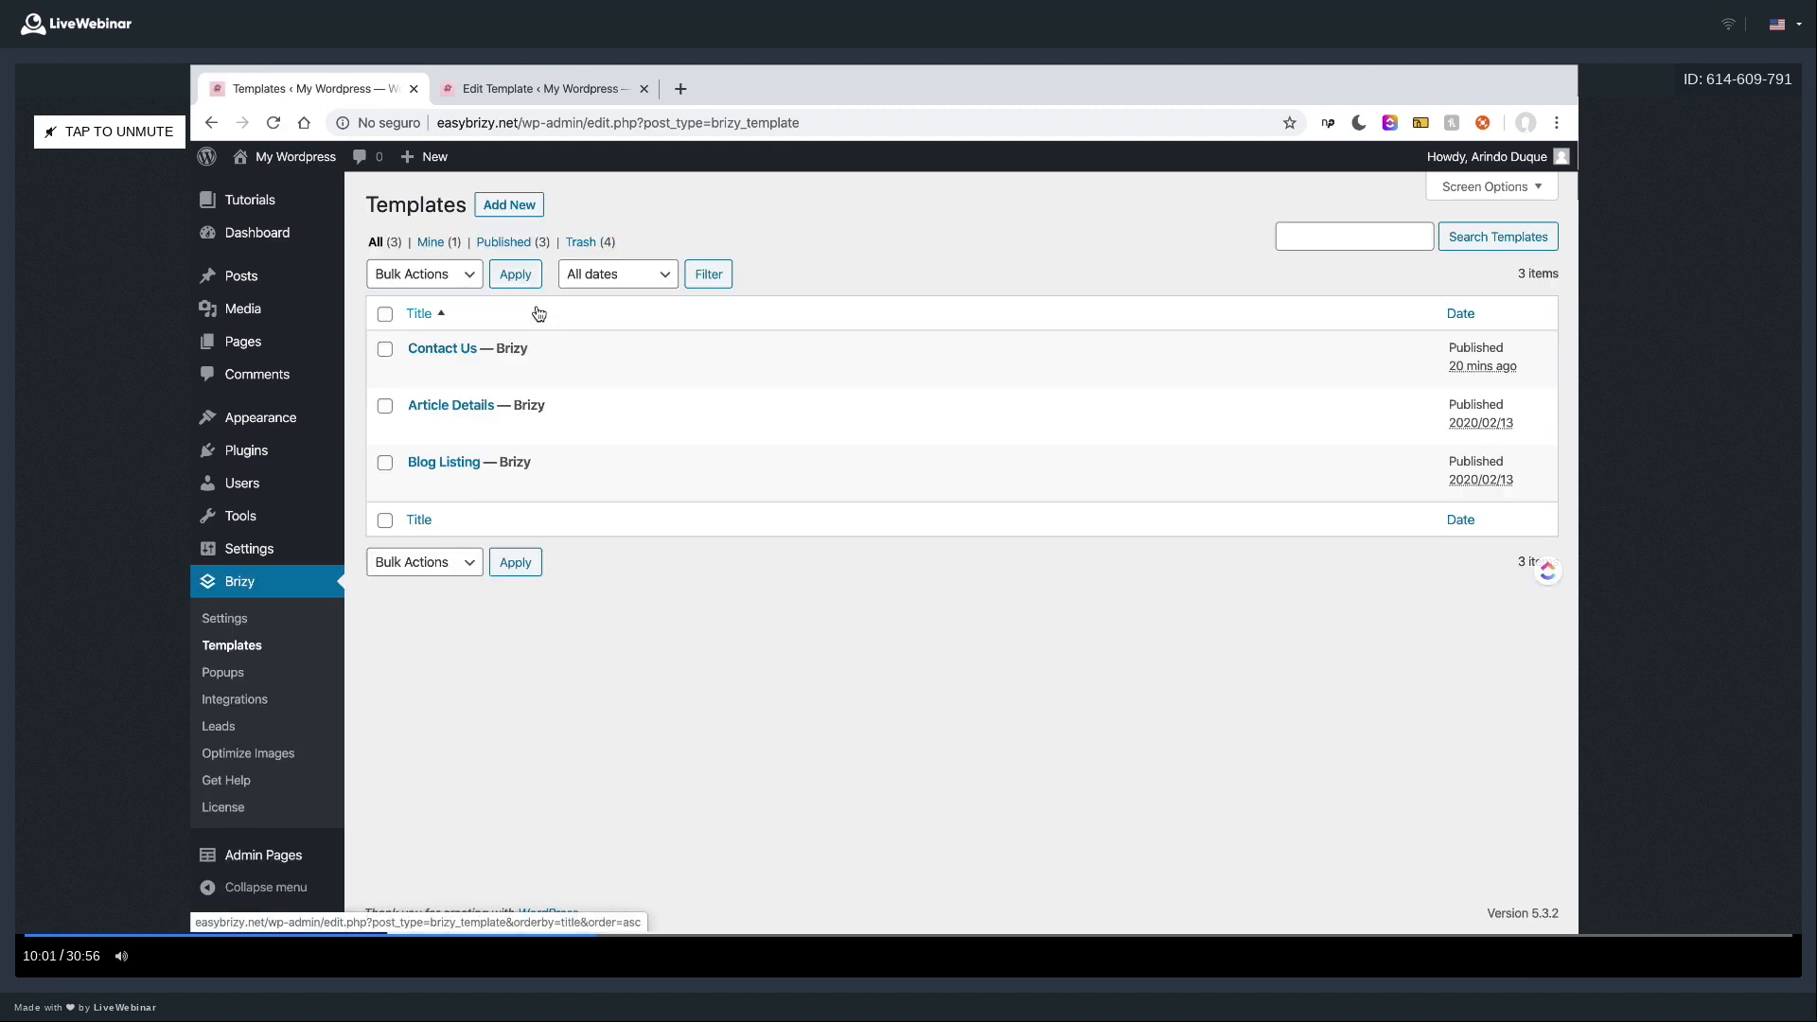
left_click(525, 205)
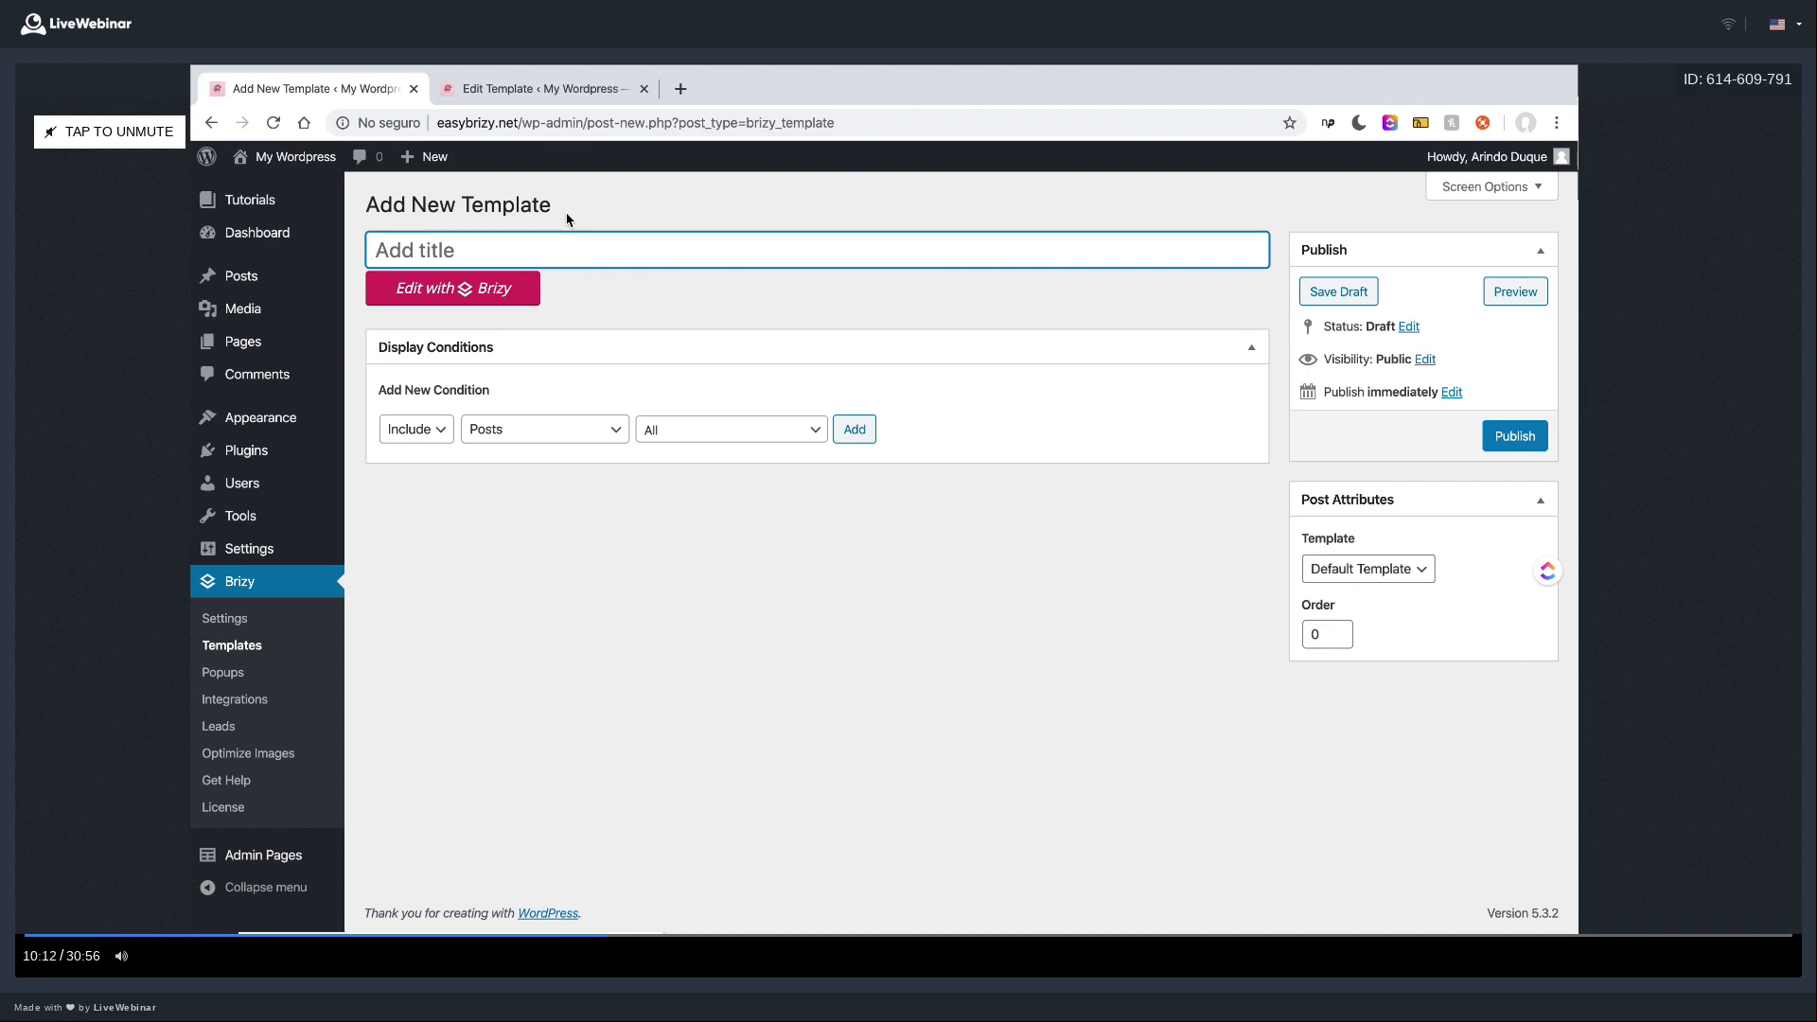
type("Contact Form")
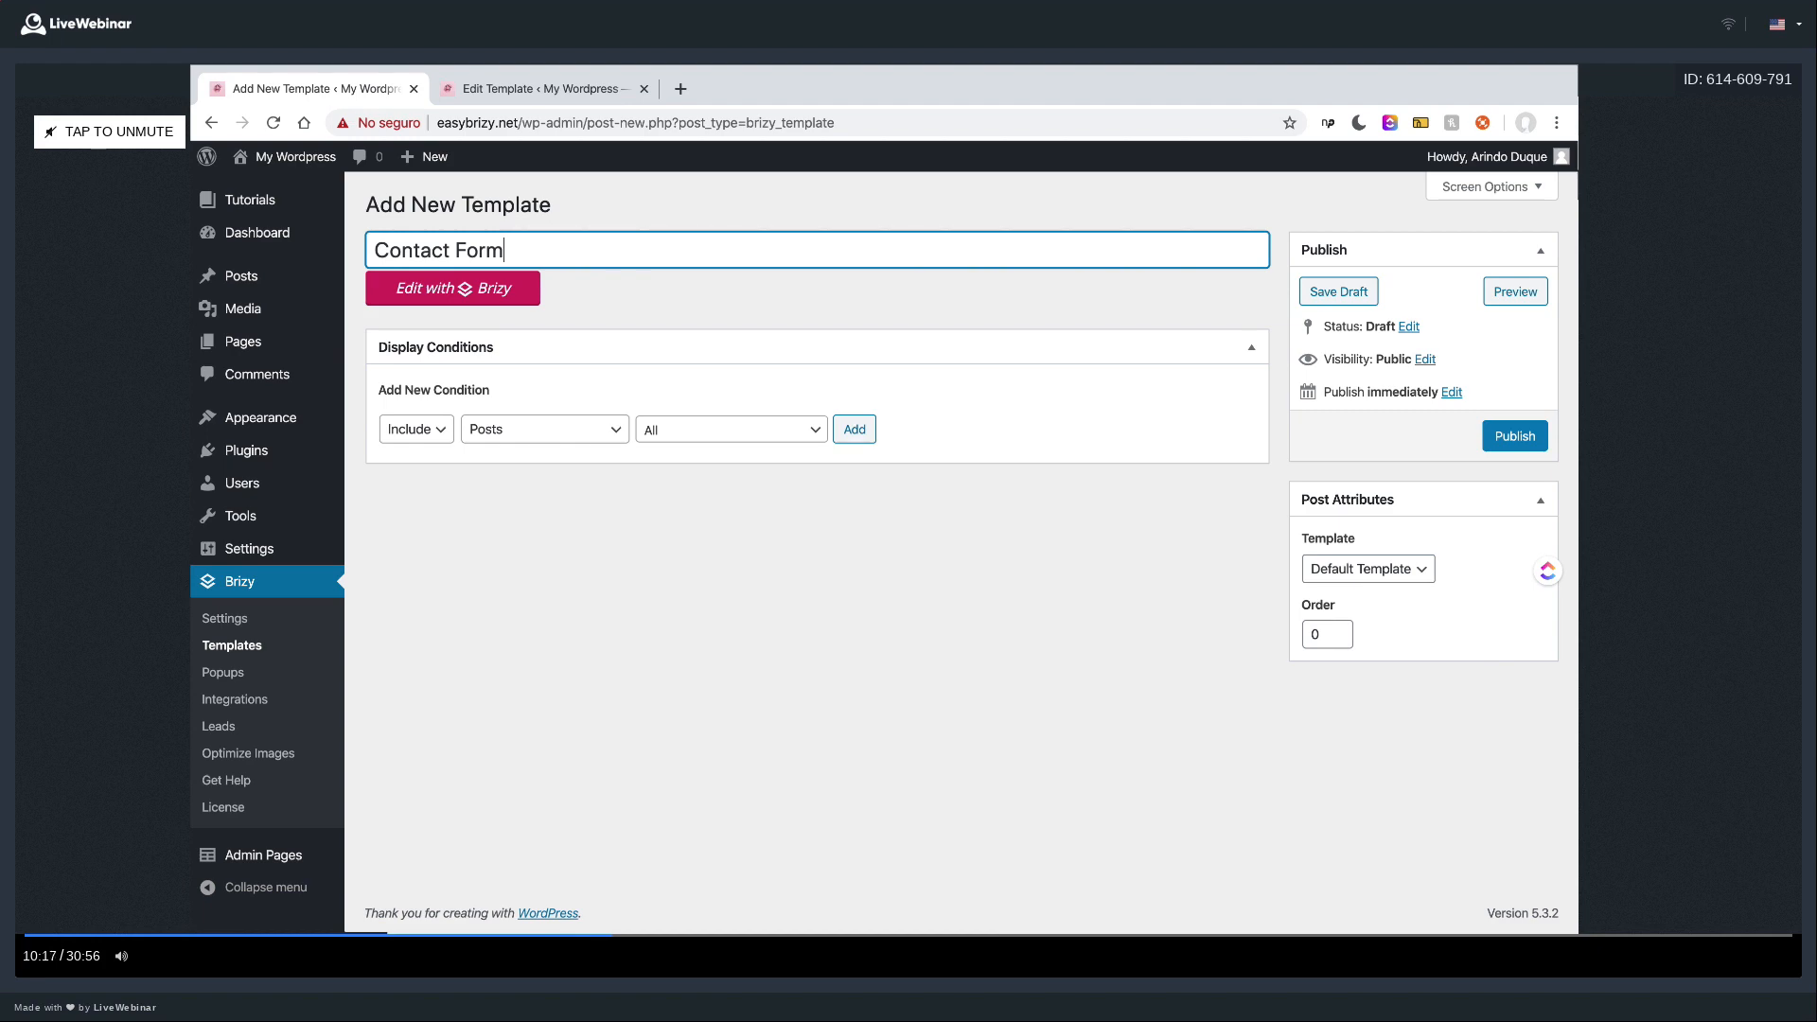
left_click(1534, 443)
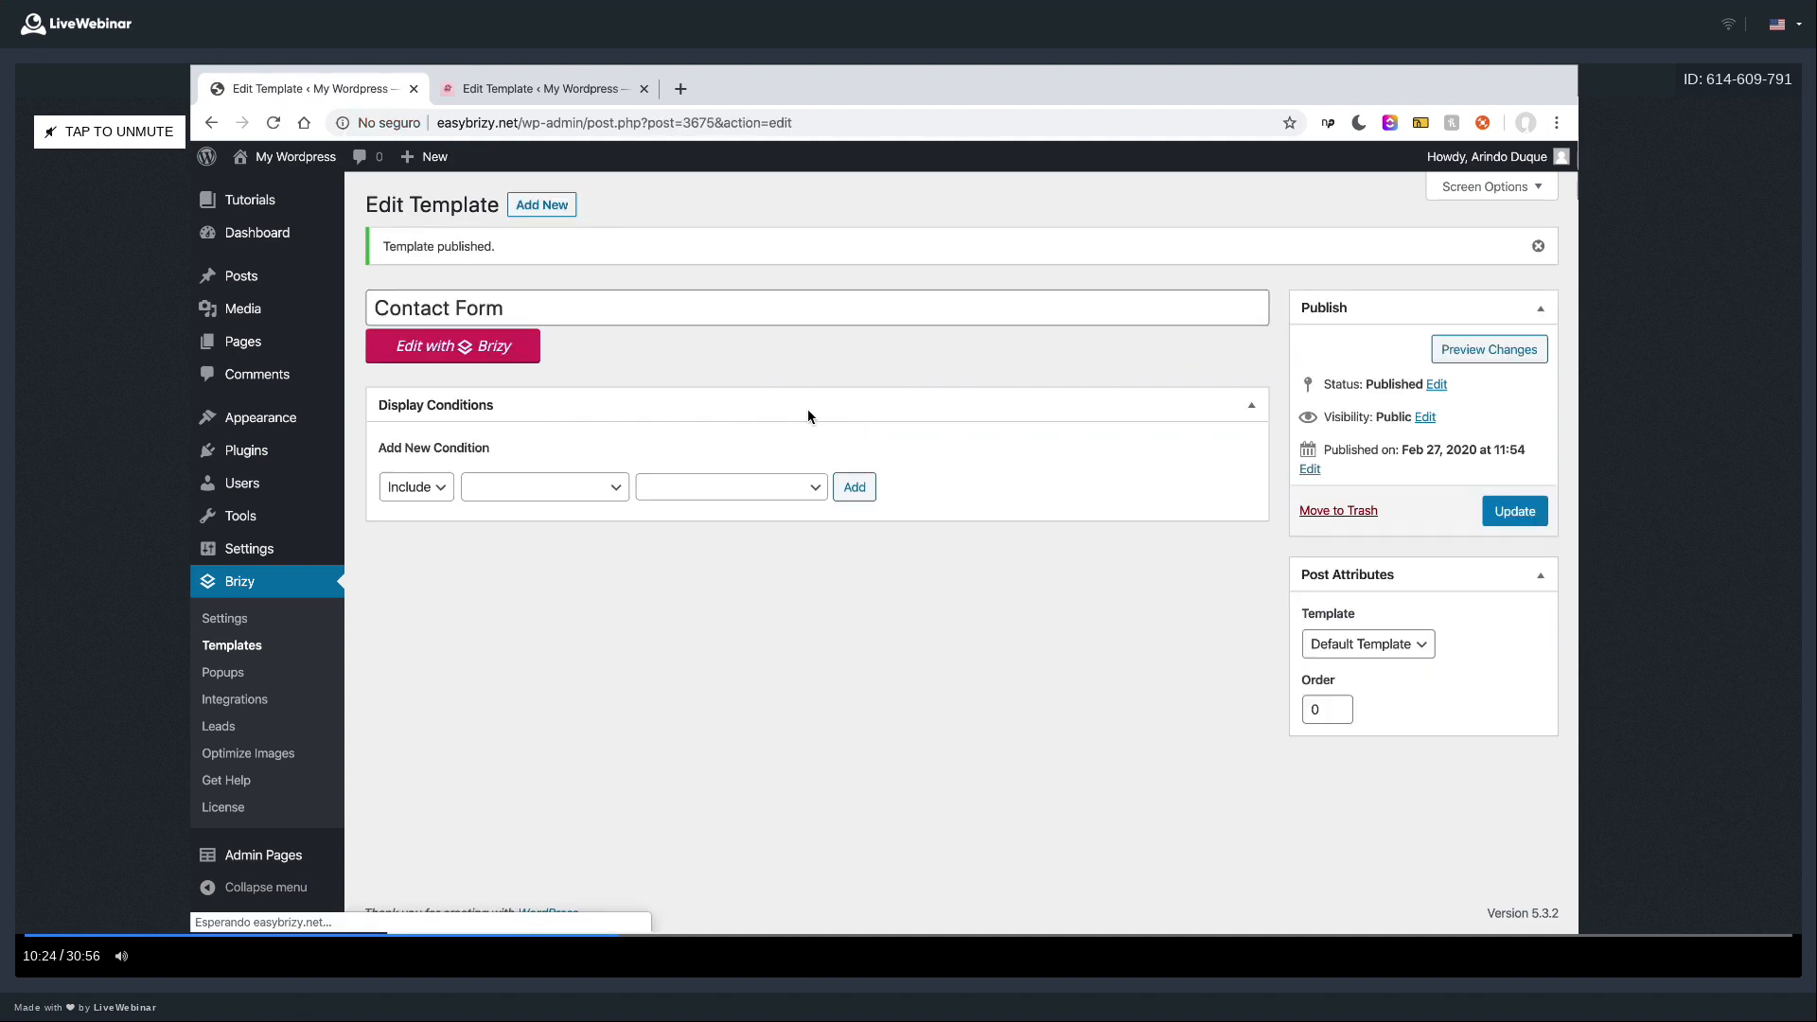
- Start a new admin page that uses the "Contact Form" Brizy template as its content
left_click(272, 866)
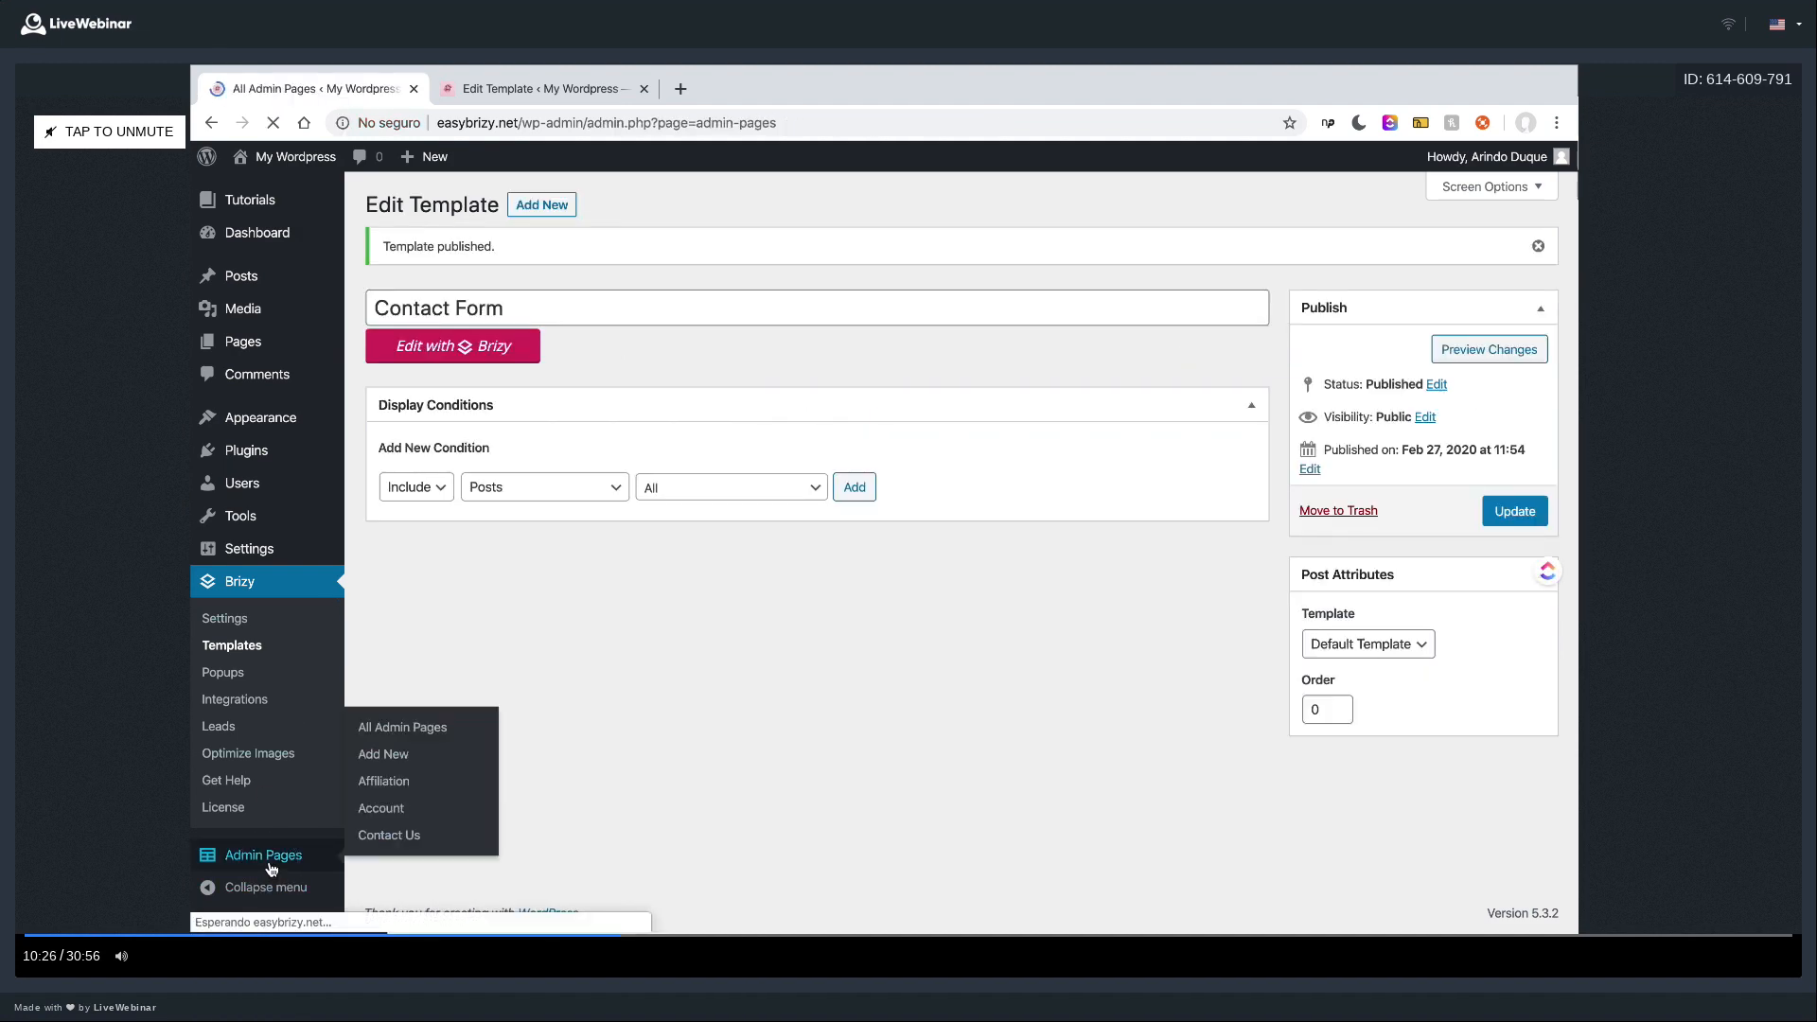
left_click(588, 208)
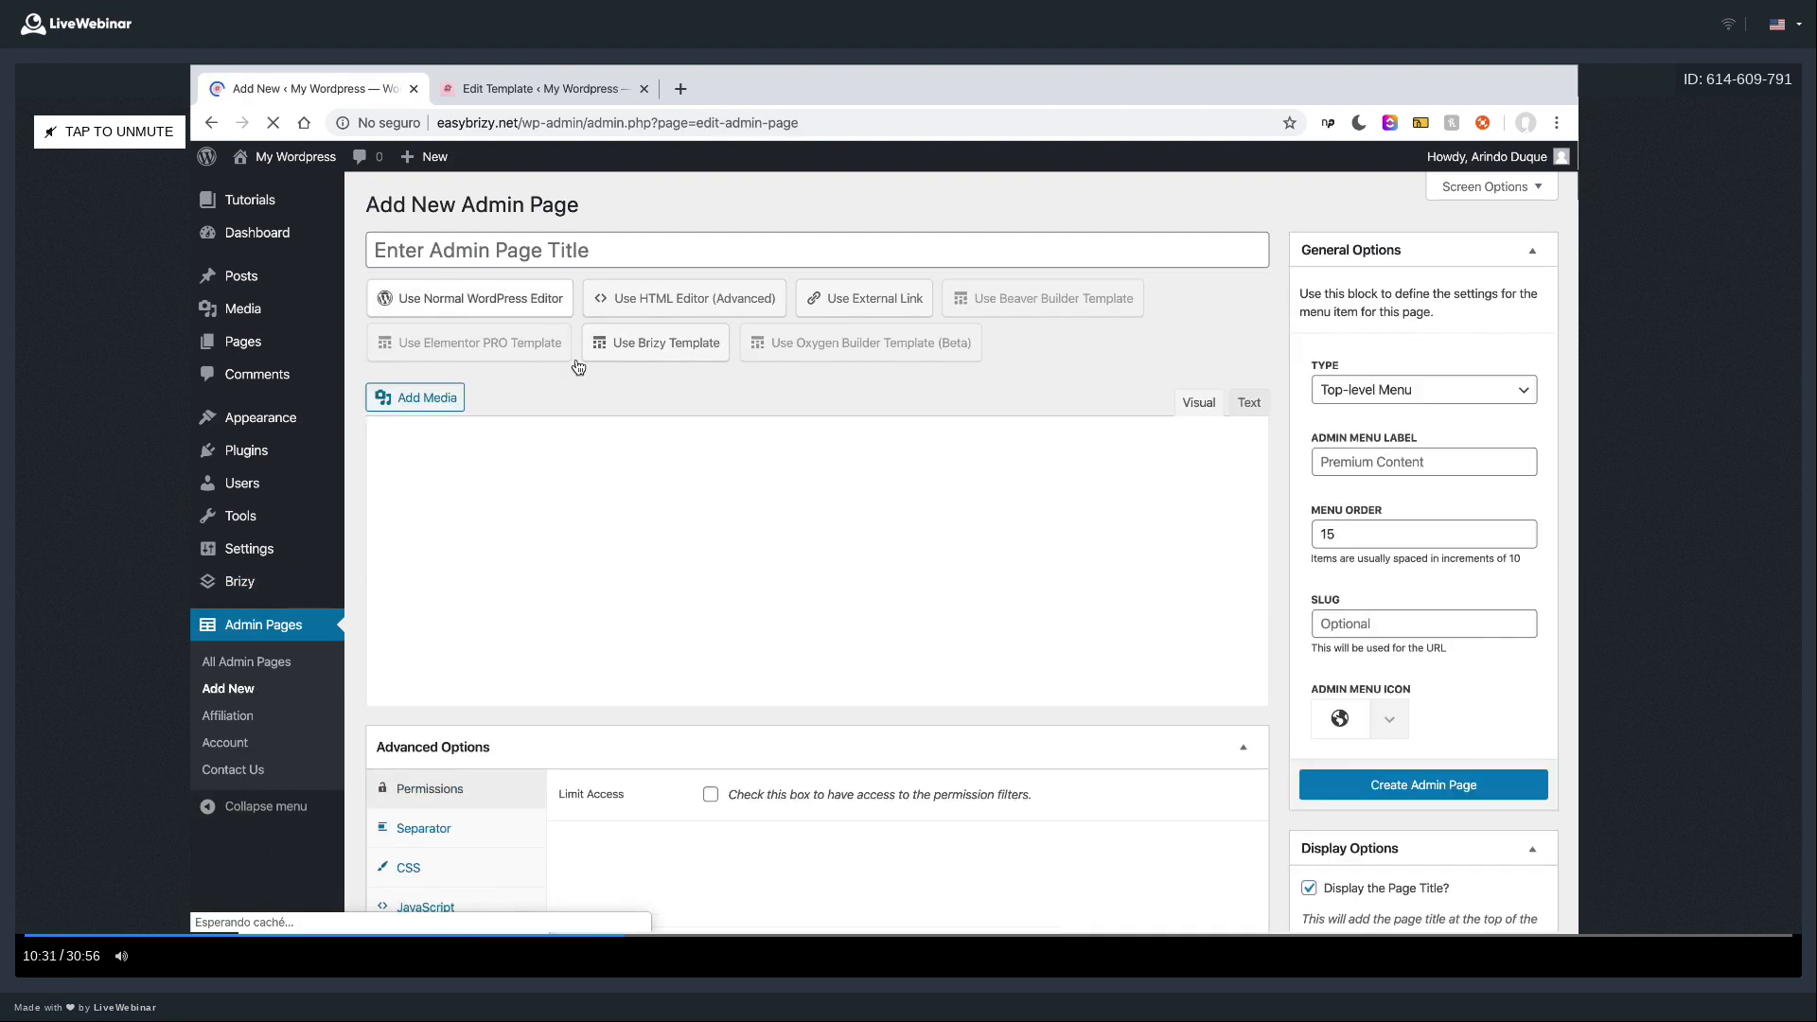
left_click(701, 360)
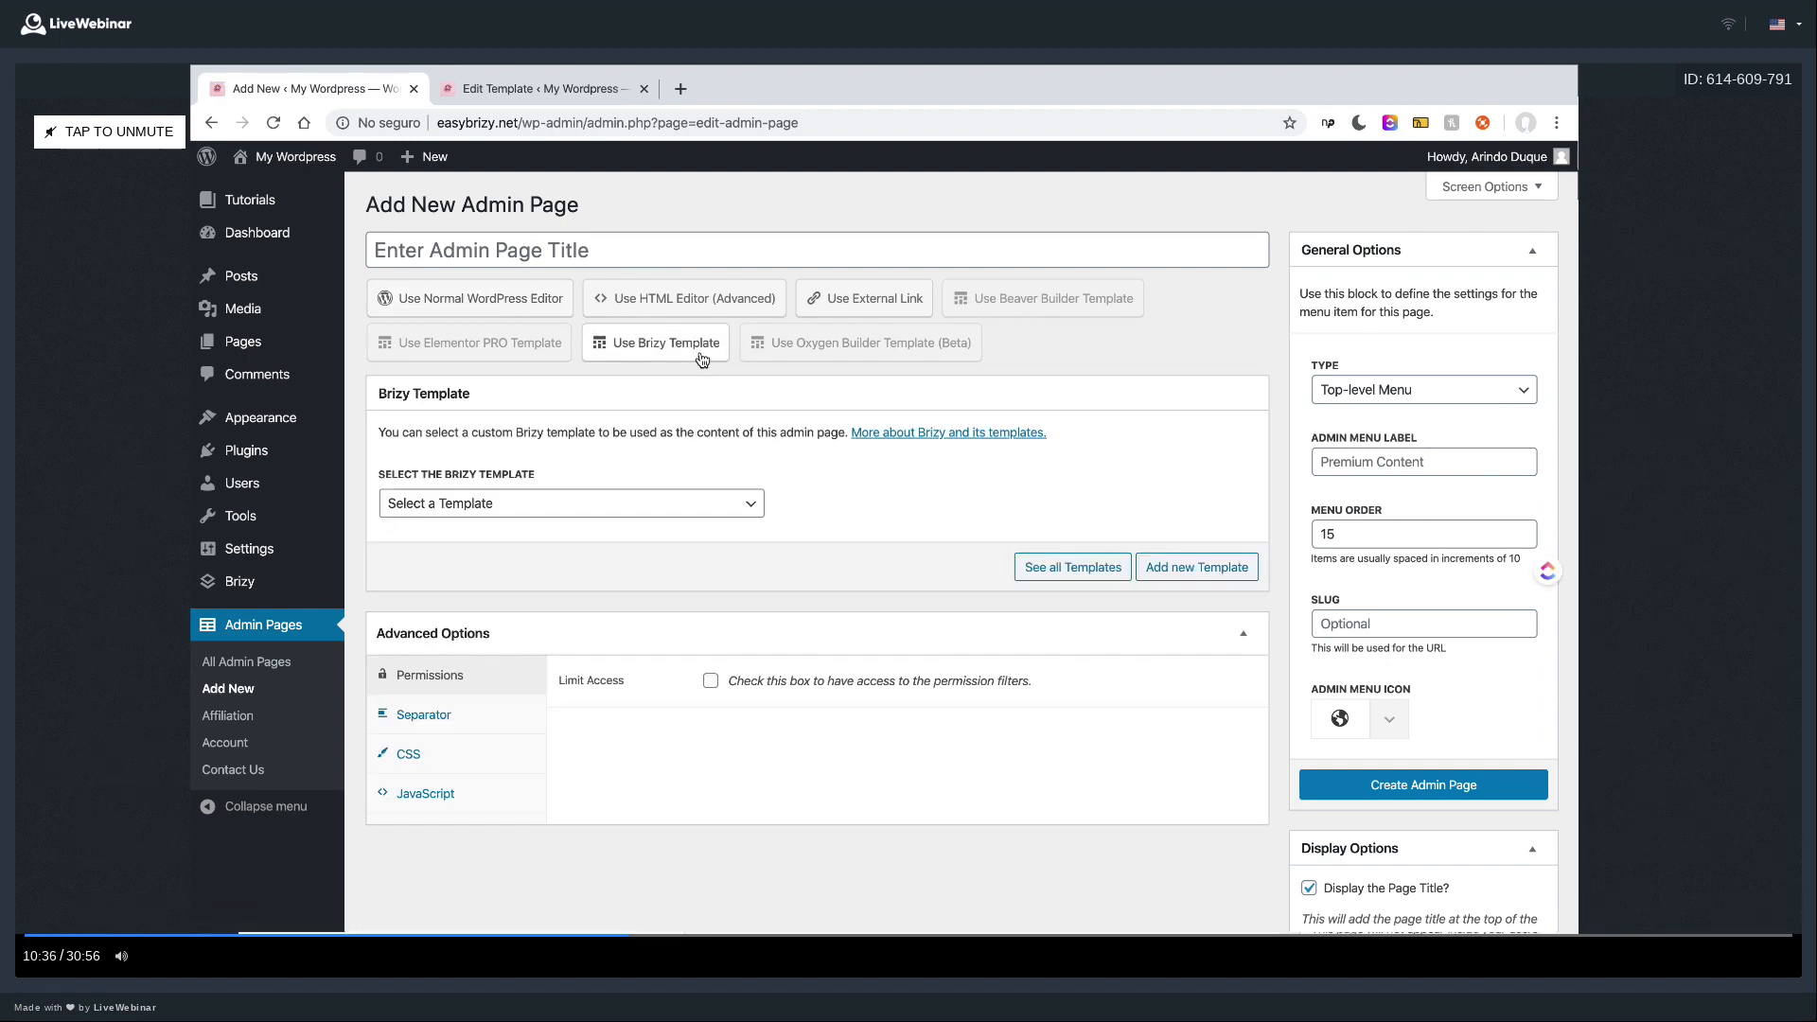
left_click(608, 503)
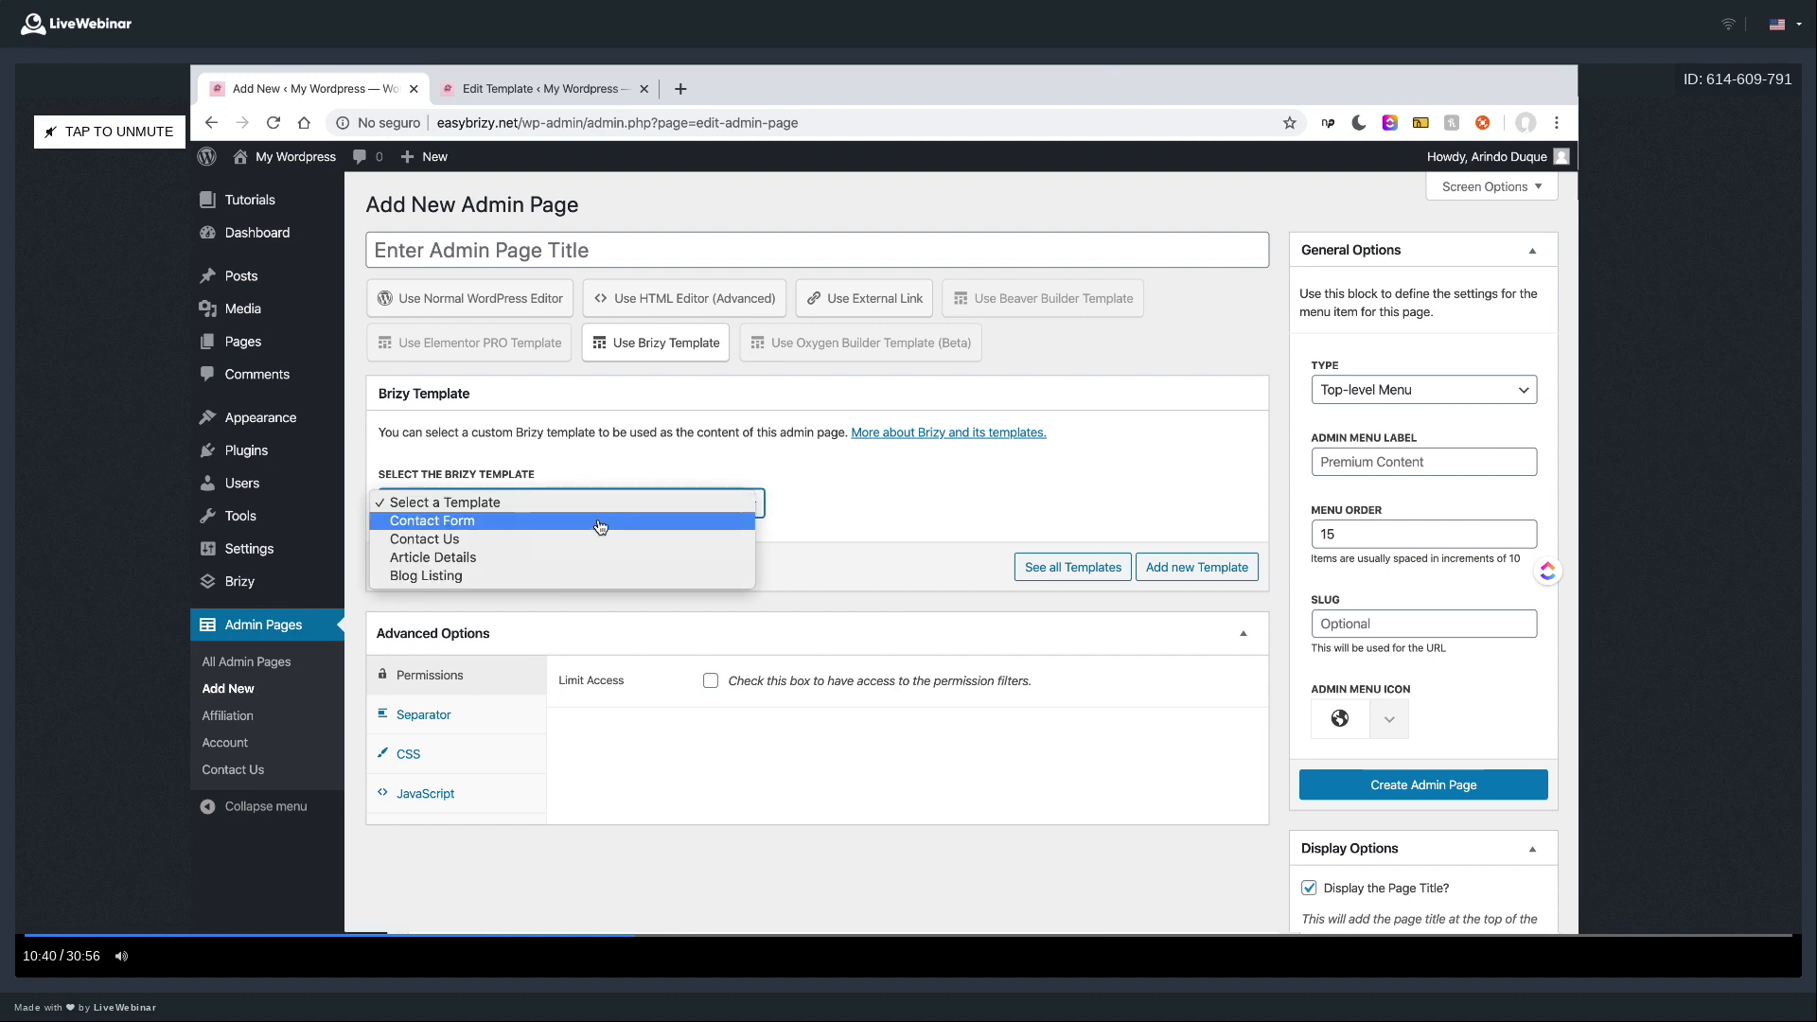
left_click(600, 521)
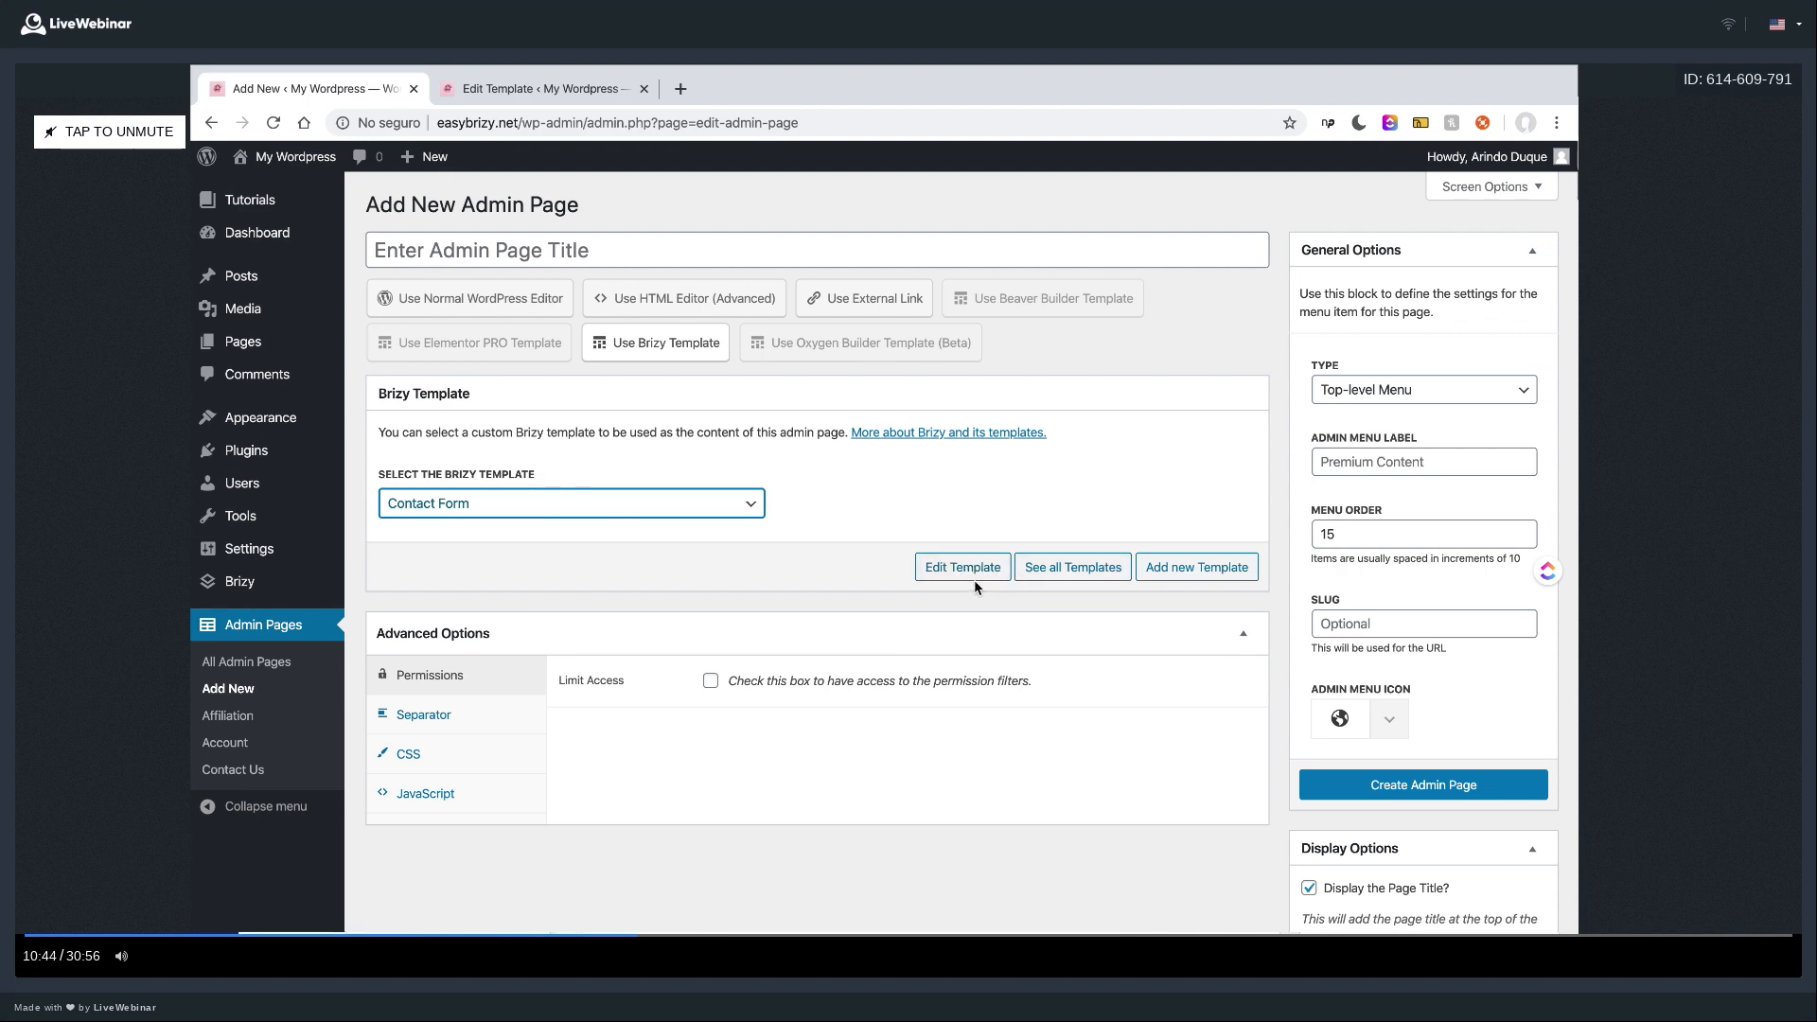
- Add the "Hello, there!" block from the Contact category to the Contact Form template in the inline editor, and update the template
left_click(967, 567)
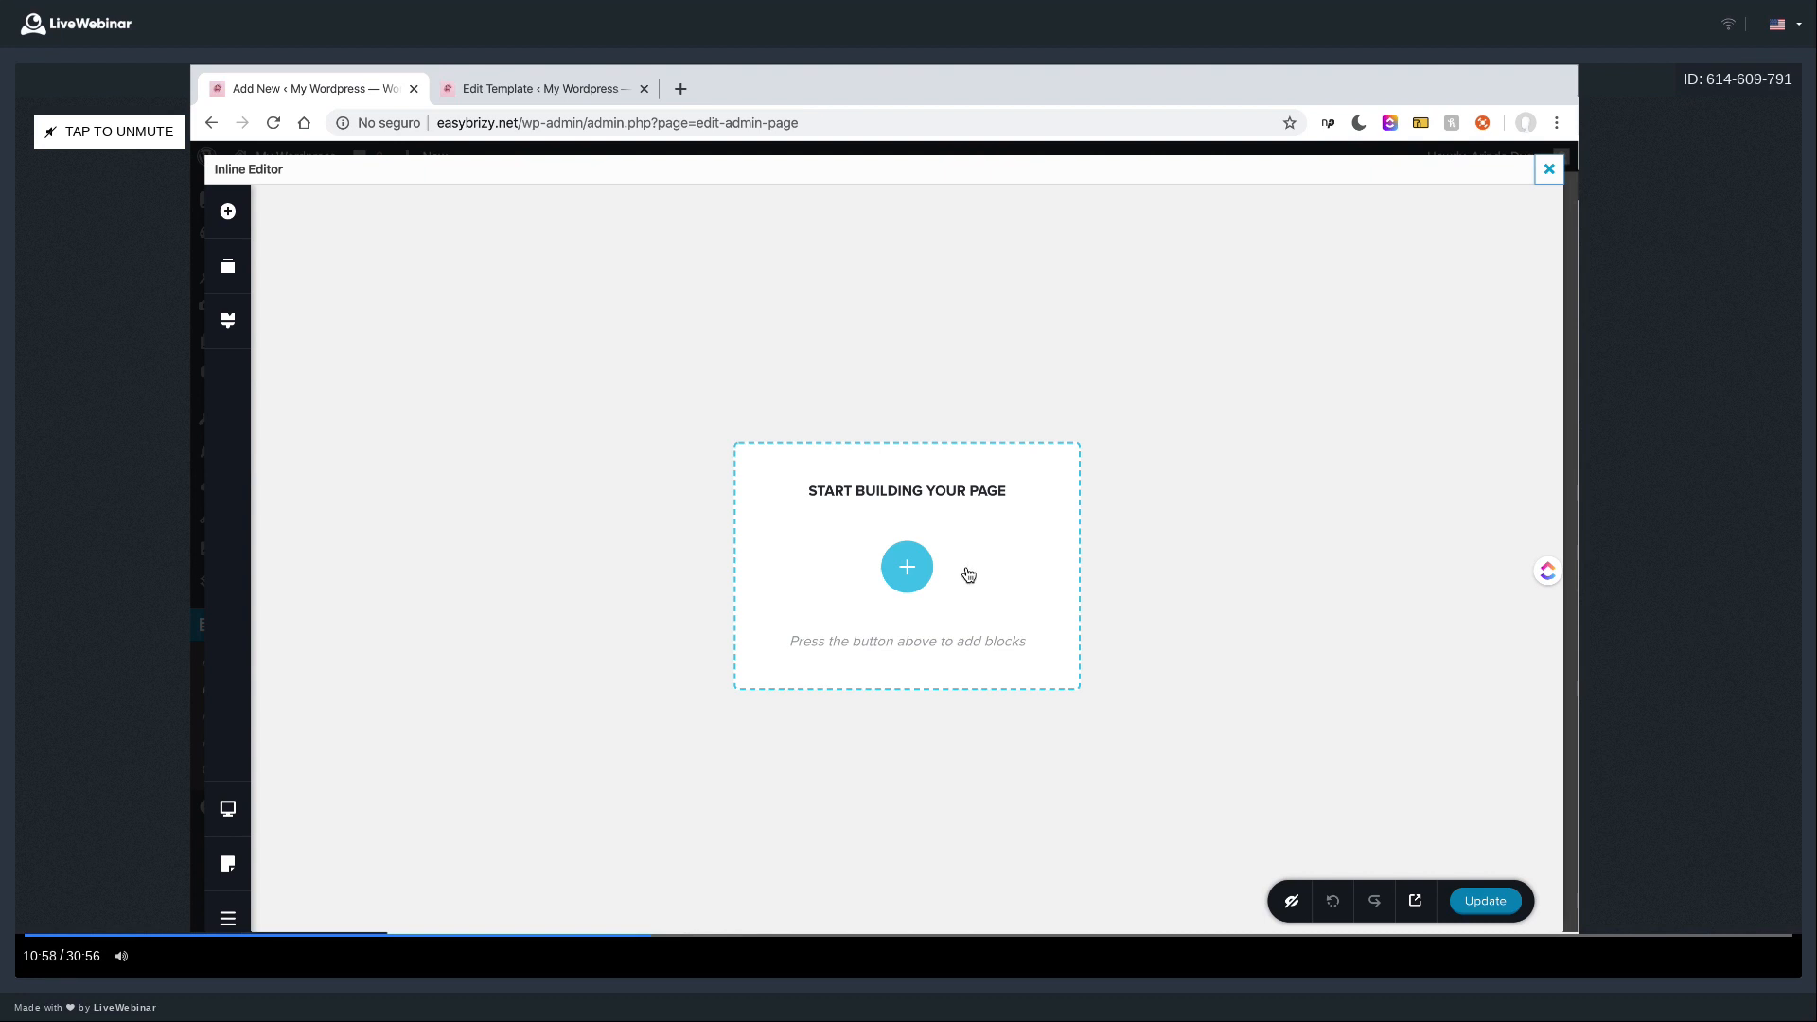
left_click(906, 567)
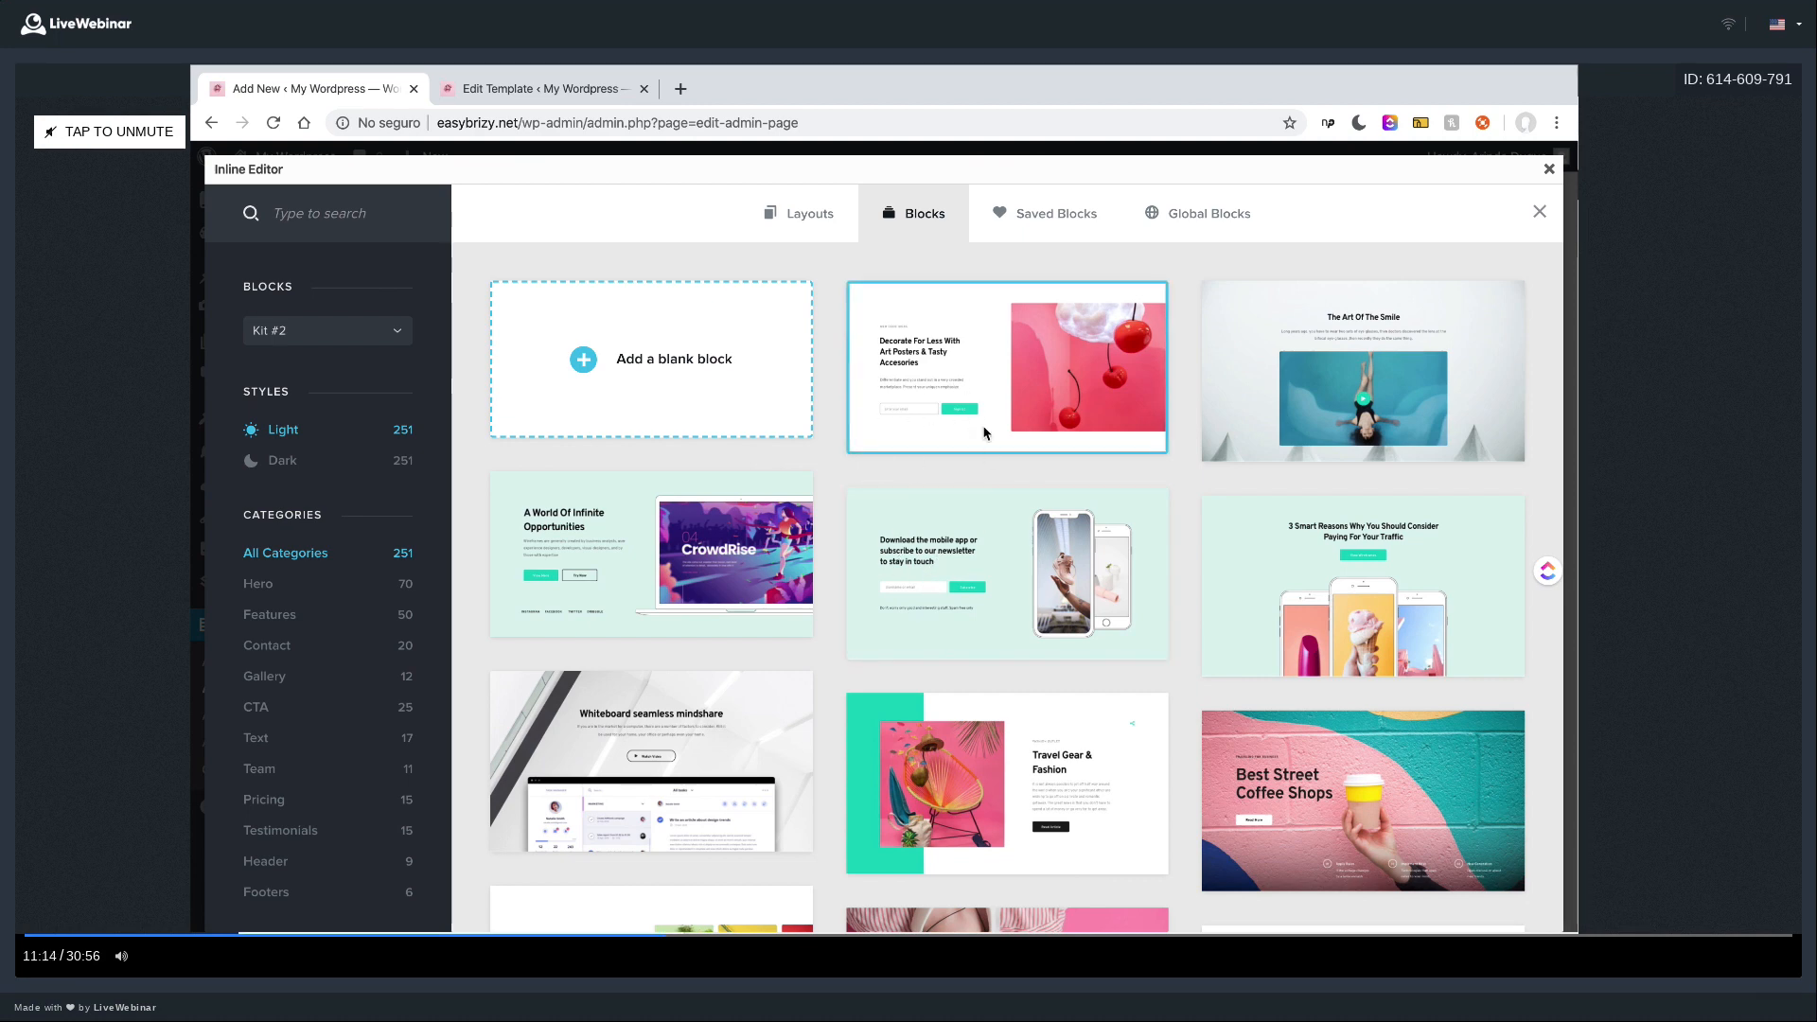
scroll(732, 532, "down", 7)
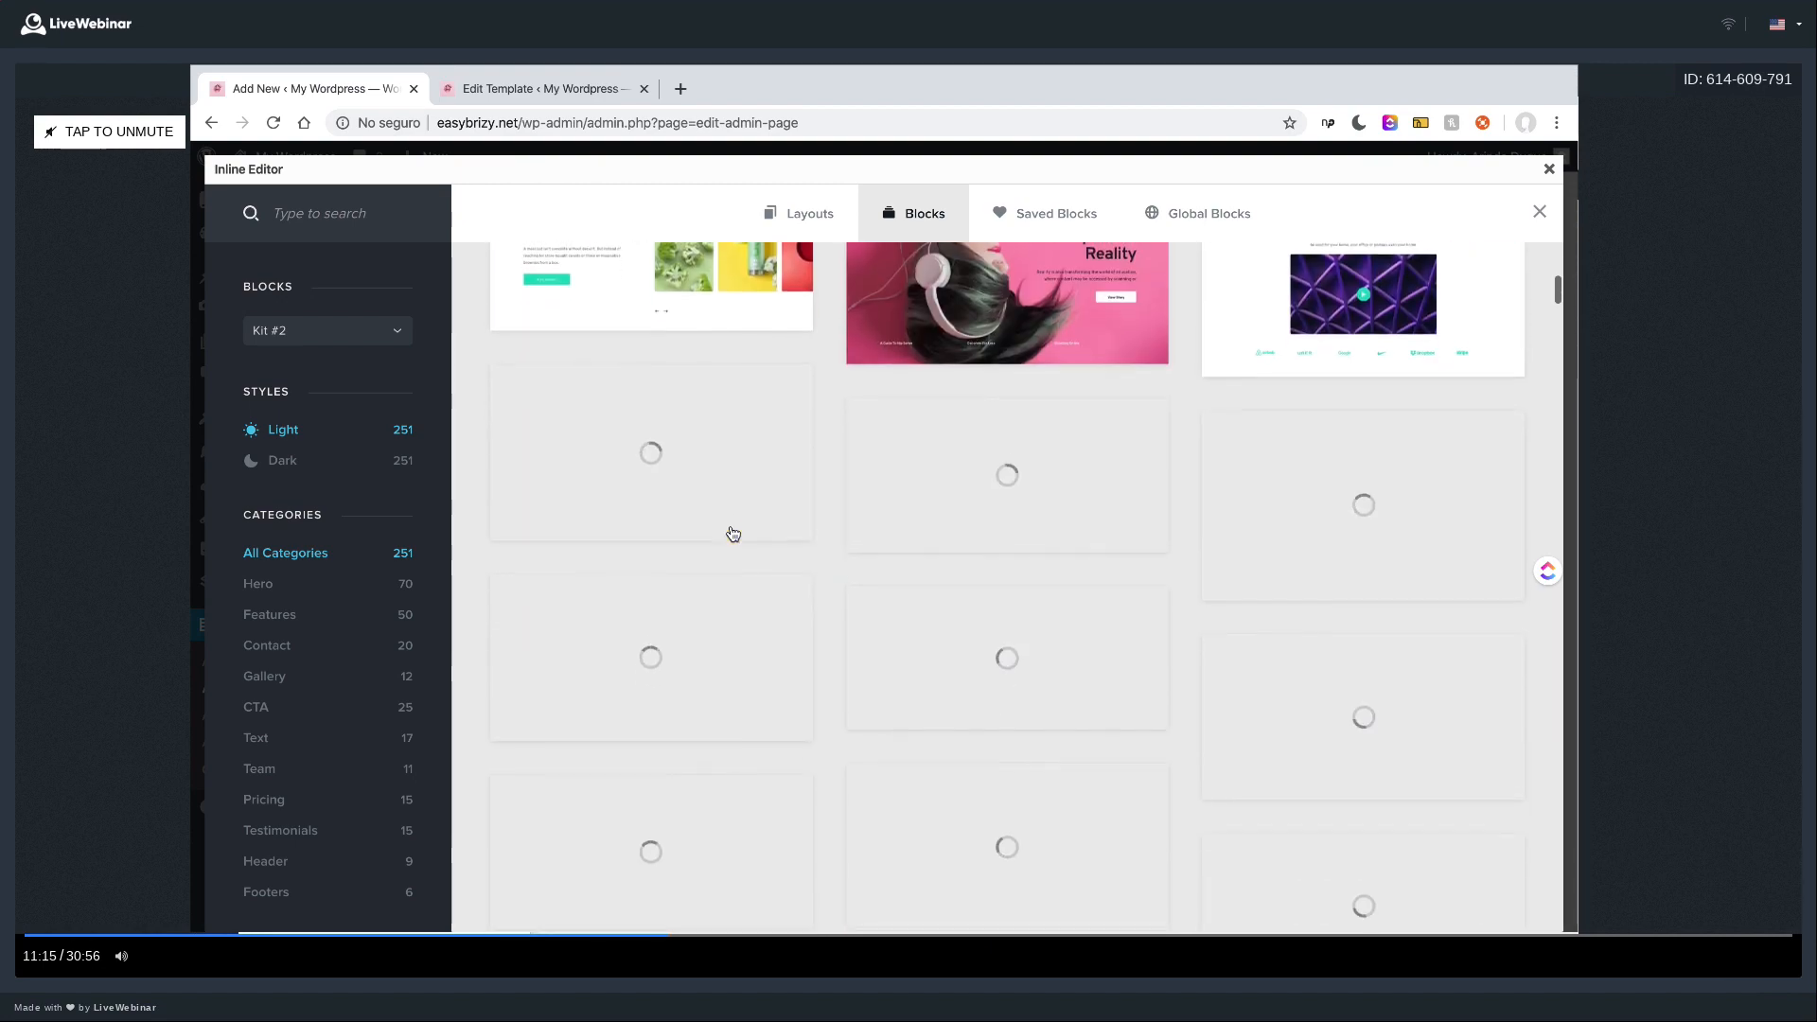
scroll(732, 533, "up", 7)
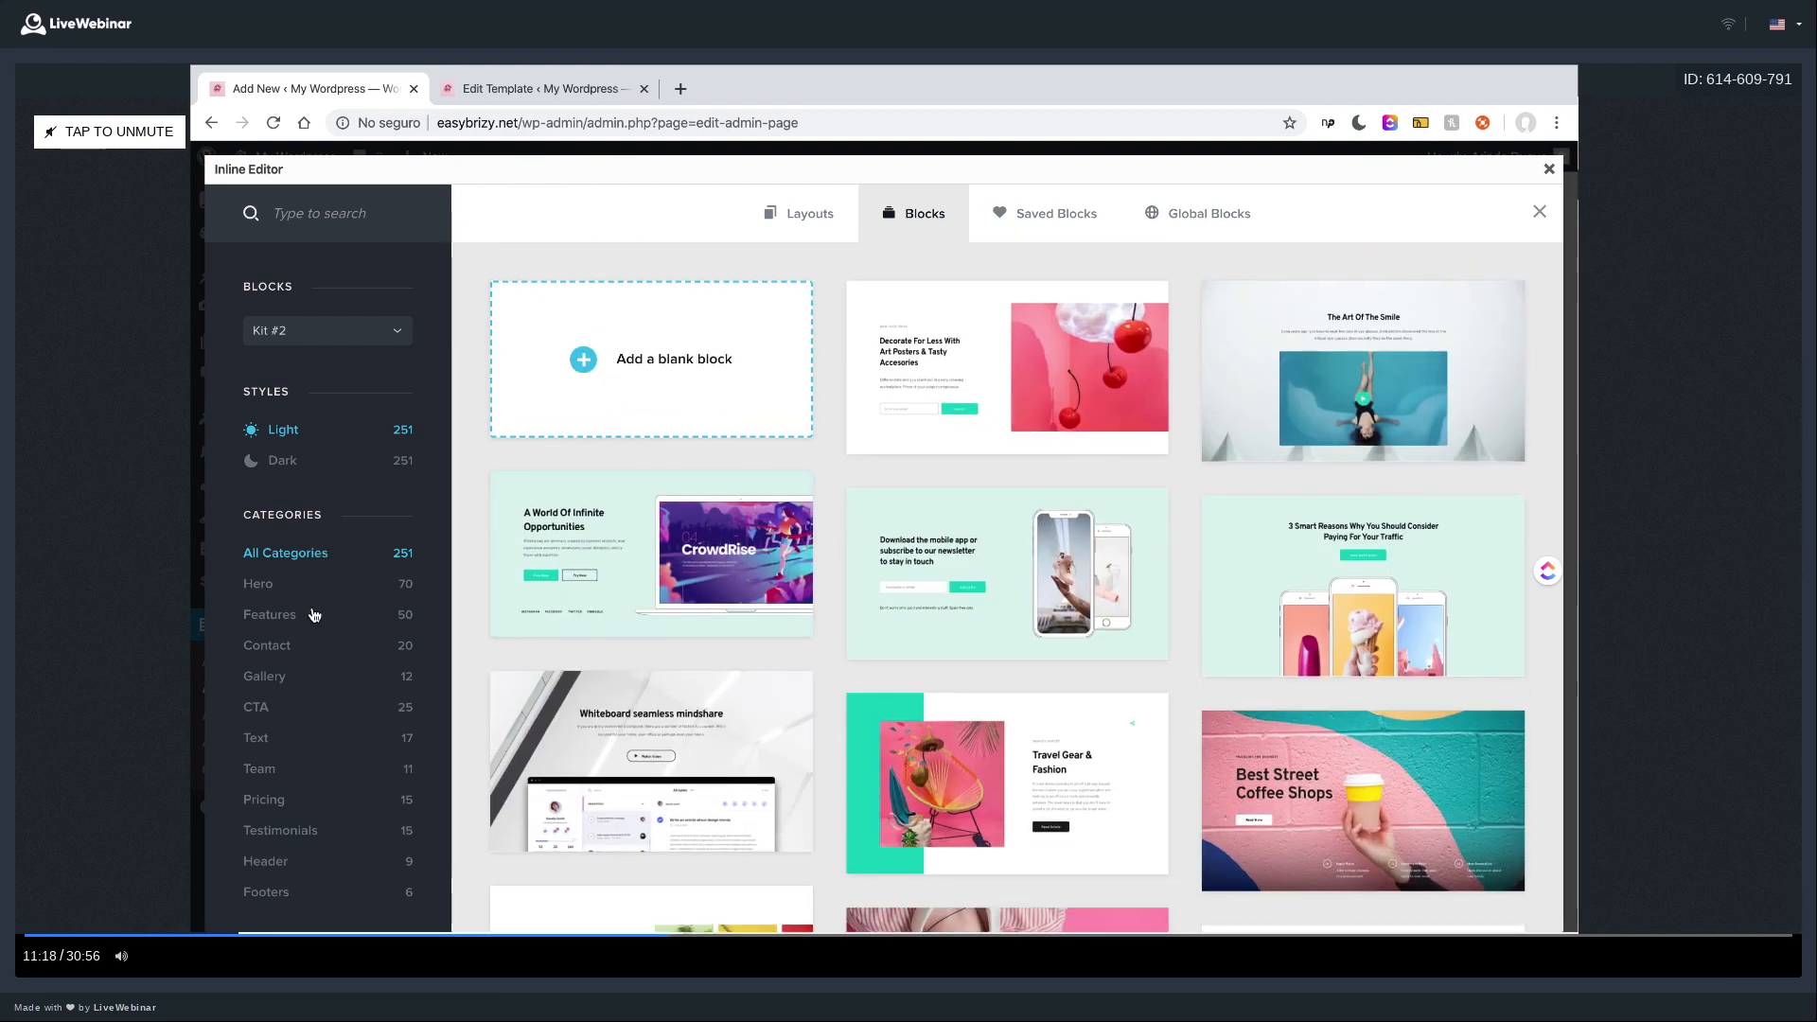
left_click(277, 647)
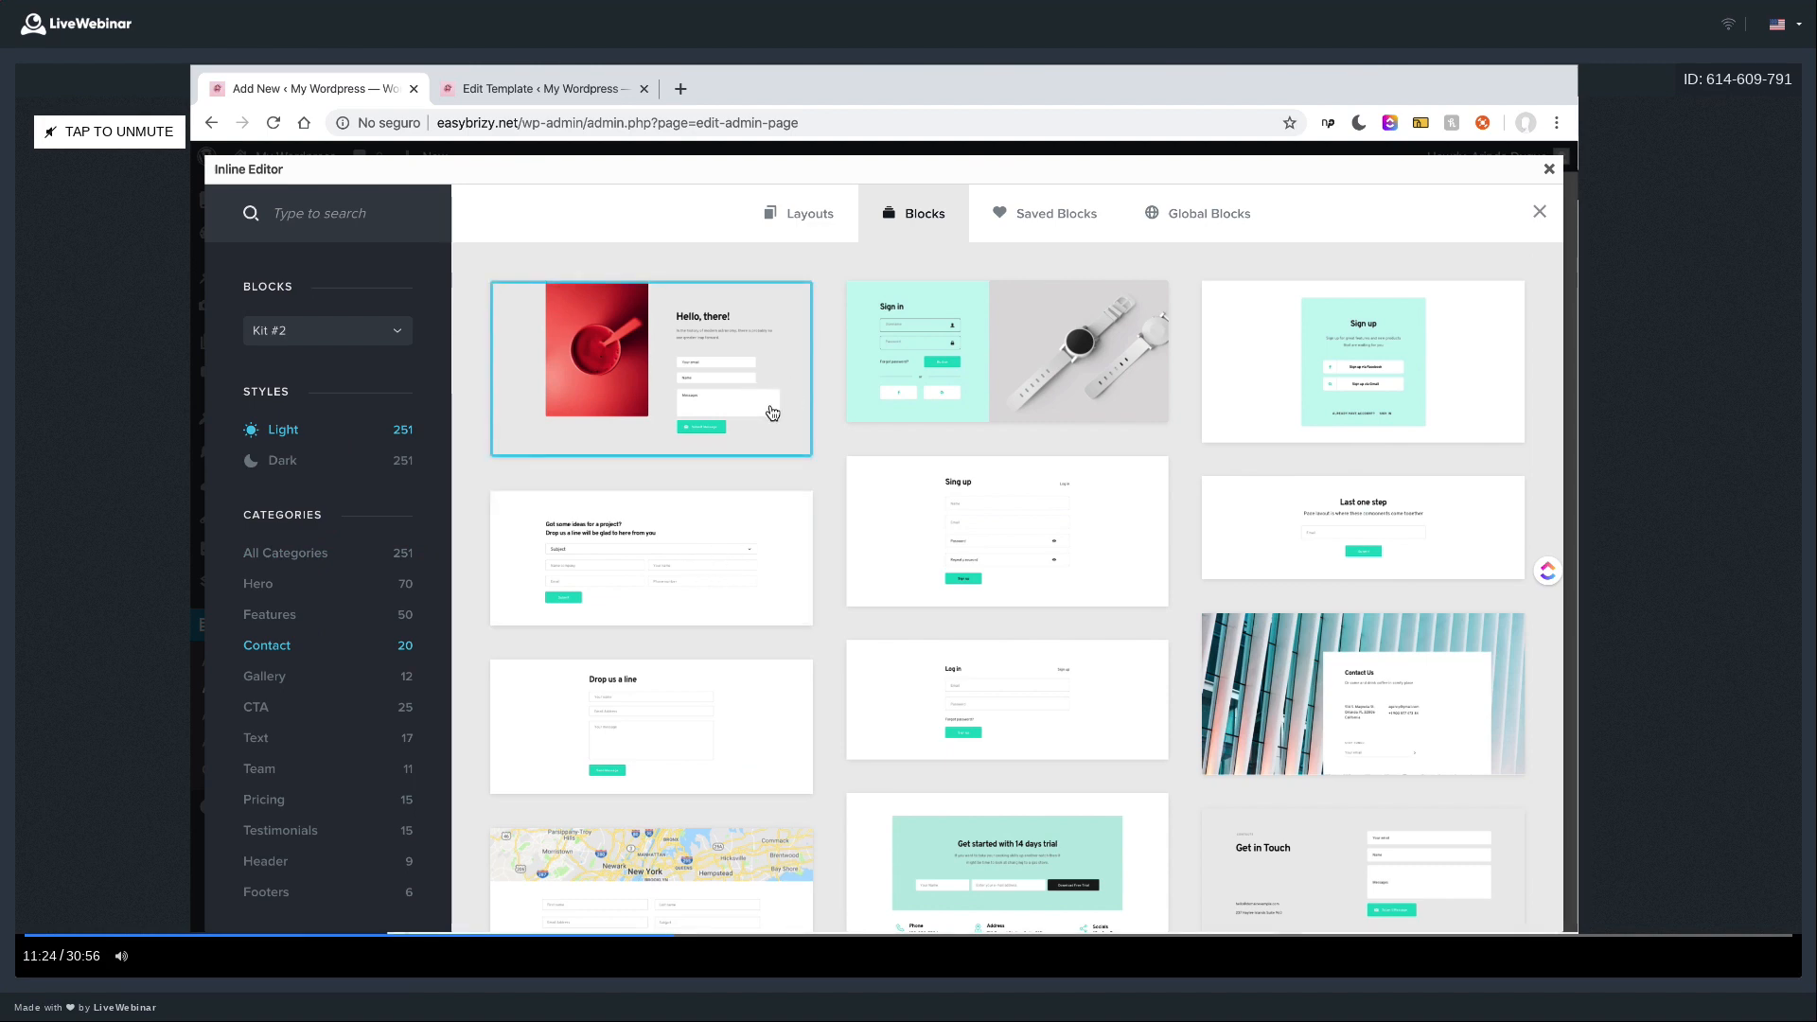
left_click(772, 413)
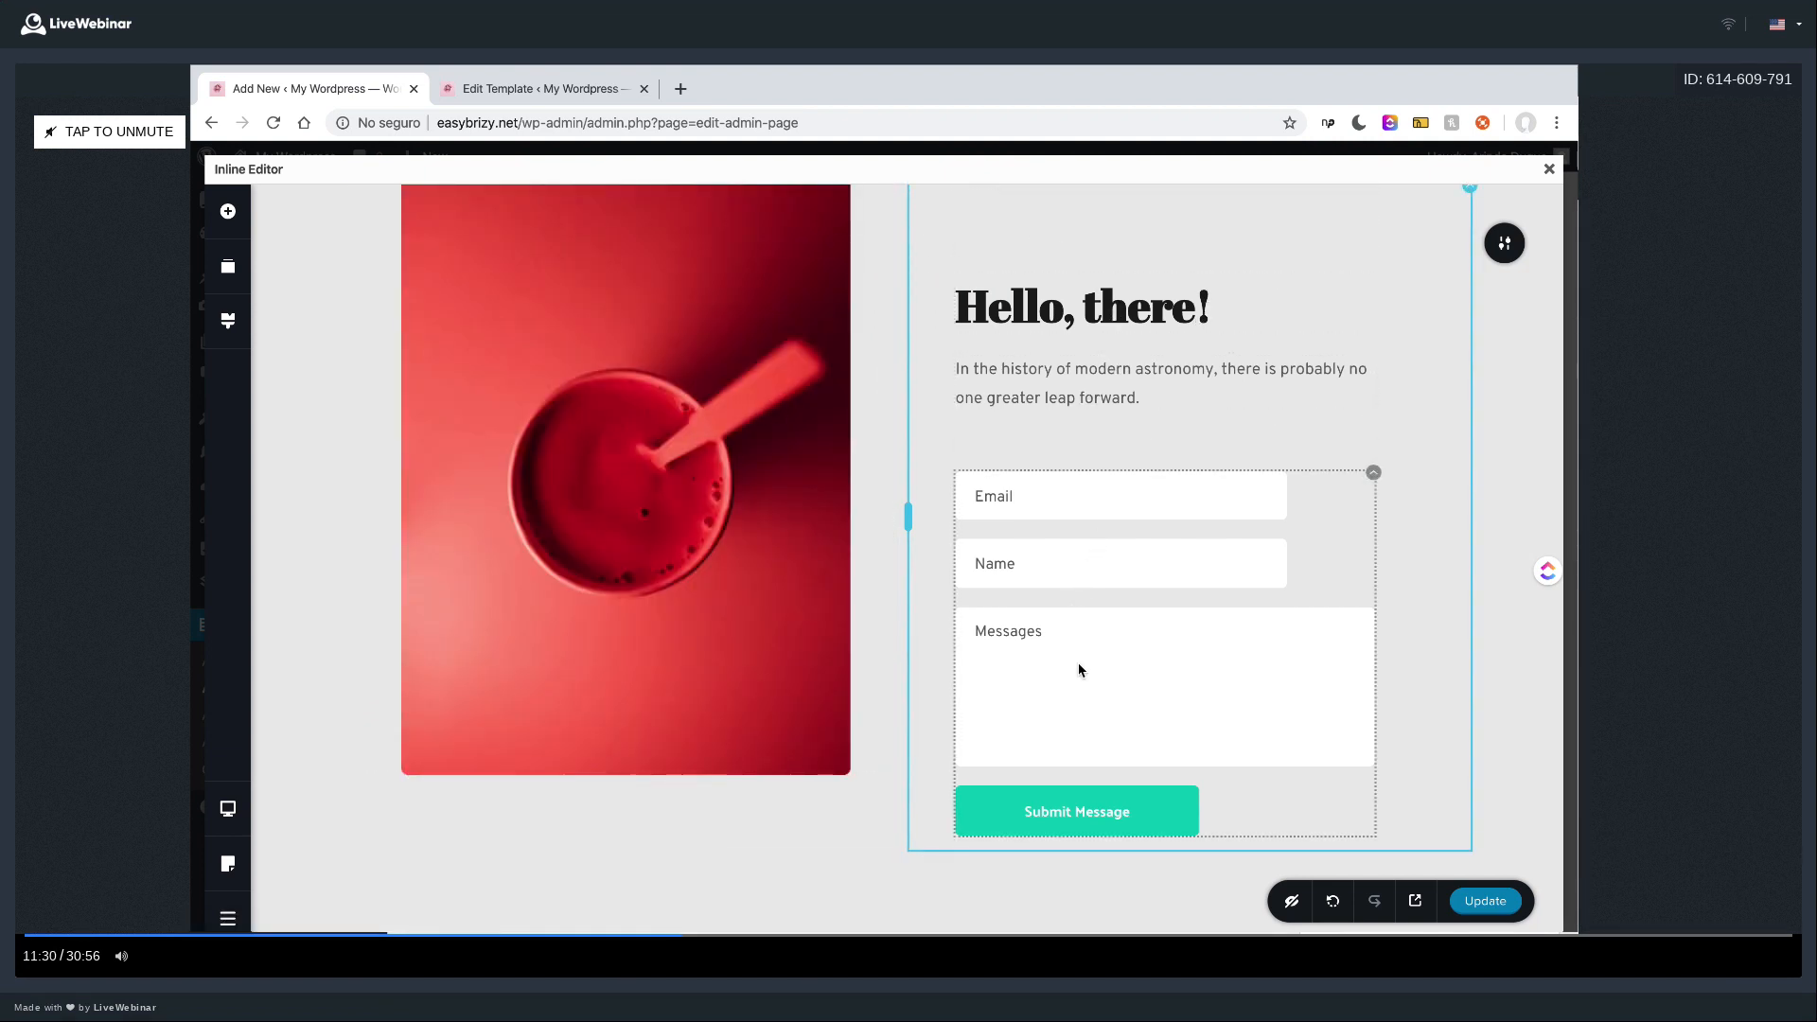
left_click(1501, 903)
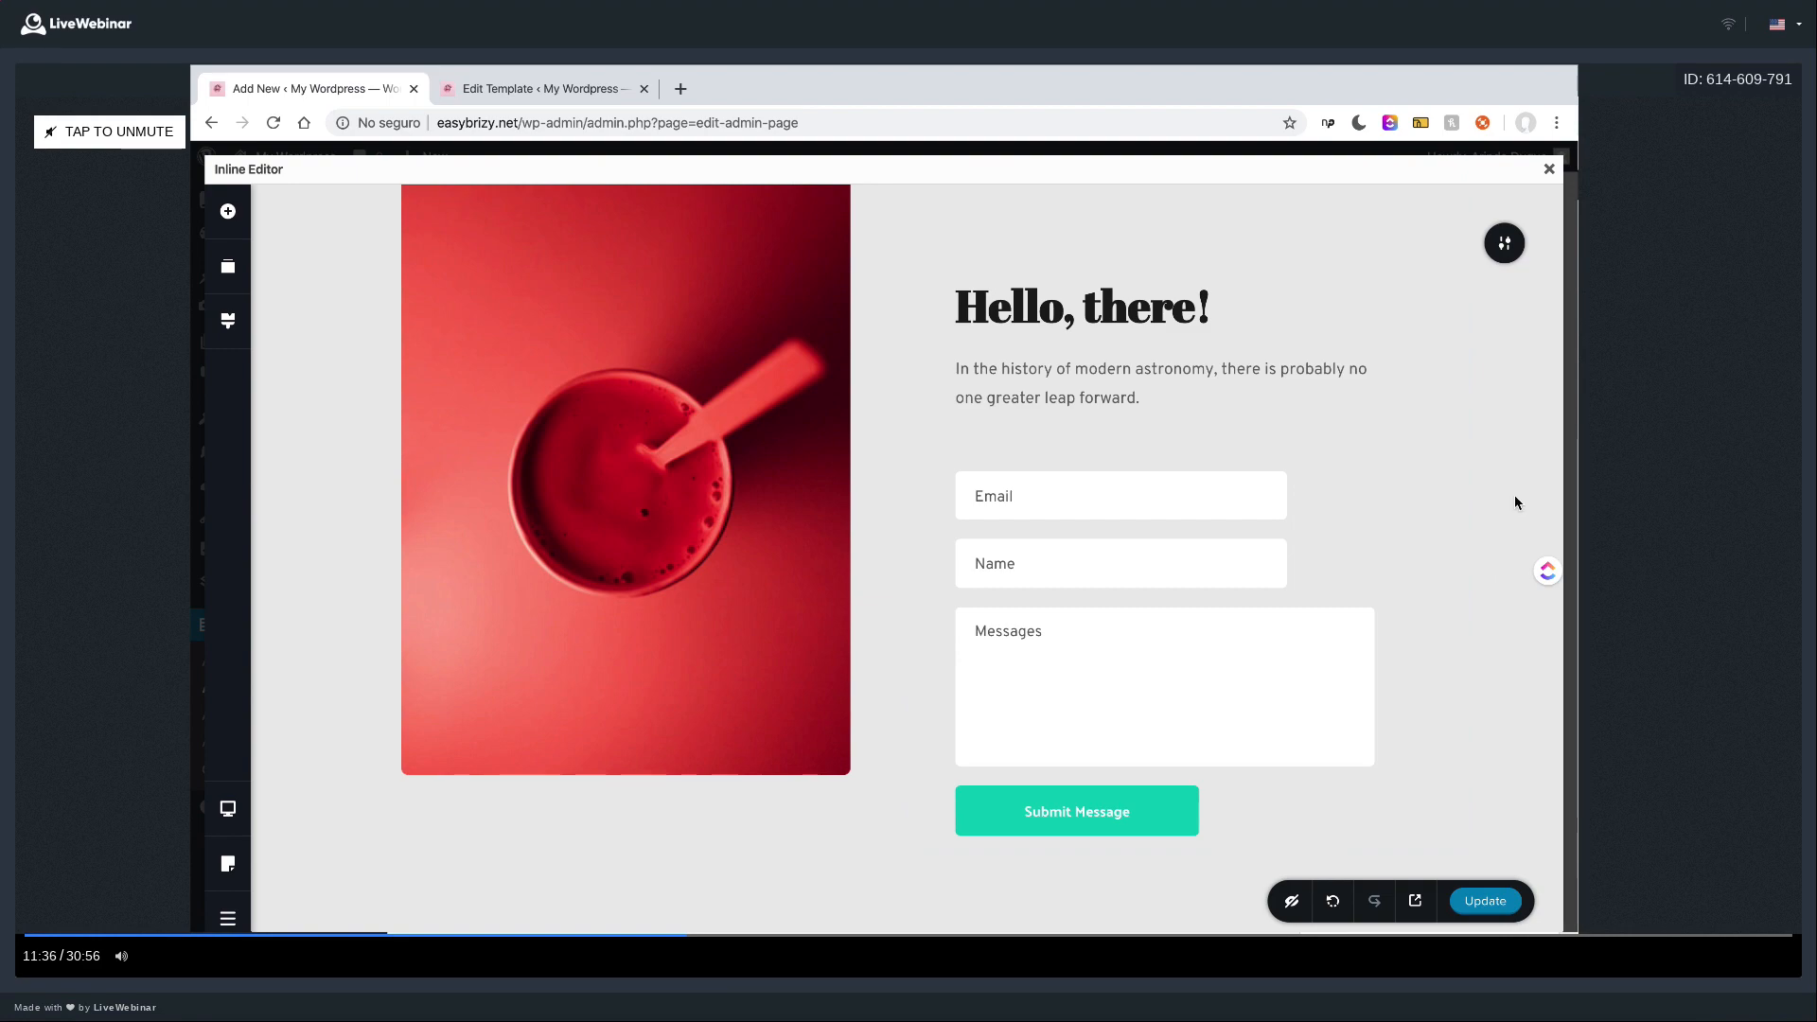
left_click(1550, 168)
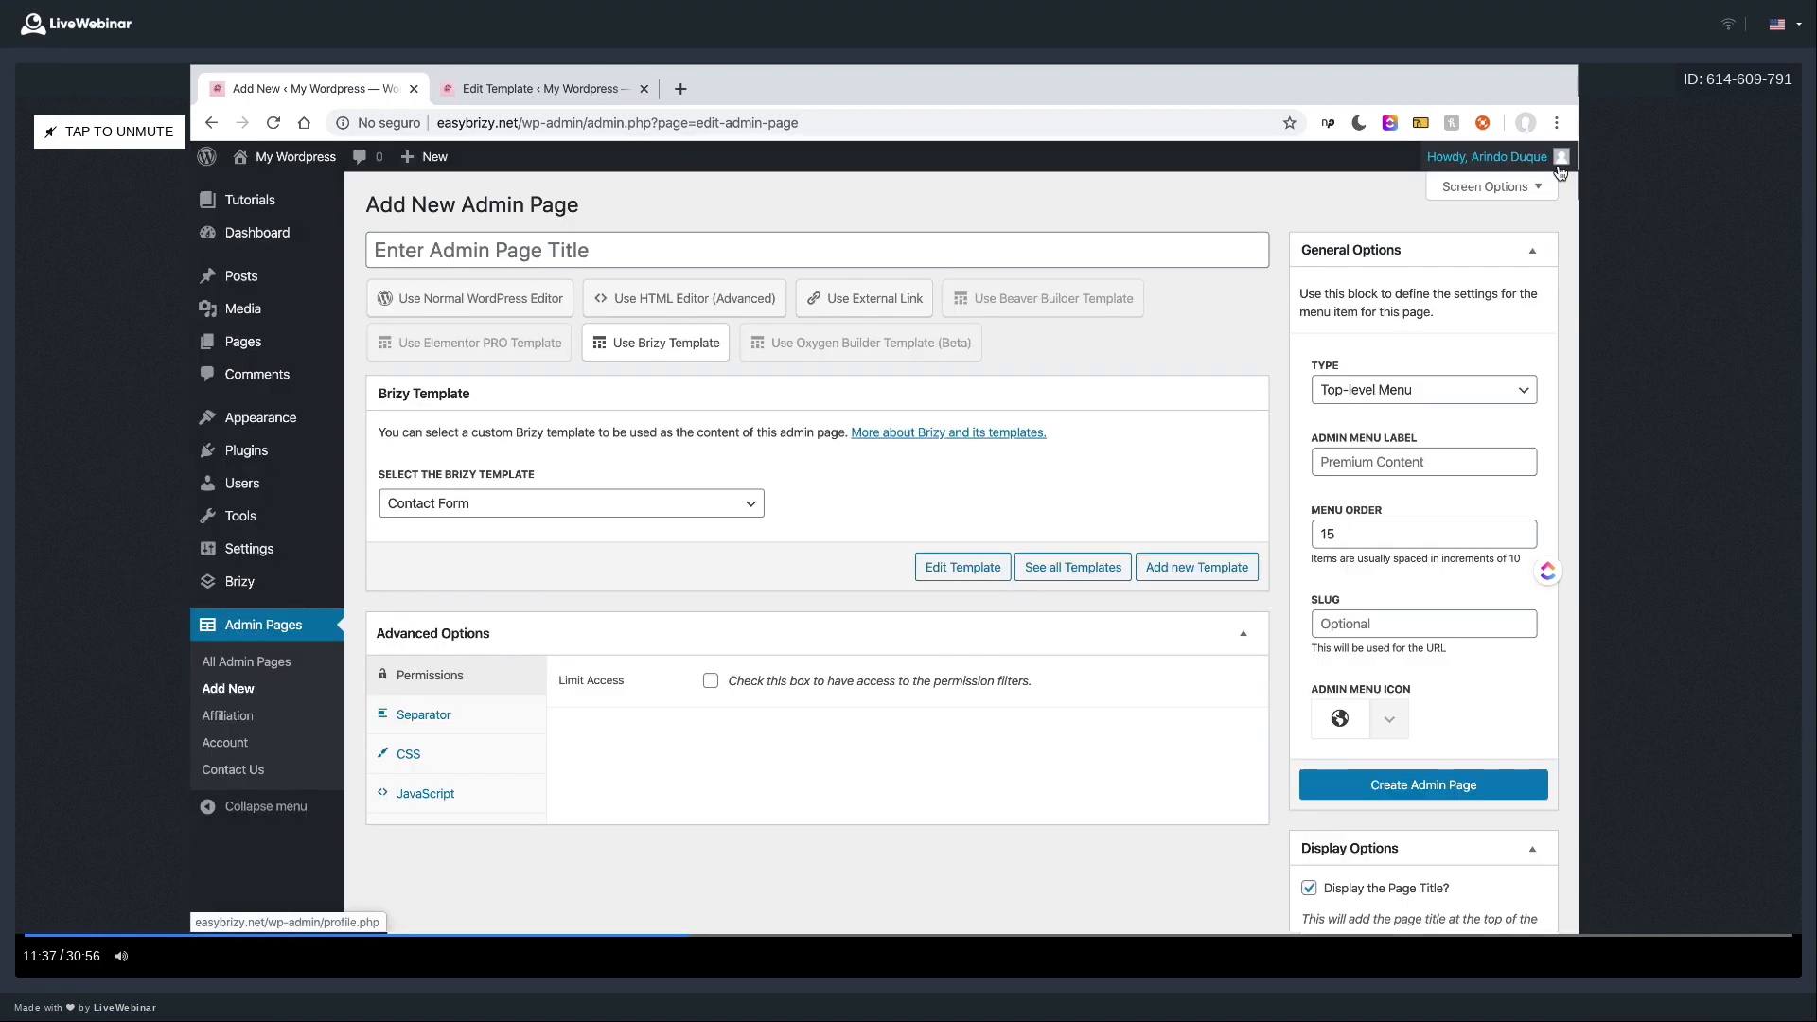
- Set both the admin page title and the admin menu label to "Contact Us"
left_click(526, 263)
type("Comn")
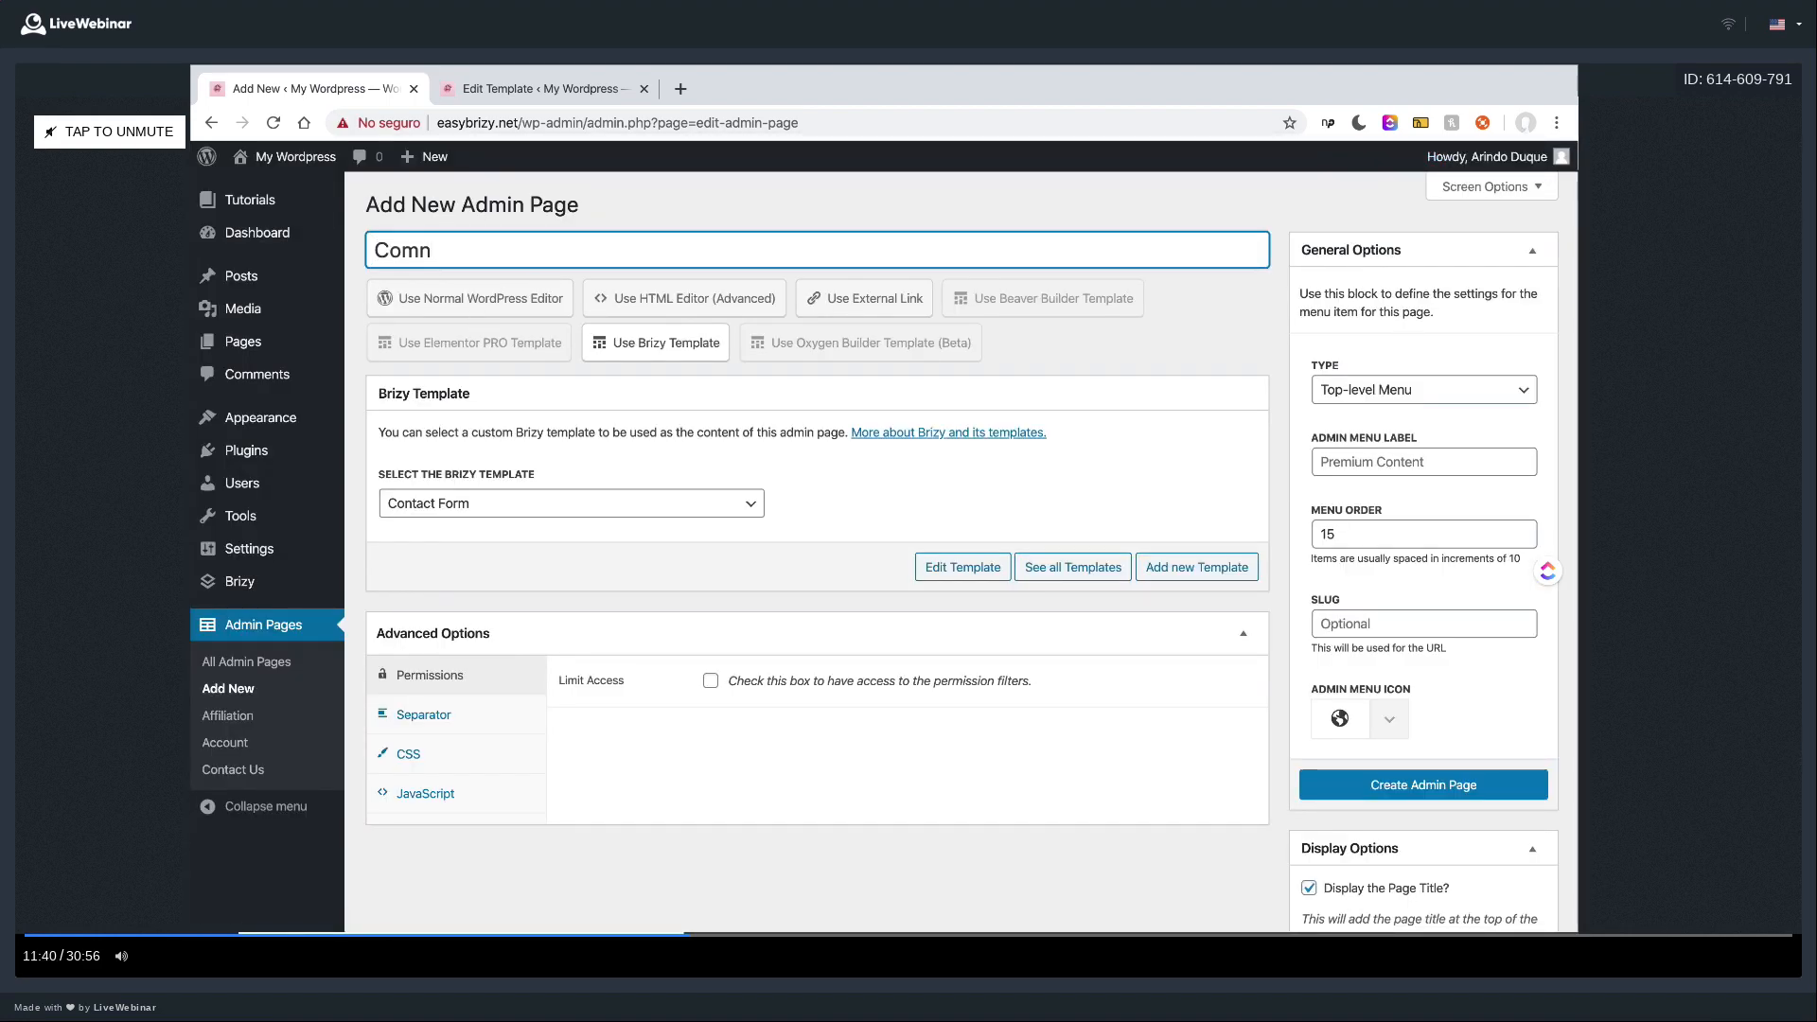
key("BackSpace")
key("BackSpace")
type("ntact Us")
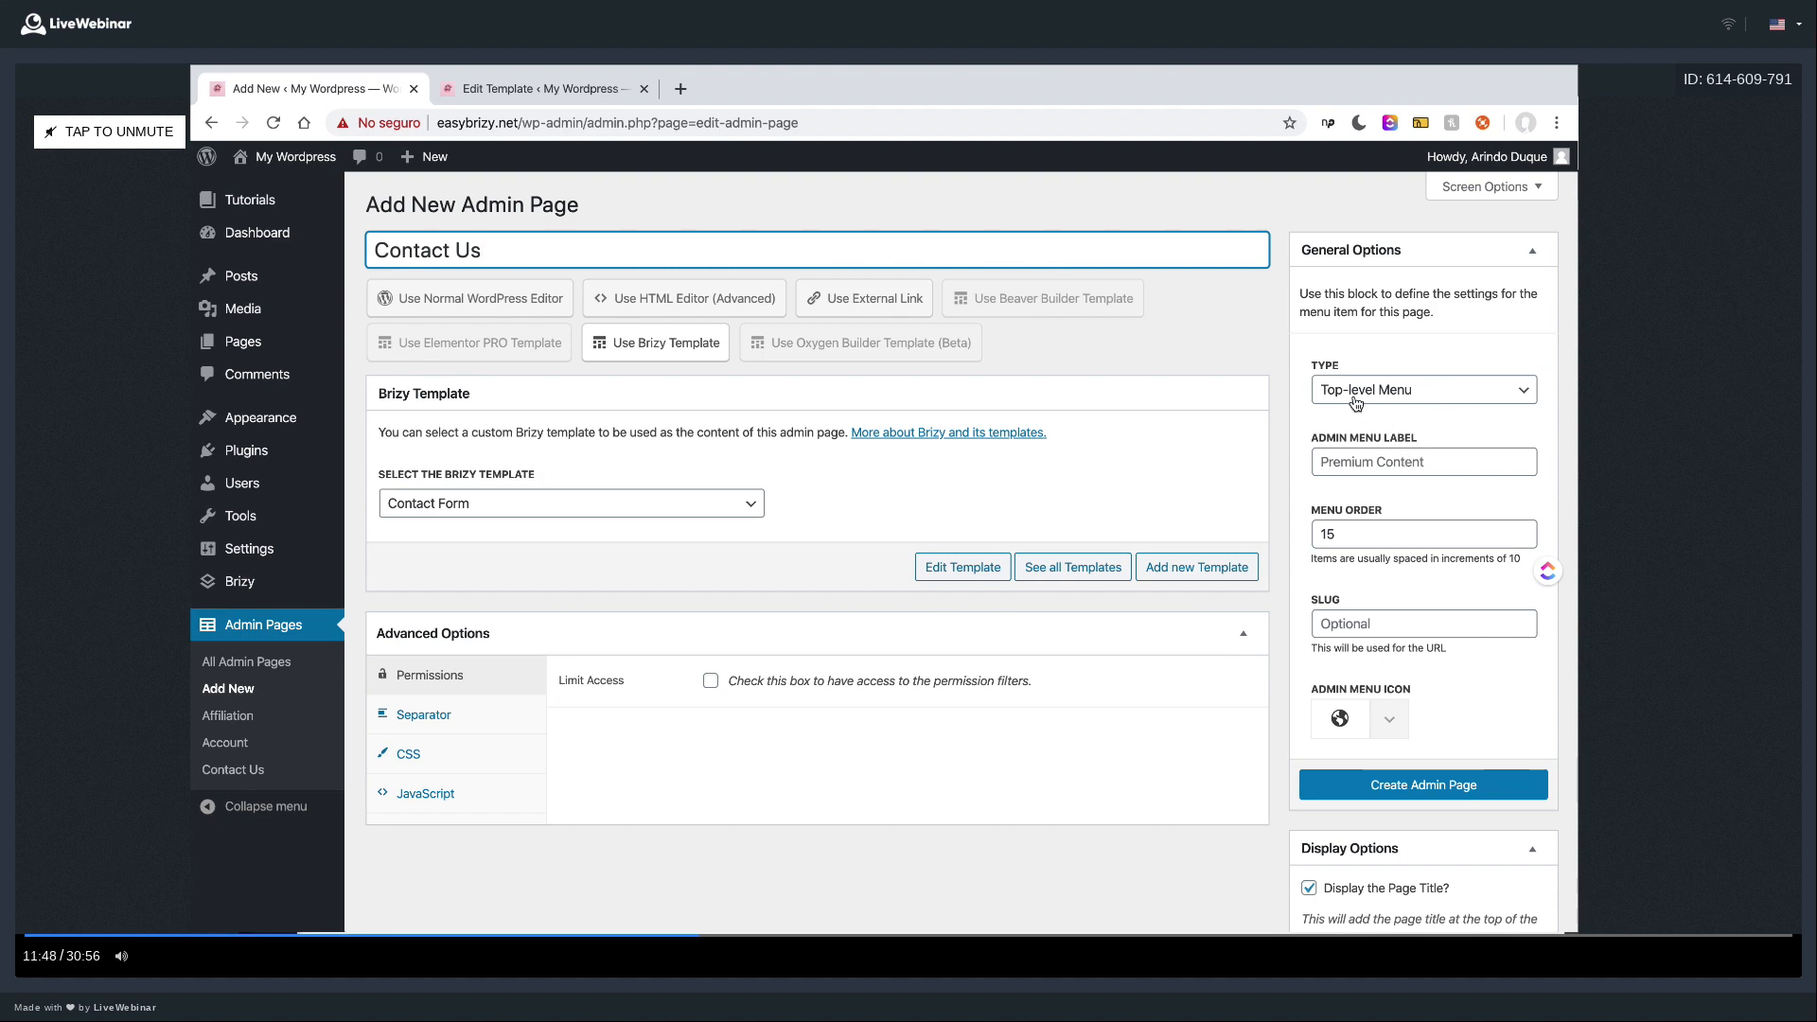
left_click(1419, 460)
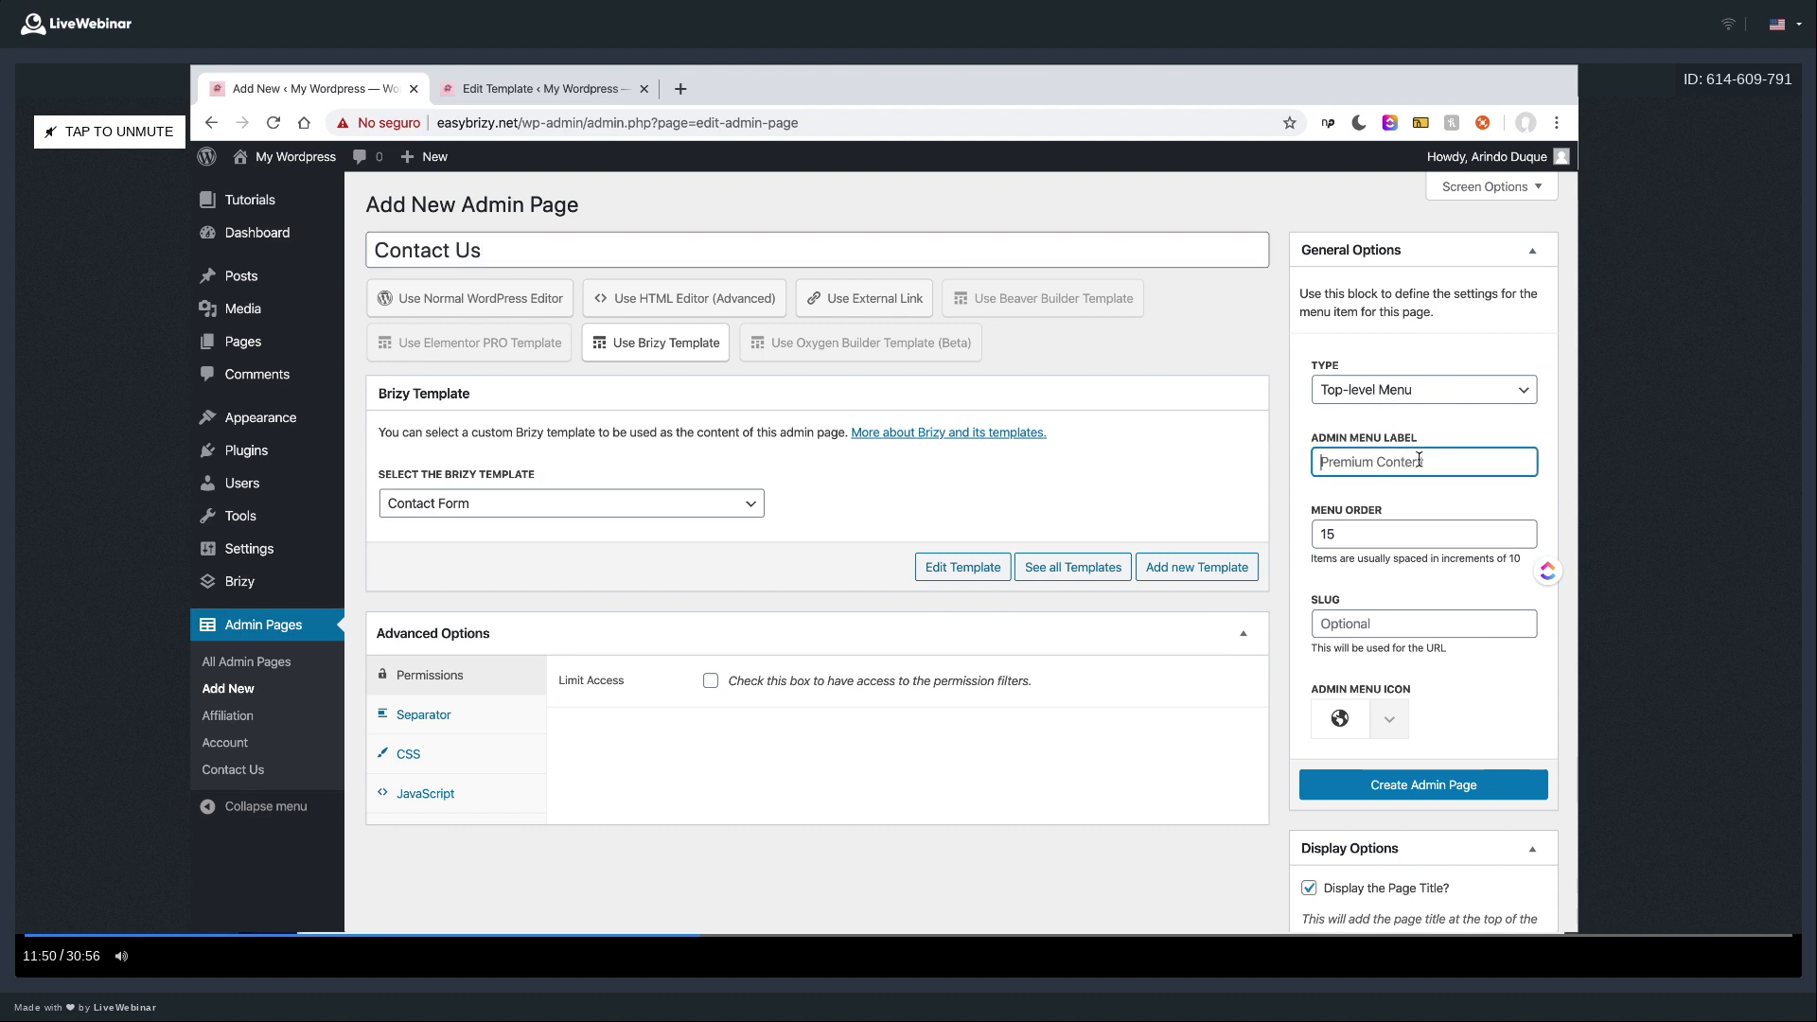
type("Contact Us")
key("Tab")
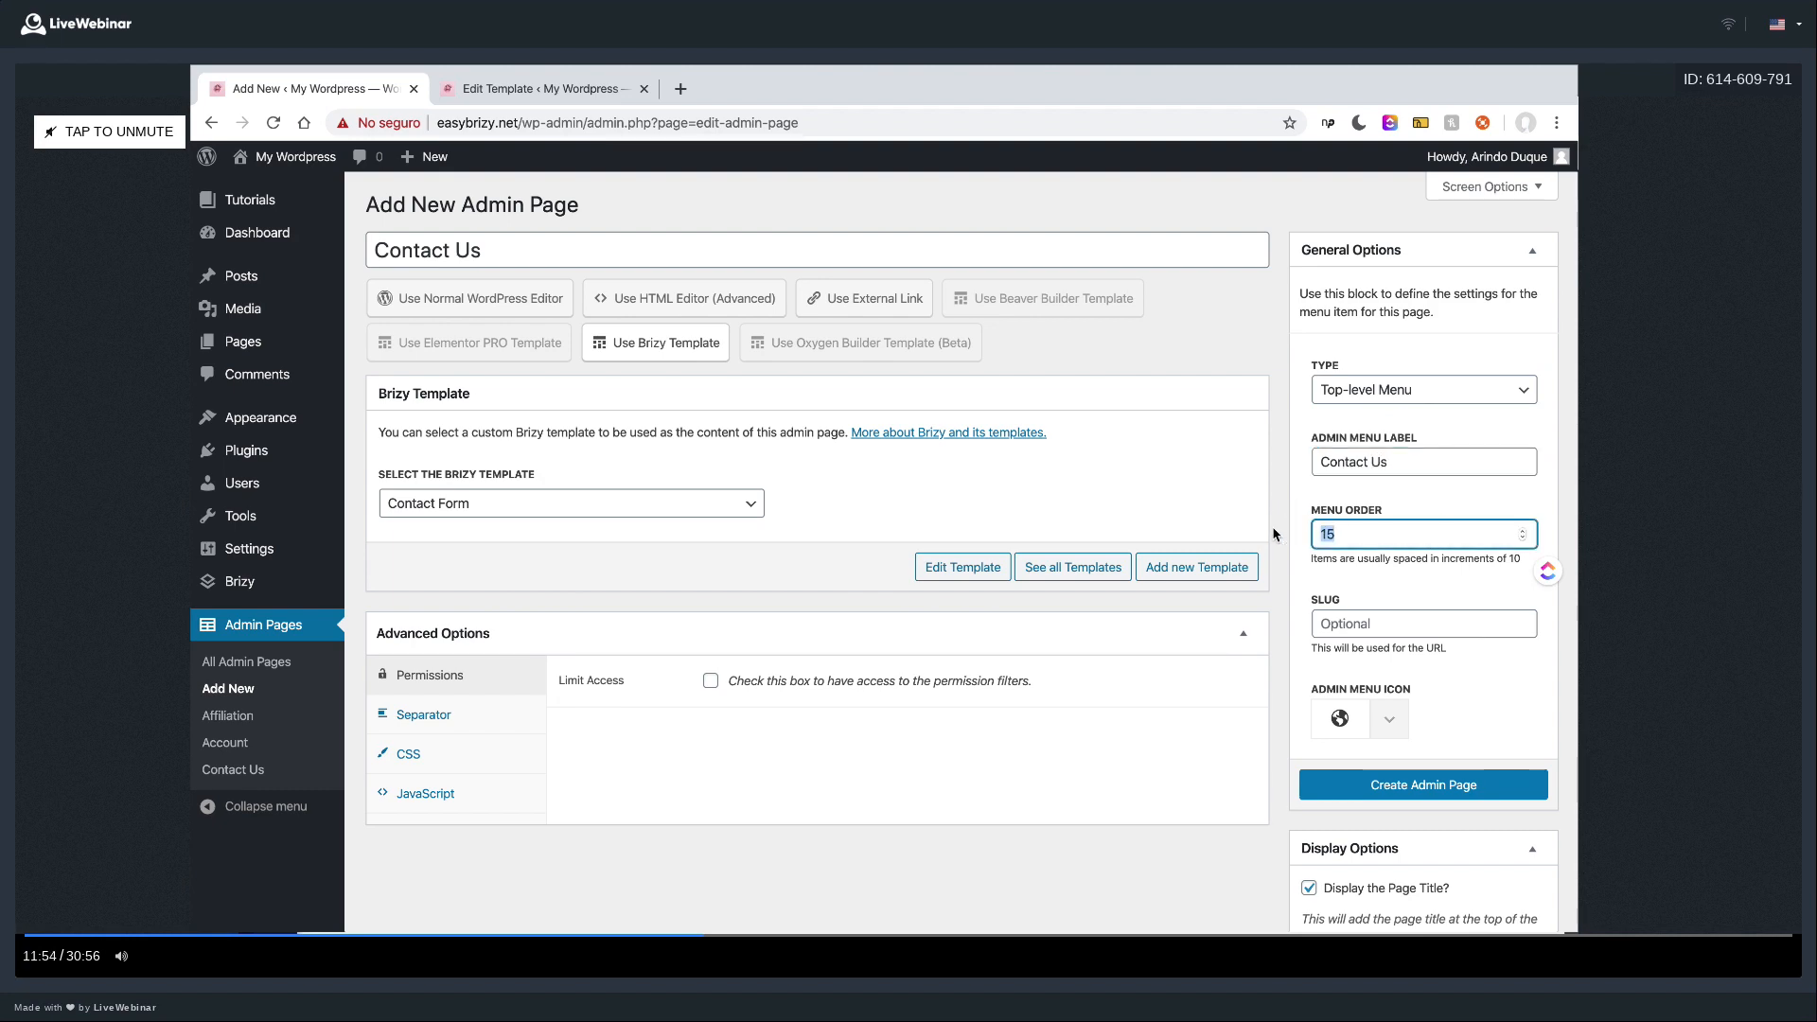
- Set the menu order to 300 and the slug to "contact-us", with the speech bubble as admin menu icon
type("300")
left_click(1372, 625)
type("contact-us")
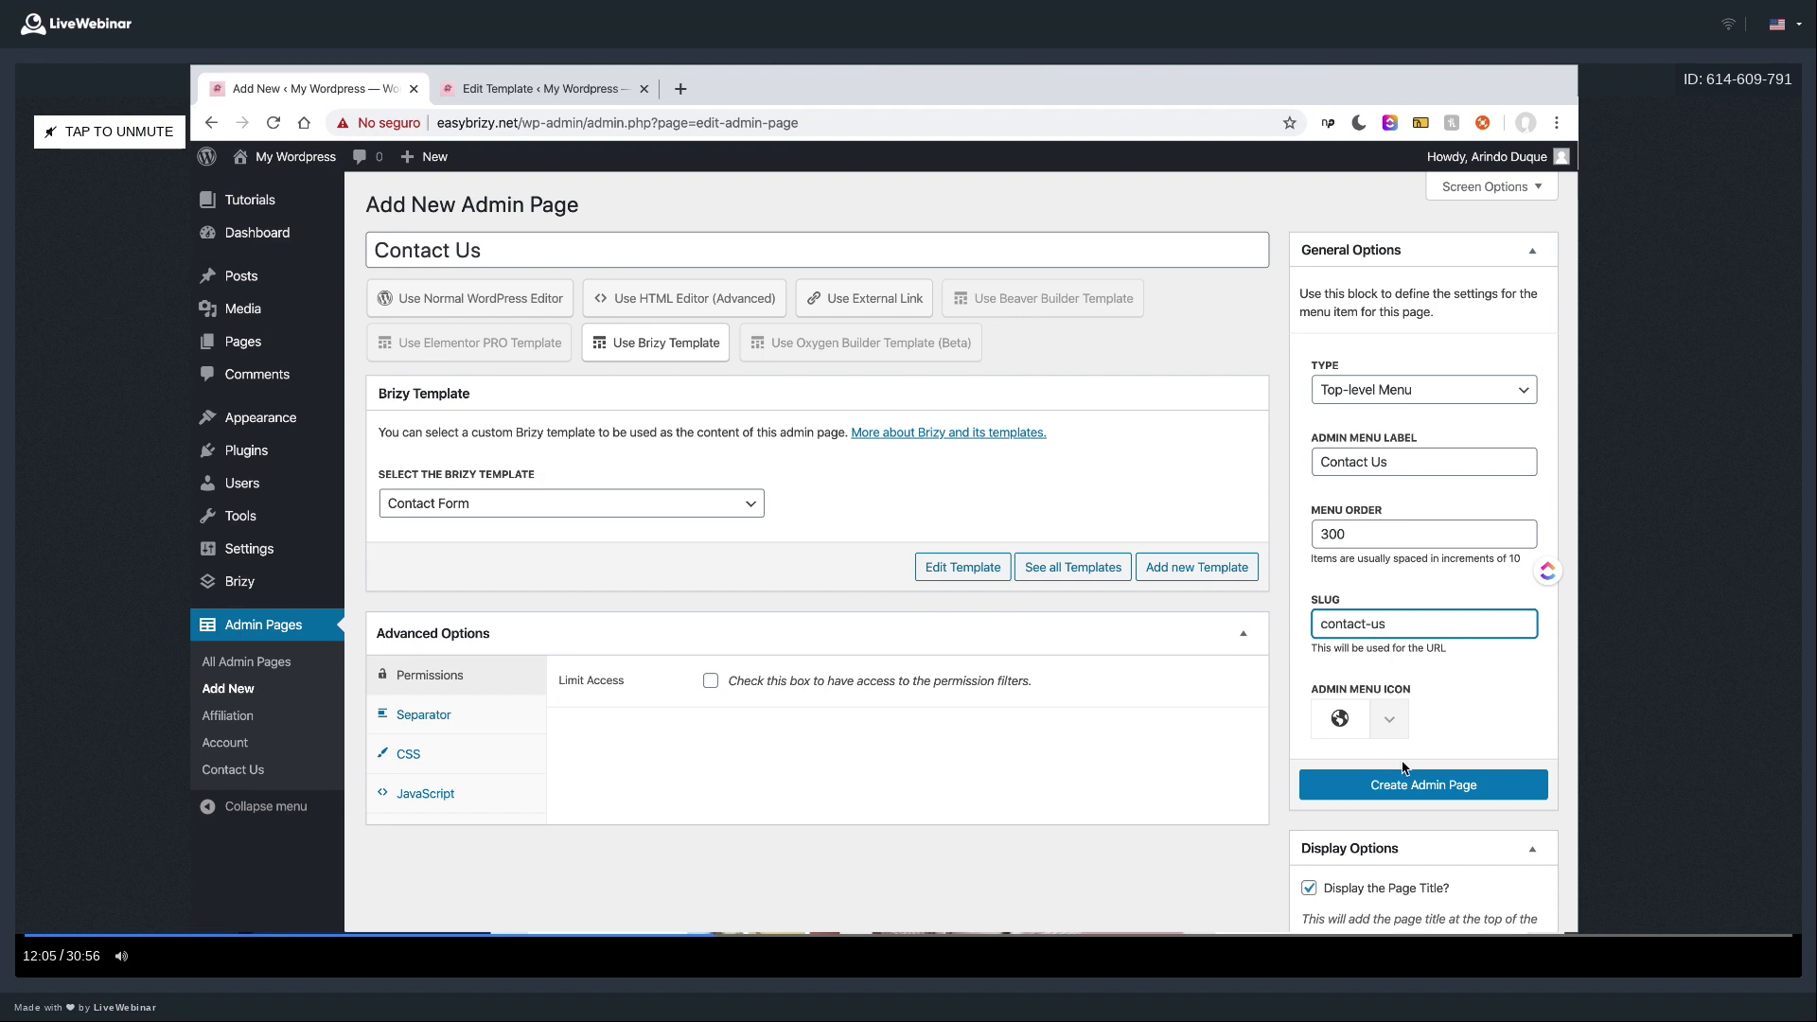
left_click(1389, 719)
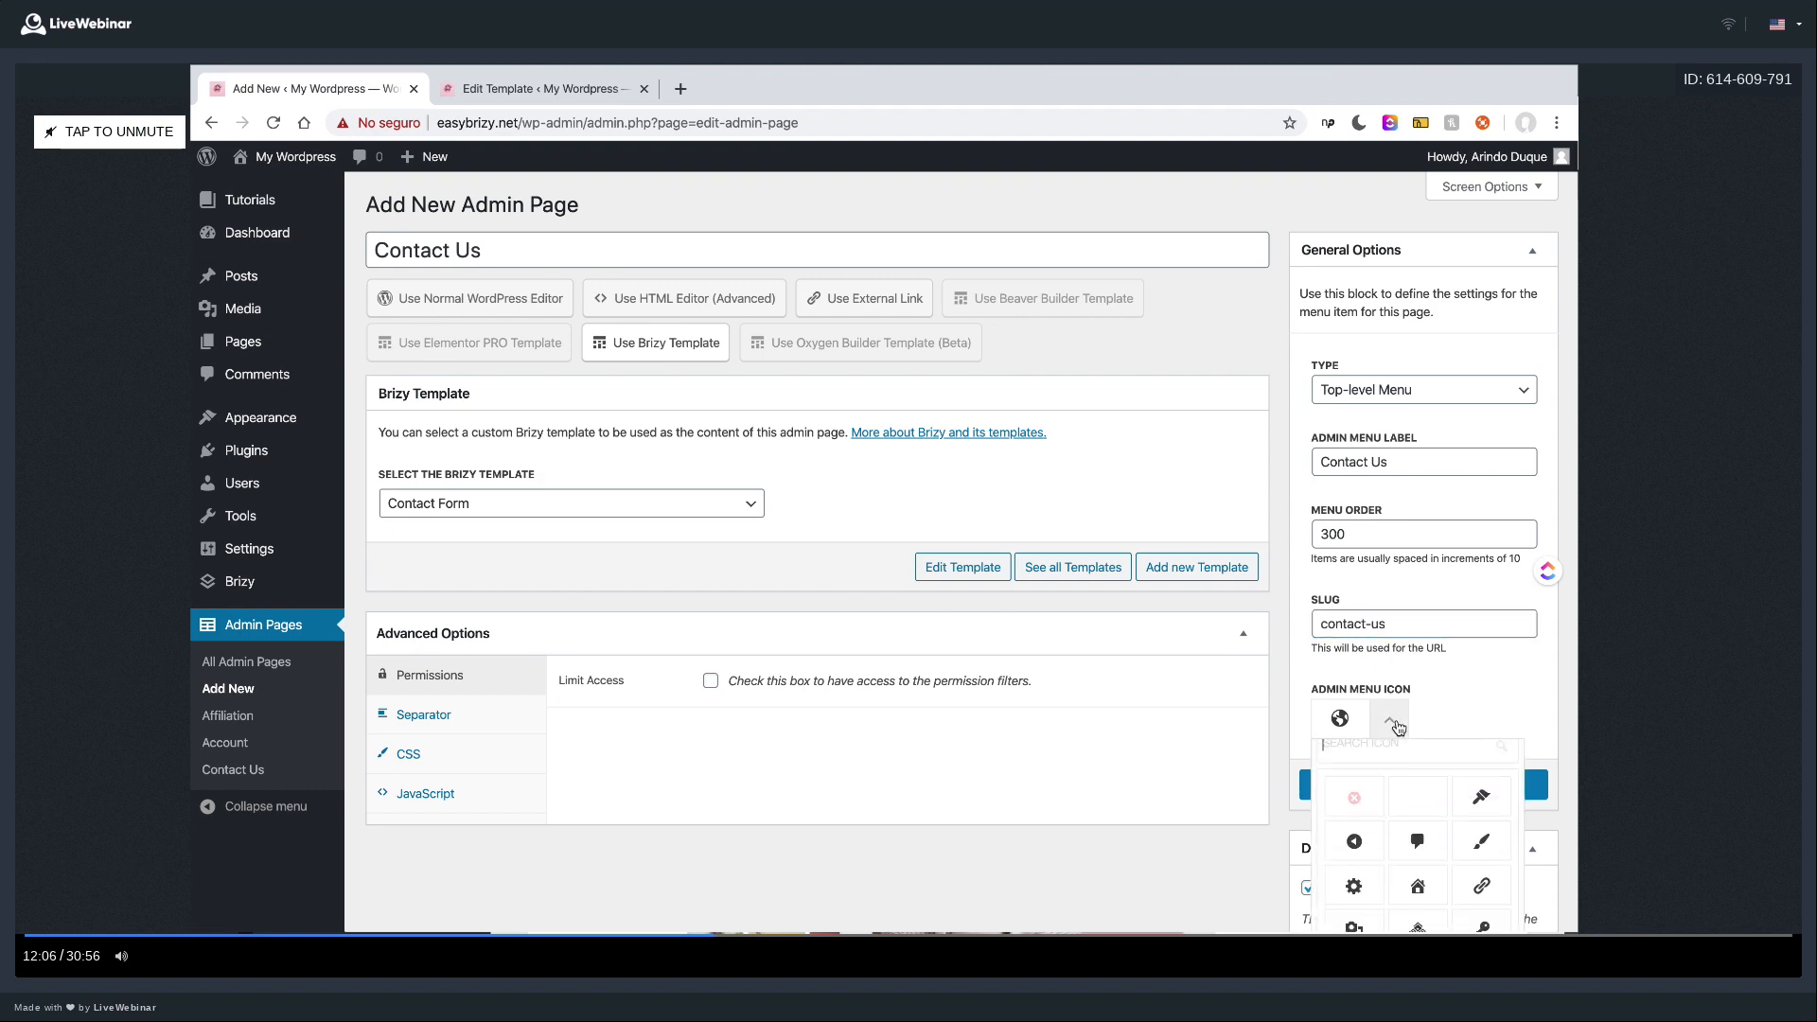
left_click(1426, 863)
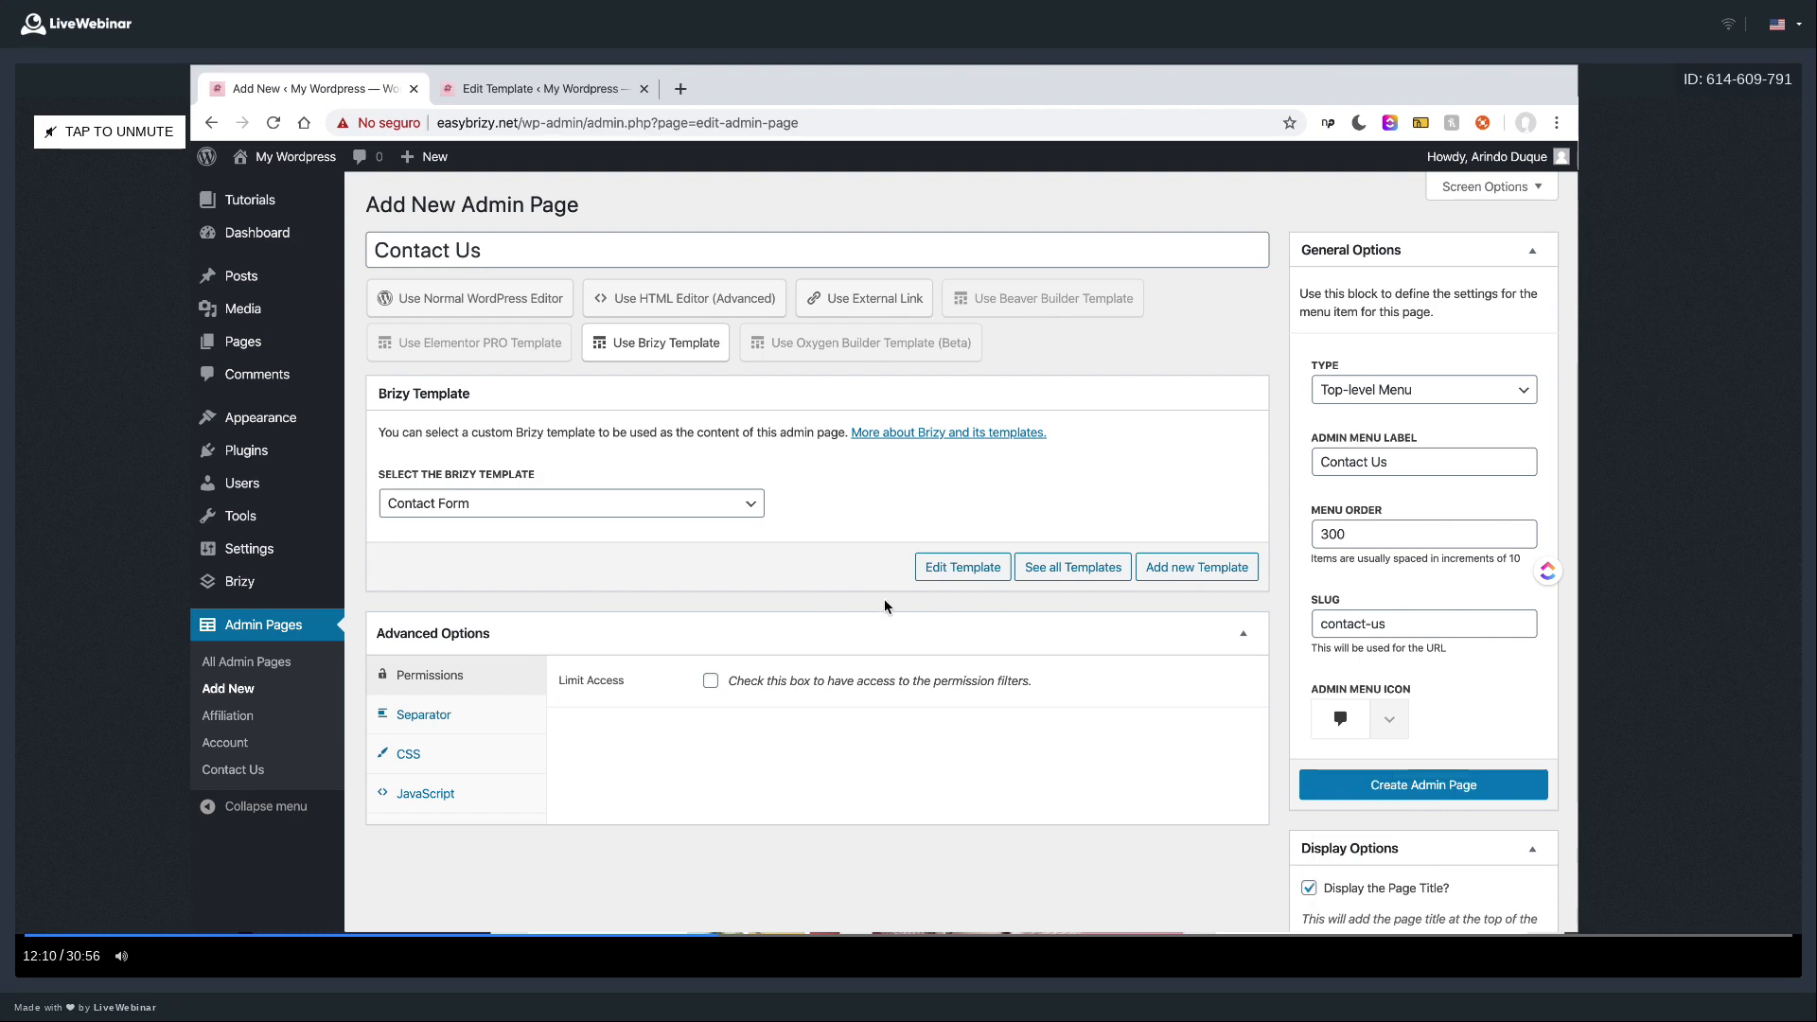
- Create the admin page with a separator before its menu item, and open the new Contact Us page
left_click(423, 715)
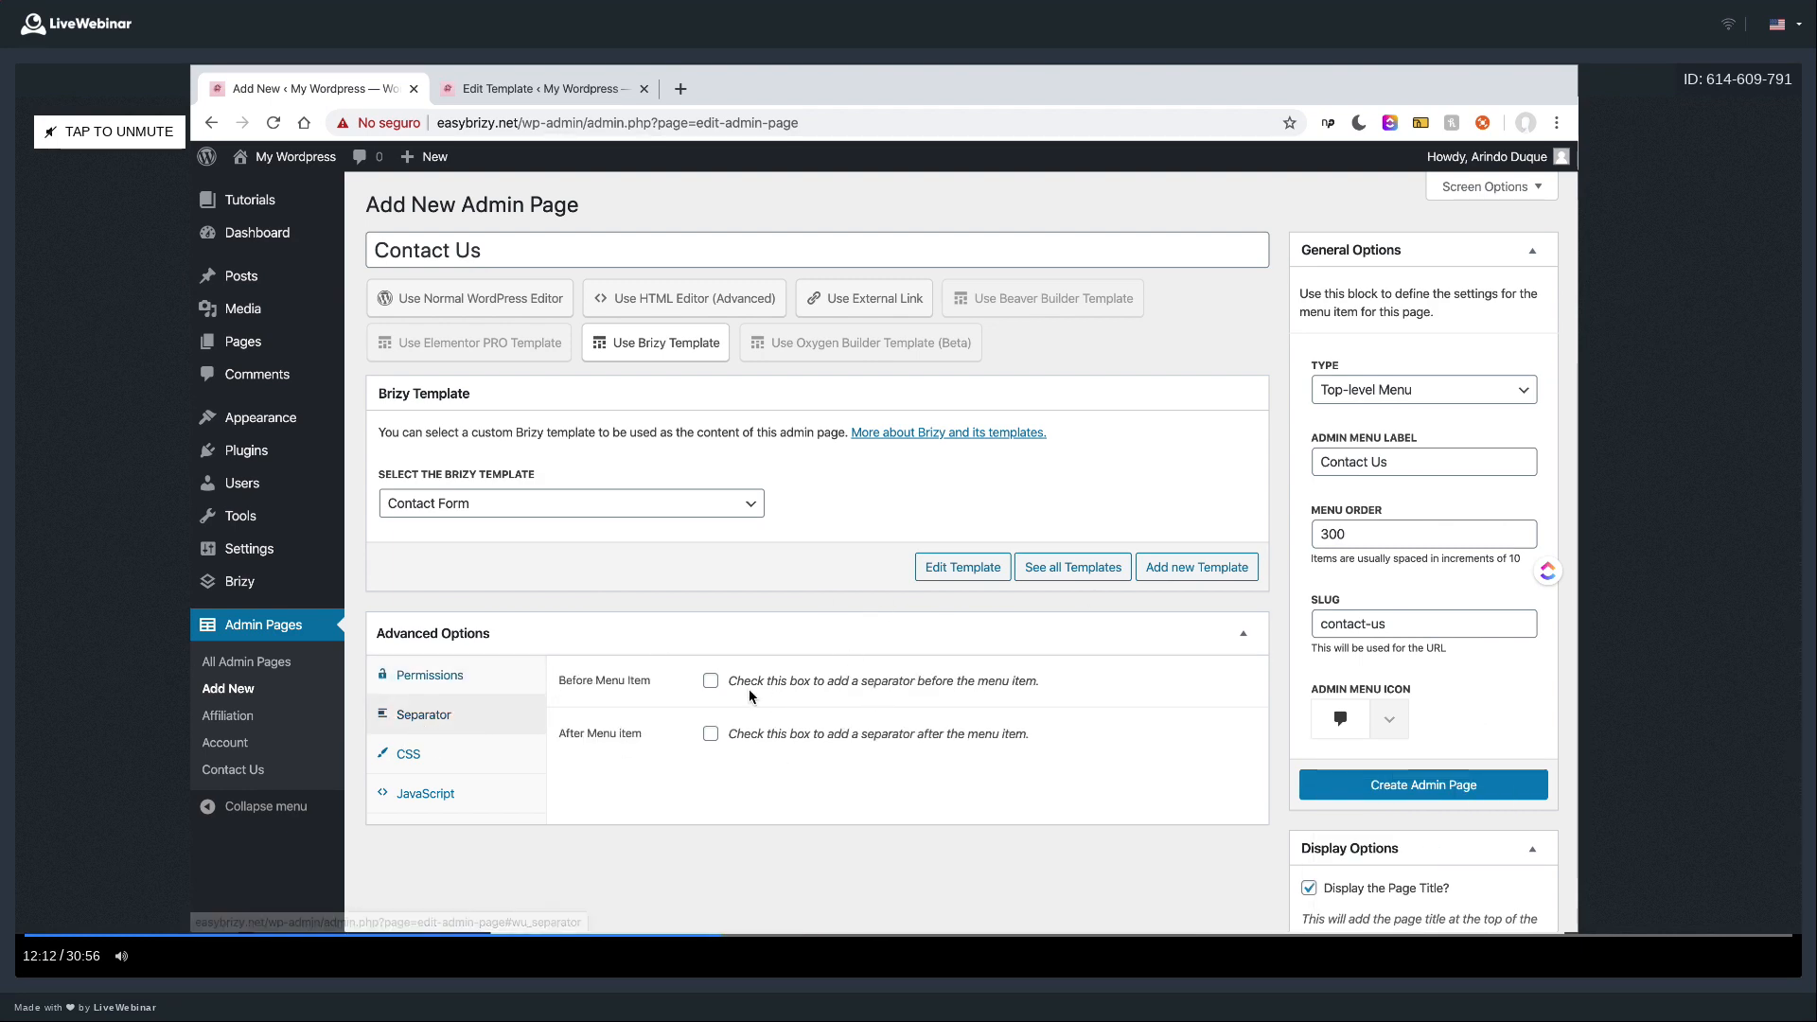
left_click(714, 685)
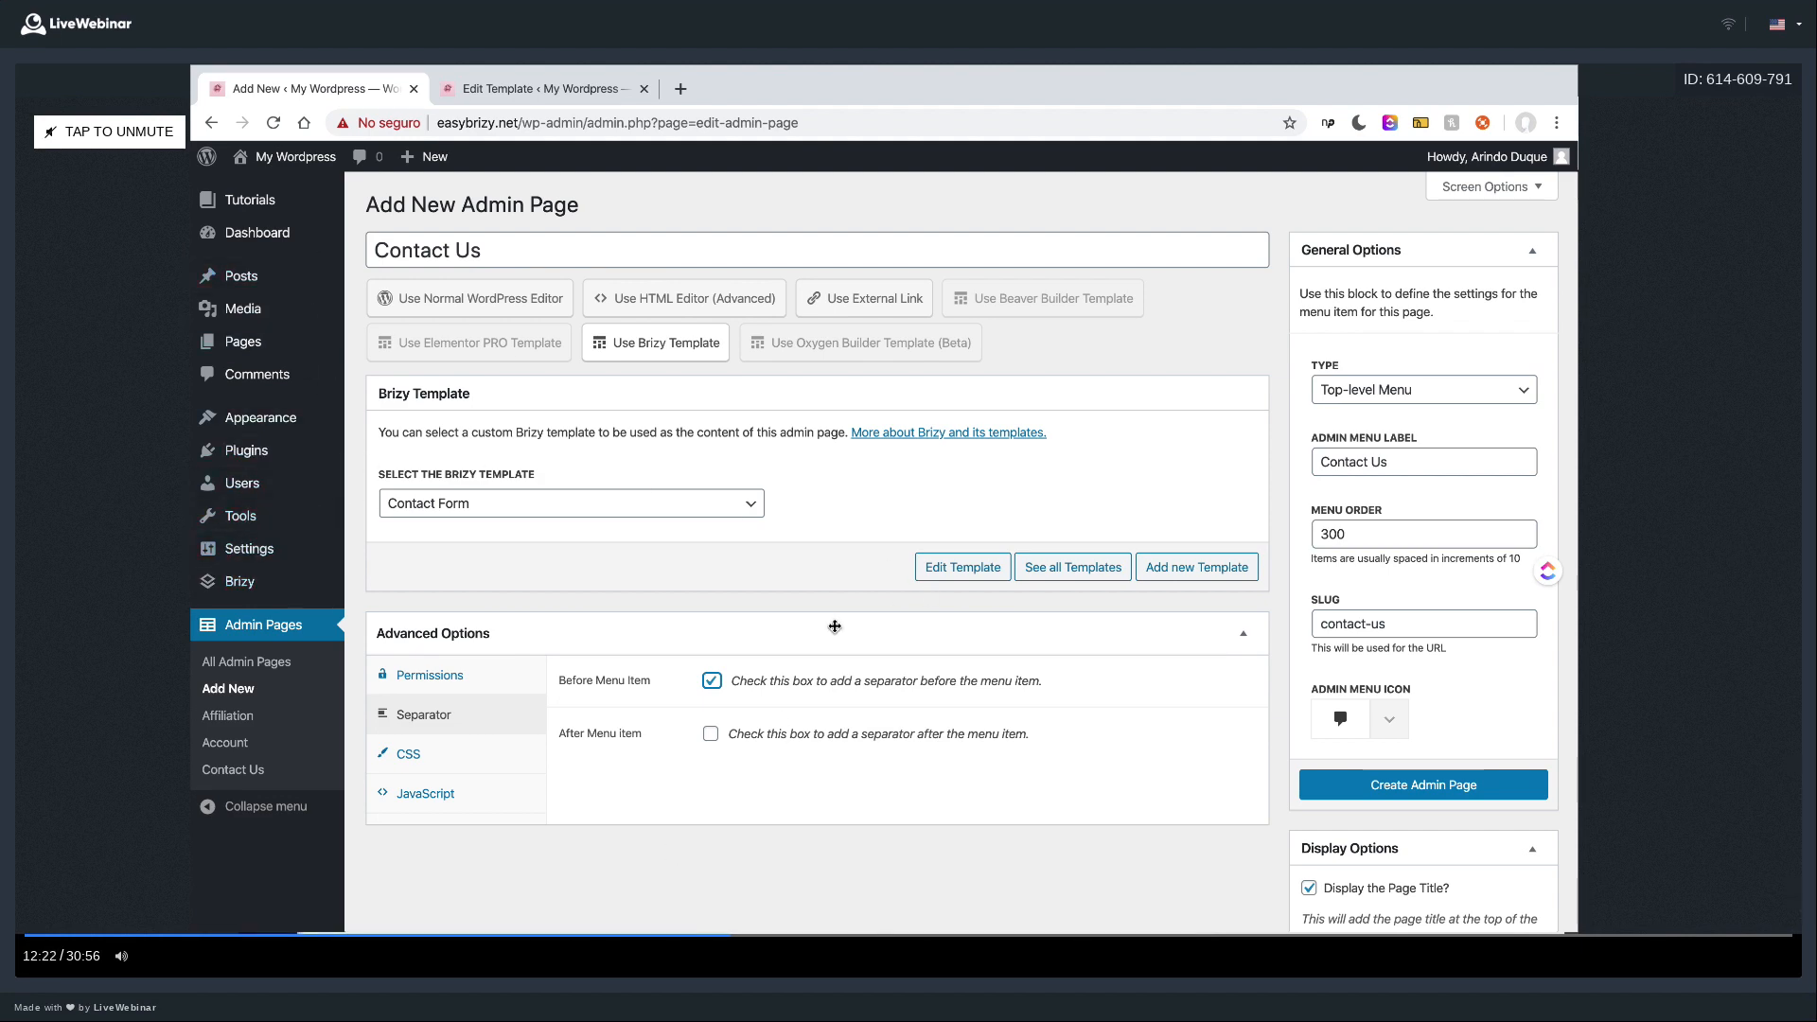
left_click(1409, 793)
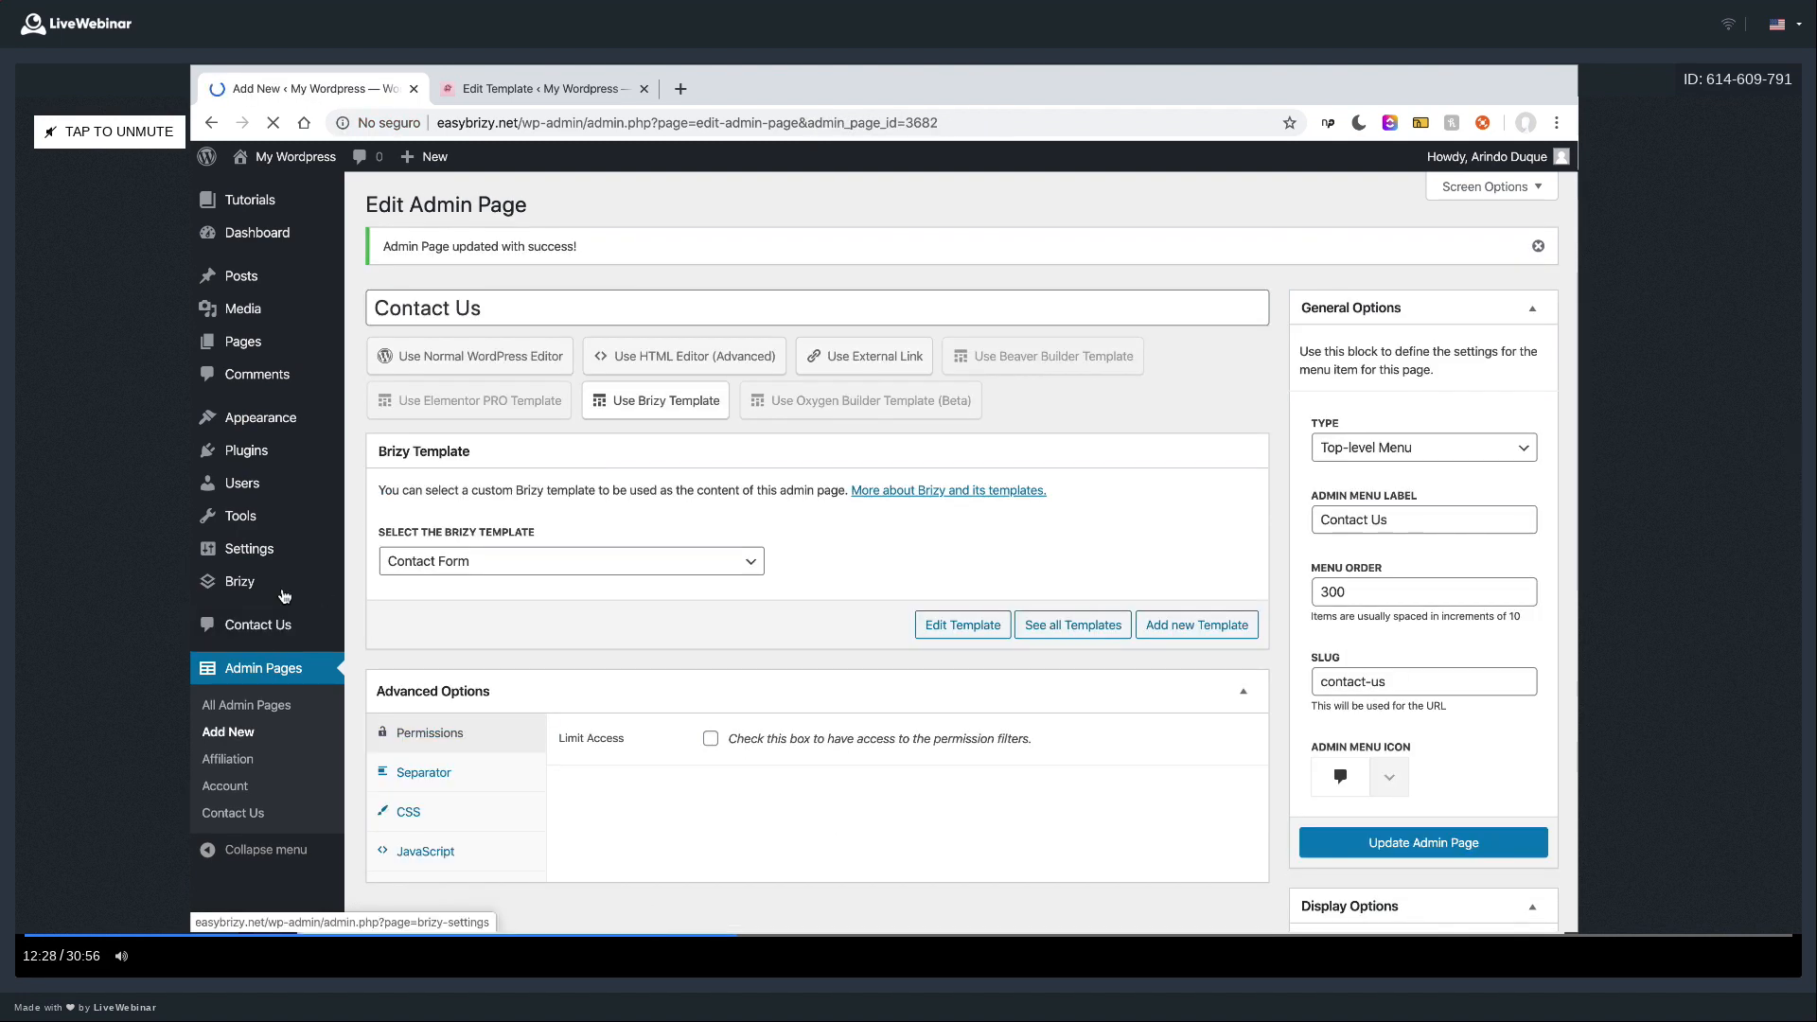
left_click(272, 636)
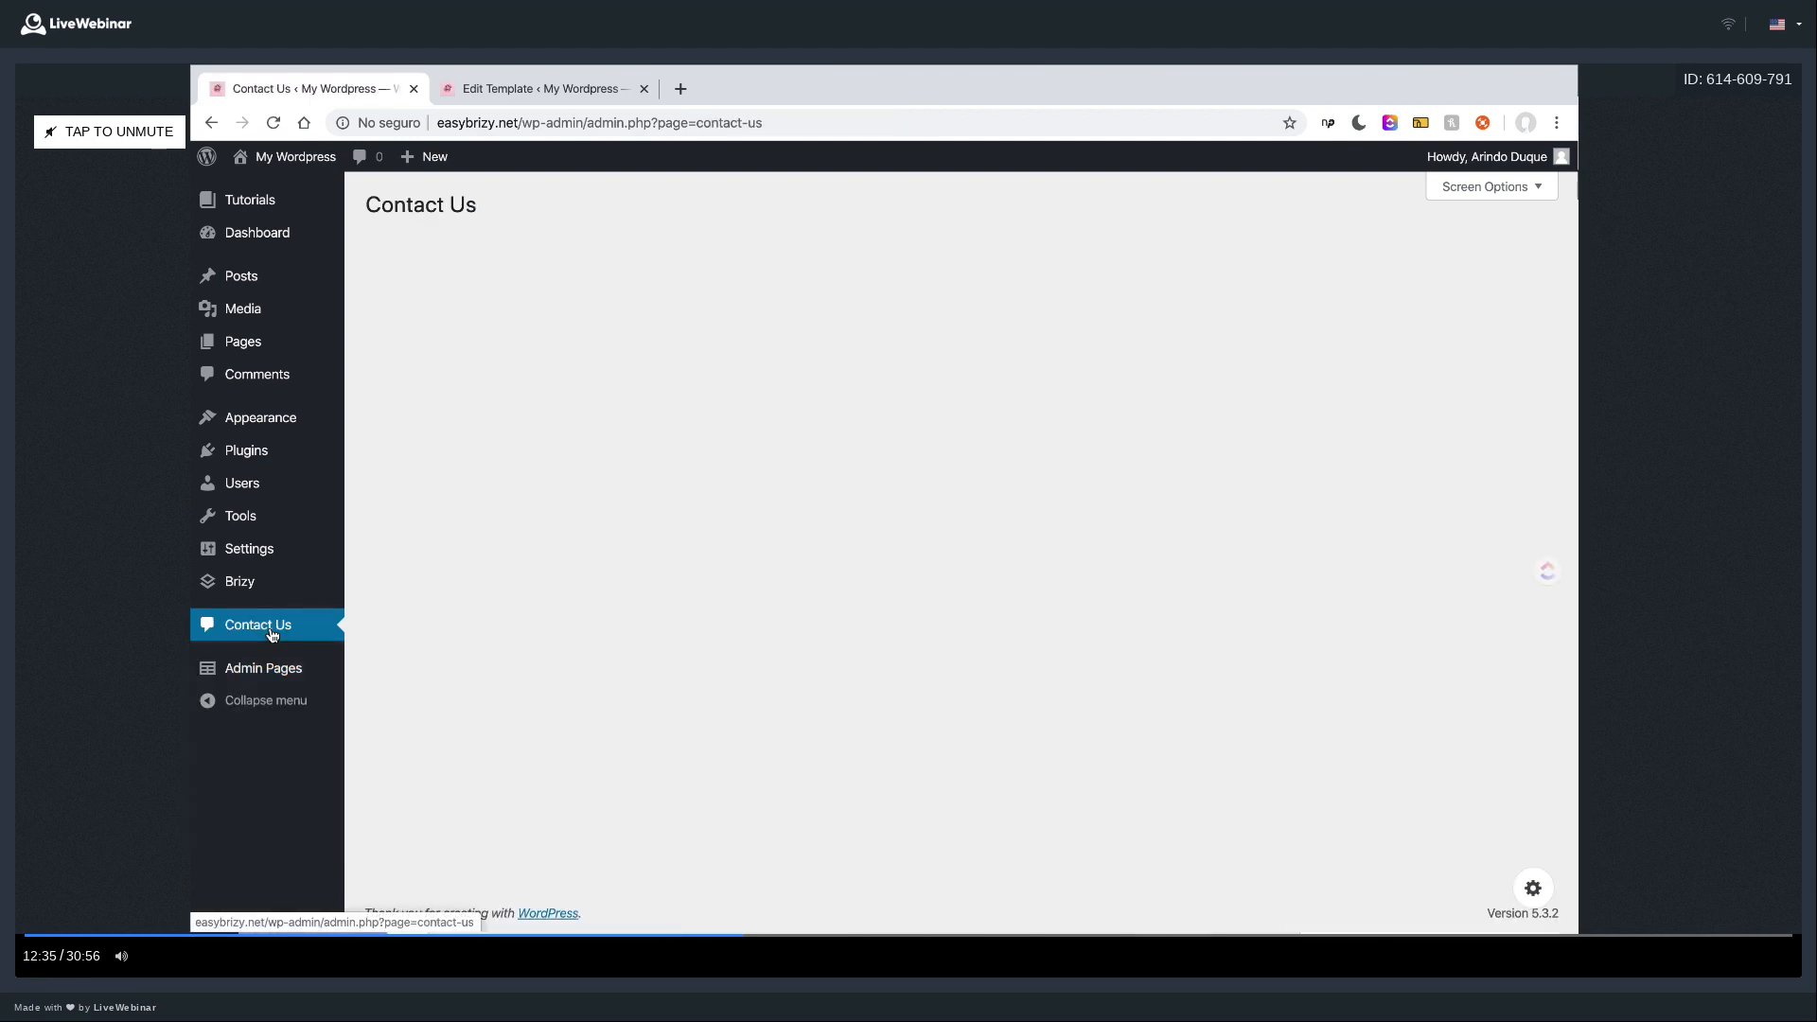
- Examine the new Contact Us admin page, checking its title, contact form fields and surrounding margins
left_click(273, 634)
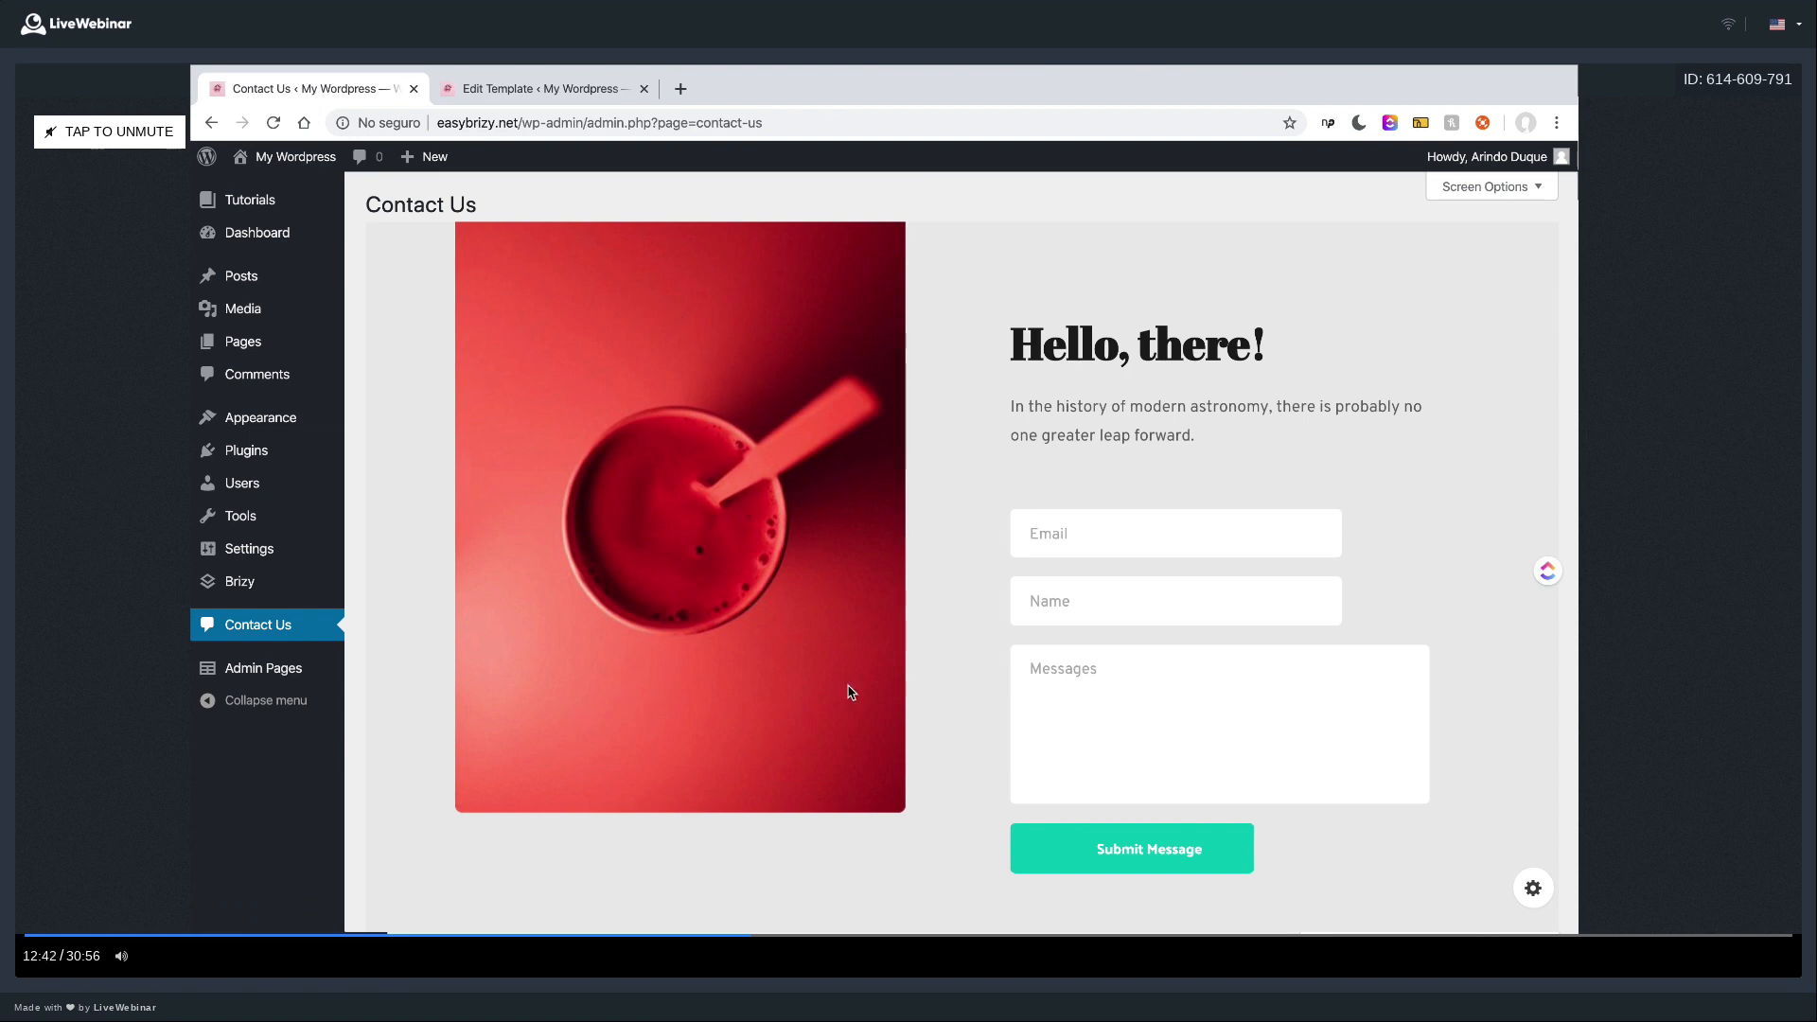
scroll(842, 719, "down", 3)
scroll(842, 719, "up", 3)
scroll(913, 648, "down", 3)
scroll(912, 647, "up", 3)
left_click(1102, 522)
left_click(1201, 445)
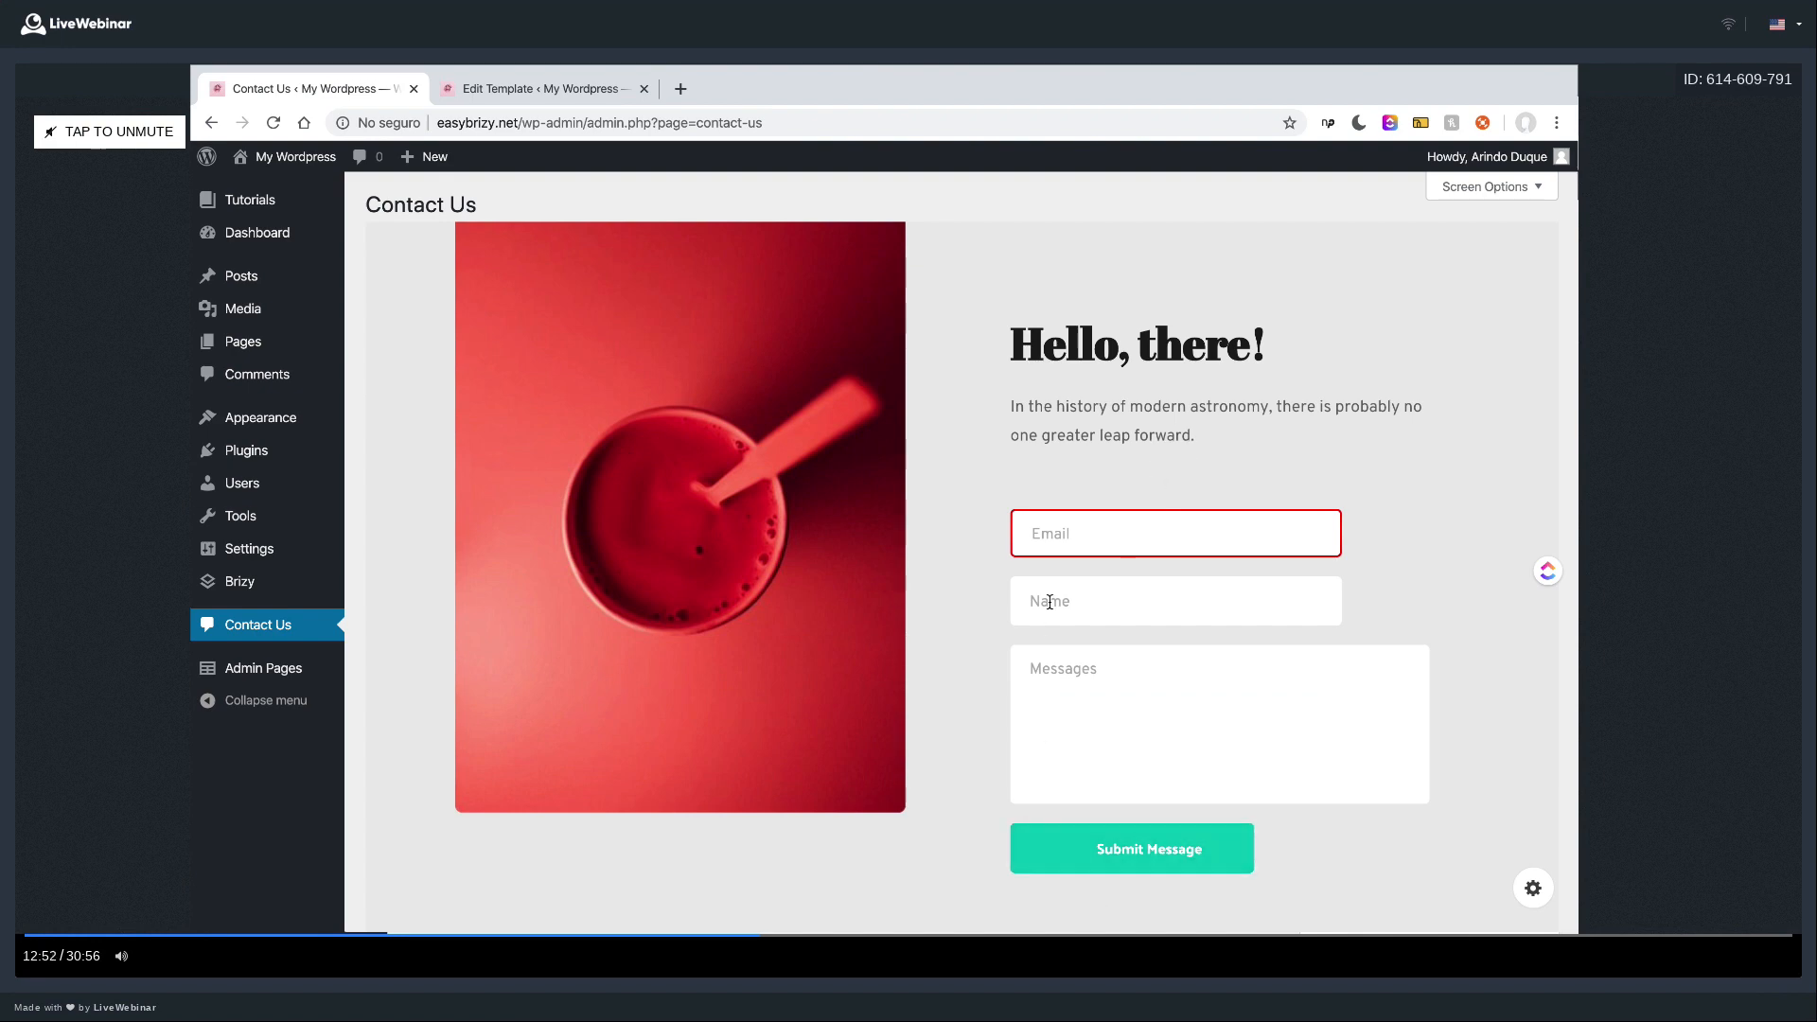
scroll(1052, 559, "up", 1)
left_click_drag(365, 203, 523, 208)
left_click(525, 215)
scroll(572, 583, "down", 2)
scroll(571, 583, "up", 2)
mouse_move(287, 671)
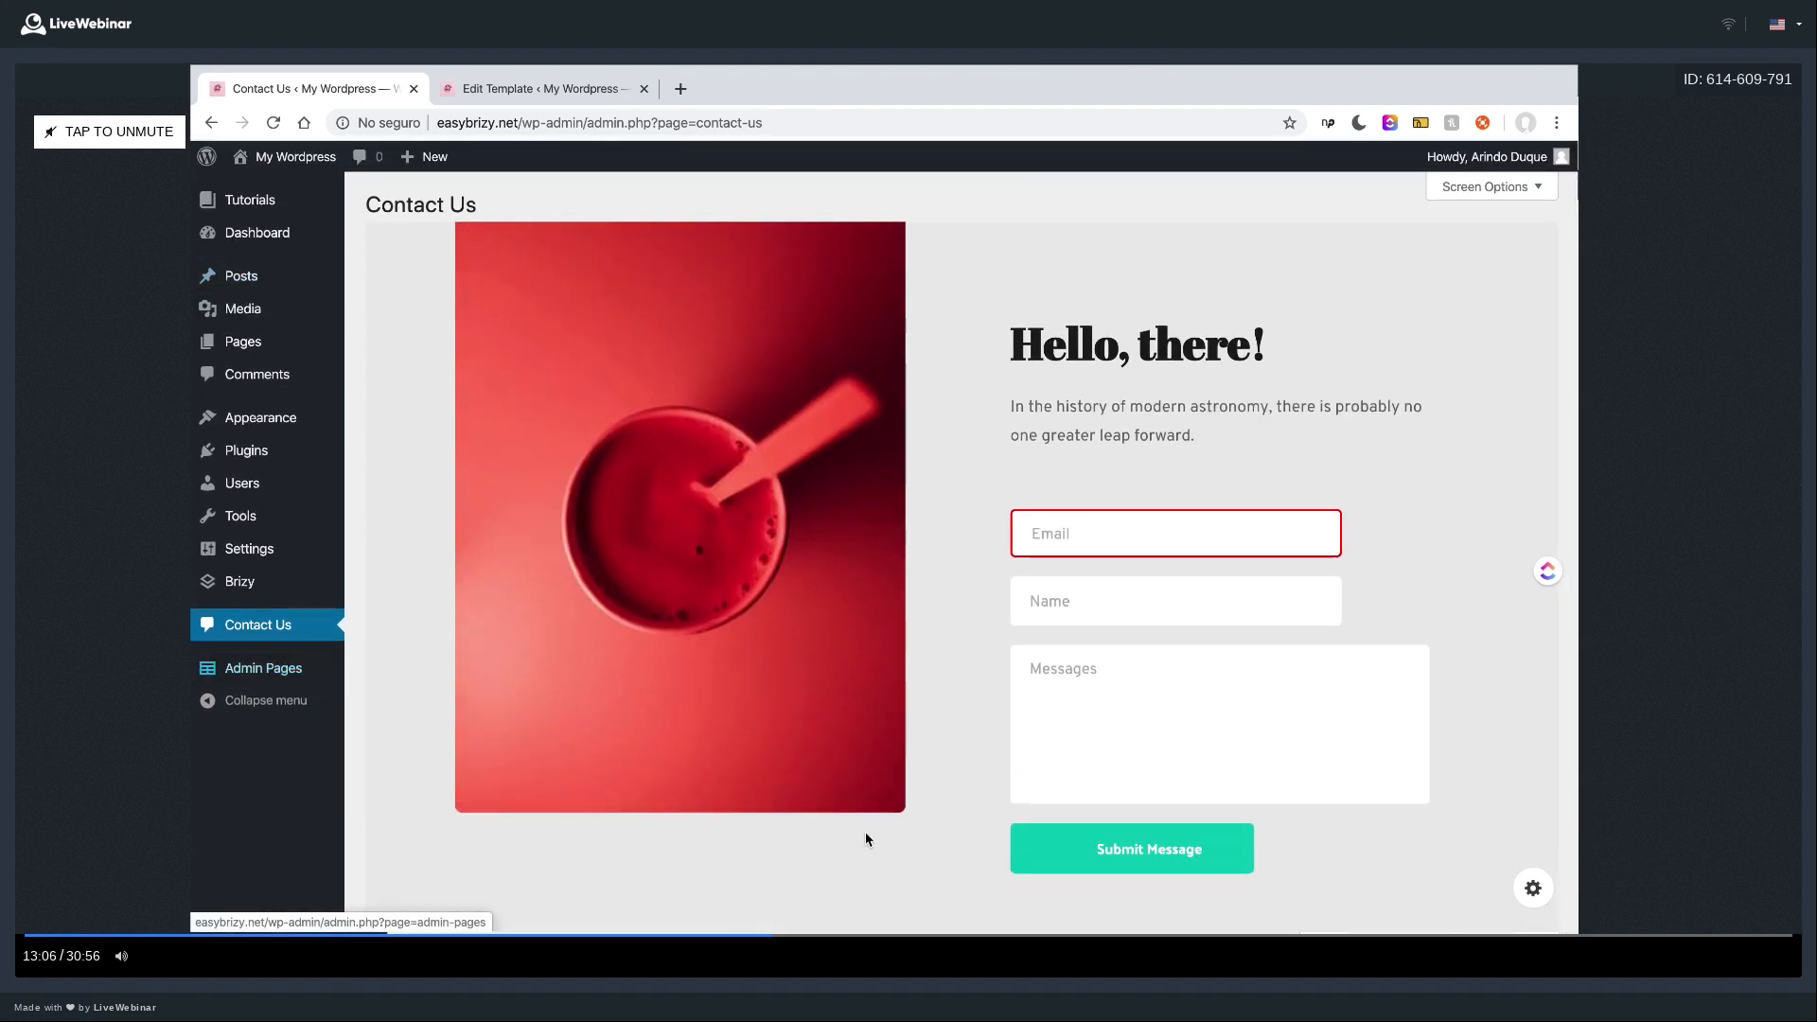
- Turn off the page title and page margin for the Contact Us admin page, update it, and reopen the Contact Us page
left_click(1441, 894)
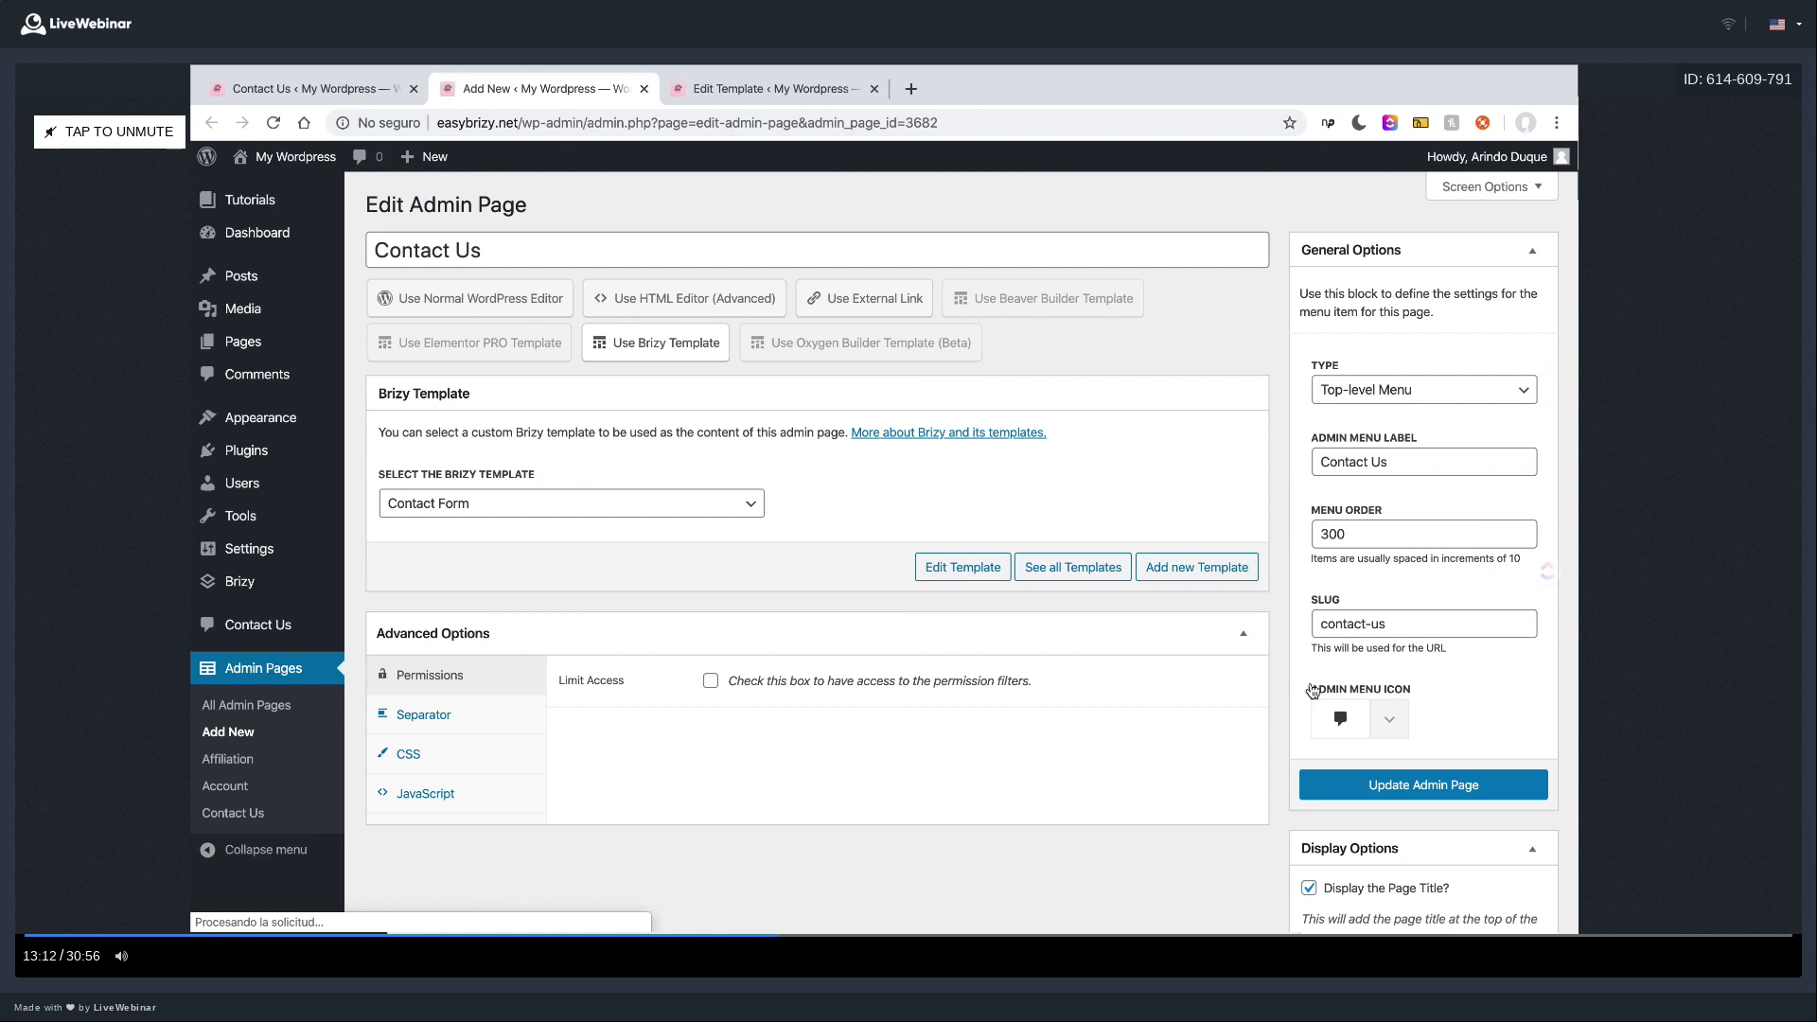
scroll(1446, 699, "down", 2)
scroll(1446, 698, "down", 2)
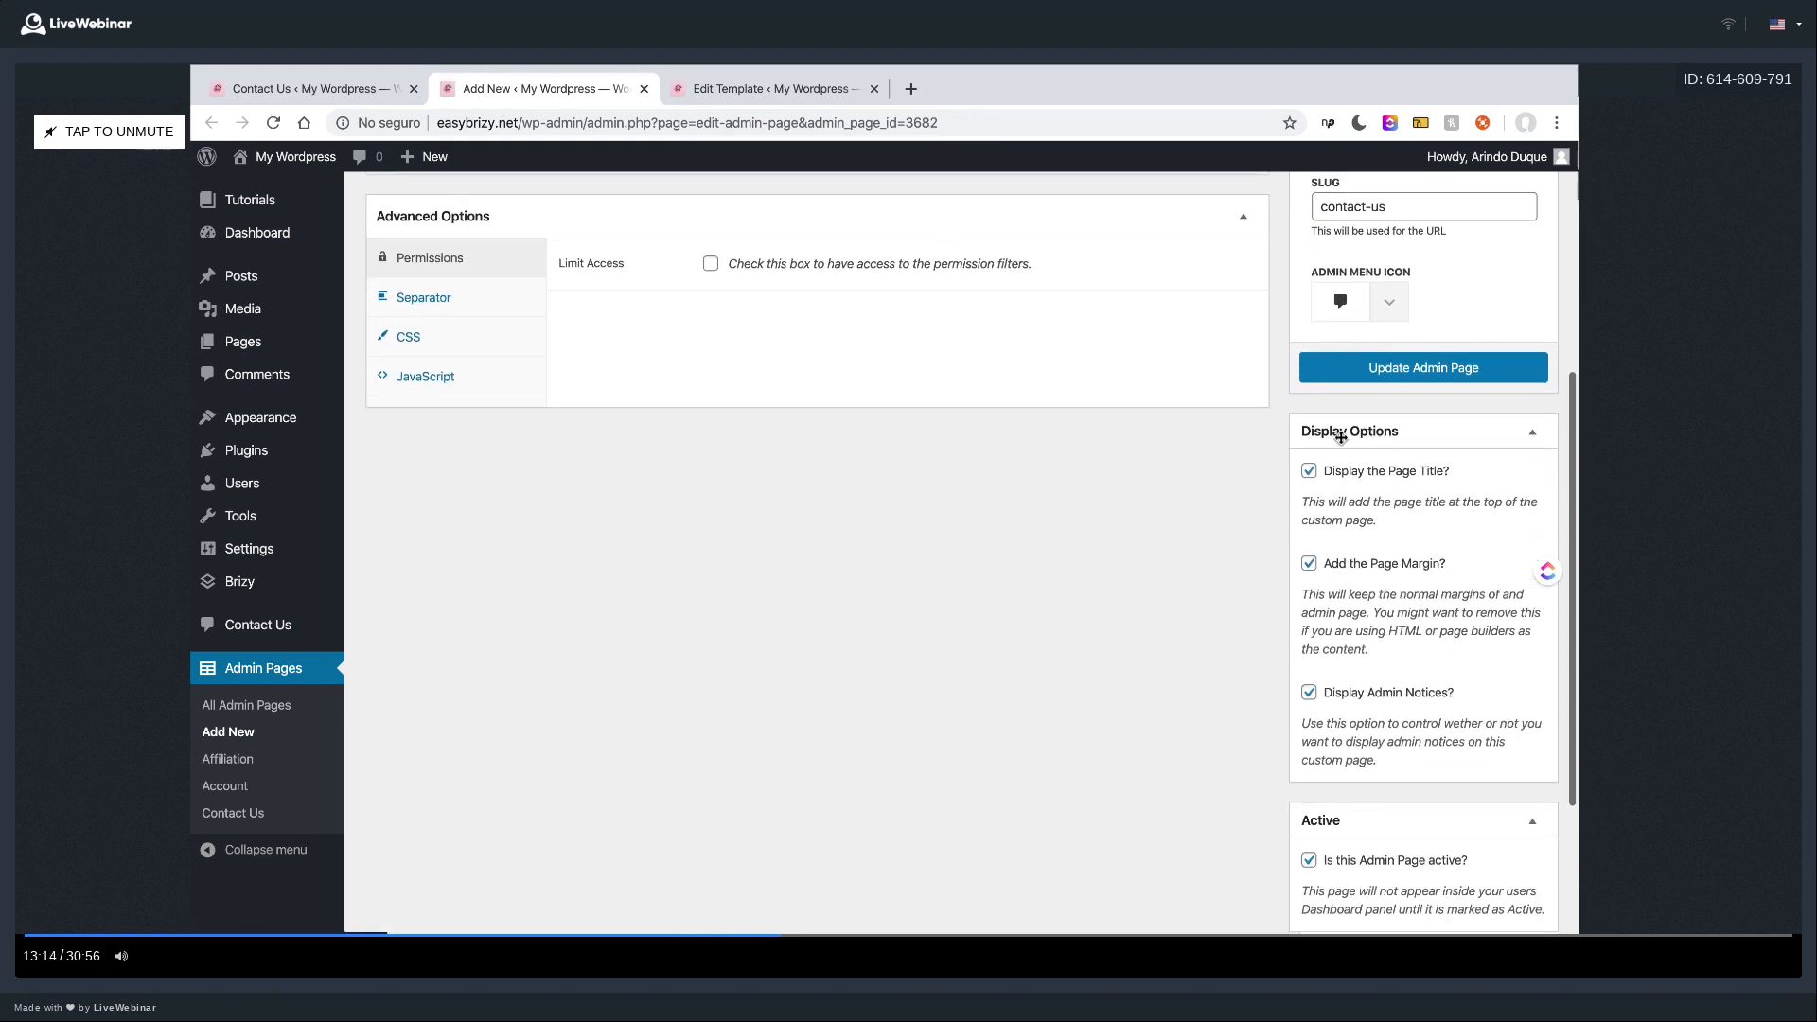
left_click(1309, 470)
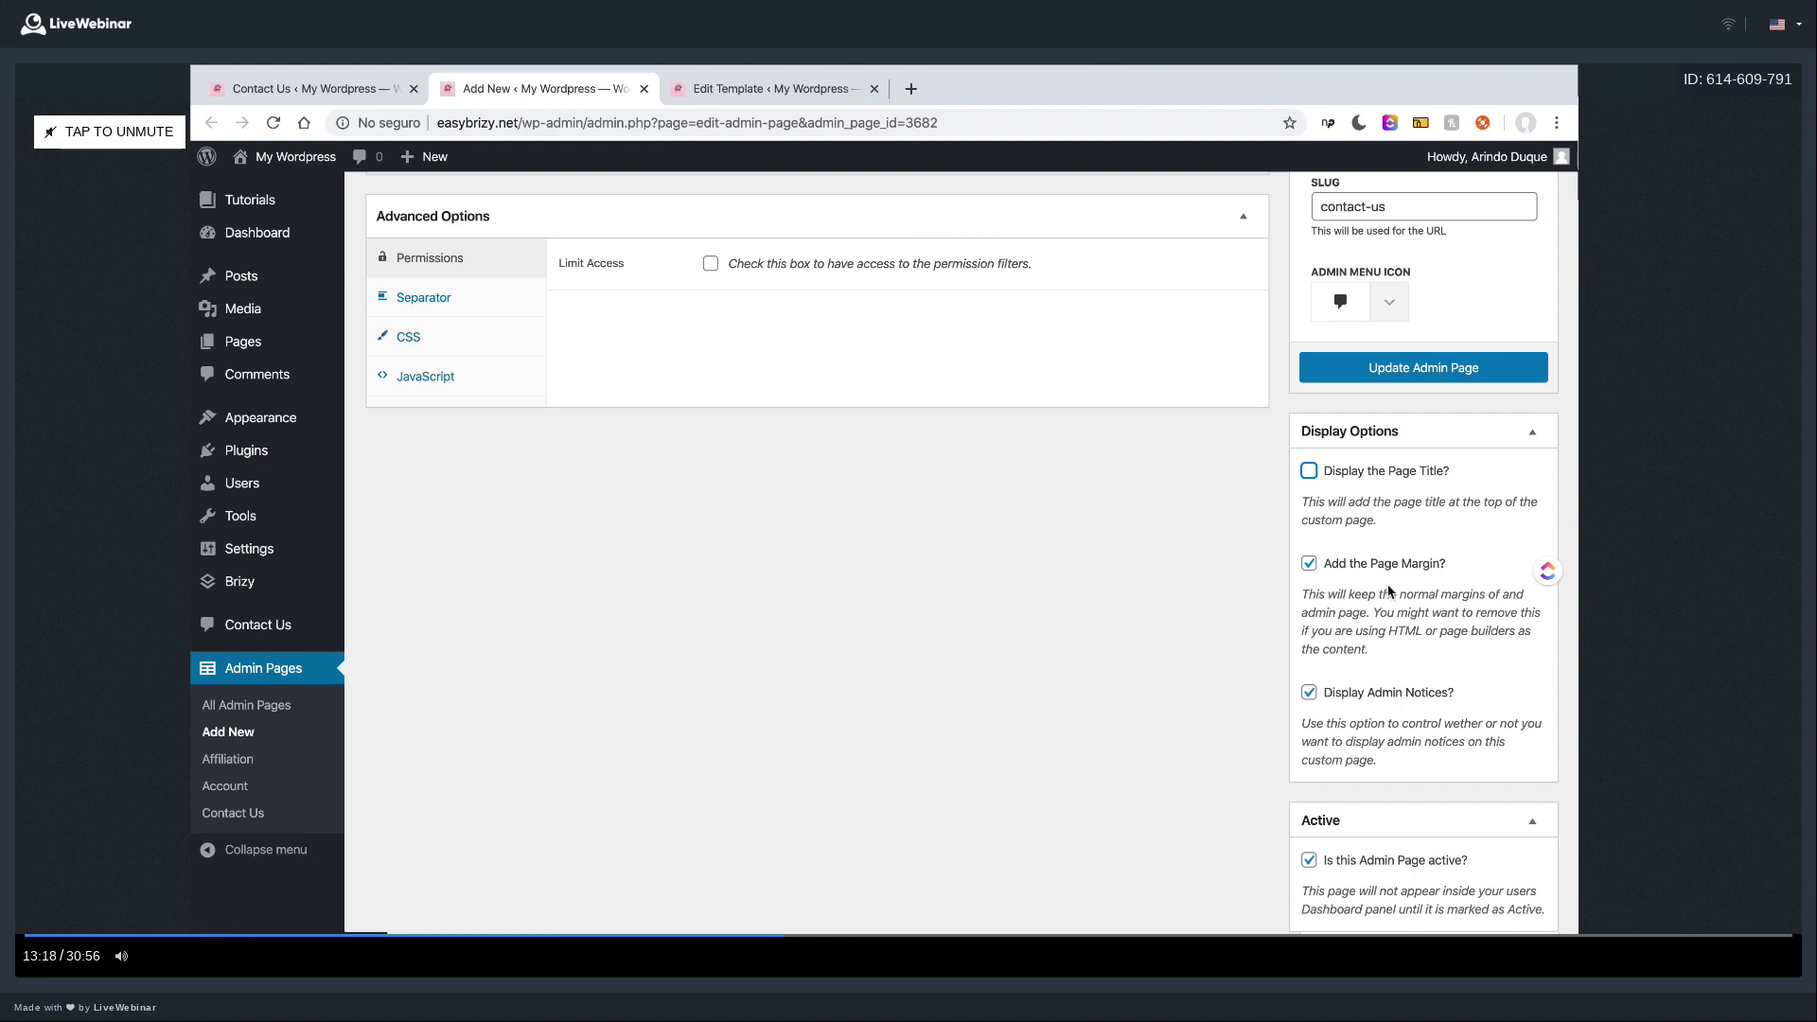
left_click(1309, 565)
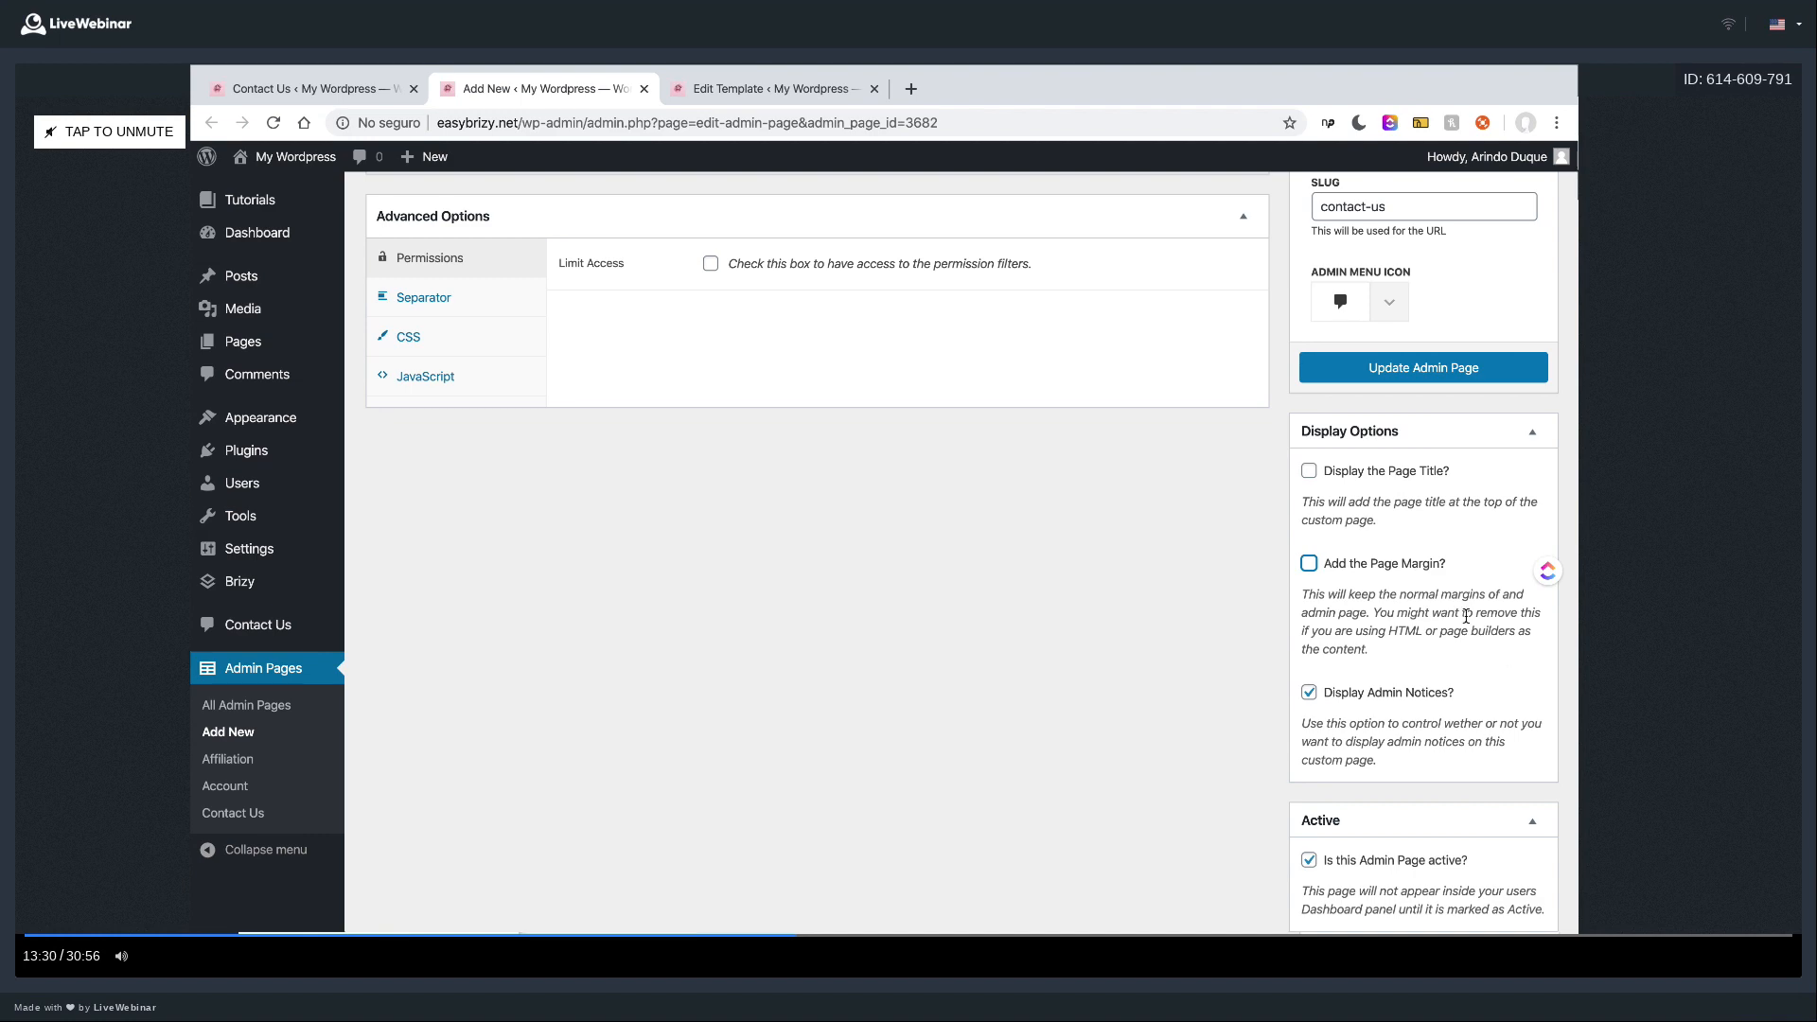
scroll(1404, 698, "up", 2)
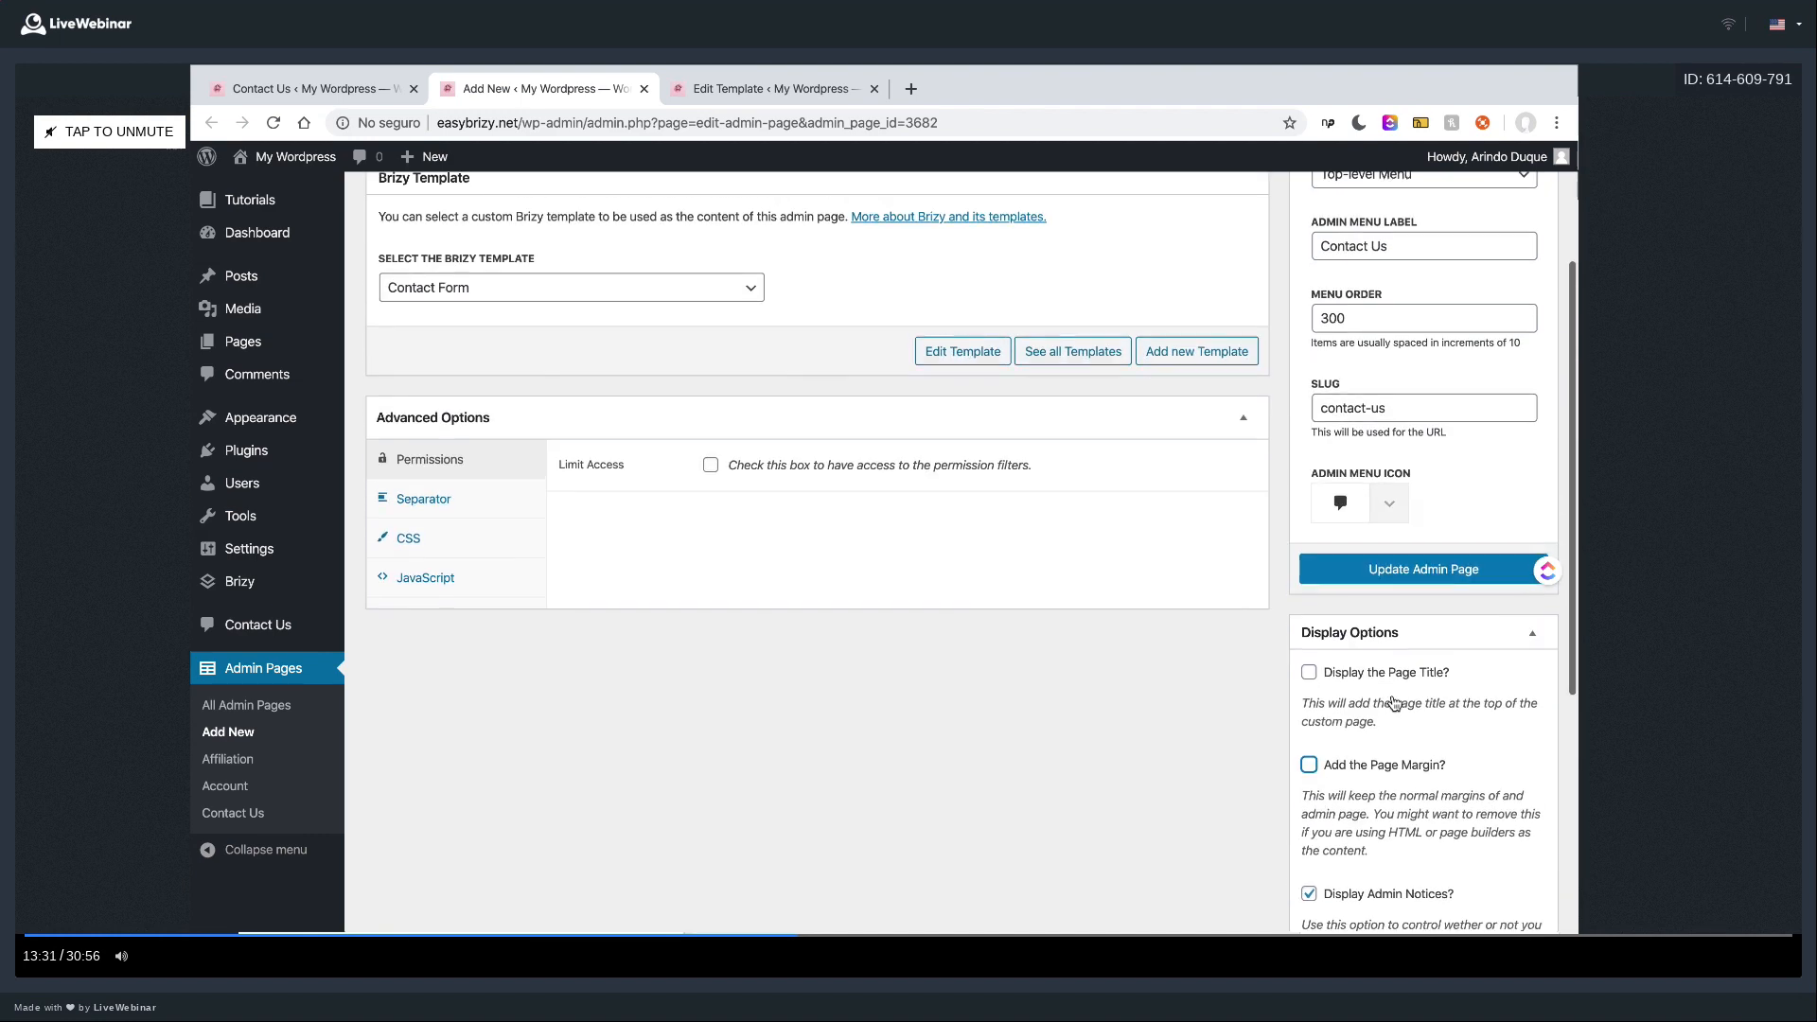
left_click(1443, 570)
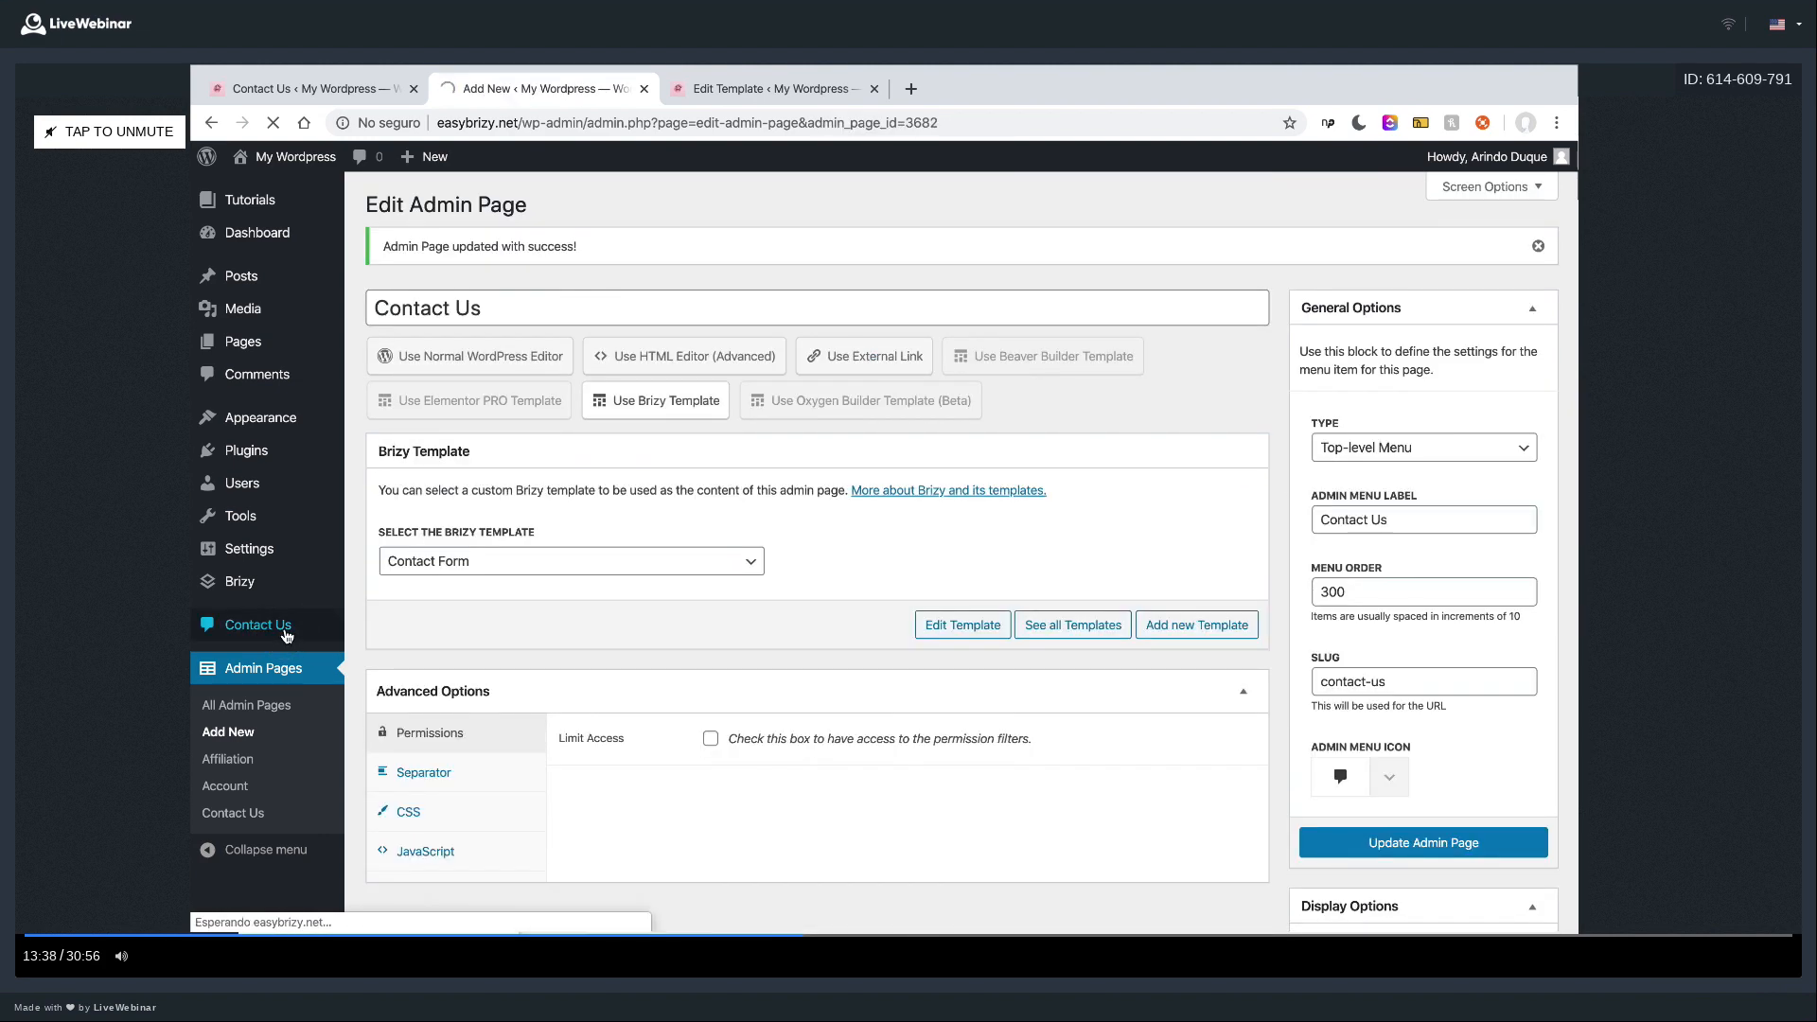
left_click(286, 629)
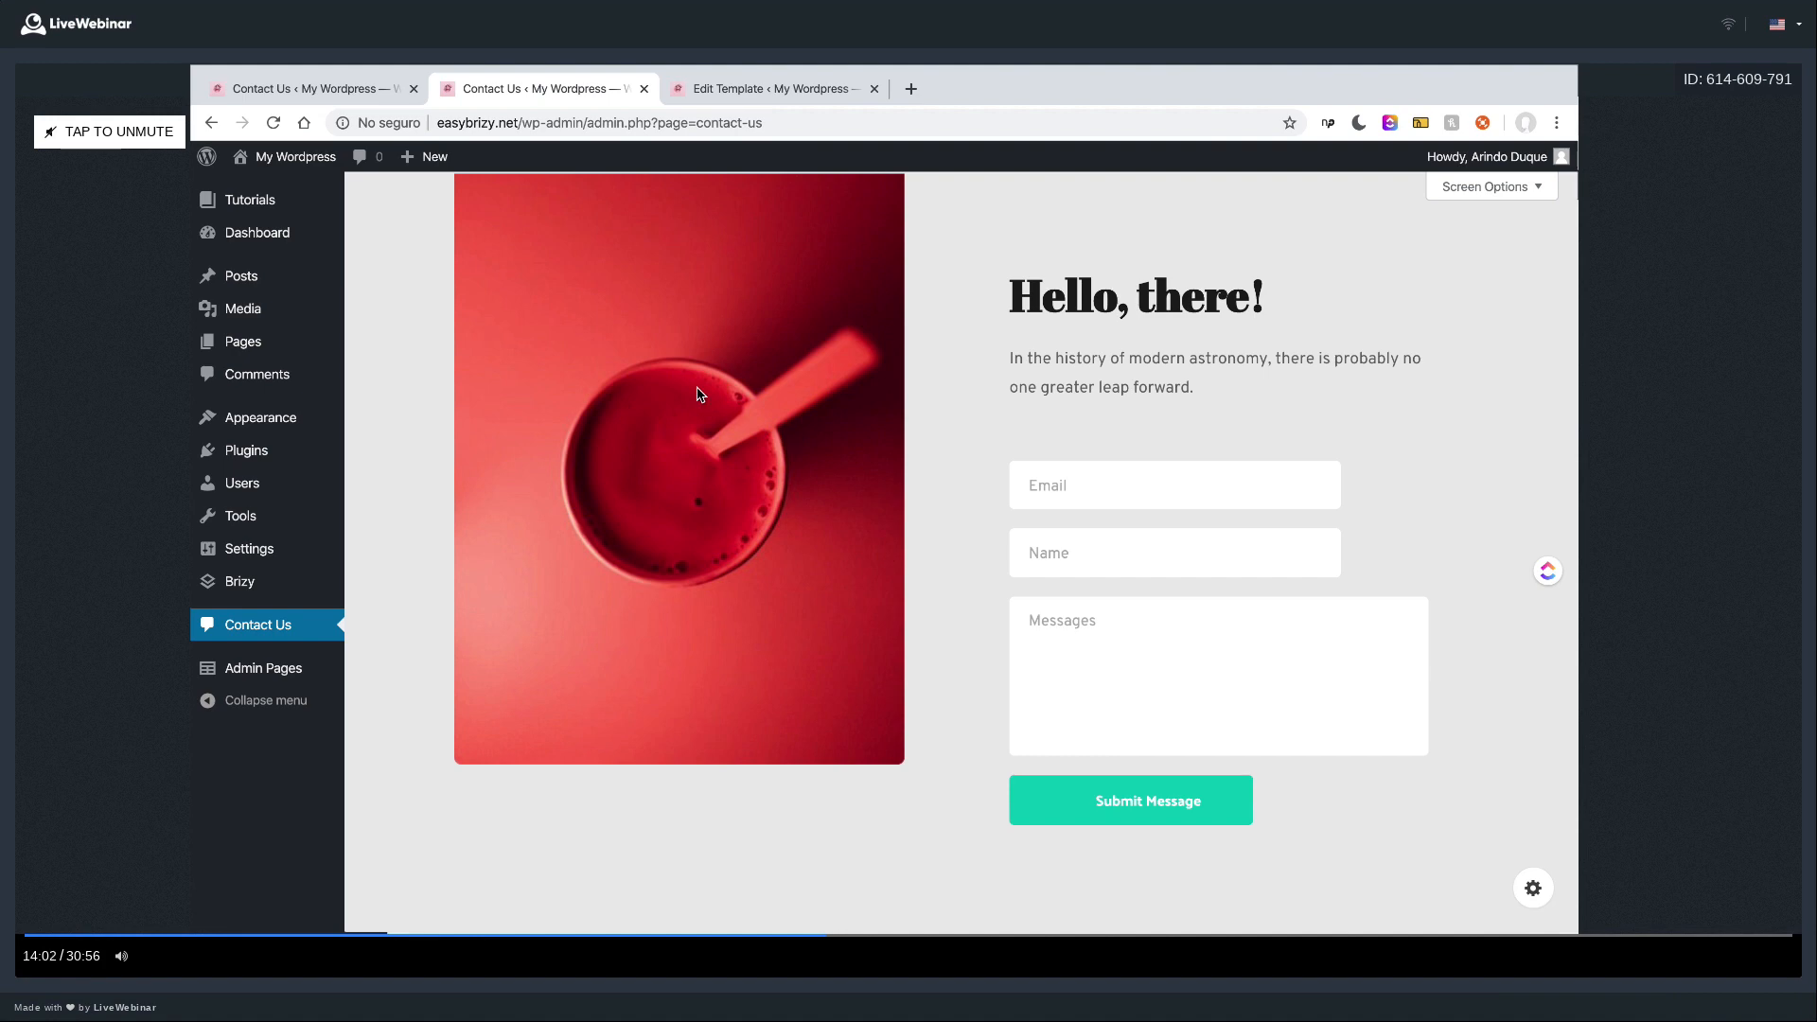
- Open a blank new admin page from the admin pages list and review the available page types
mouse_move(293, 512)
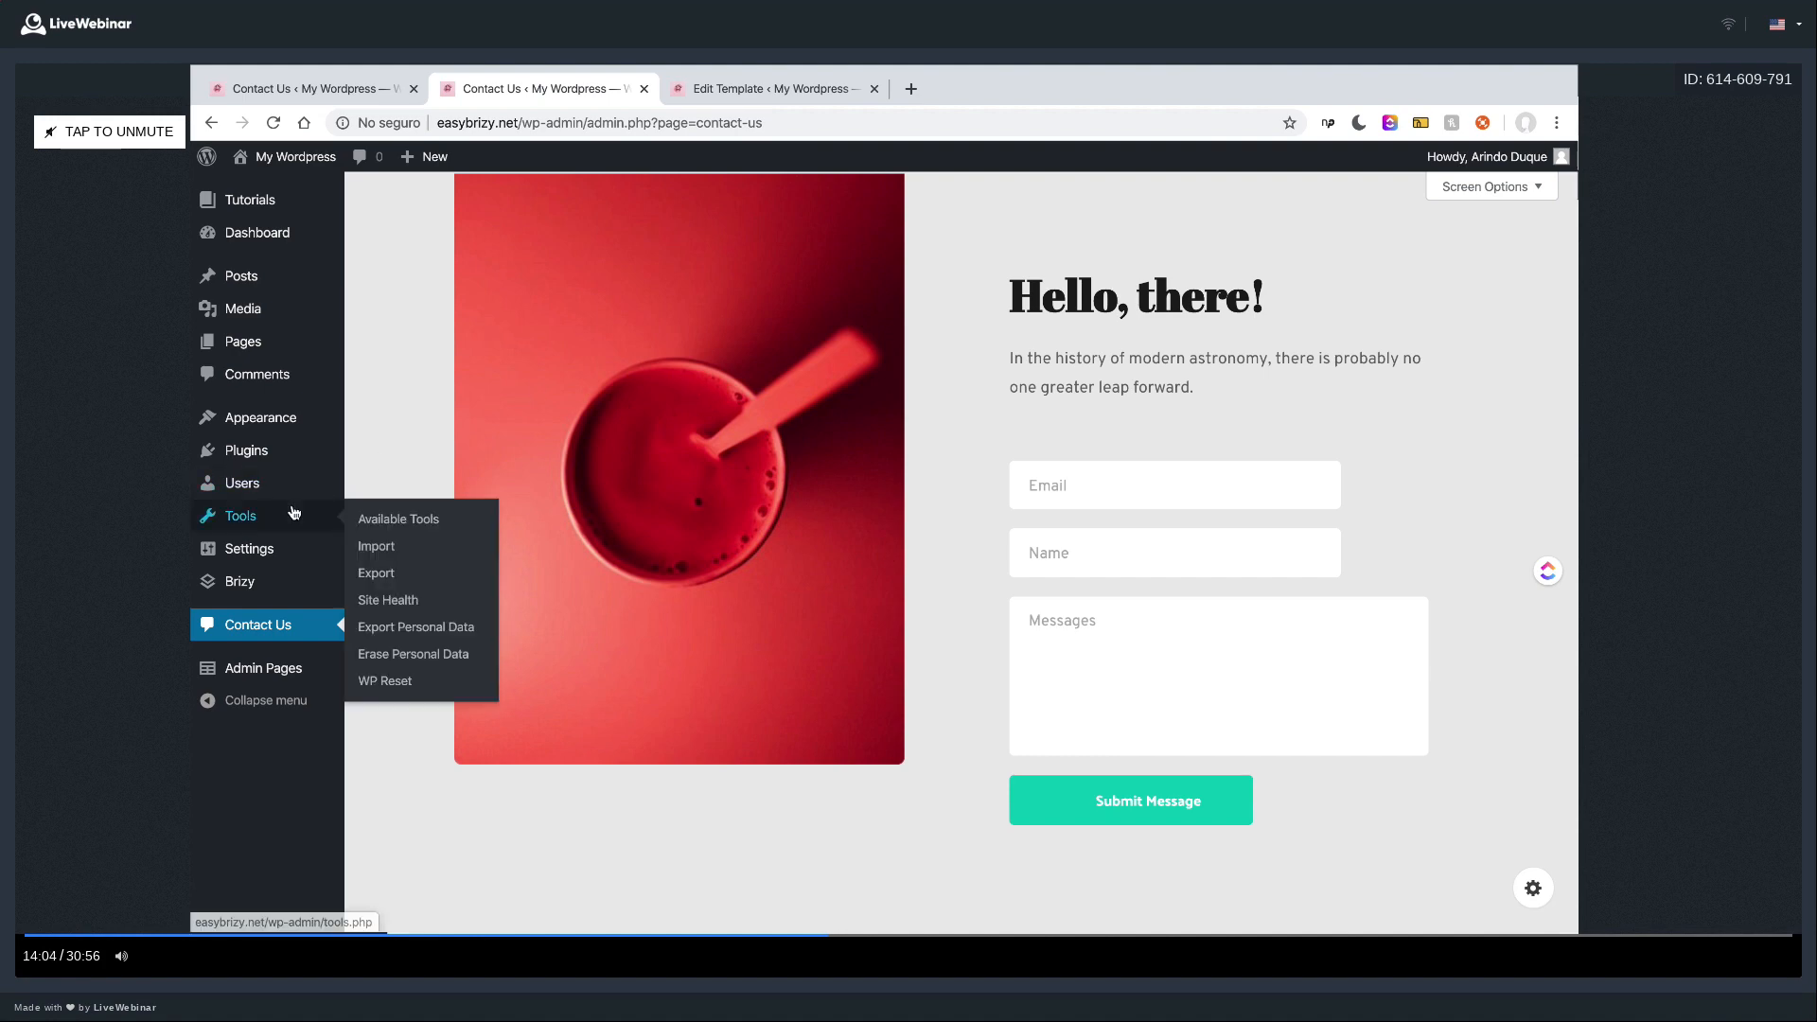
left_click(269, 676)
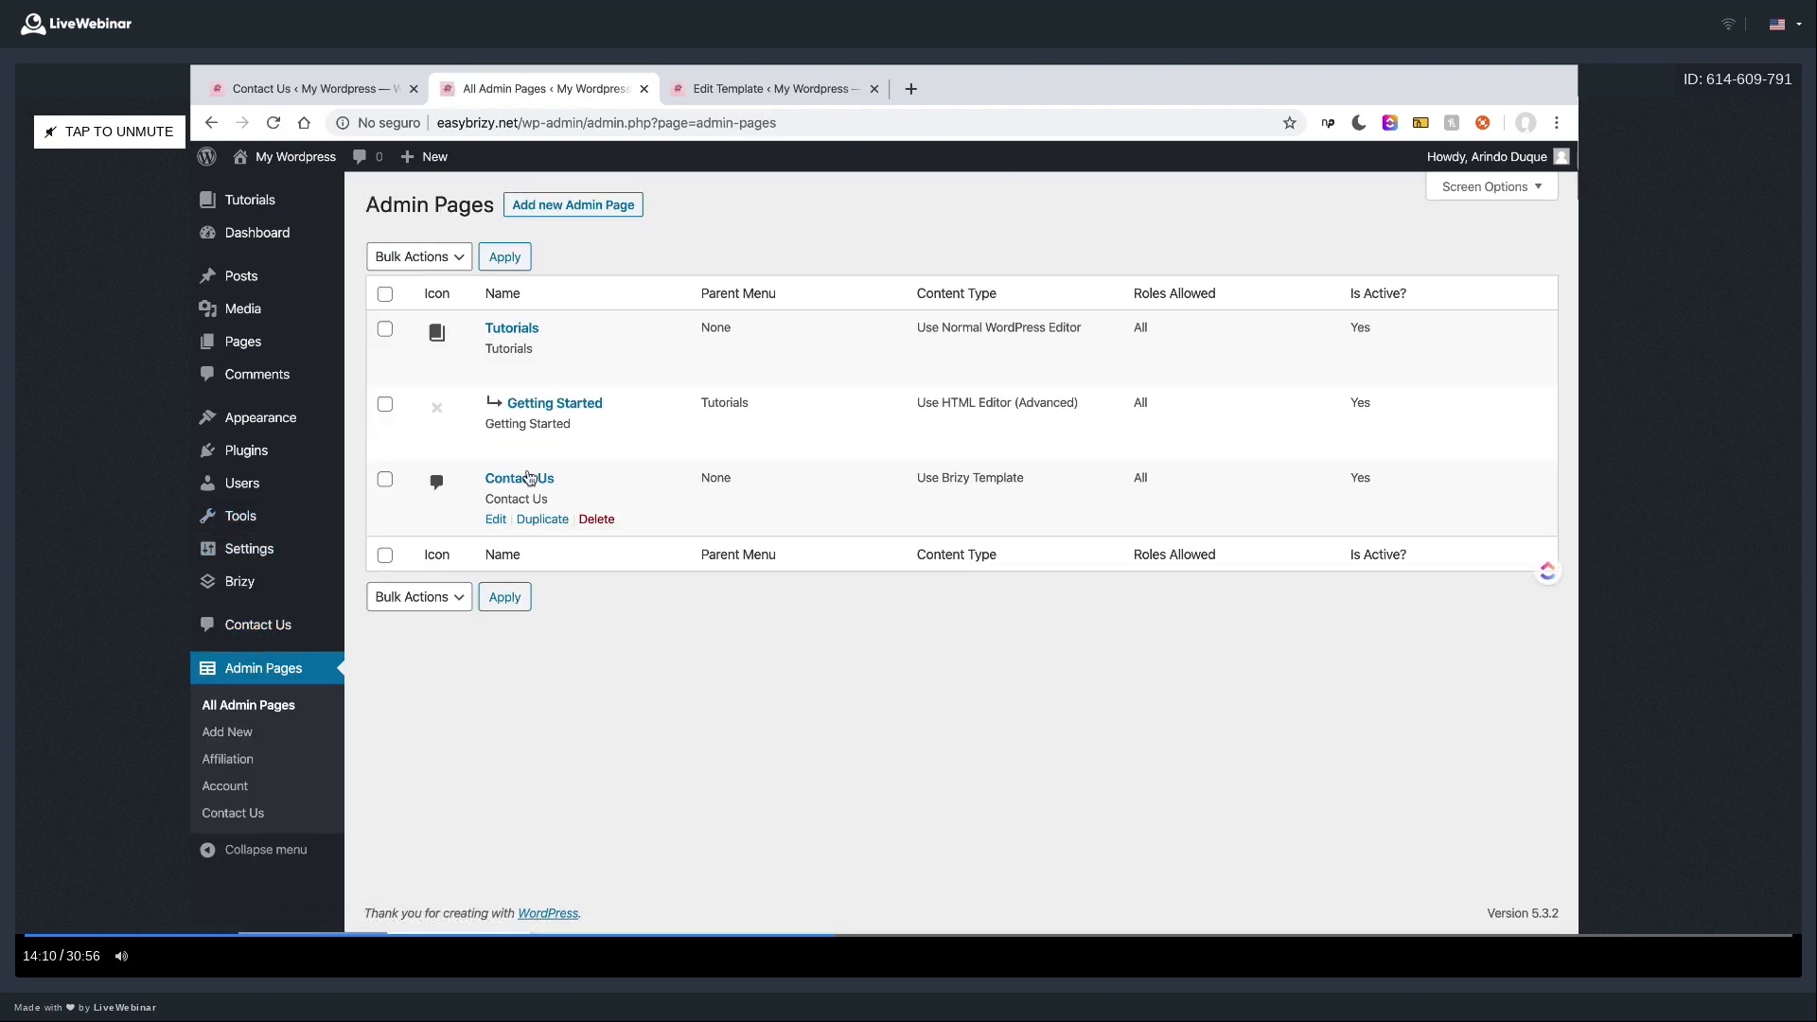
mouse_move(263, 206)
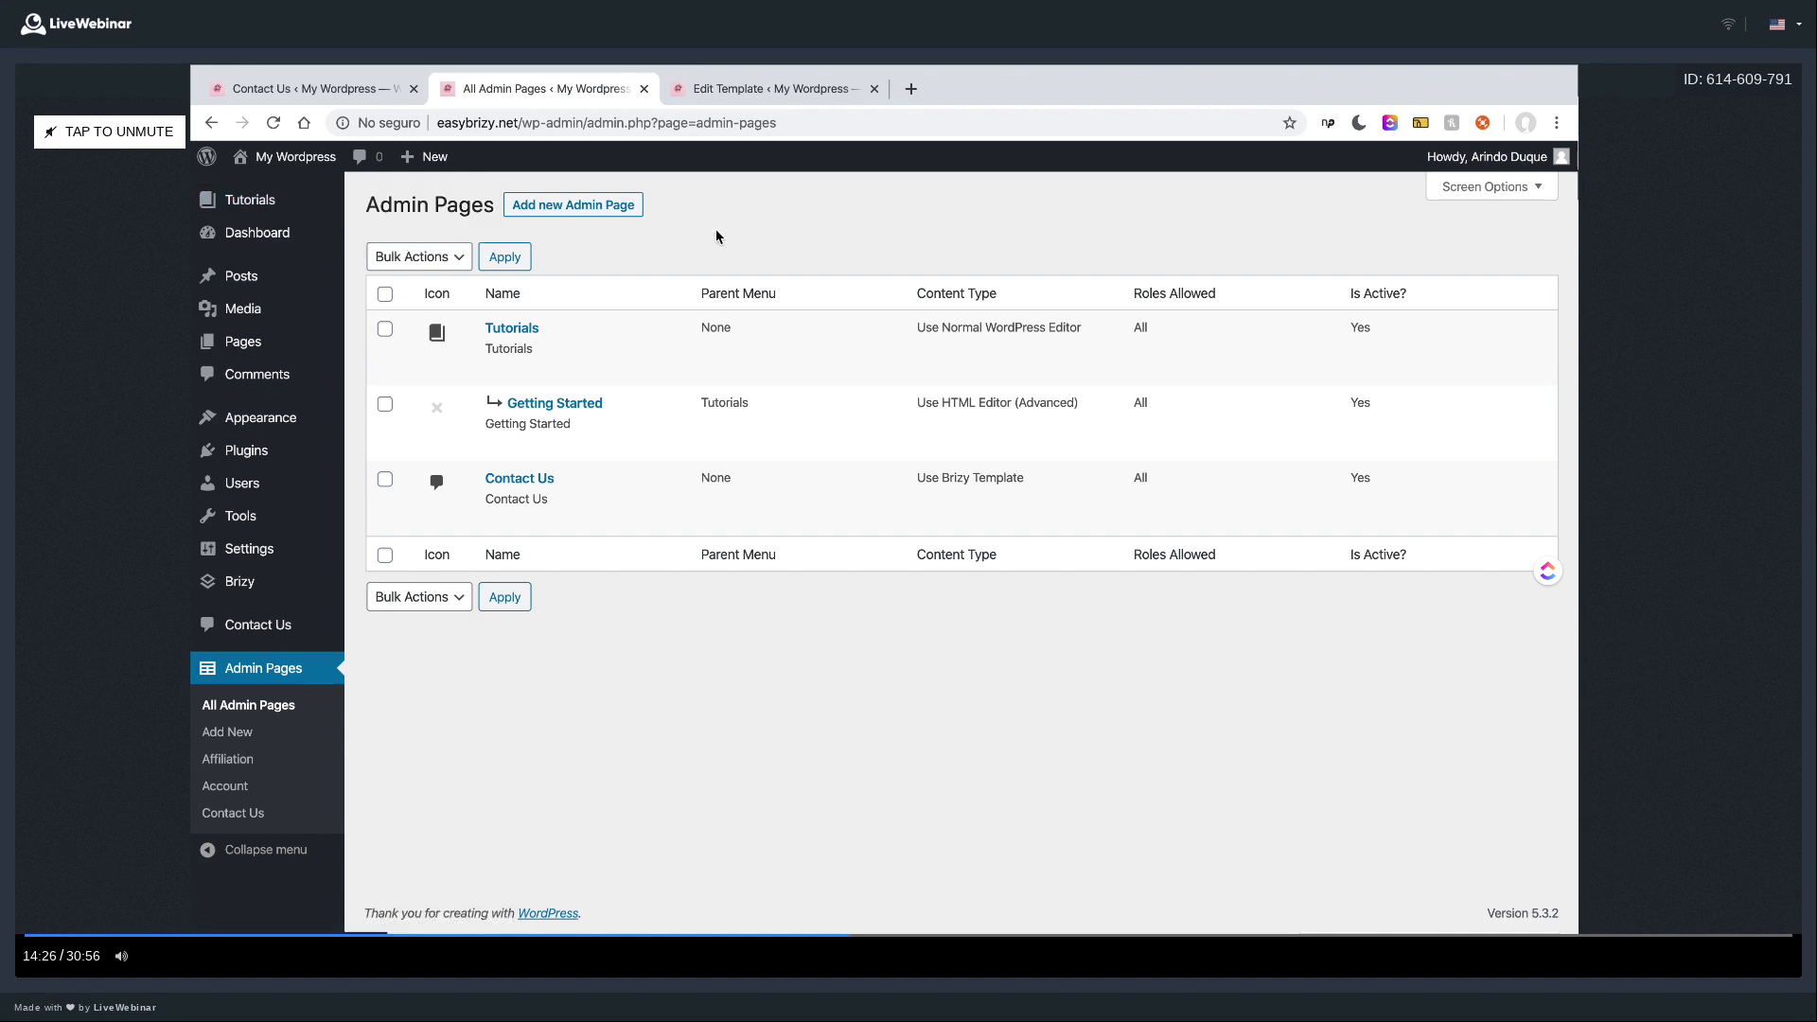
left_click(614, 209)
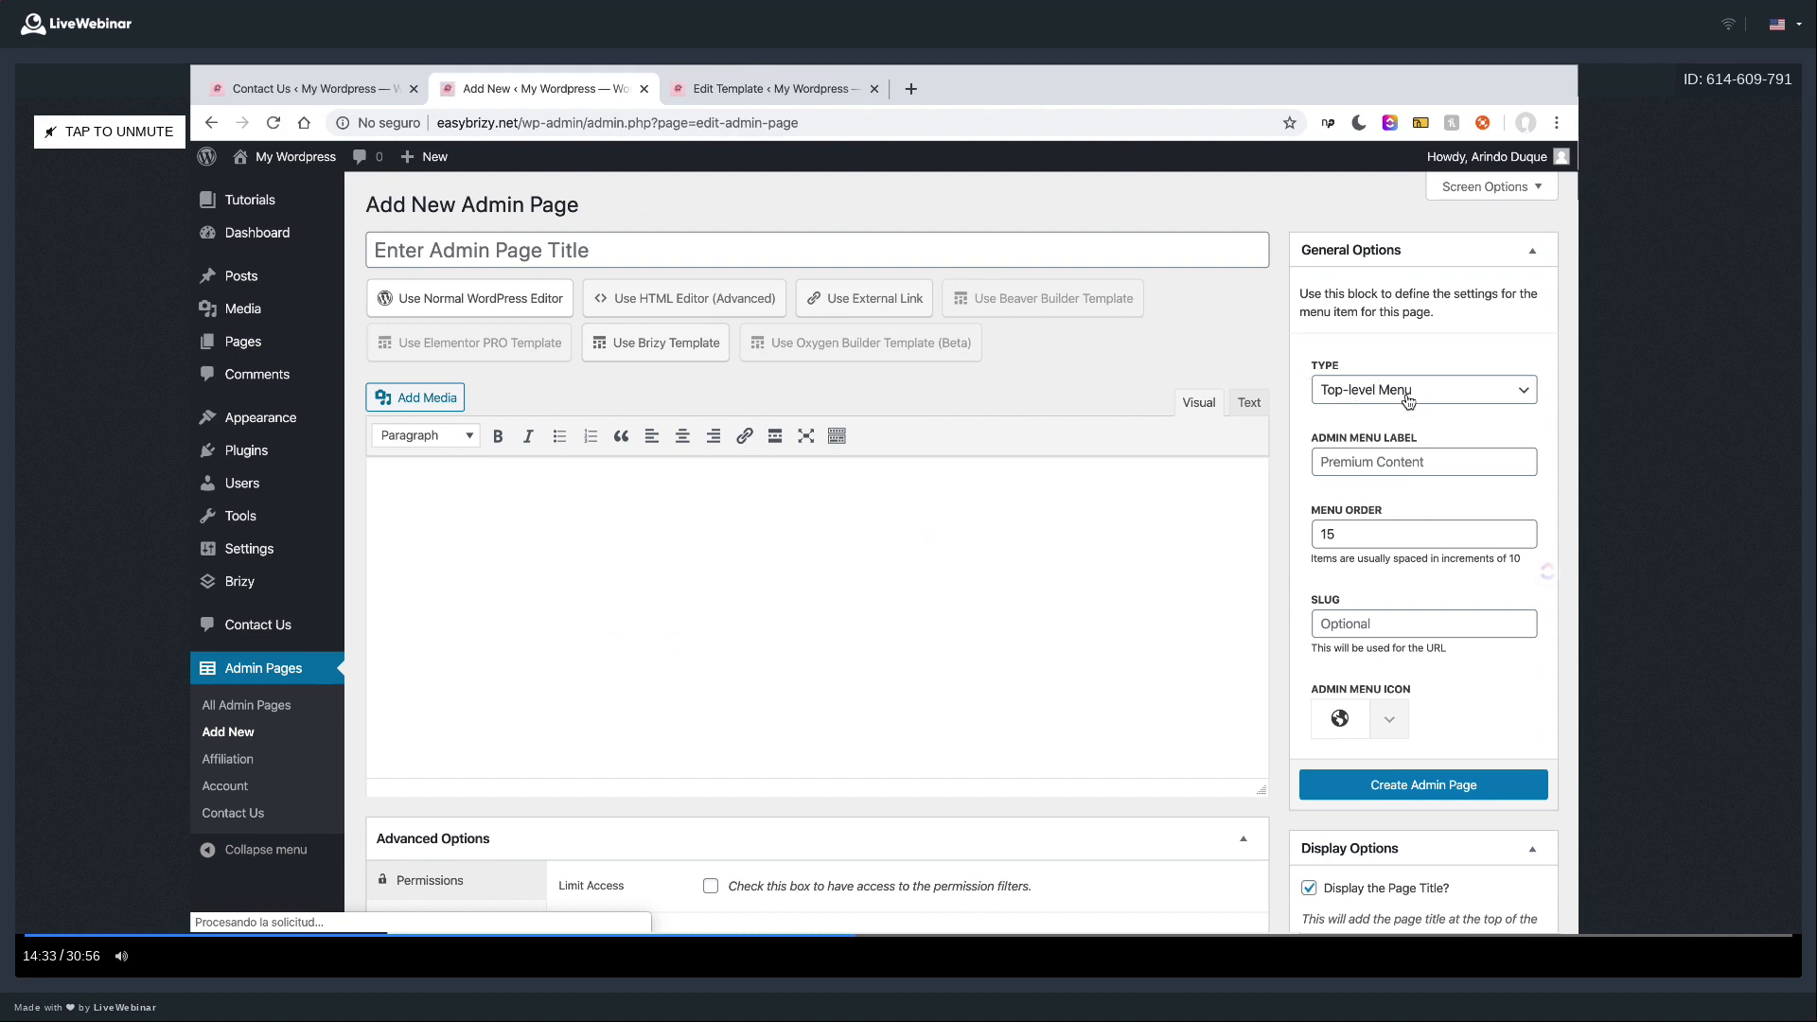
left_click(1408, 401)
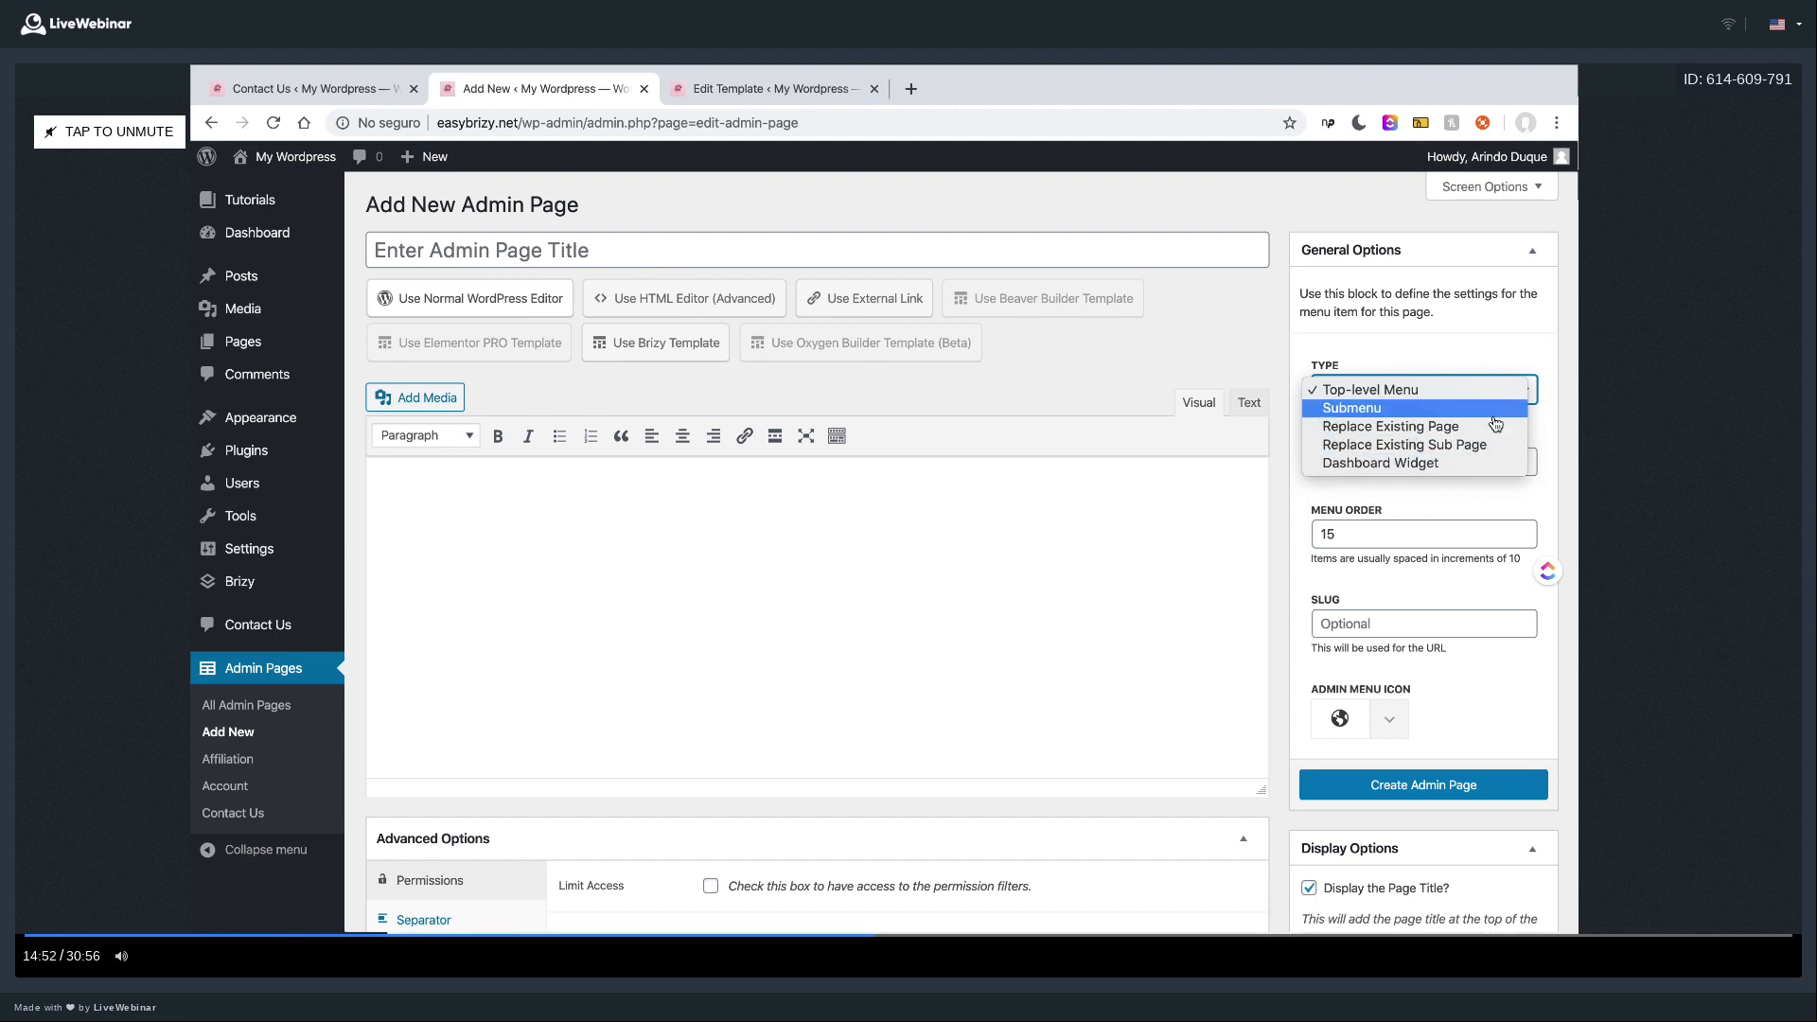
left_click(1198, 181)
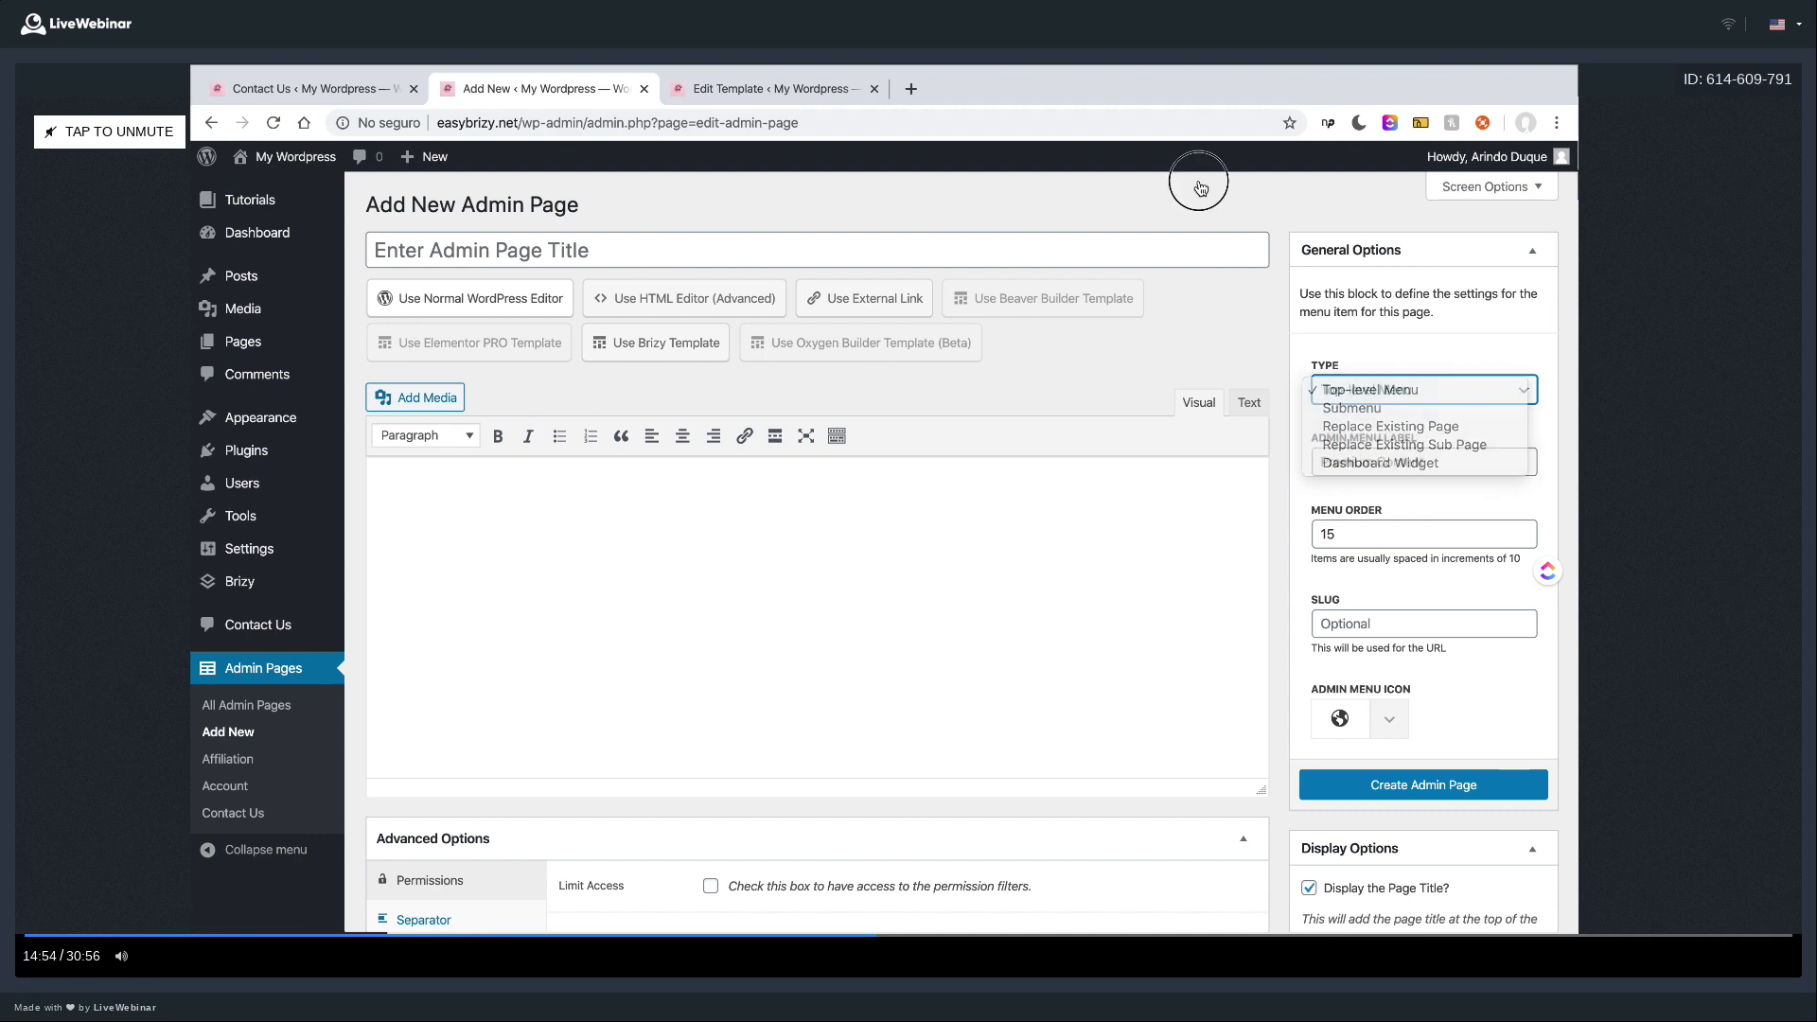
- Examine the General Settings page, including the WordPress and site address fields
left_click(285, 564)
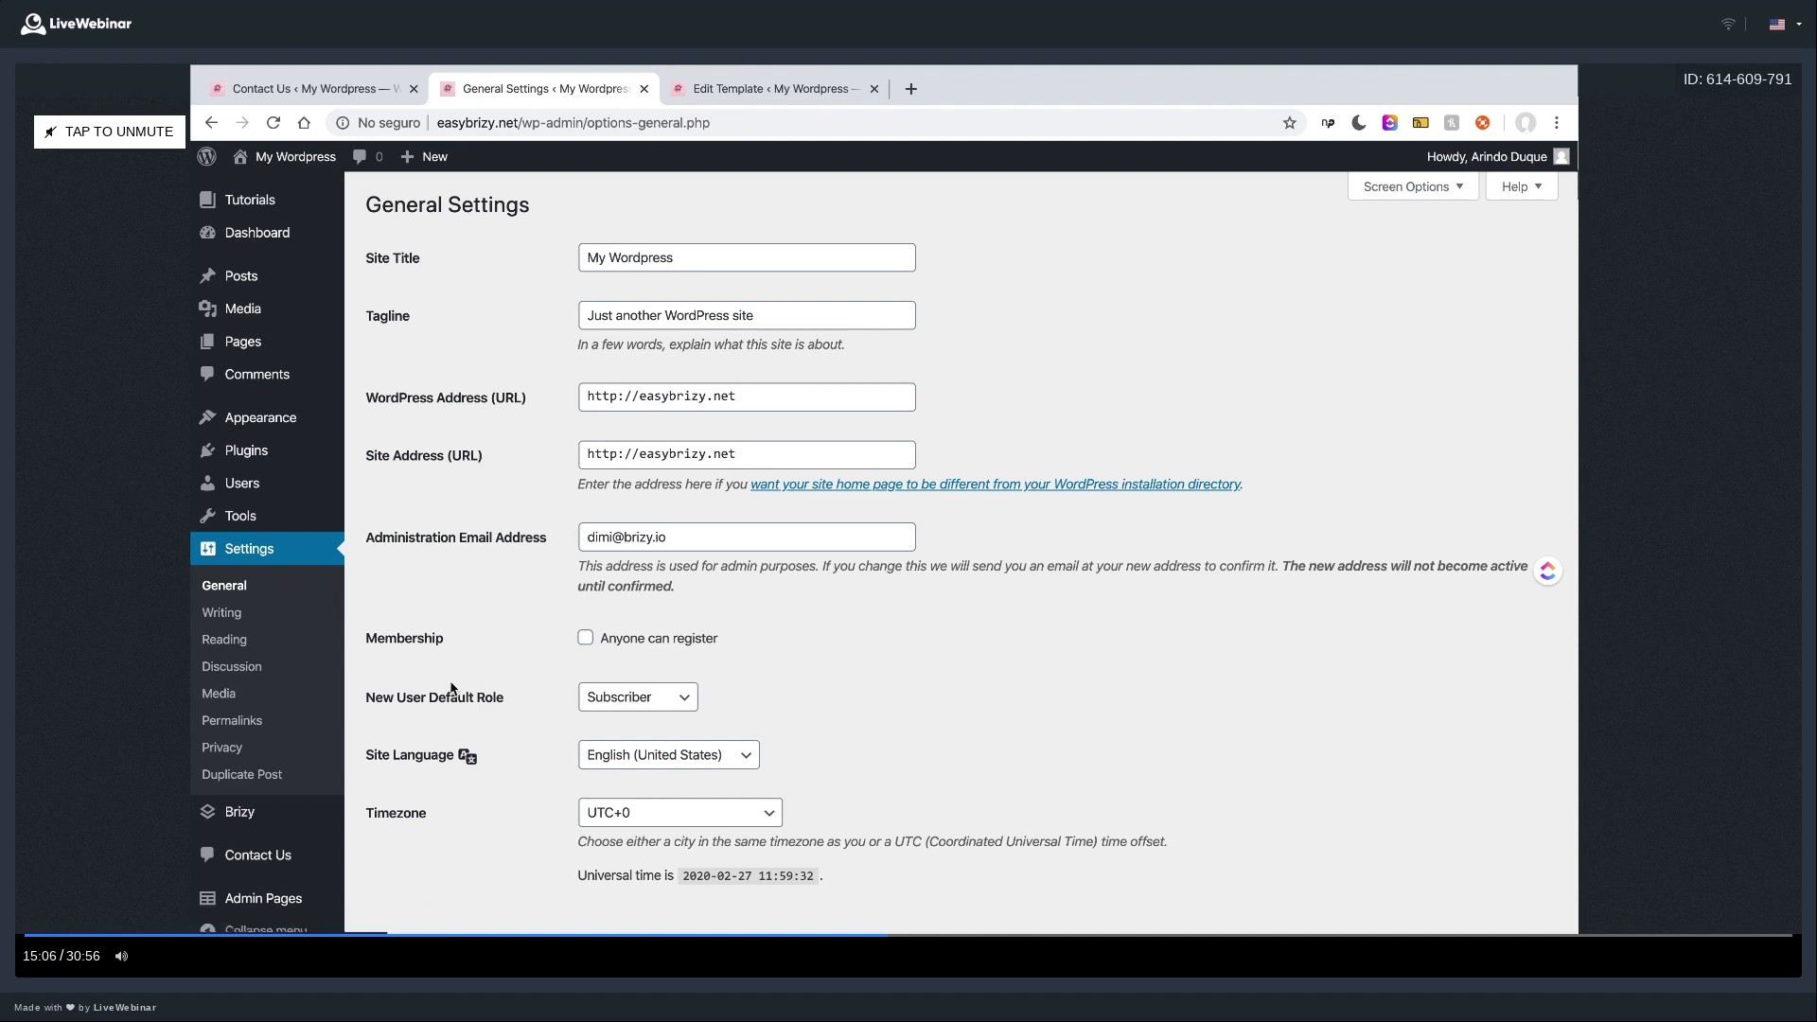
scroll(451, 688, "down", 7)
scroll(452, 689, "up", 3)
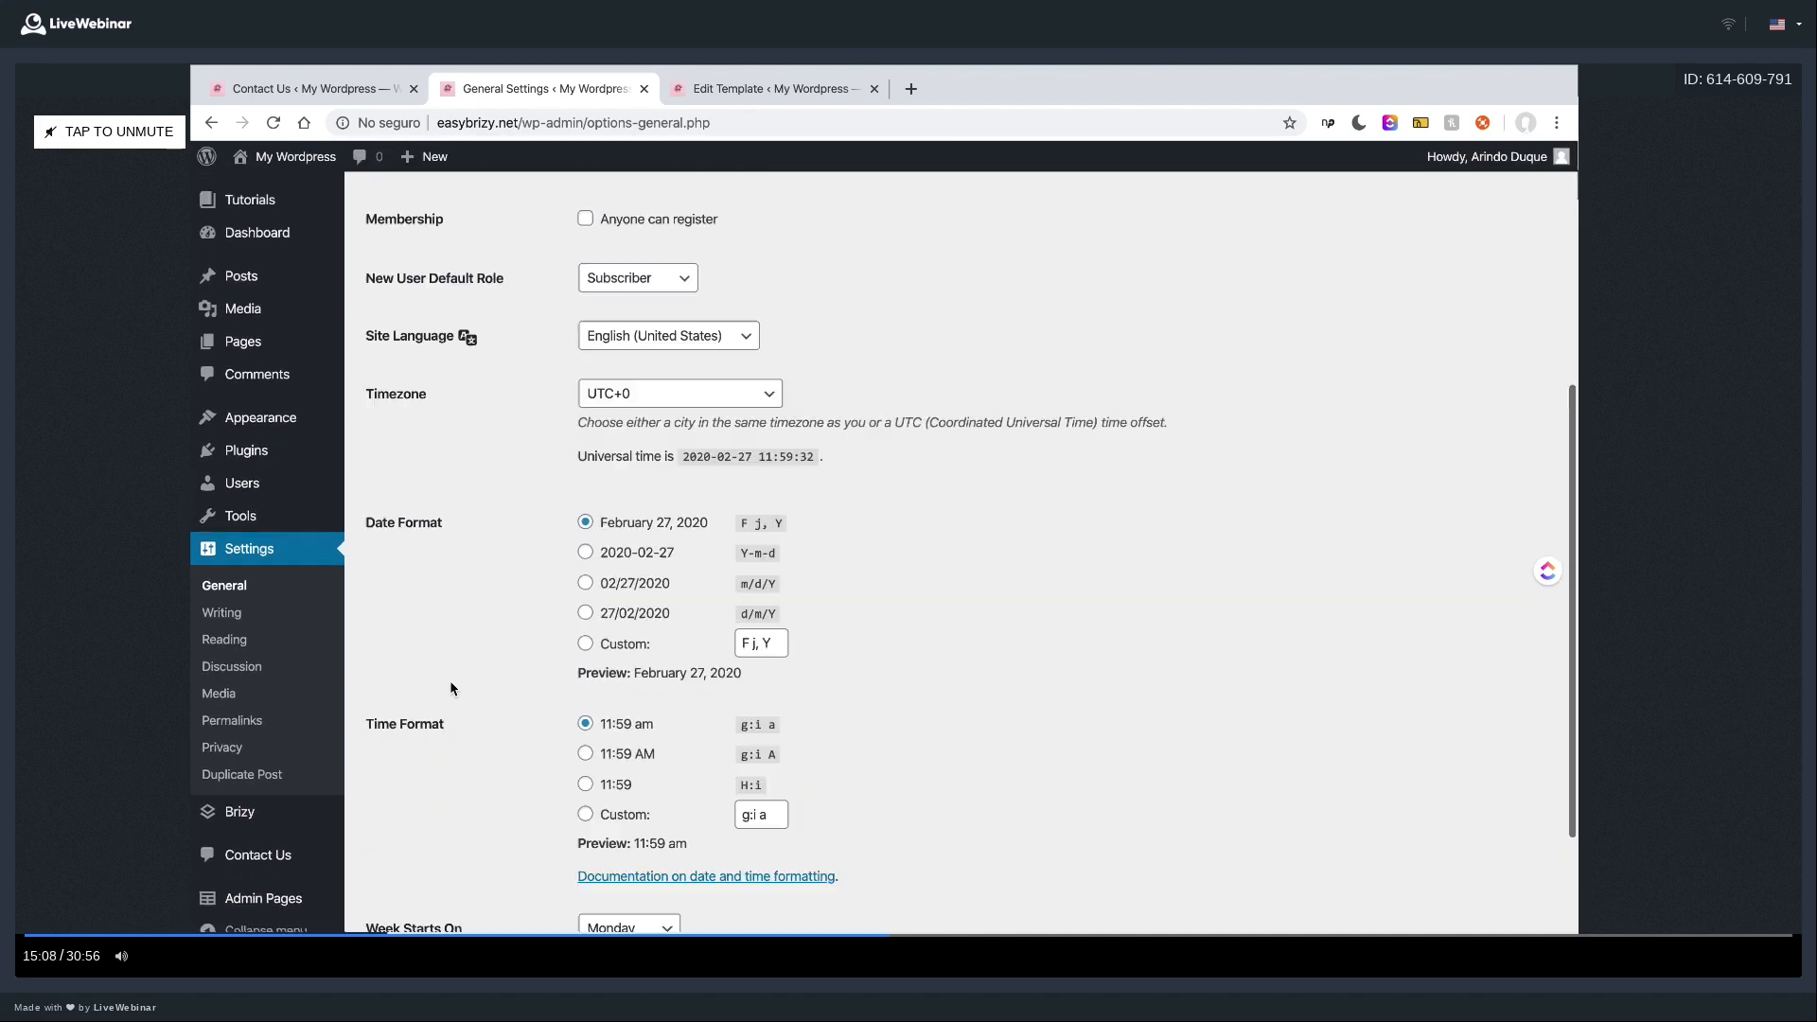
scroll(452, 688, "up", 5)
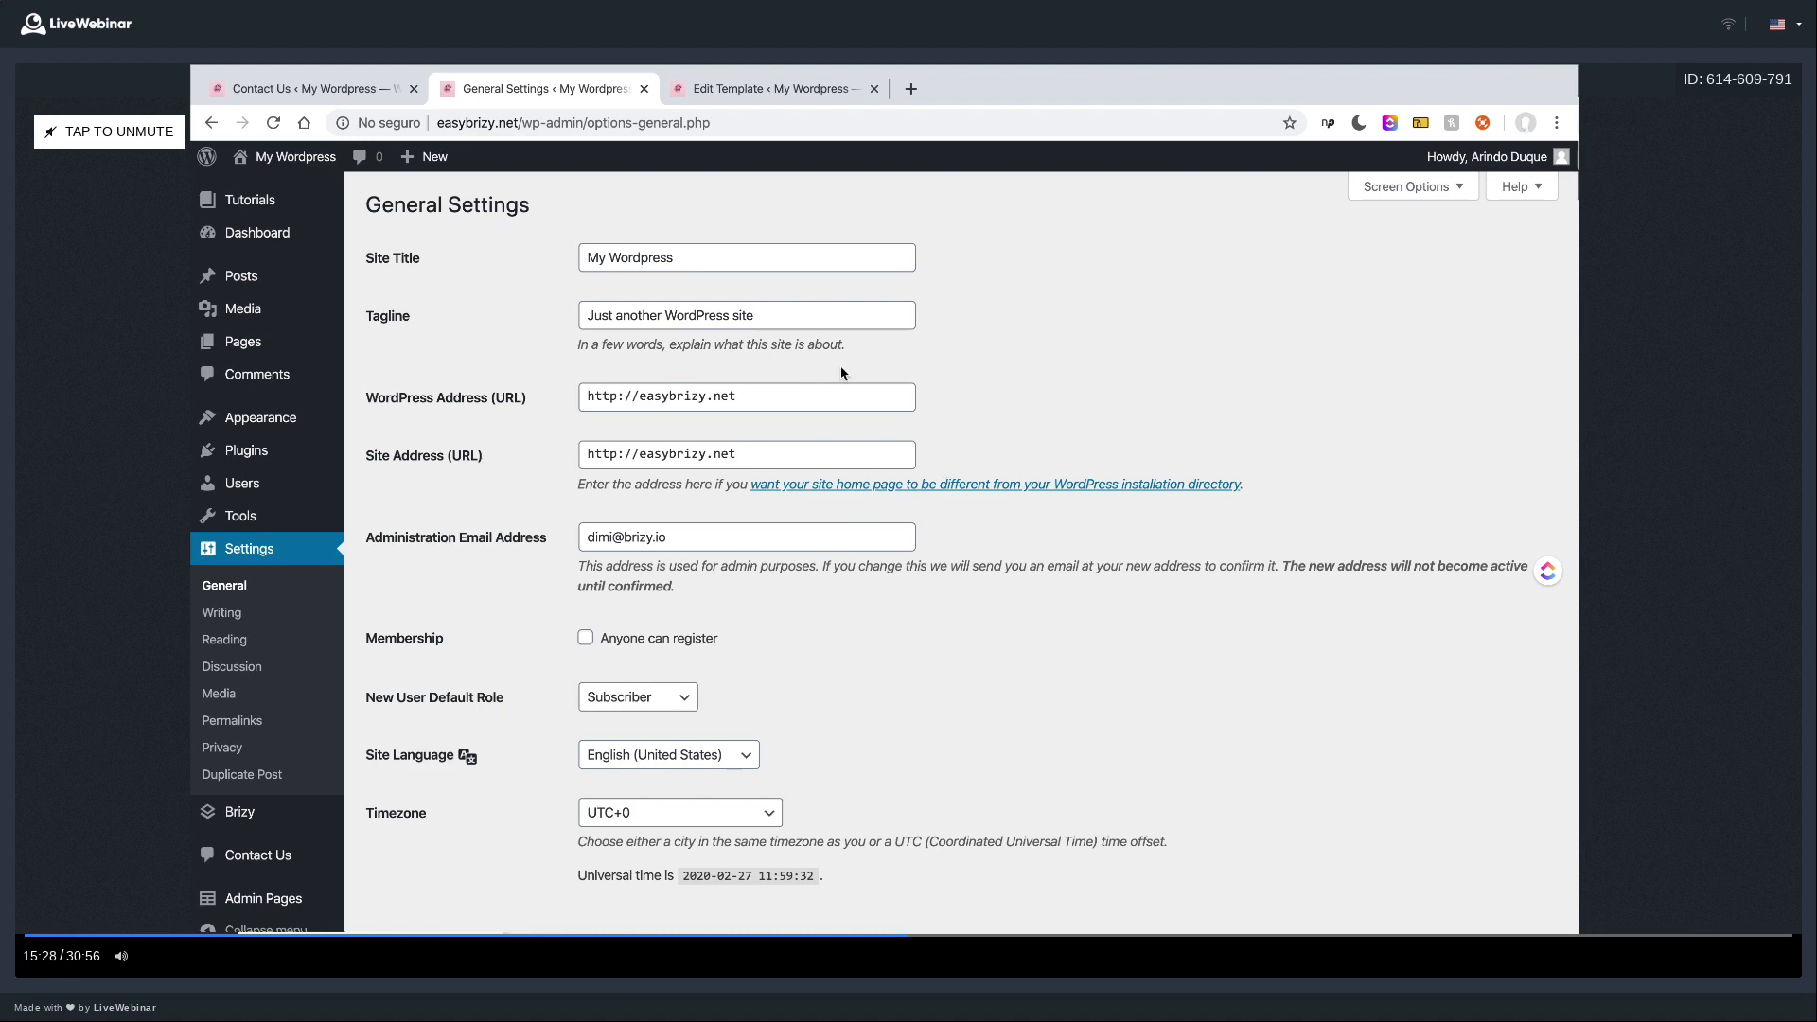
left_click(801, 402)
left_click(768, 451)
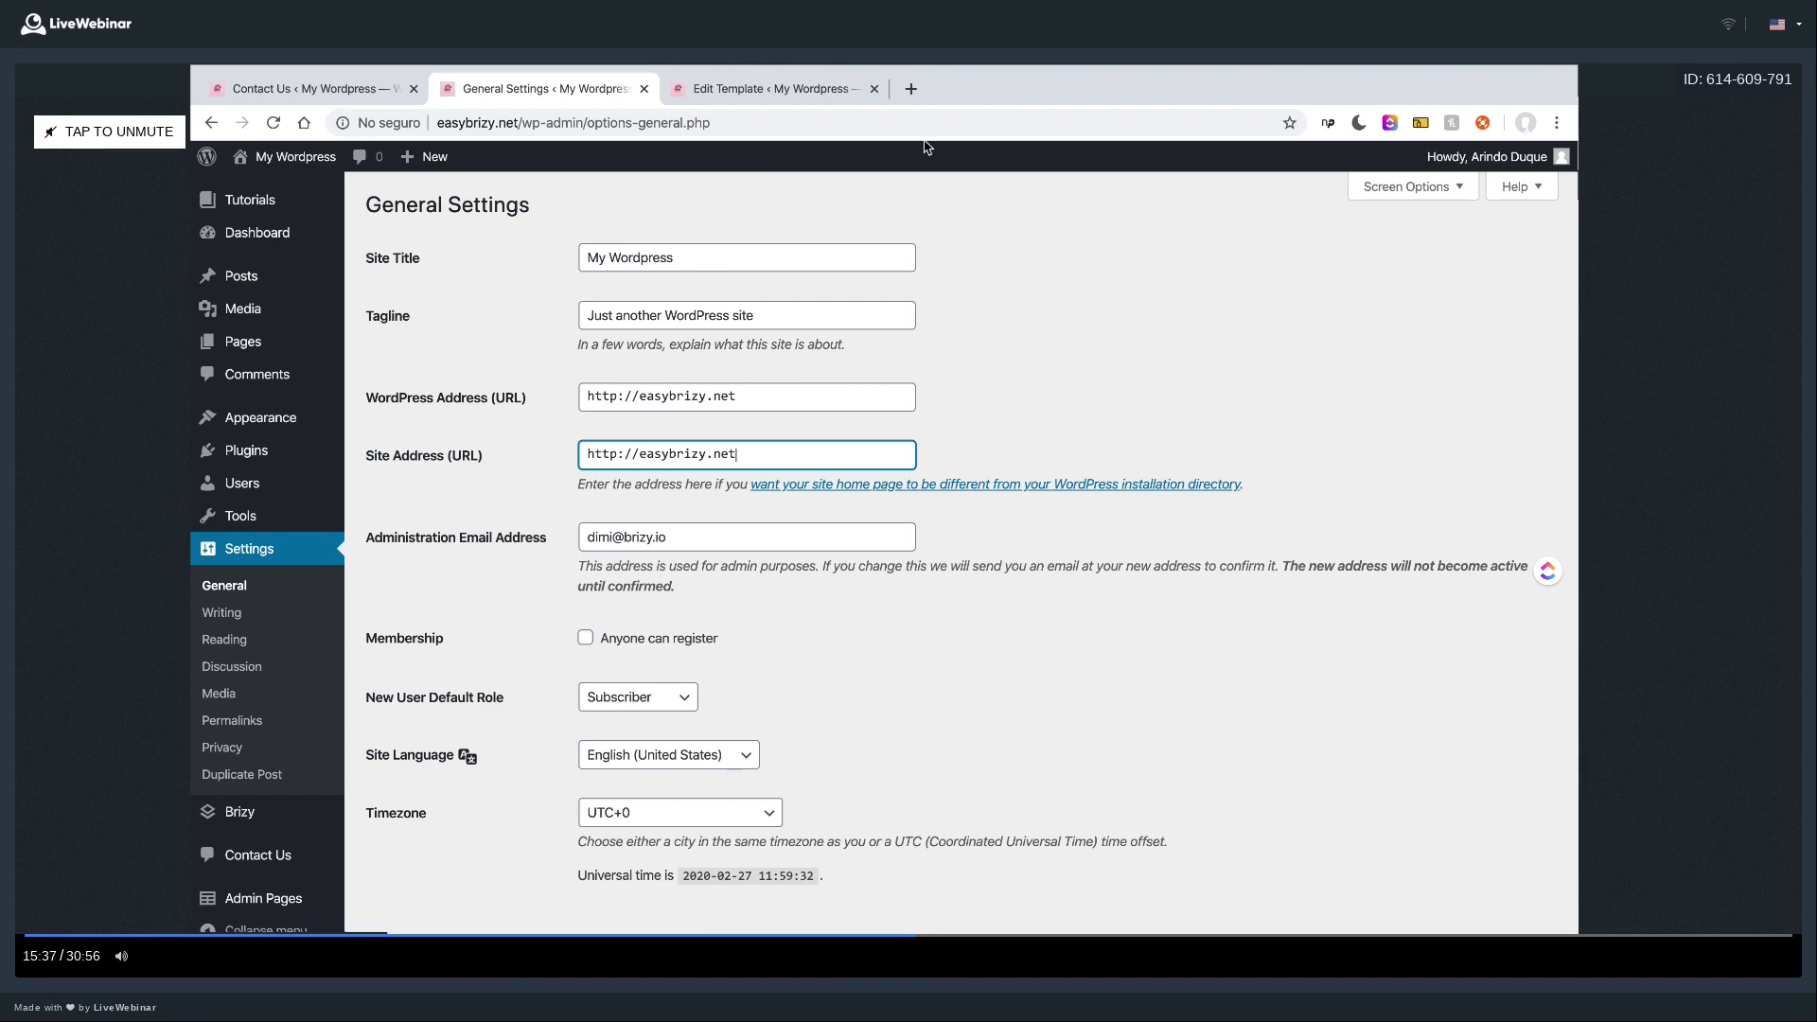
- Create a new Brizy template titled "Settings Page" and publish it
left_click(247, 821)
left_click(410, 716)
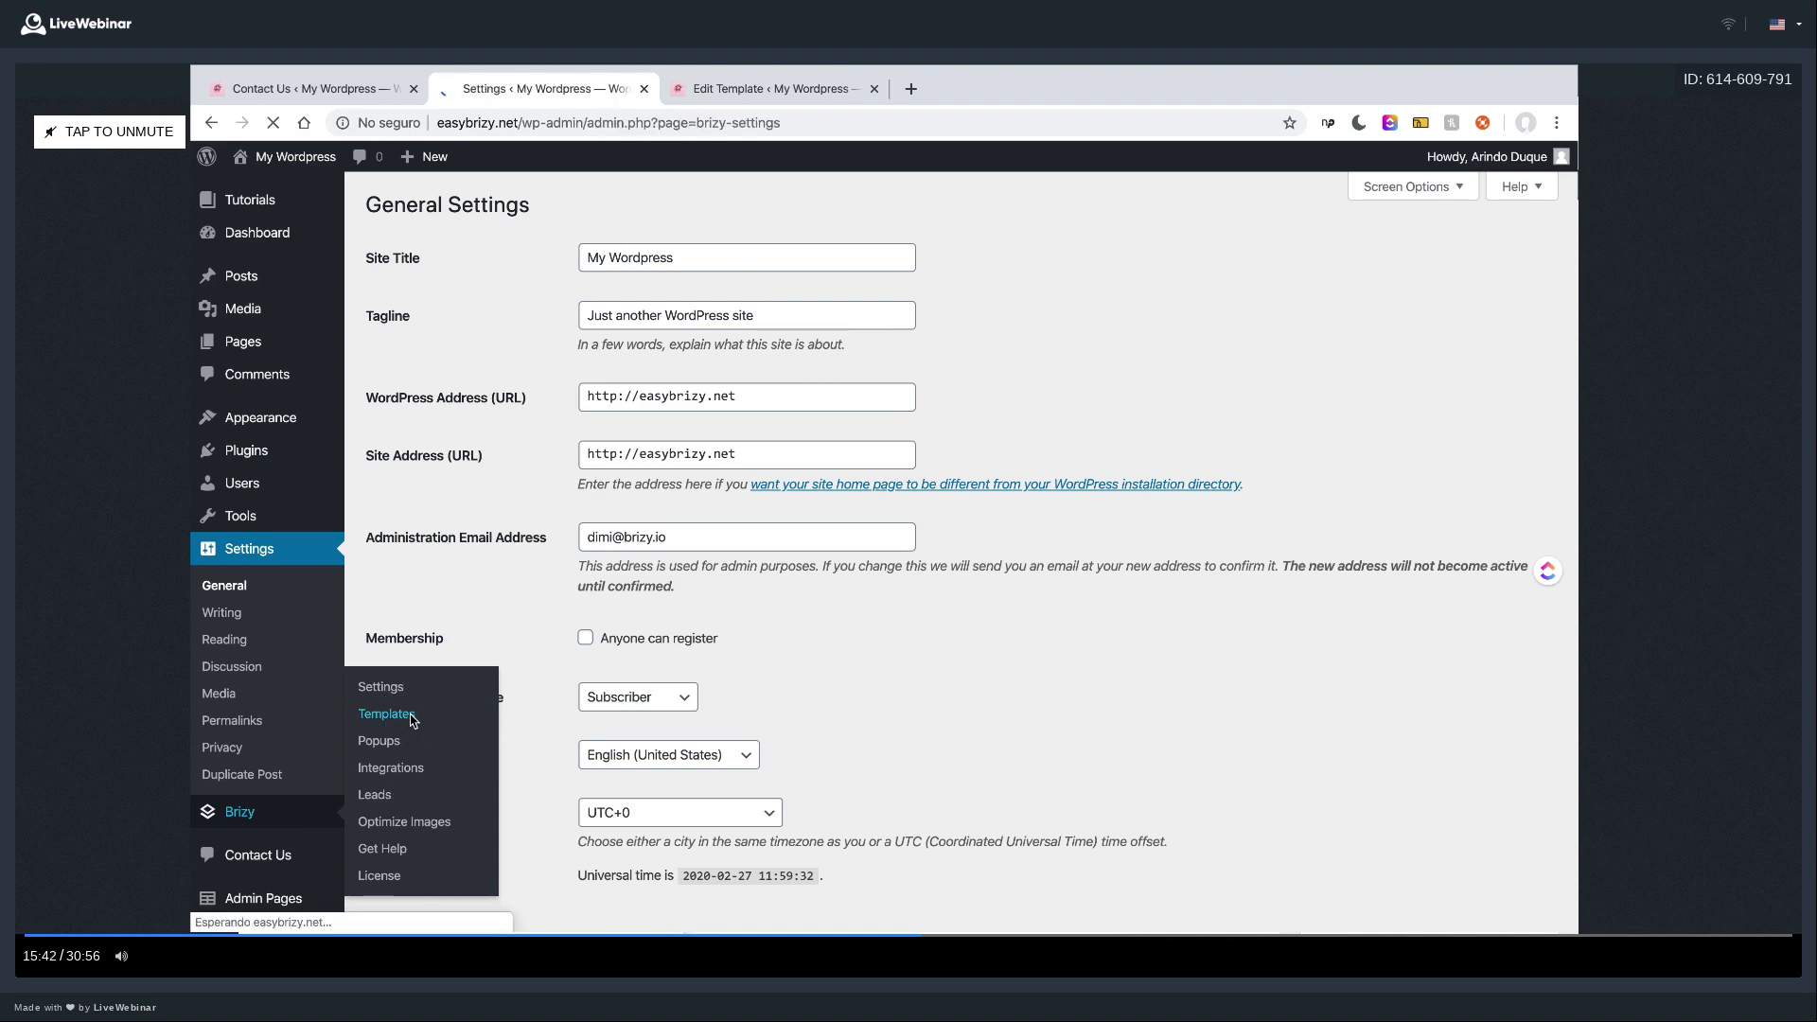
left_click(263, 647)
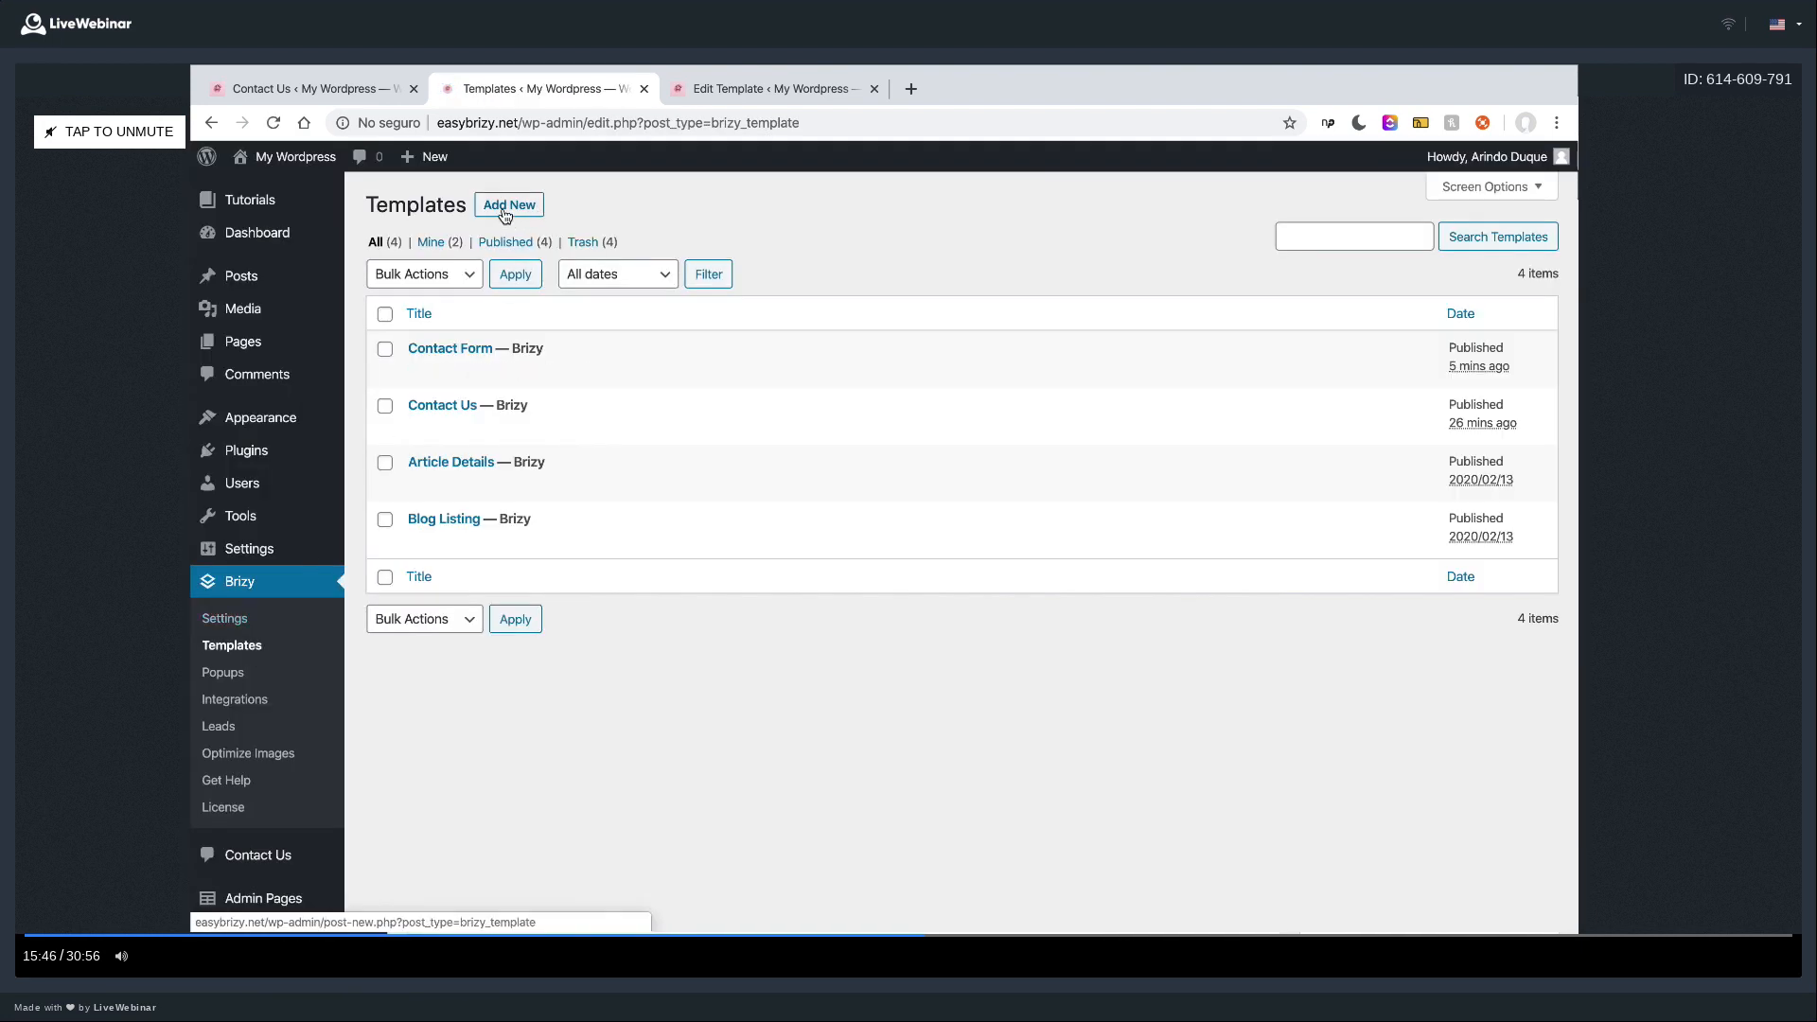
left_click(507, 206)
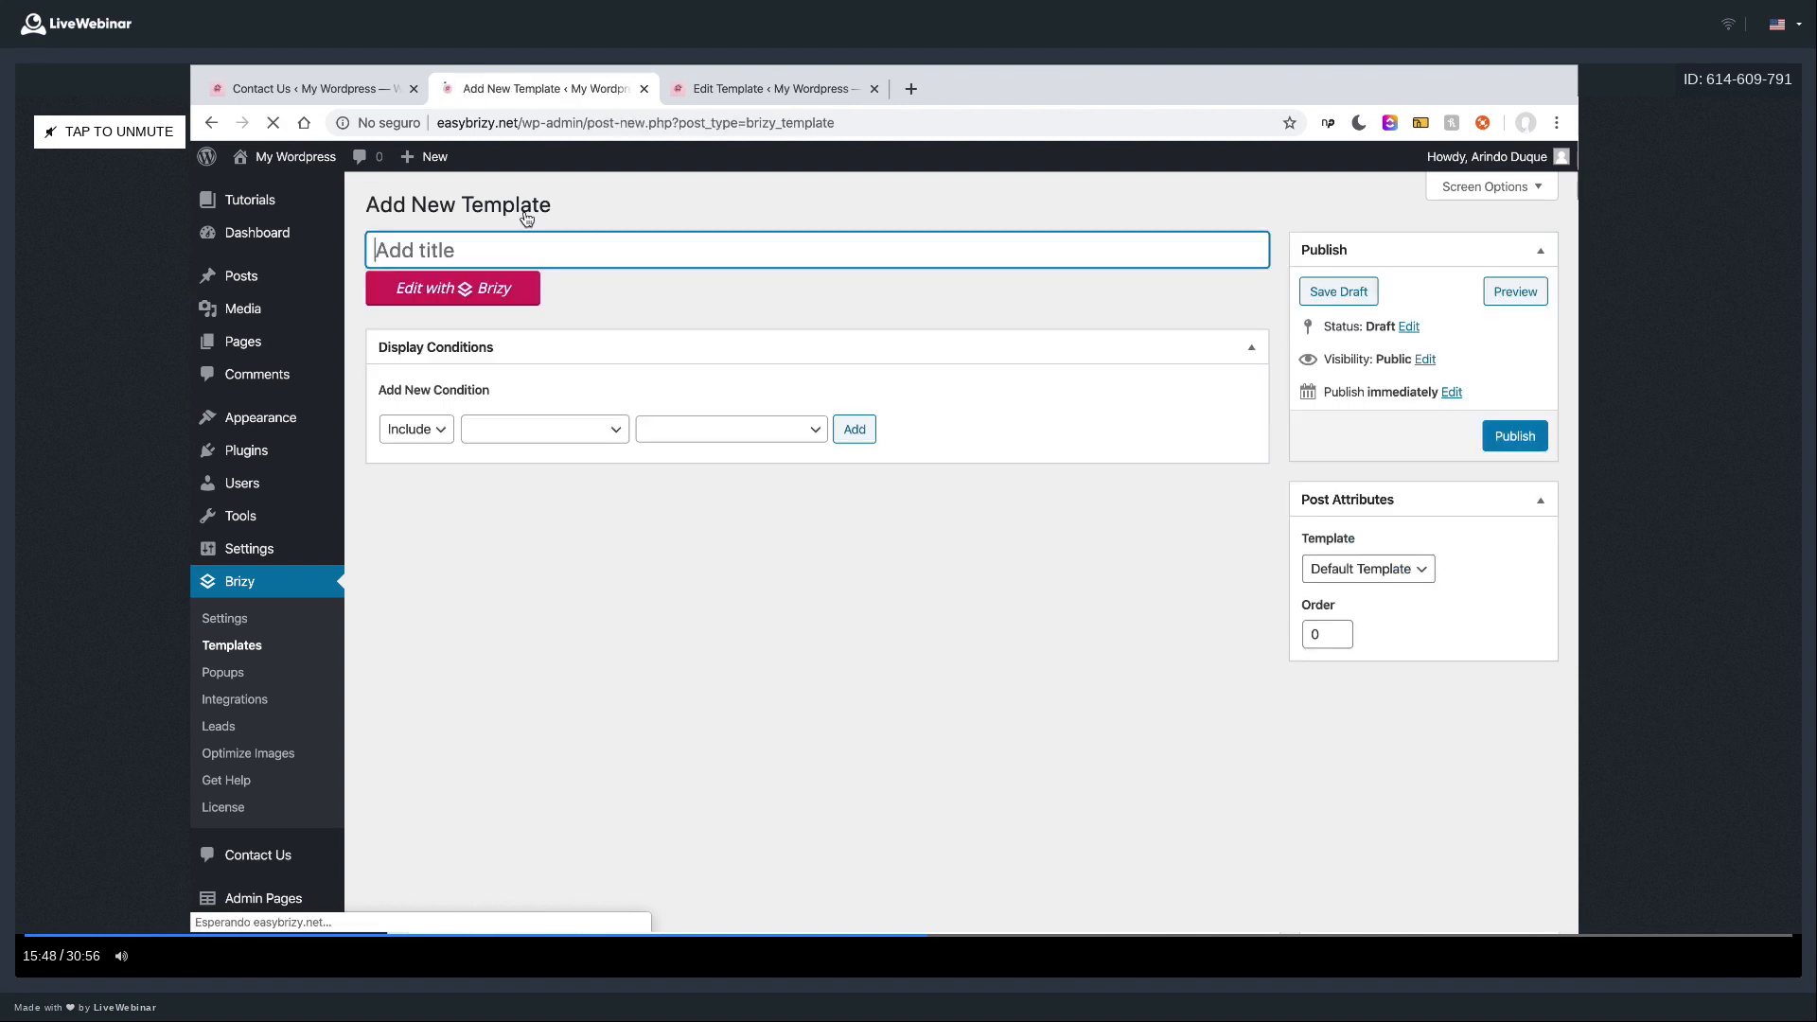
type("Settings Page")
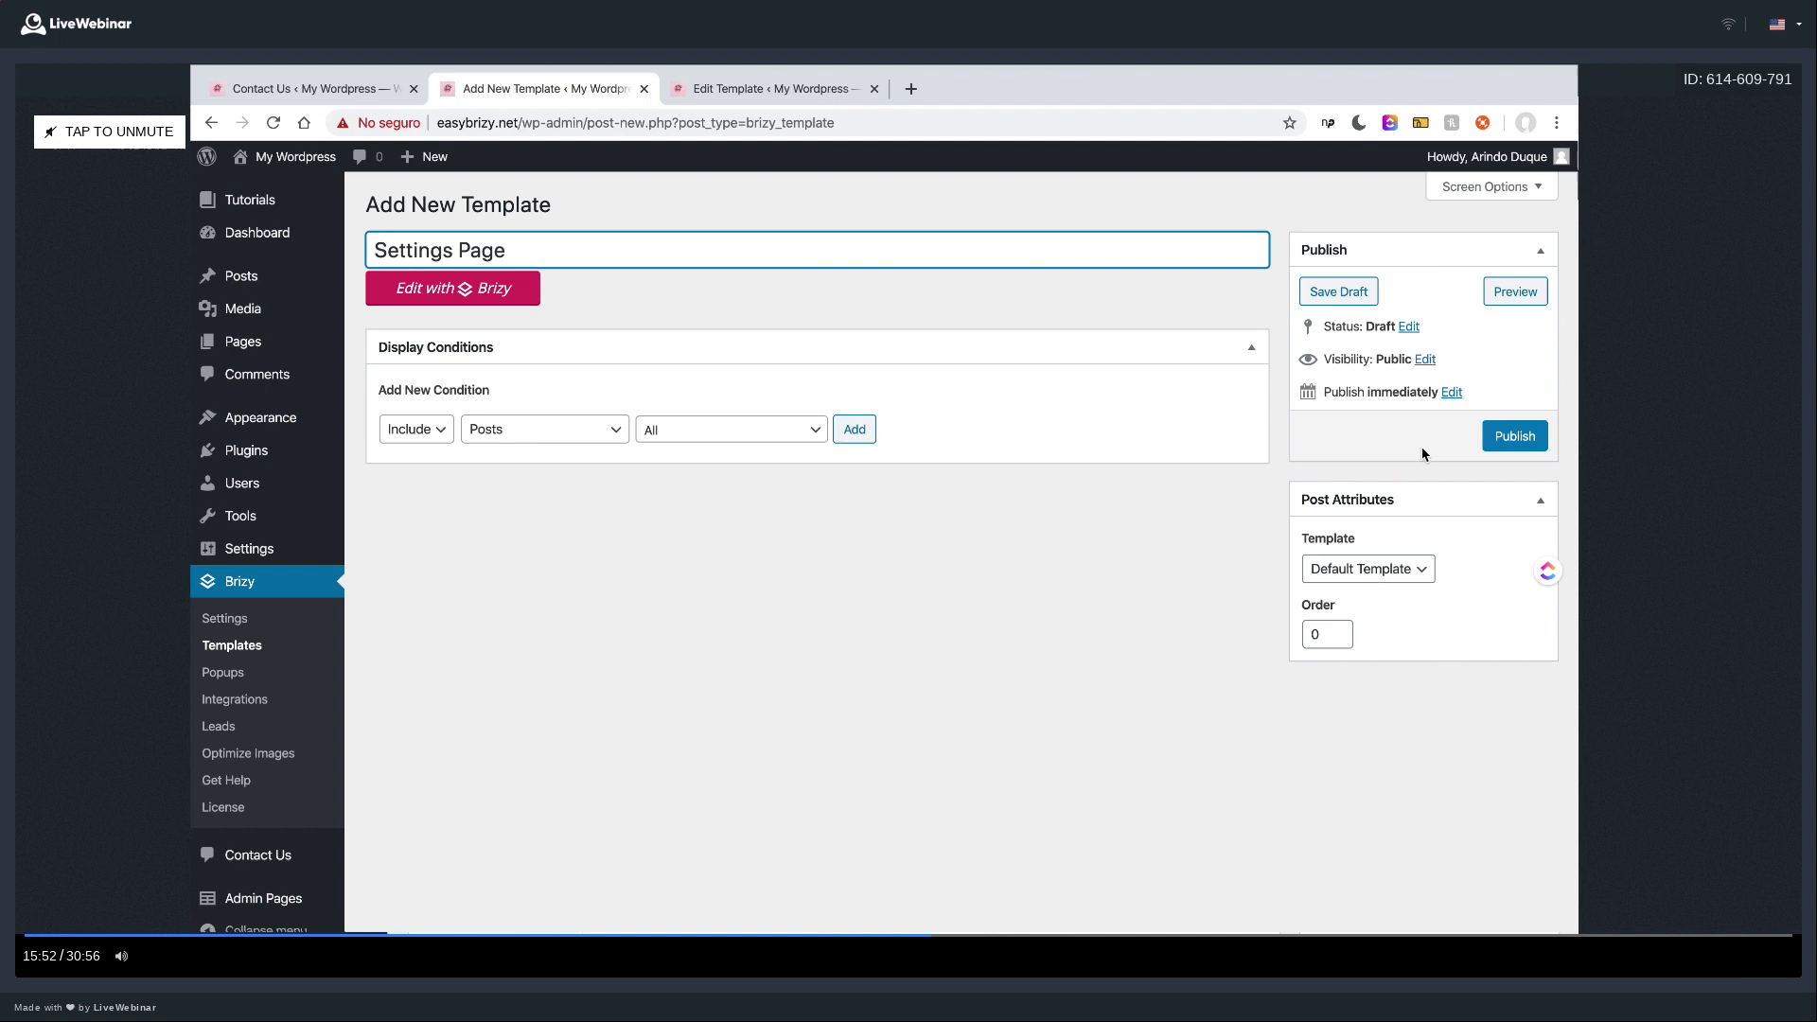
left_click(1513, 436)
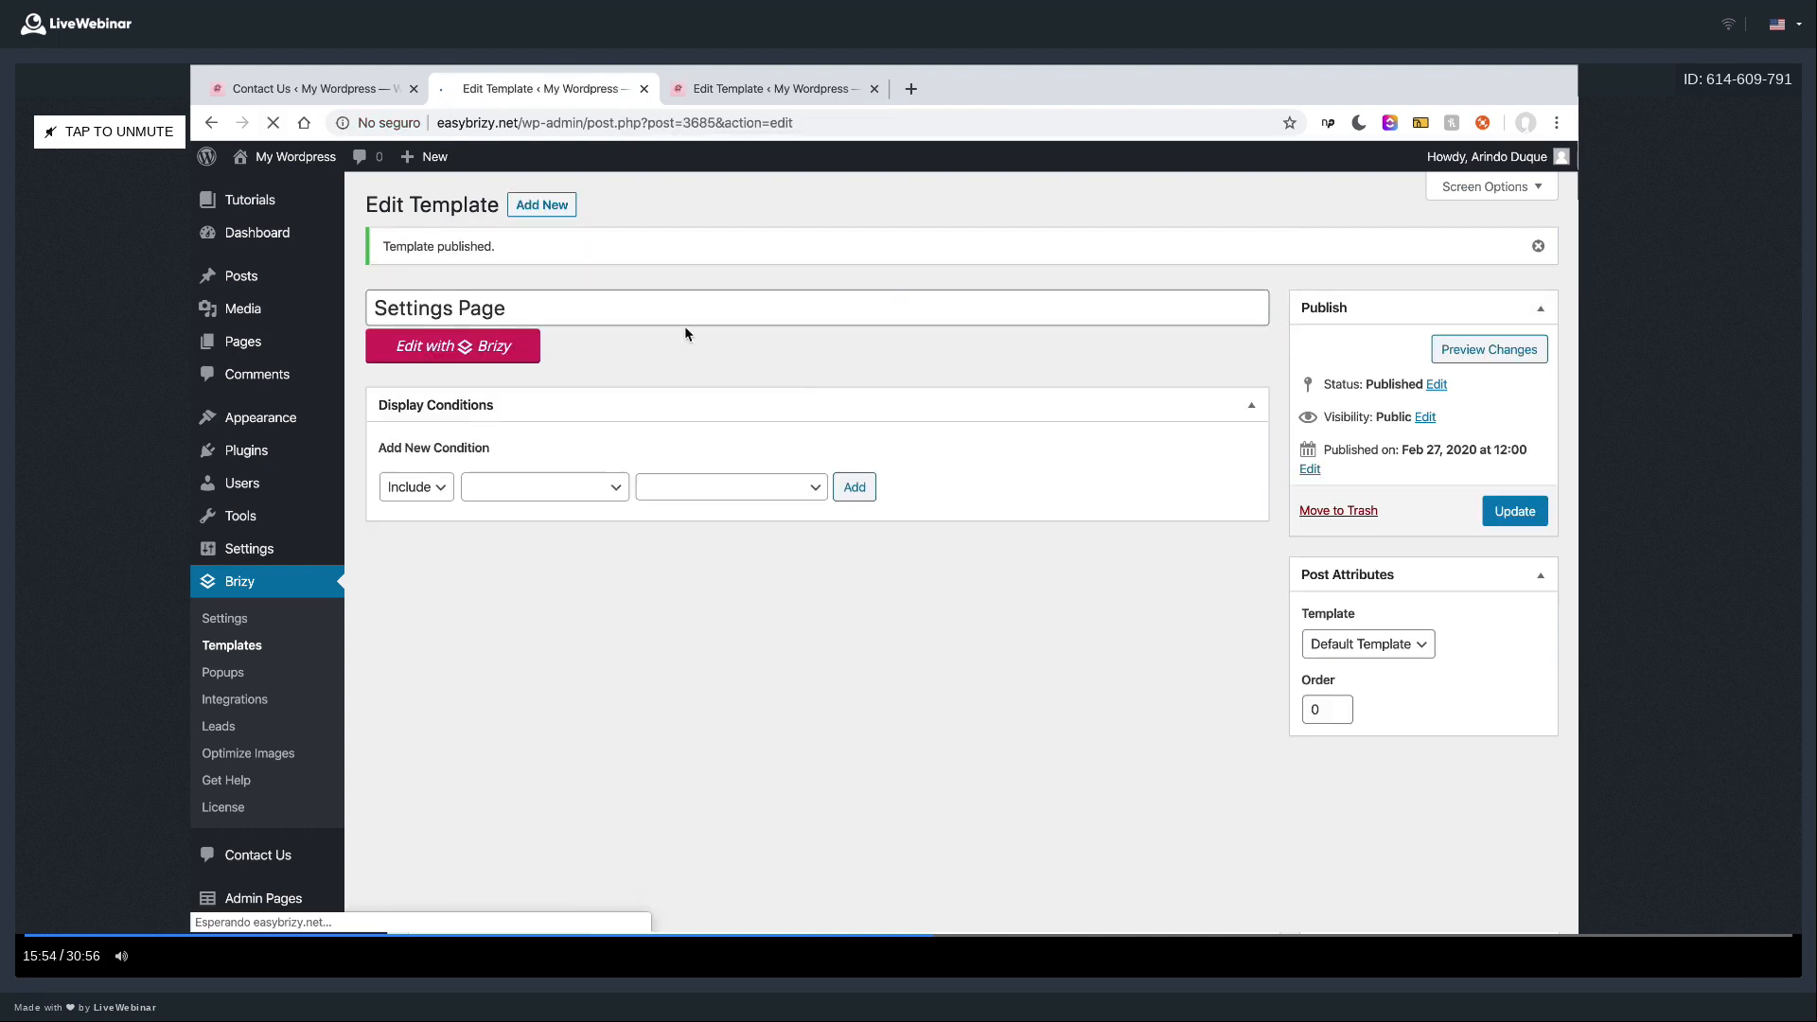
- Start a new admin page of type Replace Existing Page that replaces all content of the Settings page
left_click(269, 907)
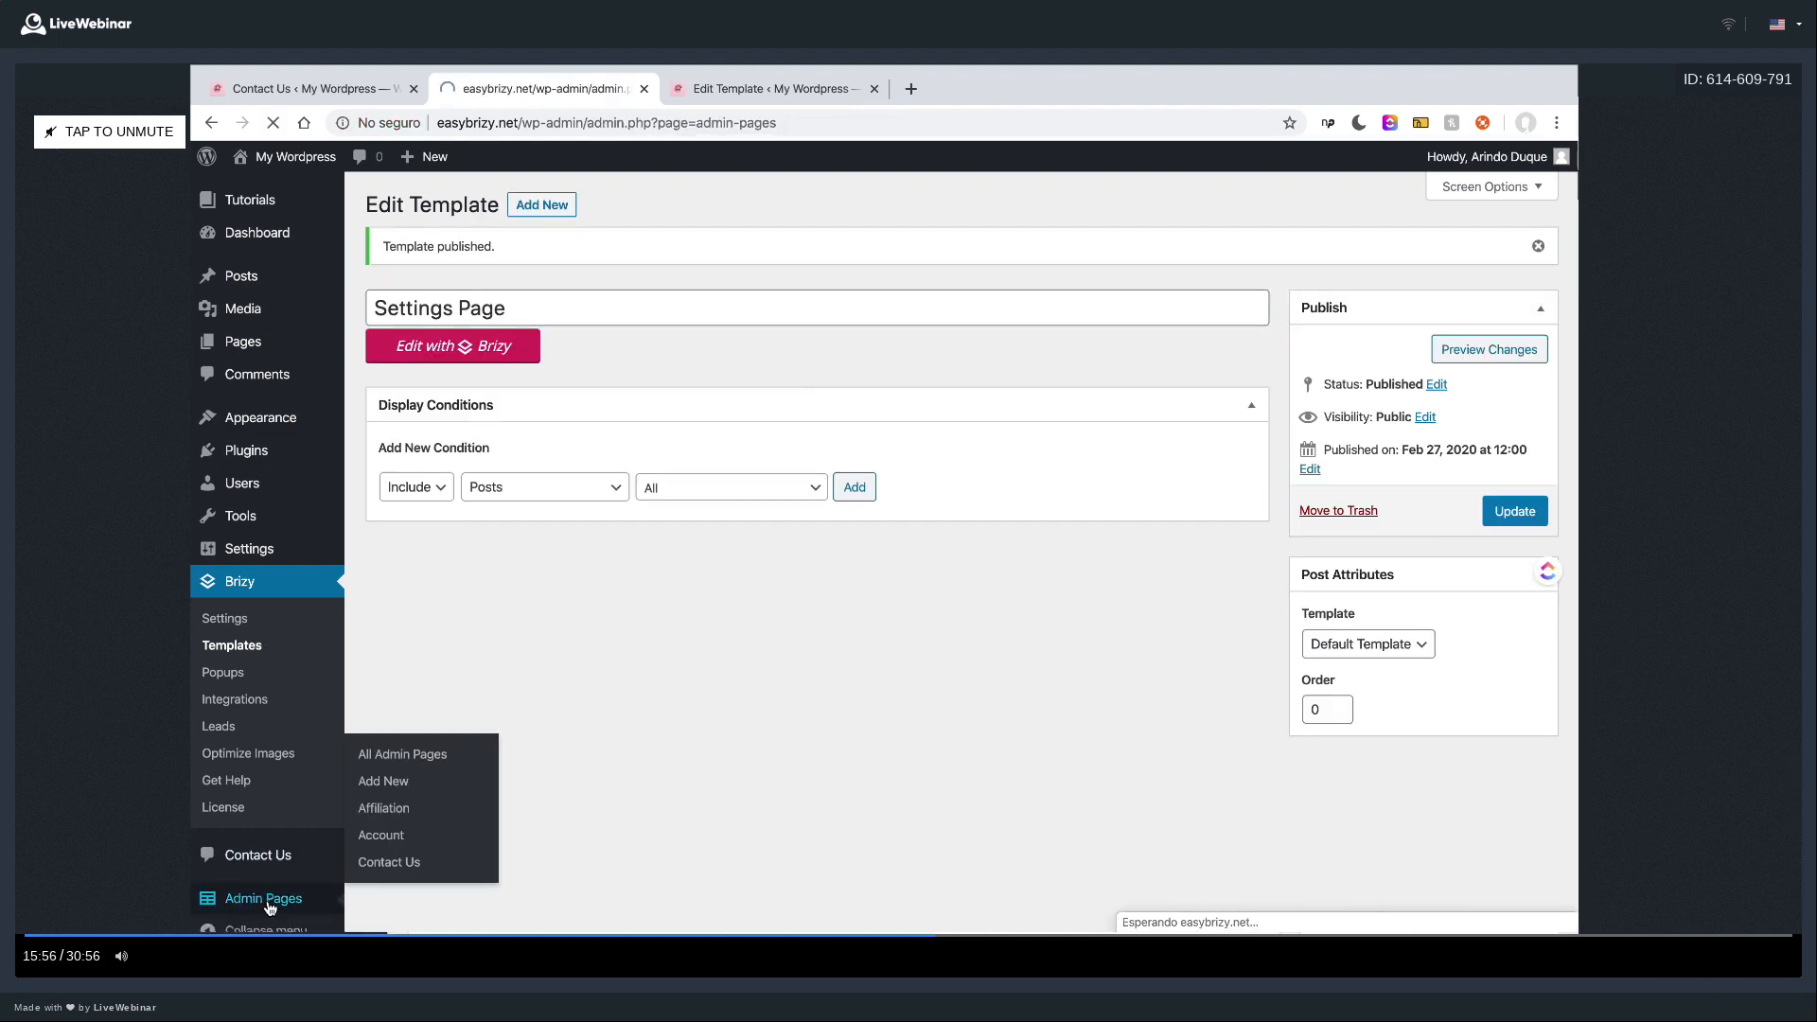
left_click(577, 209)
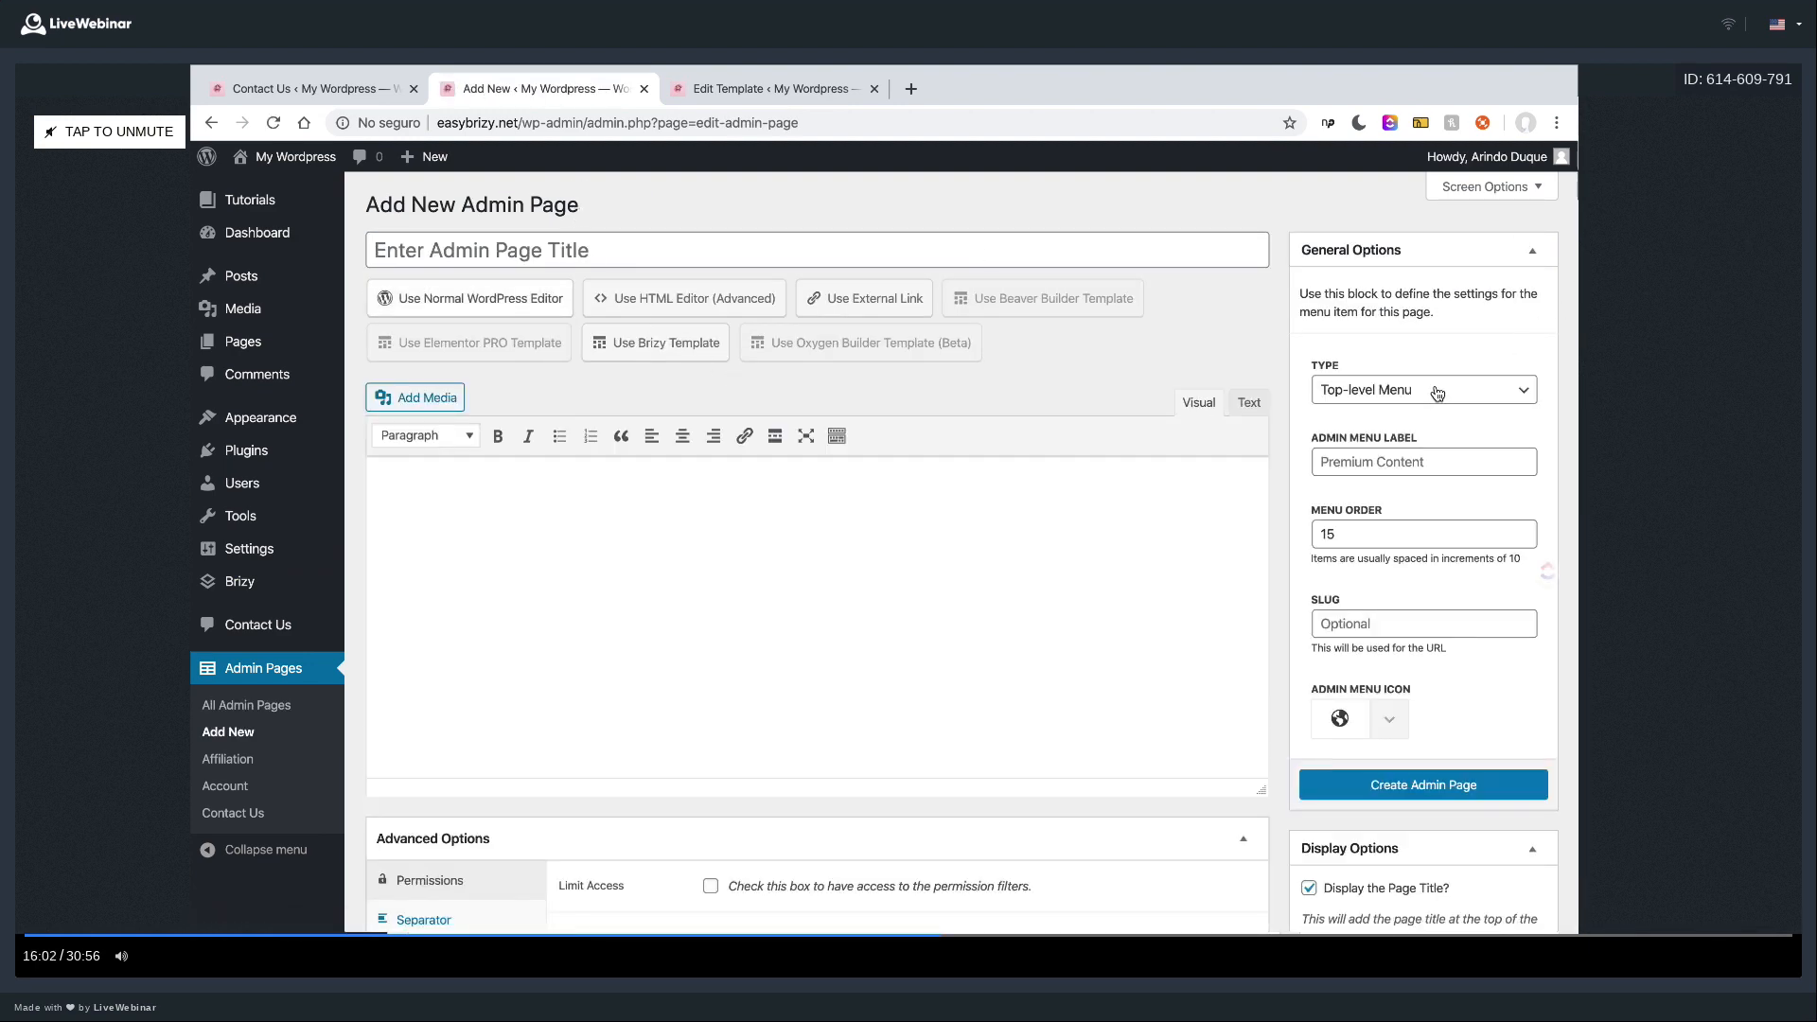
left_click(1438, 392)
left_click(1425, 428)
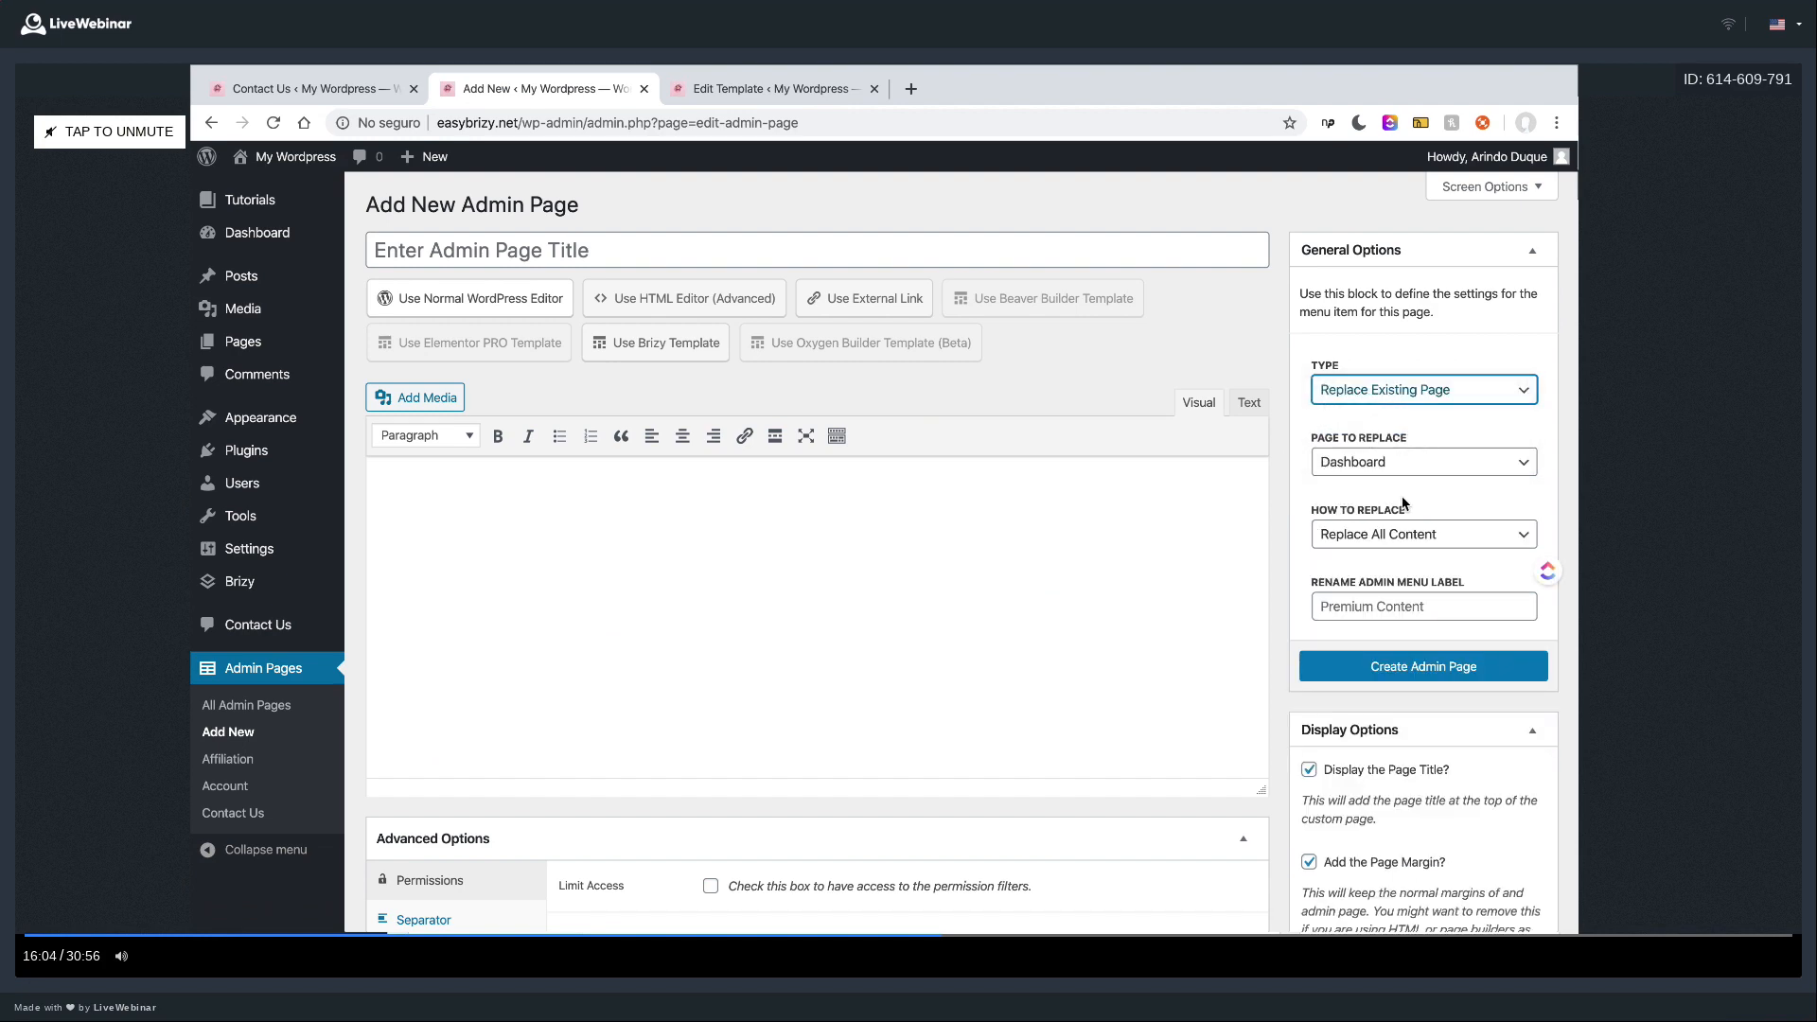
left_click(1482, 469)
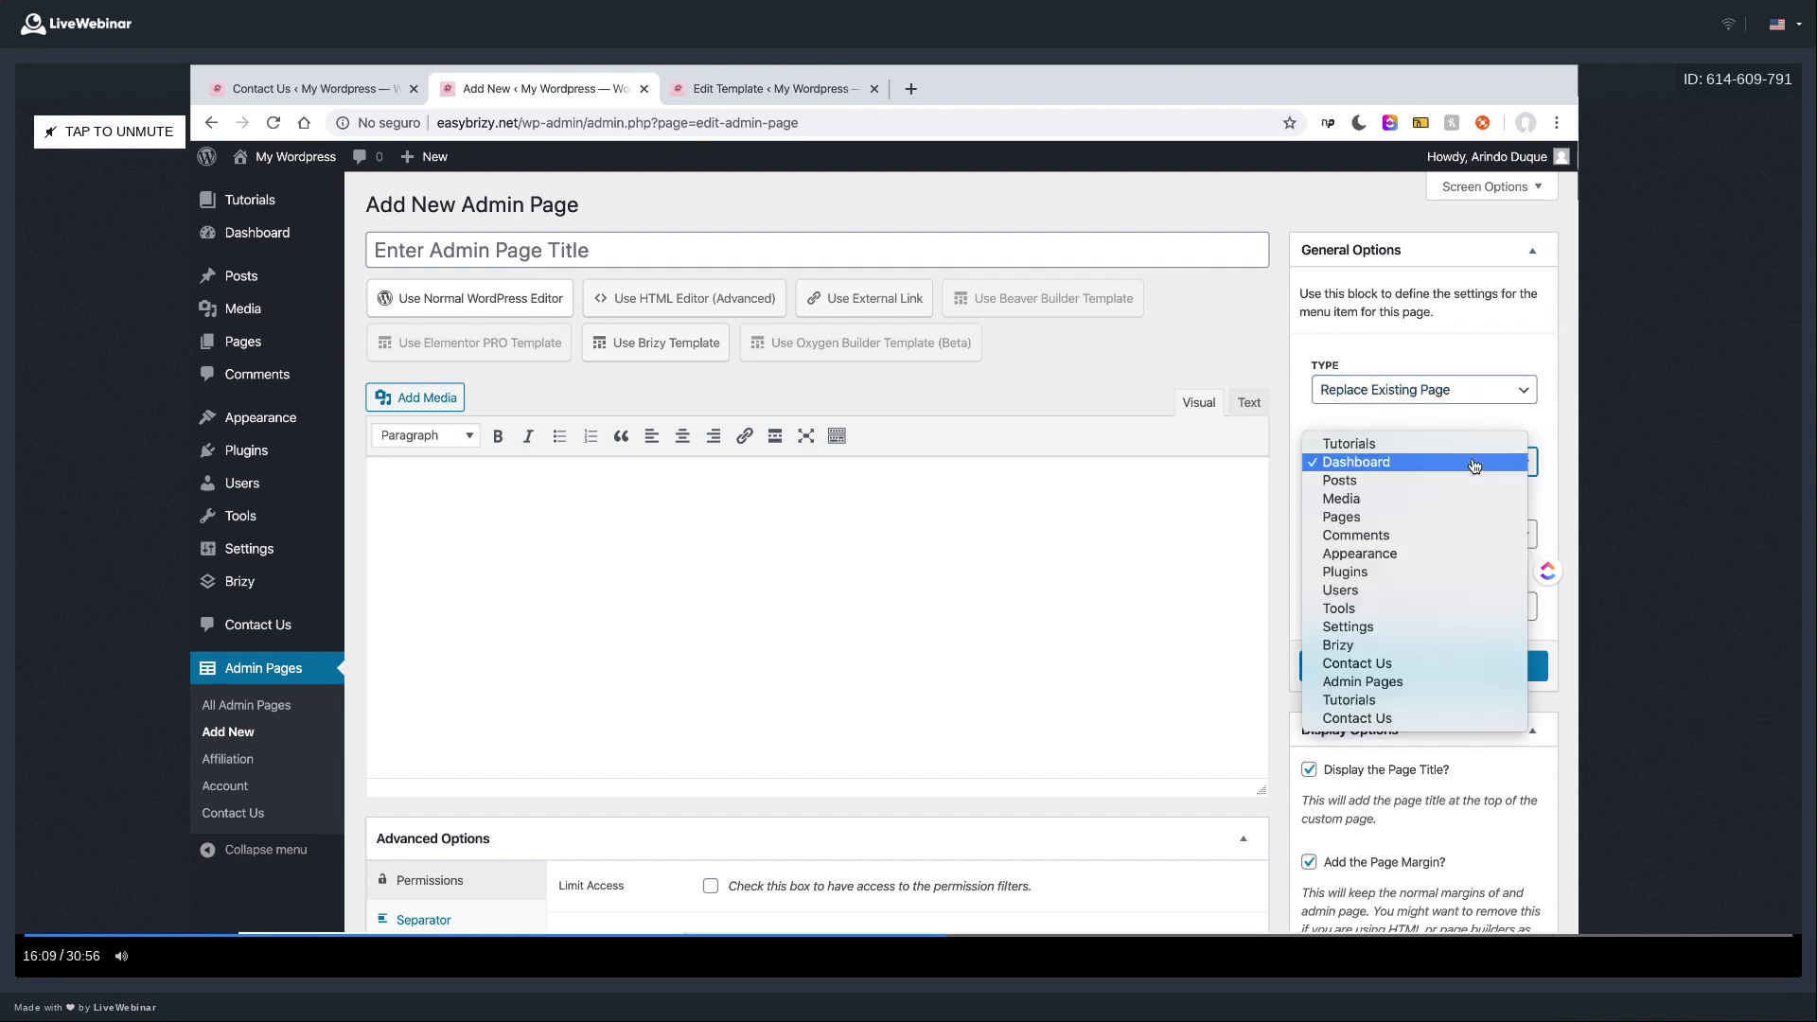
left_click(1401, 627)
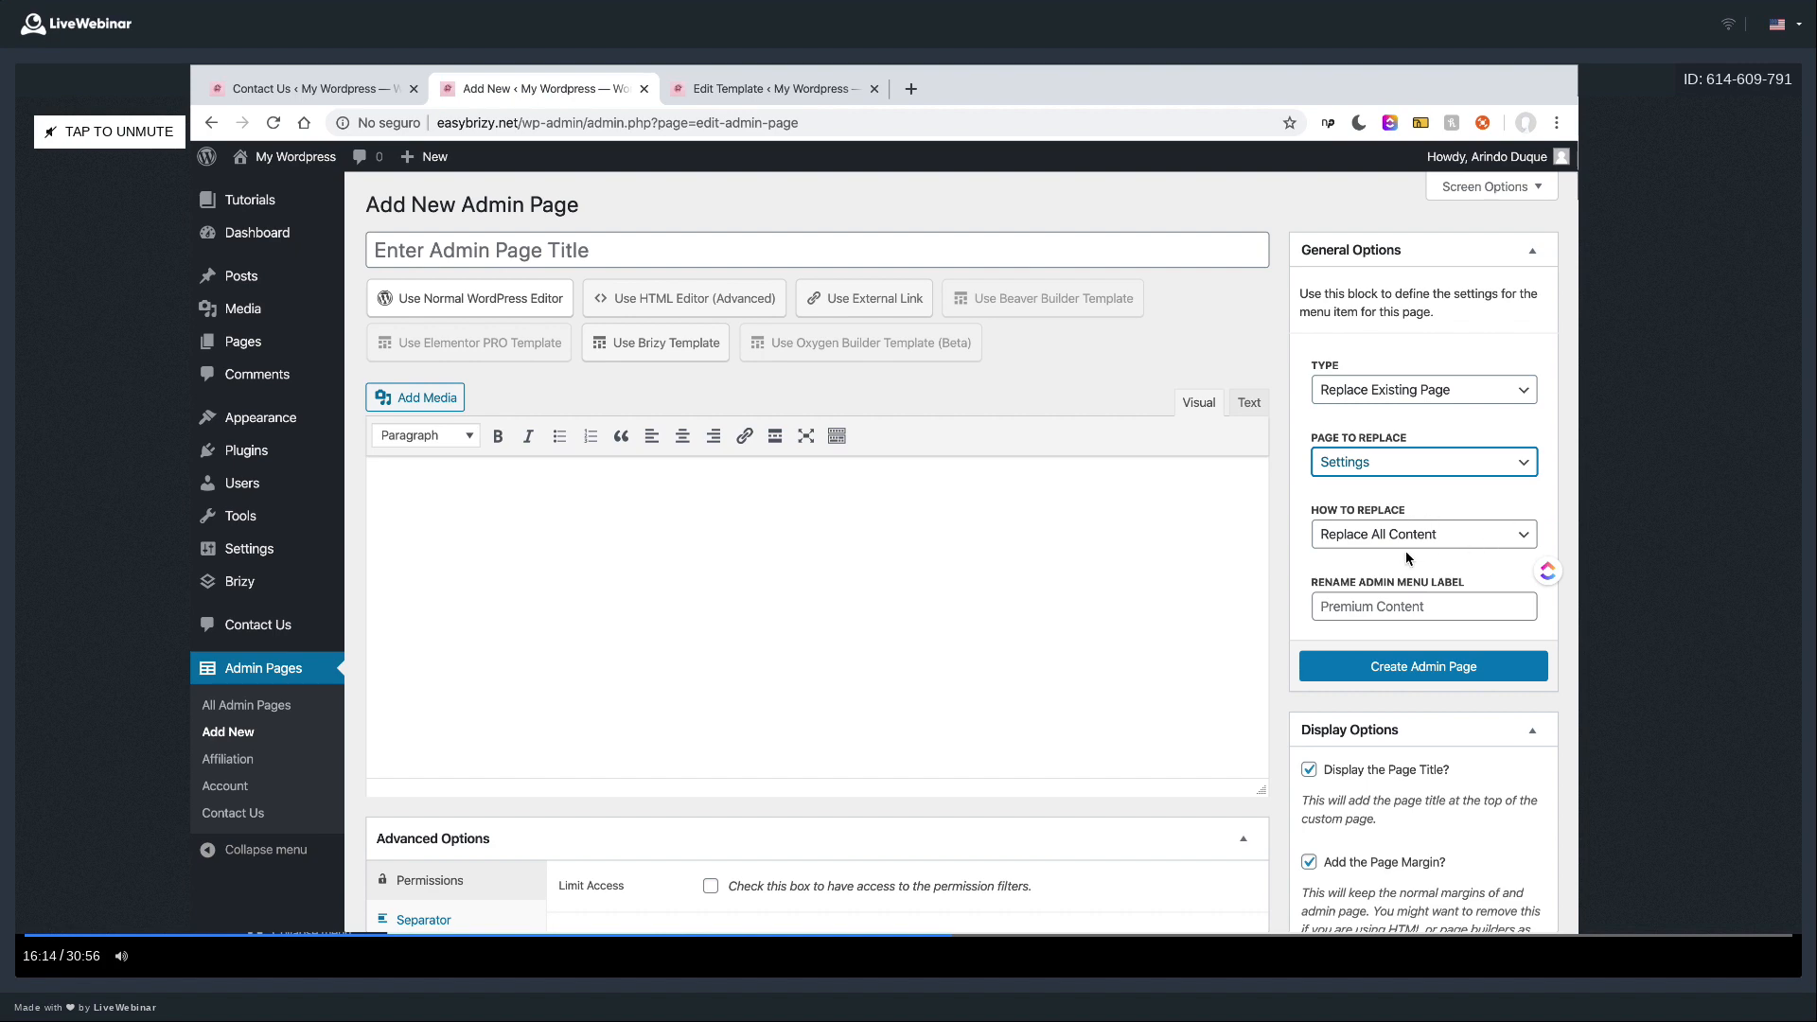
left_click(1417, 541)
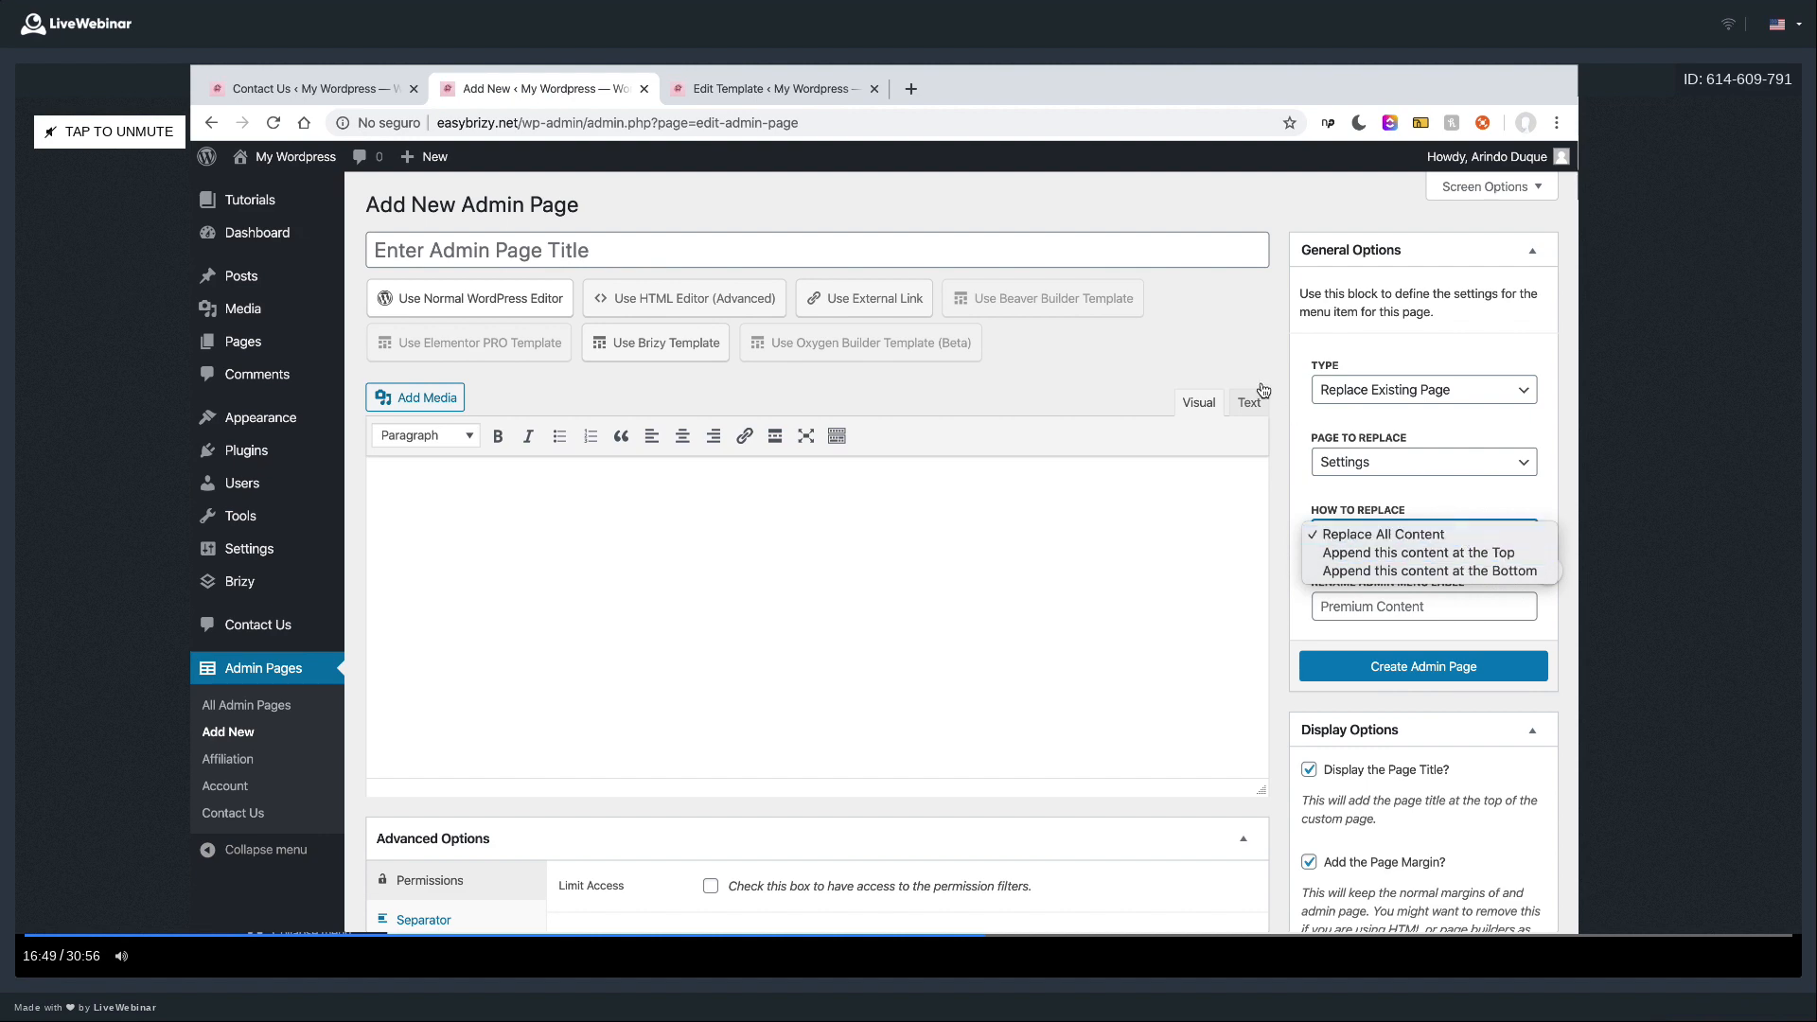
left_click(1468, 538)
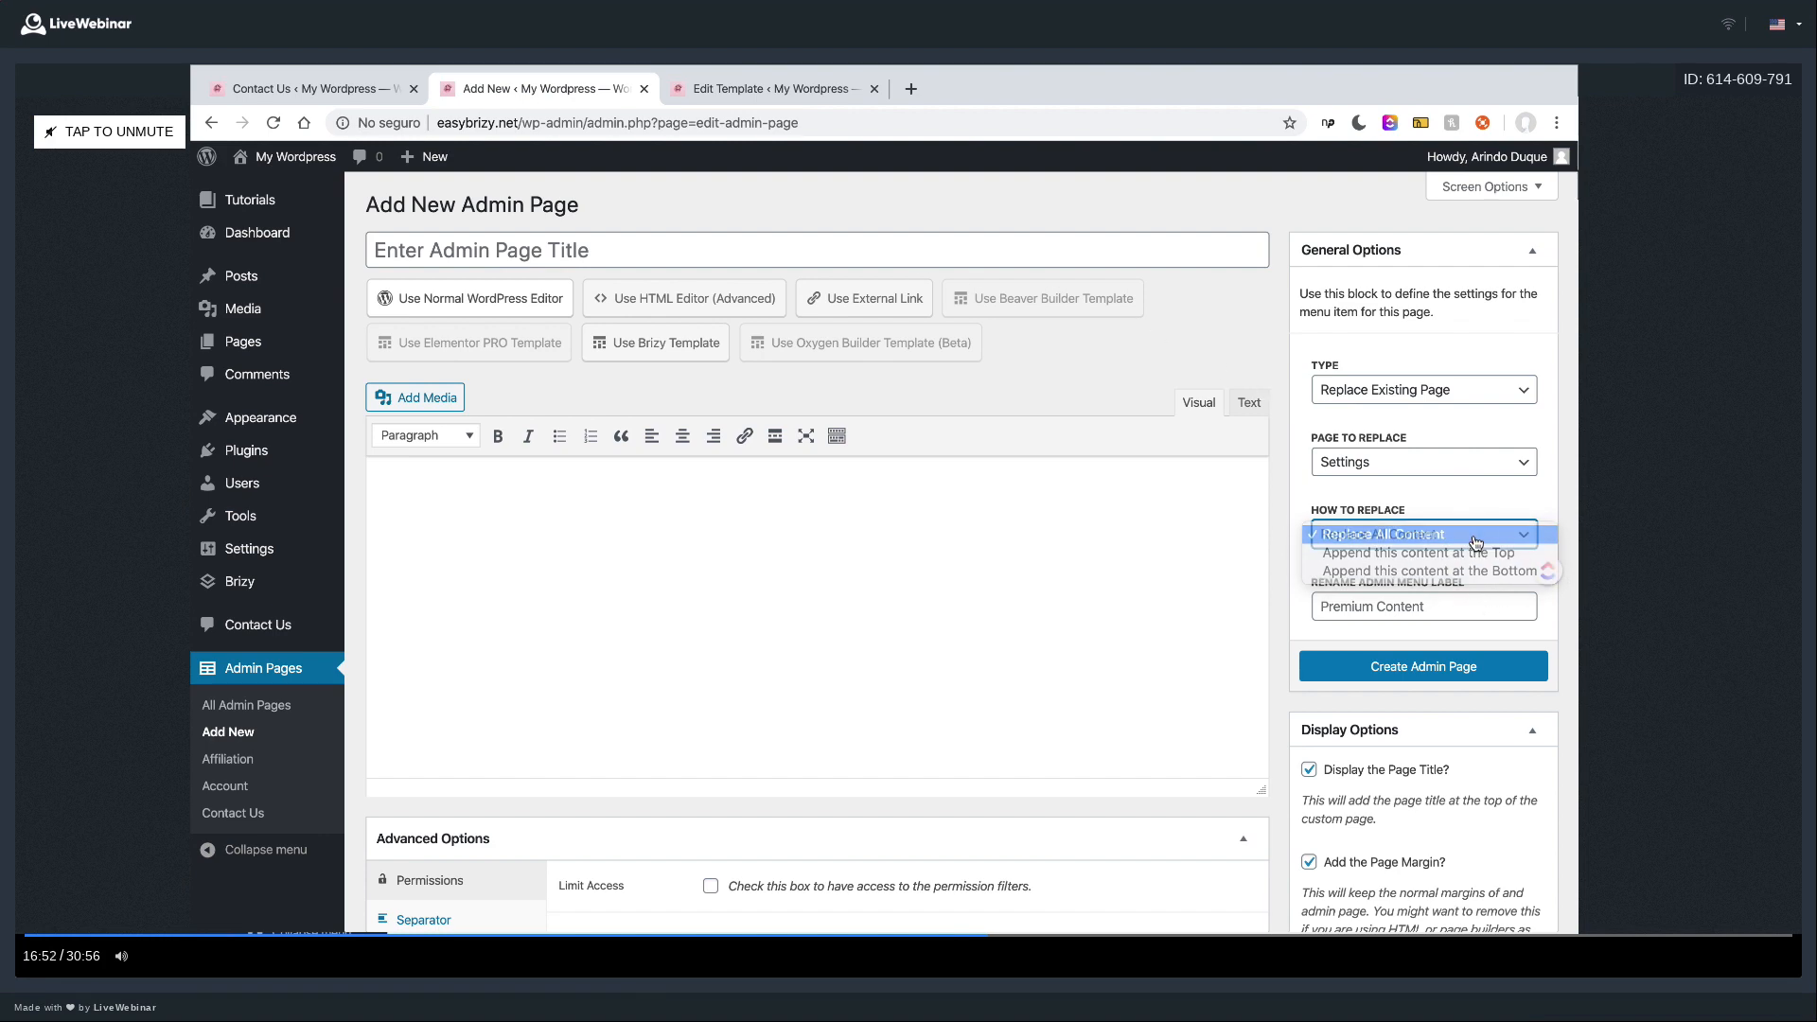
left_click(1442, 614)
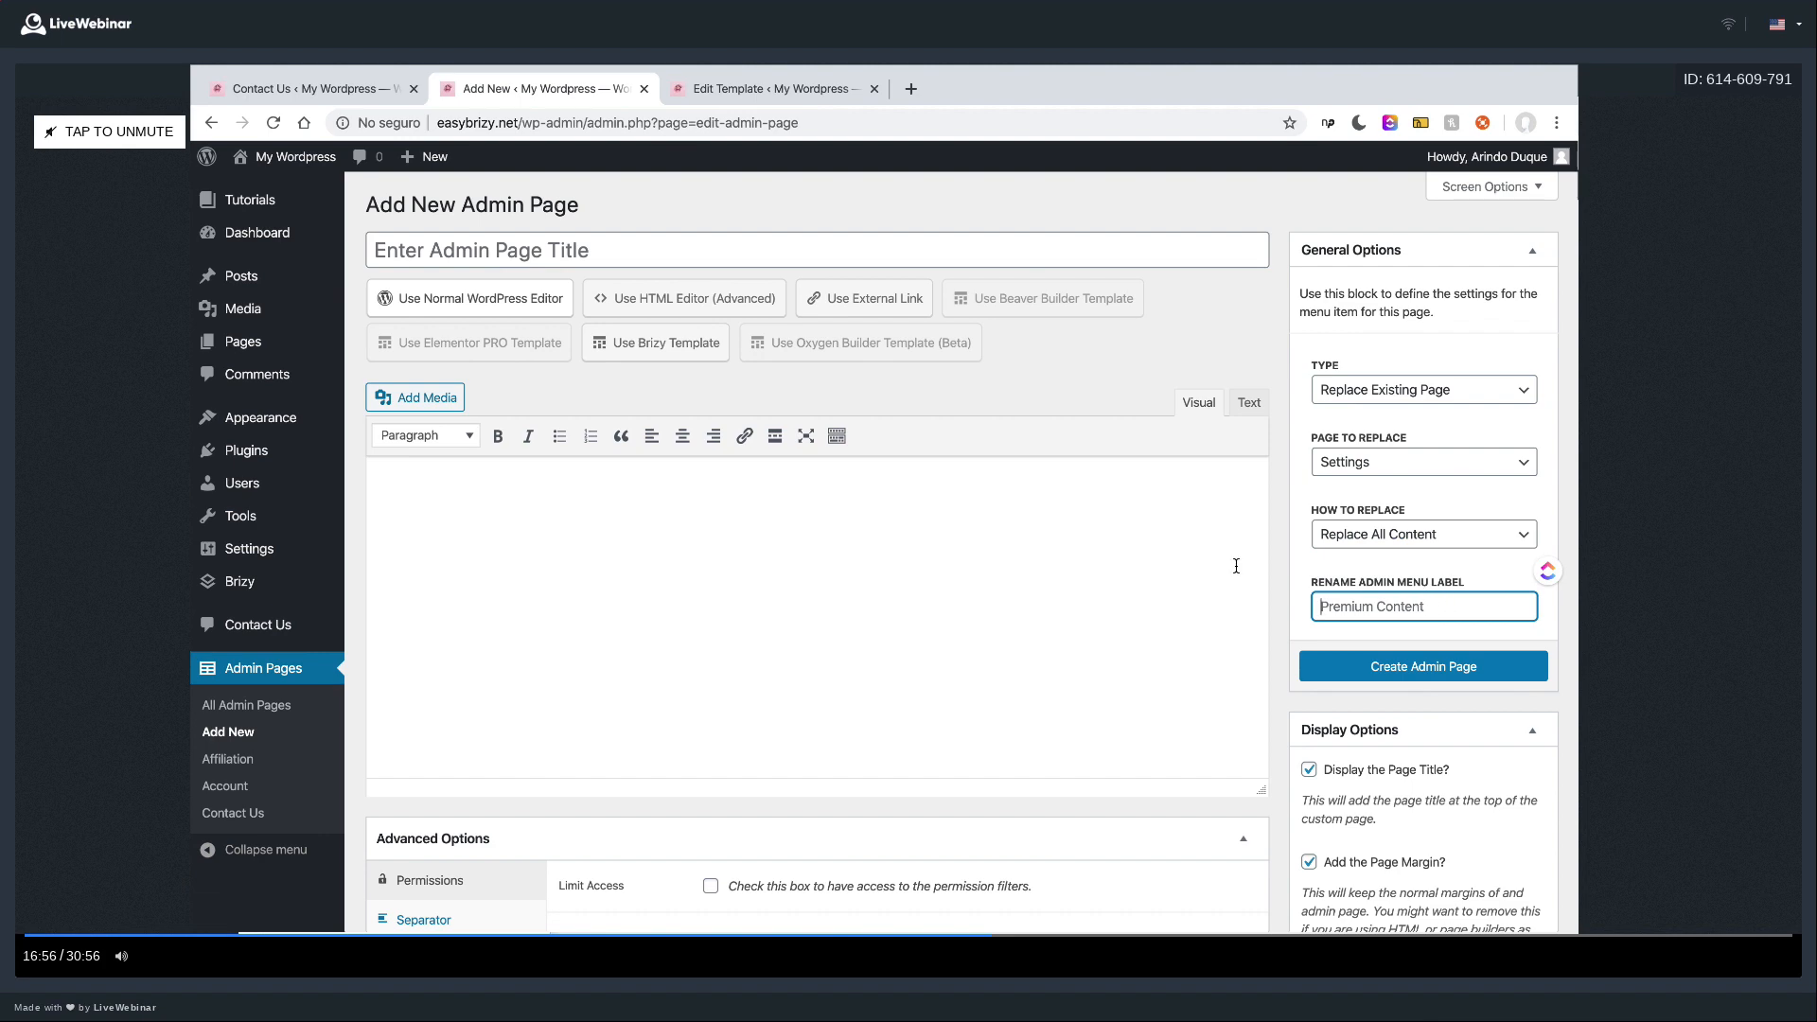
- Title the new admin page "Settings" and set its content type to Brizy template
left_click(648, 257)
type("Settings")
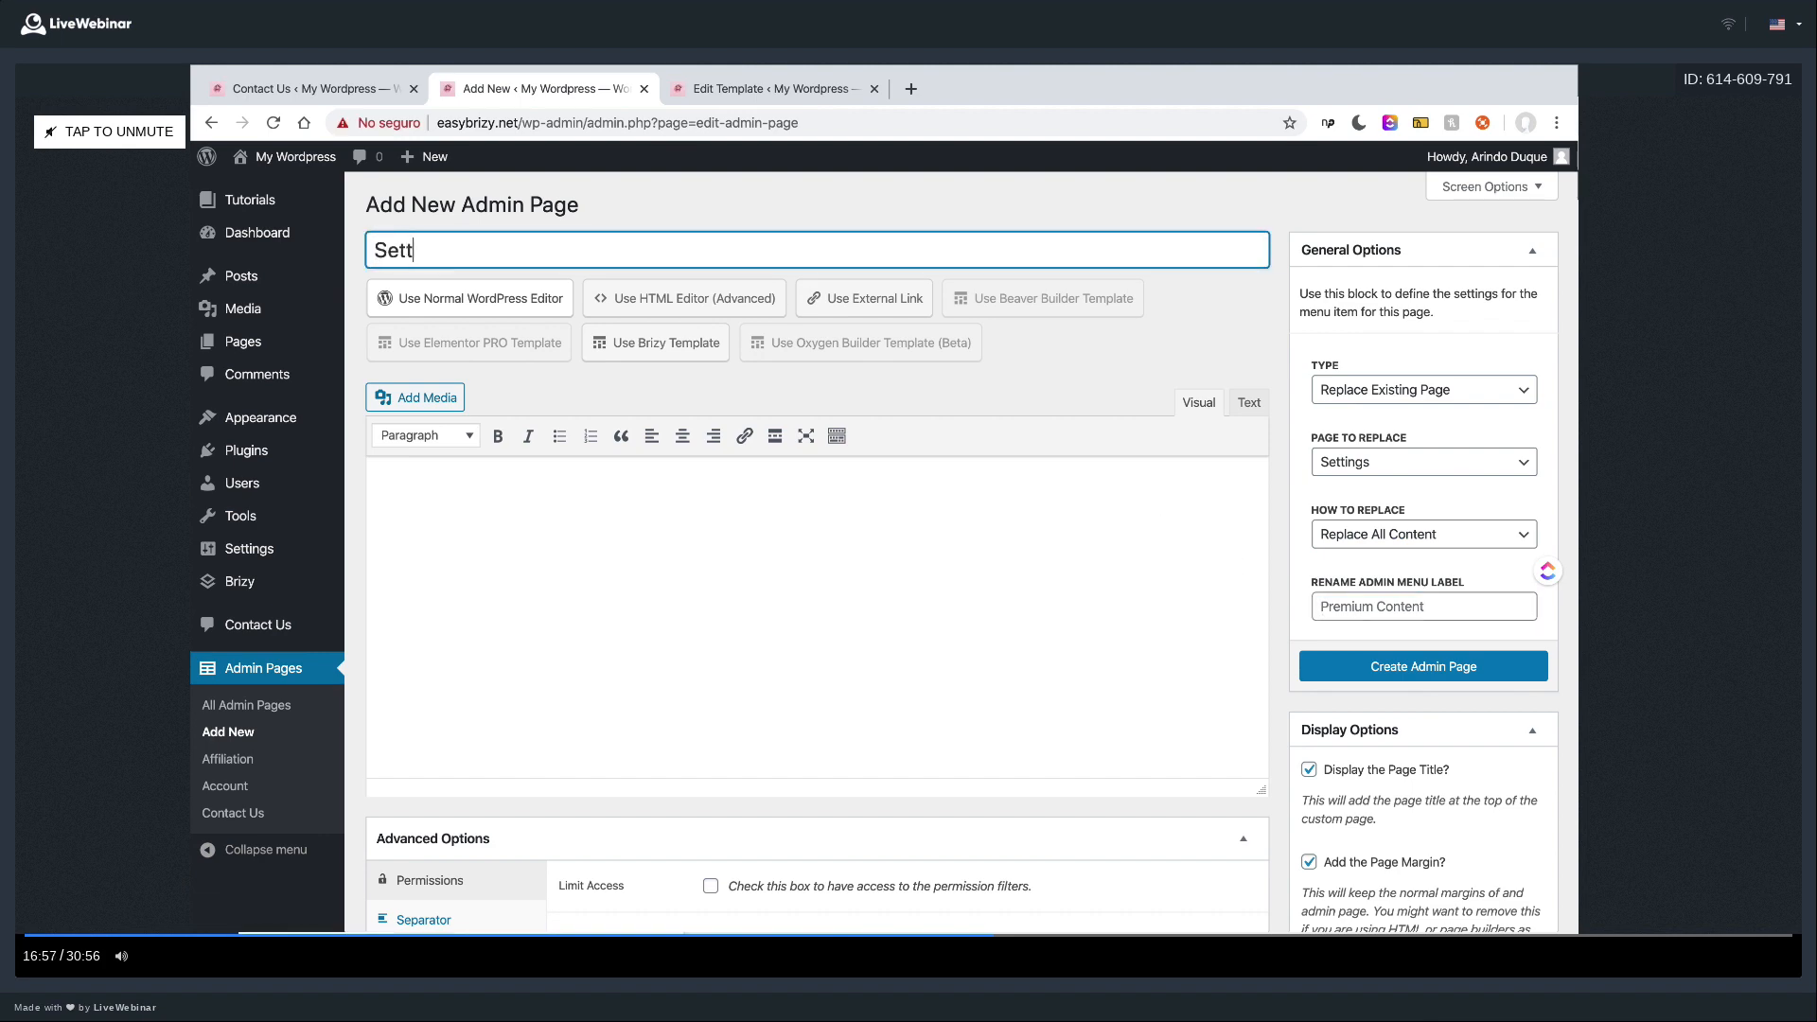
left_click(621, 340)
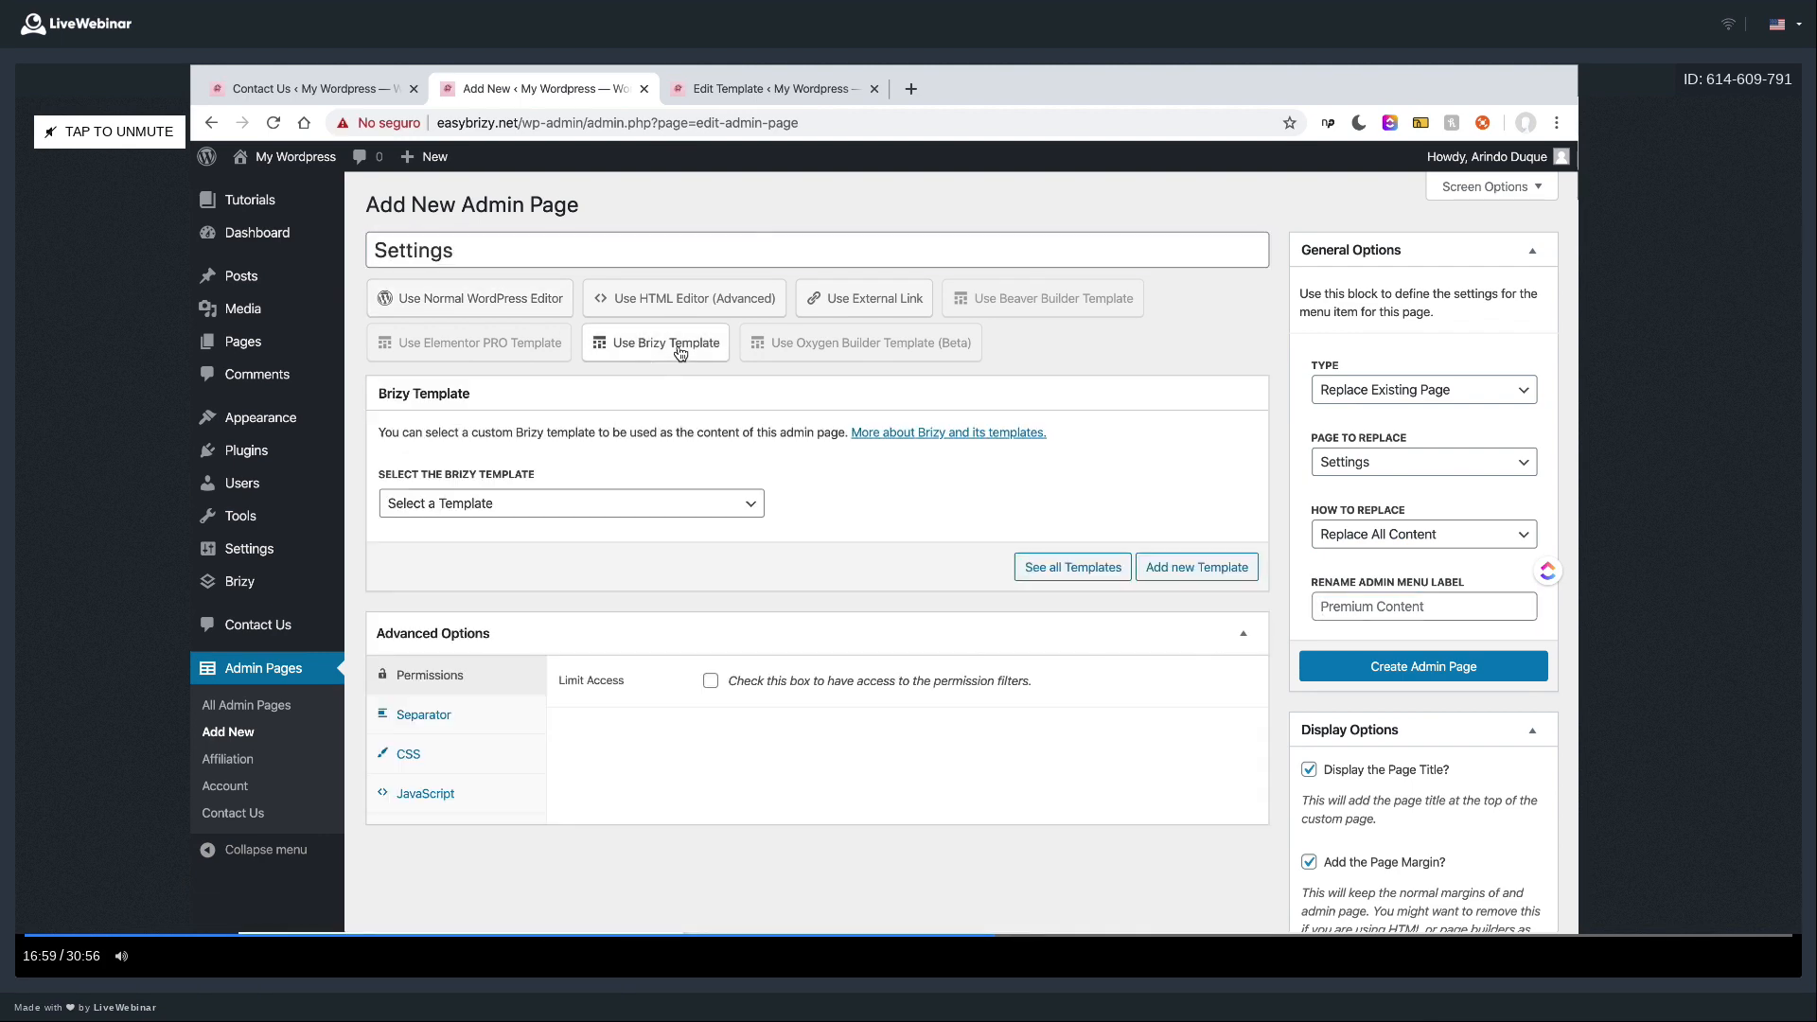
- Assign the Settings Page Brizy template to the admin page and open that template for editing
left_click(652, 501)
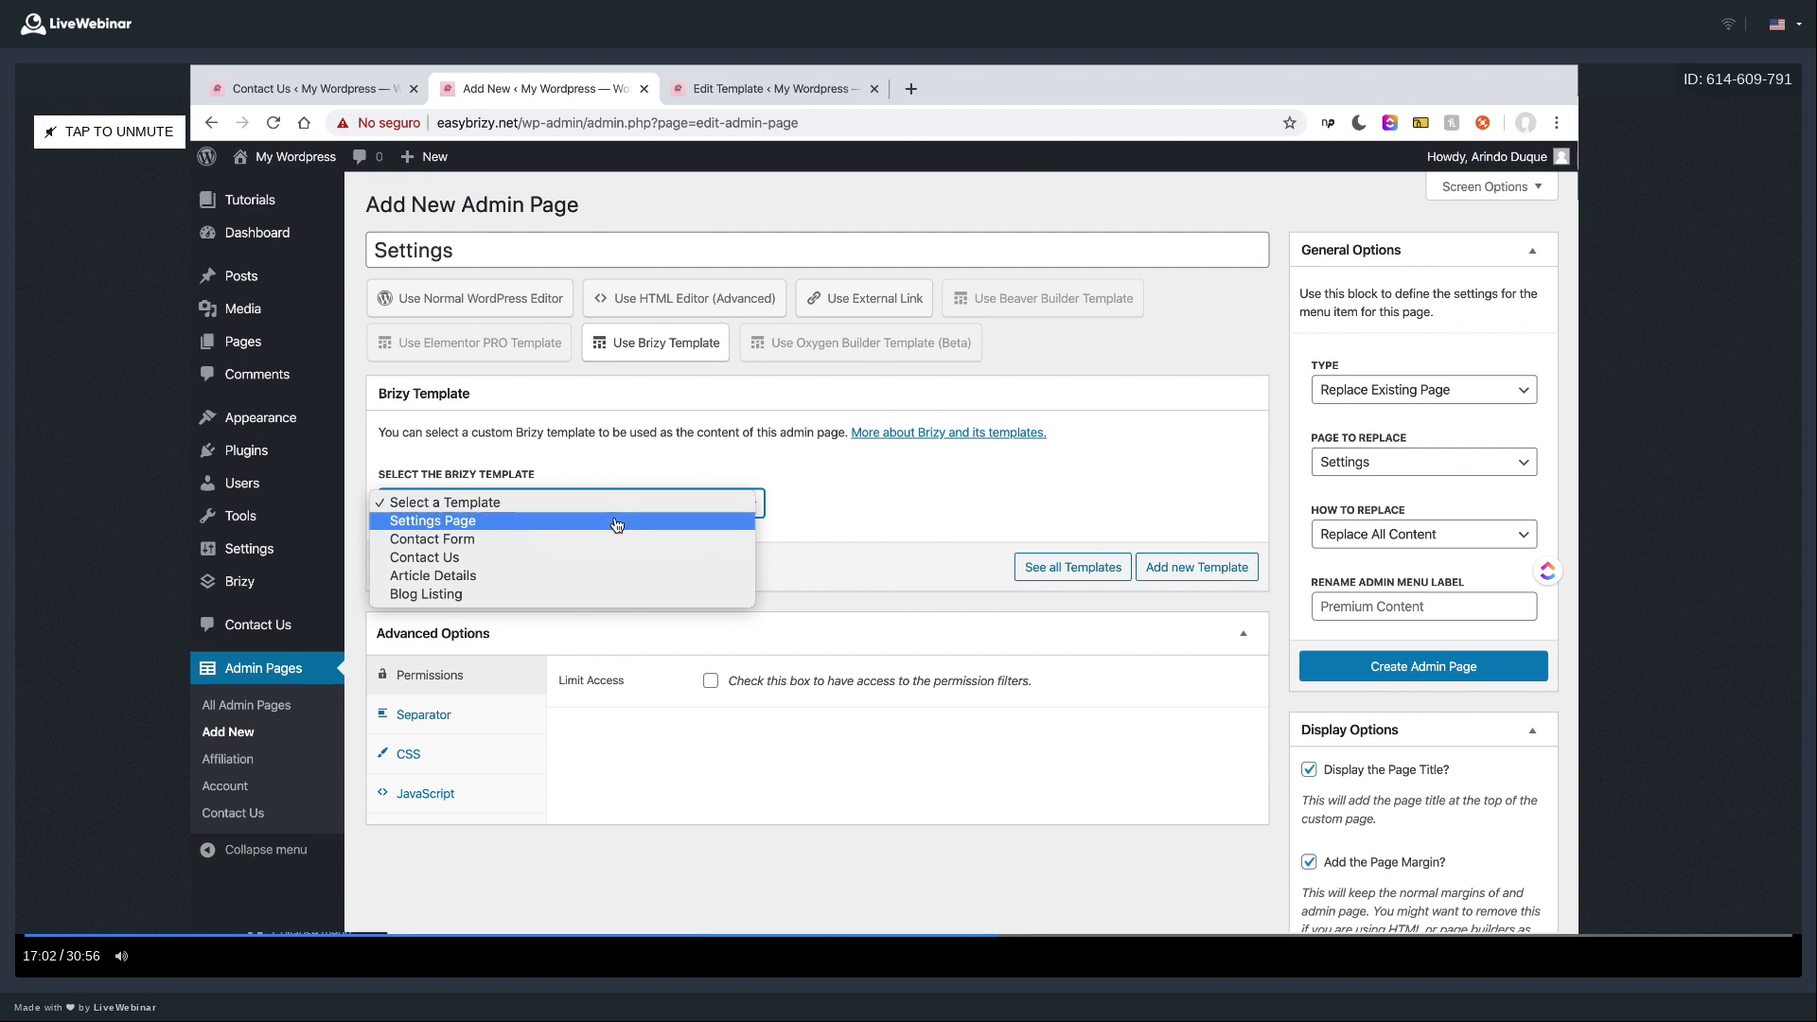
left_click(622, 522)
left_click(980, 567)
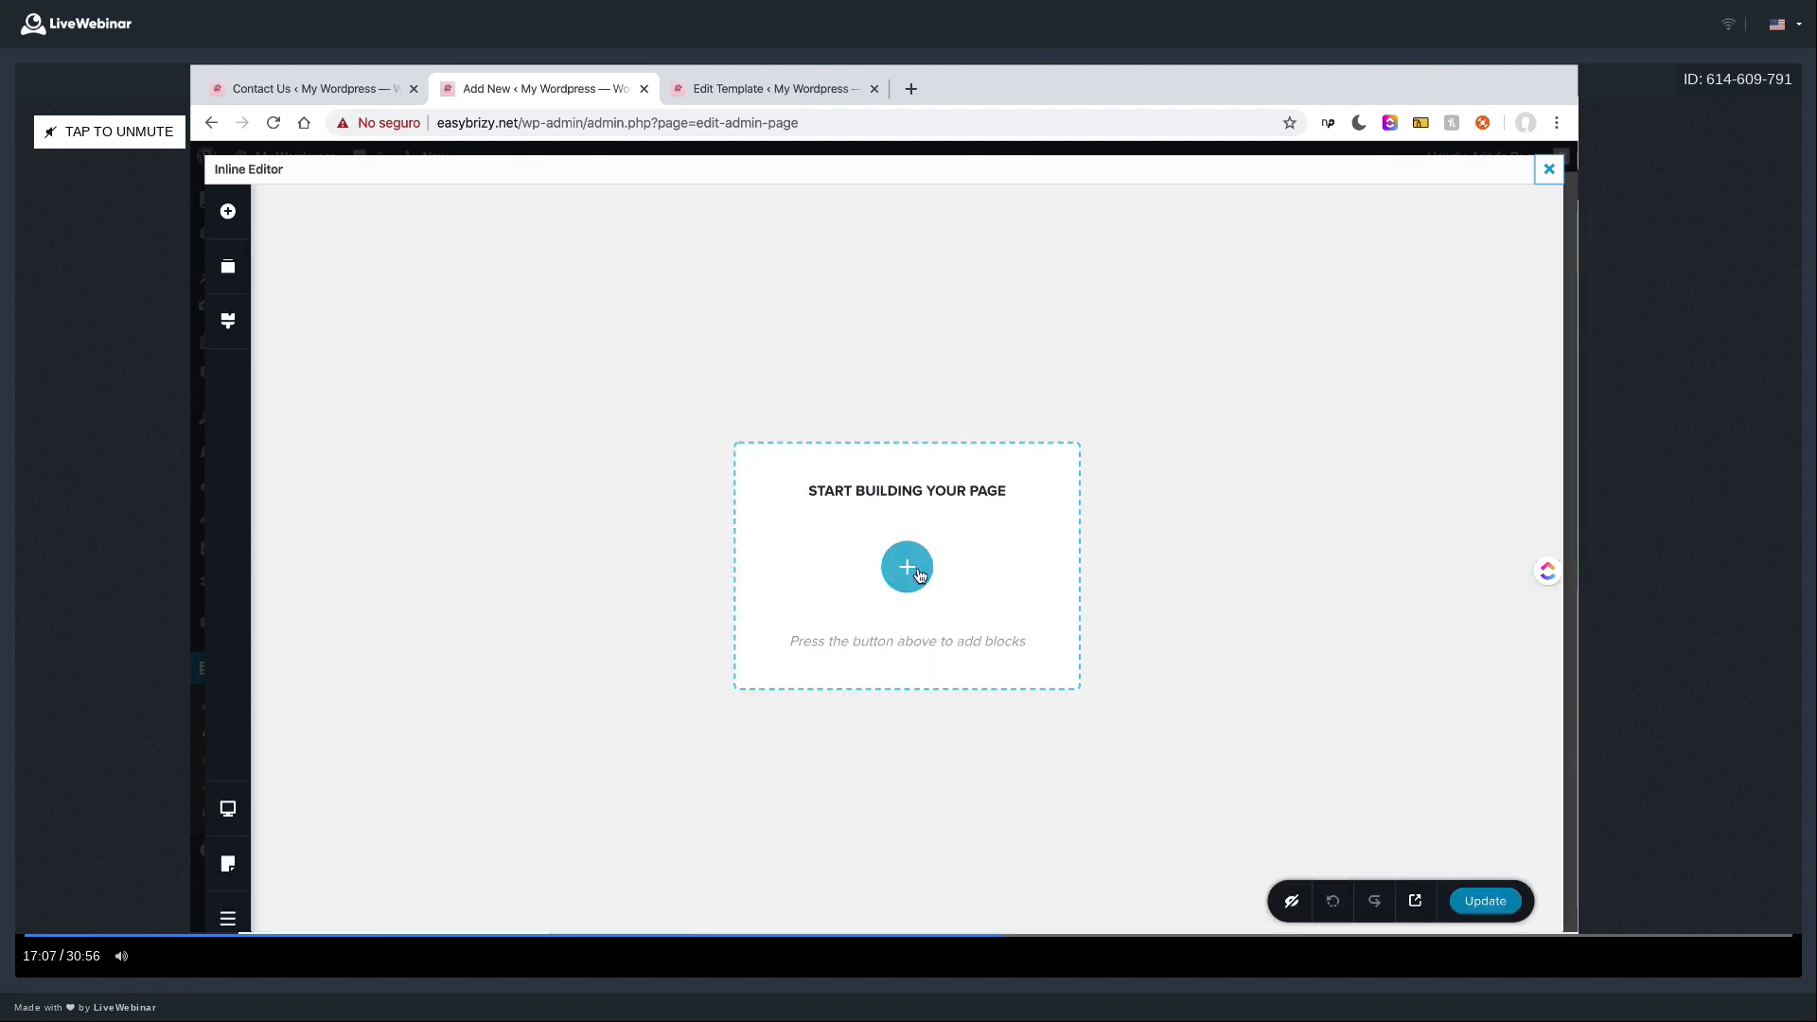
- Add the "Matrix dynamic content" block from the CTA category to the empty template
left_click(915, 575)
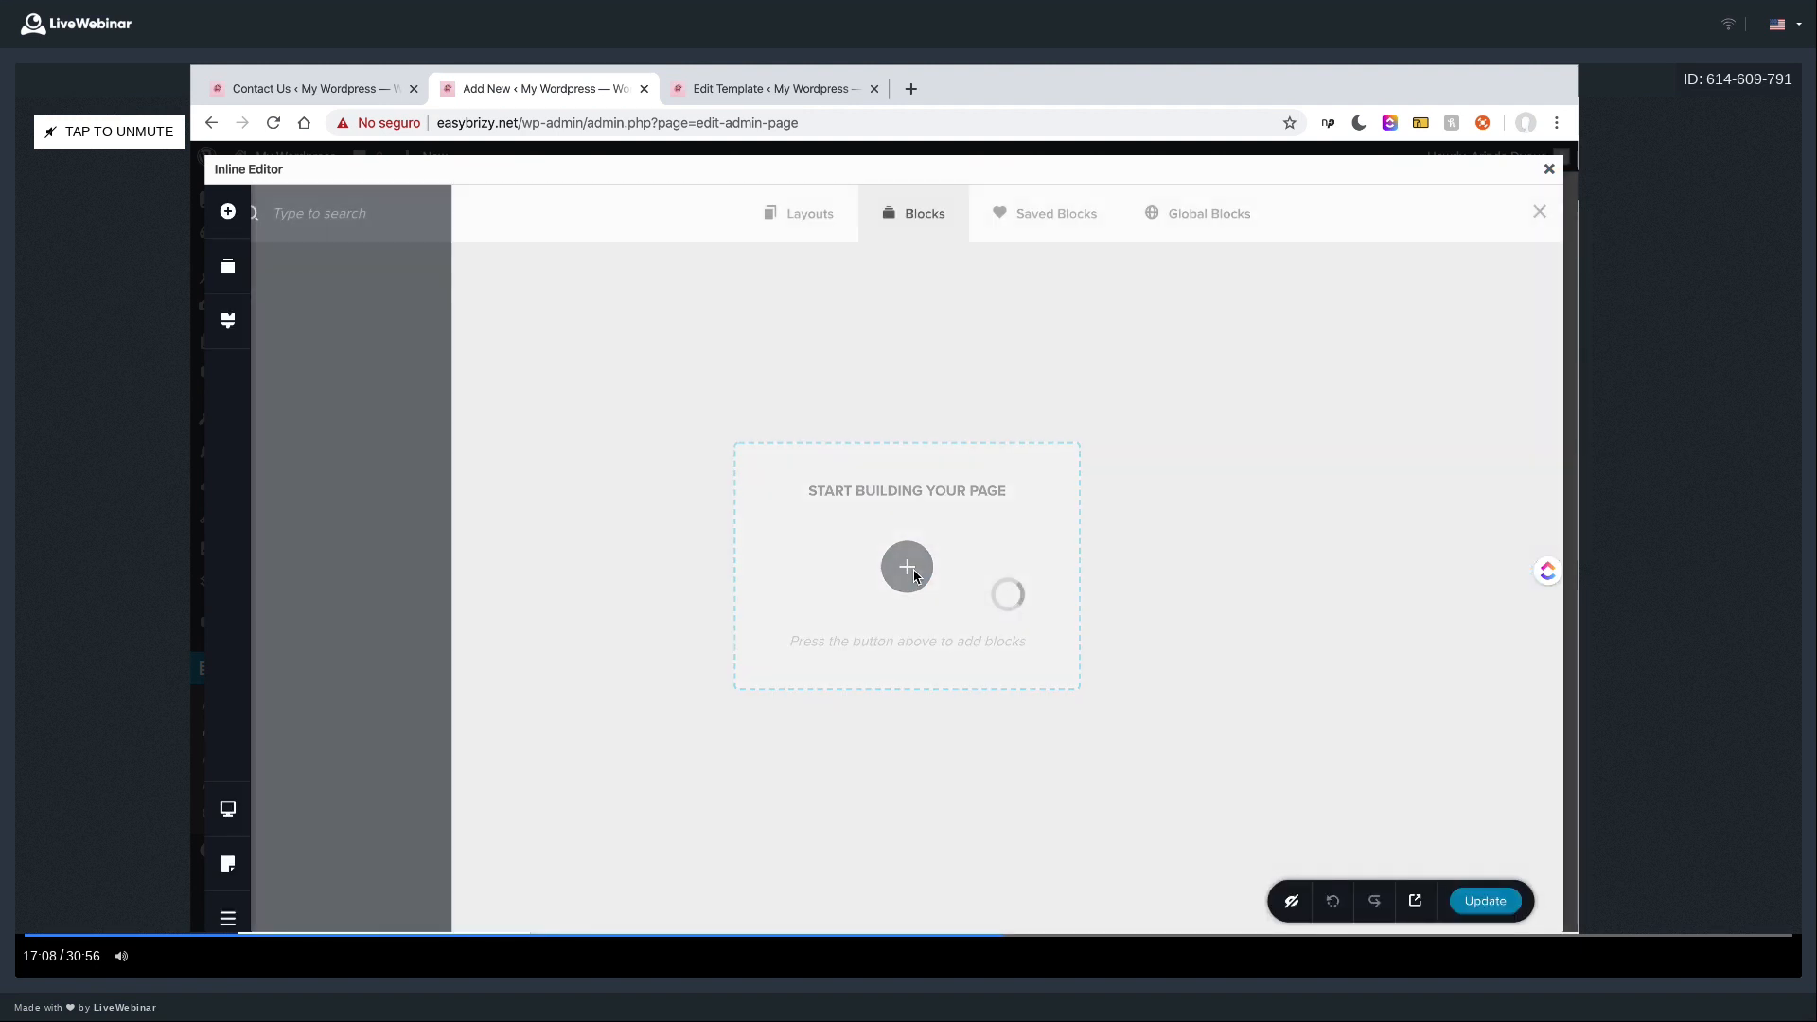
scroll(913, 581, "down", 1)
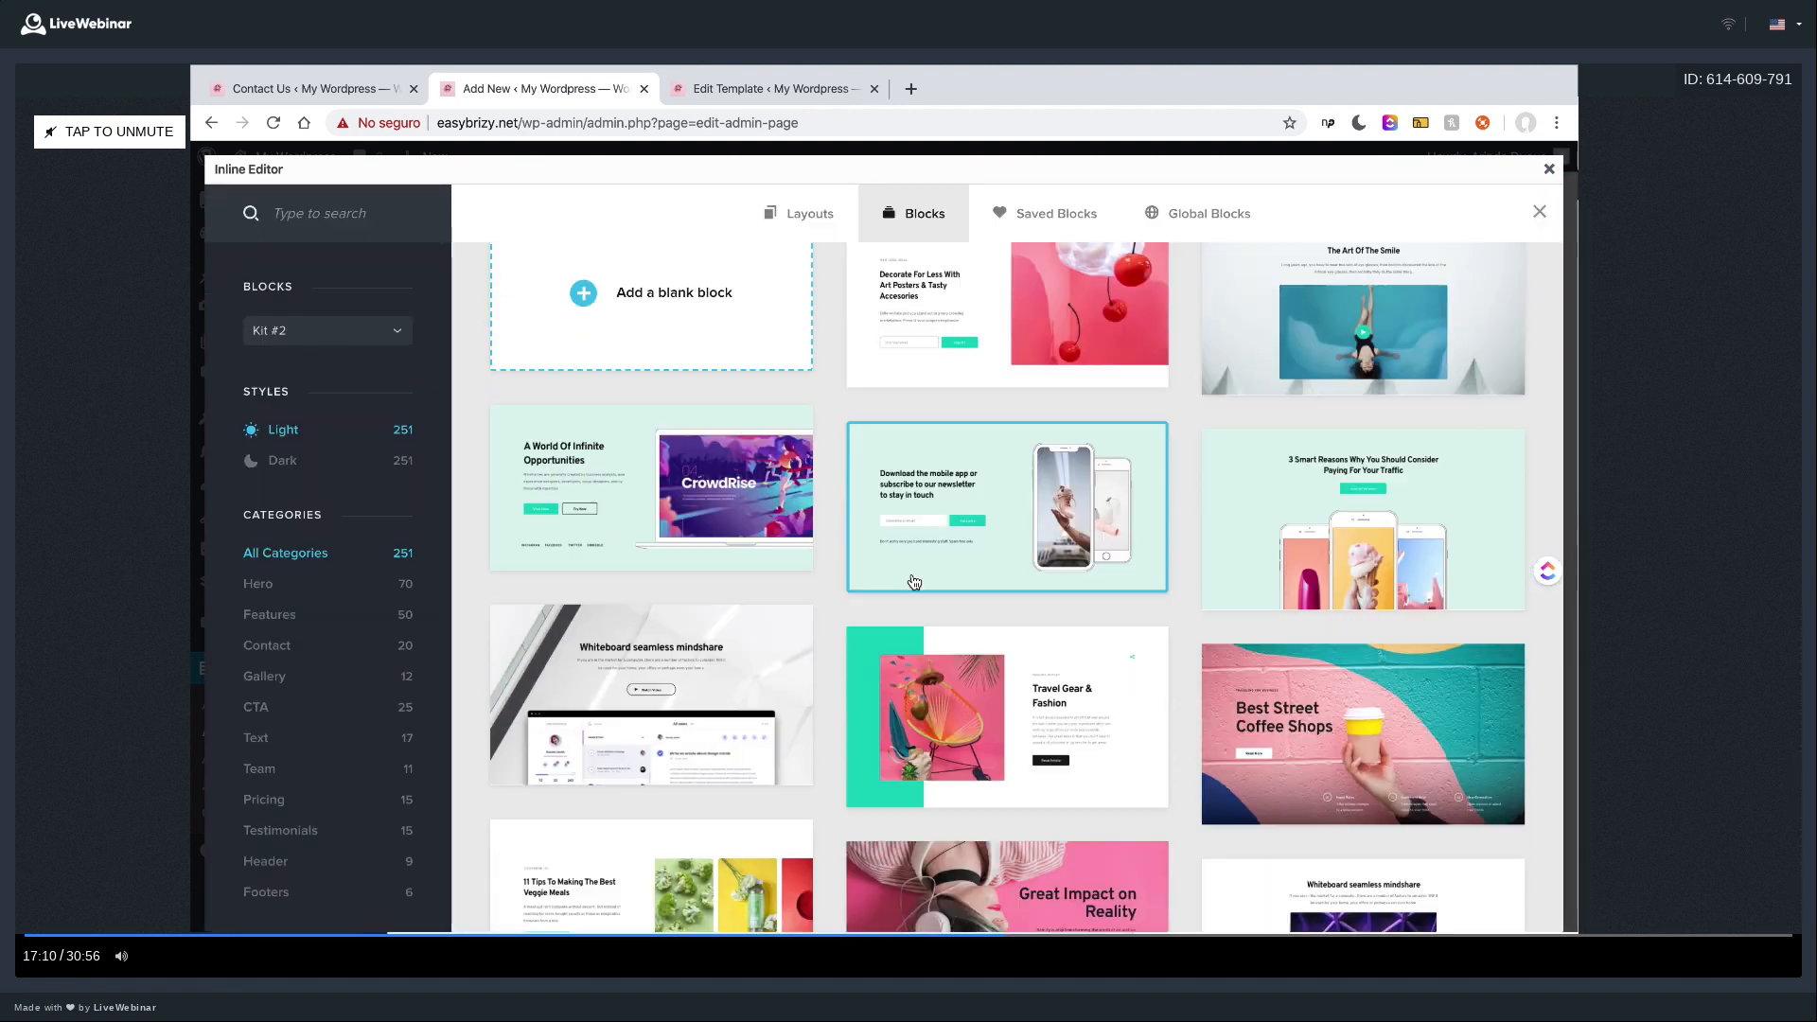
scroll(913, 581, "down", 5)
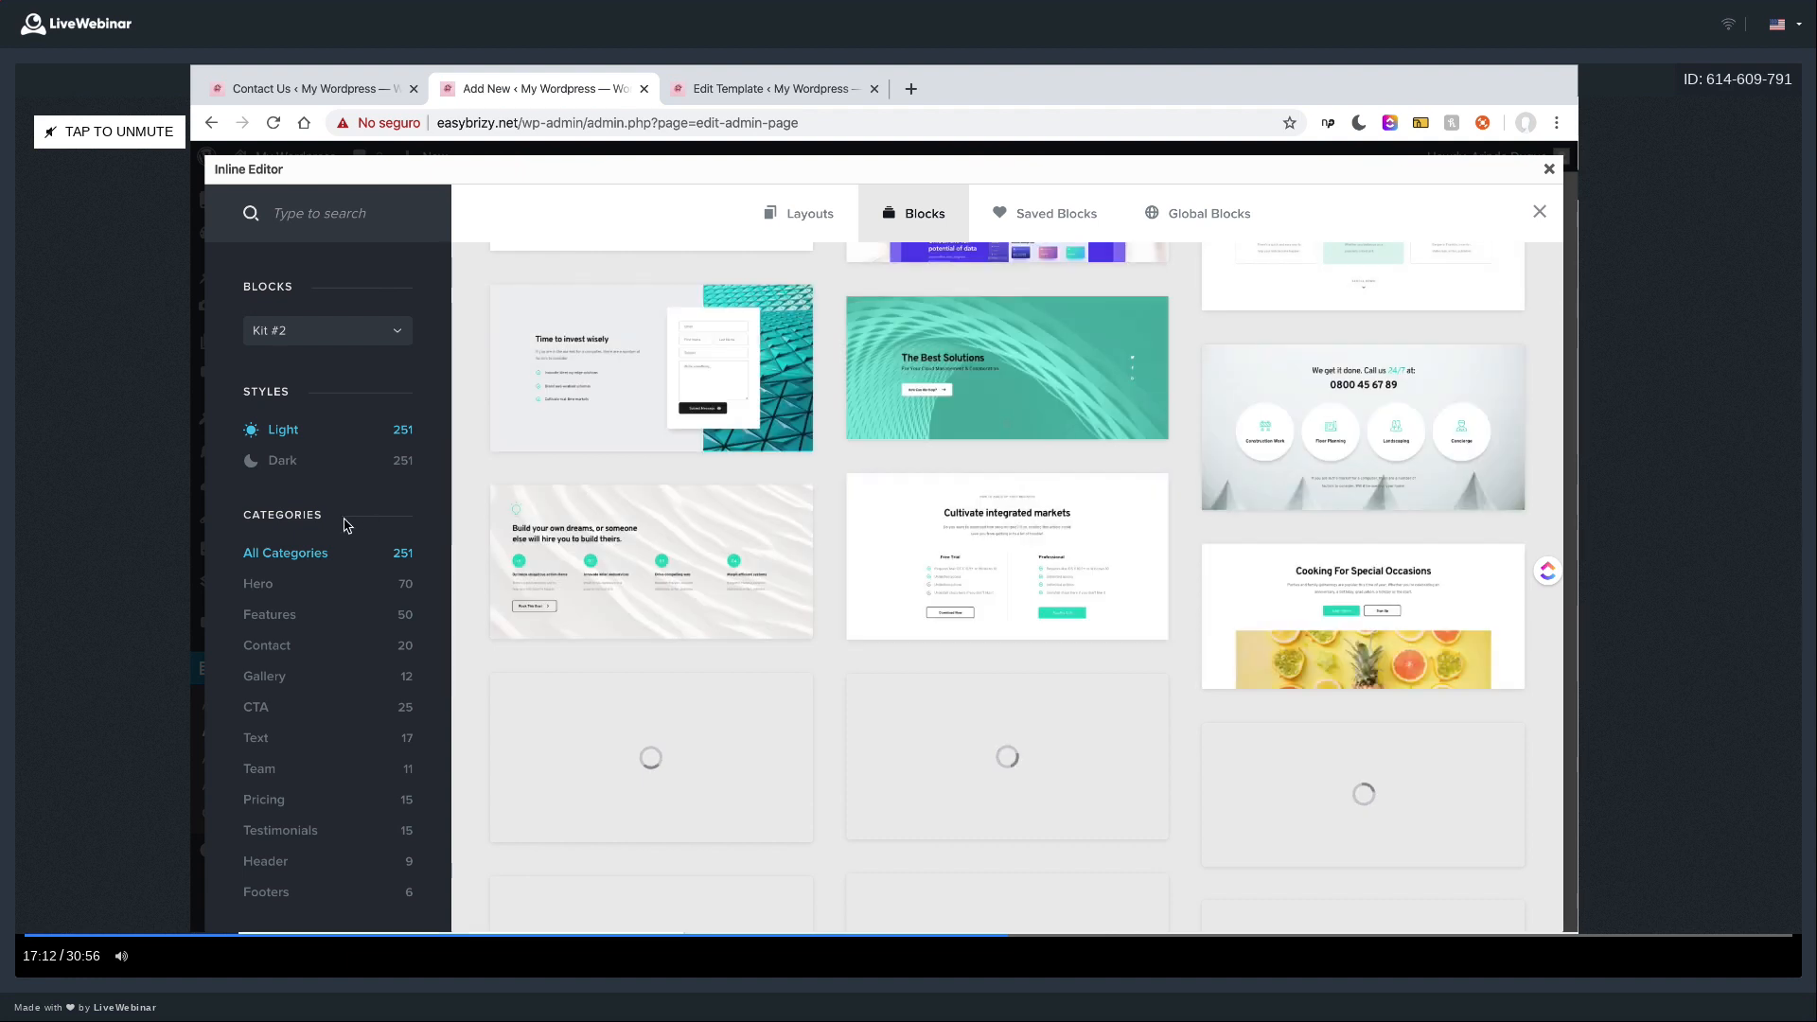
scroll(799, 734, "down", 5)
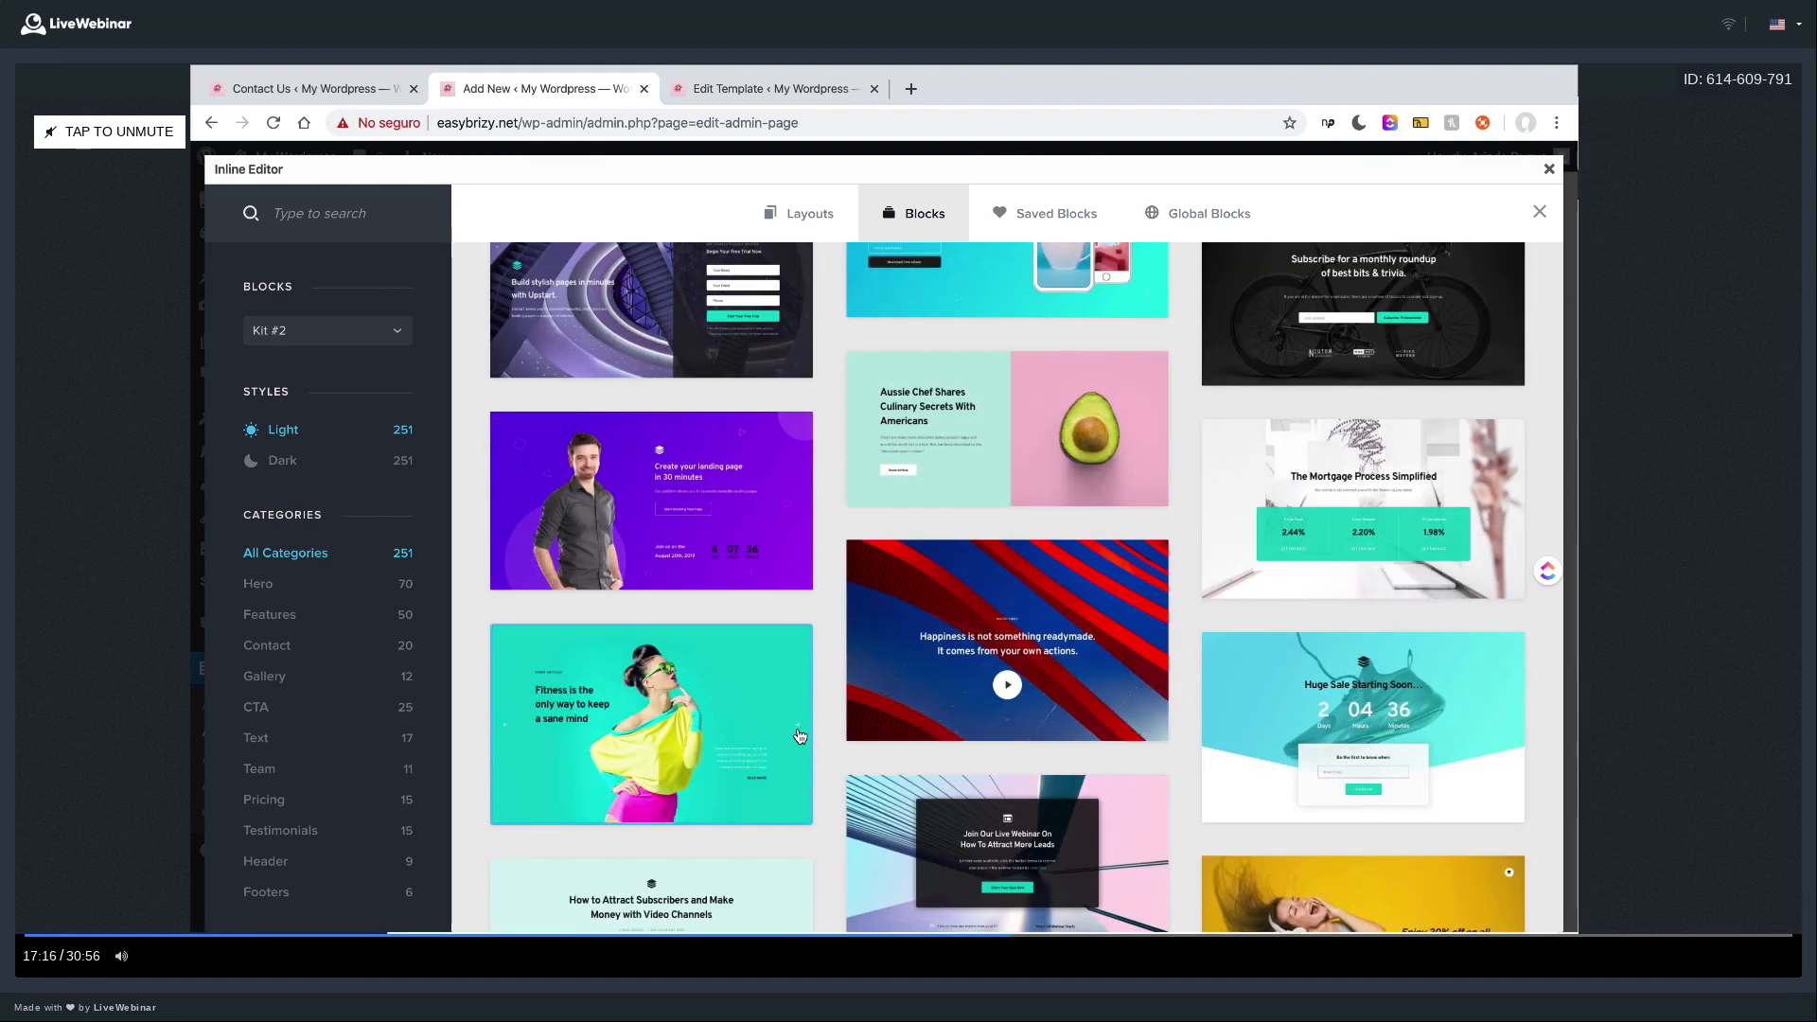
scroll(800, 736, "up", 15)
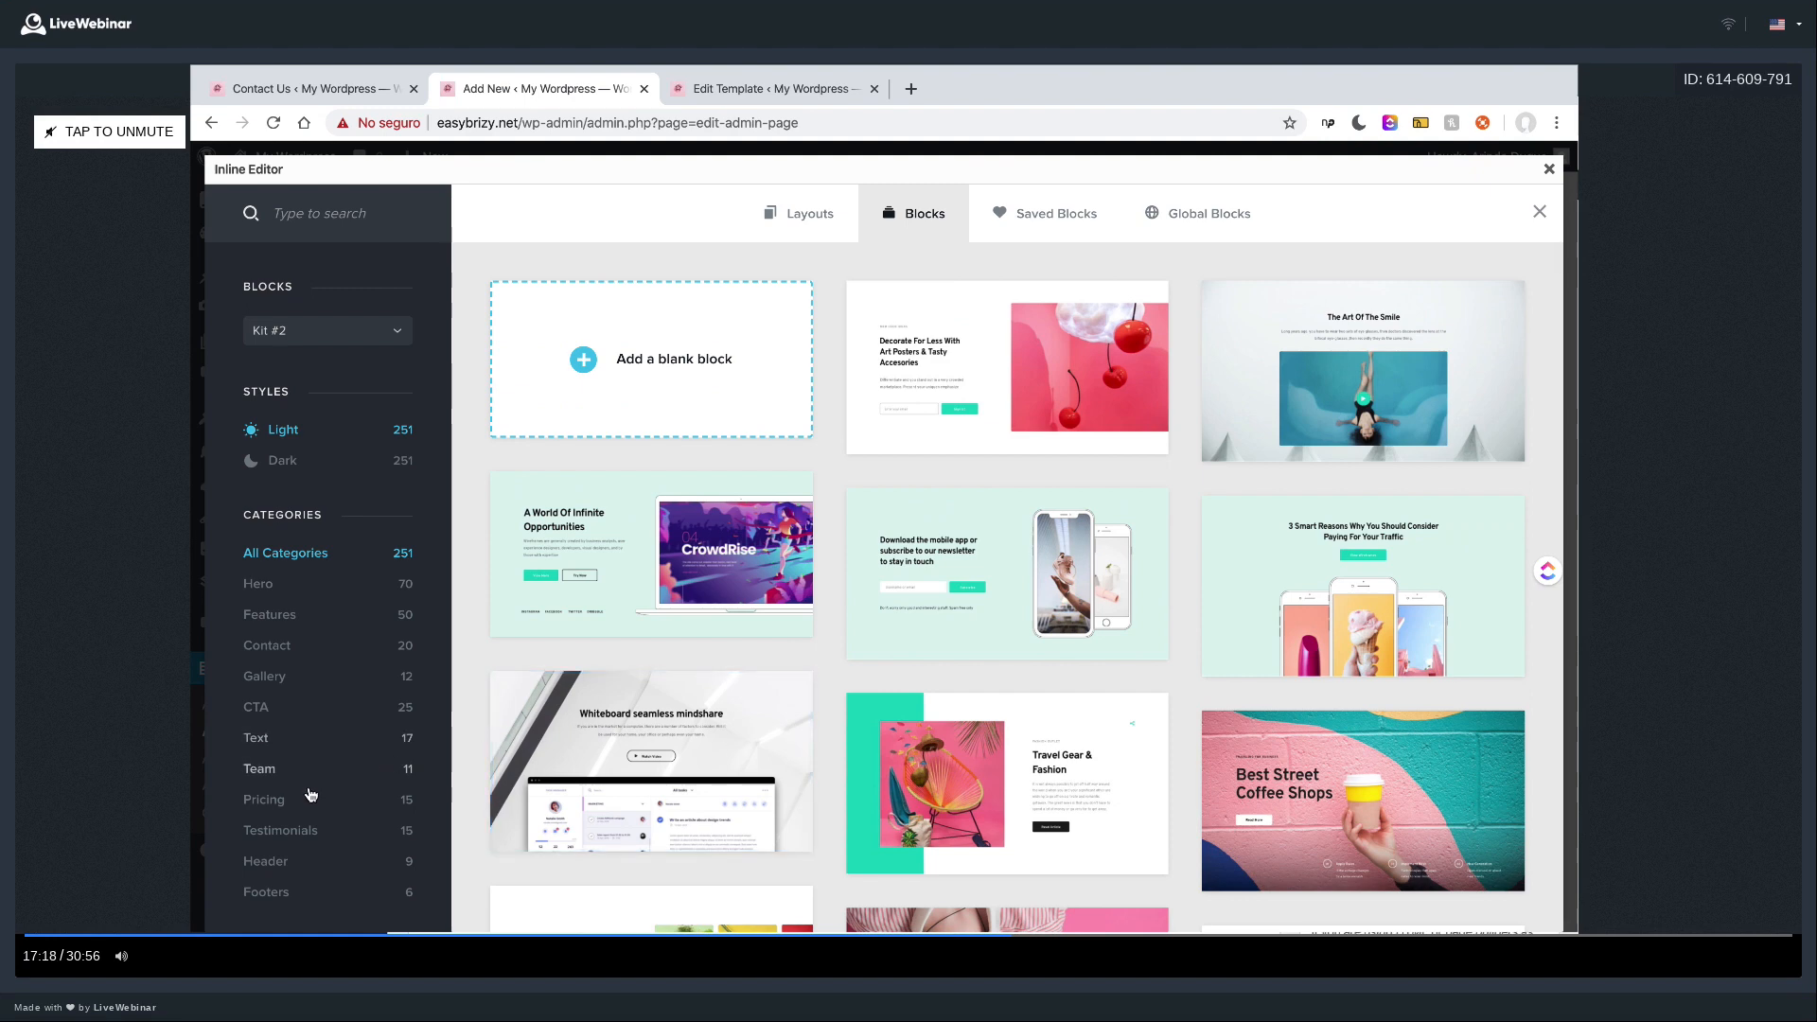
left_click(258, 707)
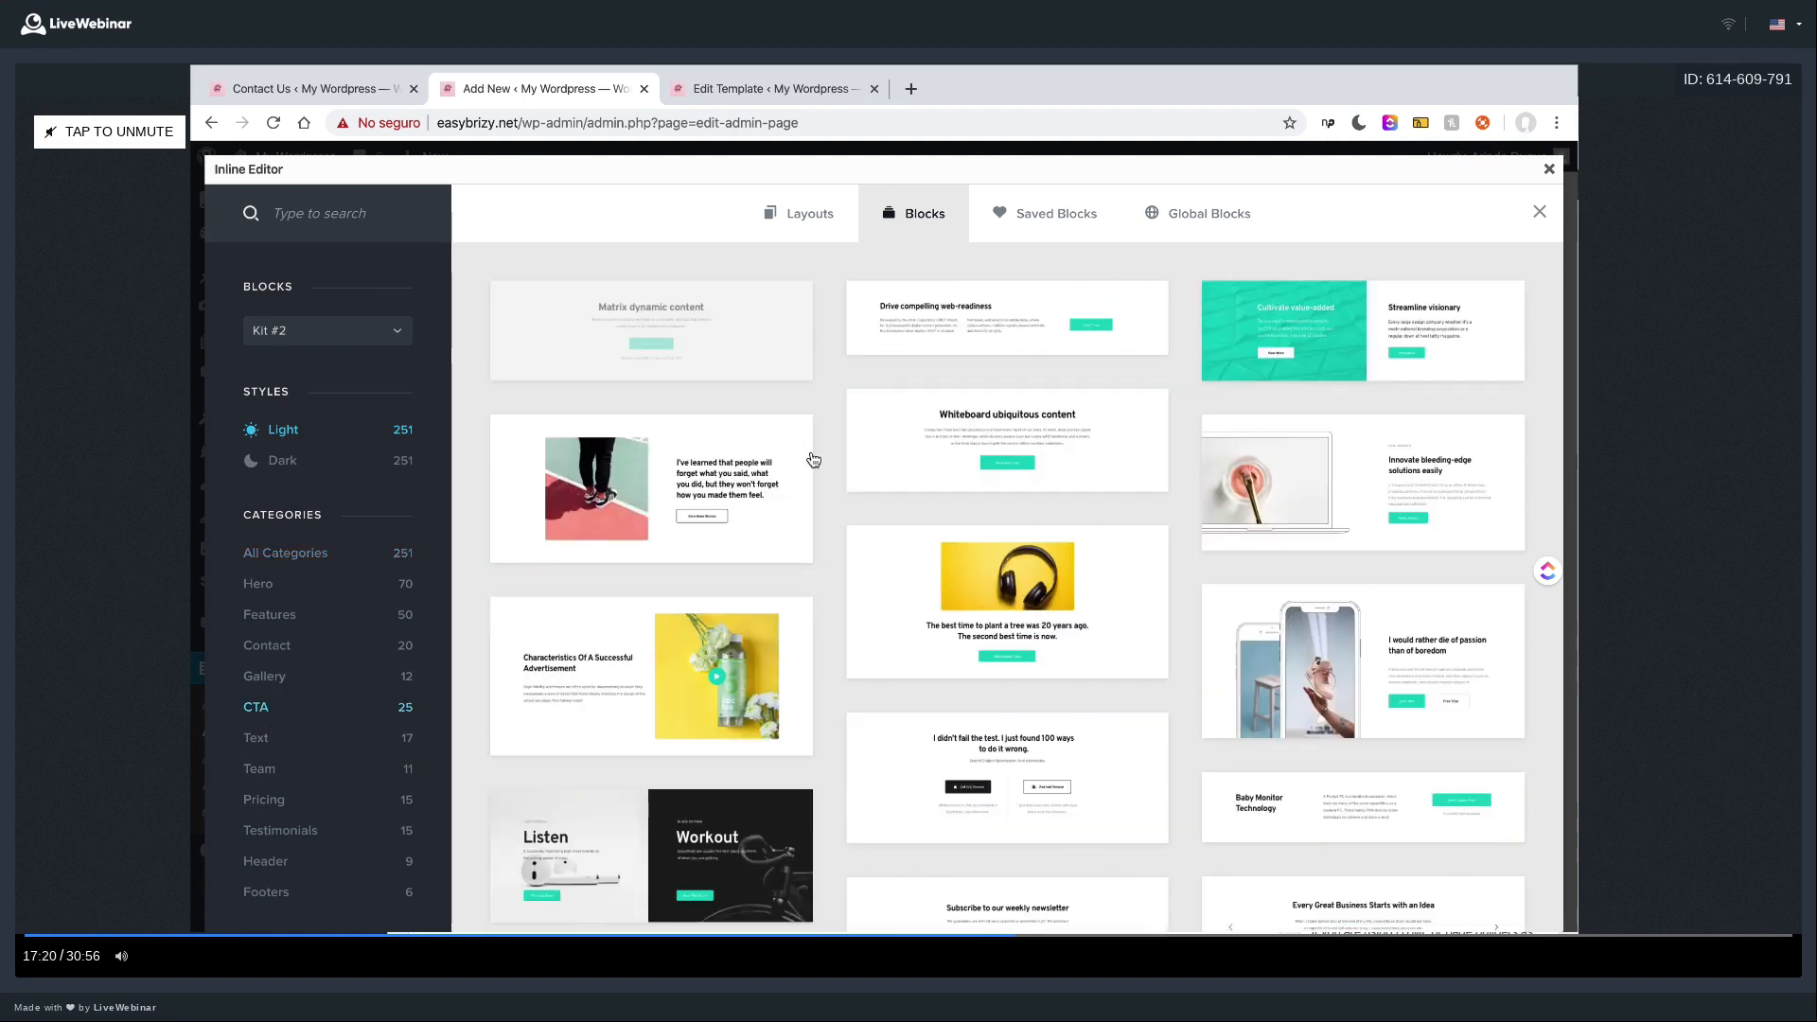
left_click(730, 326)
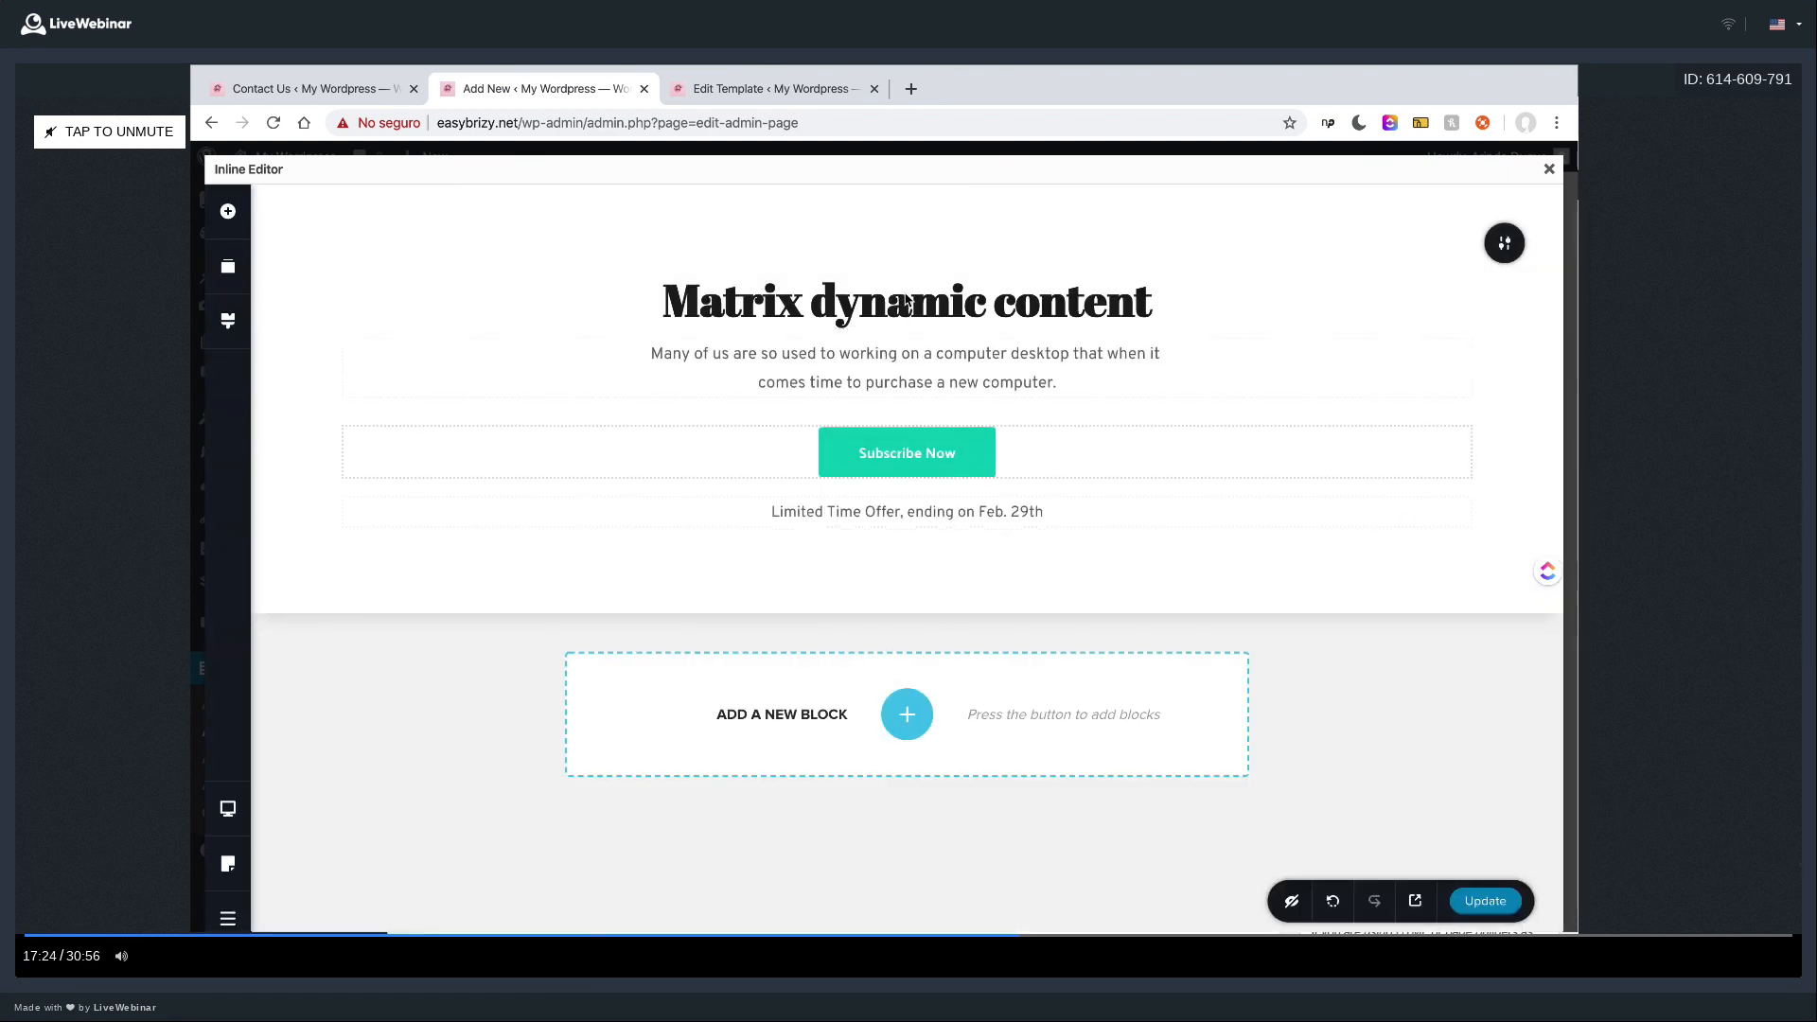
- Replace the block's heading with "You're not allowed to access this page"
left_click(685, 298)
triple_click(879, 289)
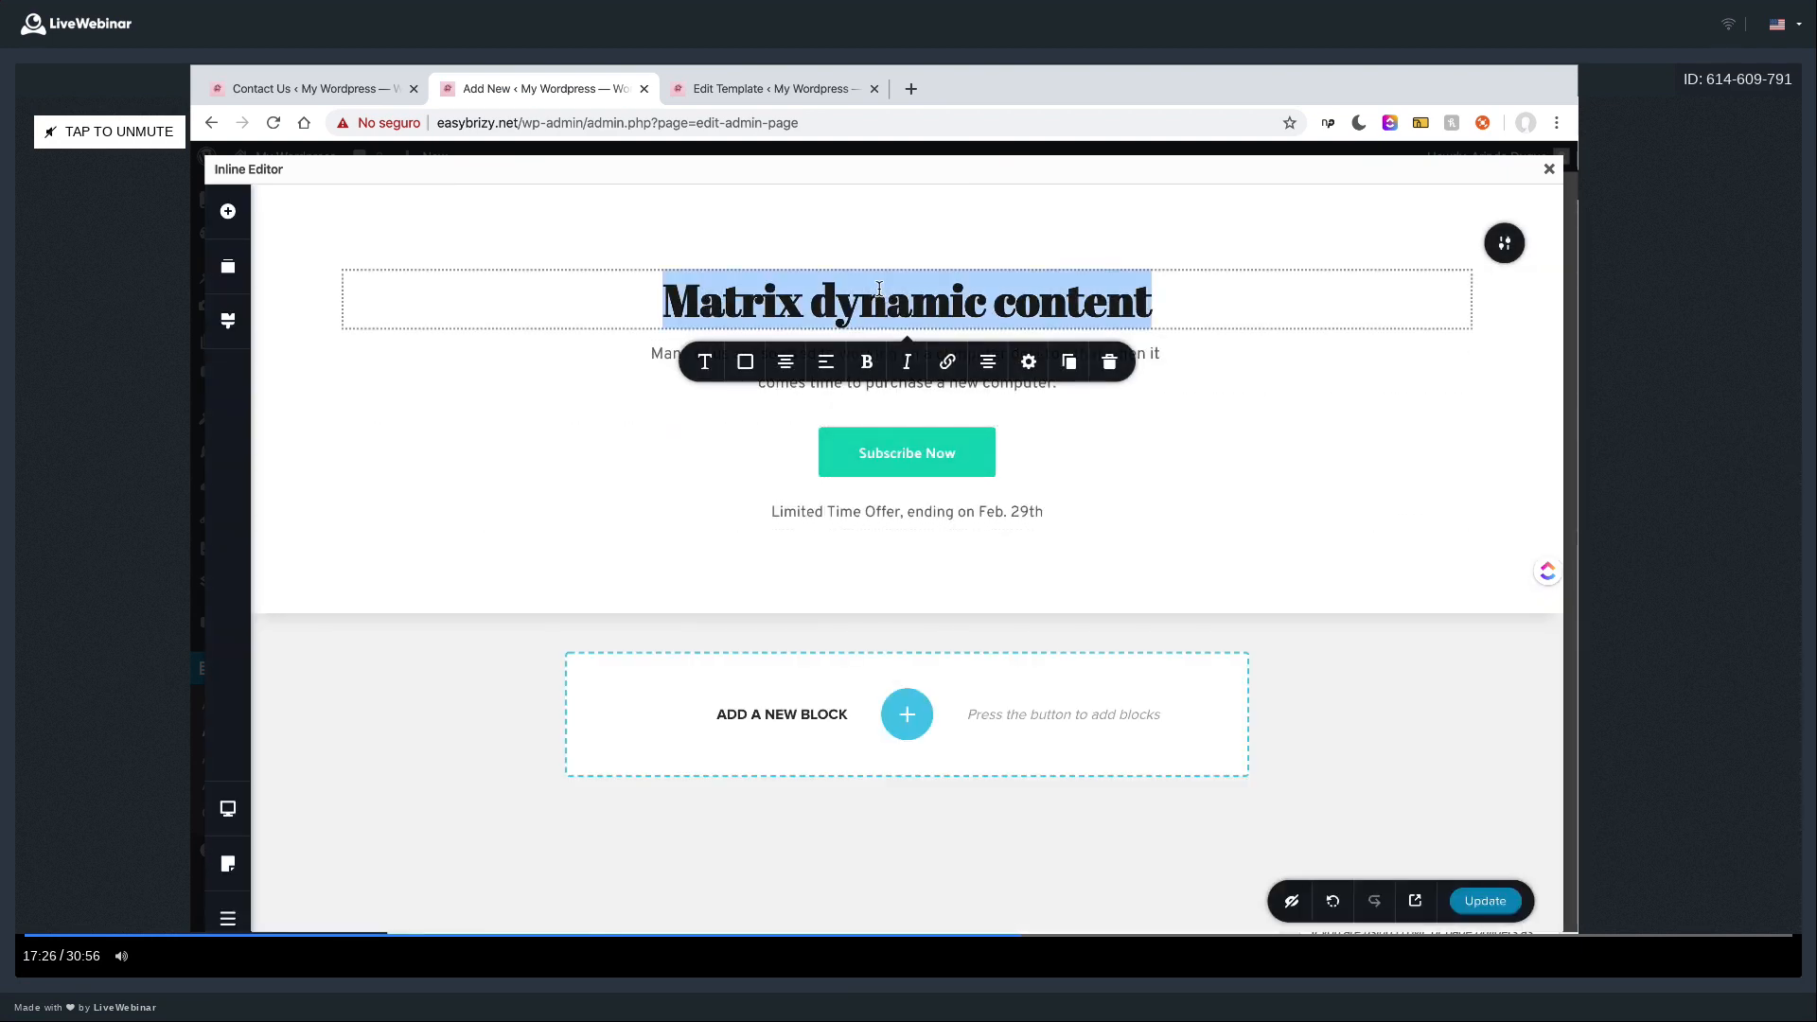
type("Your")
key("BackSpace")
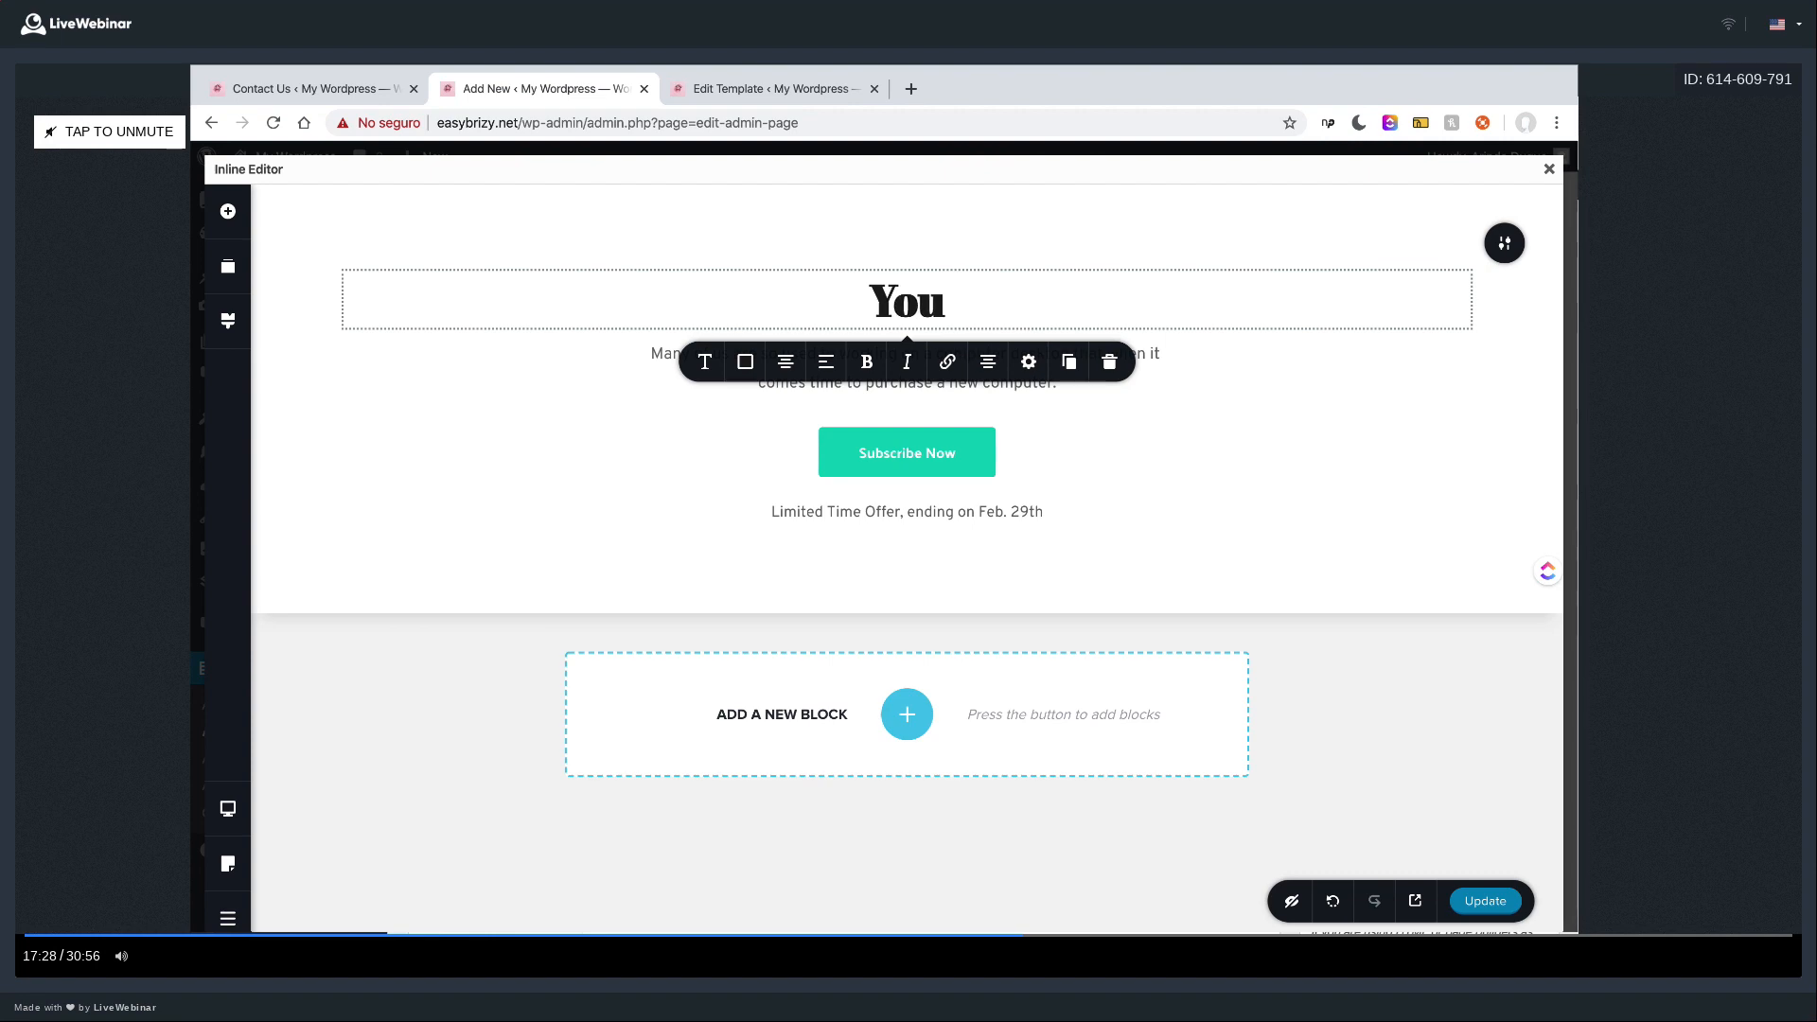
type("'re not ")
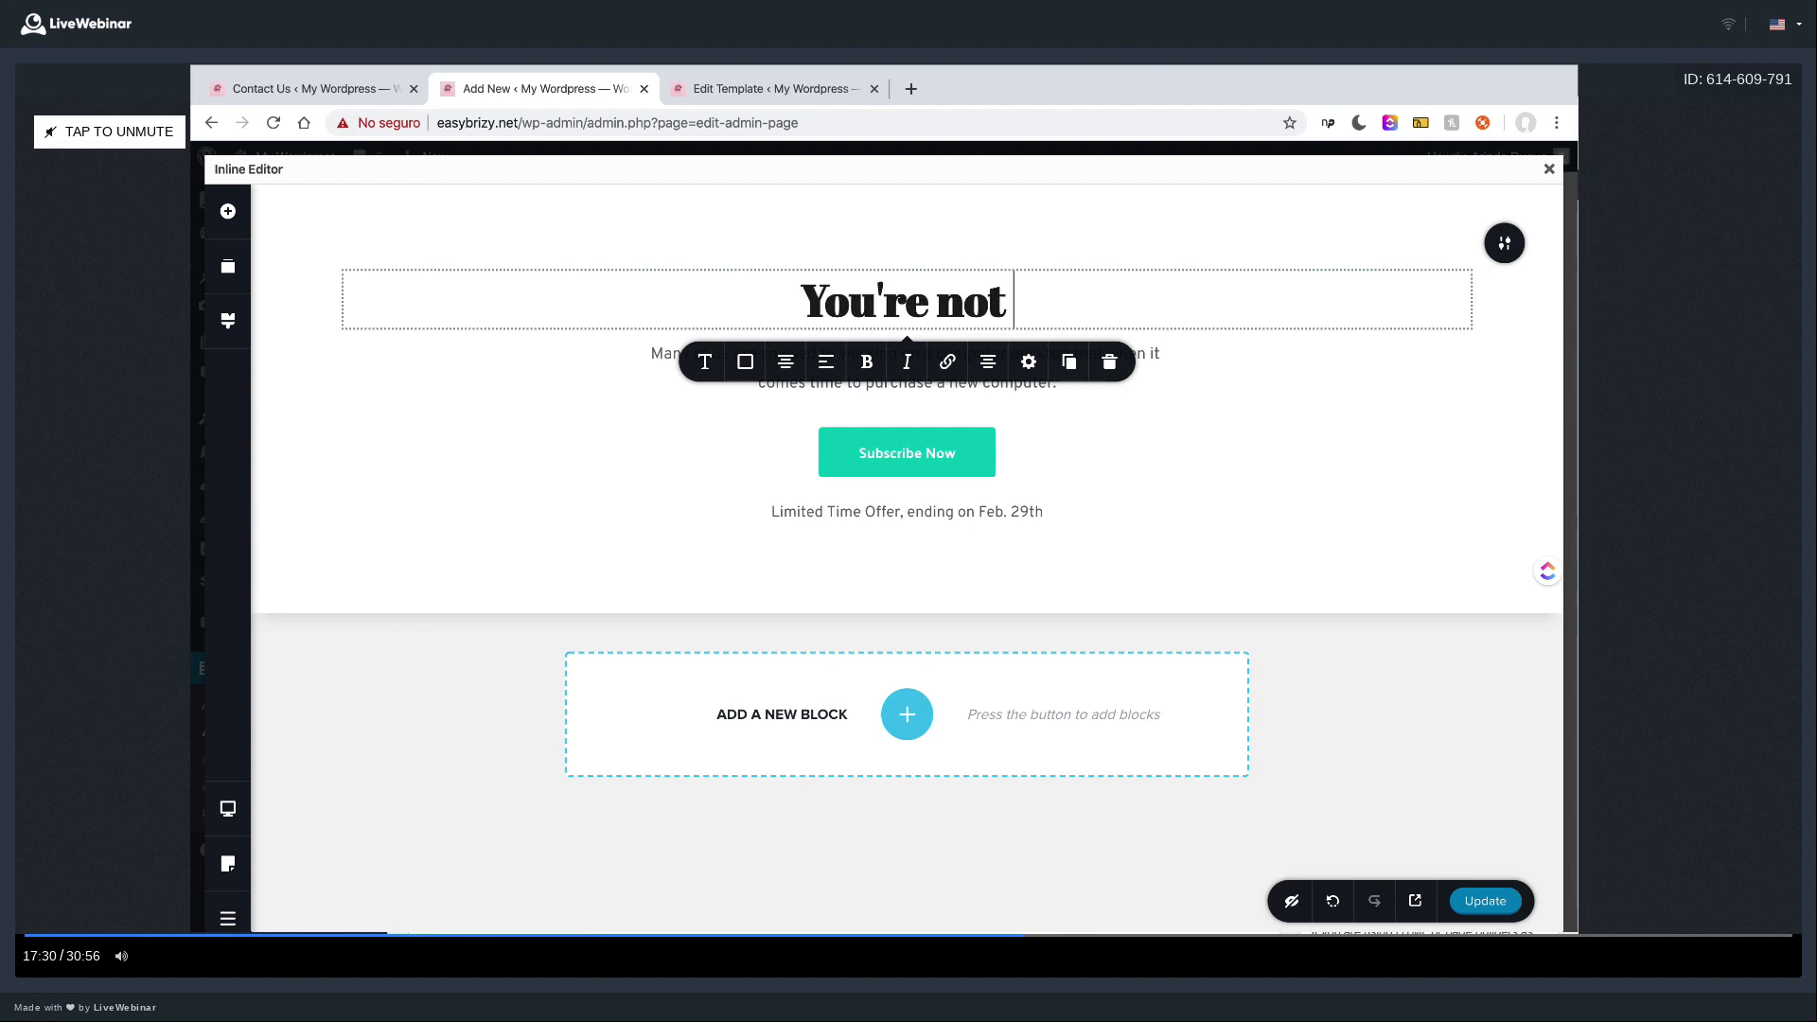
type("allowed to ")
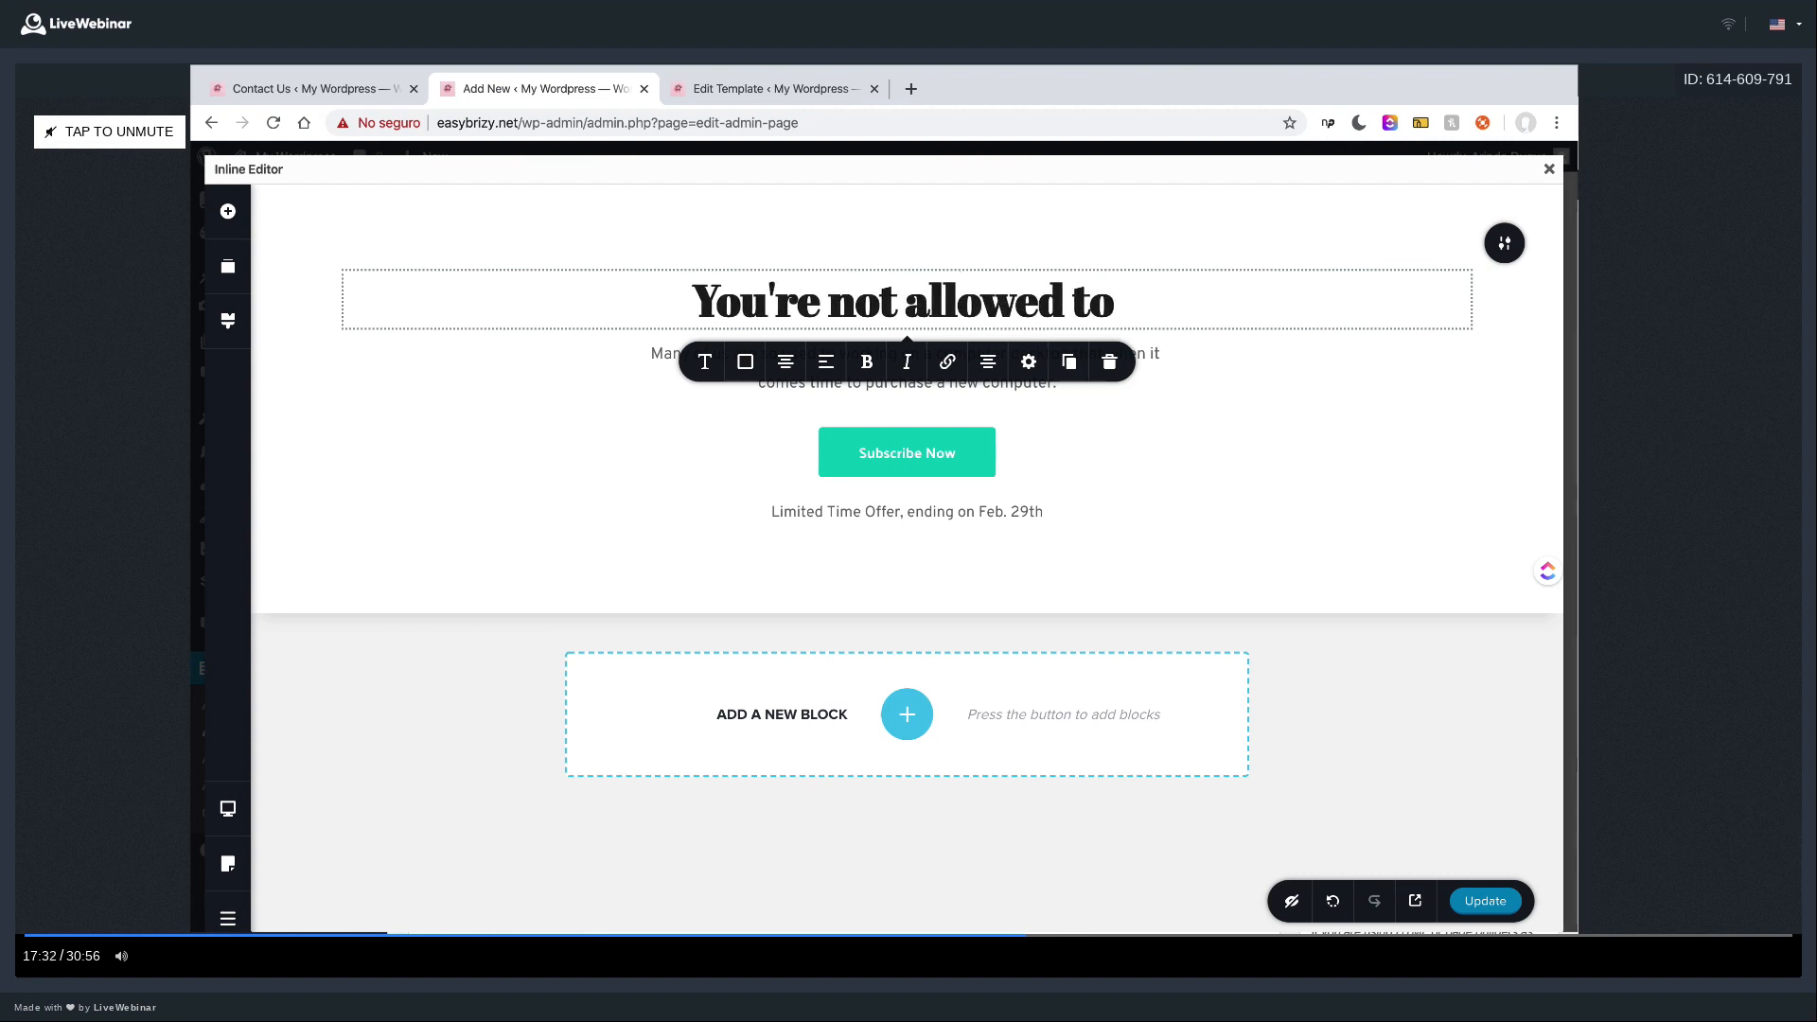
type("access")
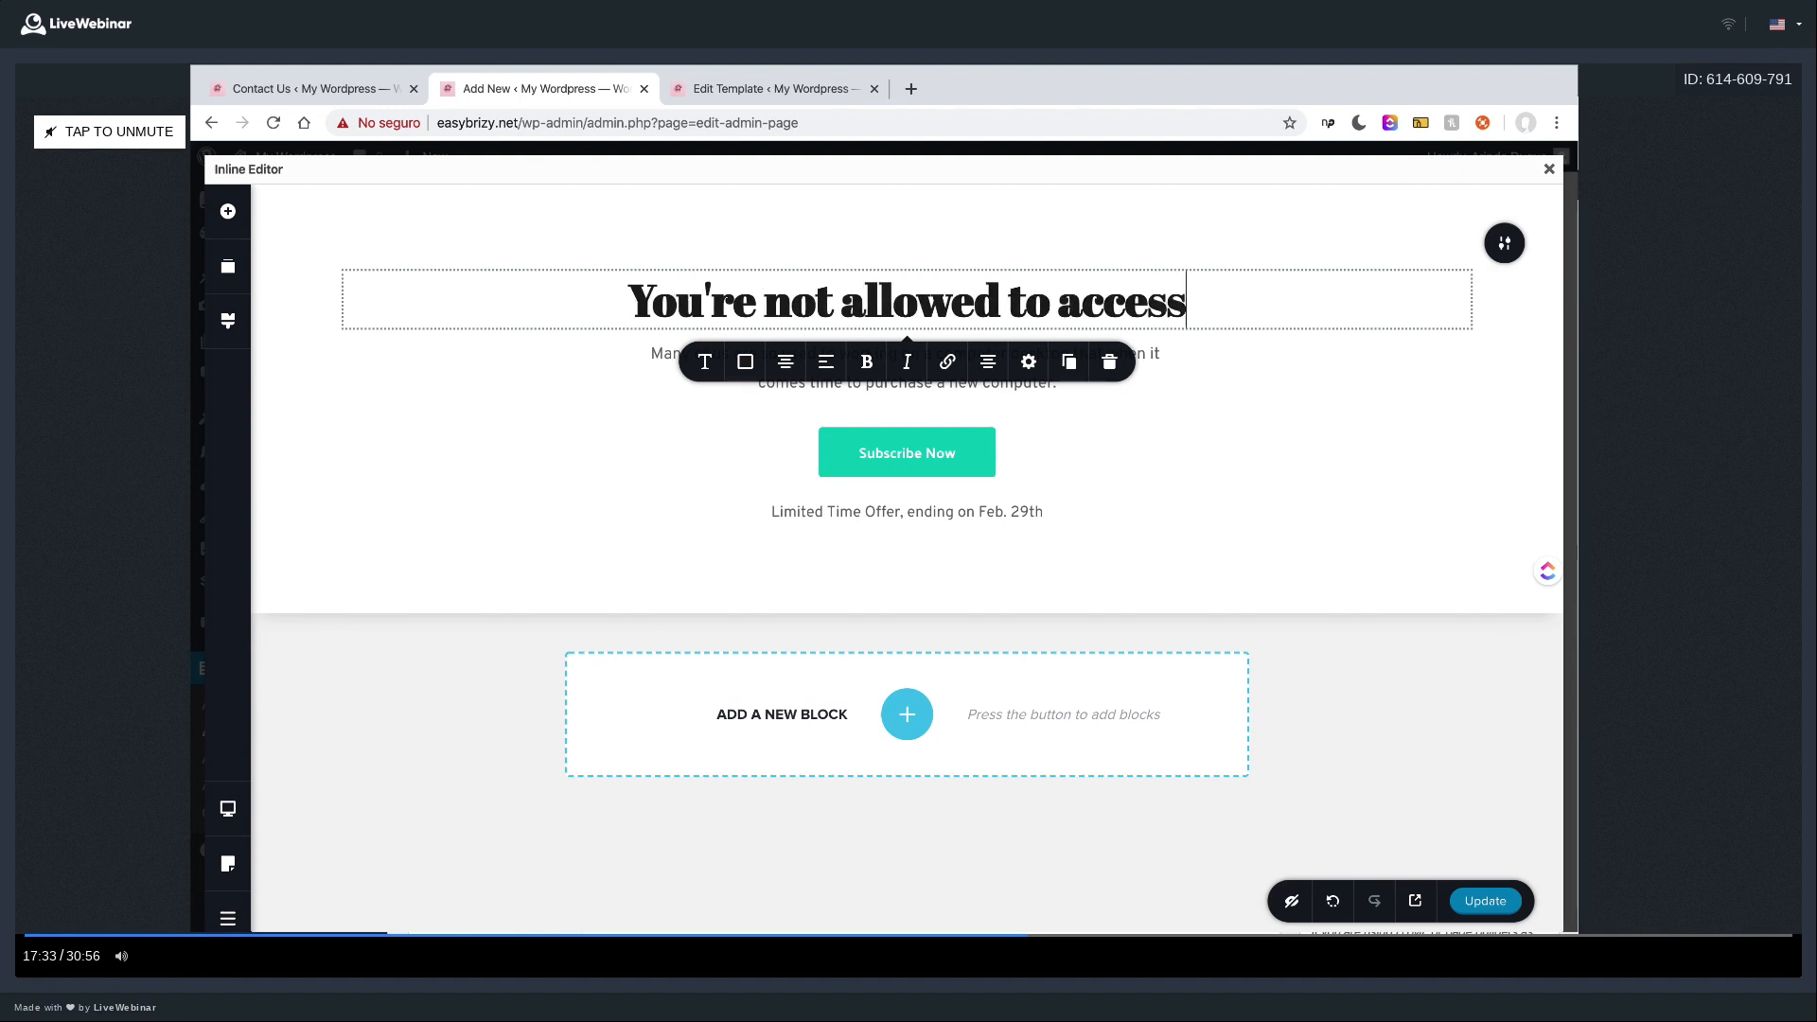
type(" this")
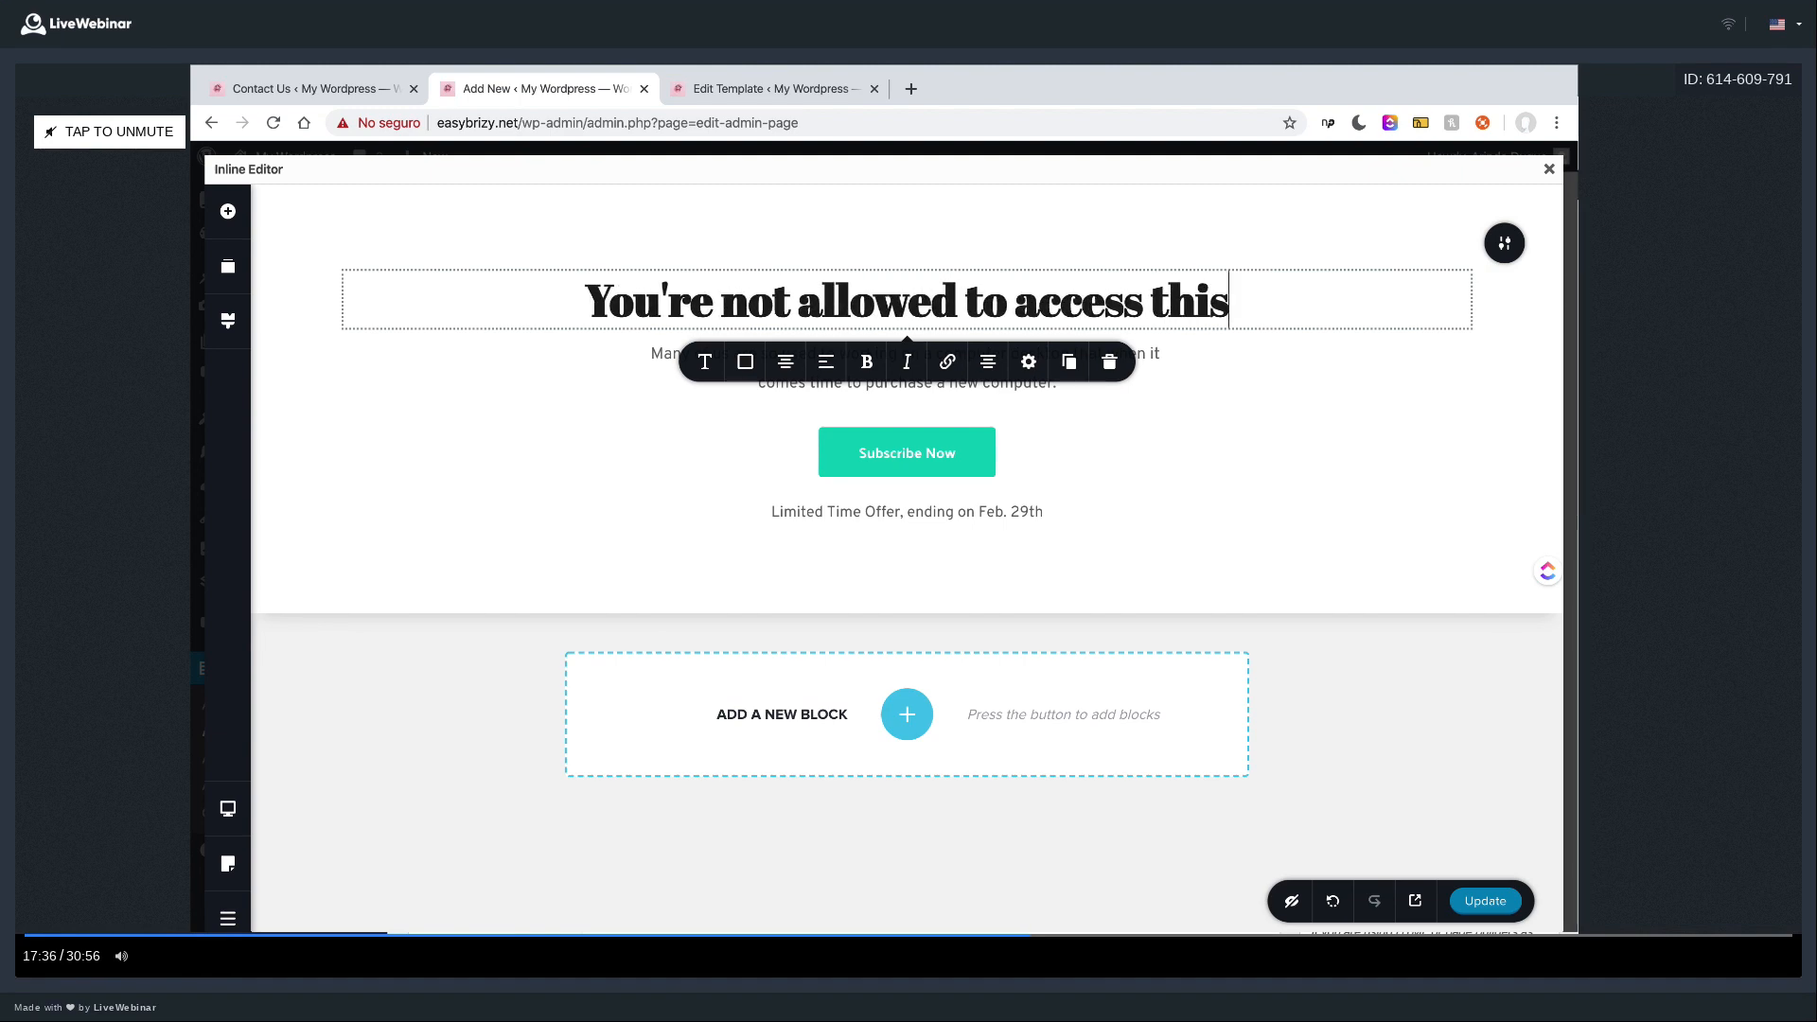
type(" page")
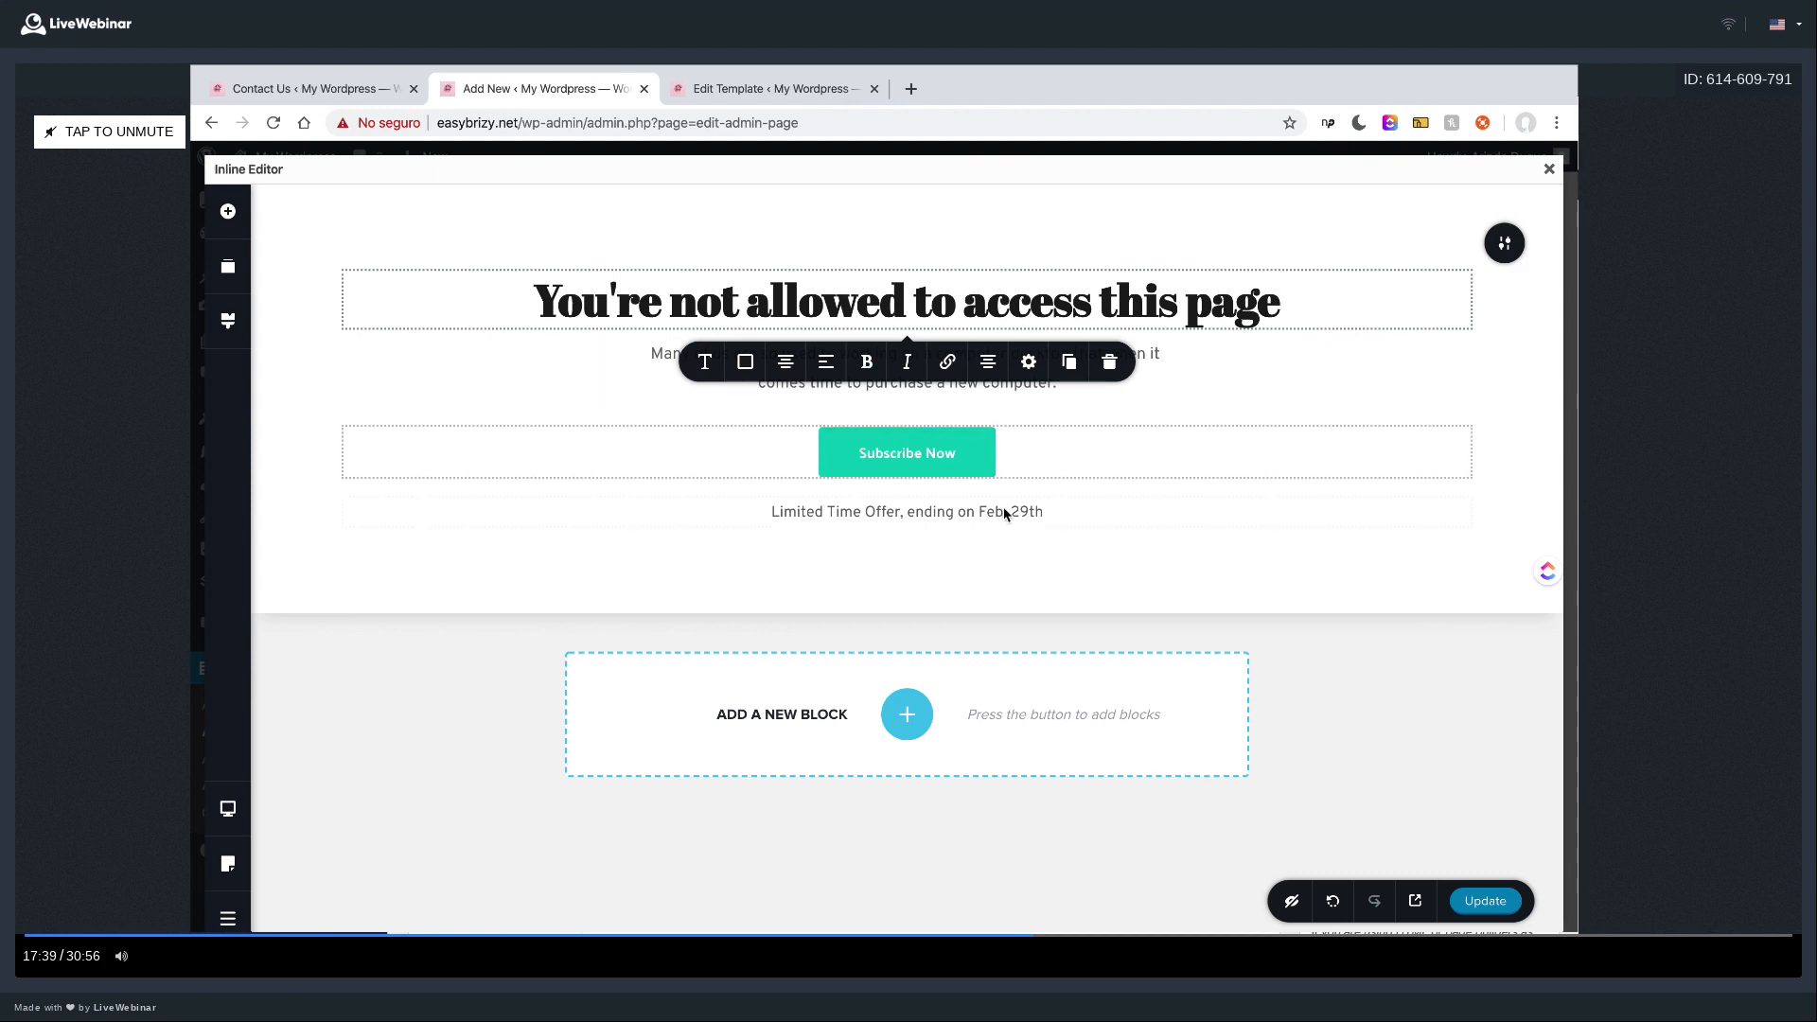
- Change the label of the block's button to "Contact Us"
left_click(946, 470)
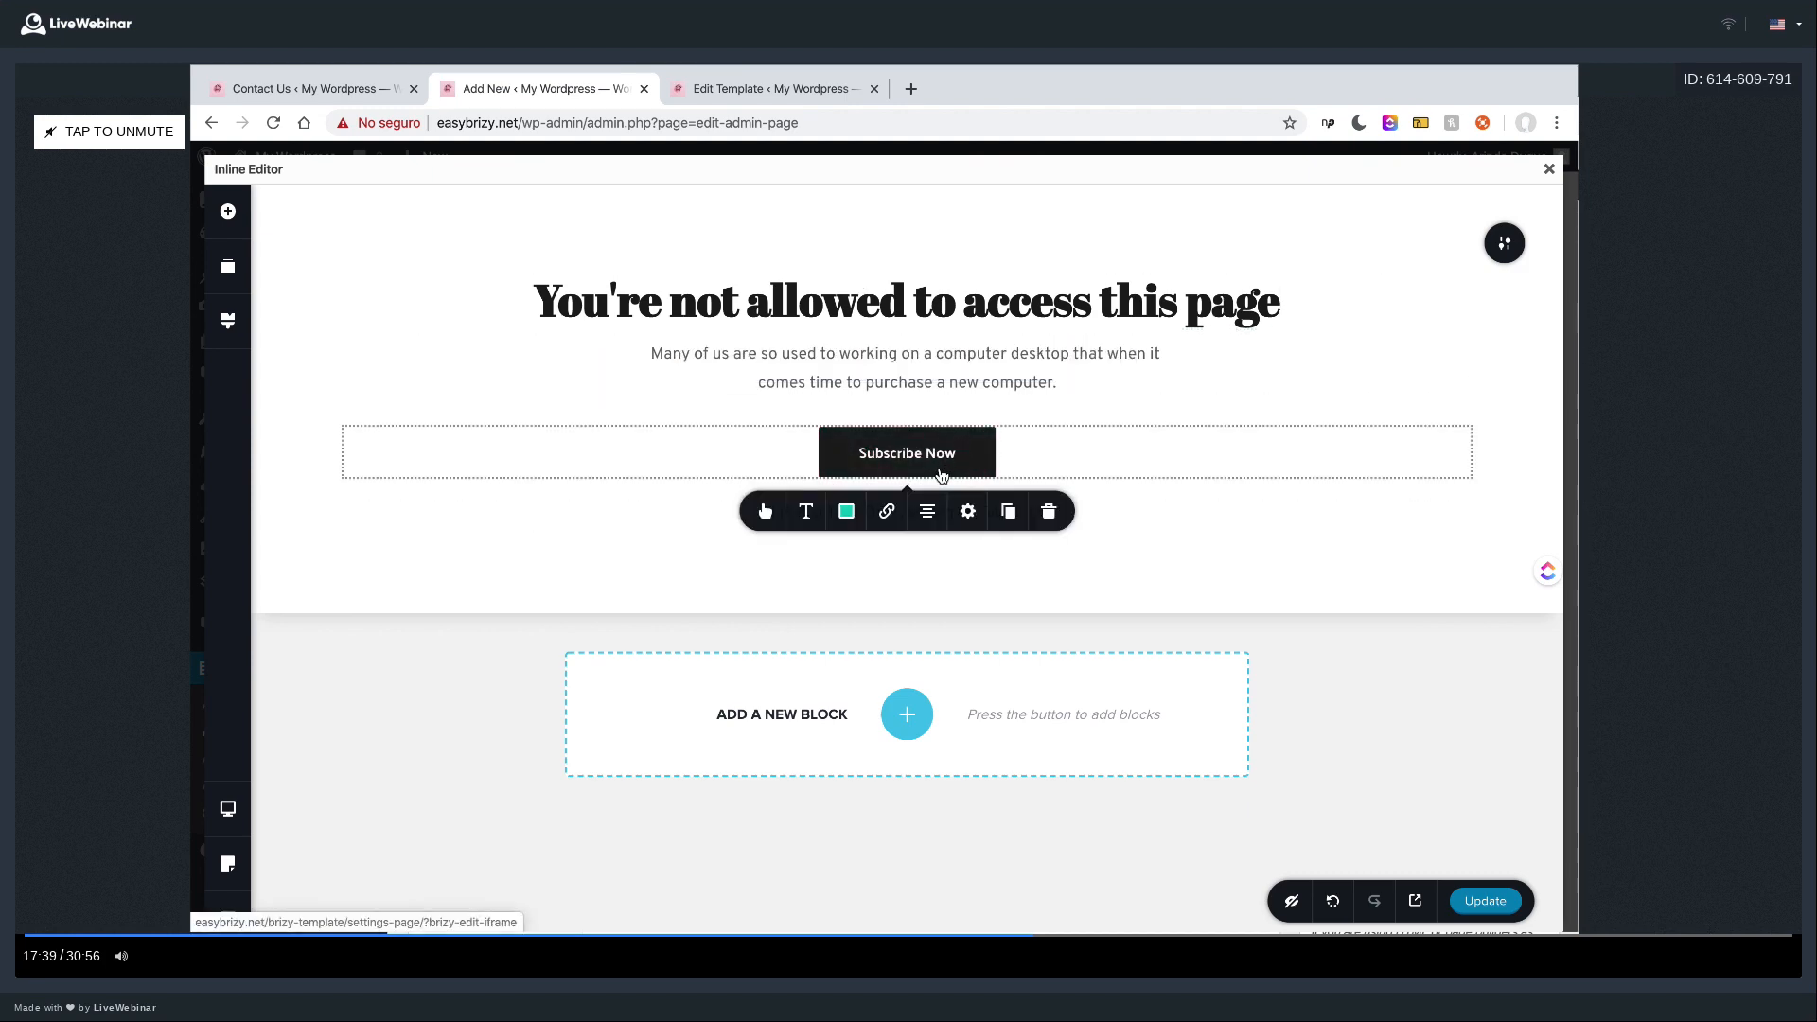
triple_click(878, 448)
type("Co")
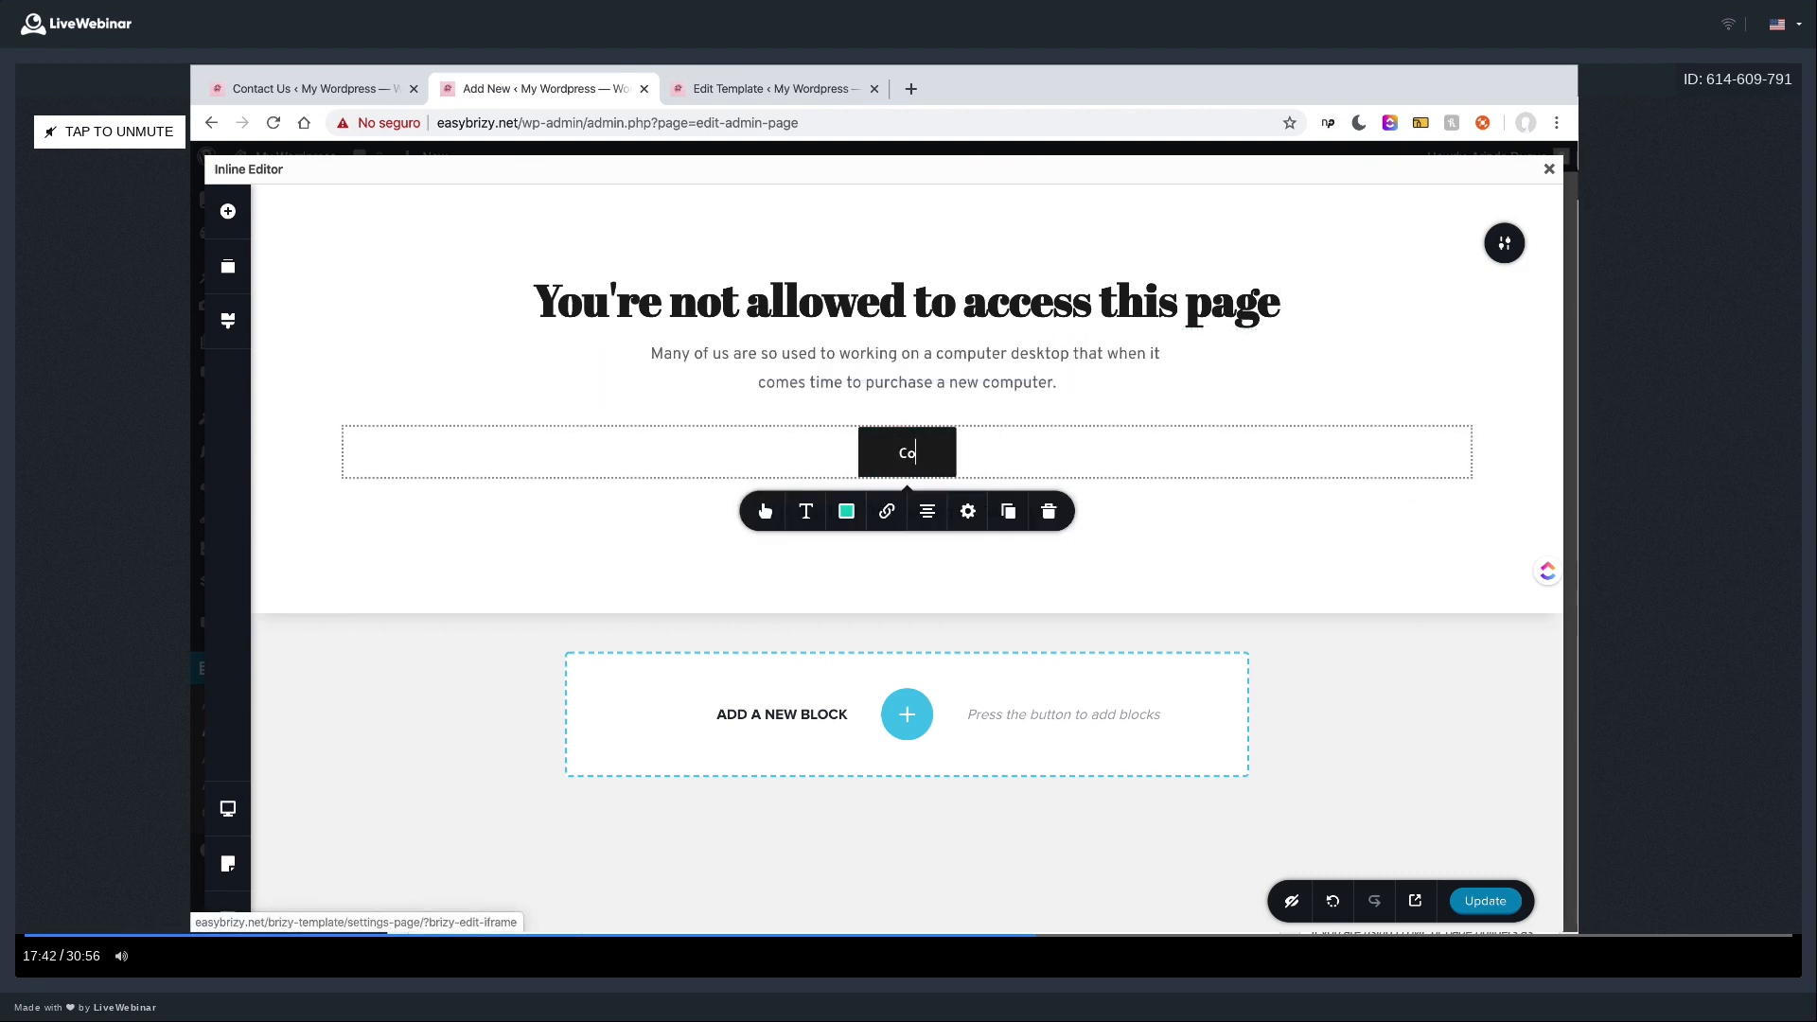
type("ntact Us")
- Replace the paragraph under the heading with "If you want to make changes to these settings, contact us and we'll do it for you."
left_click(713, 394)
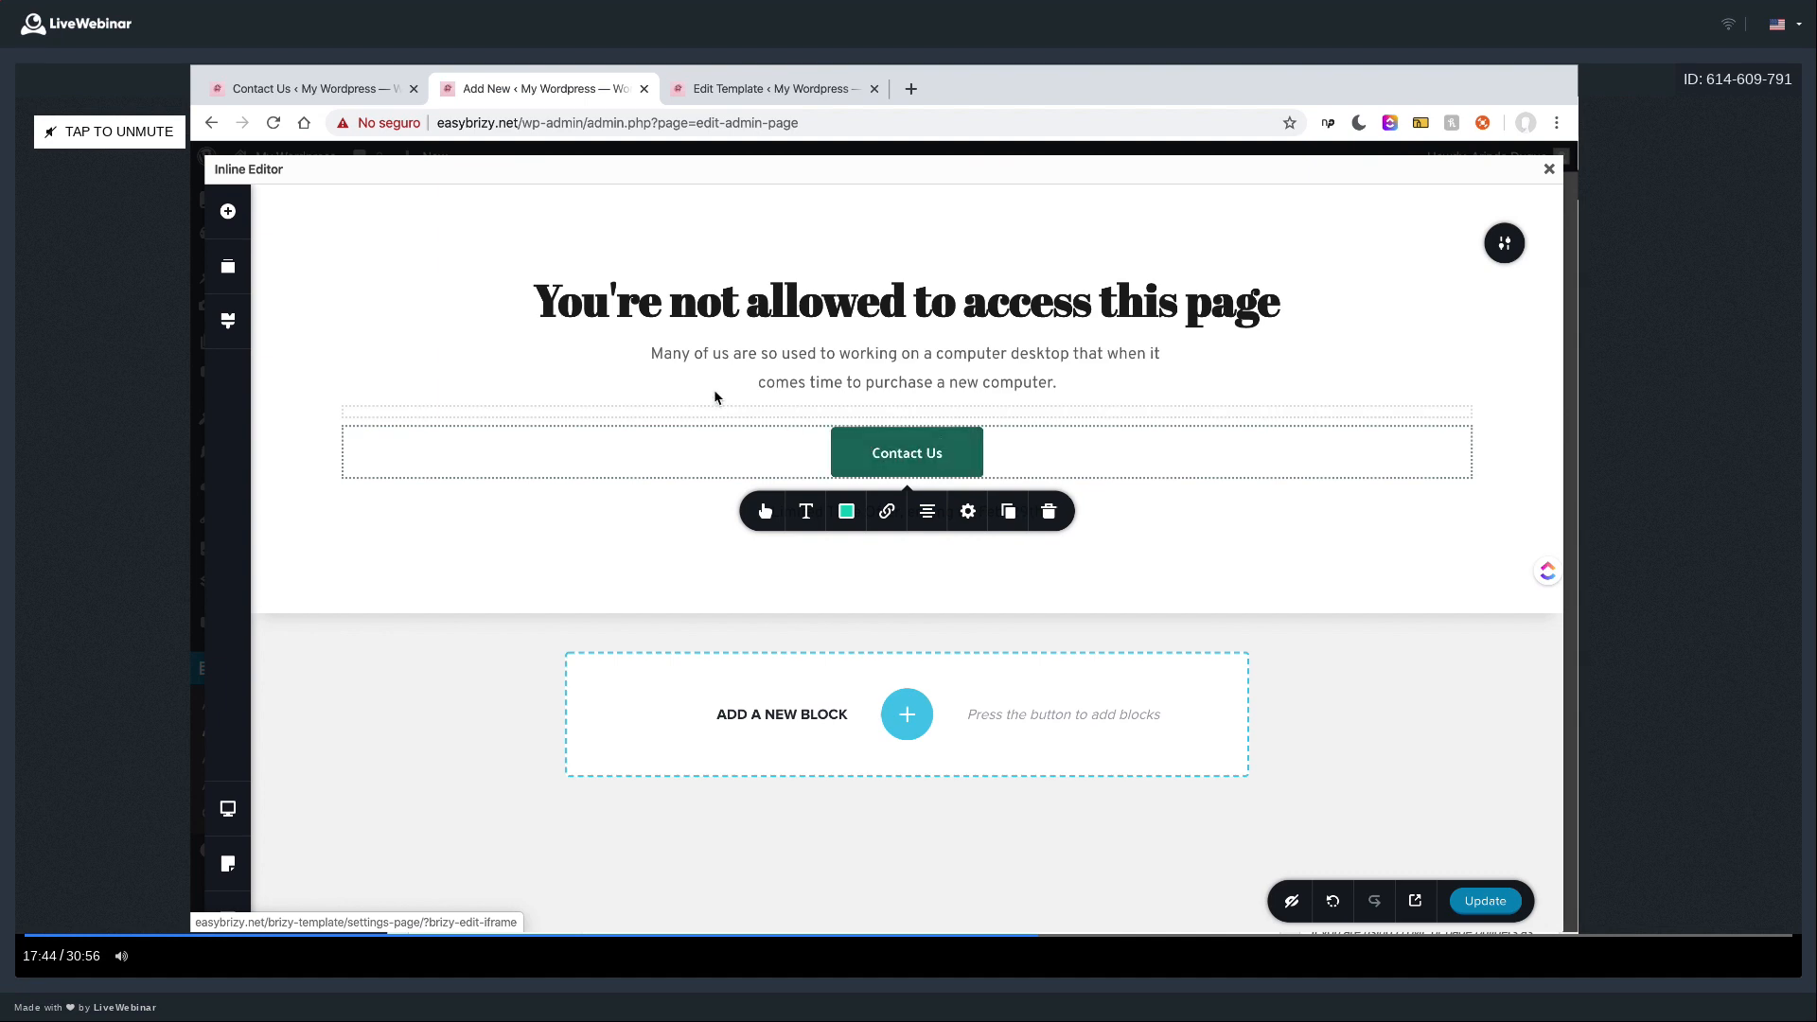
triple_click(784, 379)
type("If y")
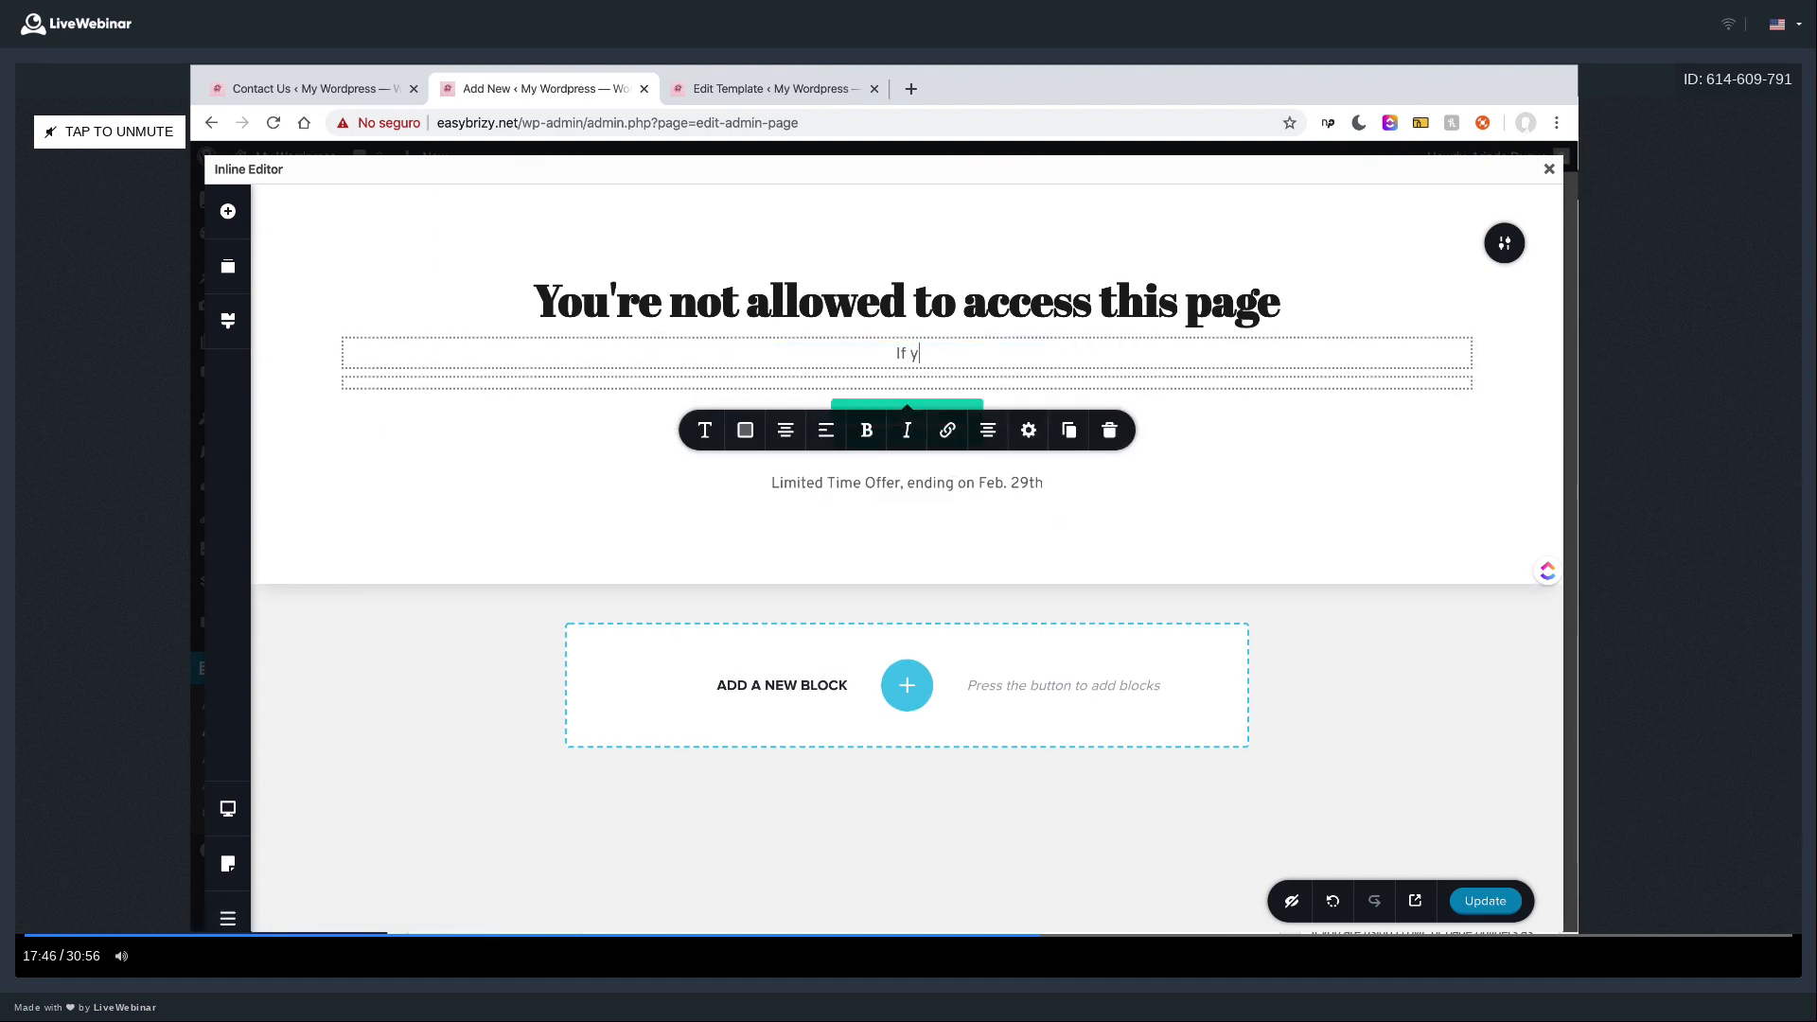
type("ou want to make changes to ")
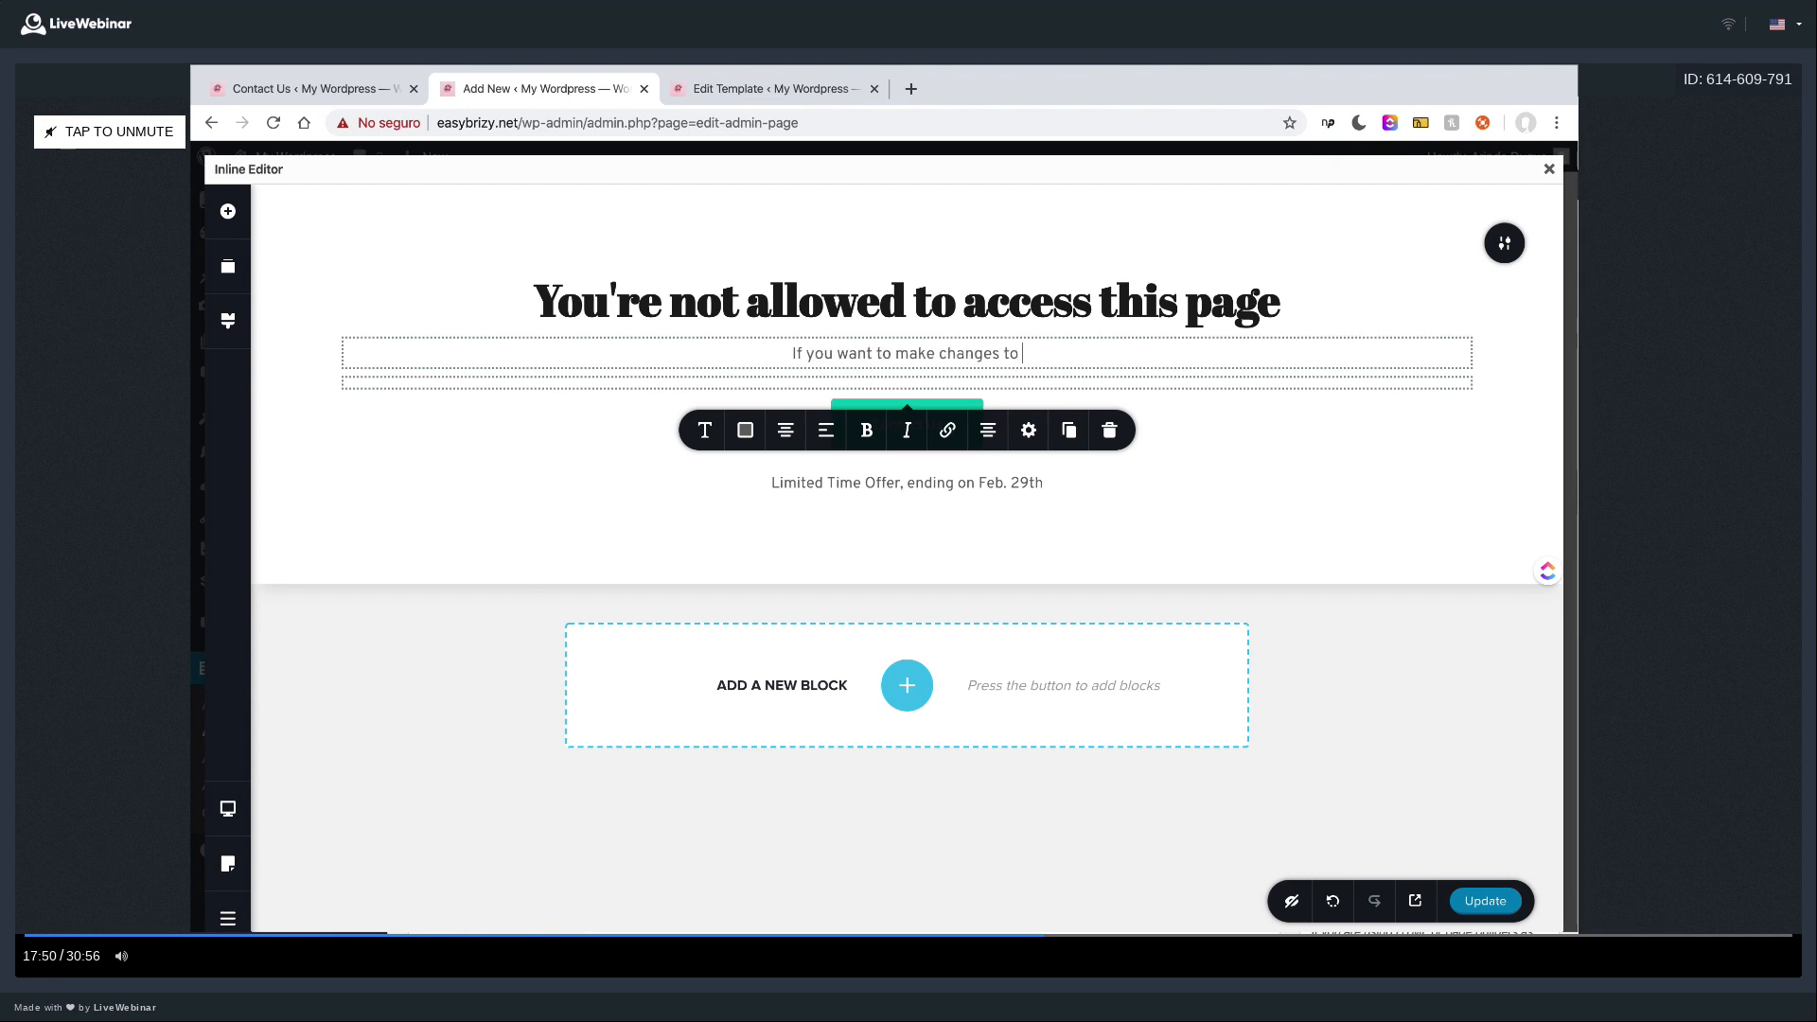
type("these settin")
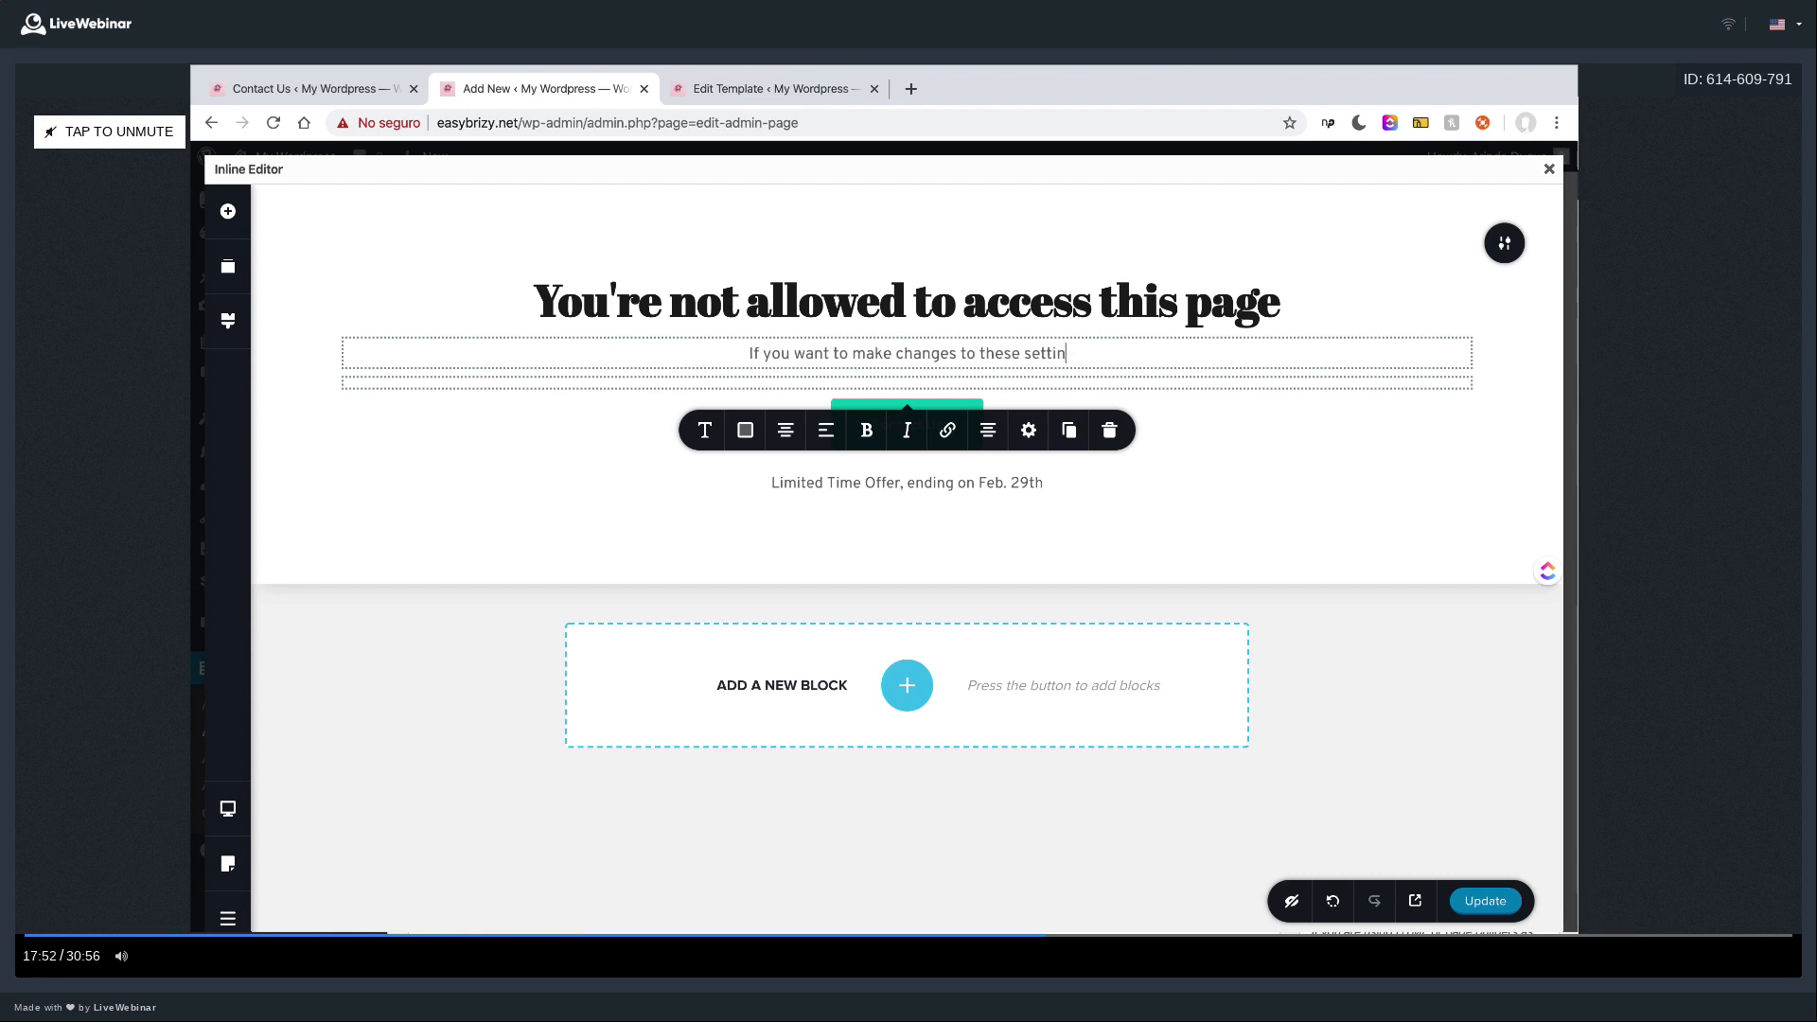
type("gs, contact u")
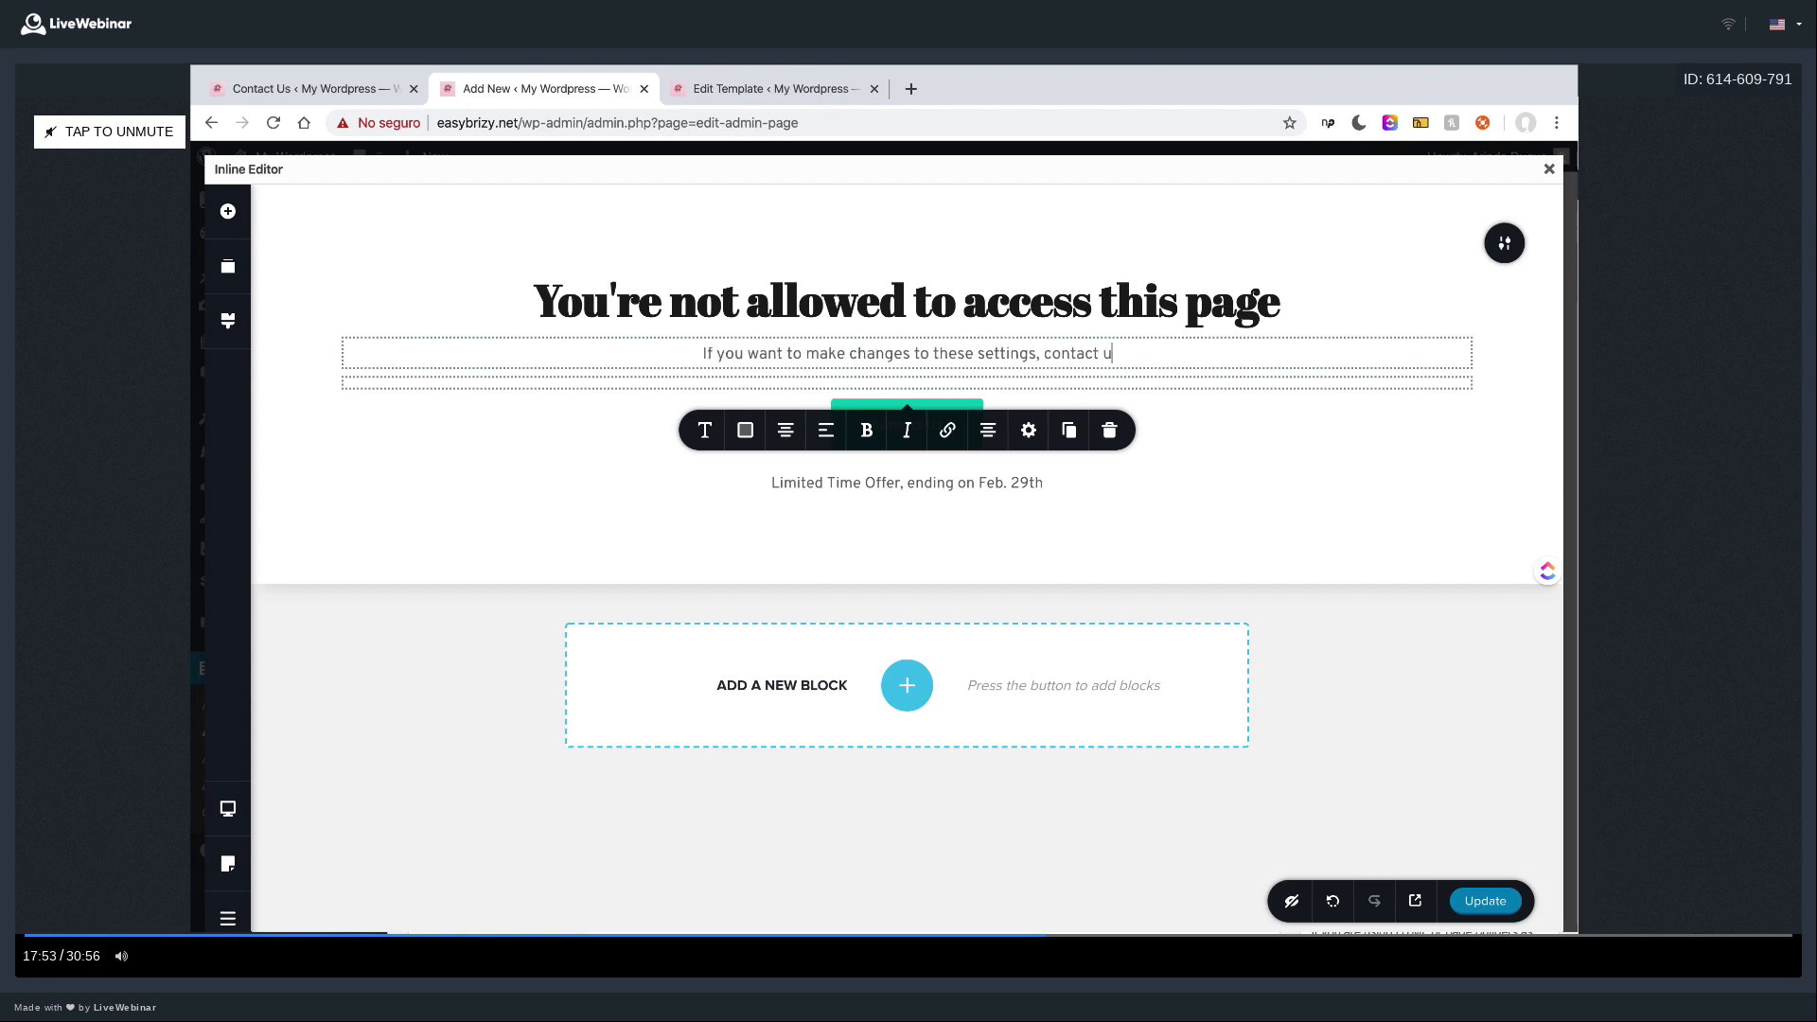
type("s and we'l")
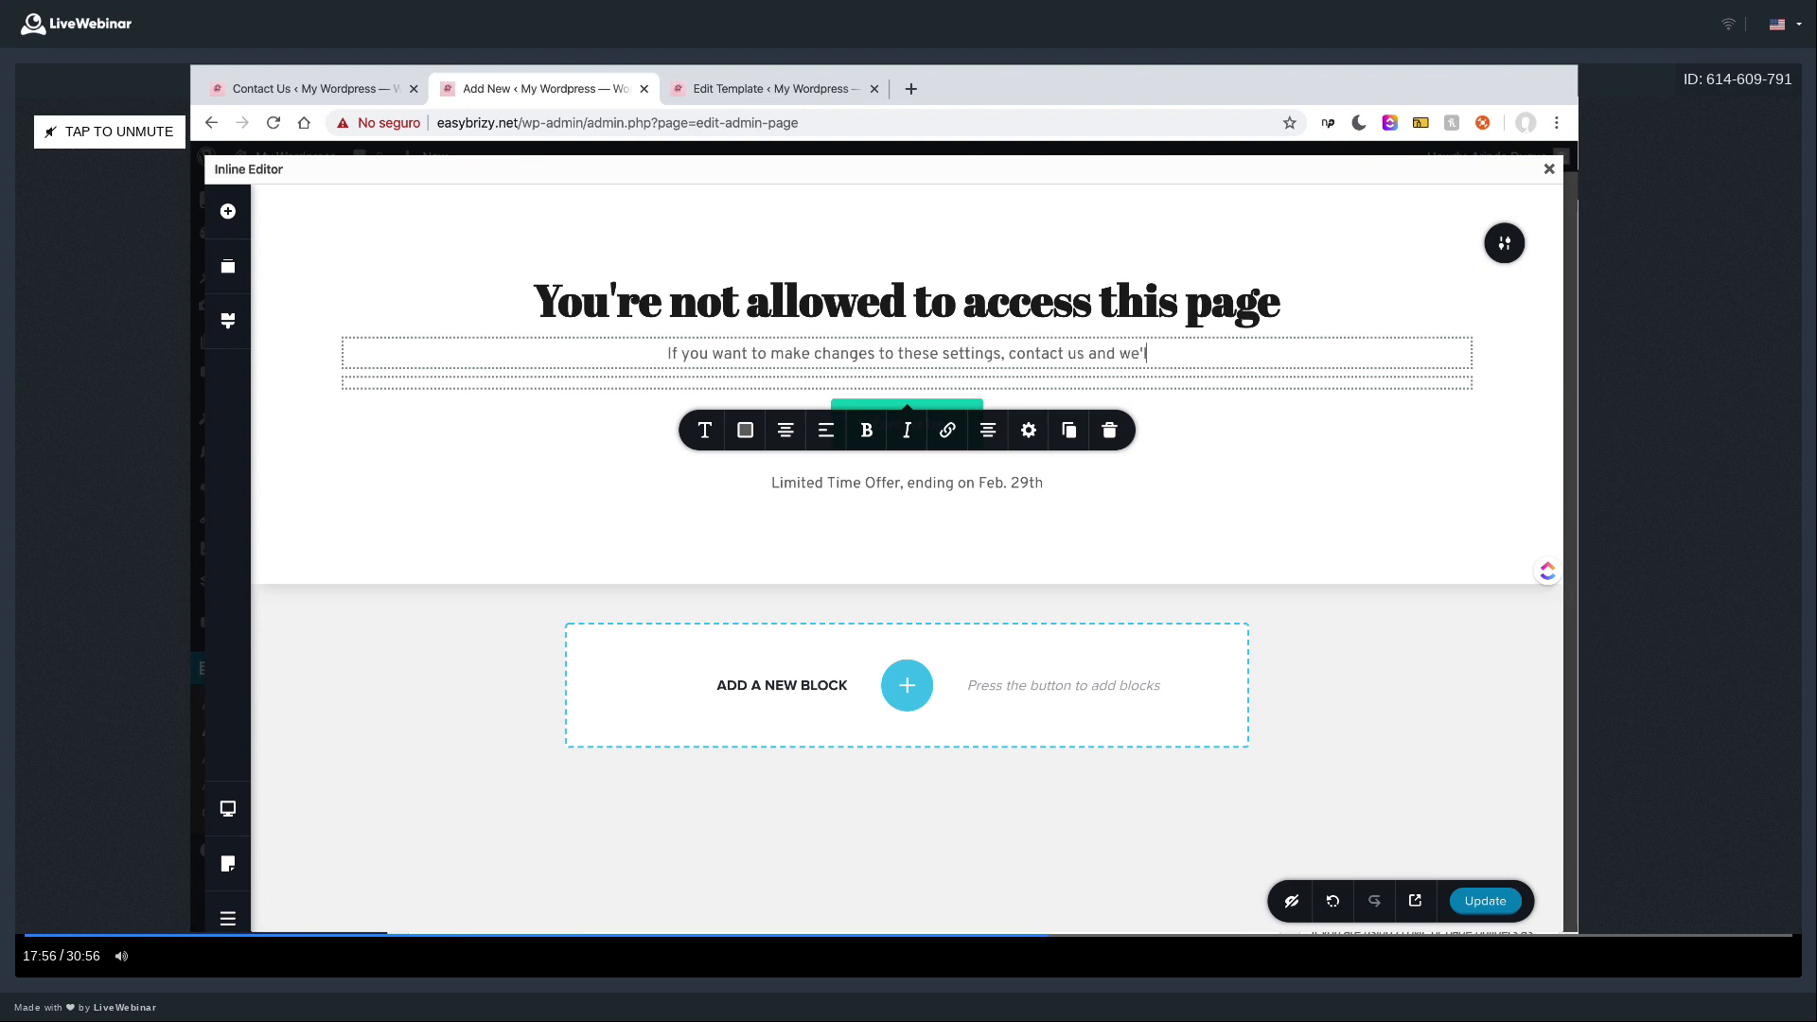
type("l do it for you.")
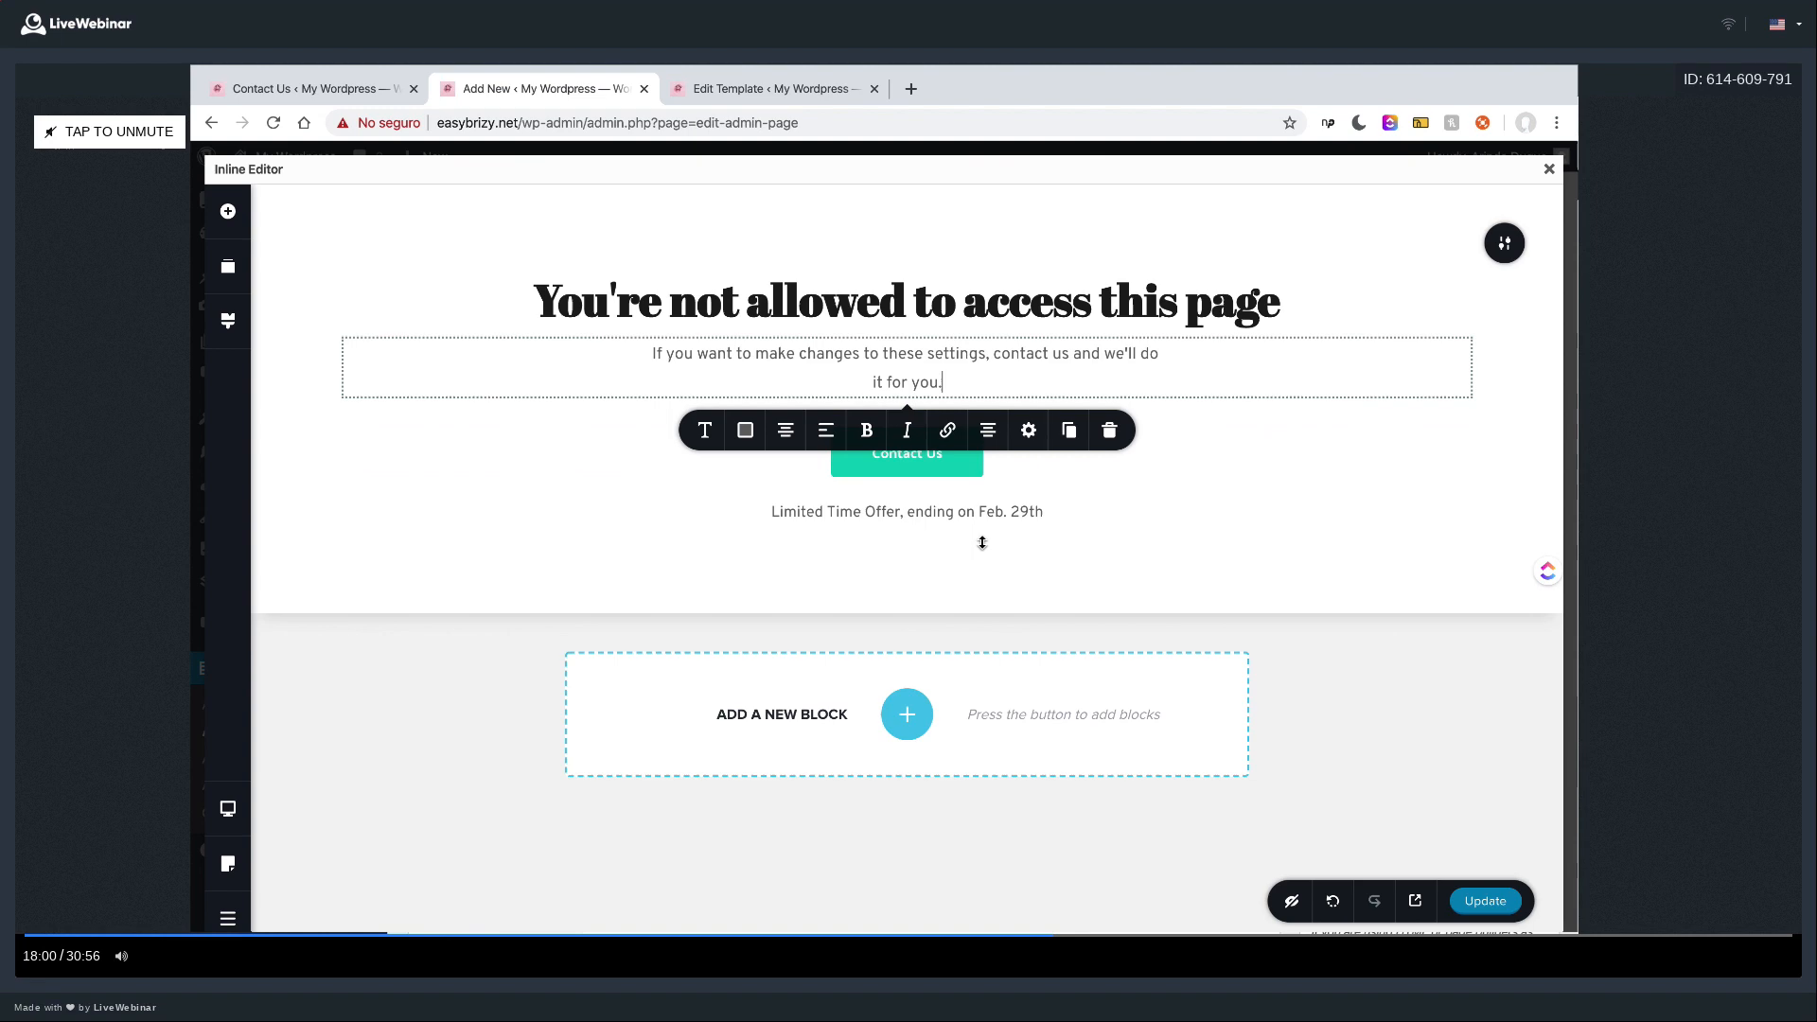
- Delete the "Limited Time Offer" line below the button, then save the template and leave the inline editor
left_click(1037, 512)
left_click(1120, 561)
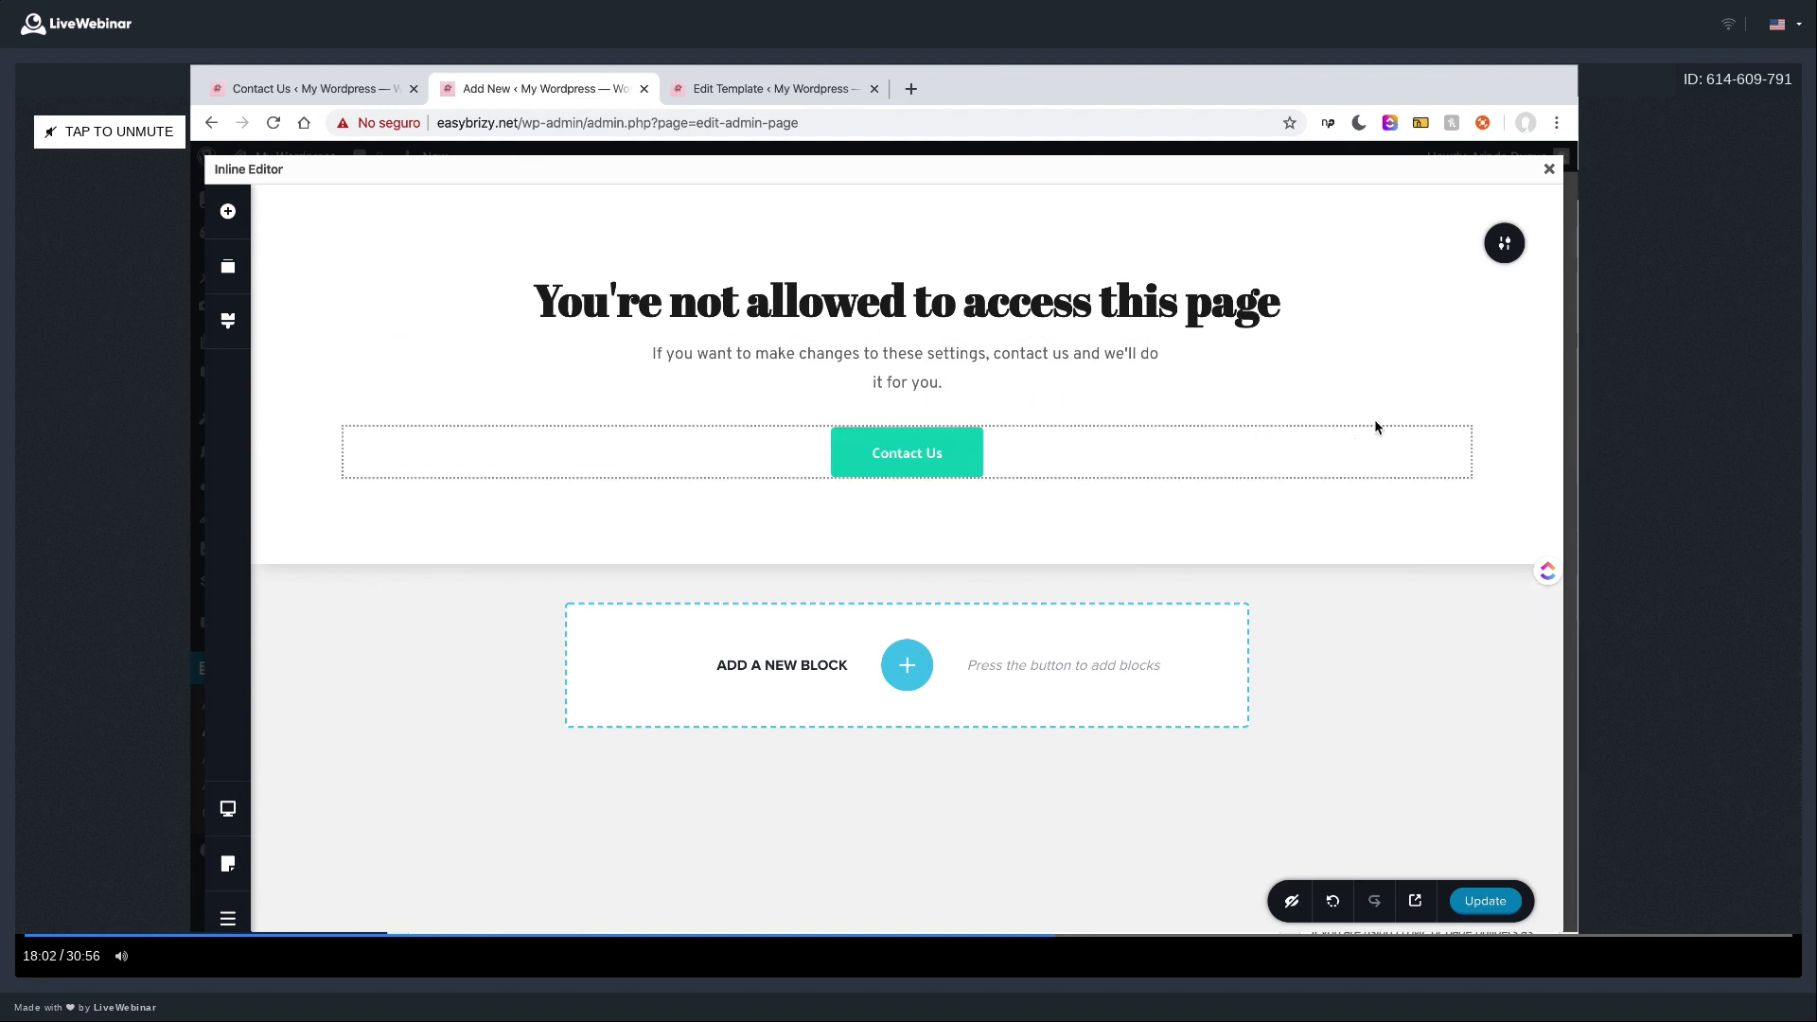
mouse_move(1247, 925)
left_click(1509, 904)
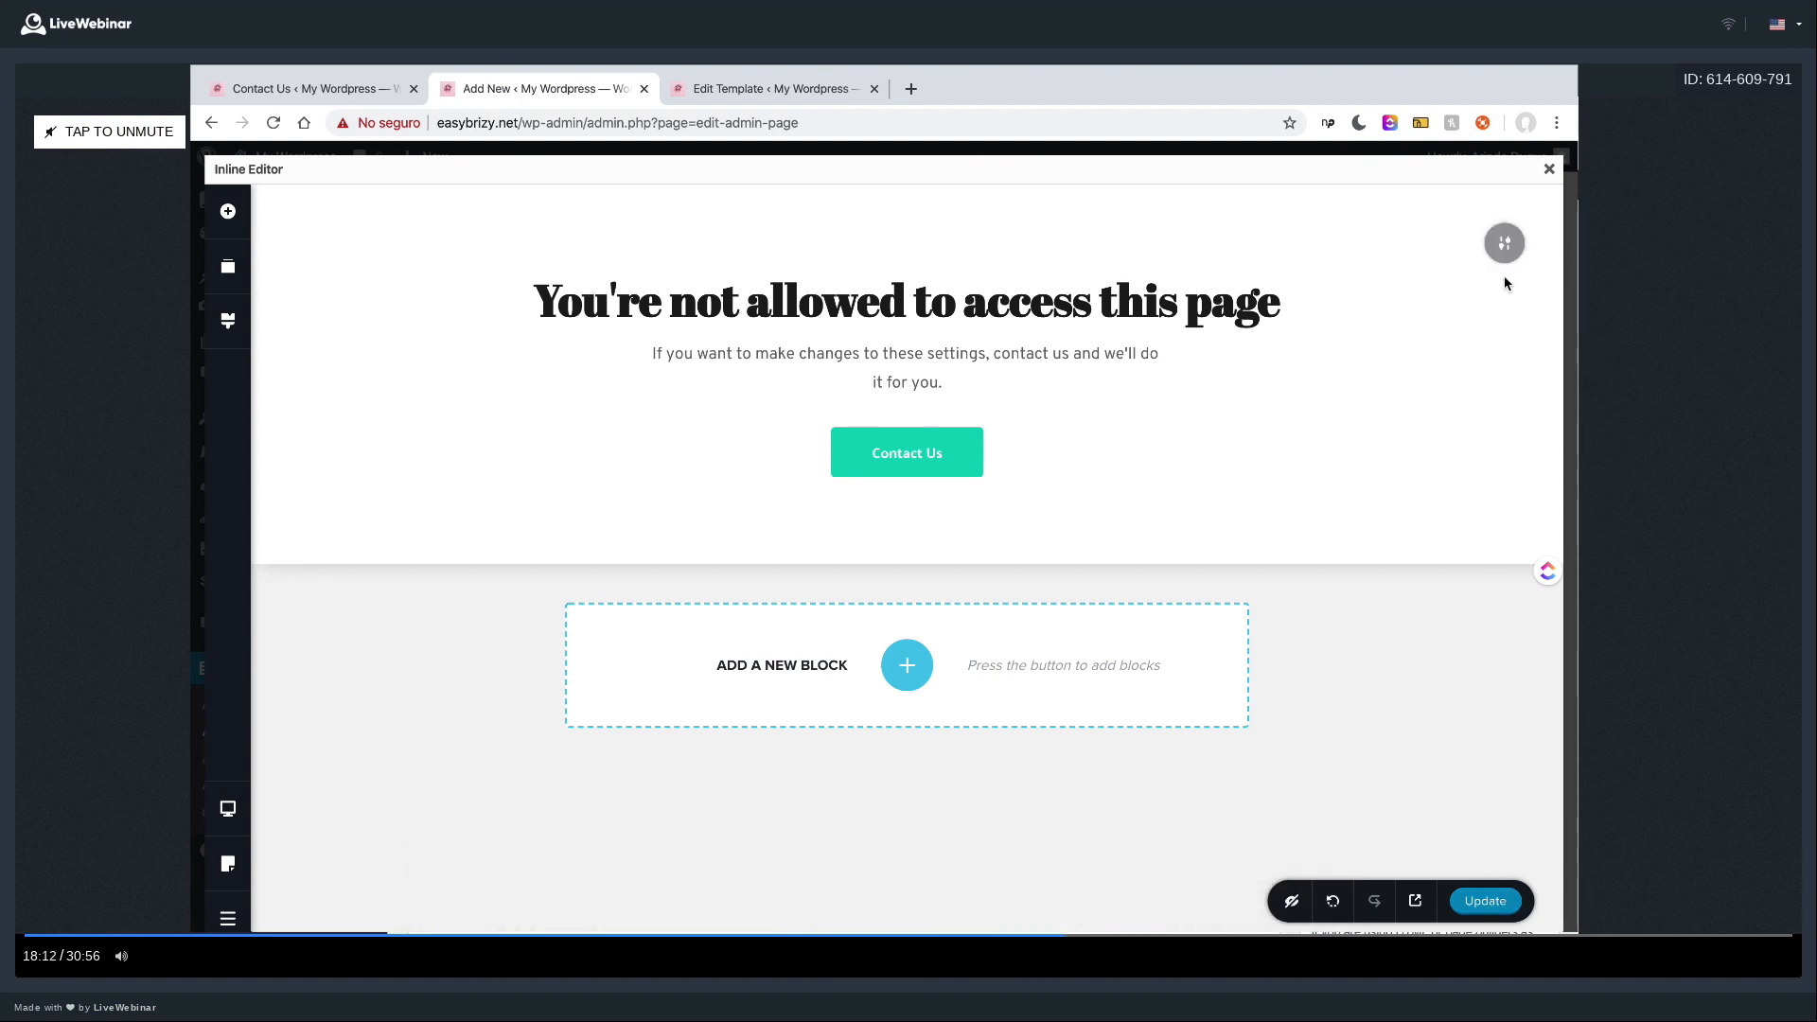
left_click(1549, 169)
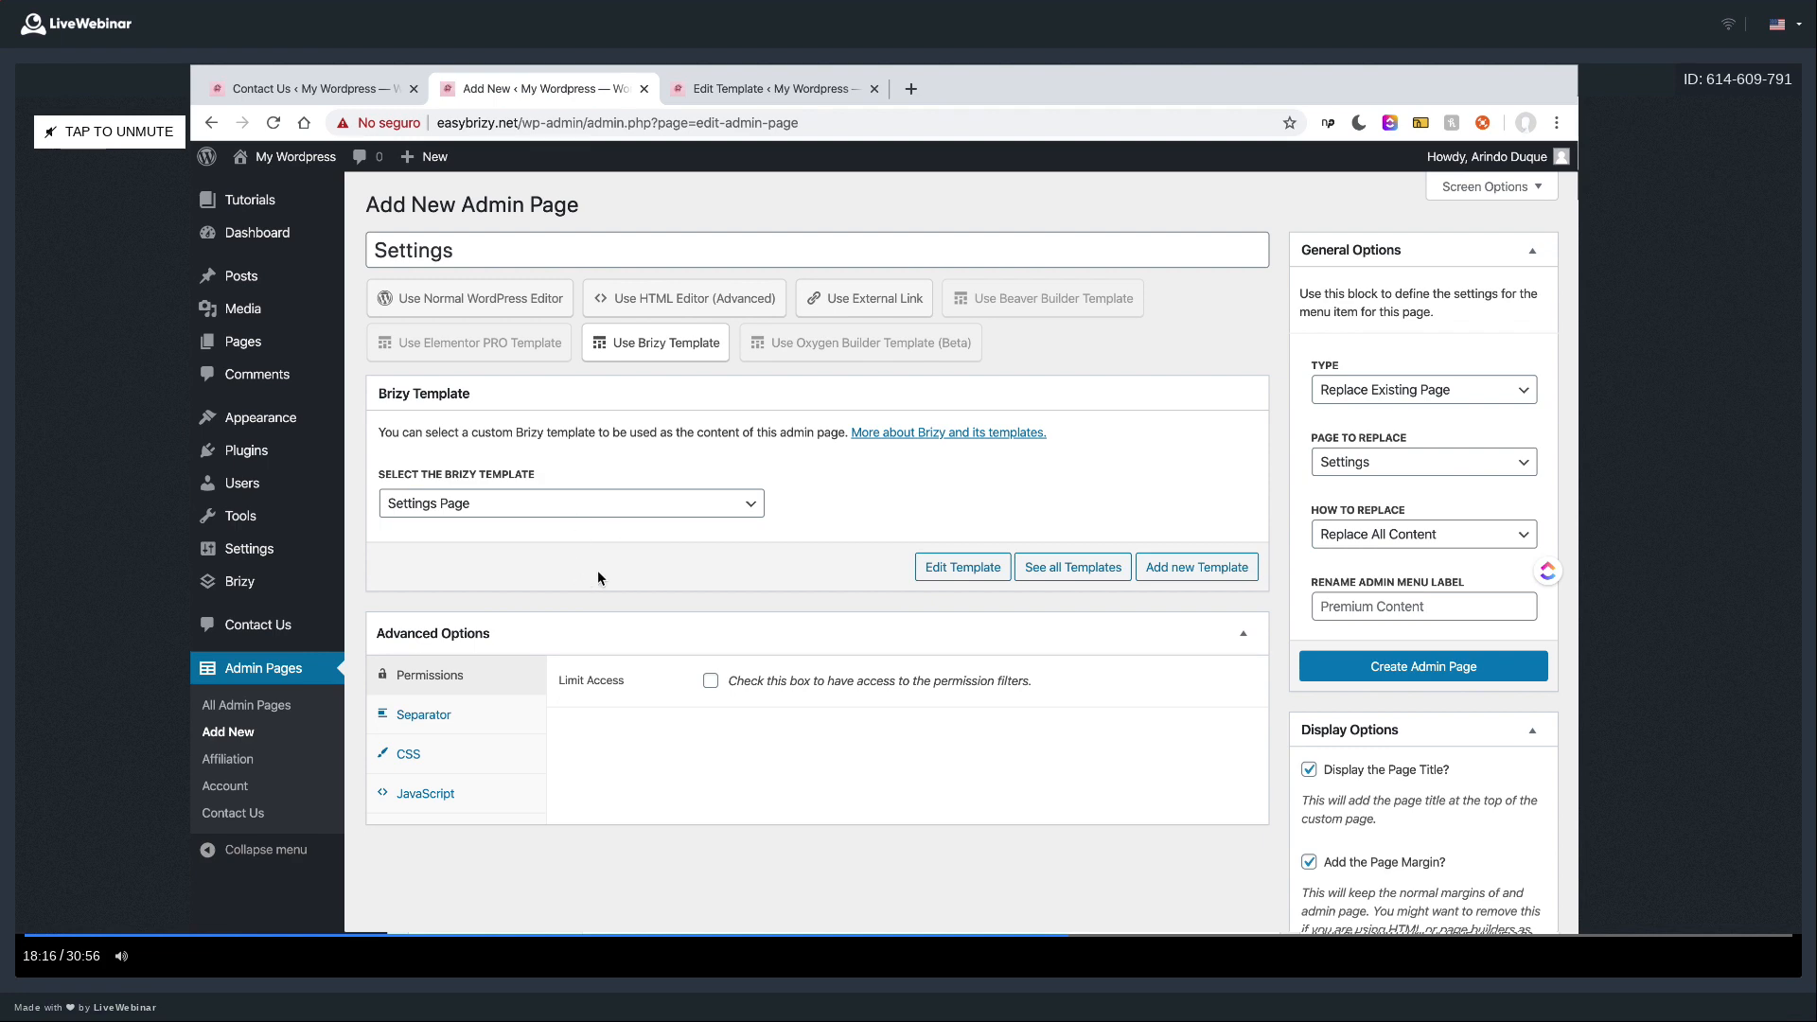
- Create the Settings admin page and view the replaced Settings page in the dashboard
left_click(1470, 667)
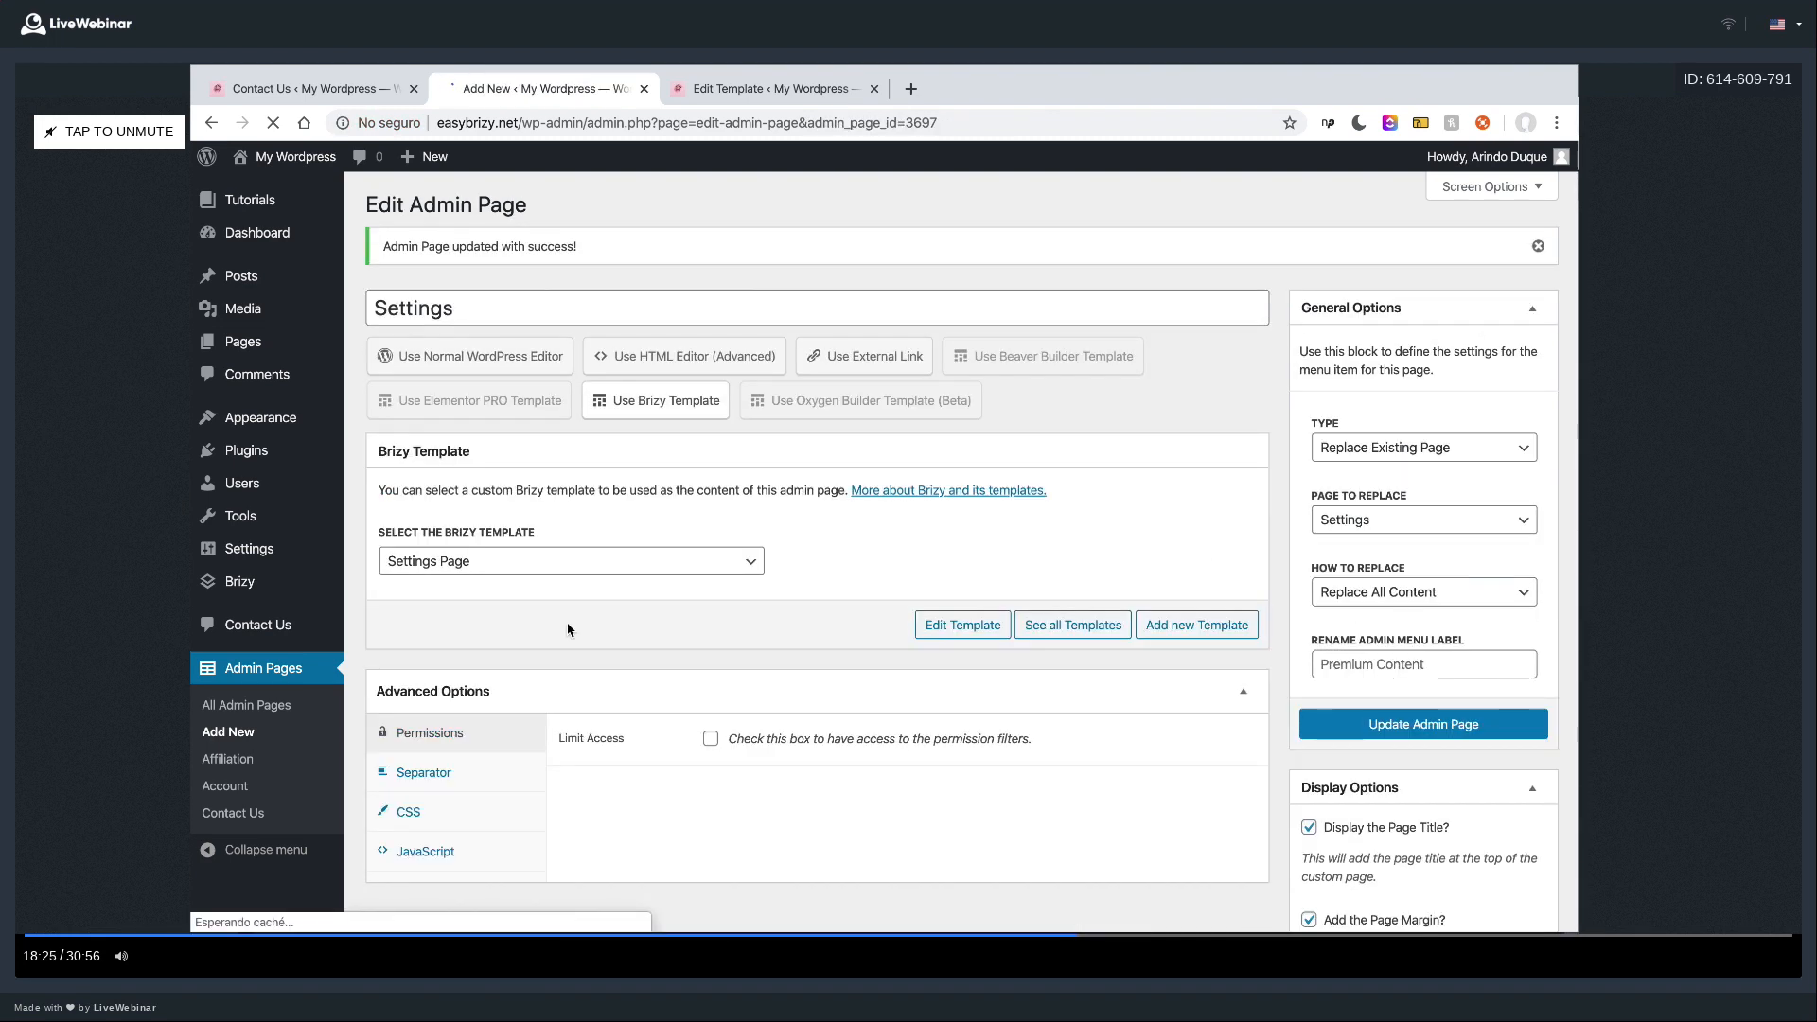
mouse_move(249, 558)
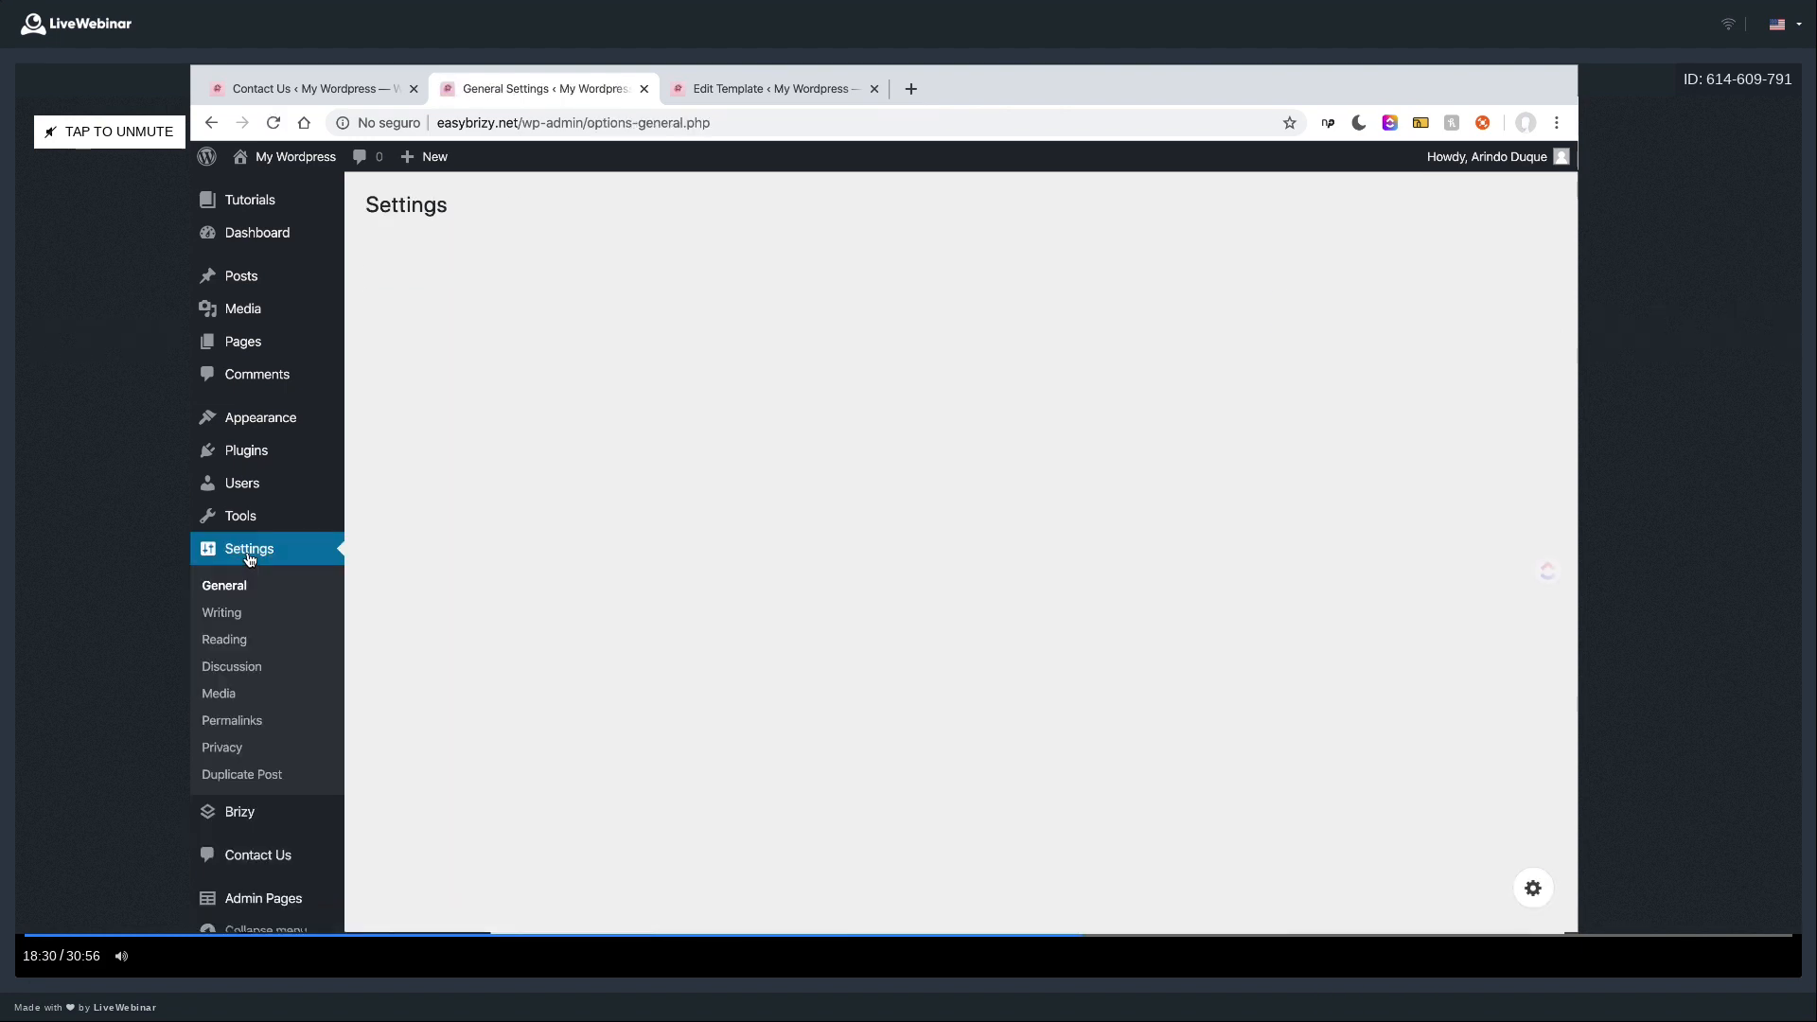
left_click(250, 558)
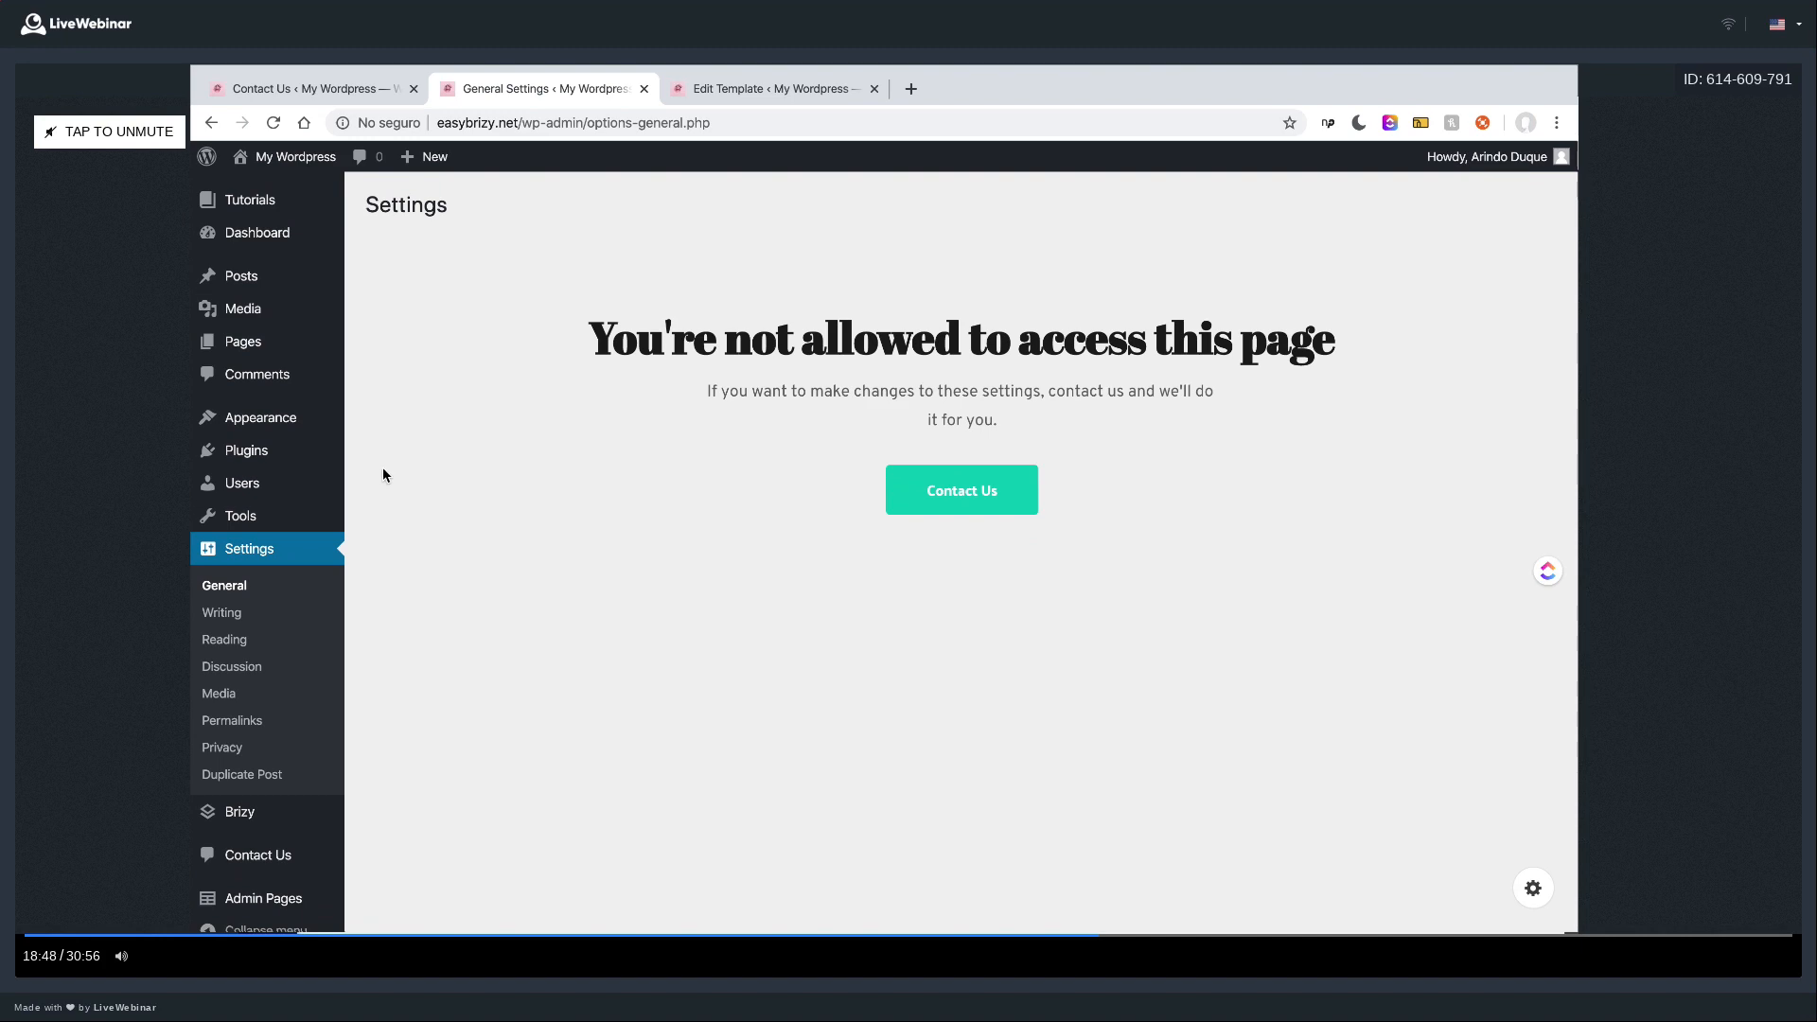
- Open the list of all admin pages and examine the section for admin pages in replace mode
mouse_move(309, 352)
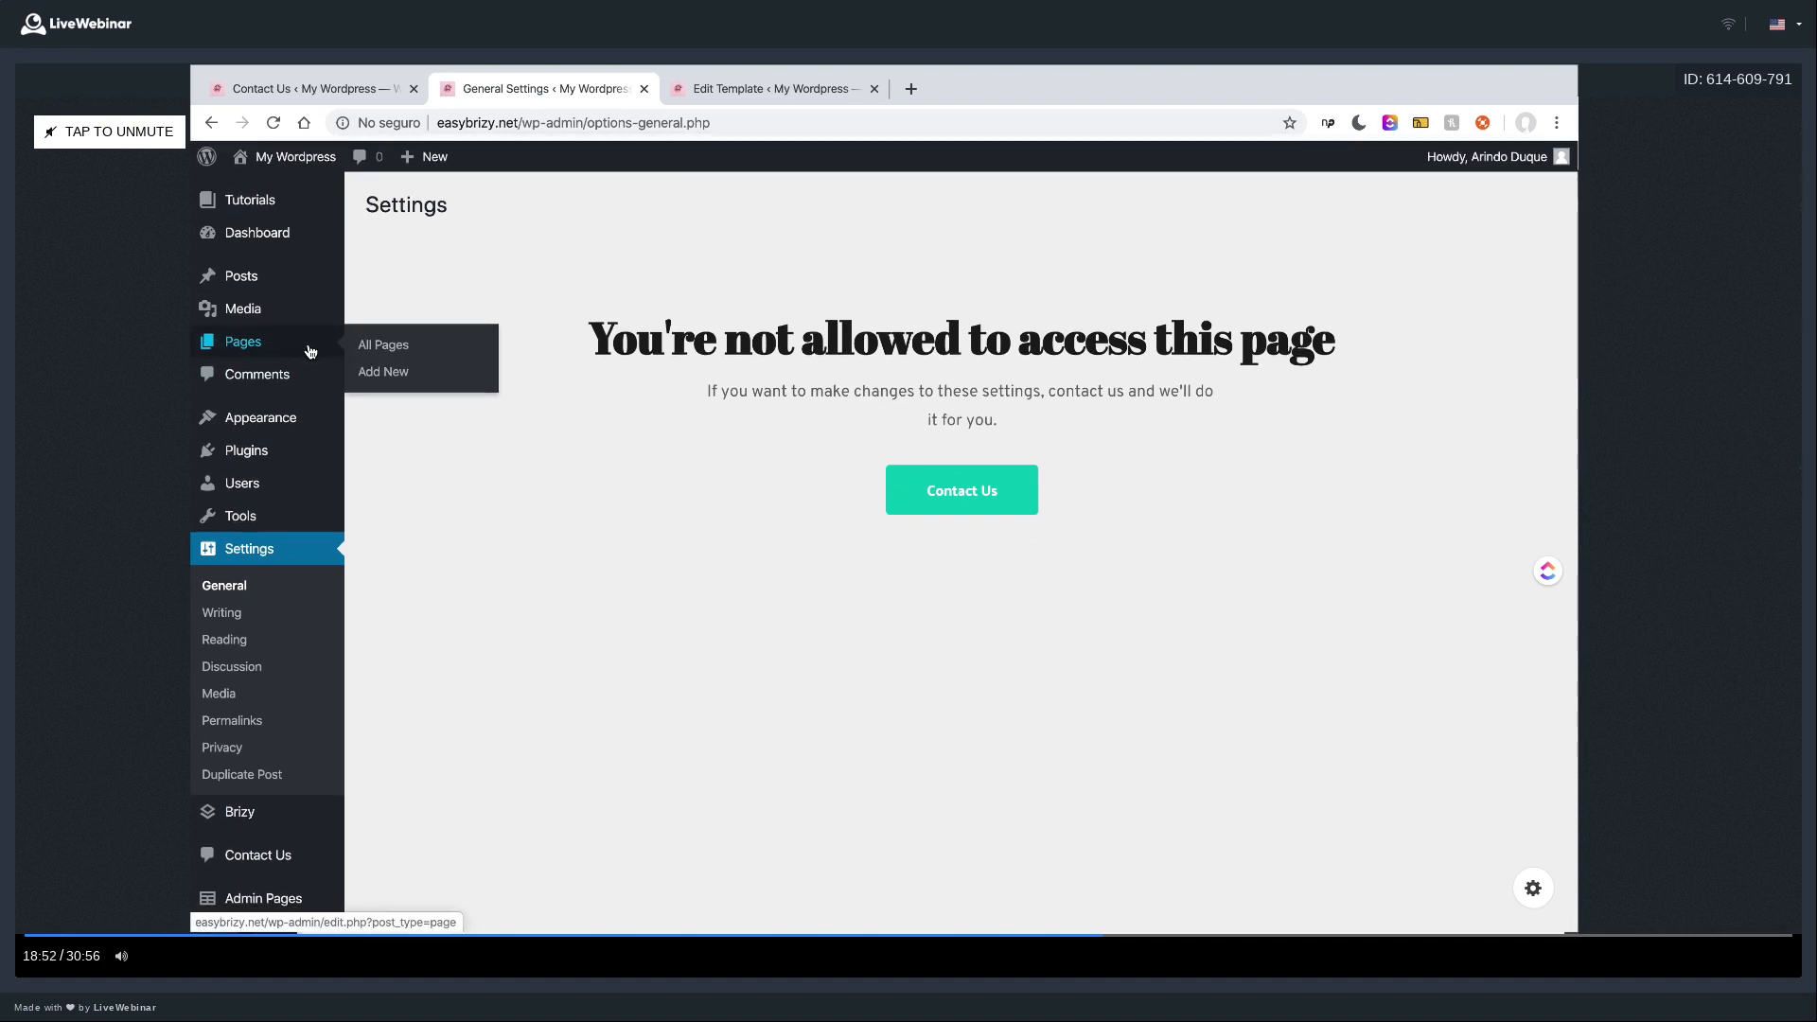
left_click(277, 901)
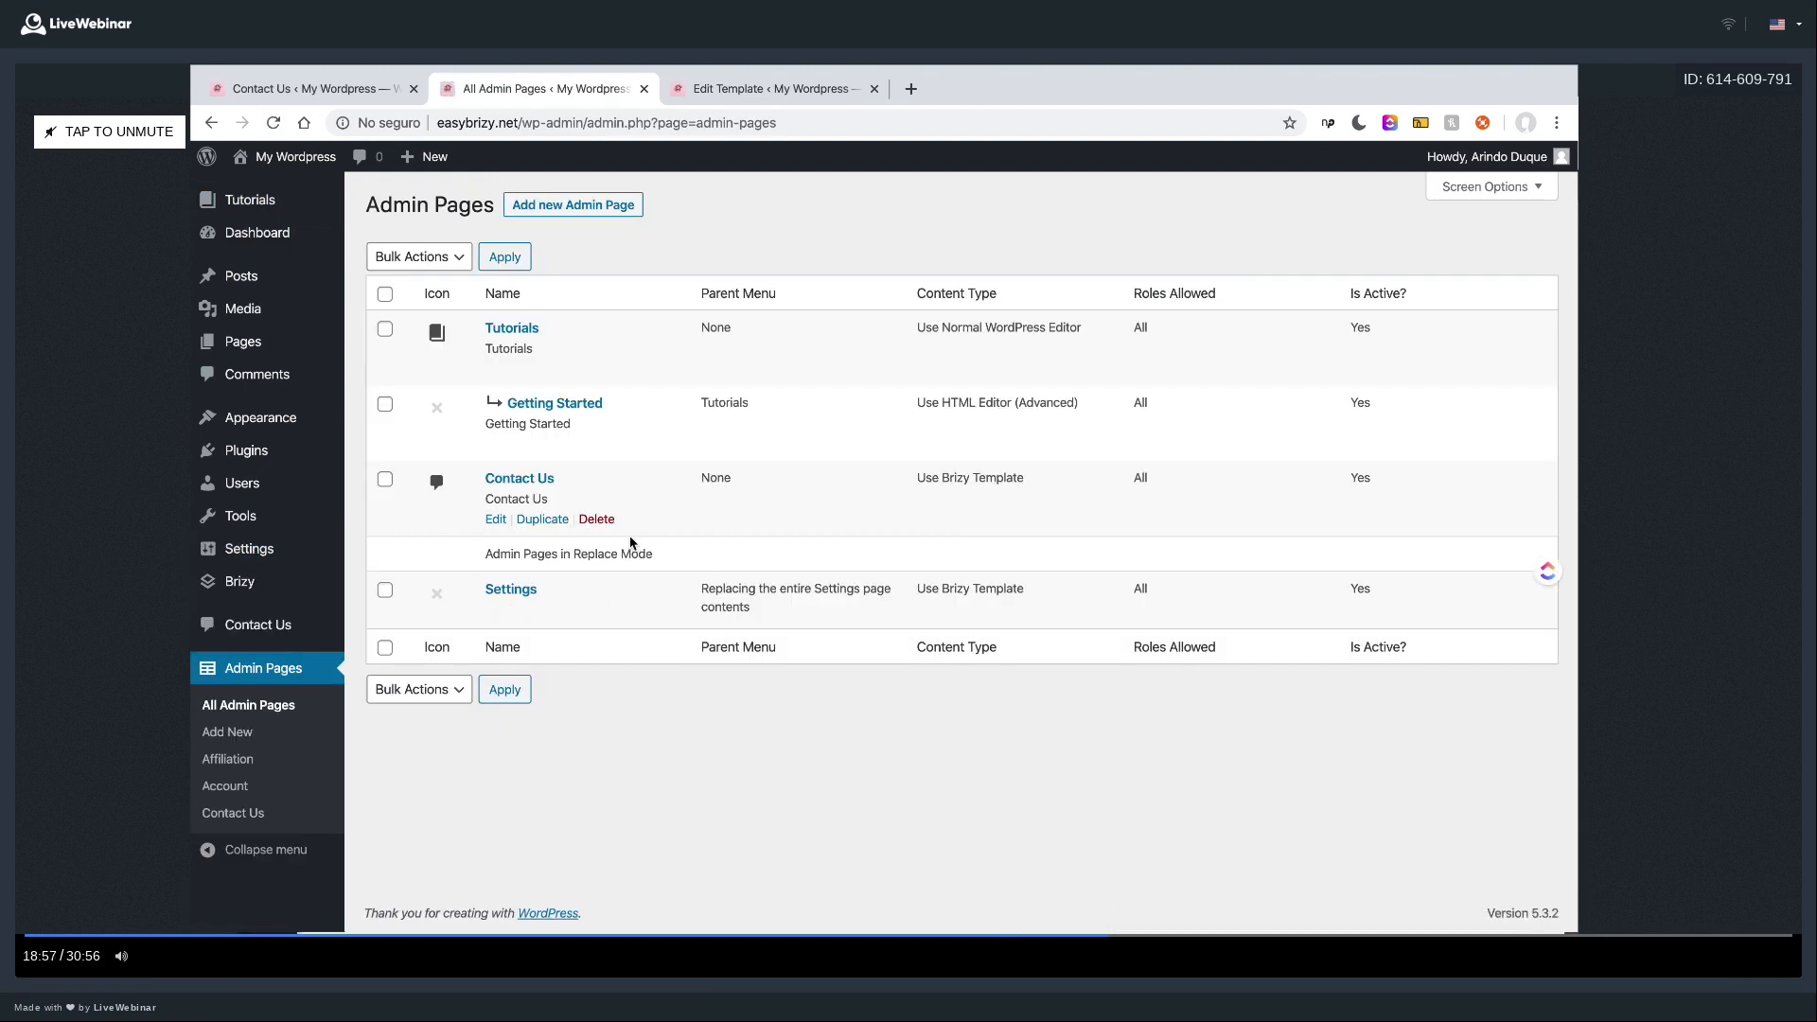
left_click_drag(491, 552, 682, 559)
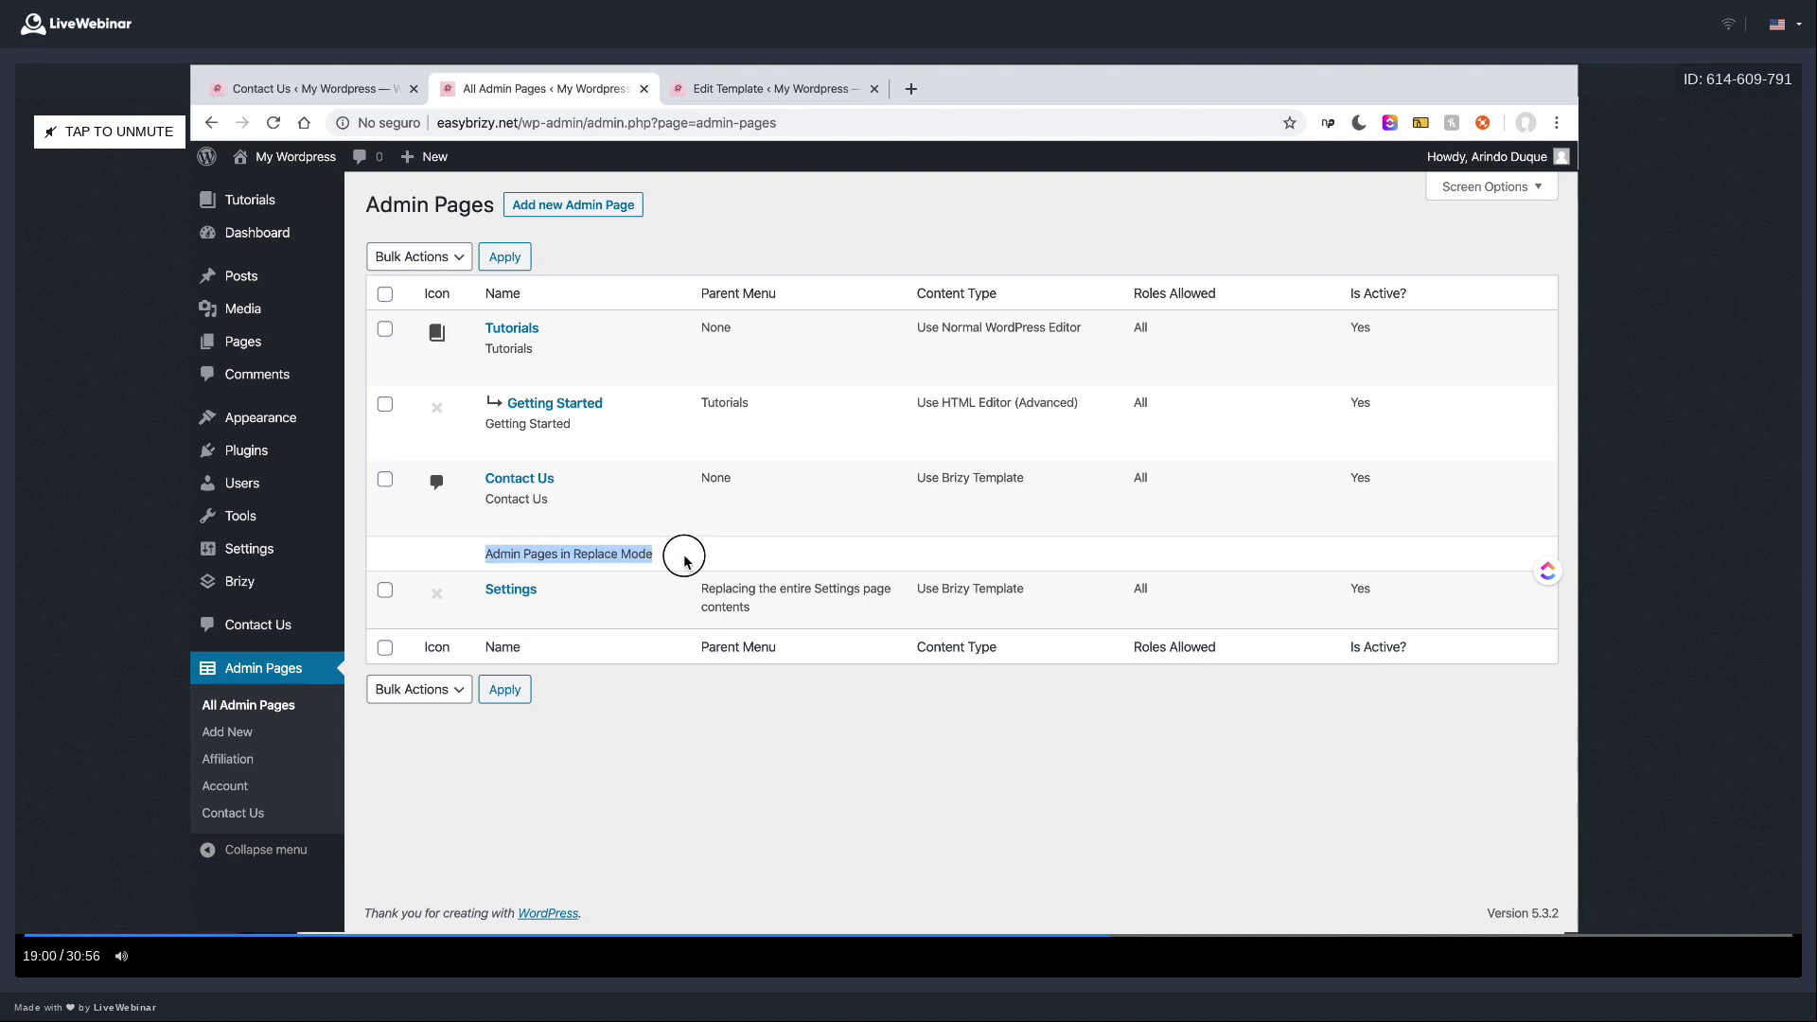
left_click(681, 559)
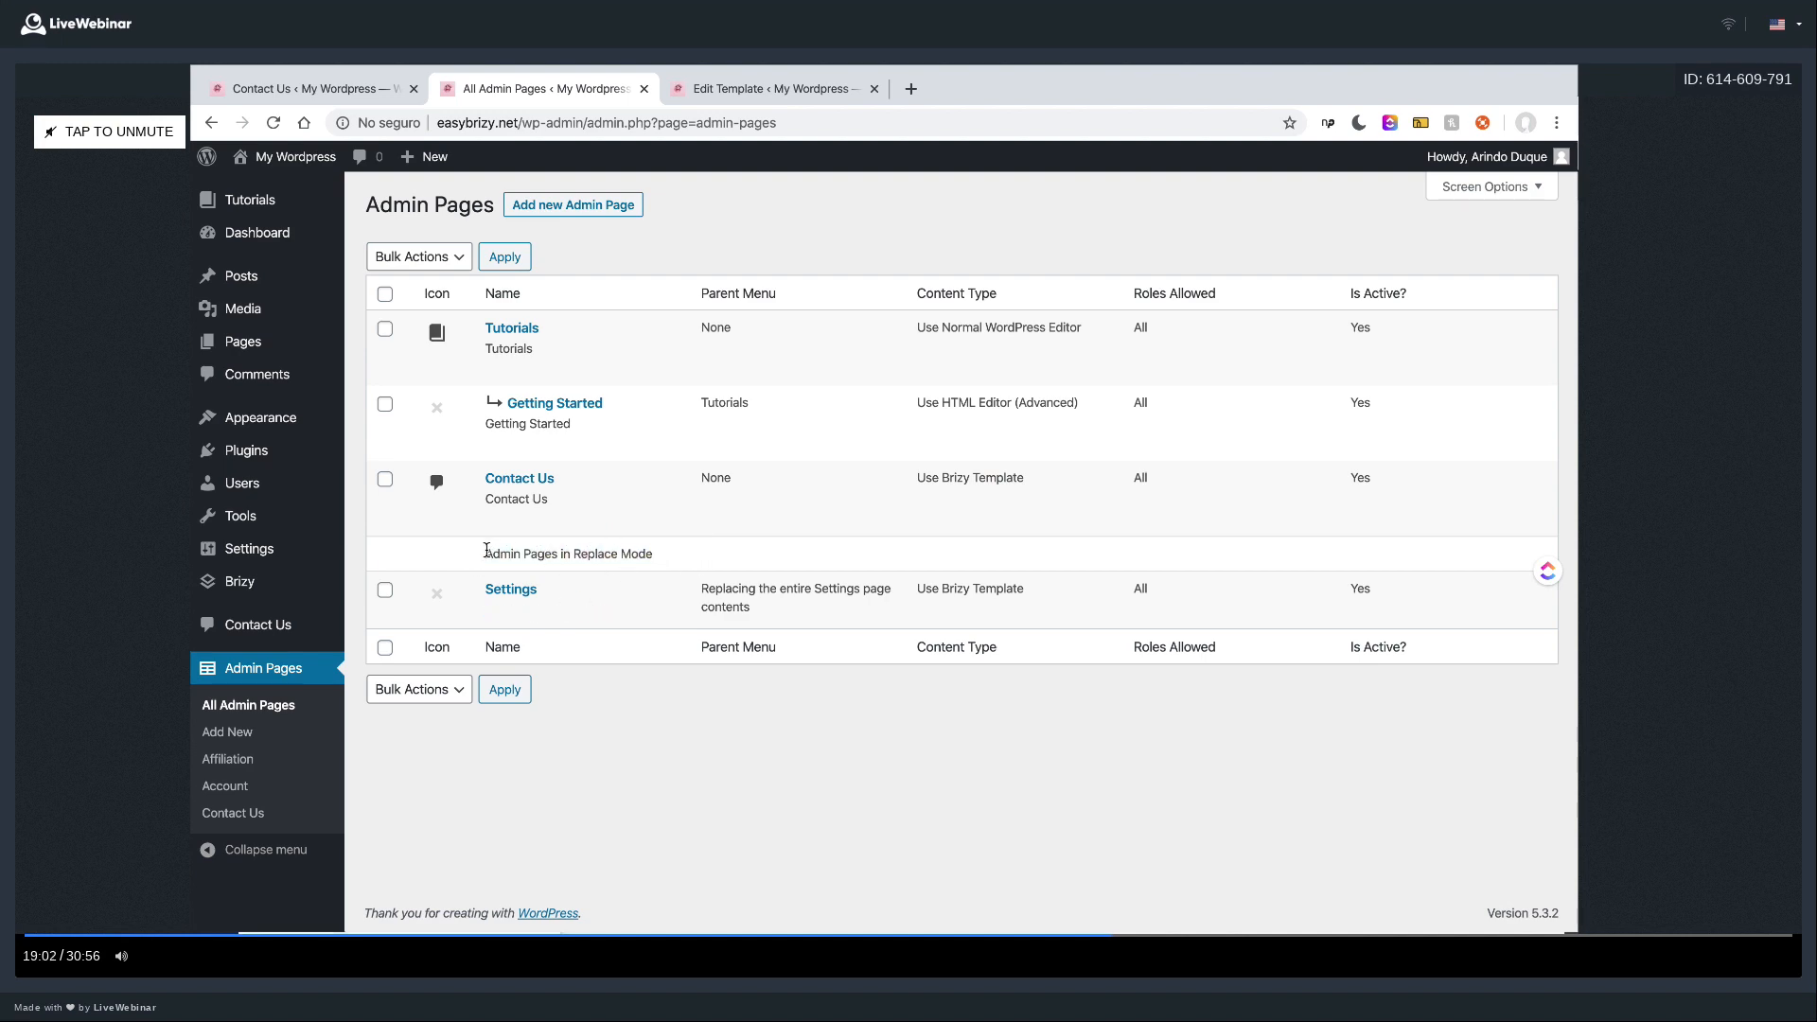
- Examine the replace-mode section in the admin pages list and view the main dashboard
left_click_drag(486, 556, 677, 560)
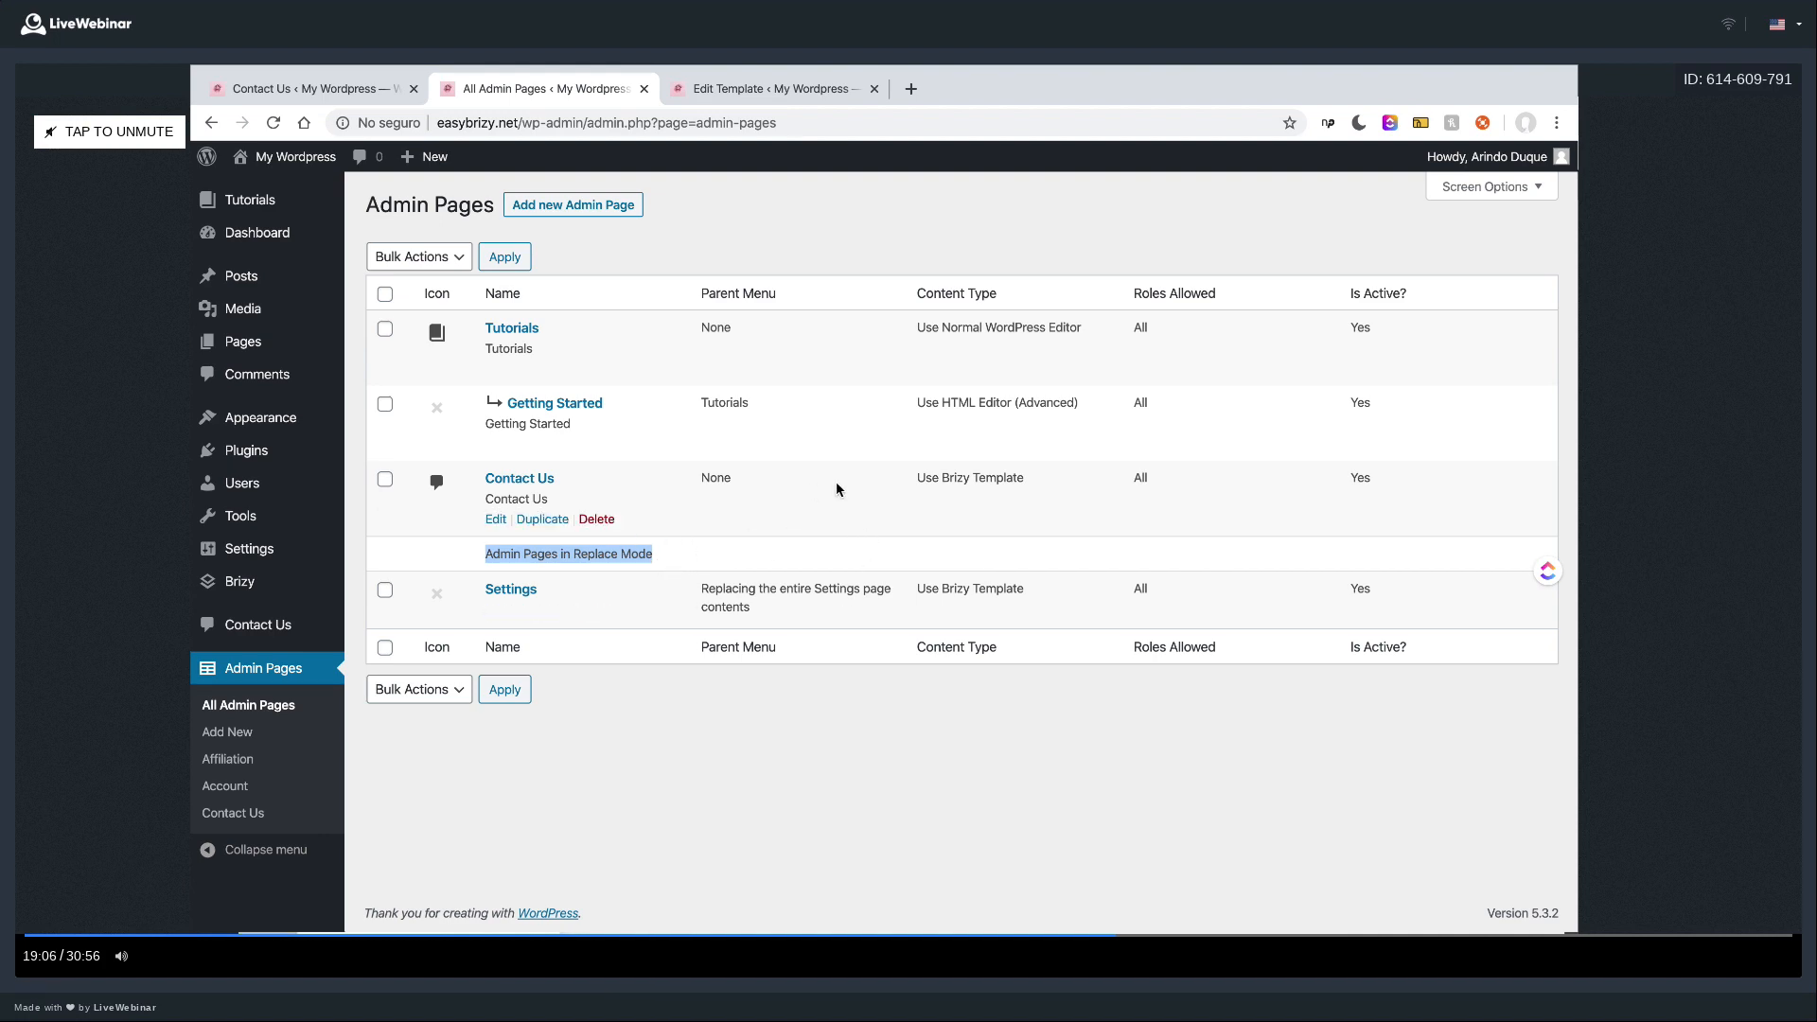
left_click(840, 650)
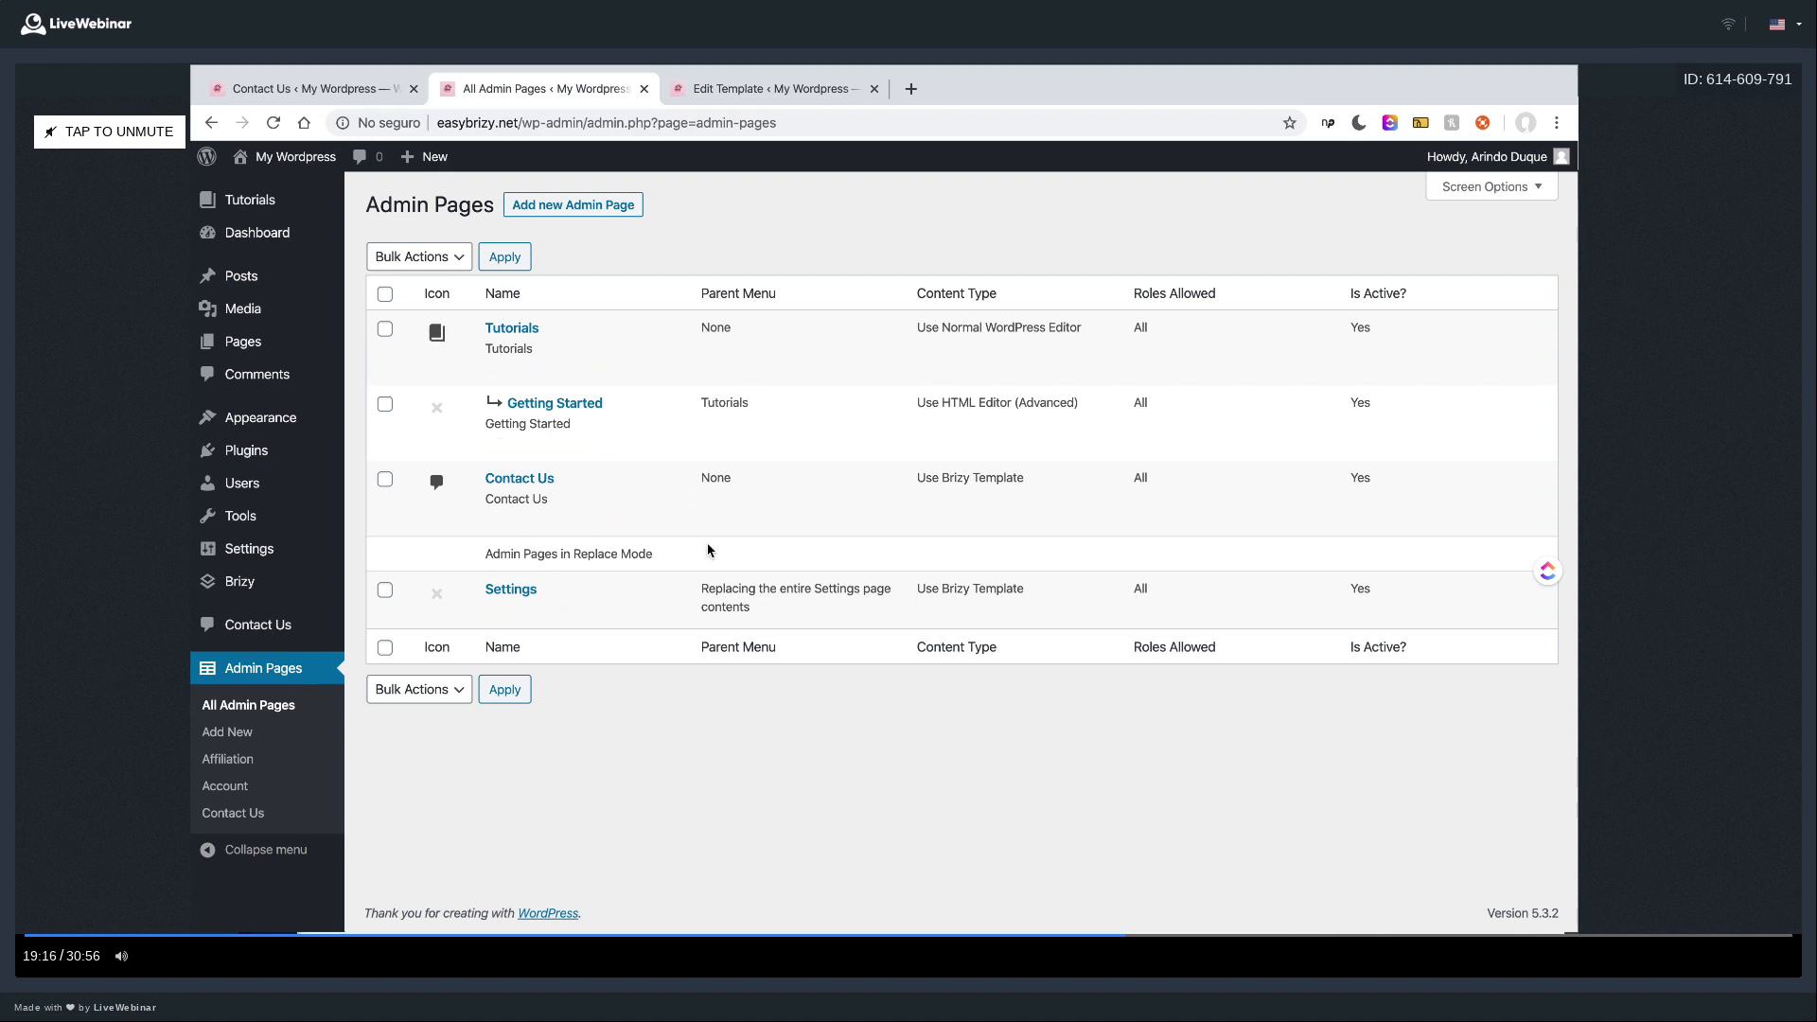
mouse_move(319, 425)
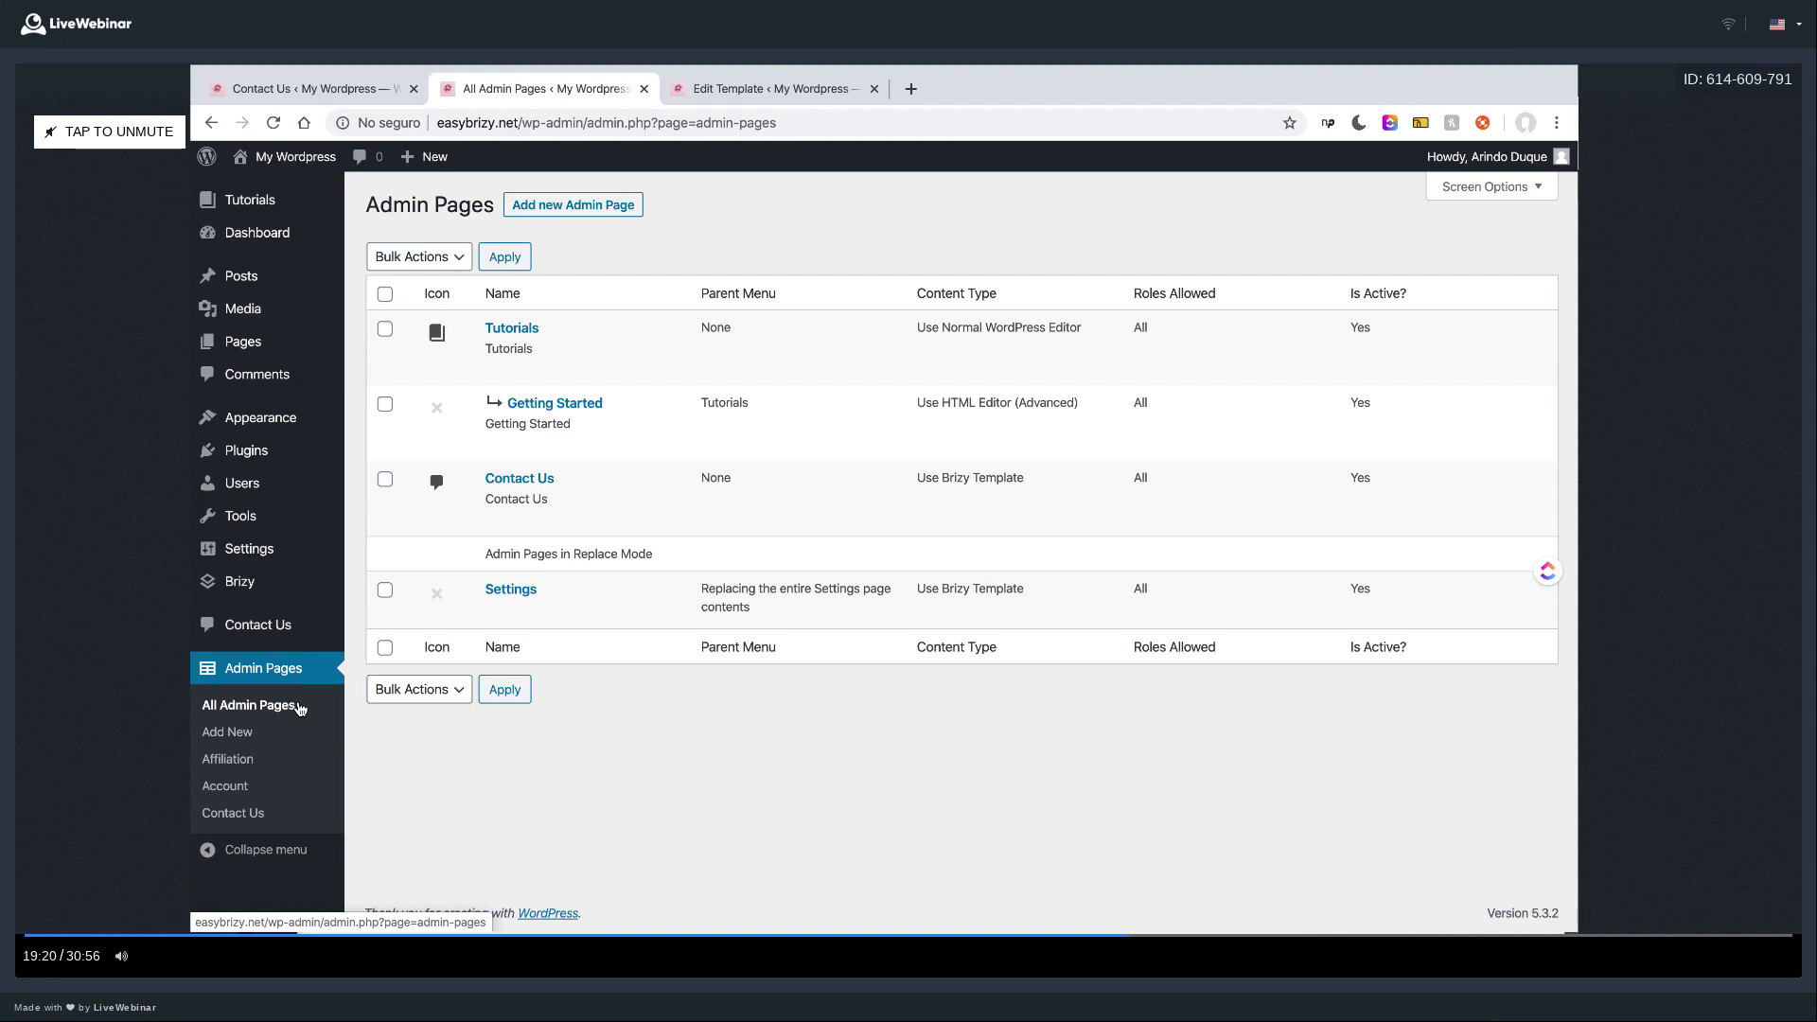
left_click(275, 233)
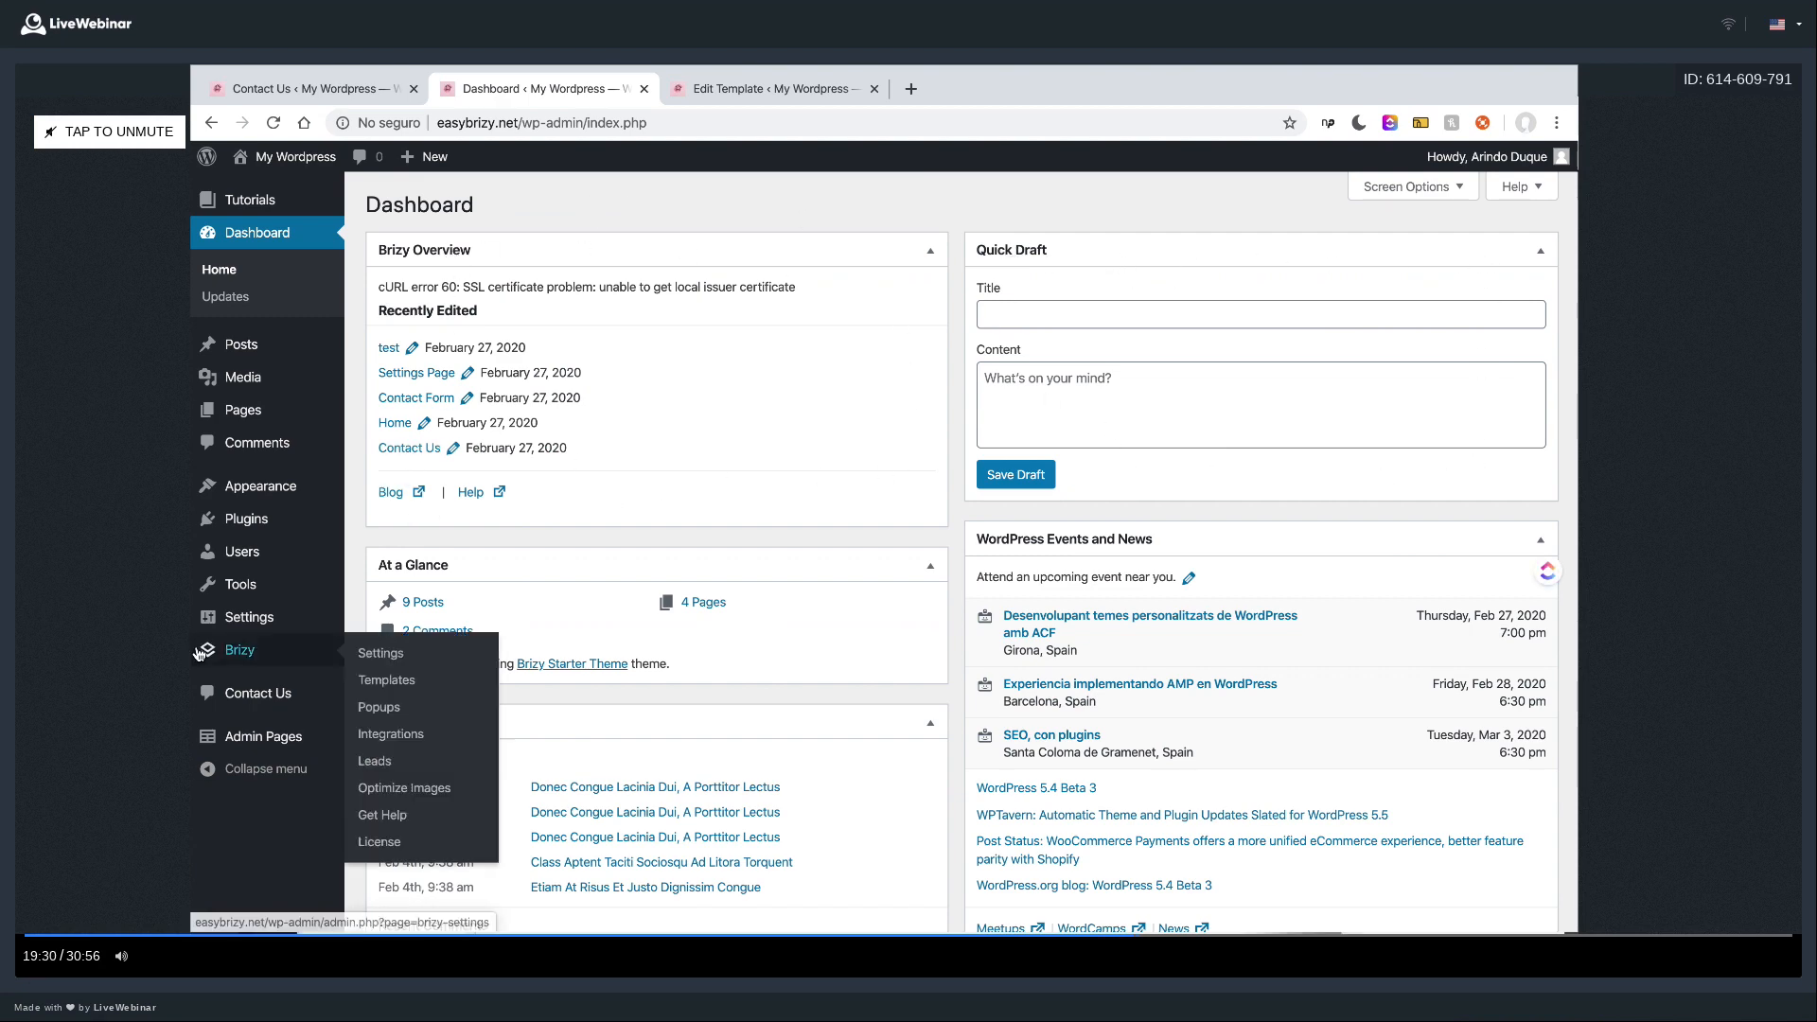
- Start a new admin page from the admin pages list and title it "Hello There"
mouse_move(281, 757)
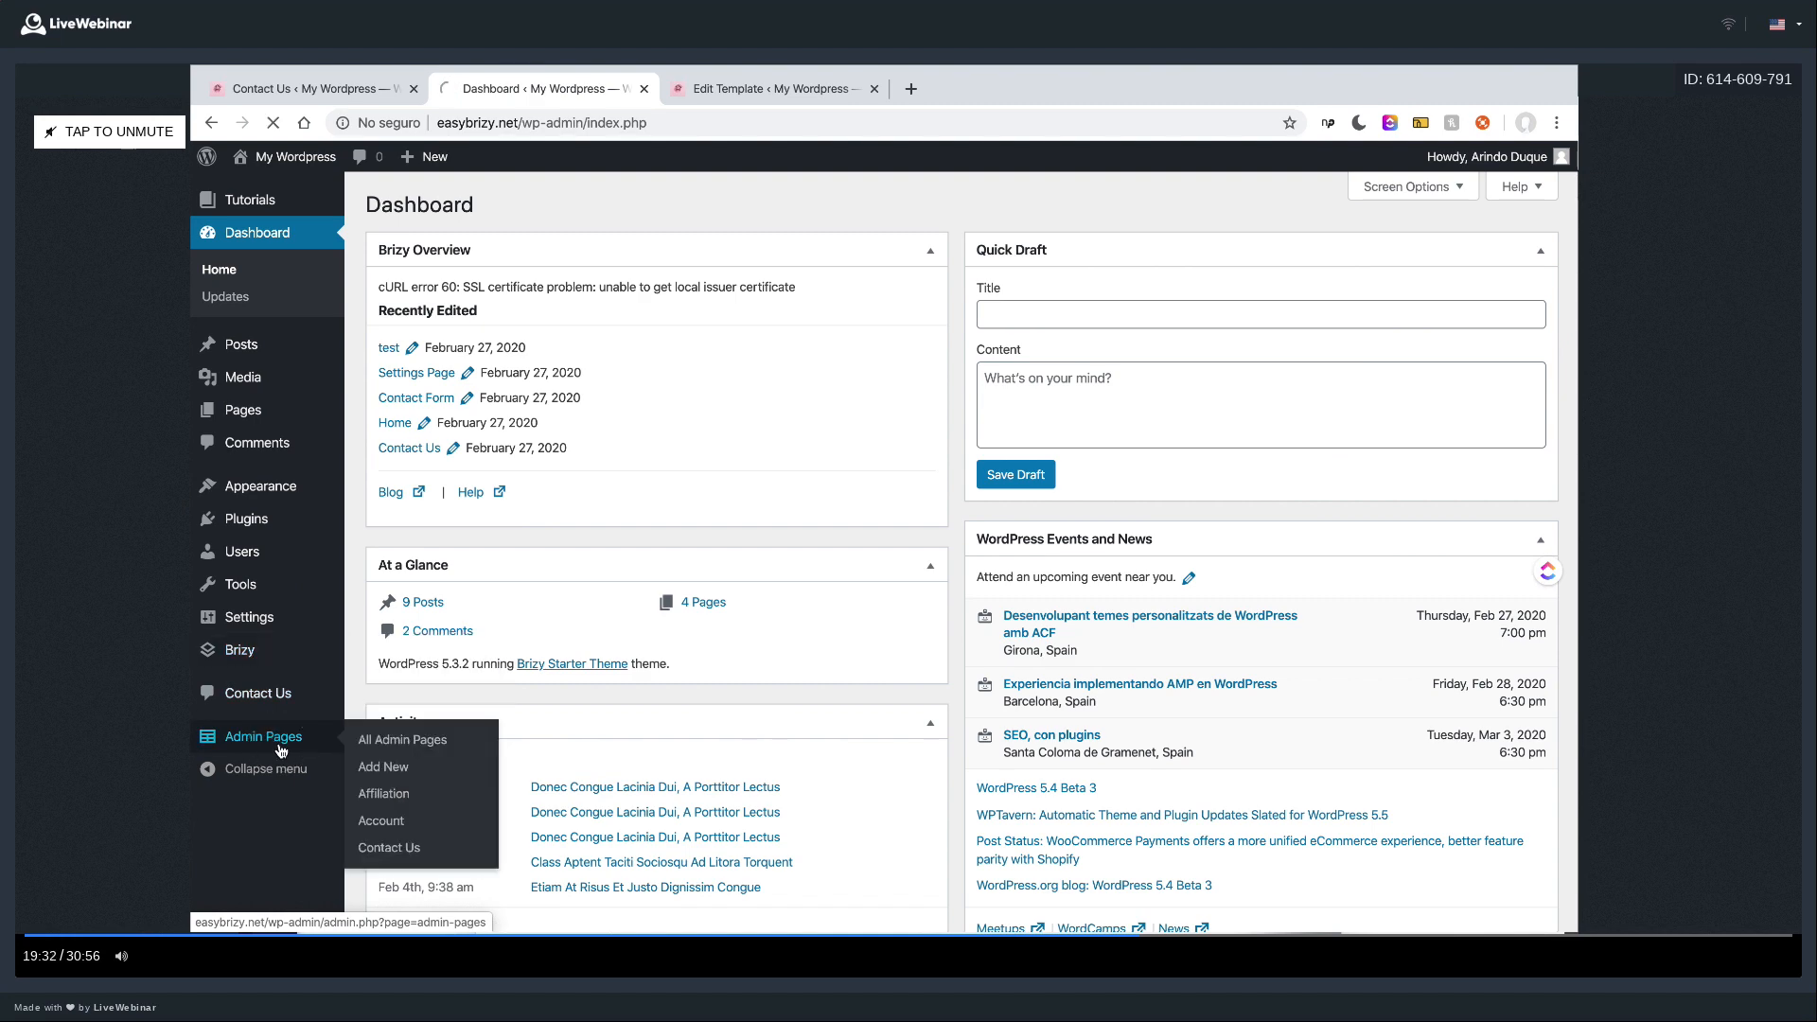
left_click(281, 748)
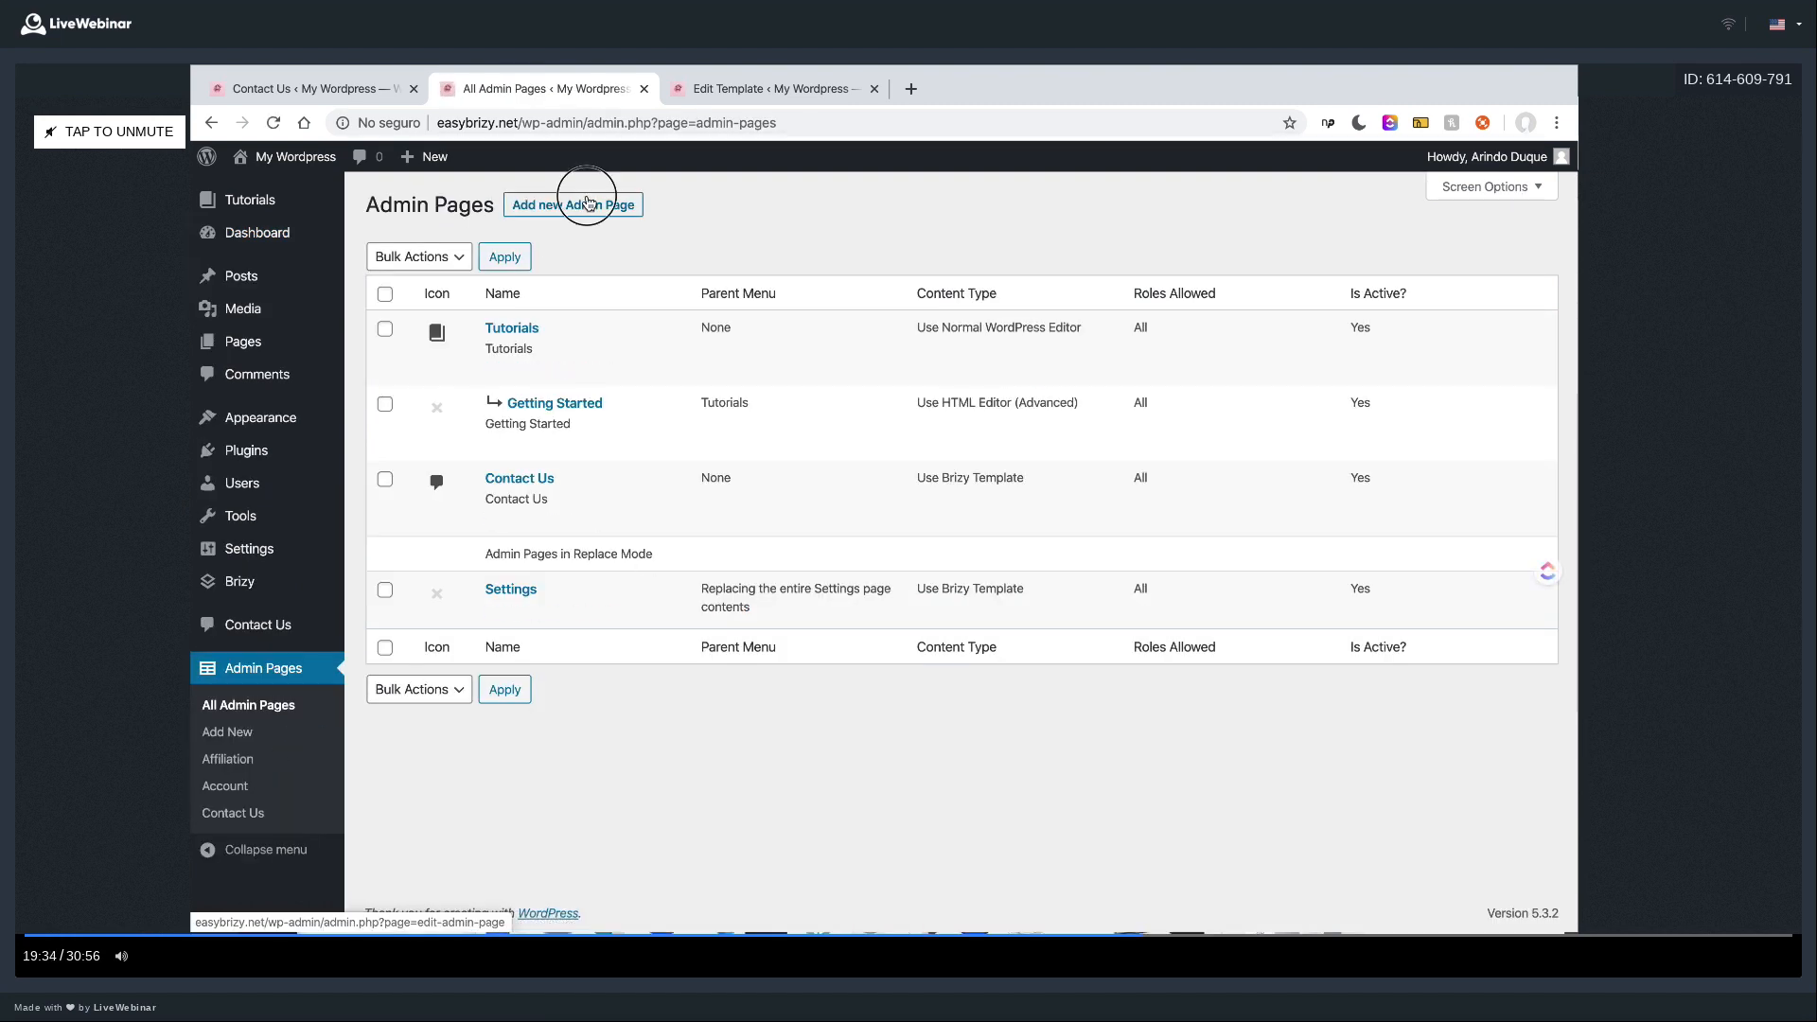
left_click(587, 204)
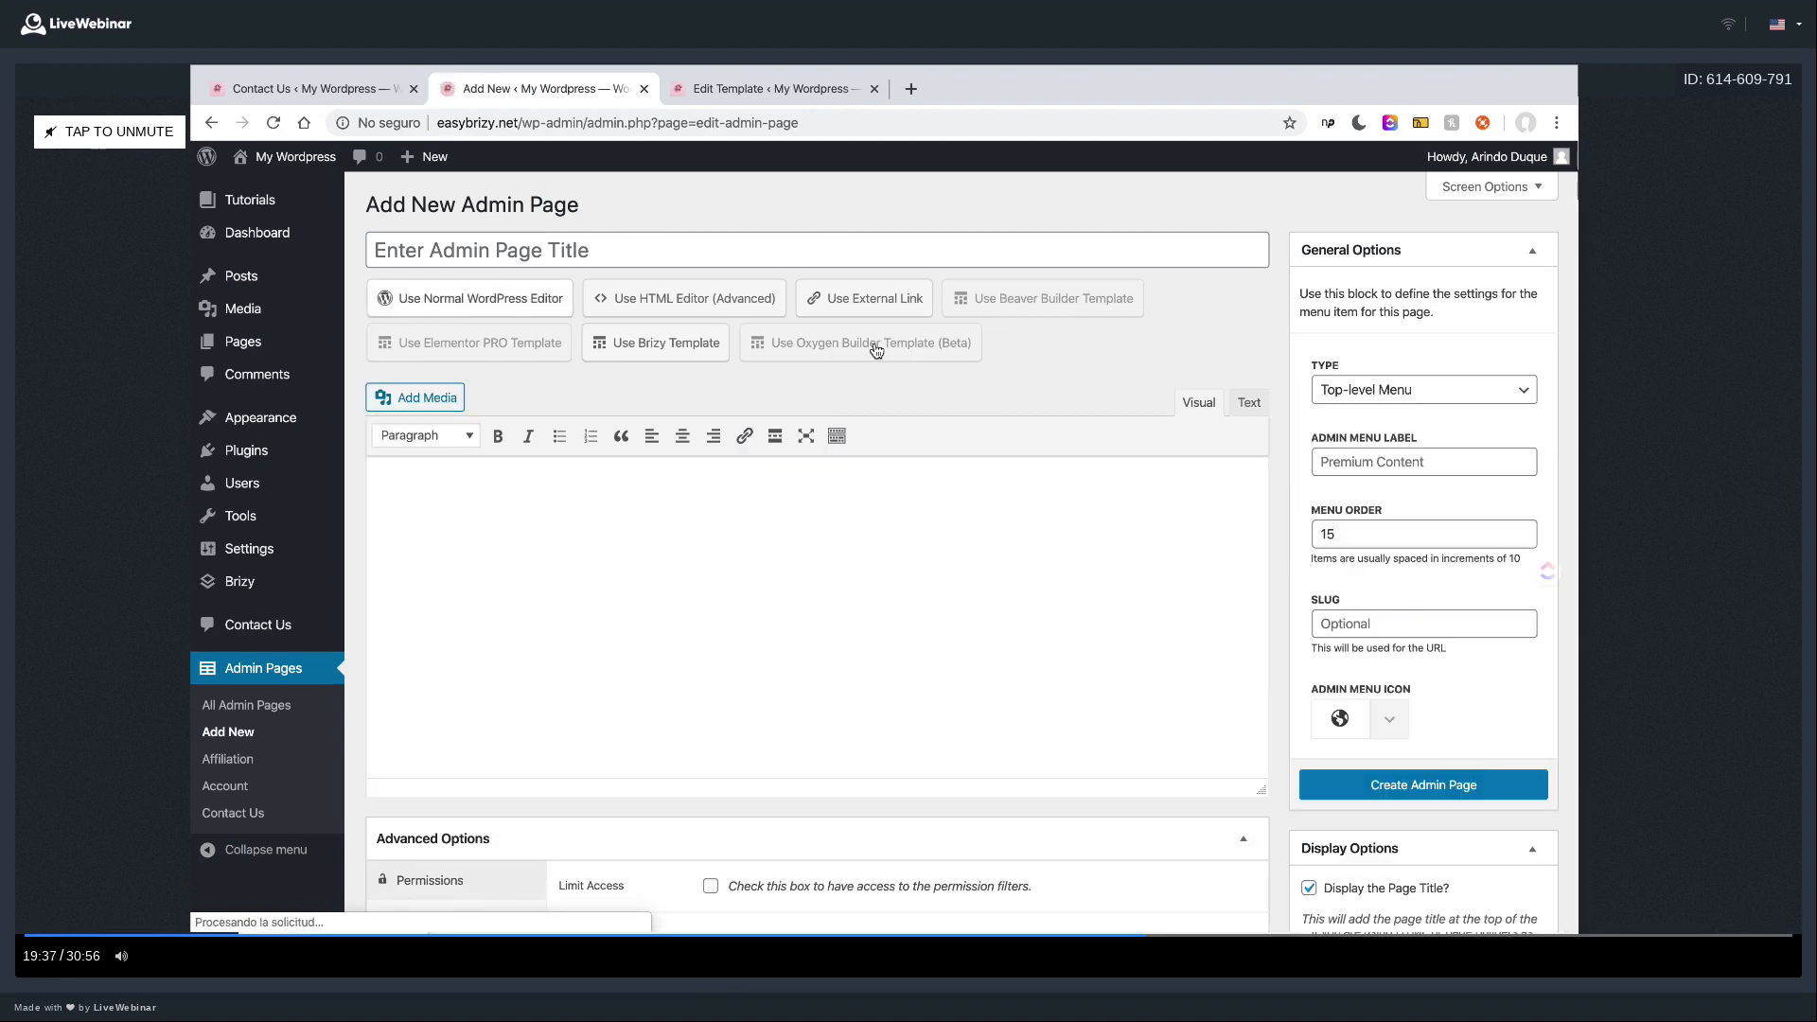
left_click(712, 258)
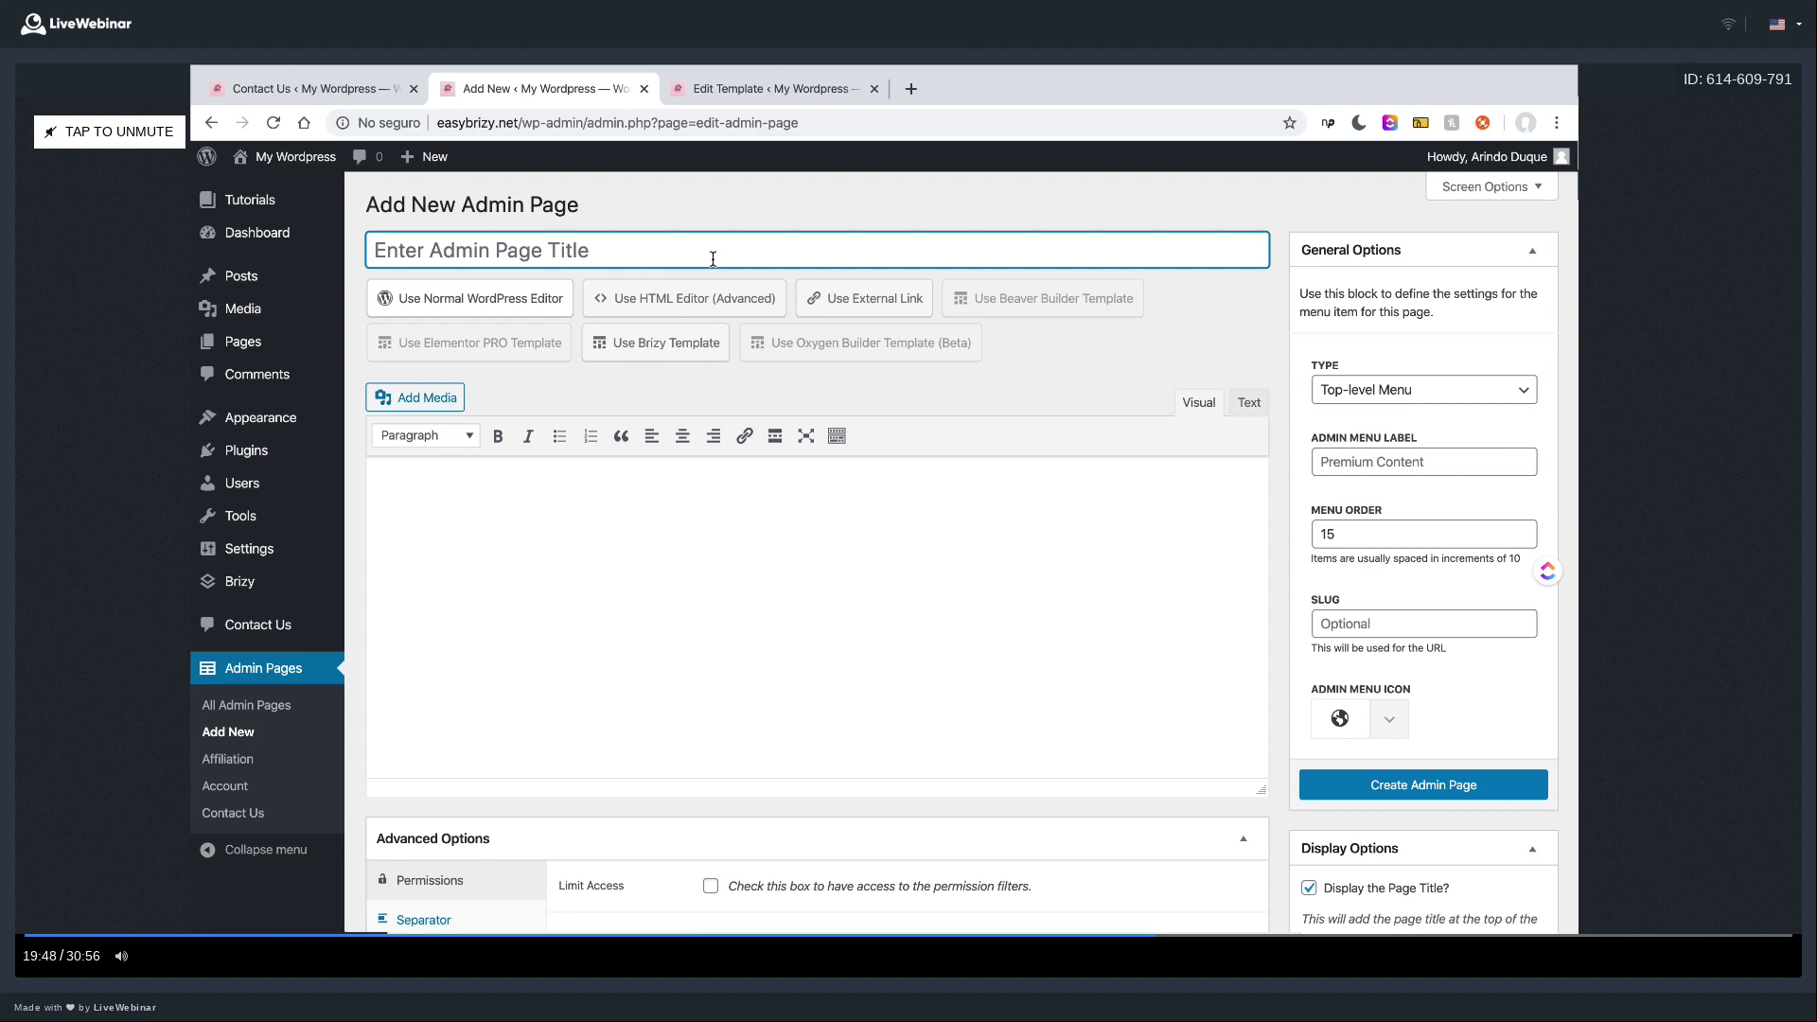
type("Hwllo")
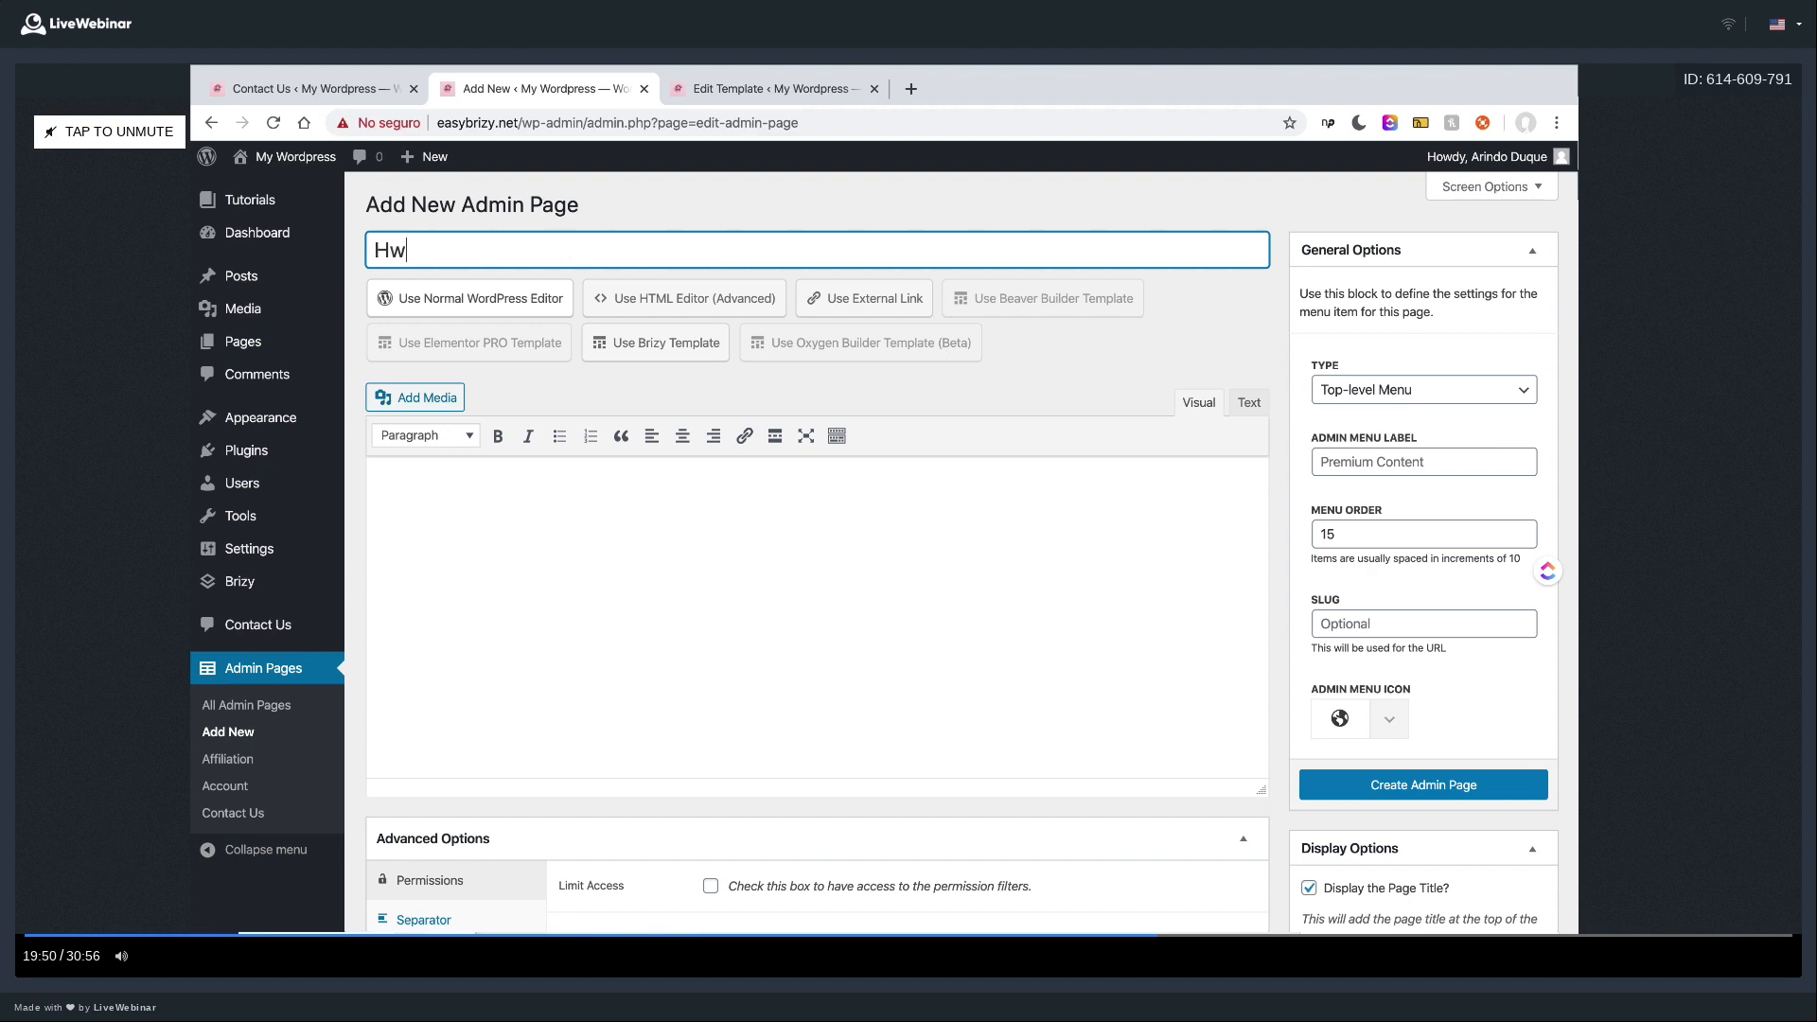
key("BackSpace")
key("BackSpace")
key("BackSpace")
type("ello There")
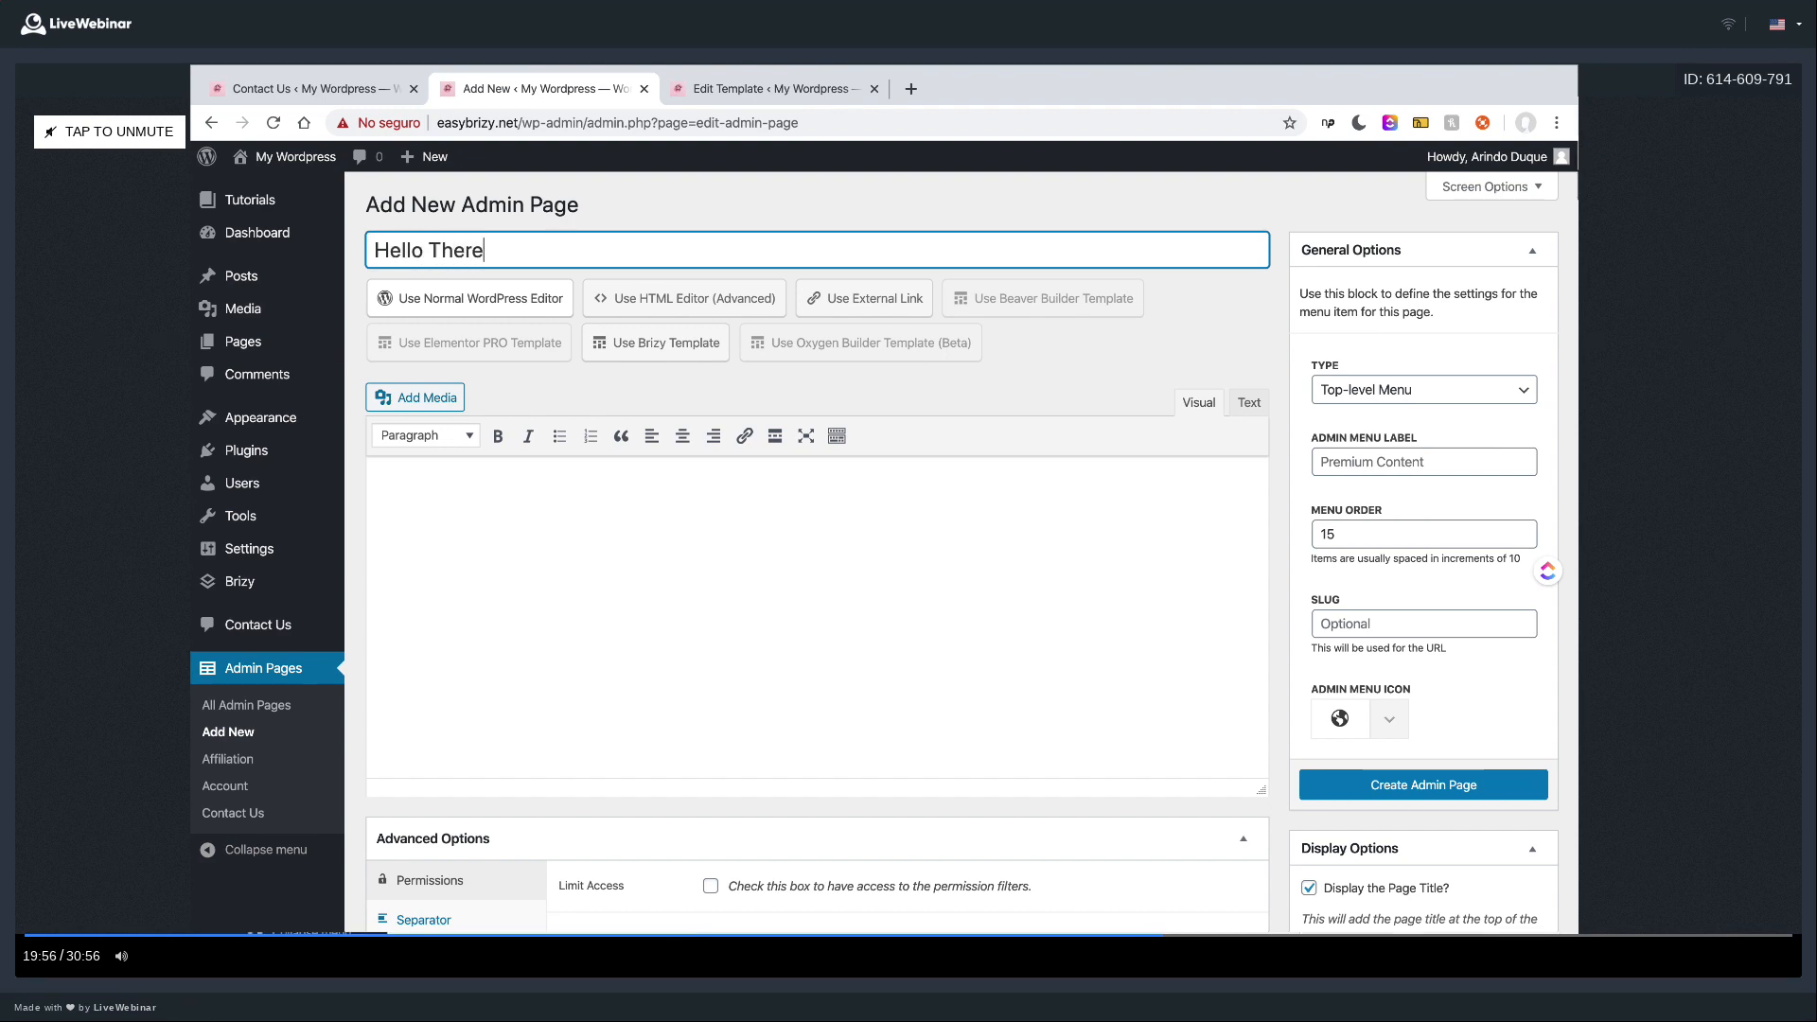
- Enter "Hey there, I'm a dashboard widget." as the page content and set its type to Dashboard Widget
left_click(758, 531)
type("He")
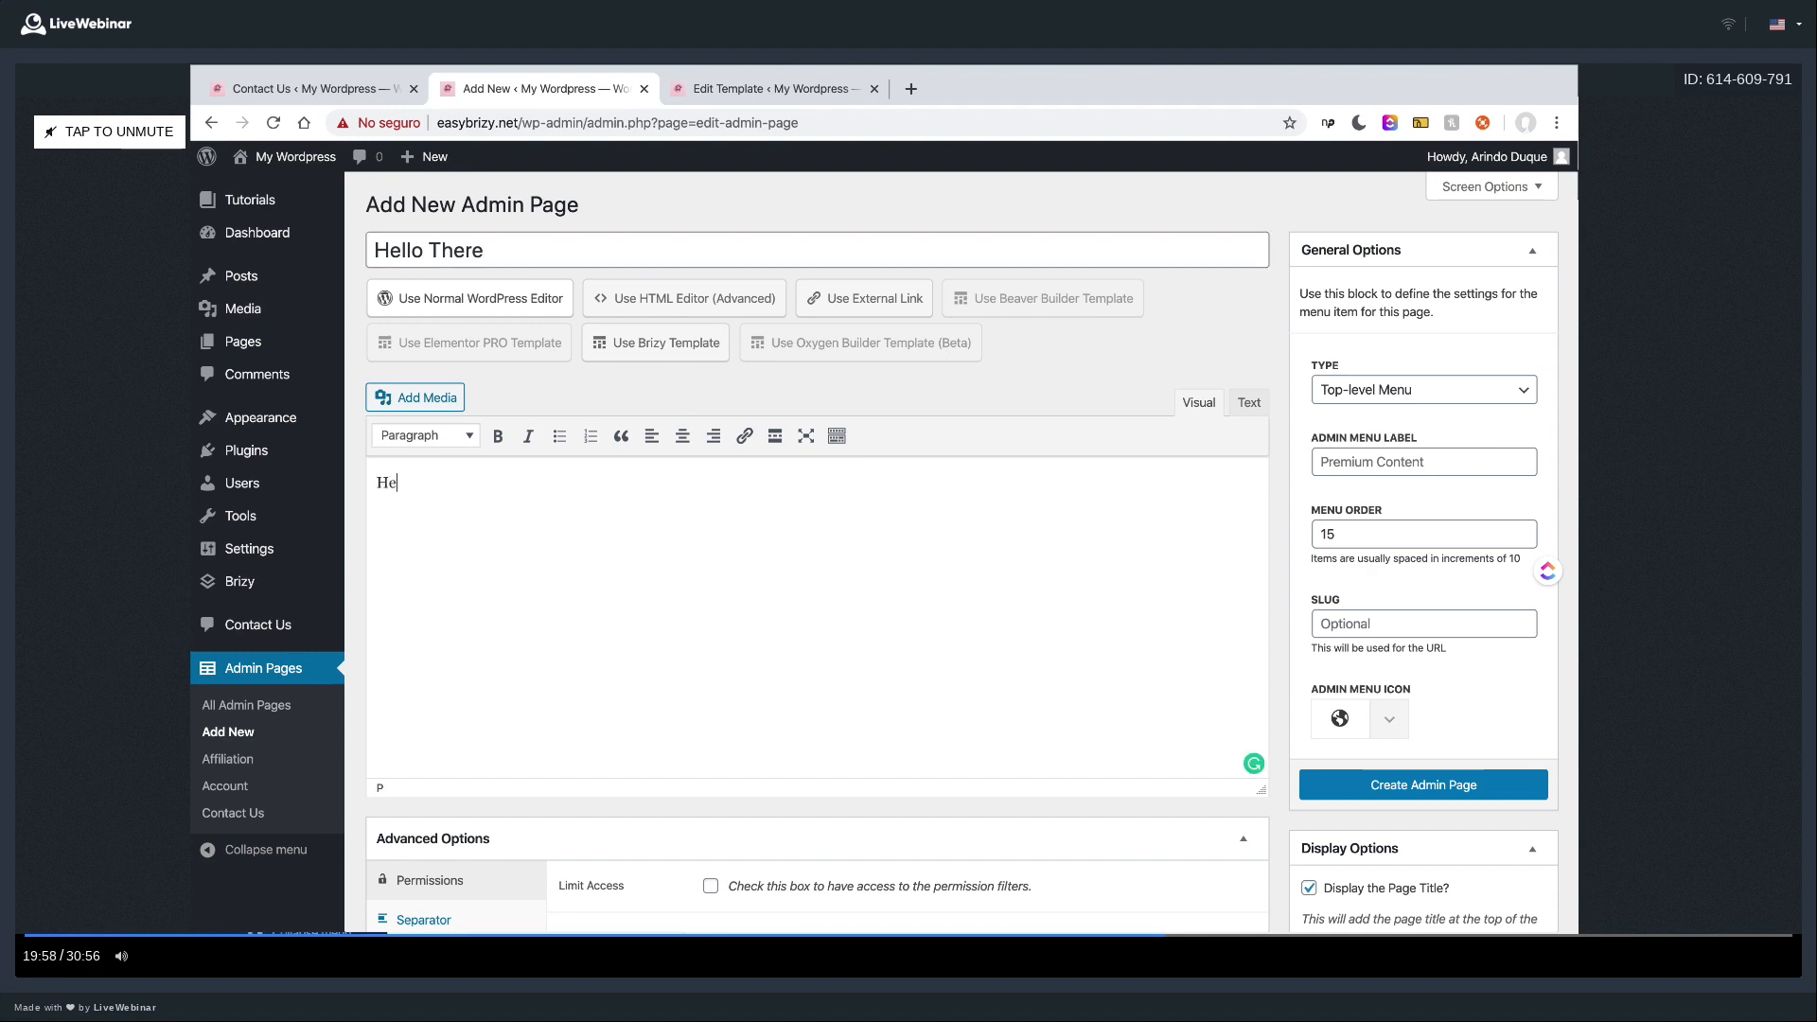
type("y there, I'm a dashboard widget.")
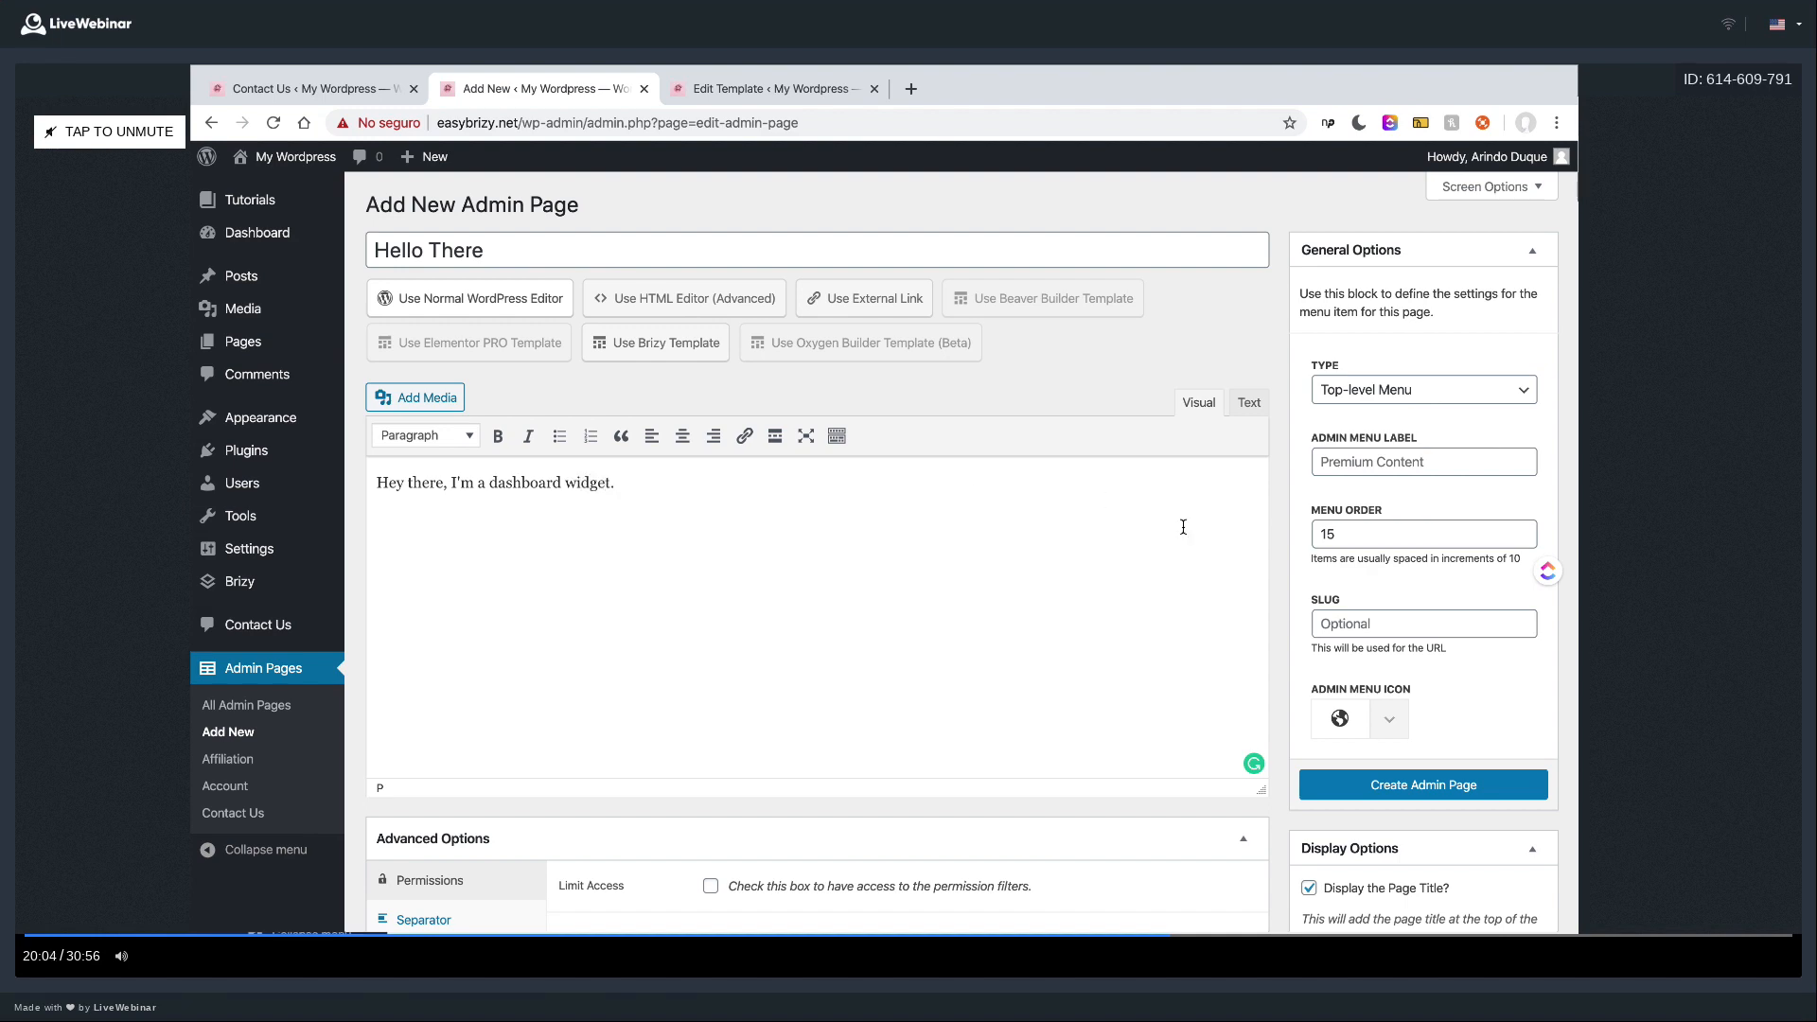
left_click(1458, 401)
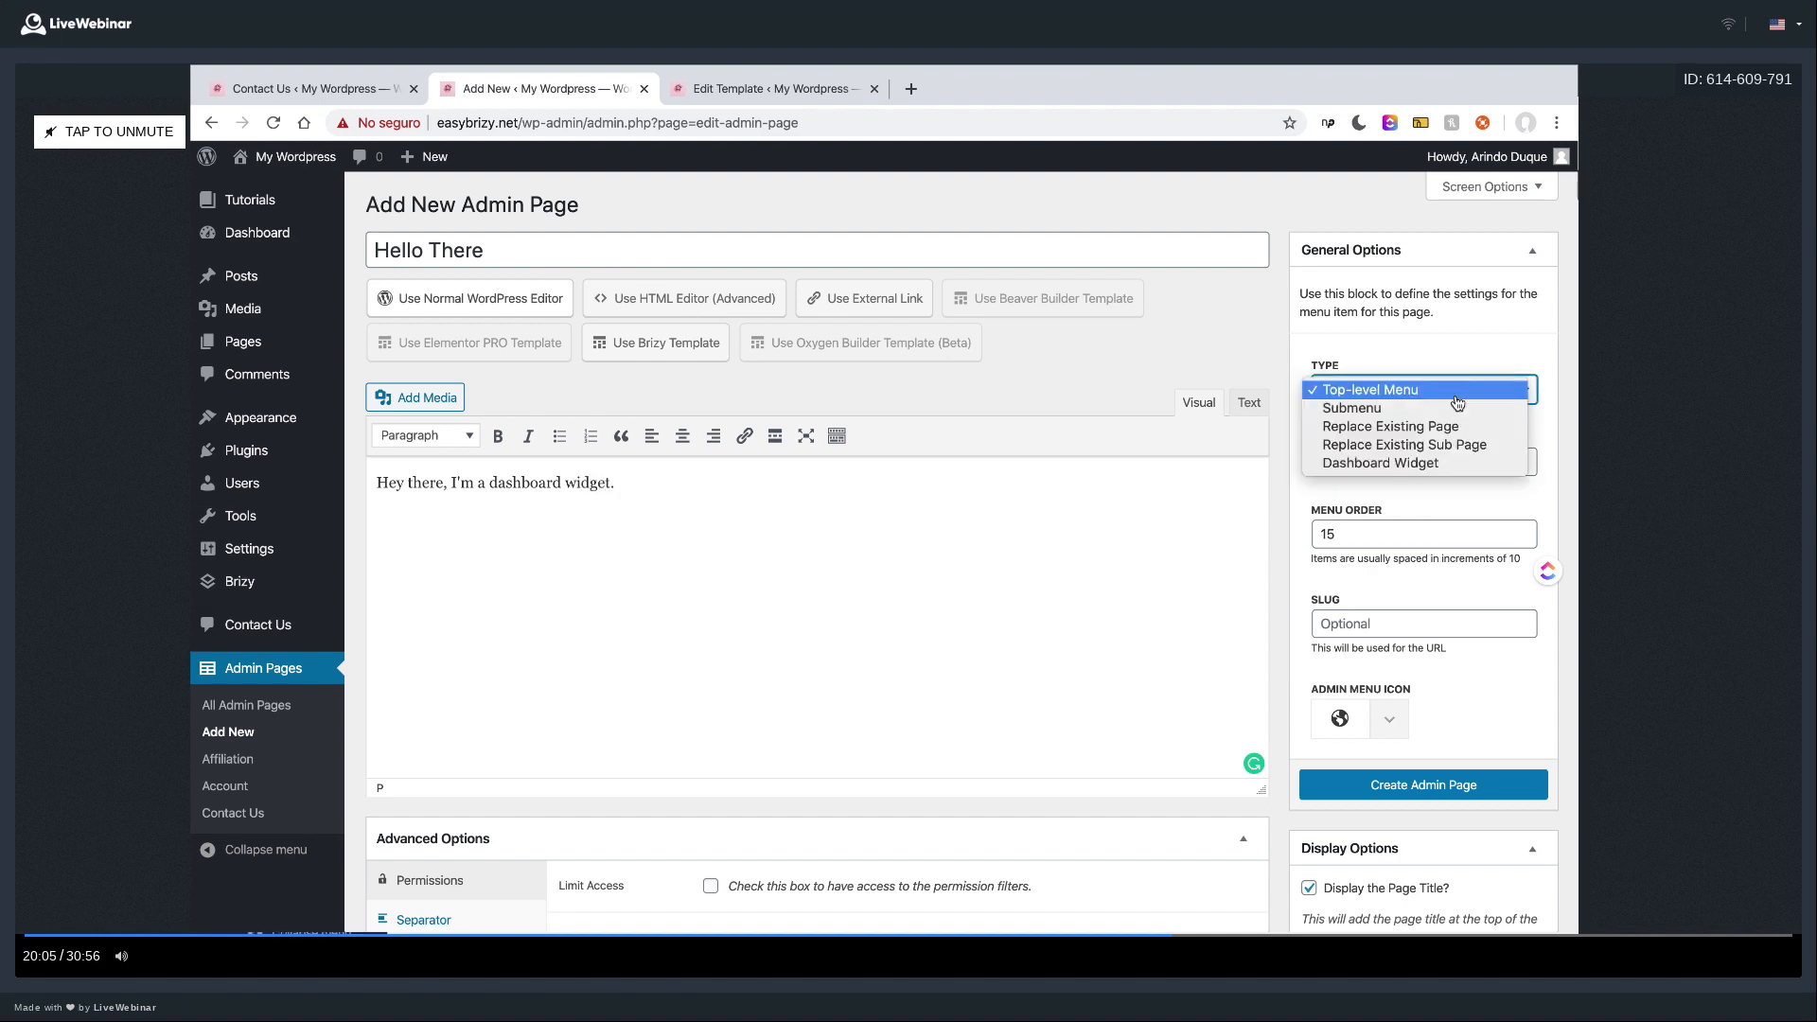
left_click(1453, 476)
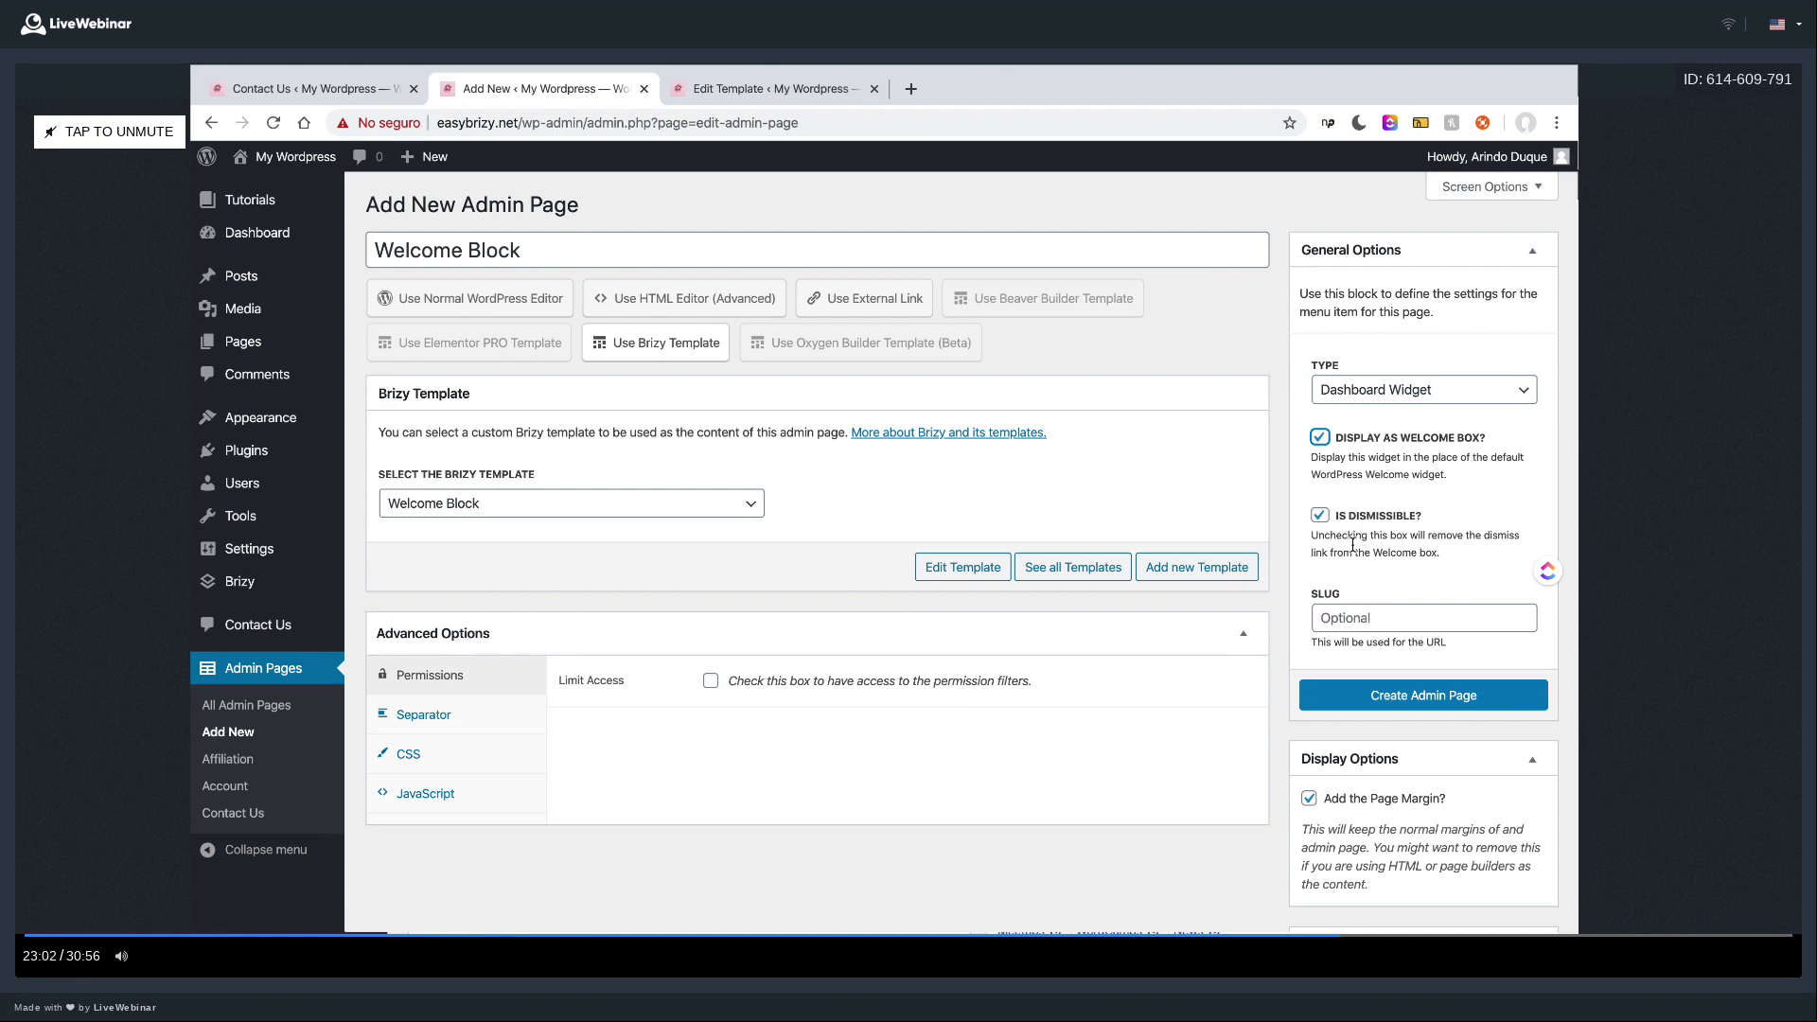
- Open the selected Welcome Block template for editing in the inline editor
left_click(947, 578)
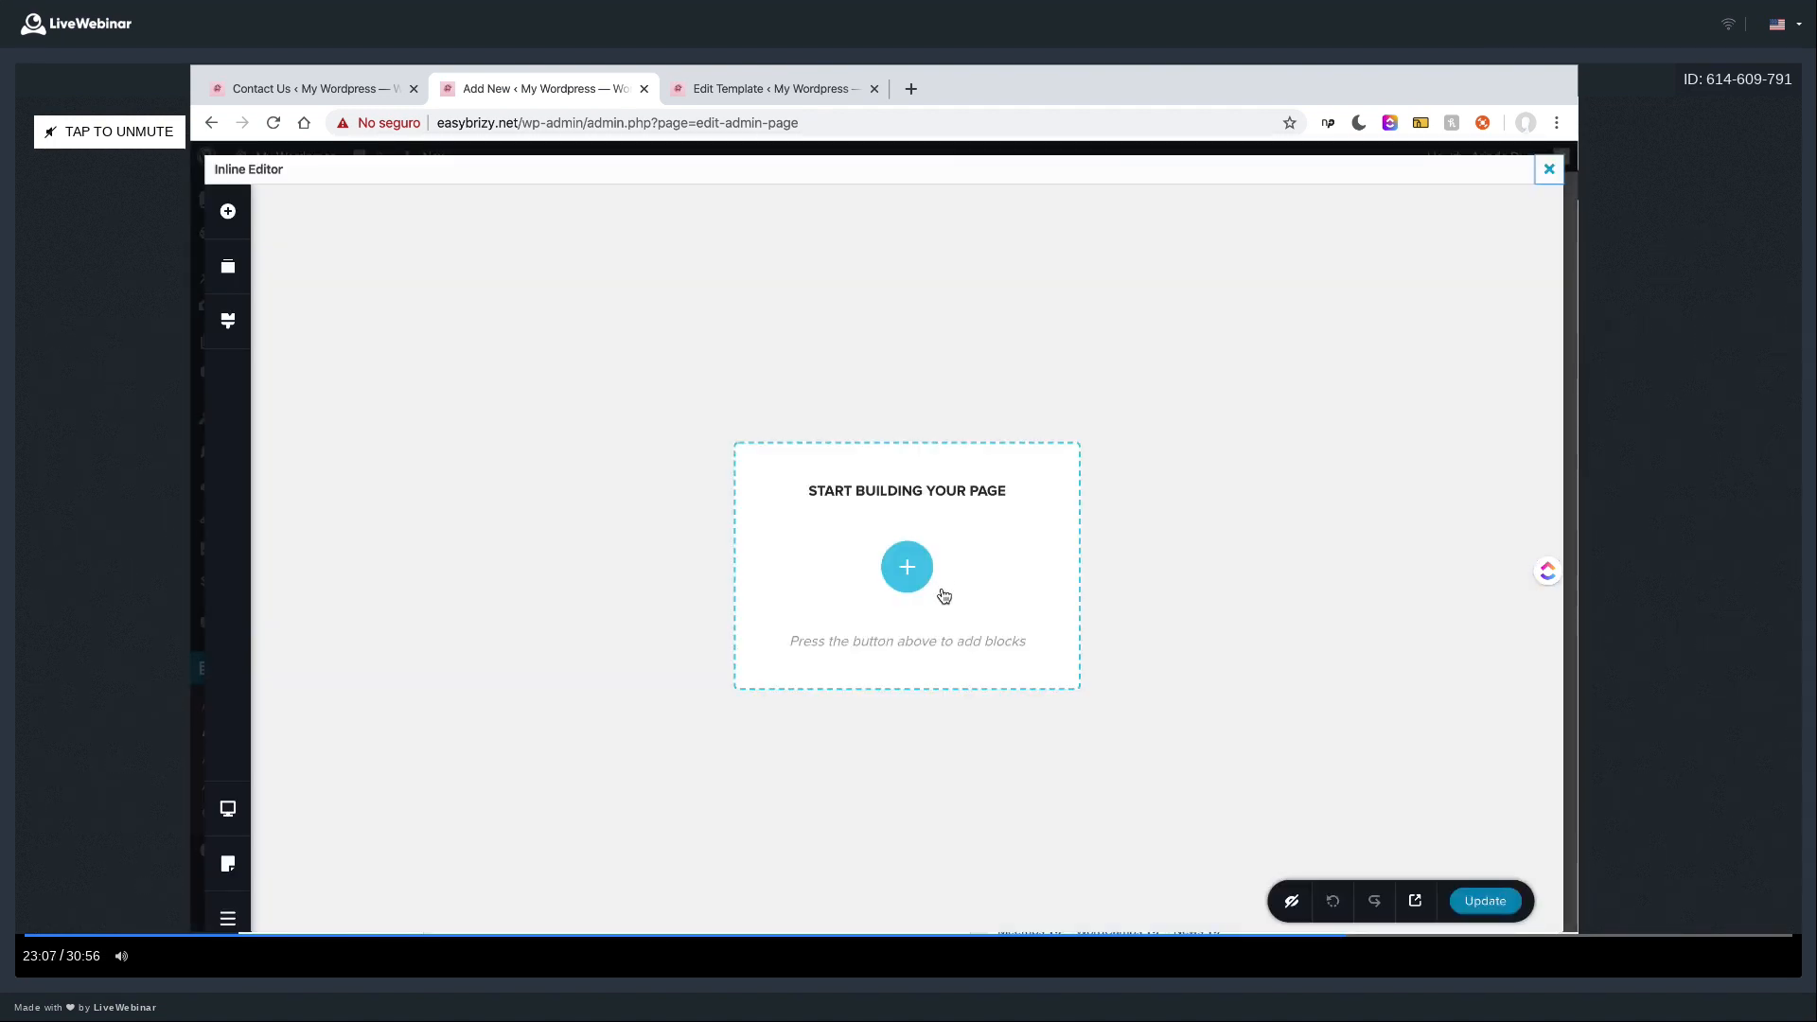
- Try the "Life is what happens to you" quote block in the template, then remove it
left_click(907, 565)
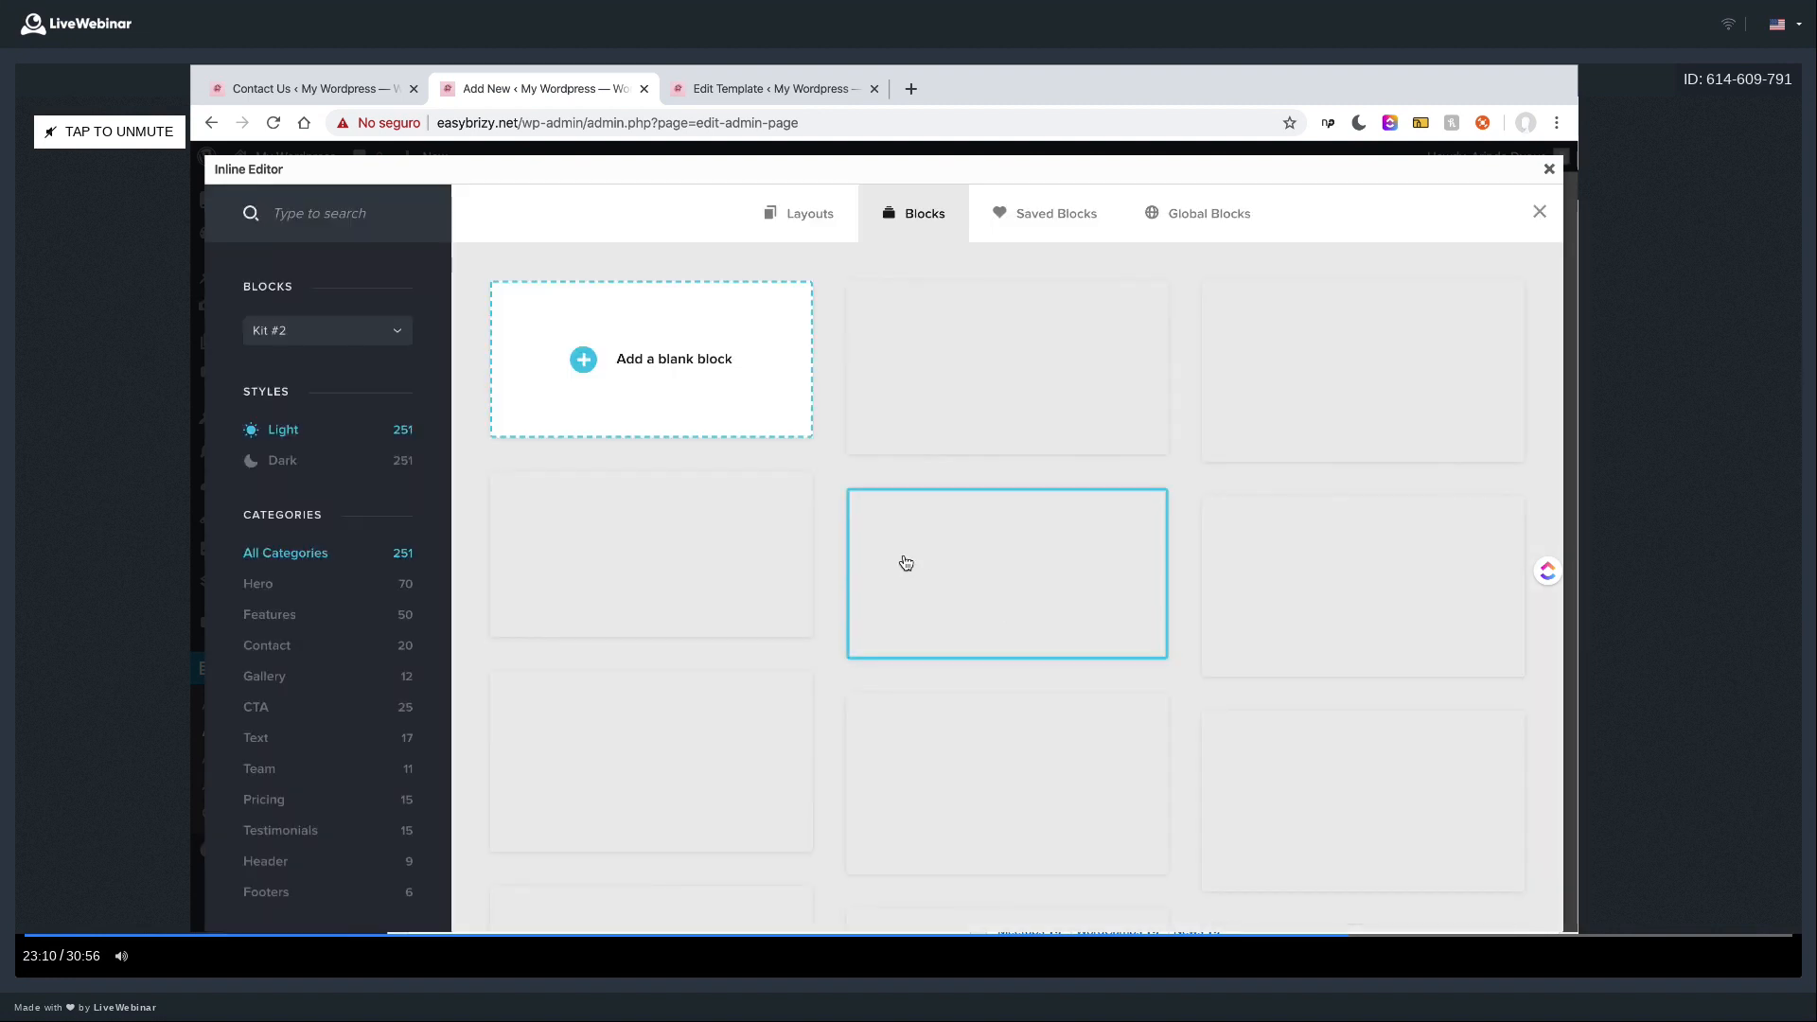
scroll(1082, 461, "down", 5)
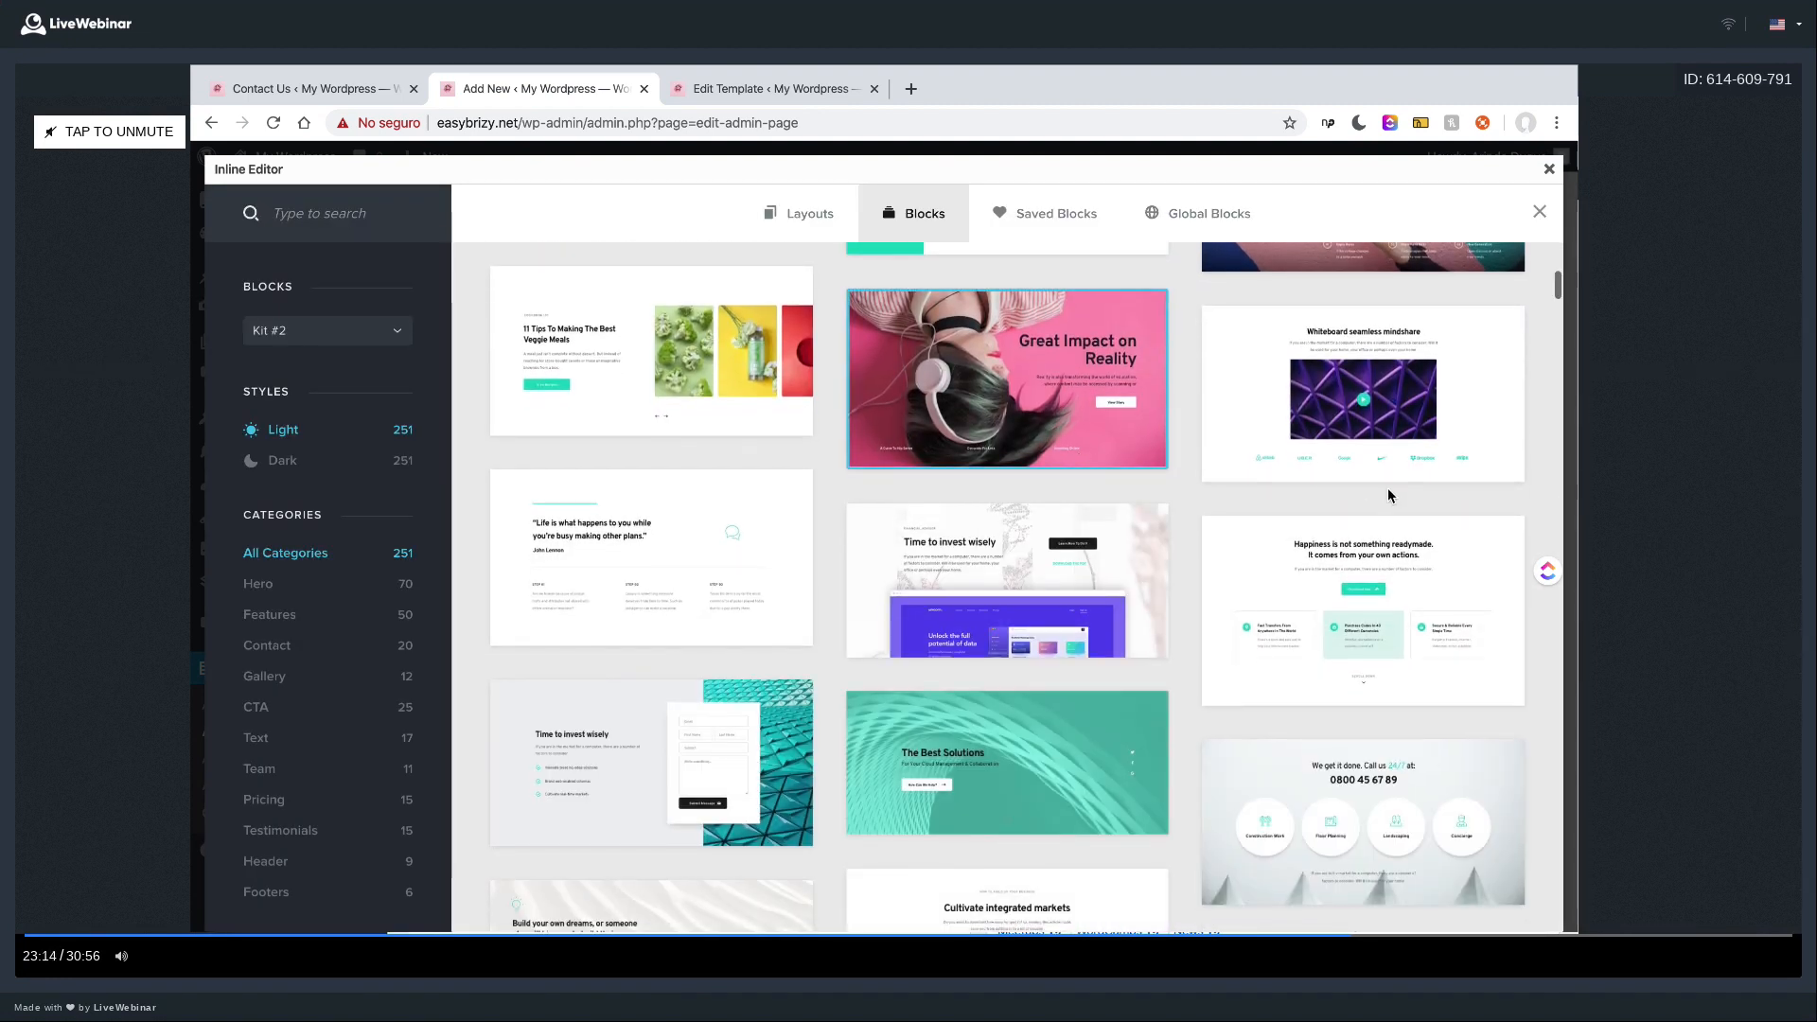
left_click(629, 575)
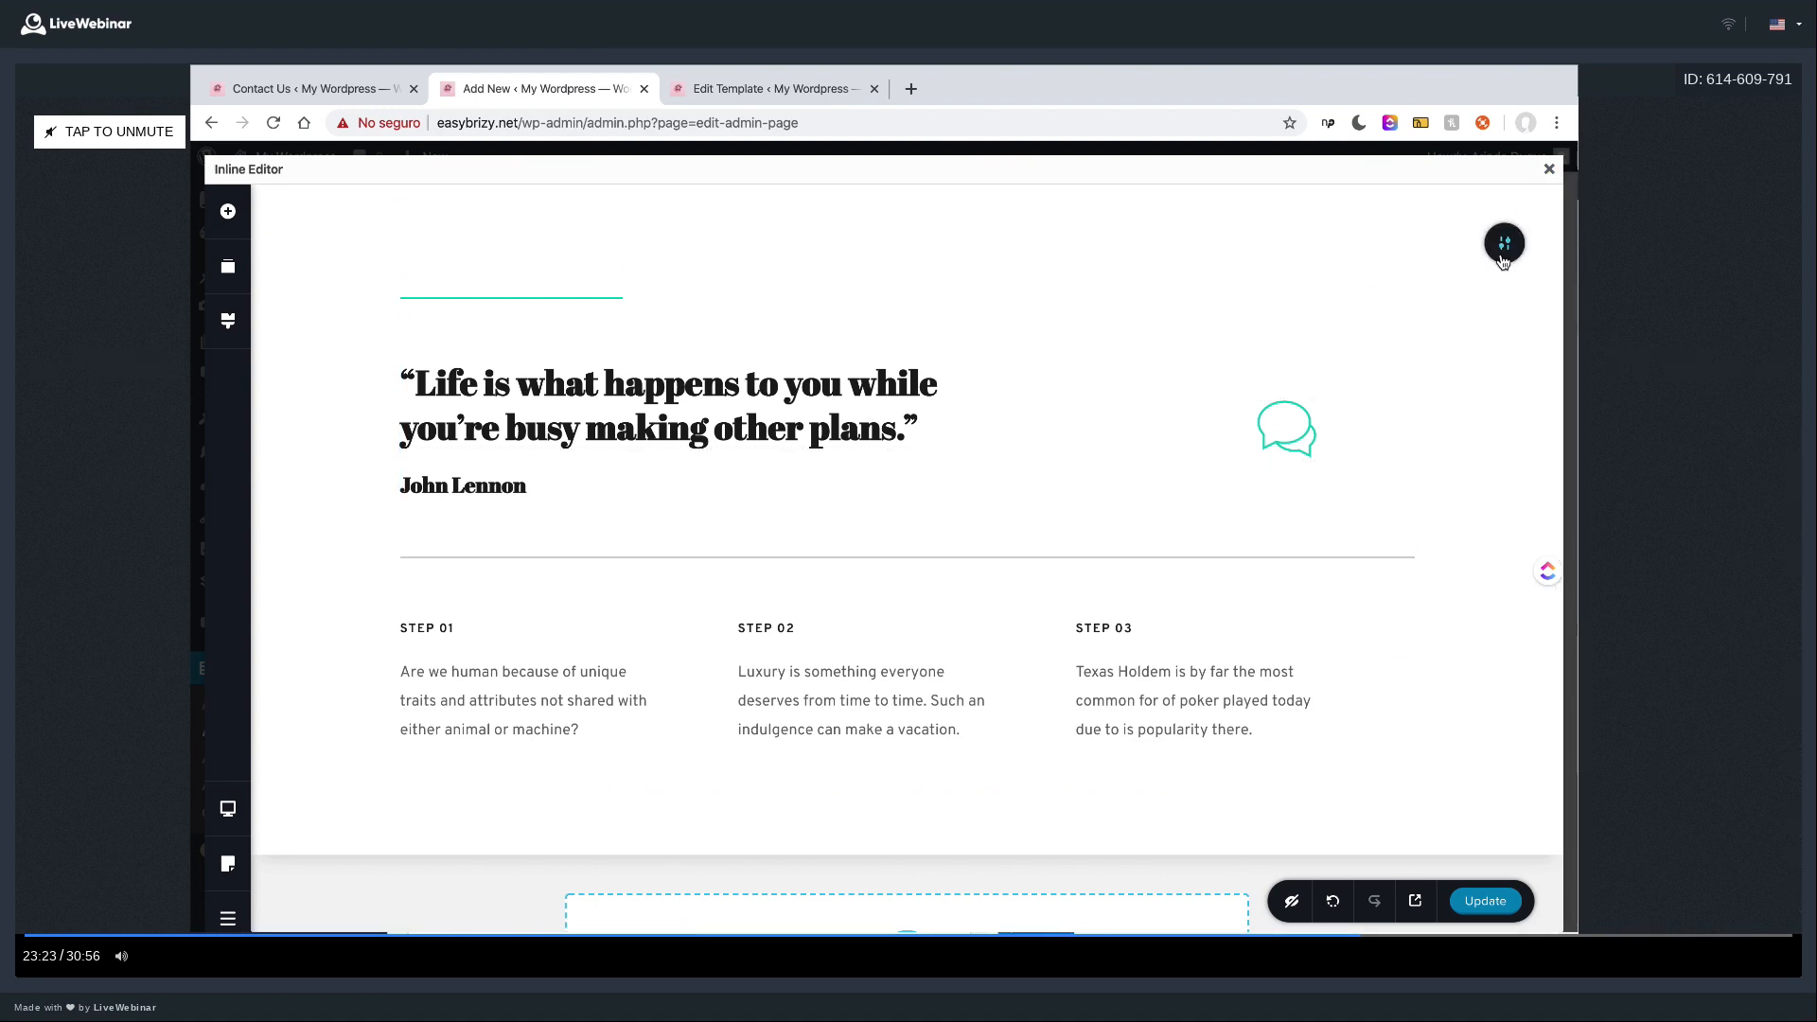
left_click(1499, 244)
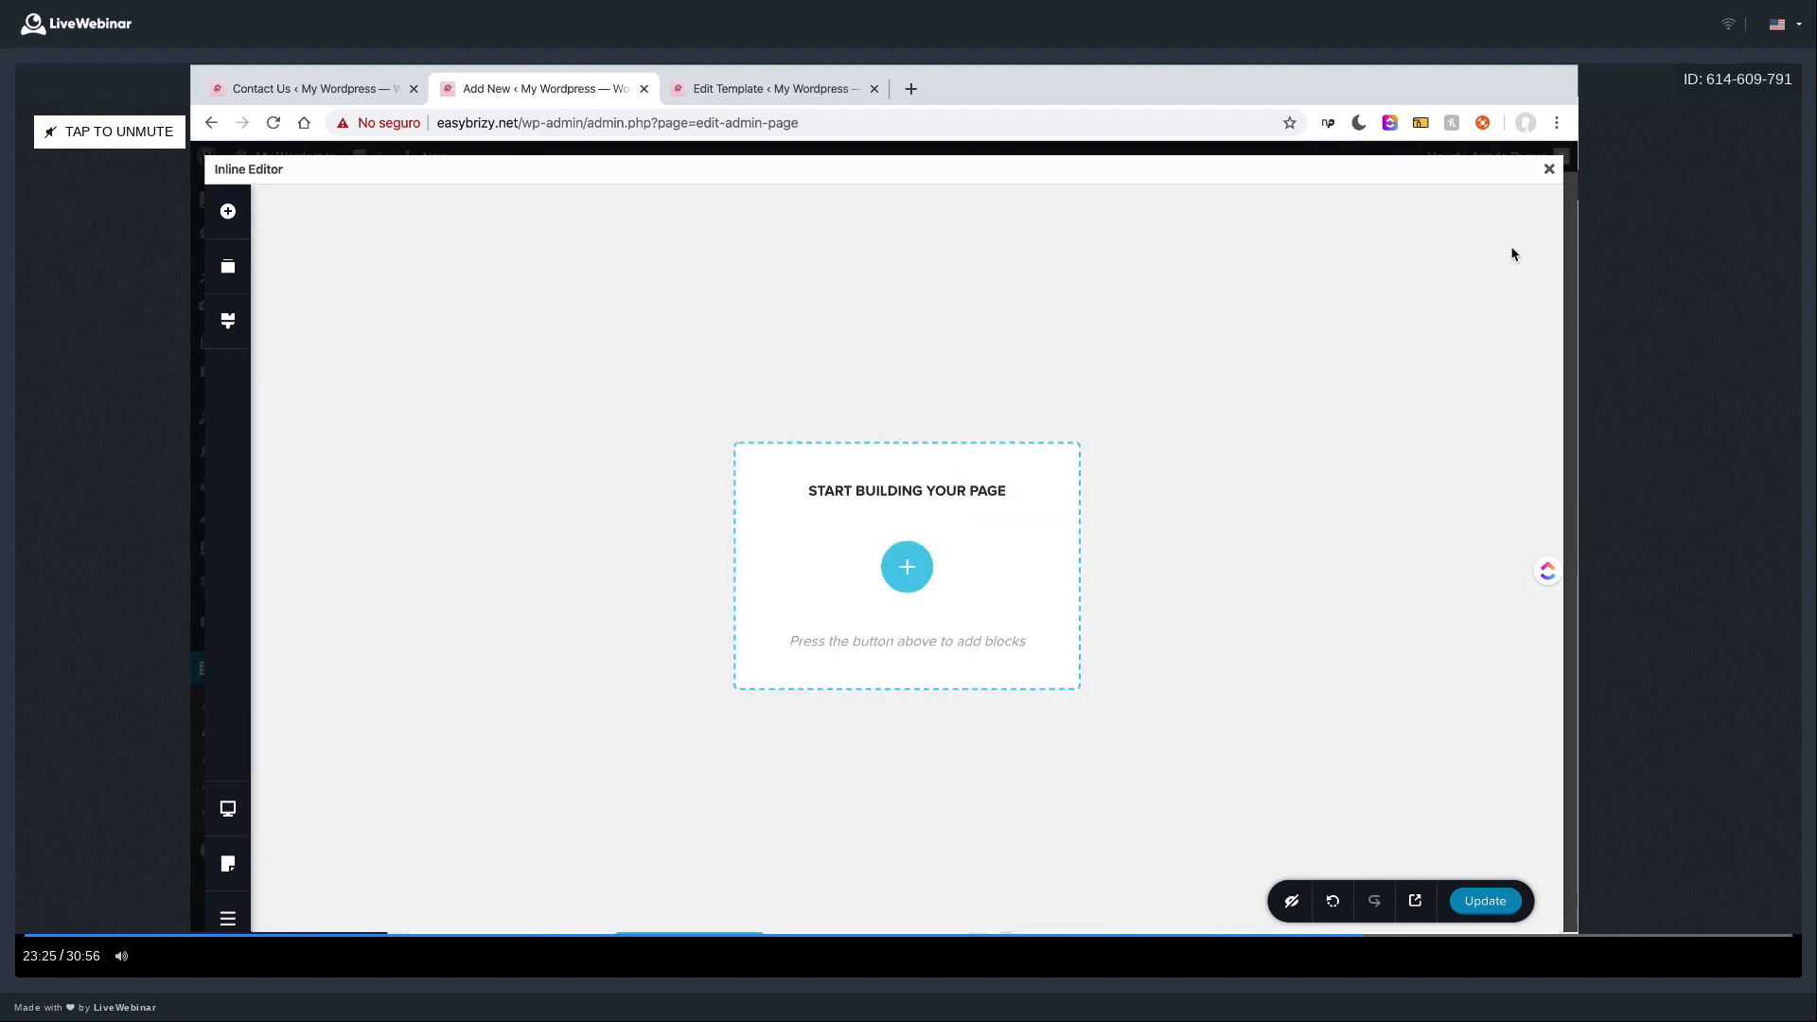
- Try the "Herzog & Meuron swaps wood for glass" block, review its layout, then remove it from the template
left_click(902, 572)
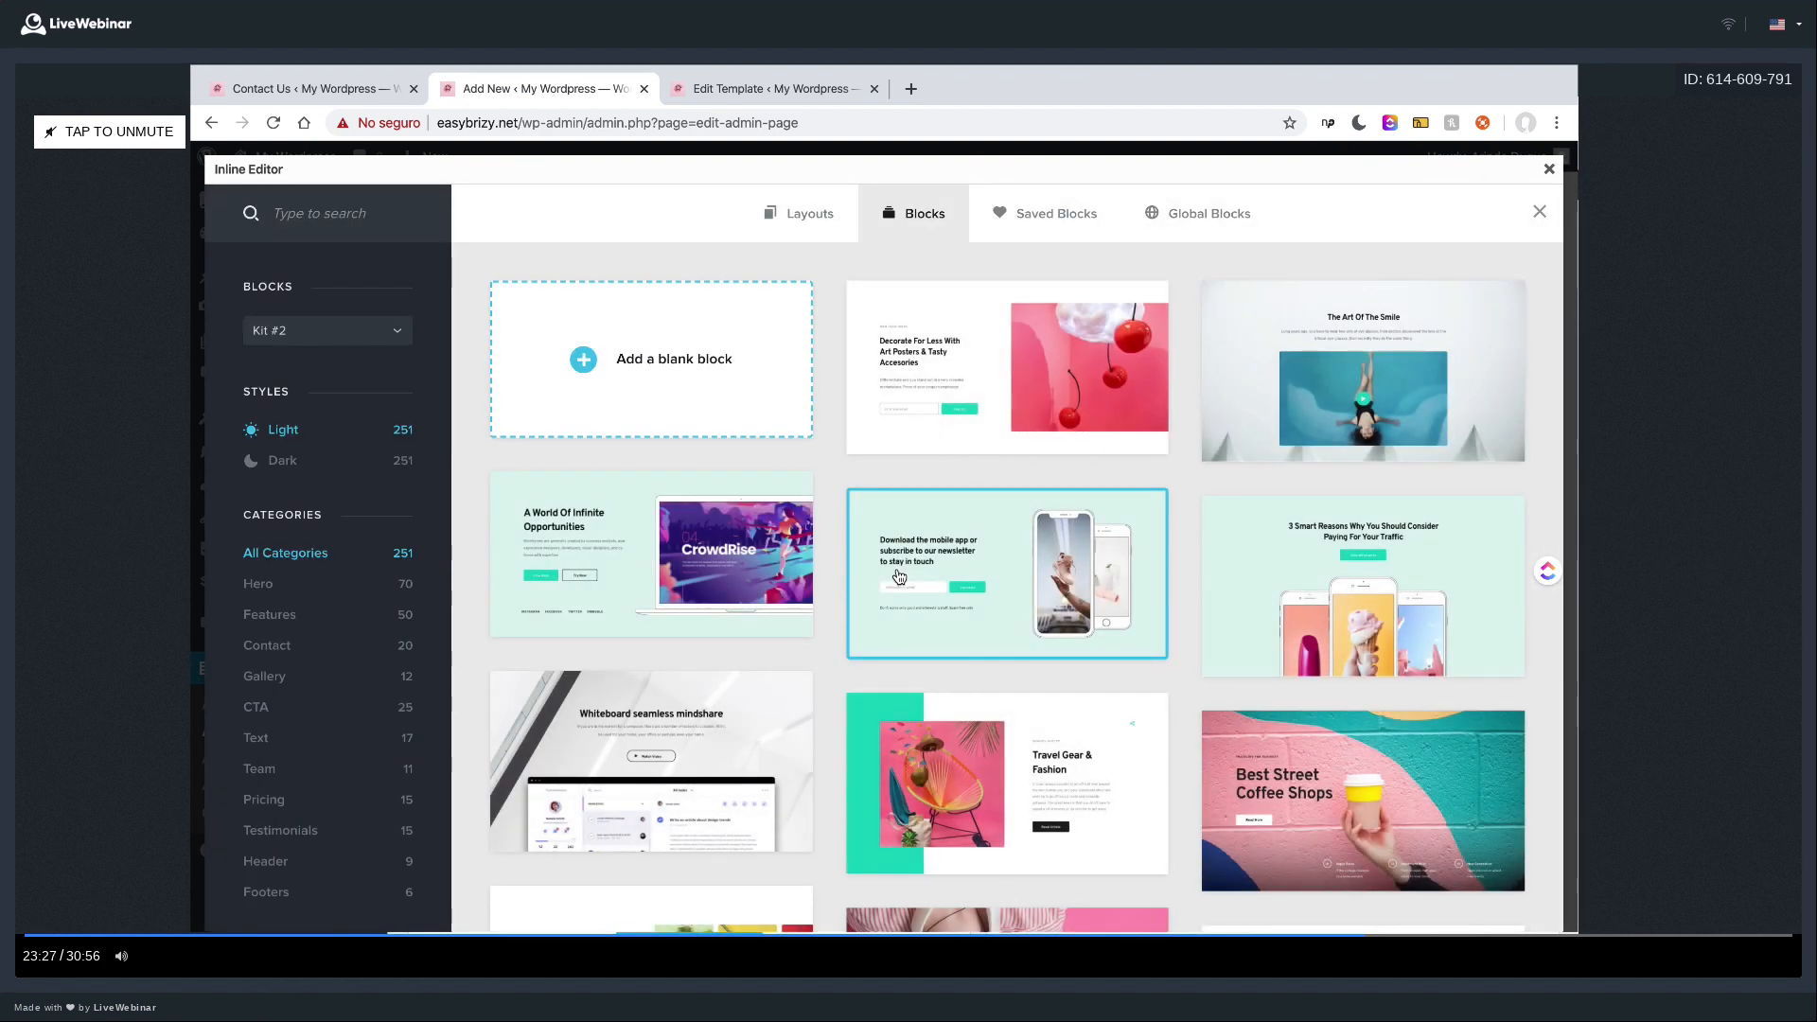
scroll(899, 575, "down", 5)
scroll(899, 575, "down", 1)
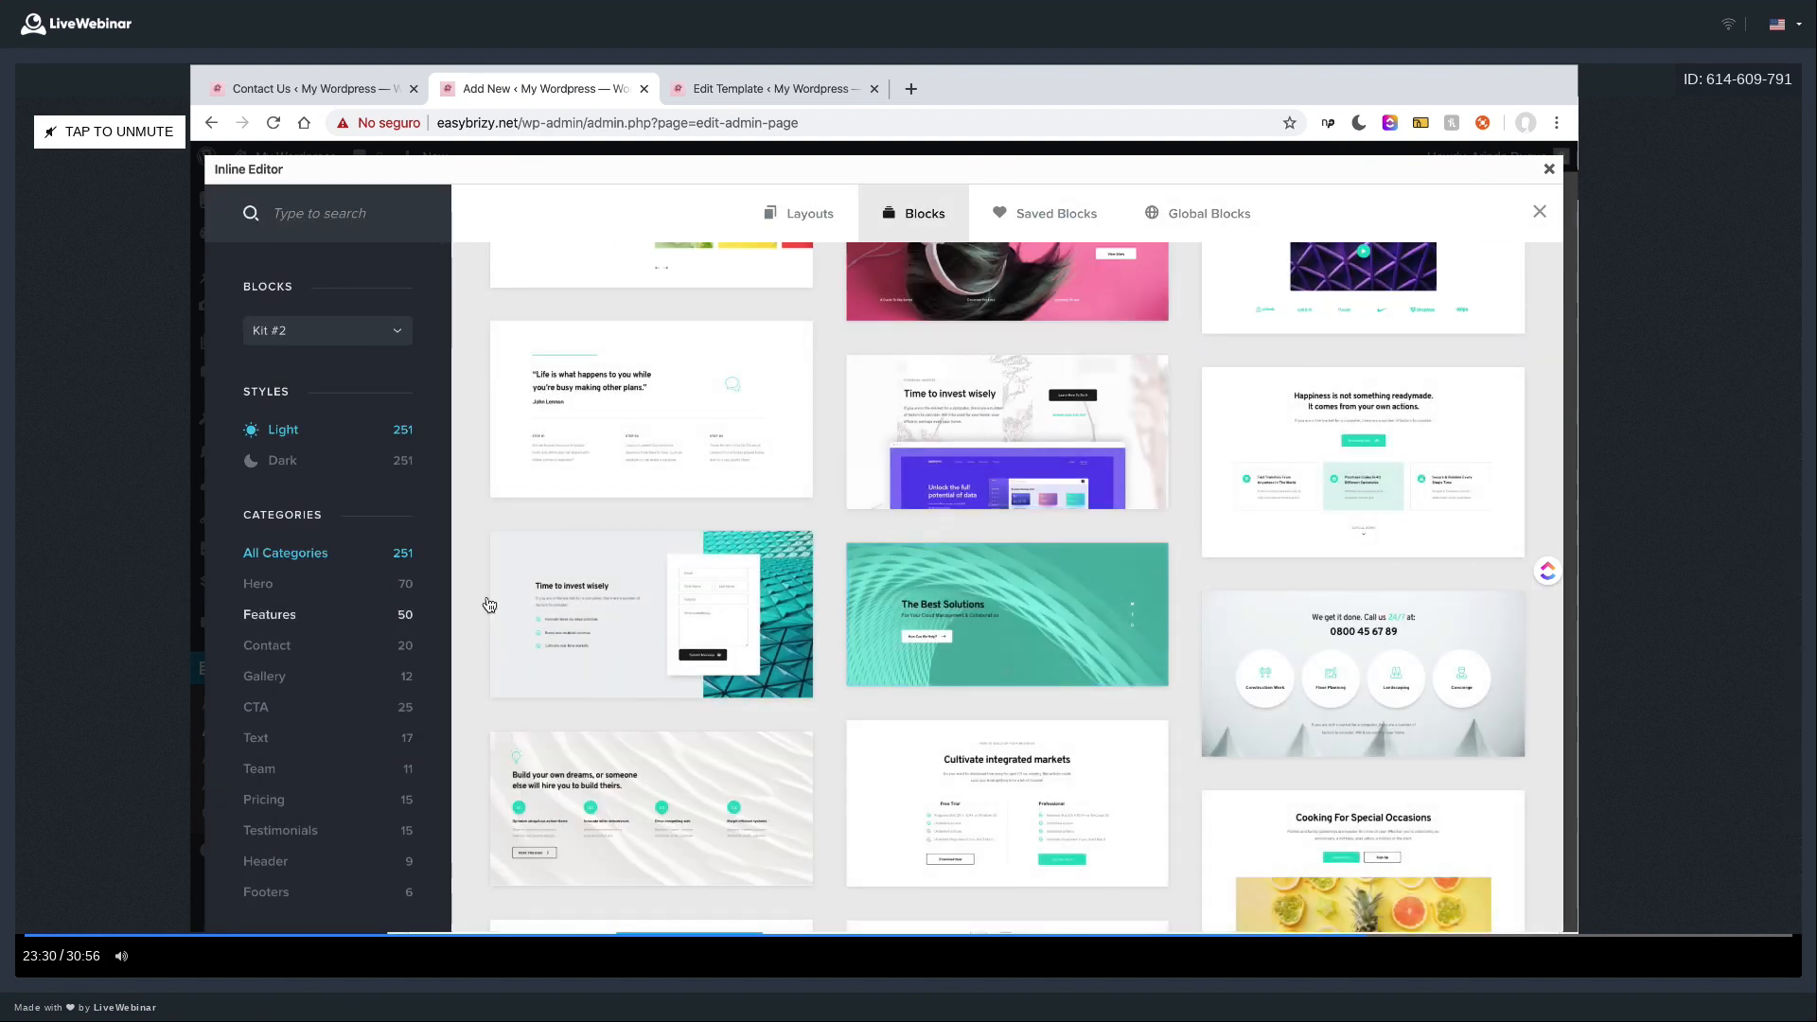
scroll(774, 672, "down", 3)
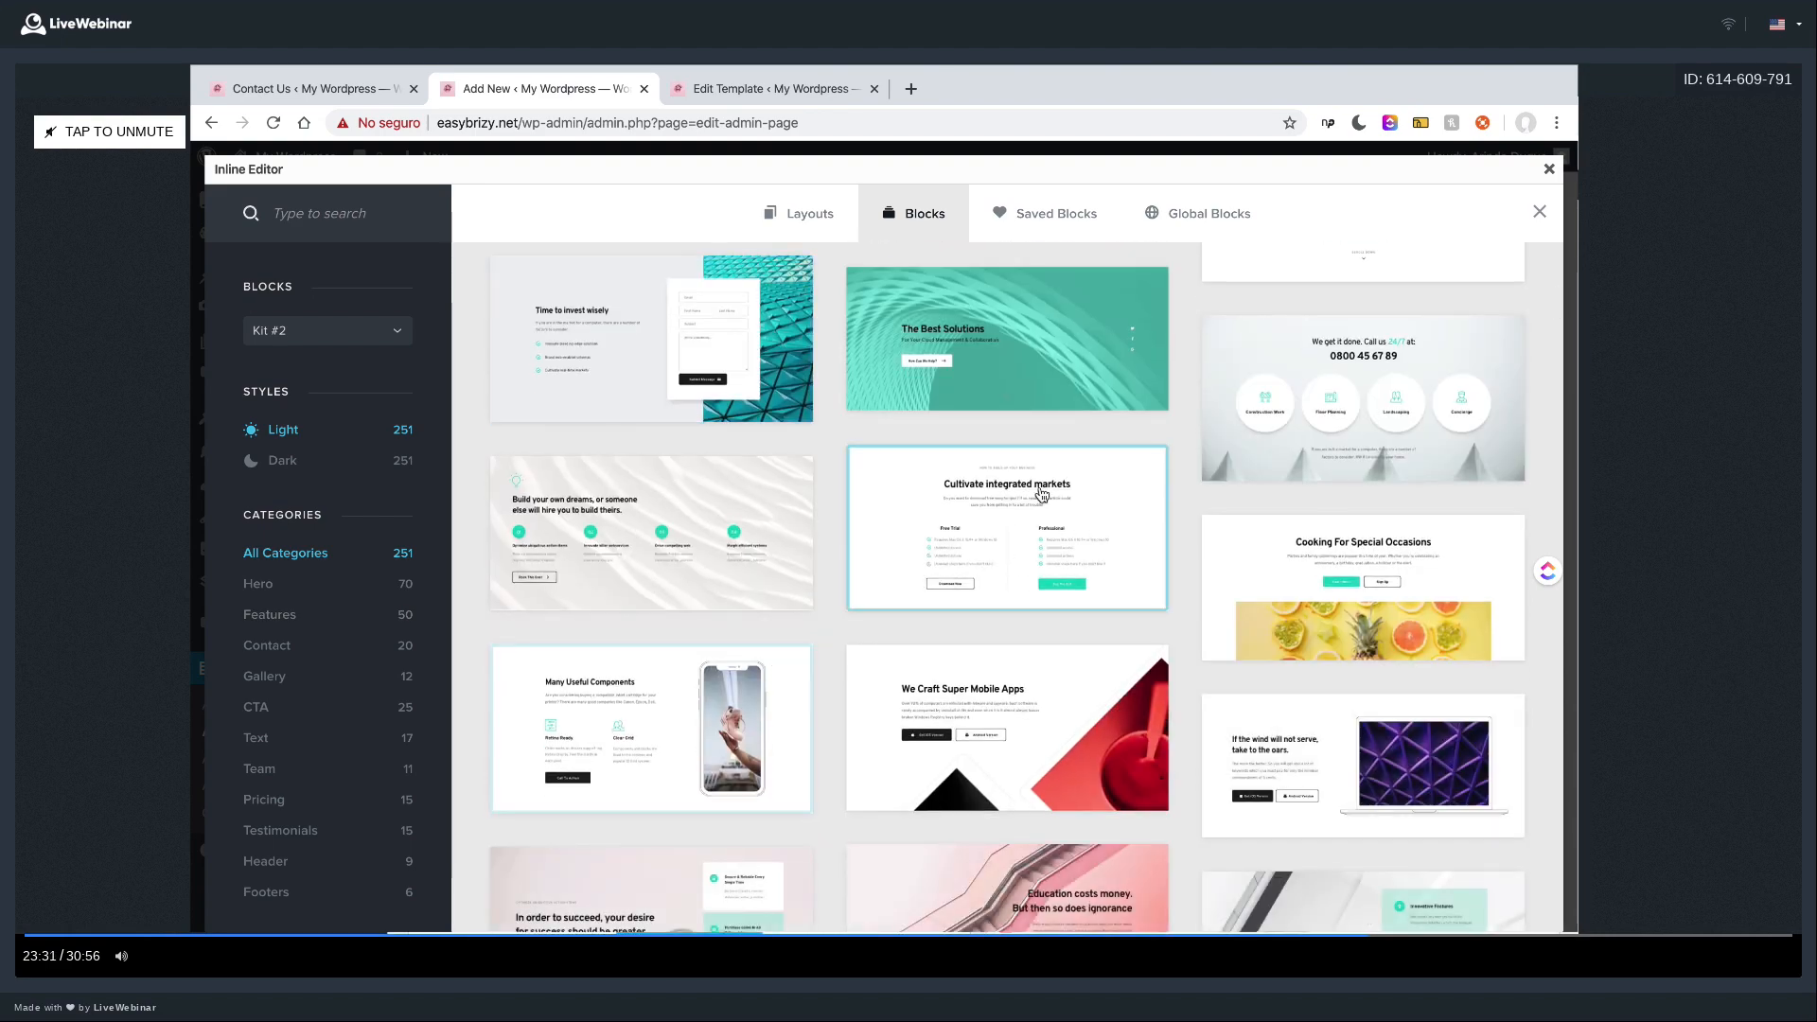
scroll(1049, 607, "down", 5)
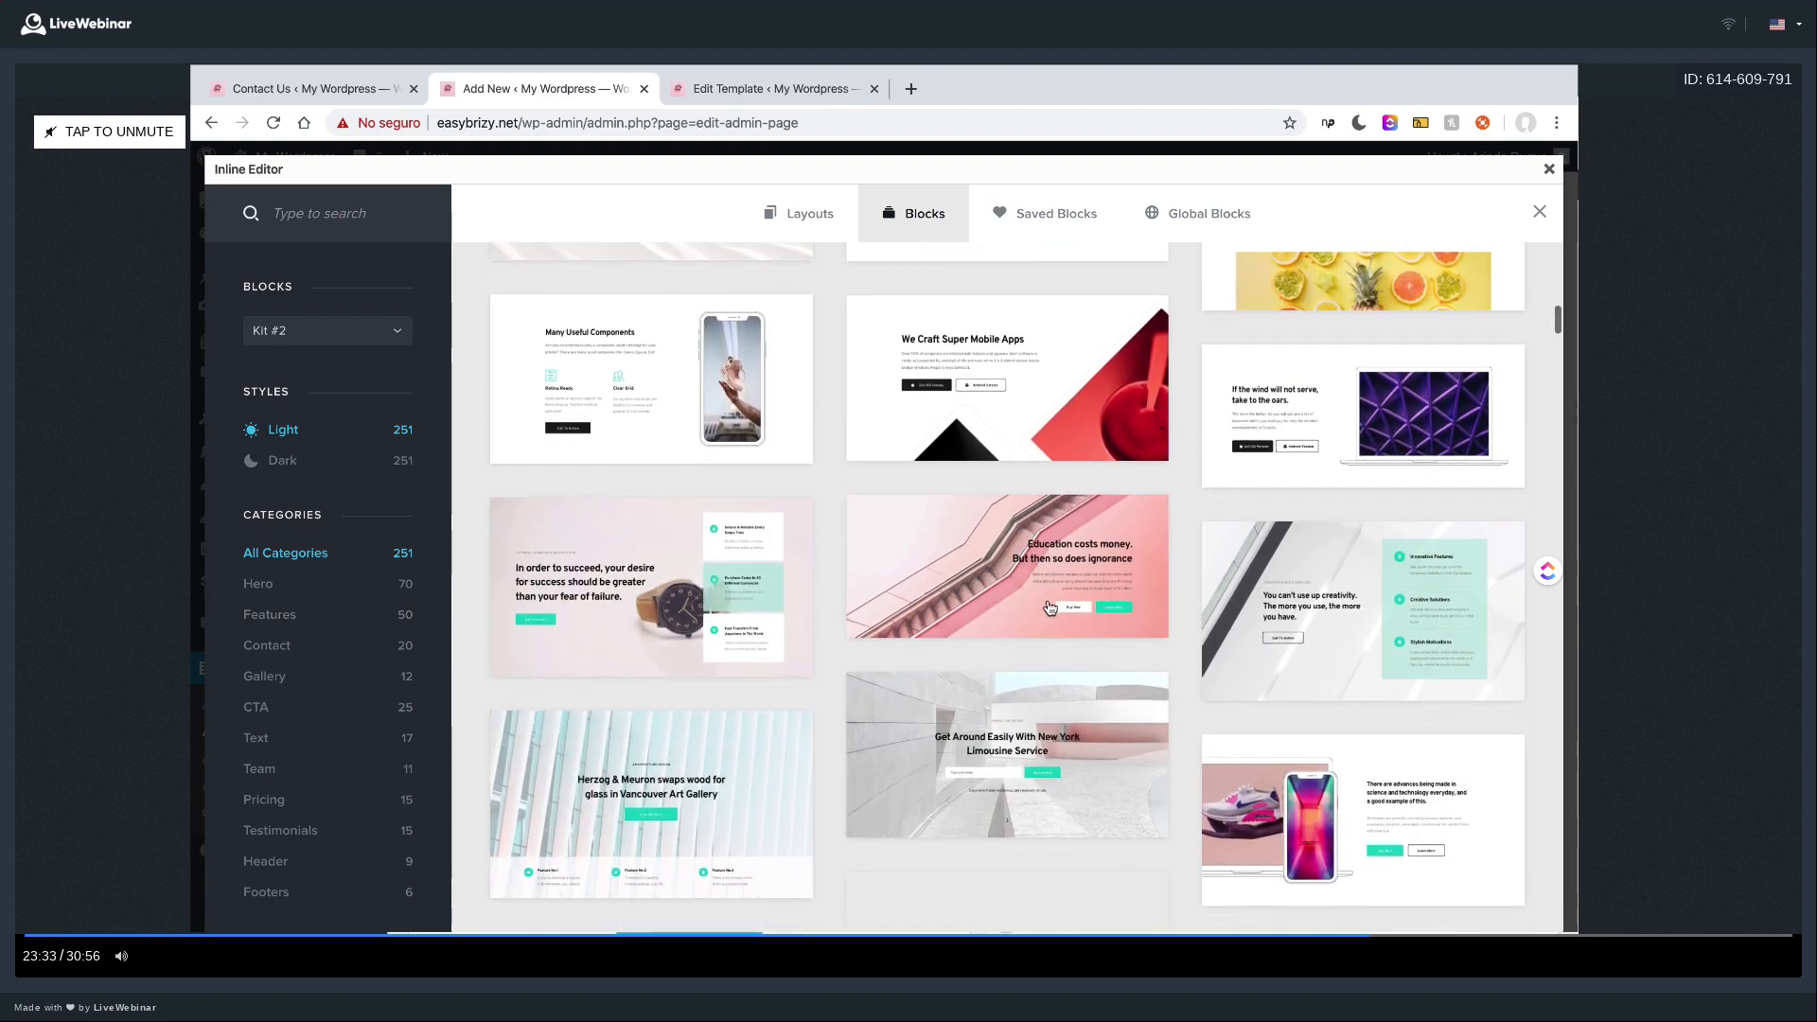
scroll(1048, 608, "down", 1)
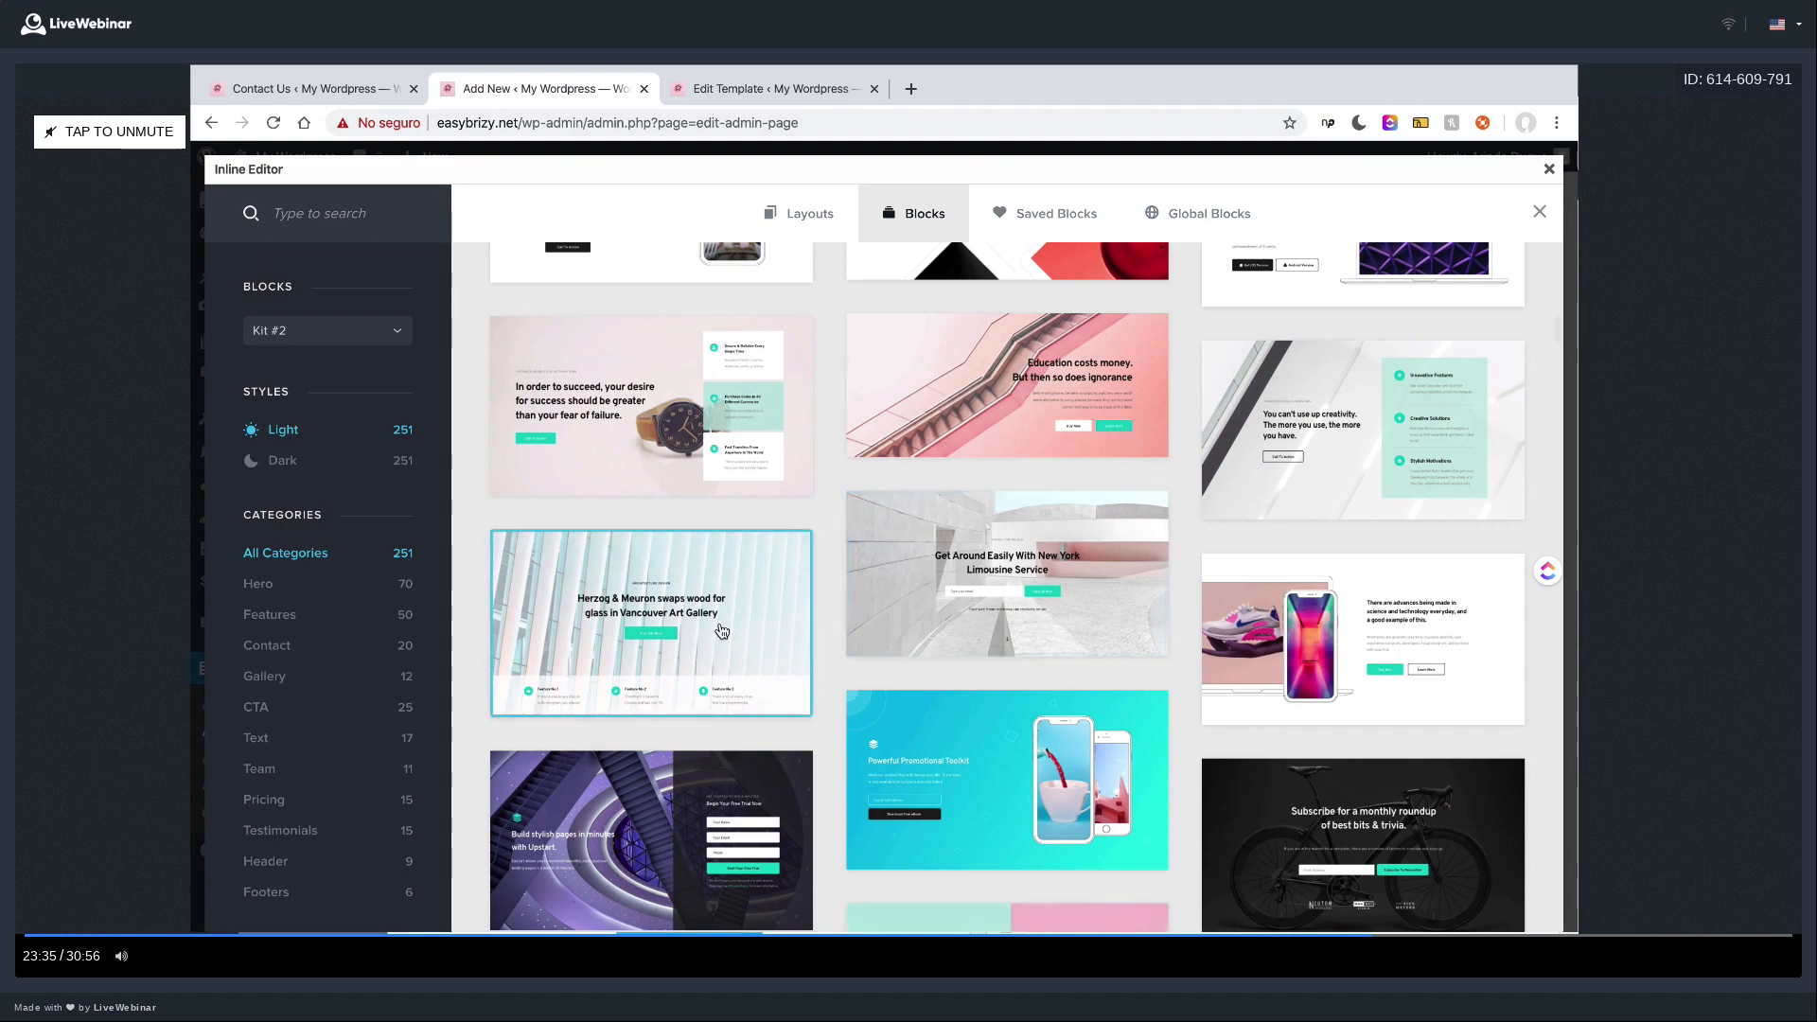
left_click(687, 645)
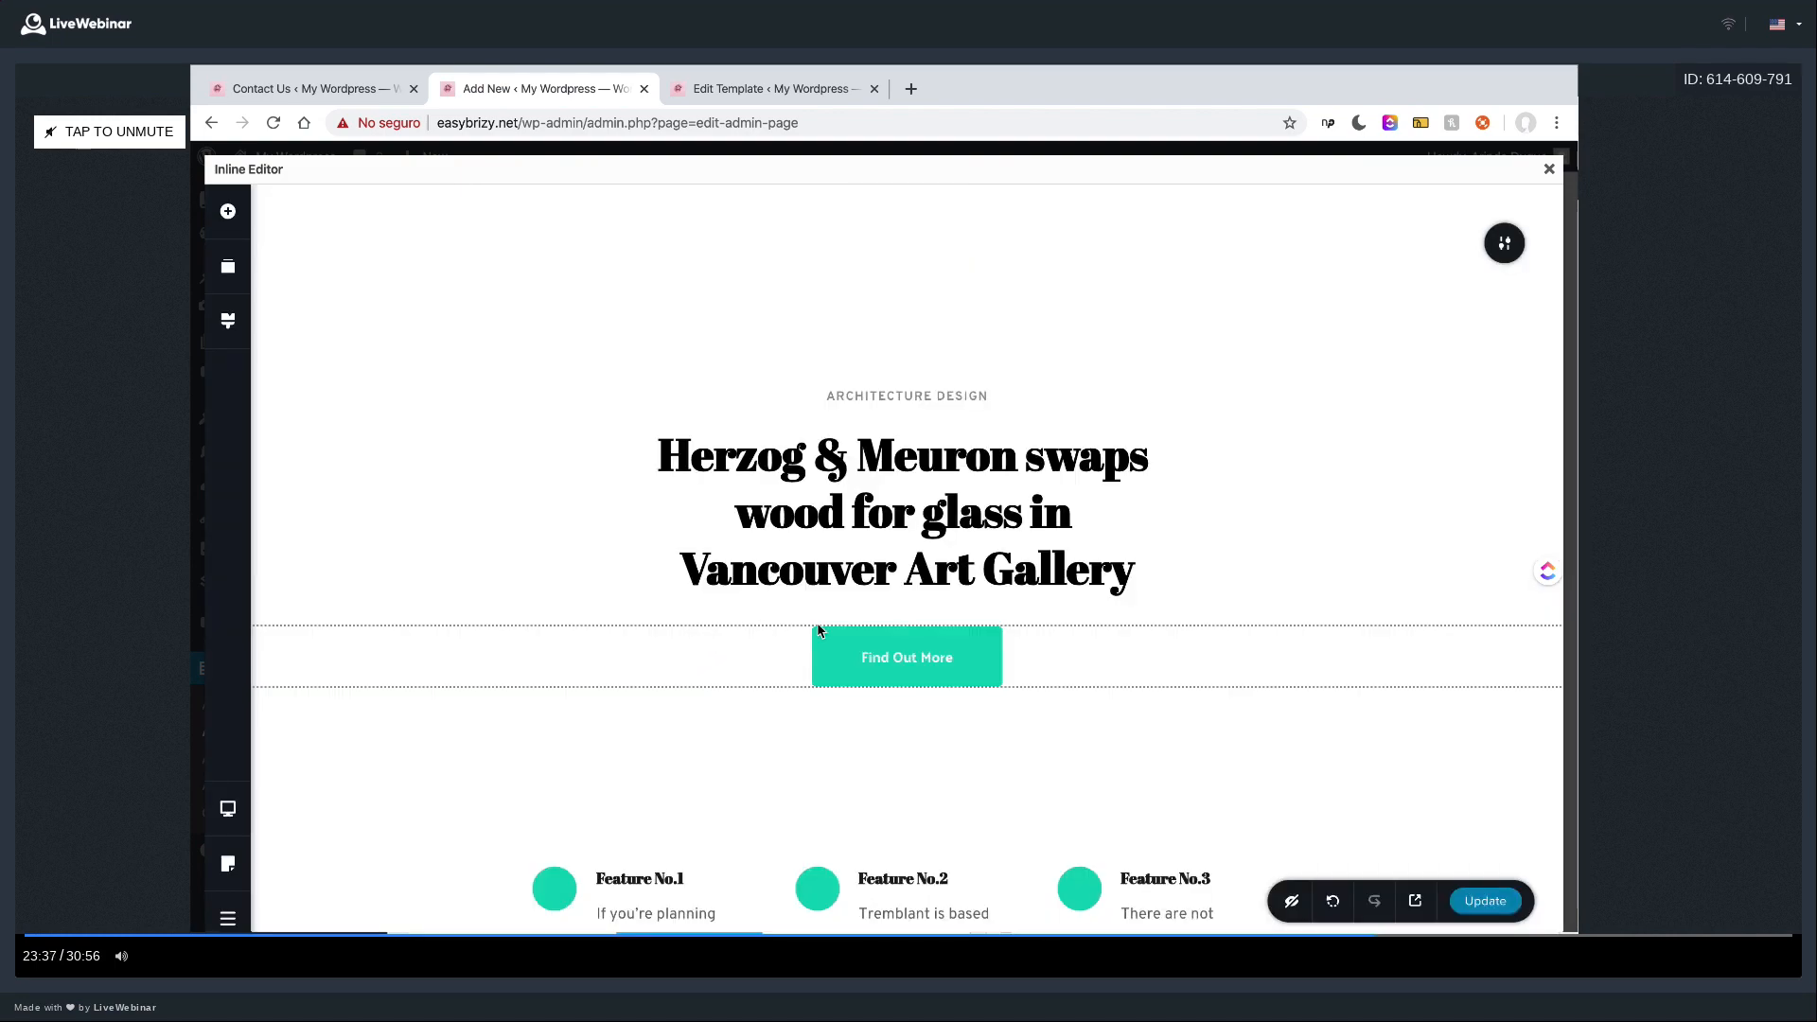
scroll(979, 797, "down", 3)
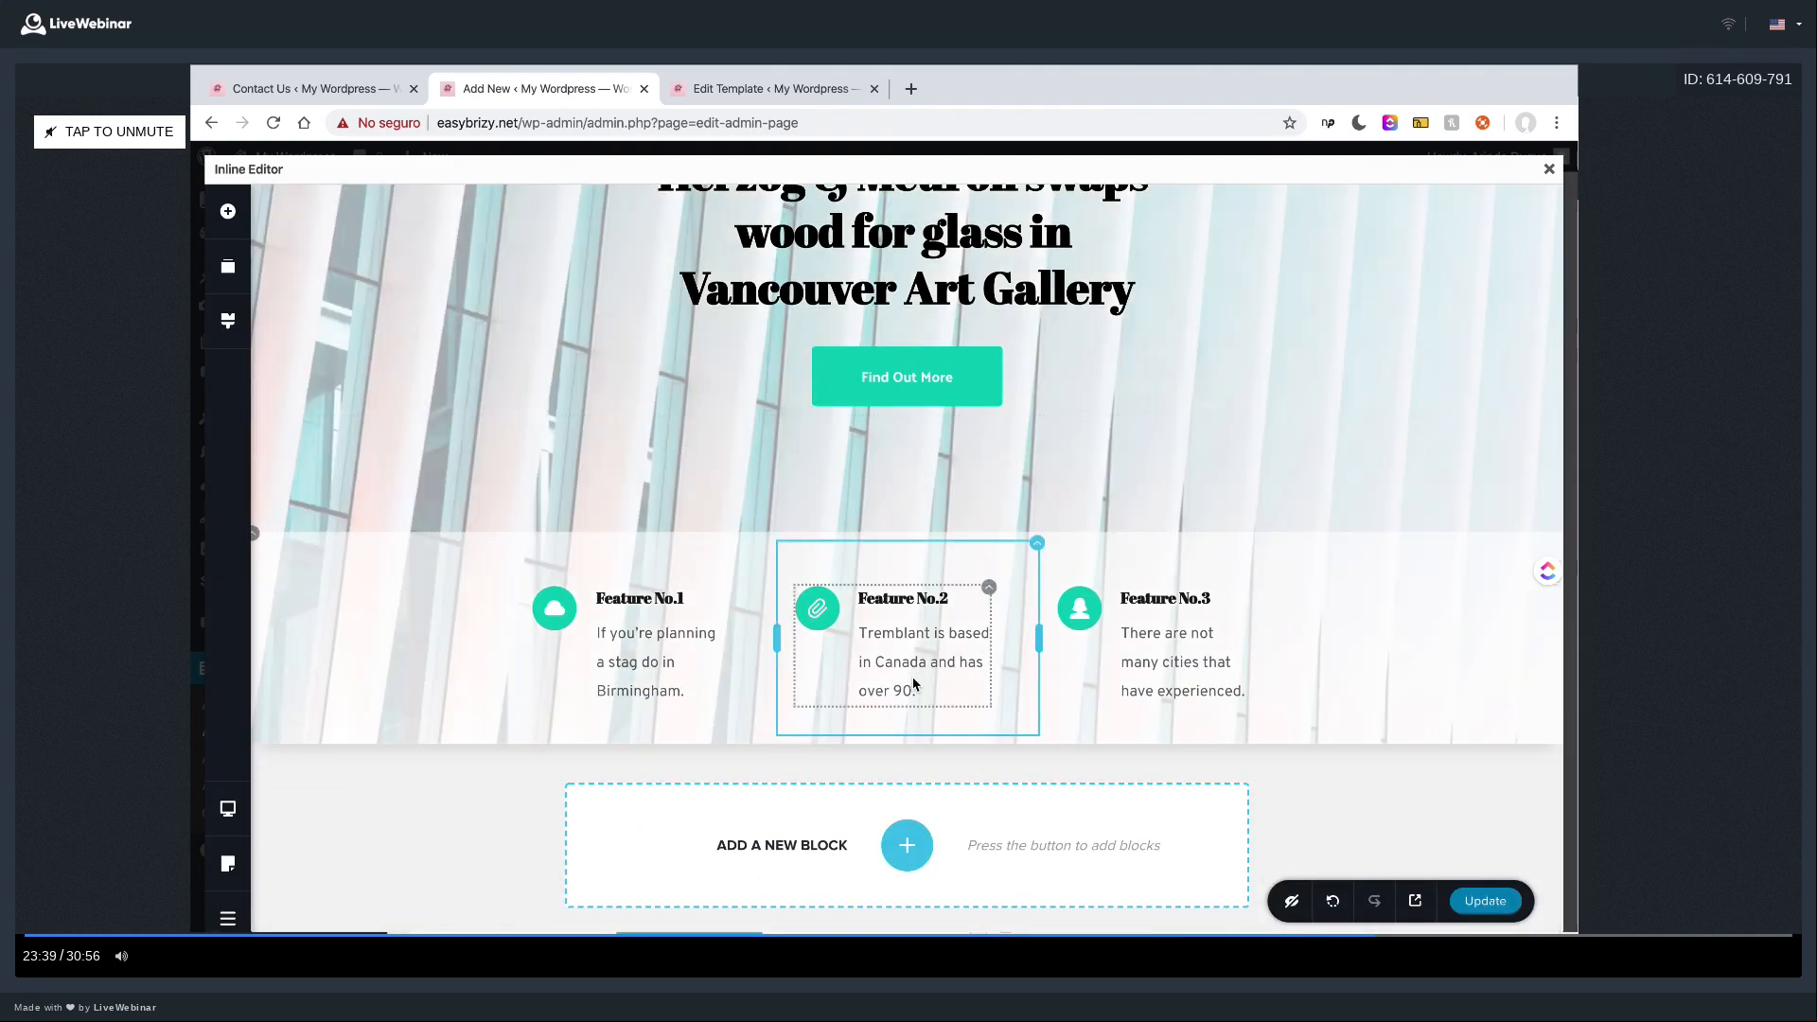
scroll(657, 634, "up", 3)
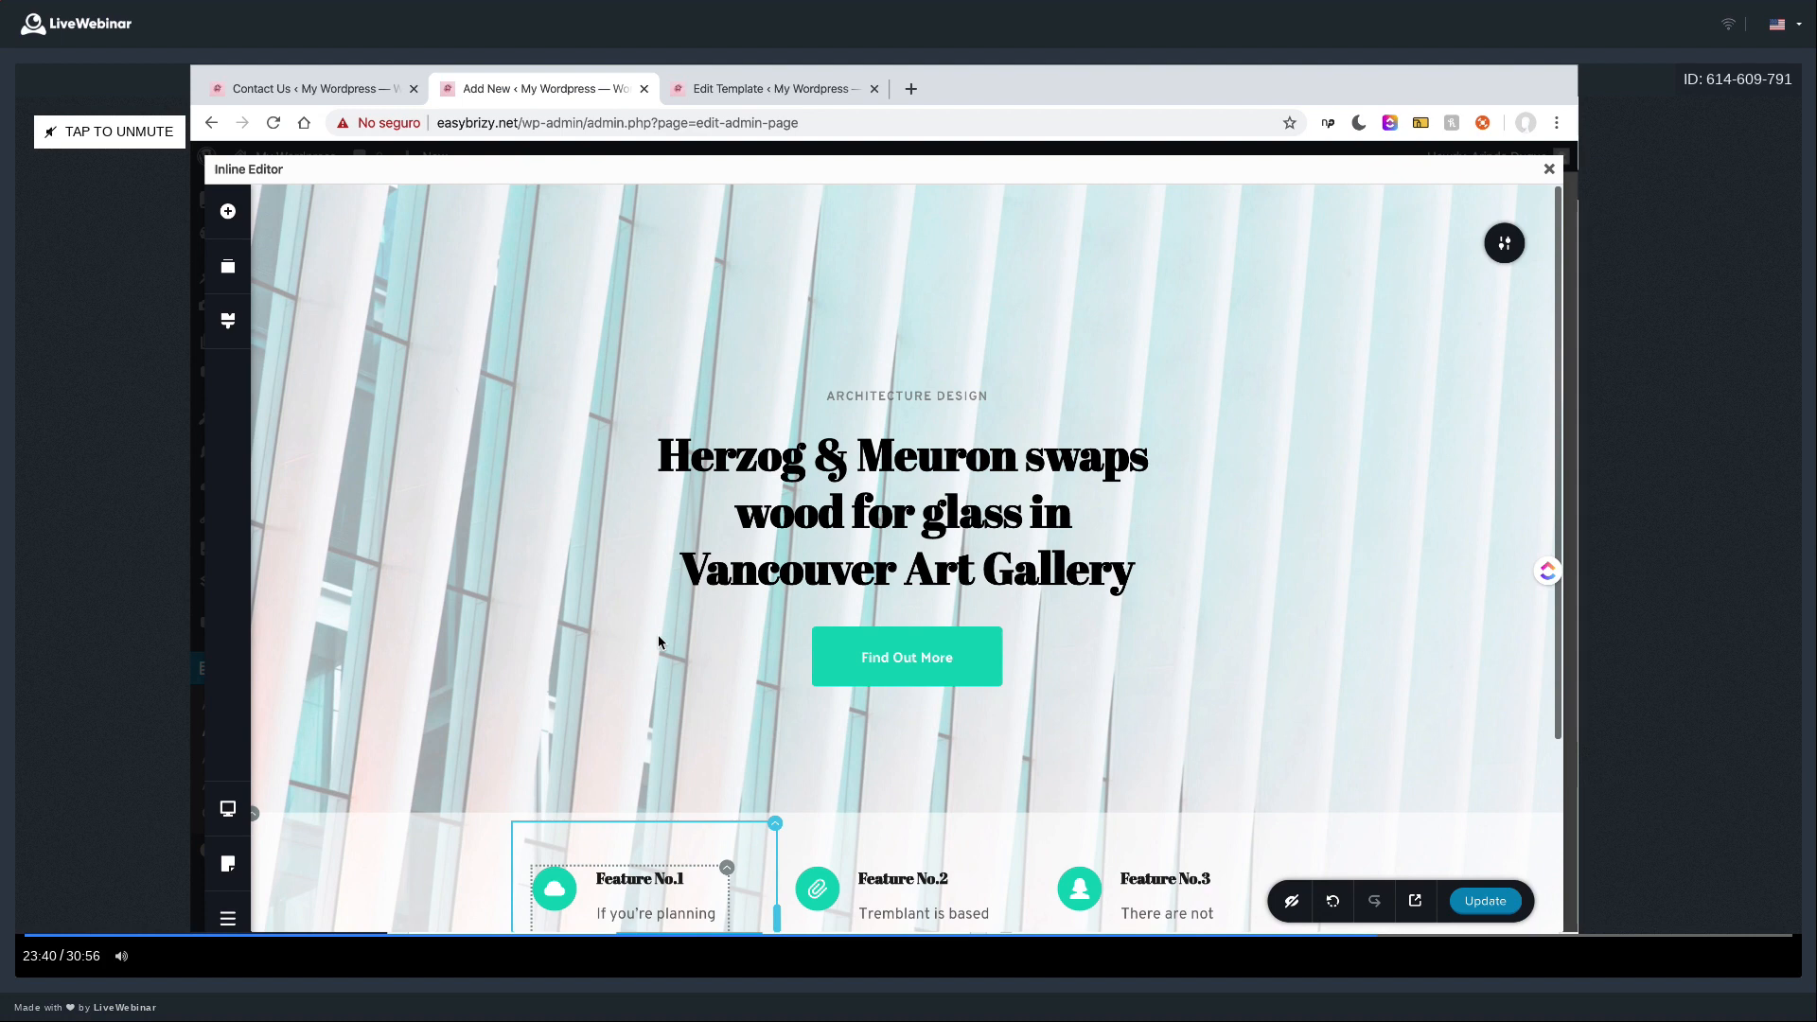
left_click(1495, 248)
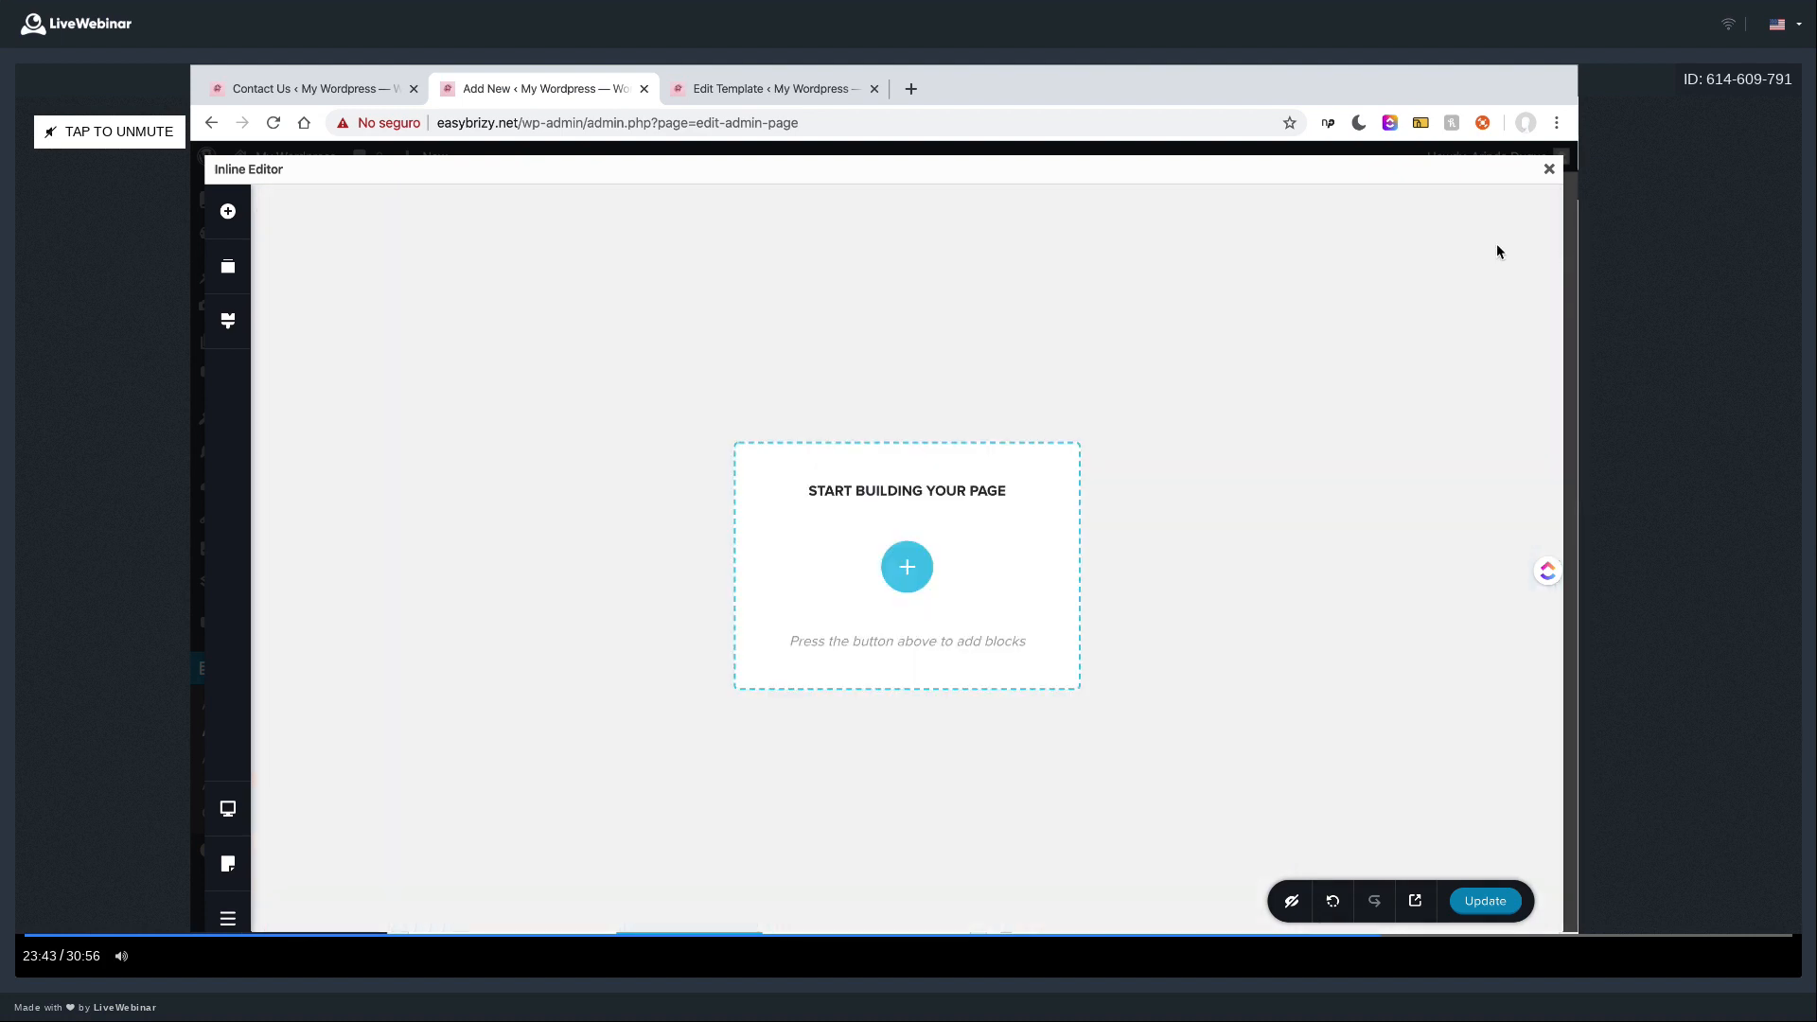
- Insert the "11 Tips To Making The Best Veggie Meals" block into the empty template
left_click(908, 567)
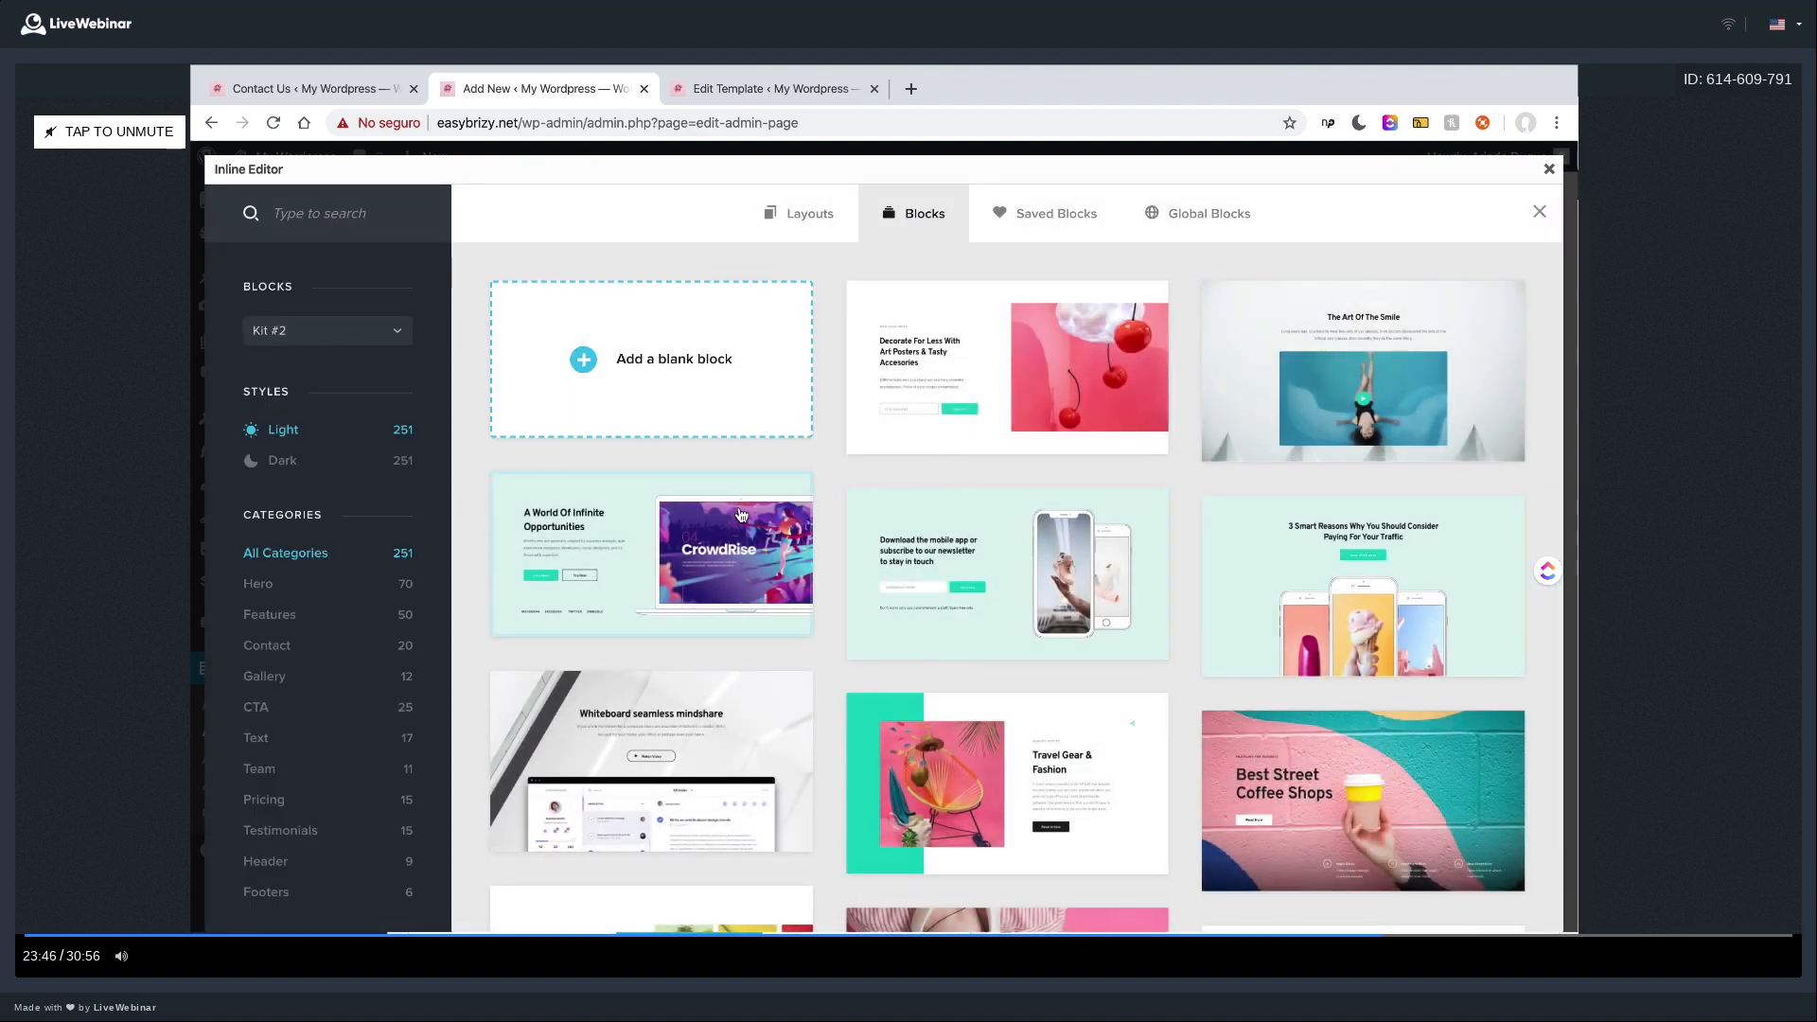
scroll(741, 515, "down", 5)
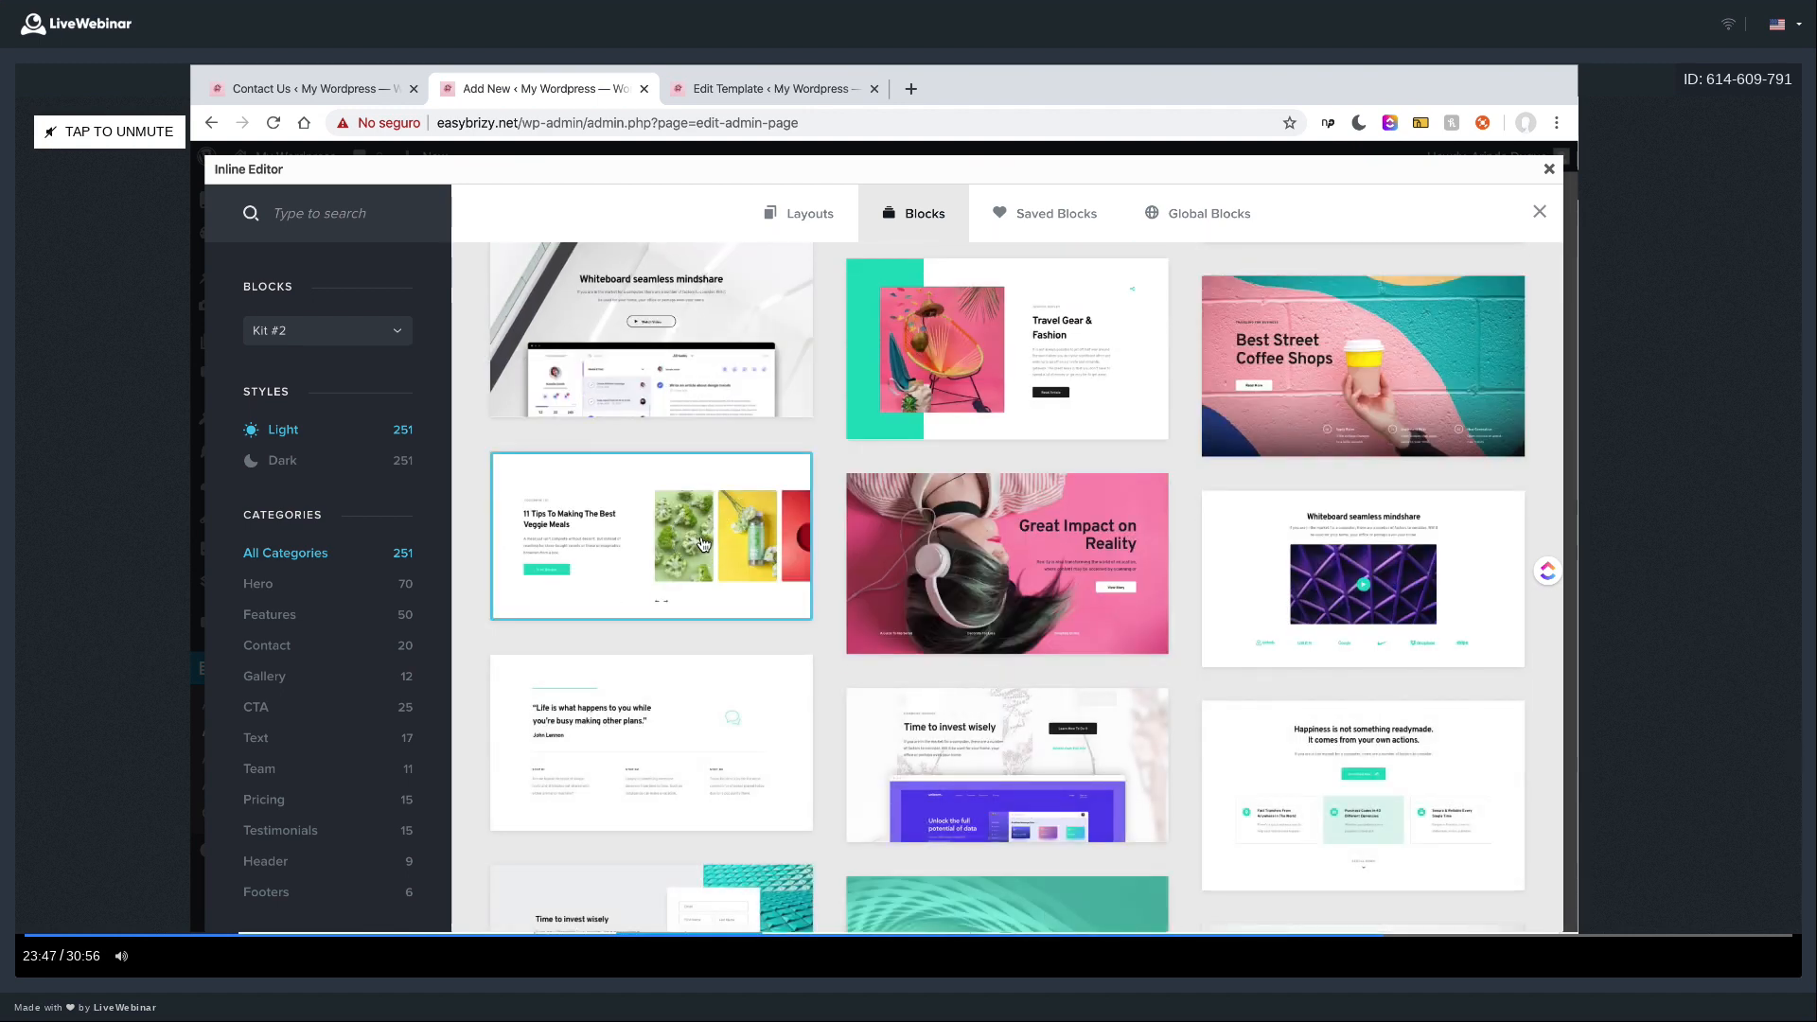
left_click(700, 537)
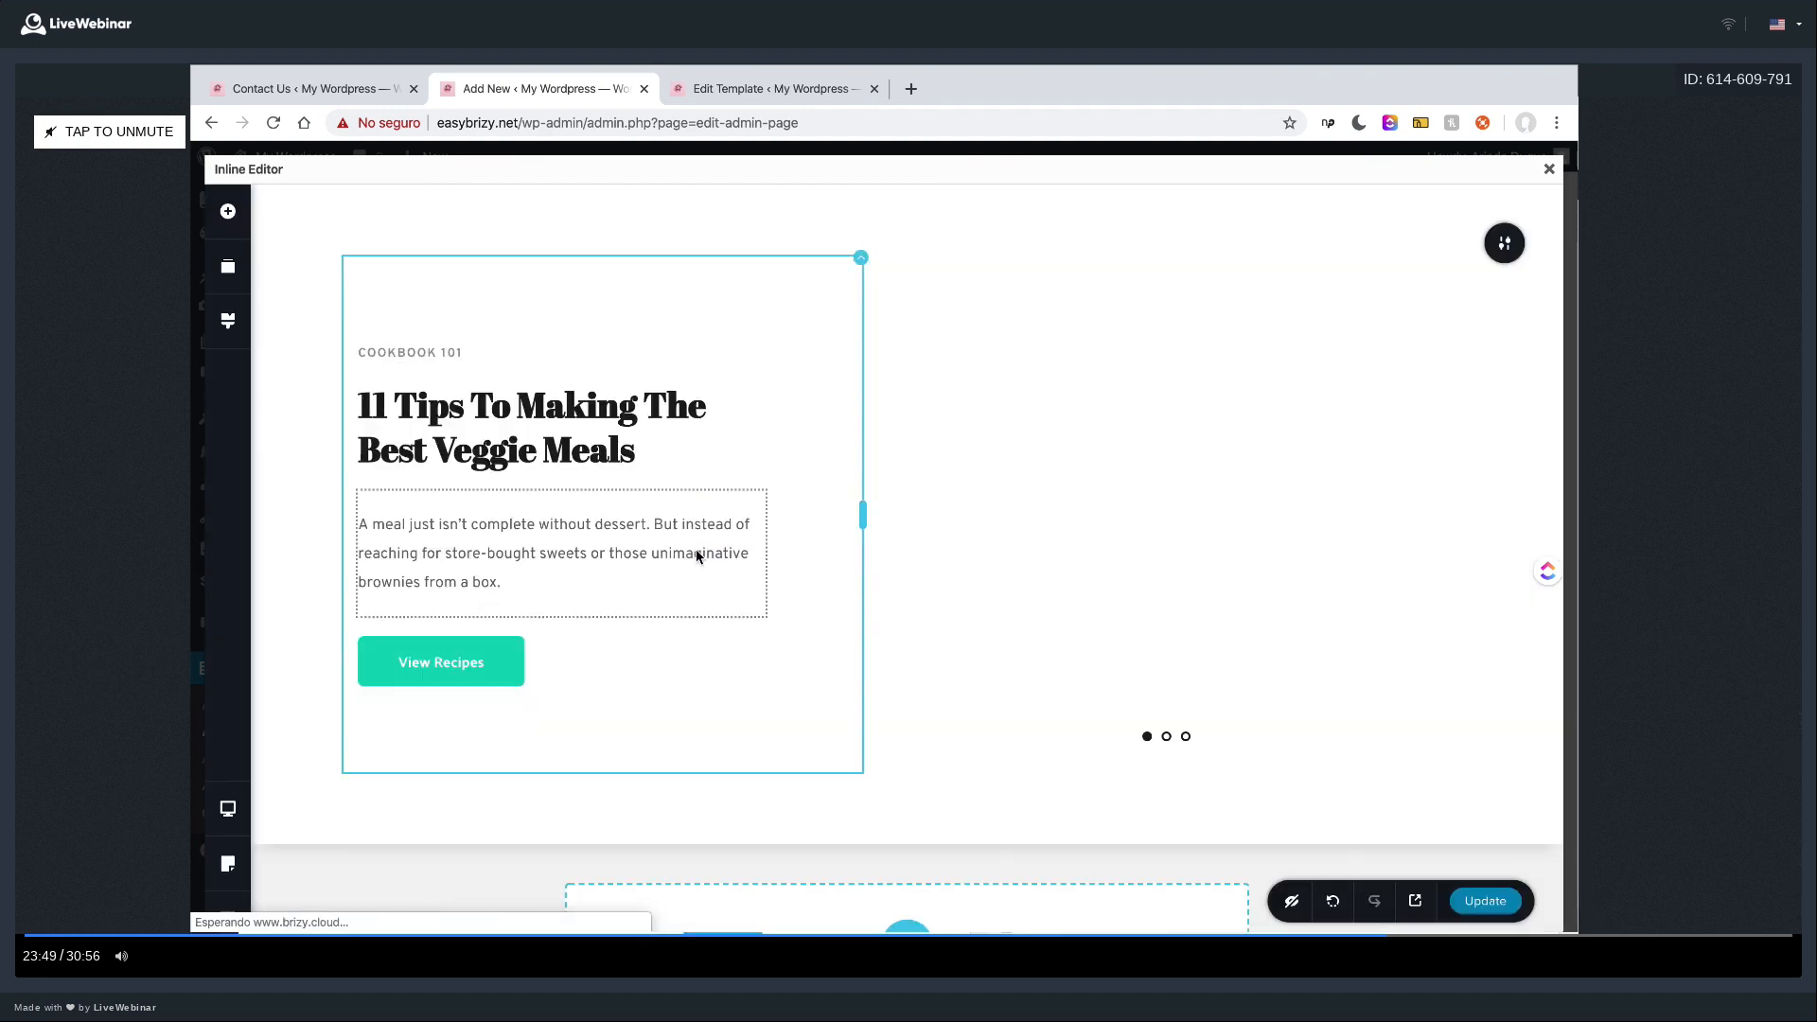
- Replace the "View Recipes" button text with "Create your first post"
left_click(465, 660)
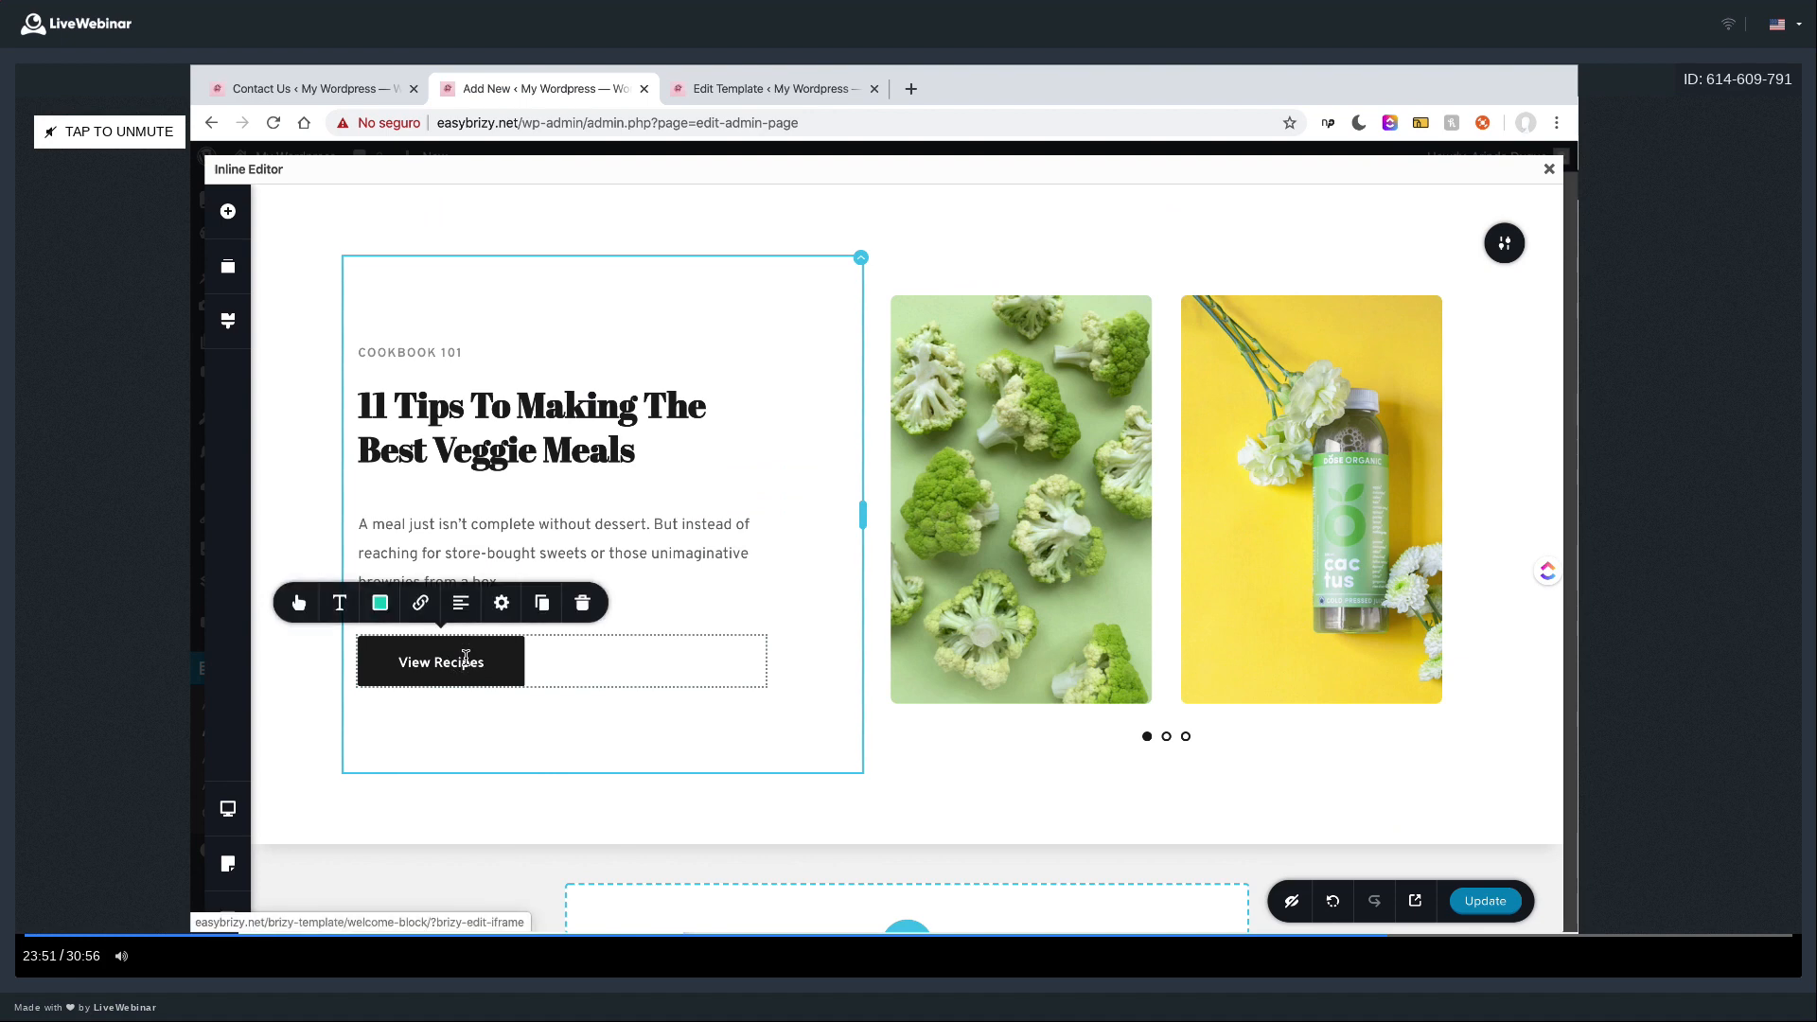
double_click(466, 660)
type("Crea")
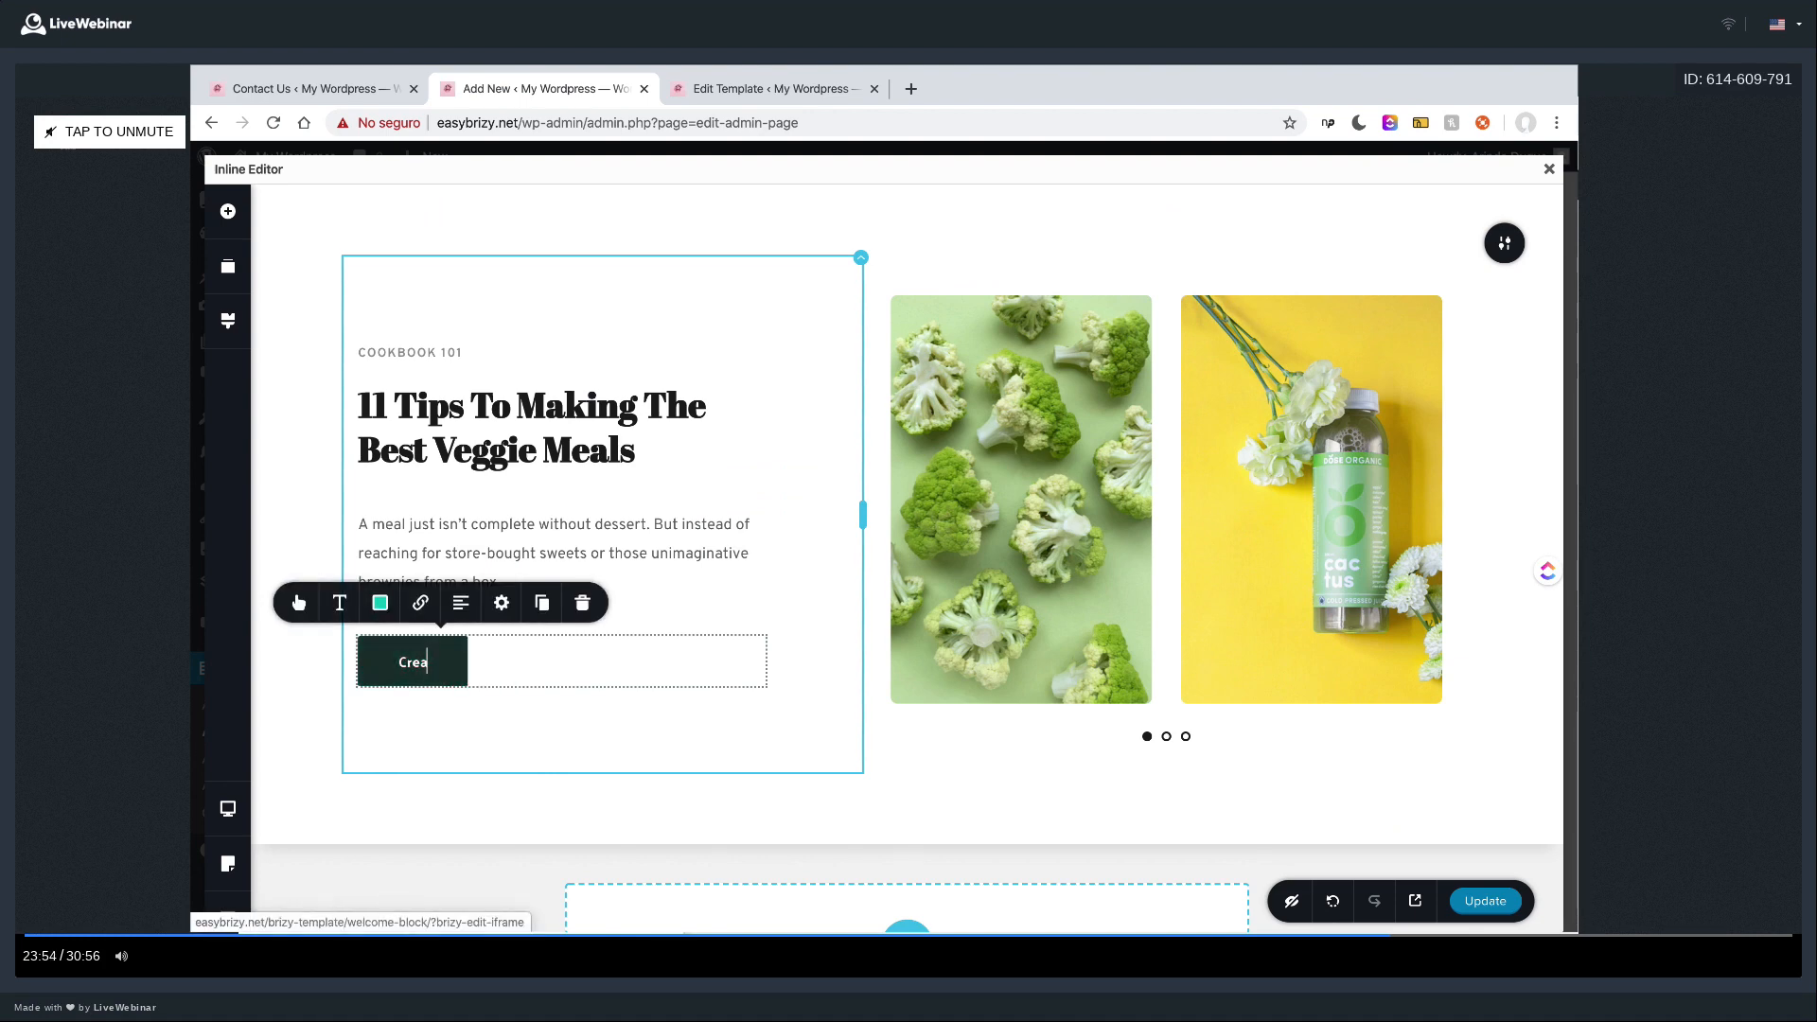
type("te your fi")
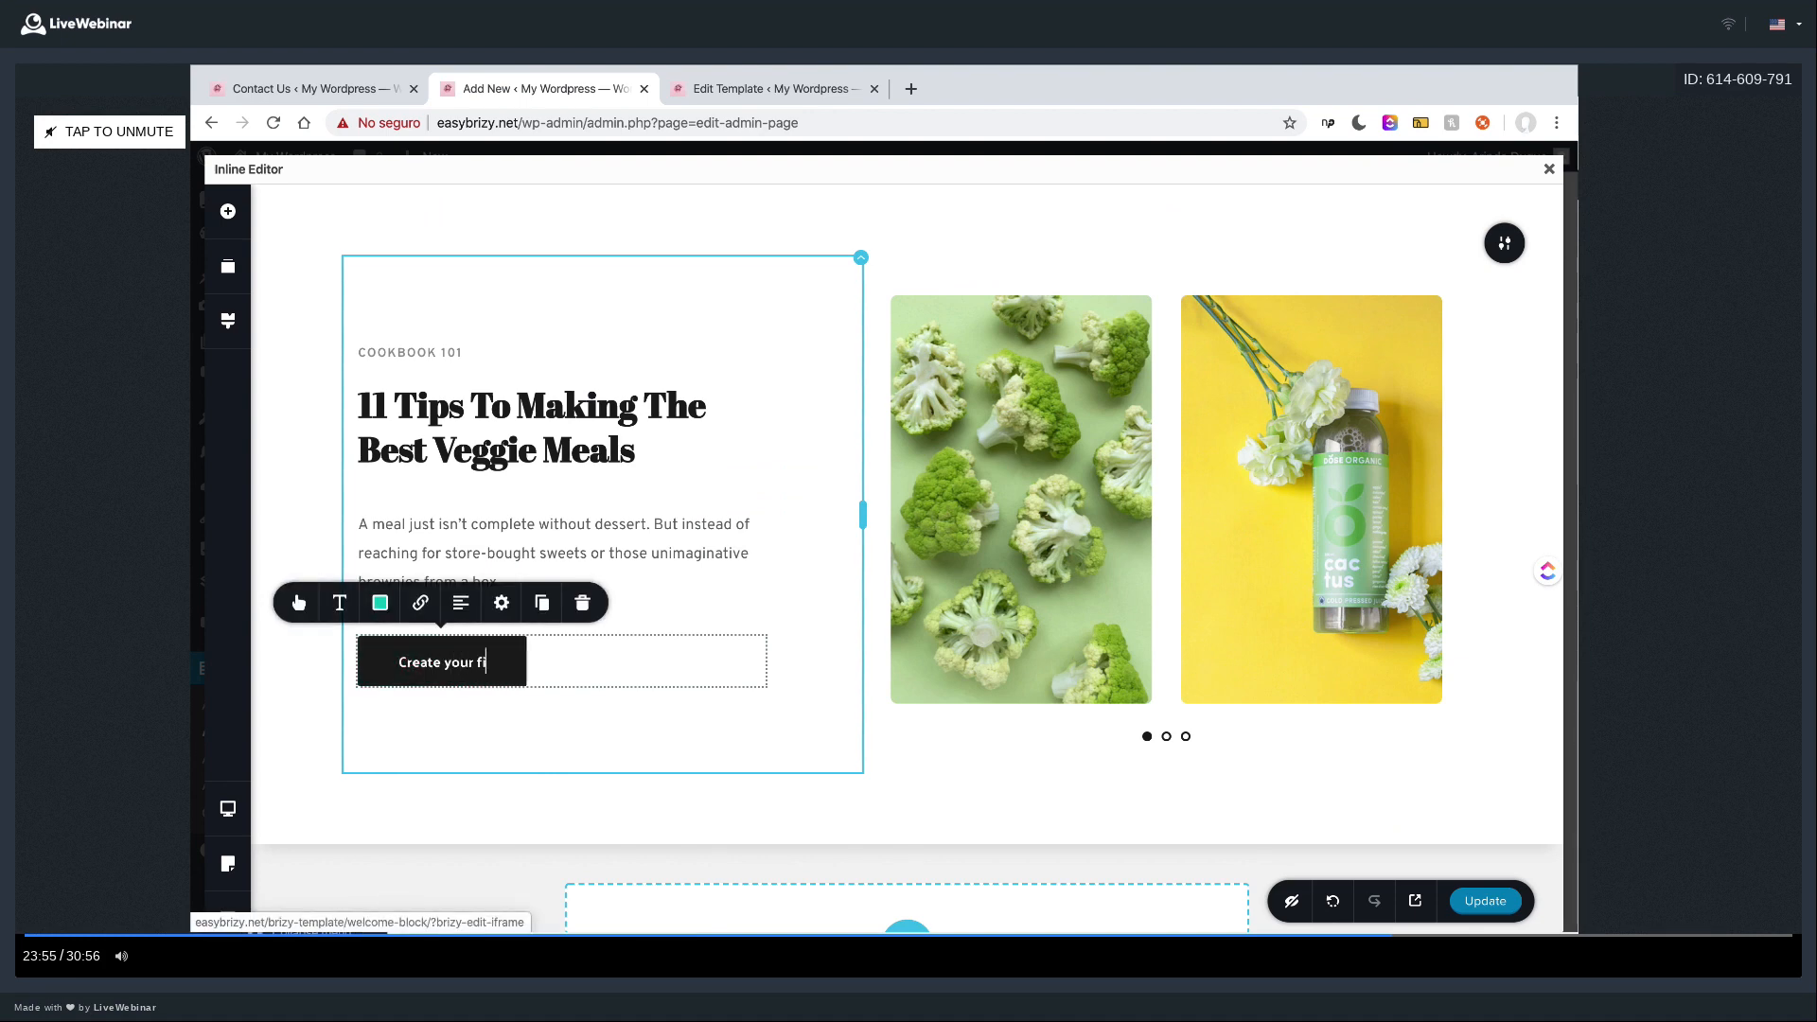
type("rst post")
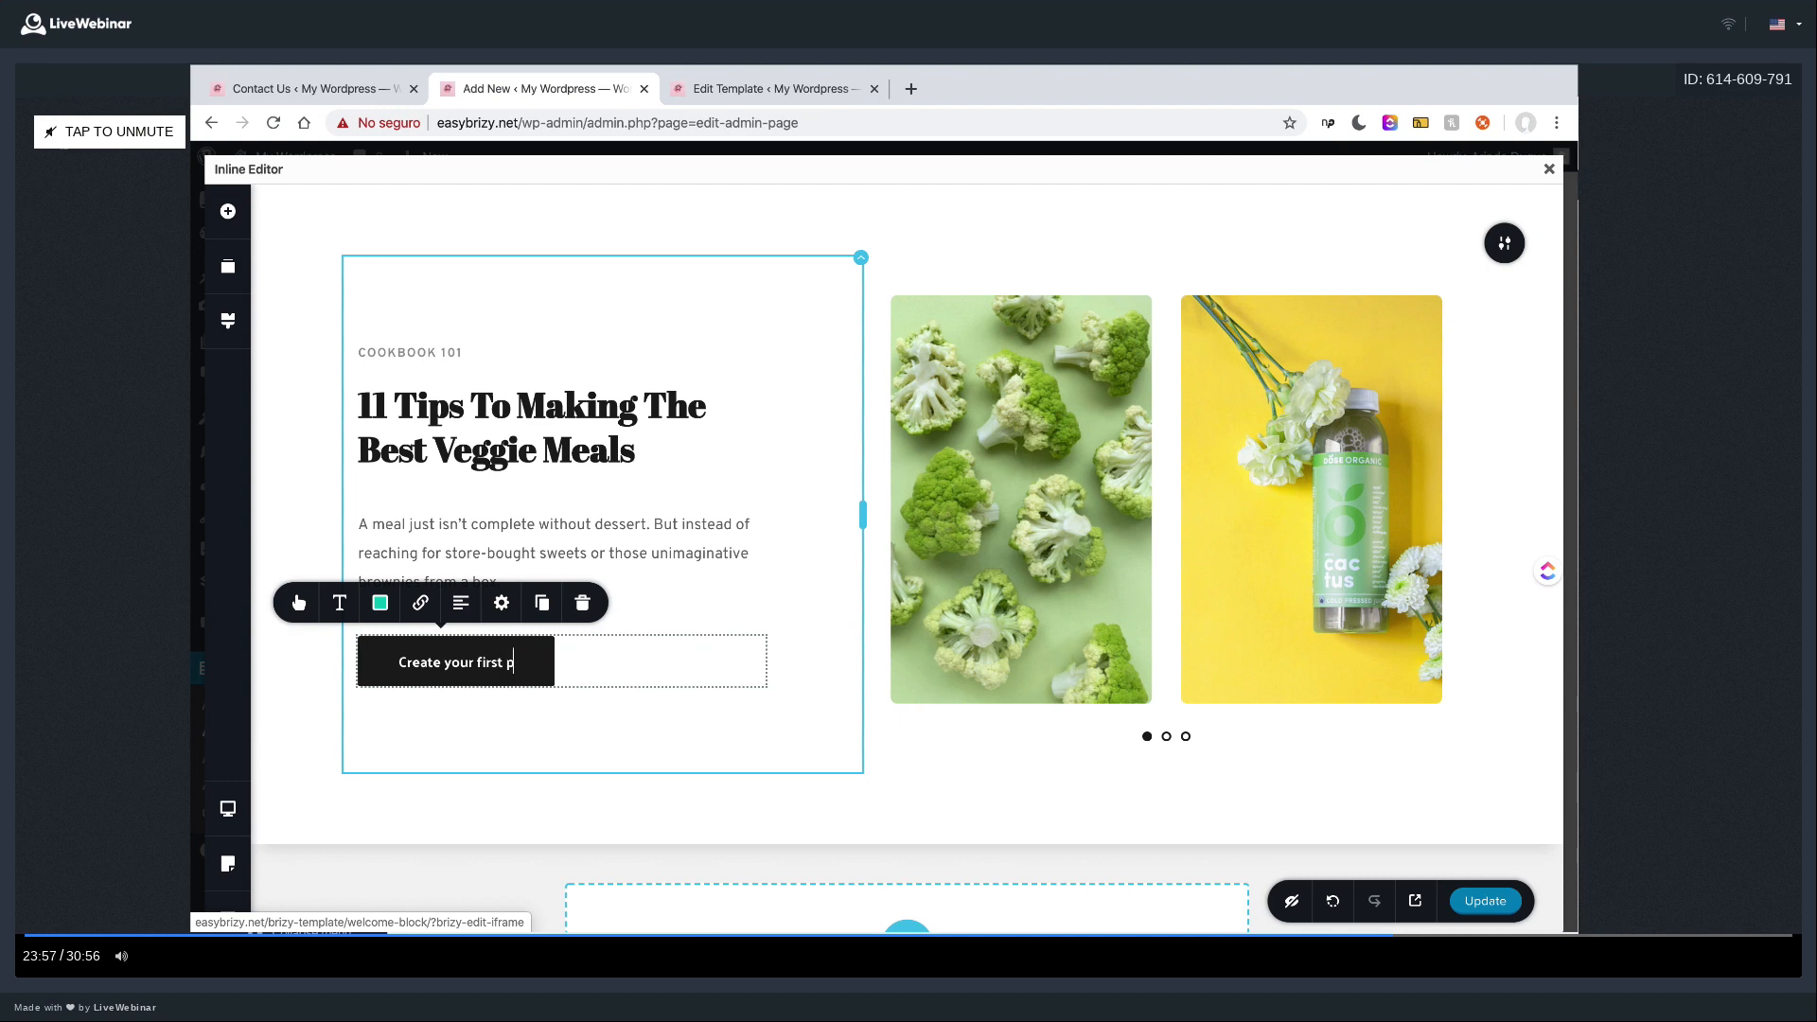
- Replace the "11 Tips To Making The Best Veggie Meals" heading with "Welcome to your site, client!"
left_click(454, 411)
double_click(455, 412)
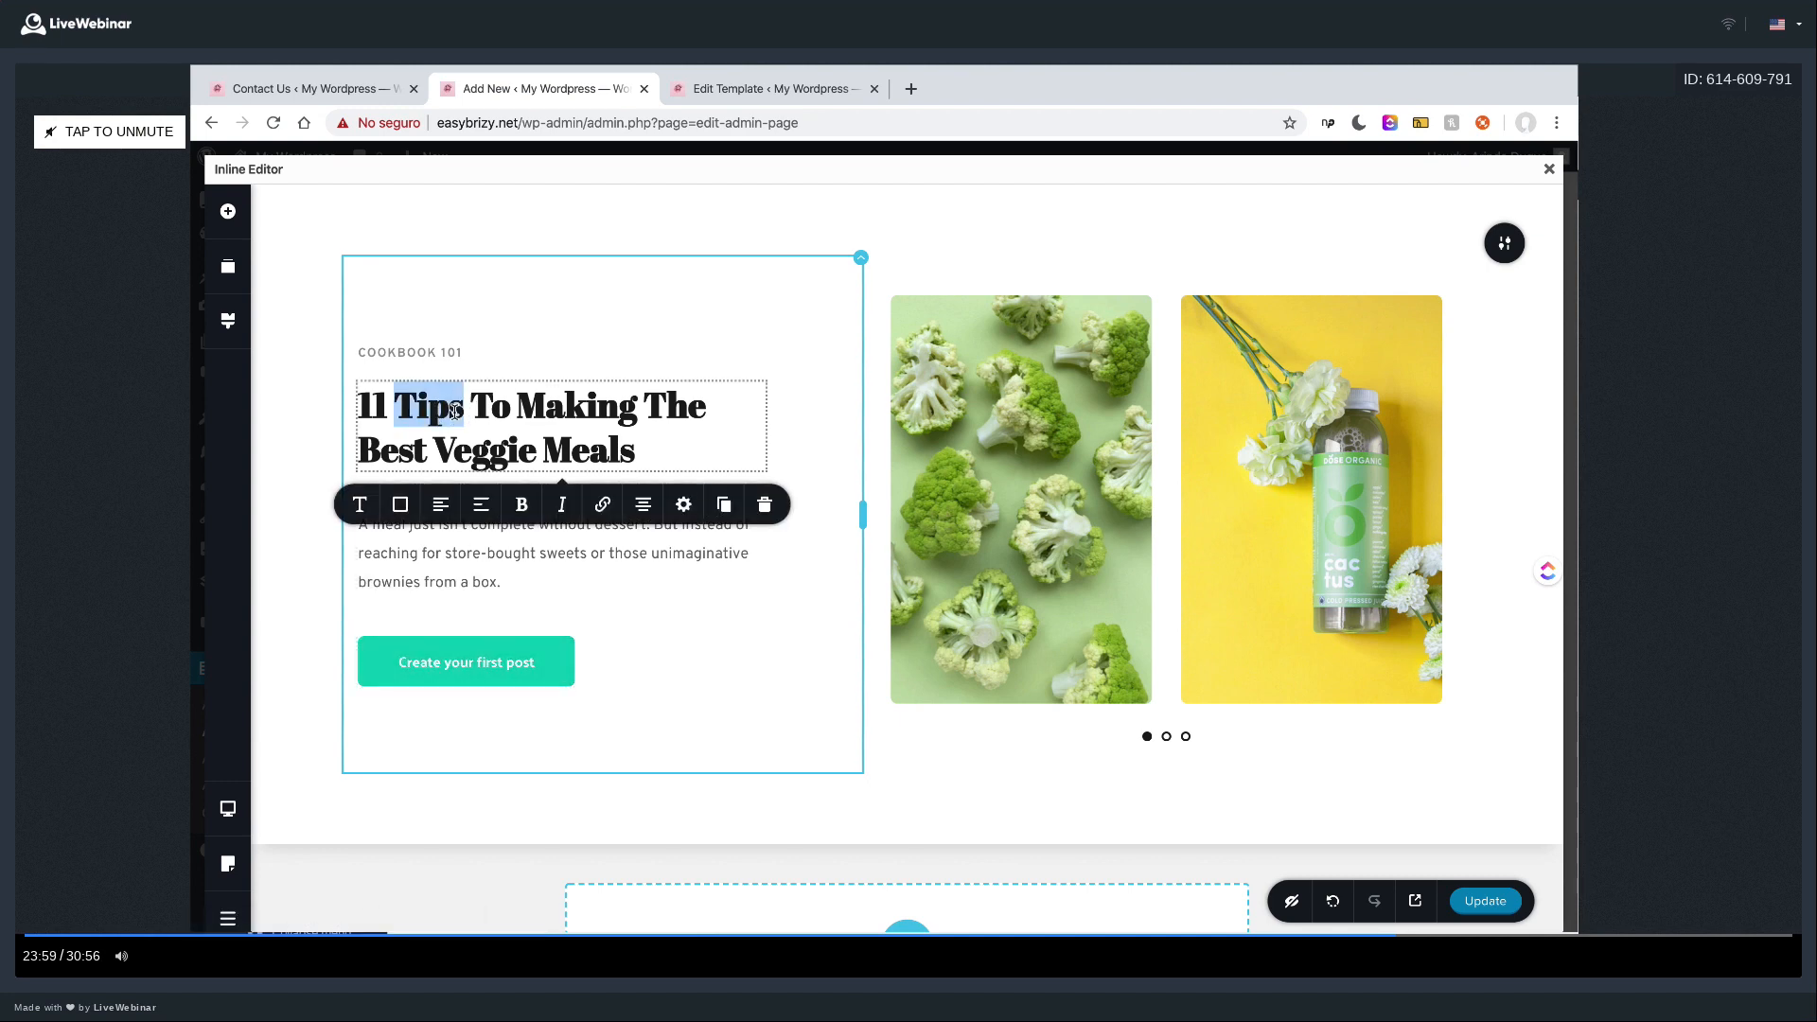
left_click_drag(648, 462, 343, 409)
type("We")
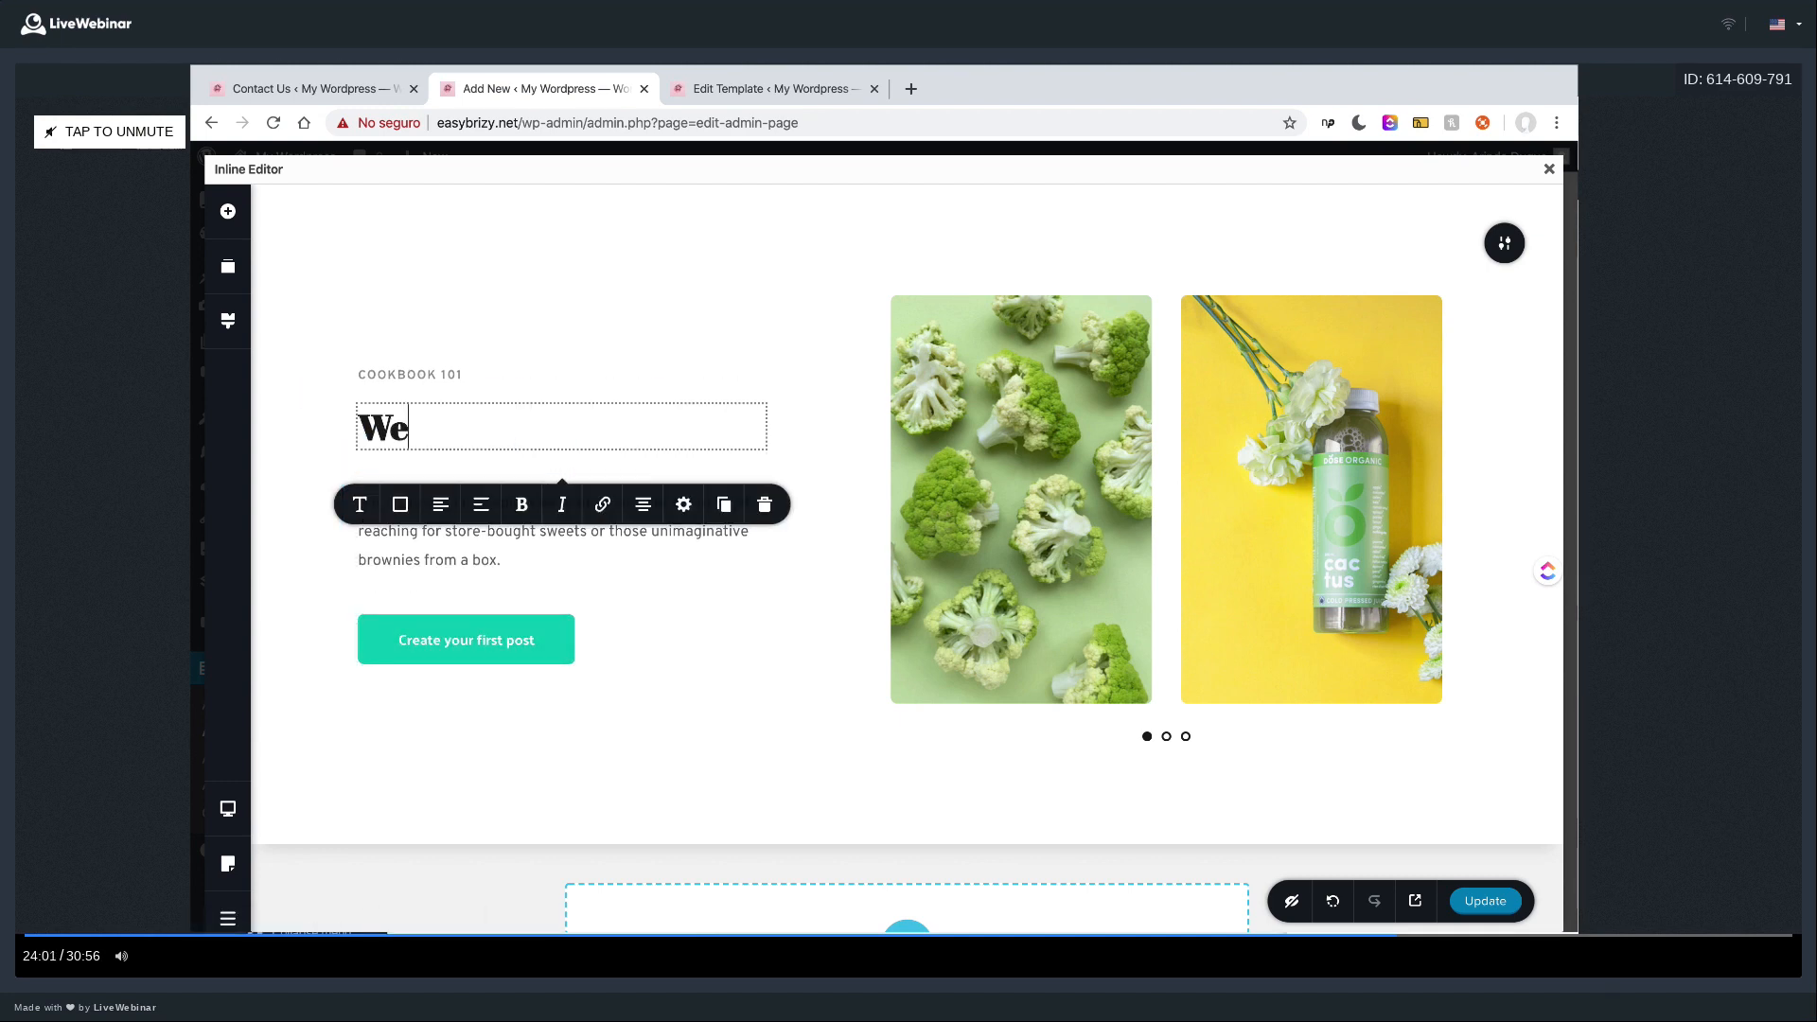
type("lcome to your")
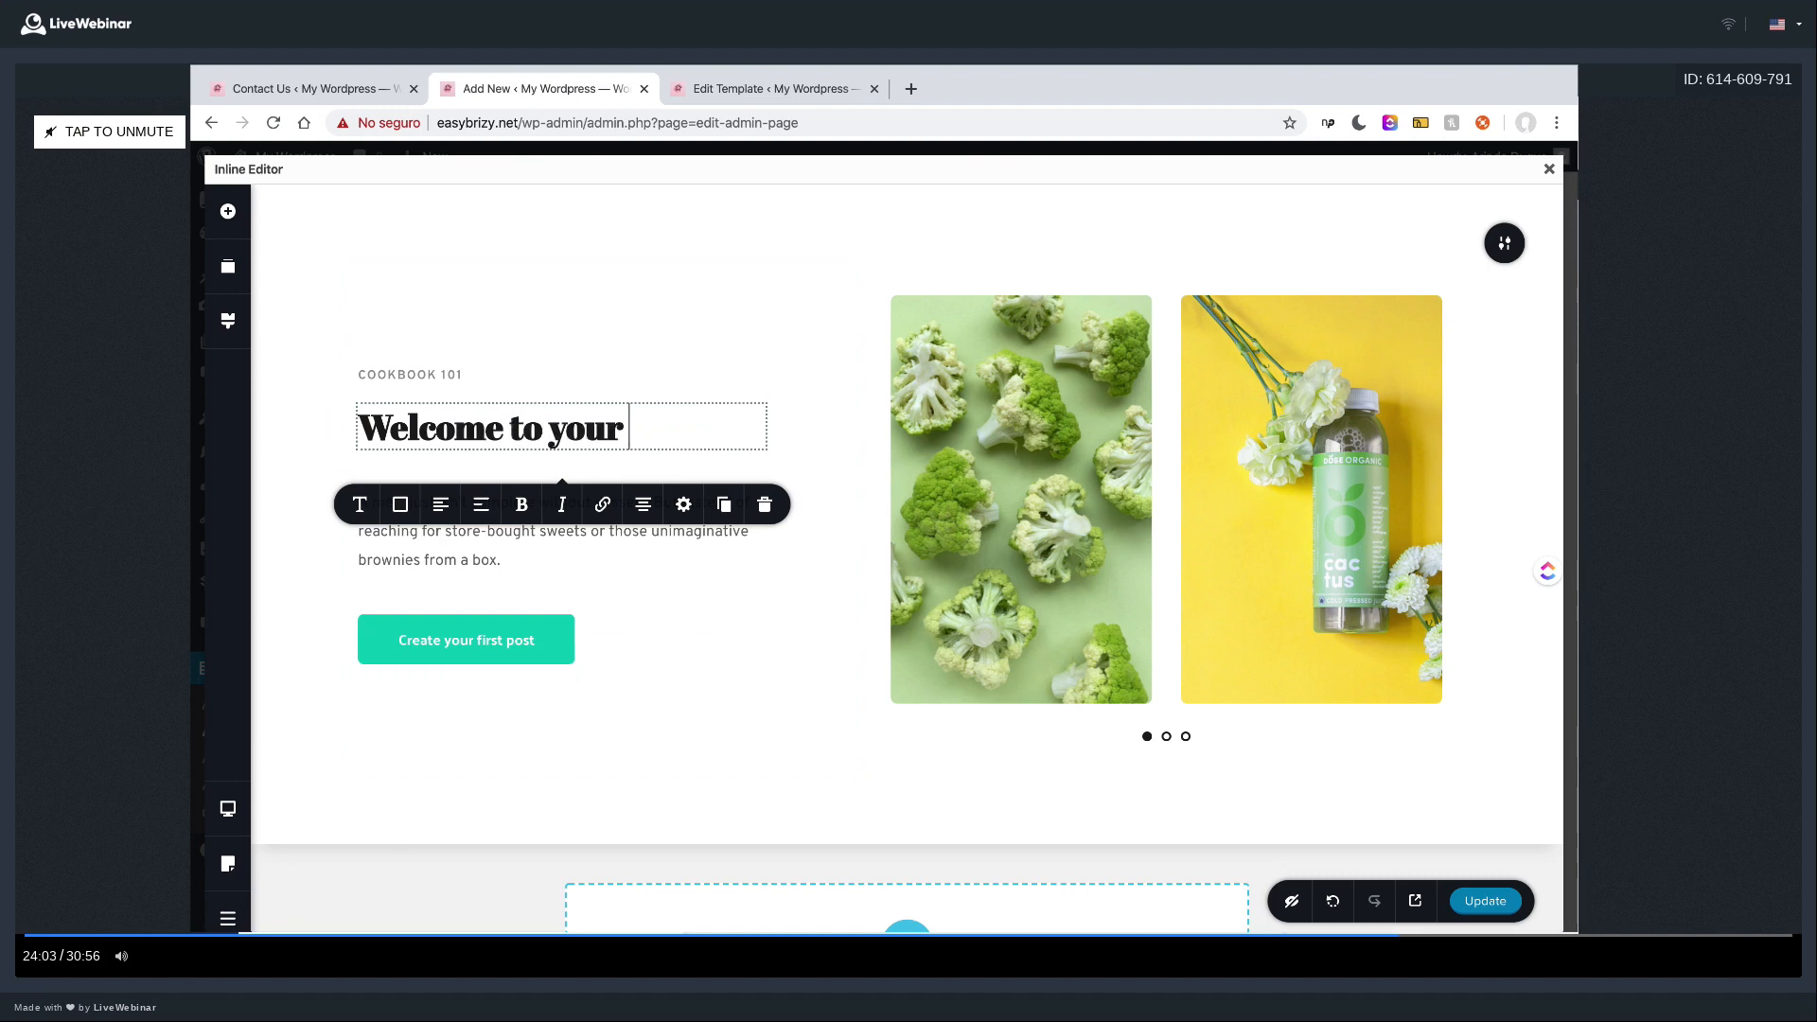
type(" site, client!")
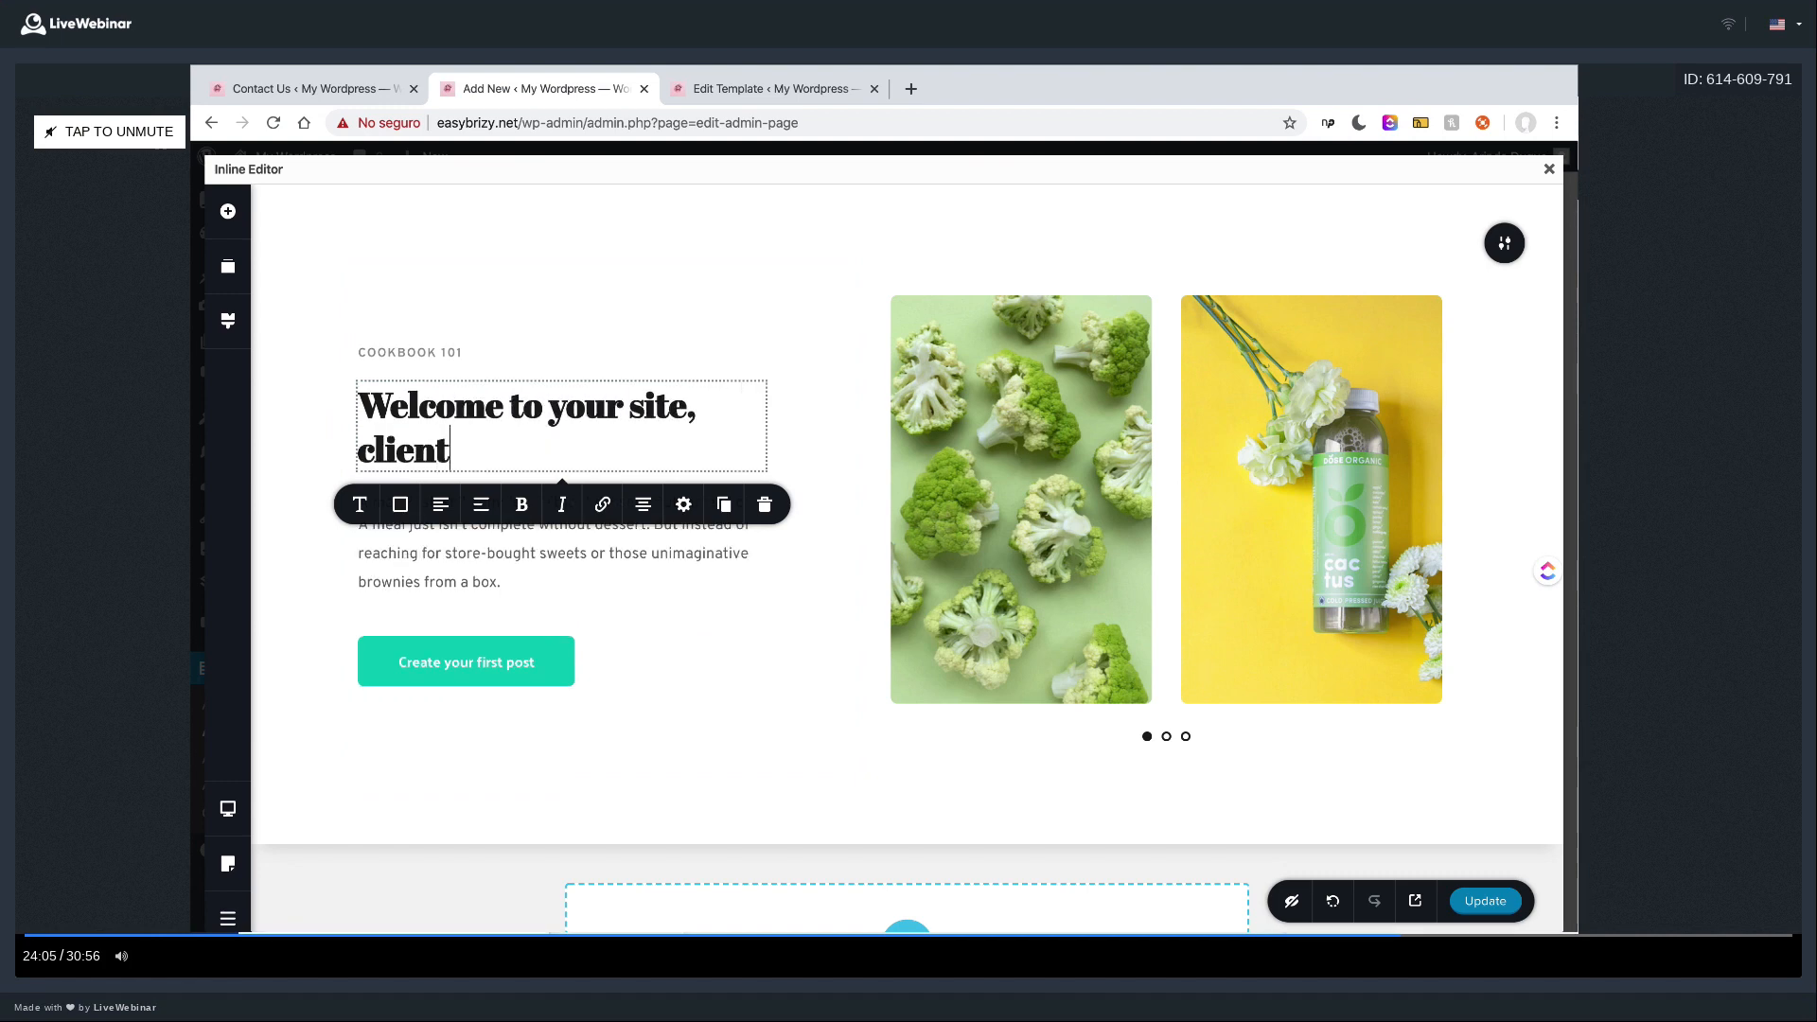
left_click(456, 352)
left_click(717, 307)
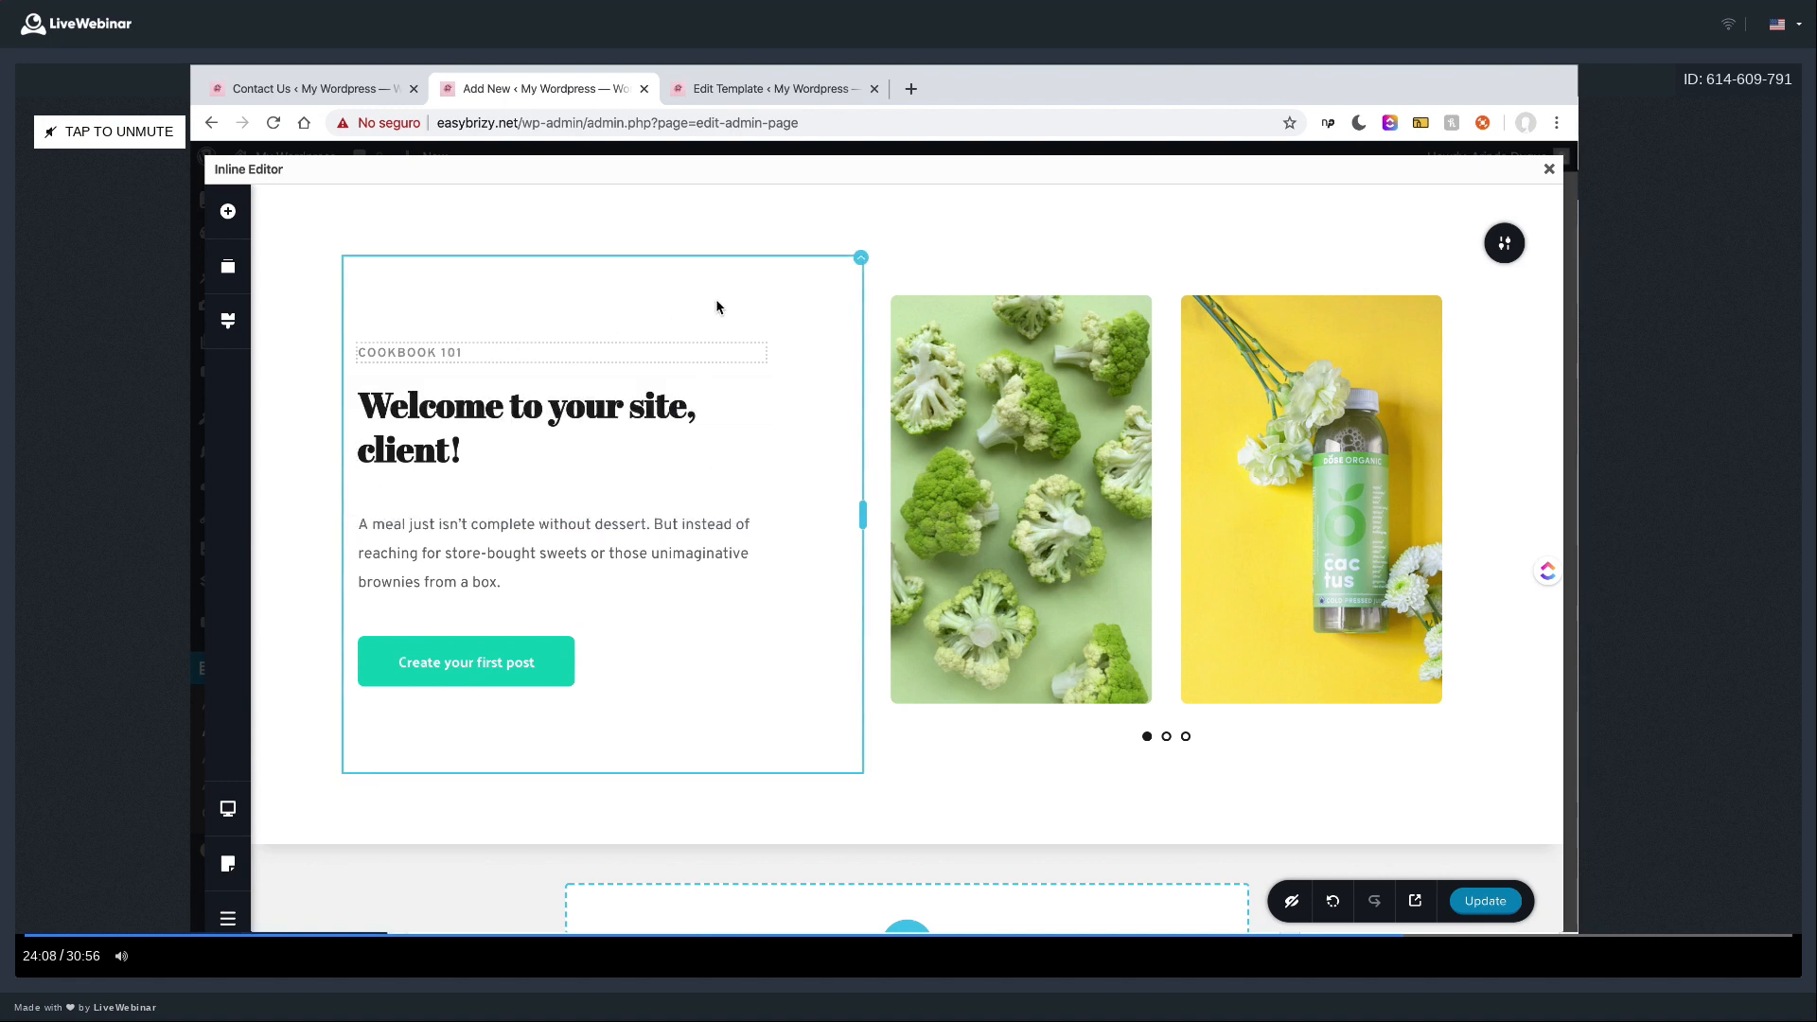
- Update the Brizy template, close the inline editor and create the Welcome Block admin page
left_click(1481, 902)
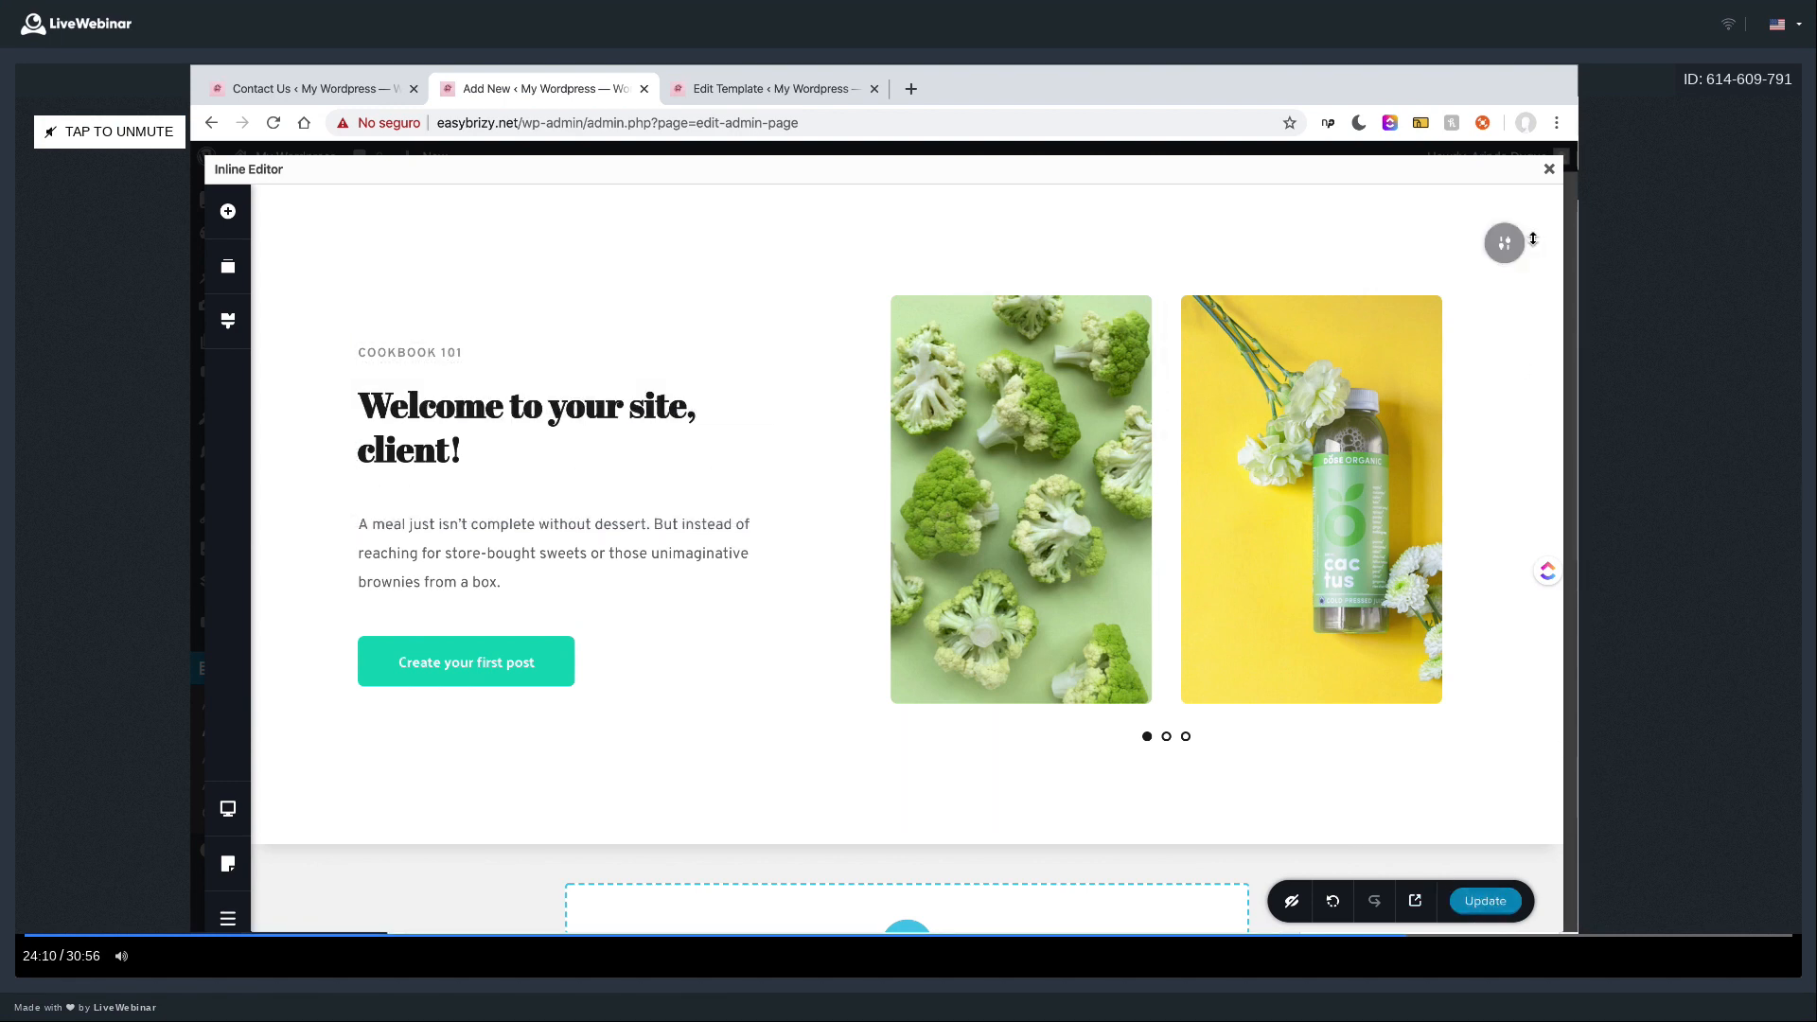
left_click(1549, 169)
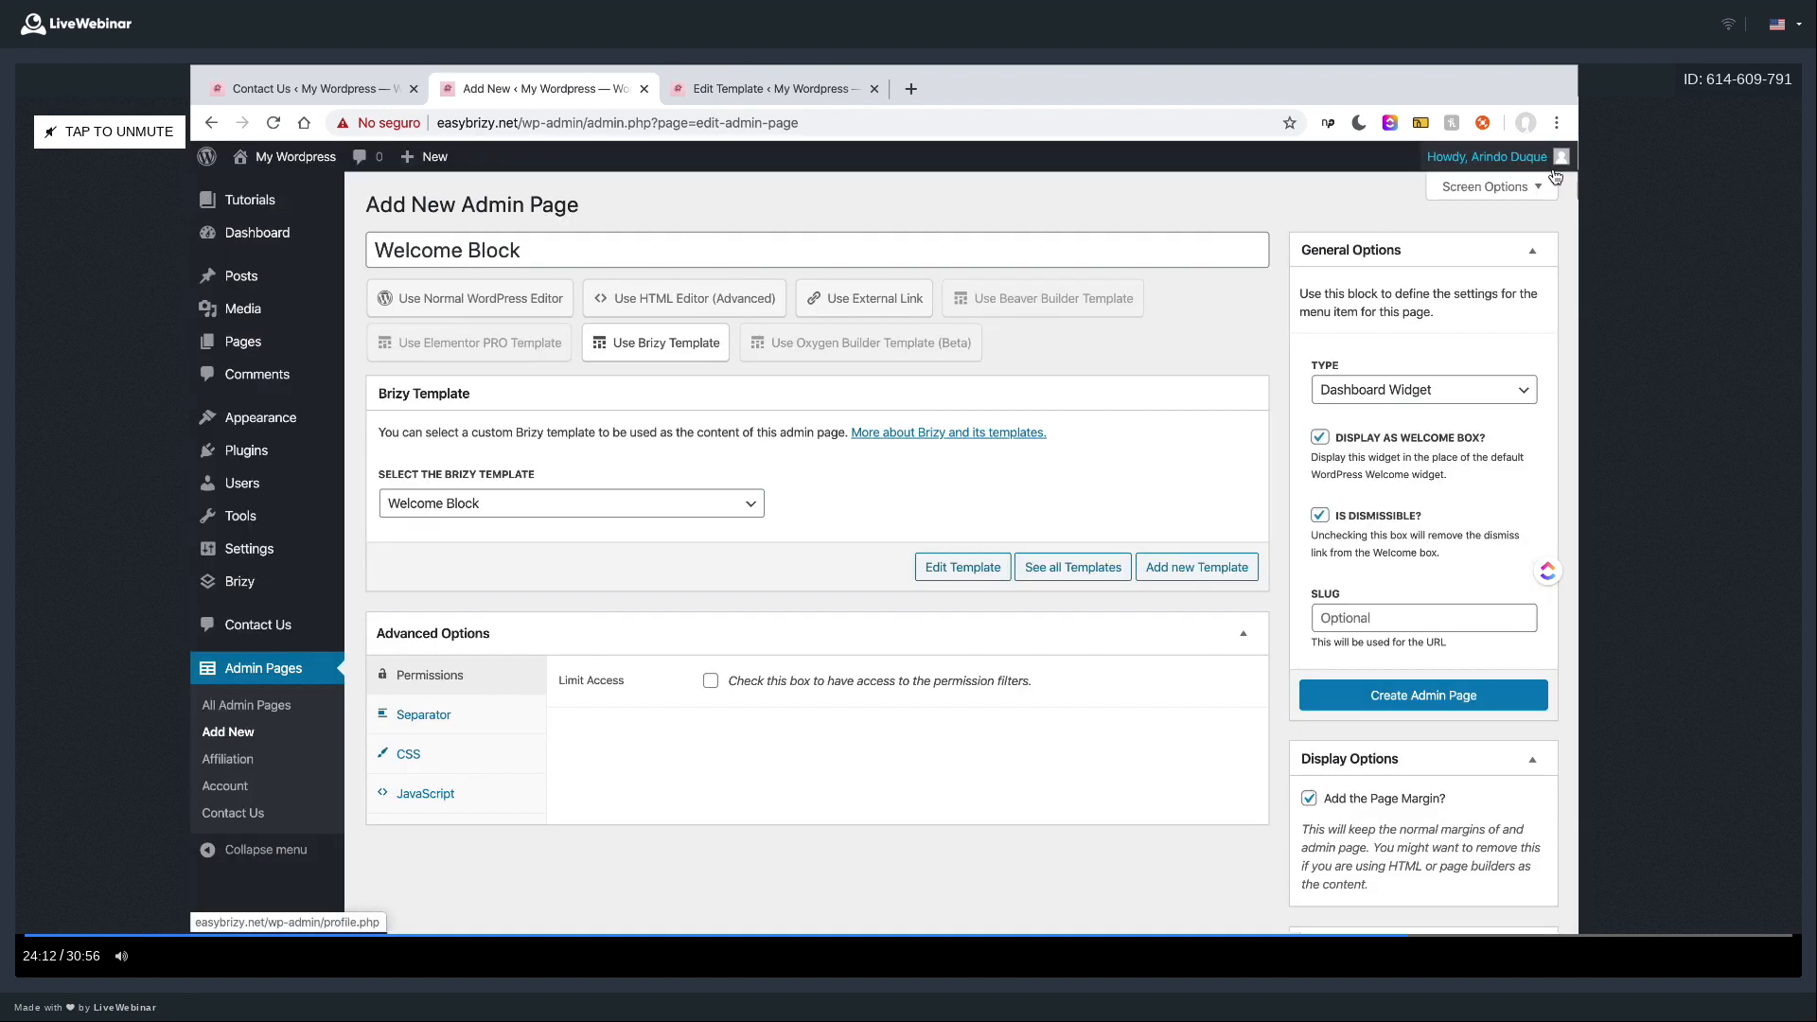
left_click(1458, 708)
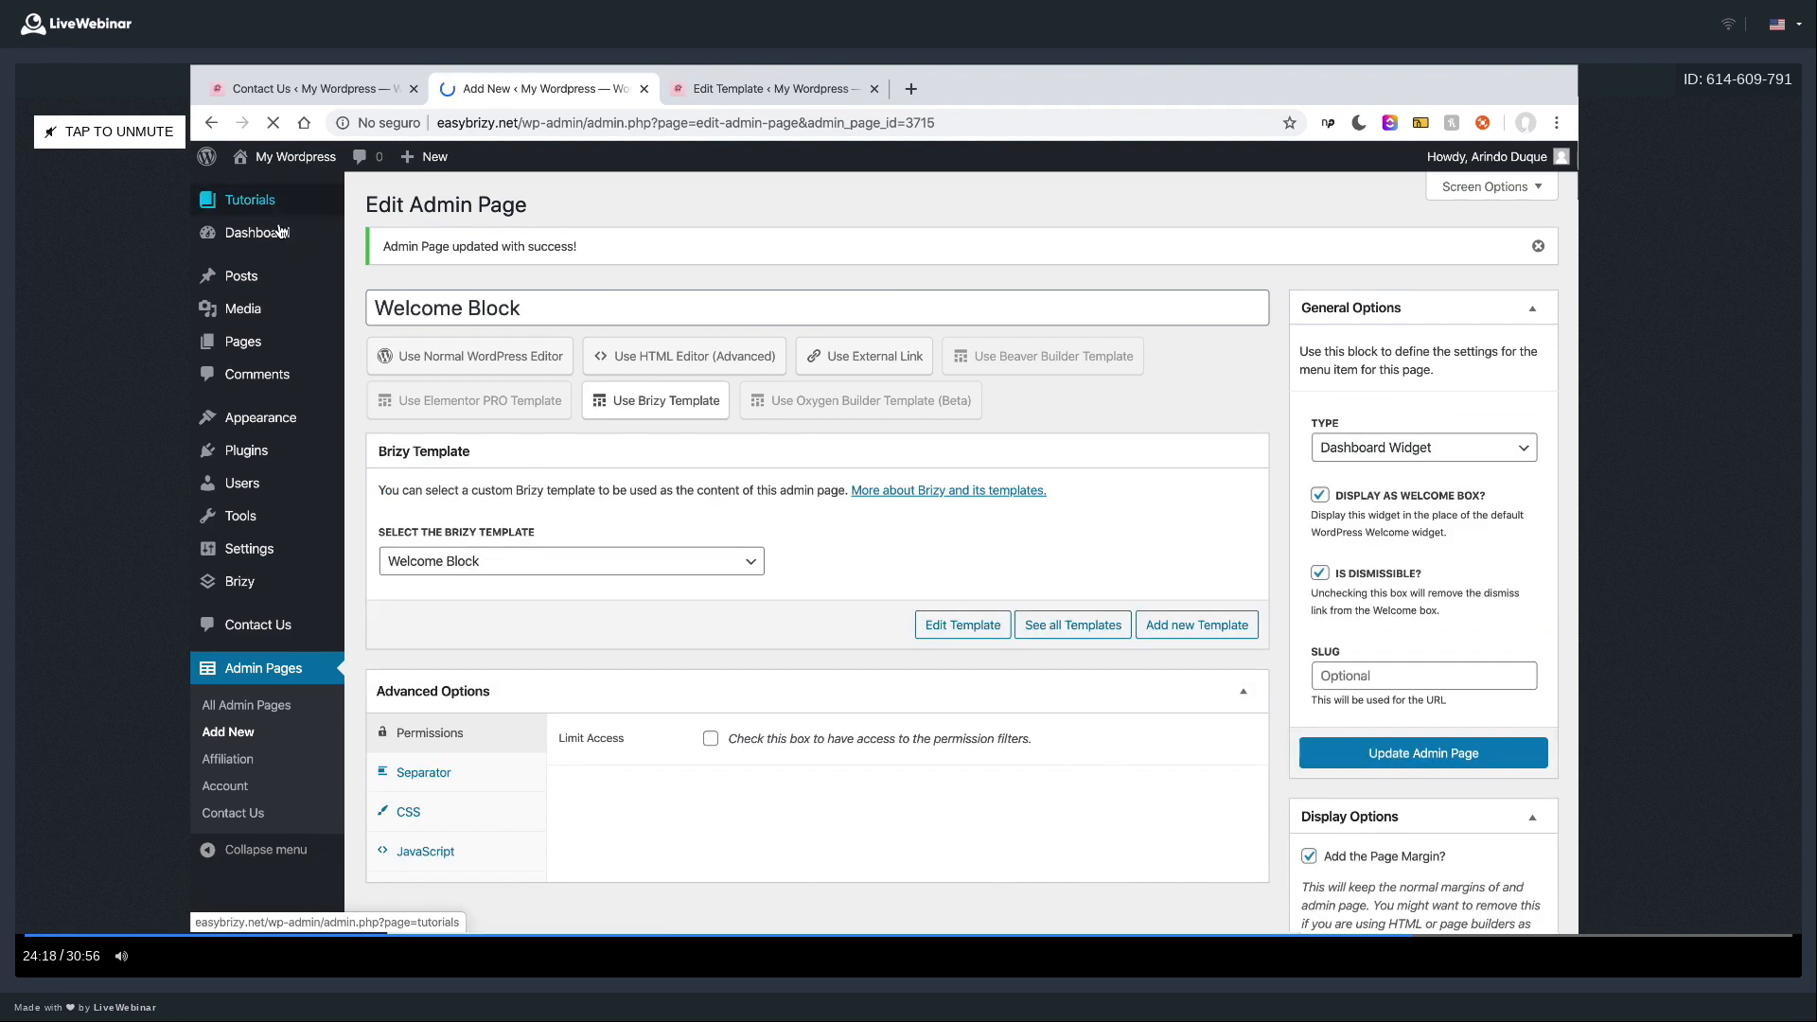
- Open the Dashboard home and review the new welcome block, paging through every slide of its image carousel
mouse_move(280, 237)
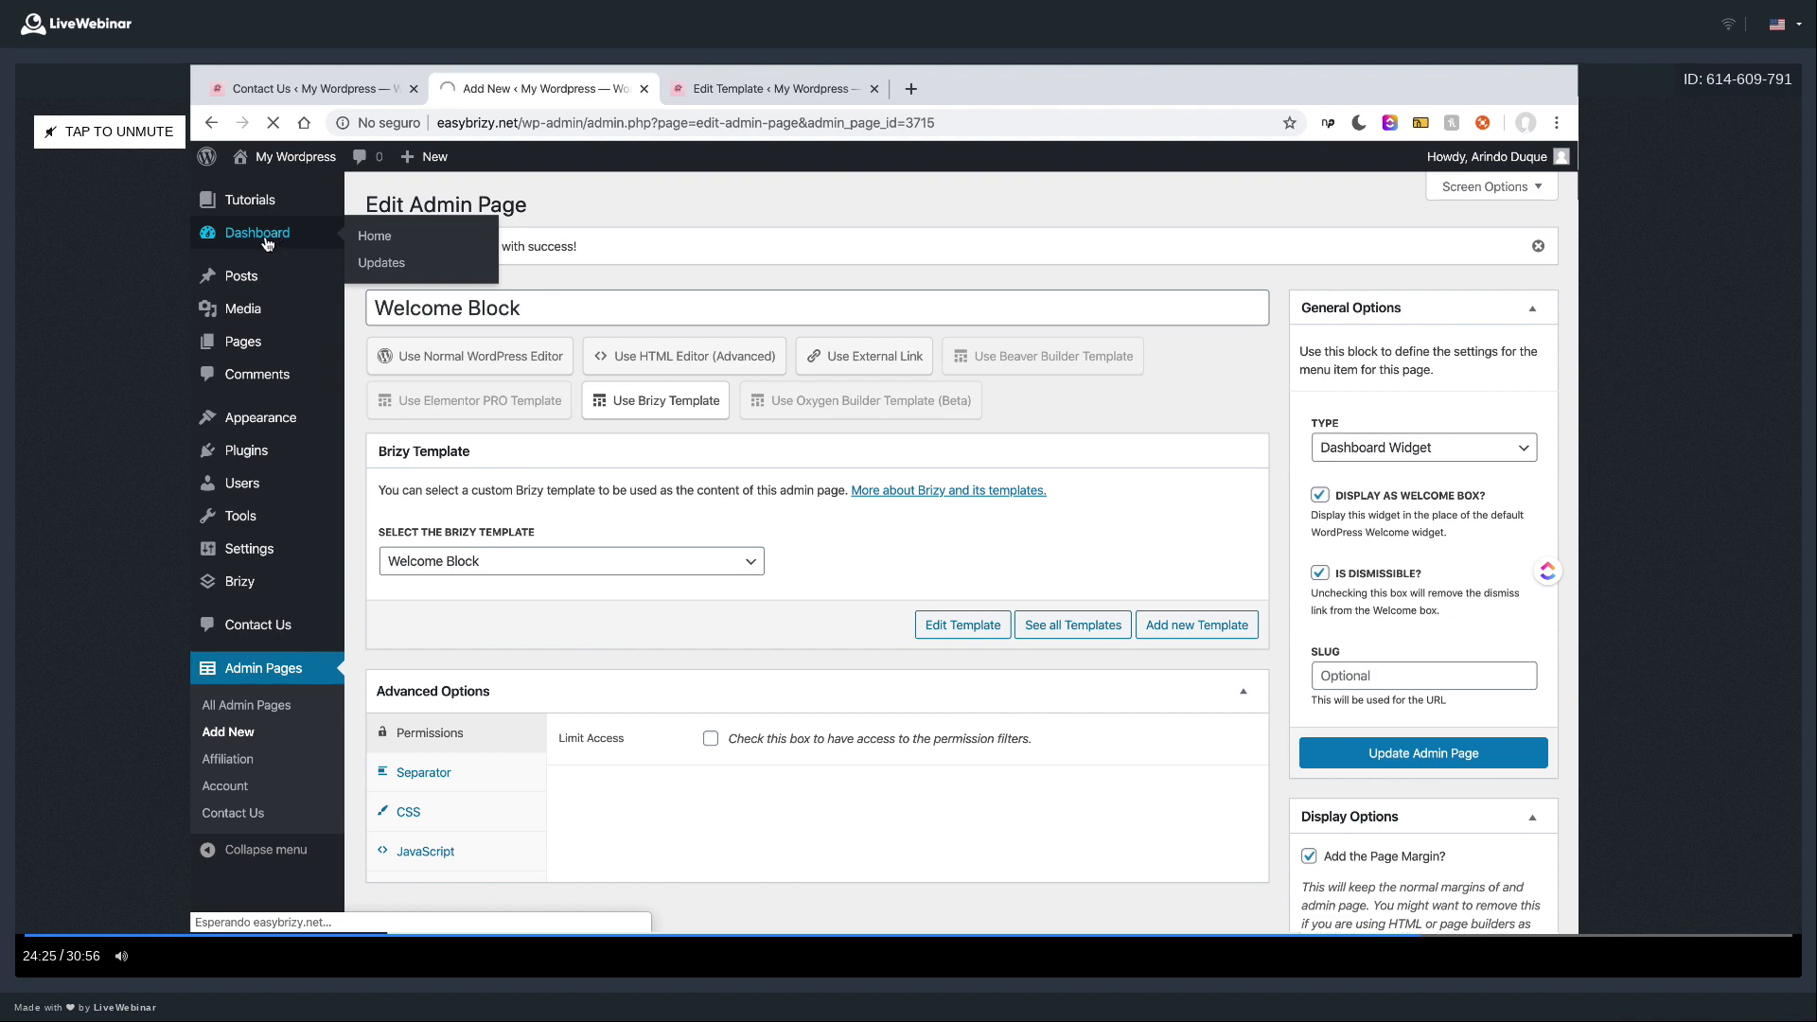
left_click(267, 243)
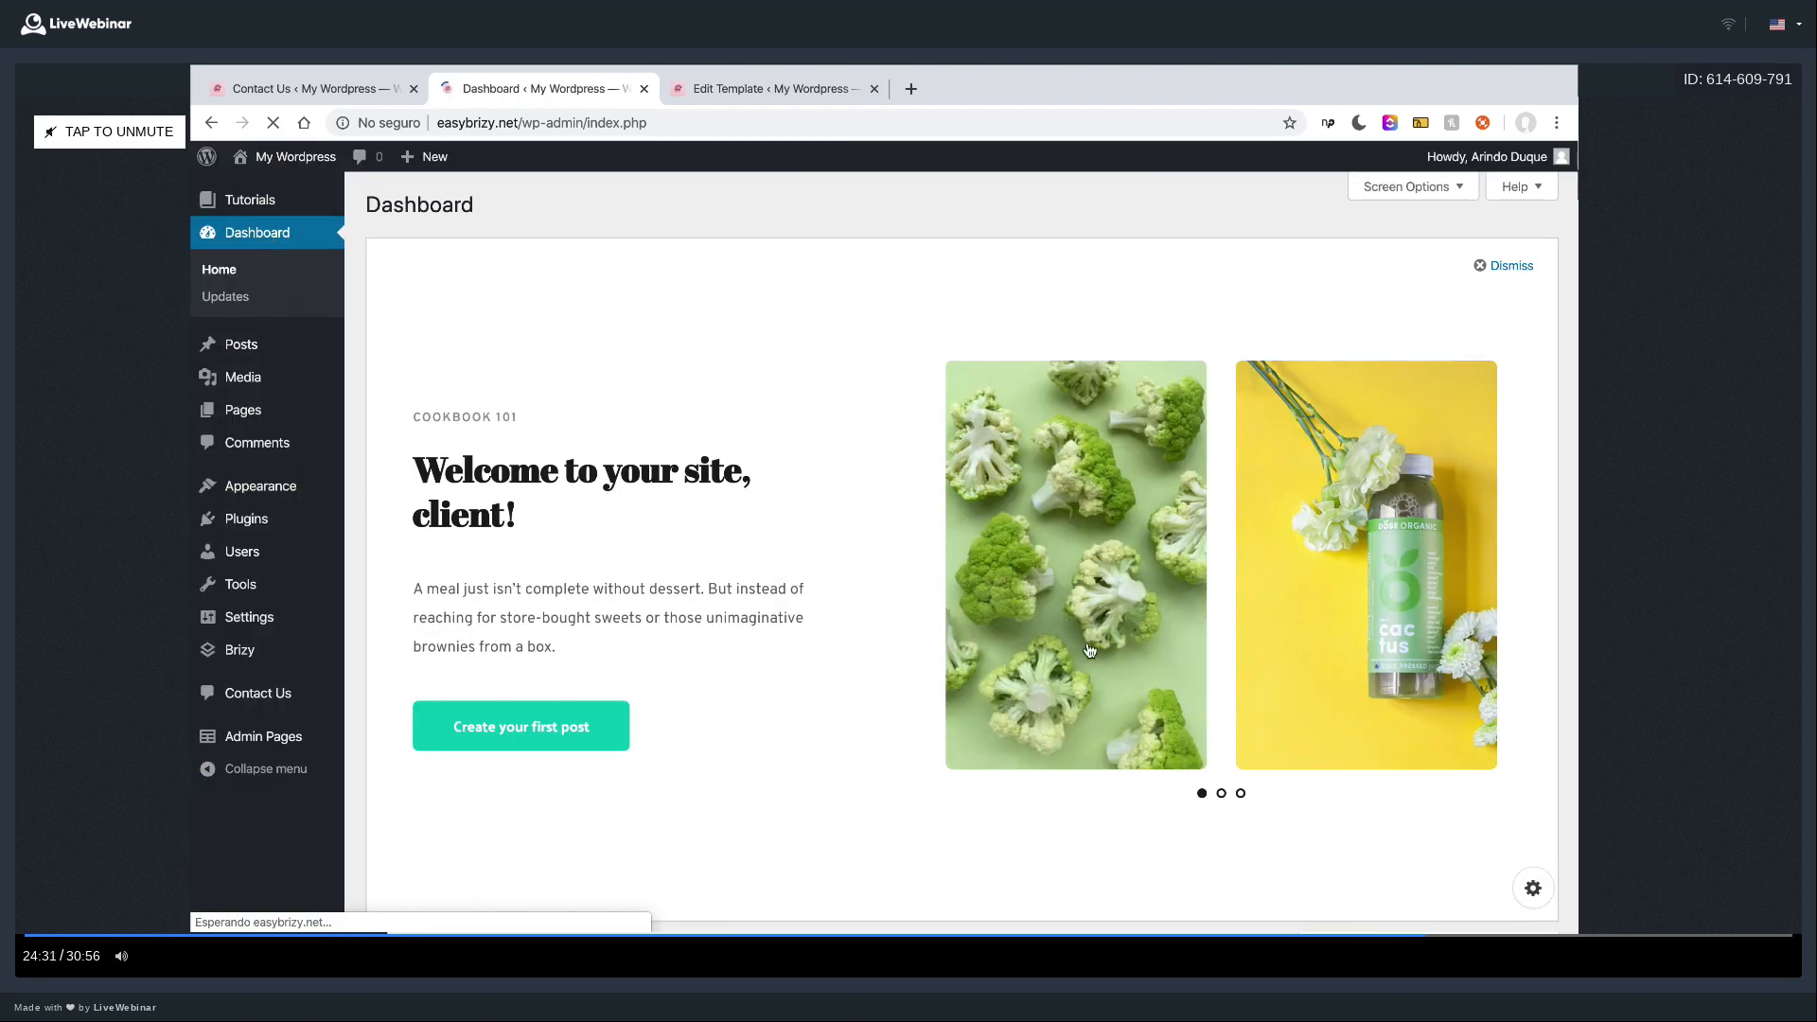
scroll(1088, 650, "down", 2)
scroll(1088, 650, "up", 2)
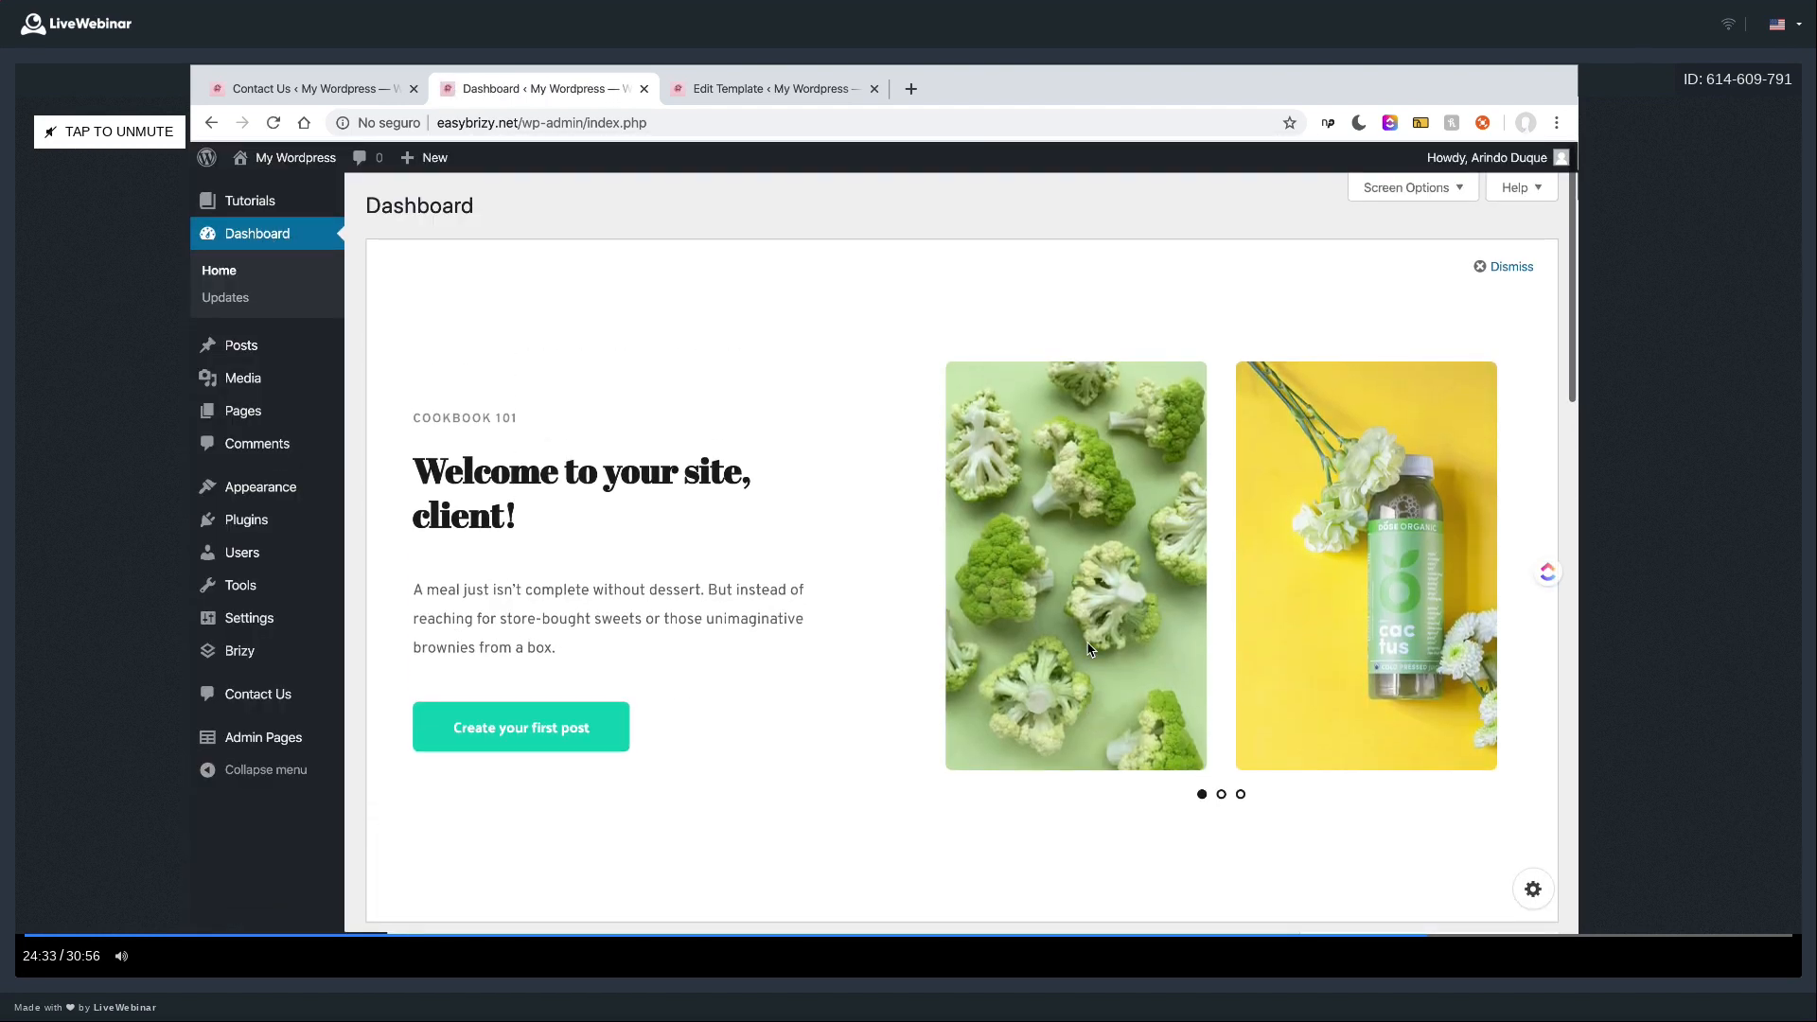
scroll(1088, 649, "down", 2)
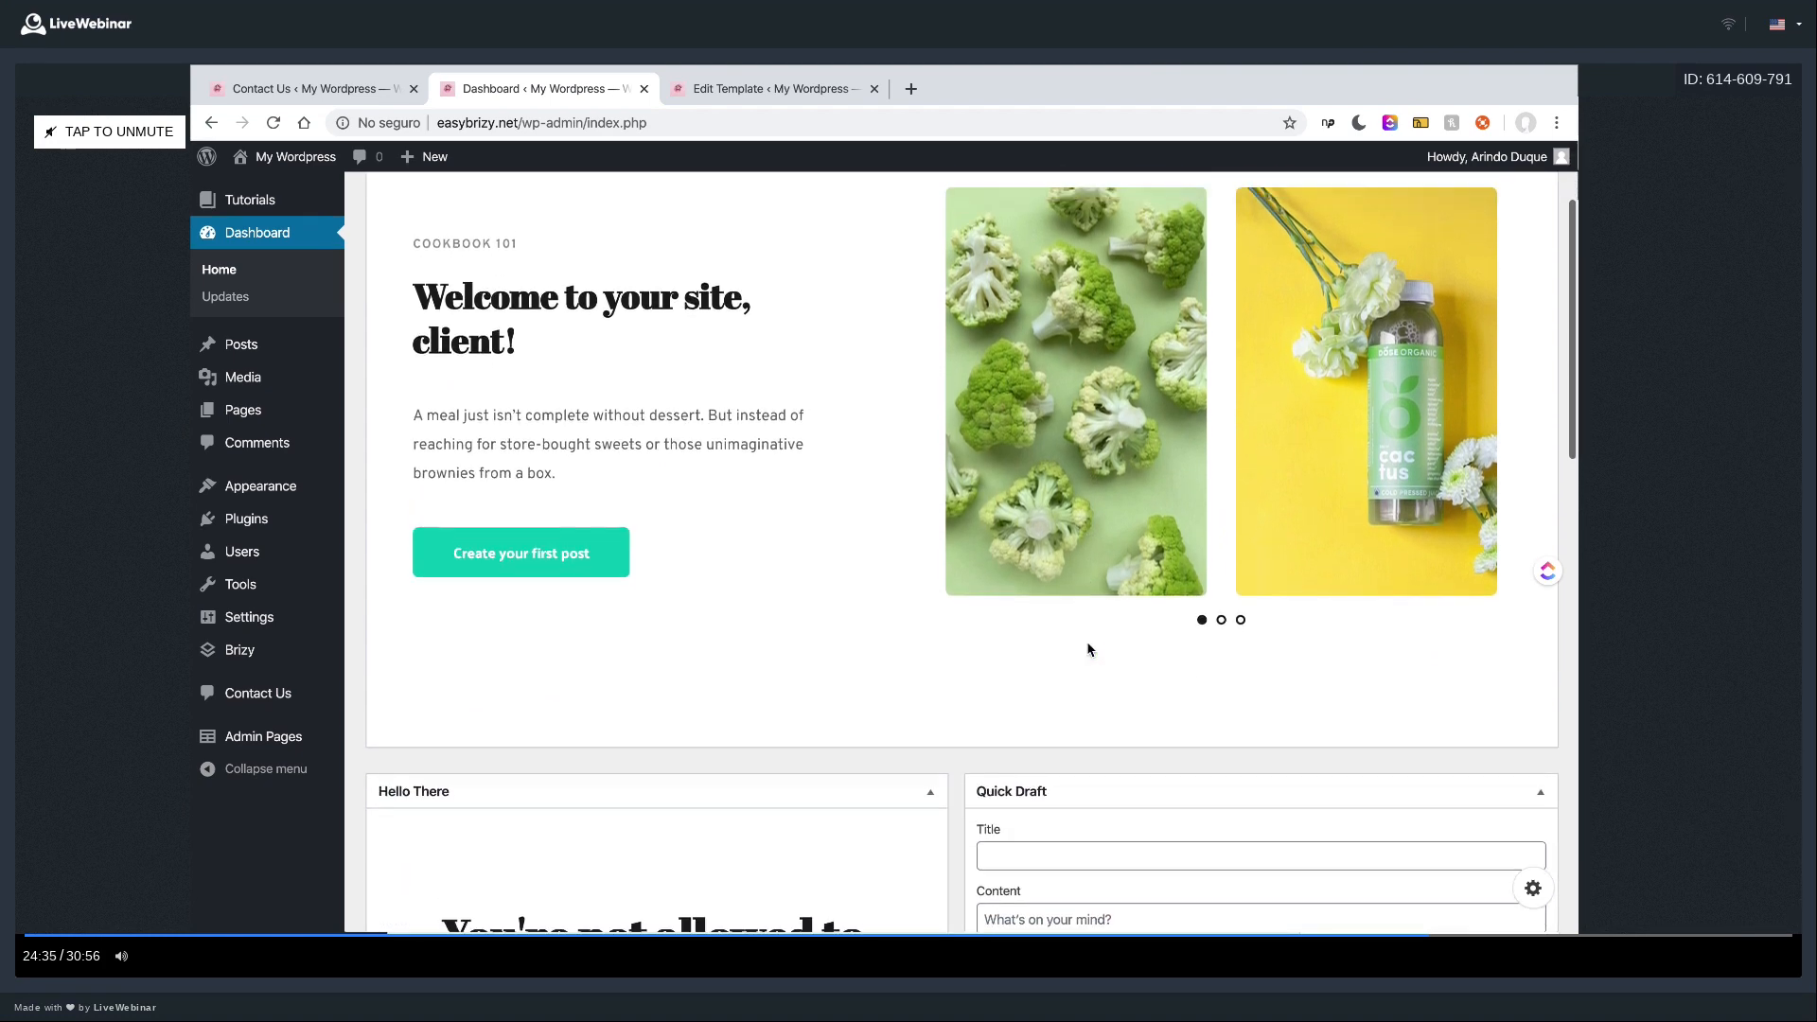
scroll(1088, 649, "up", 2)
left_click(1221, 744)
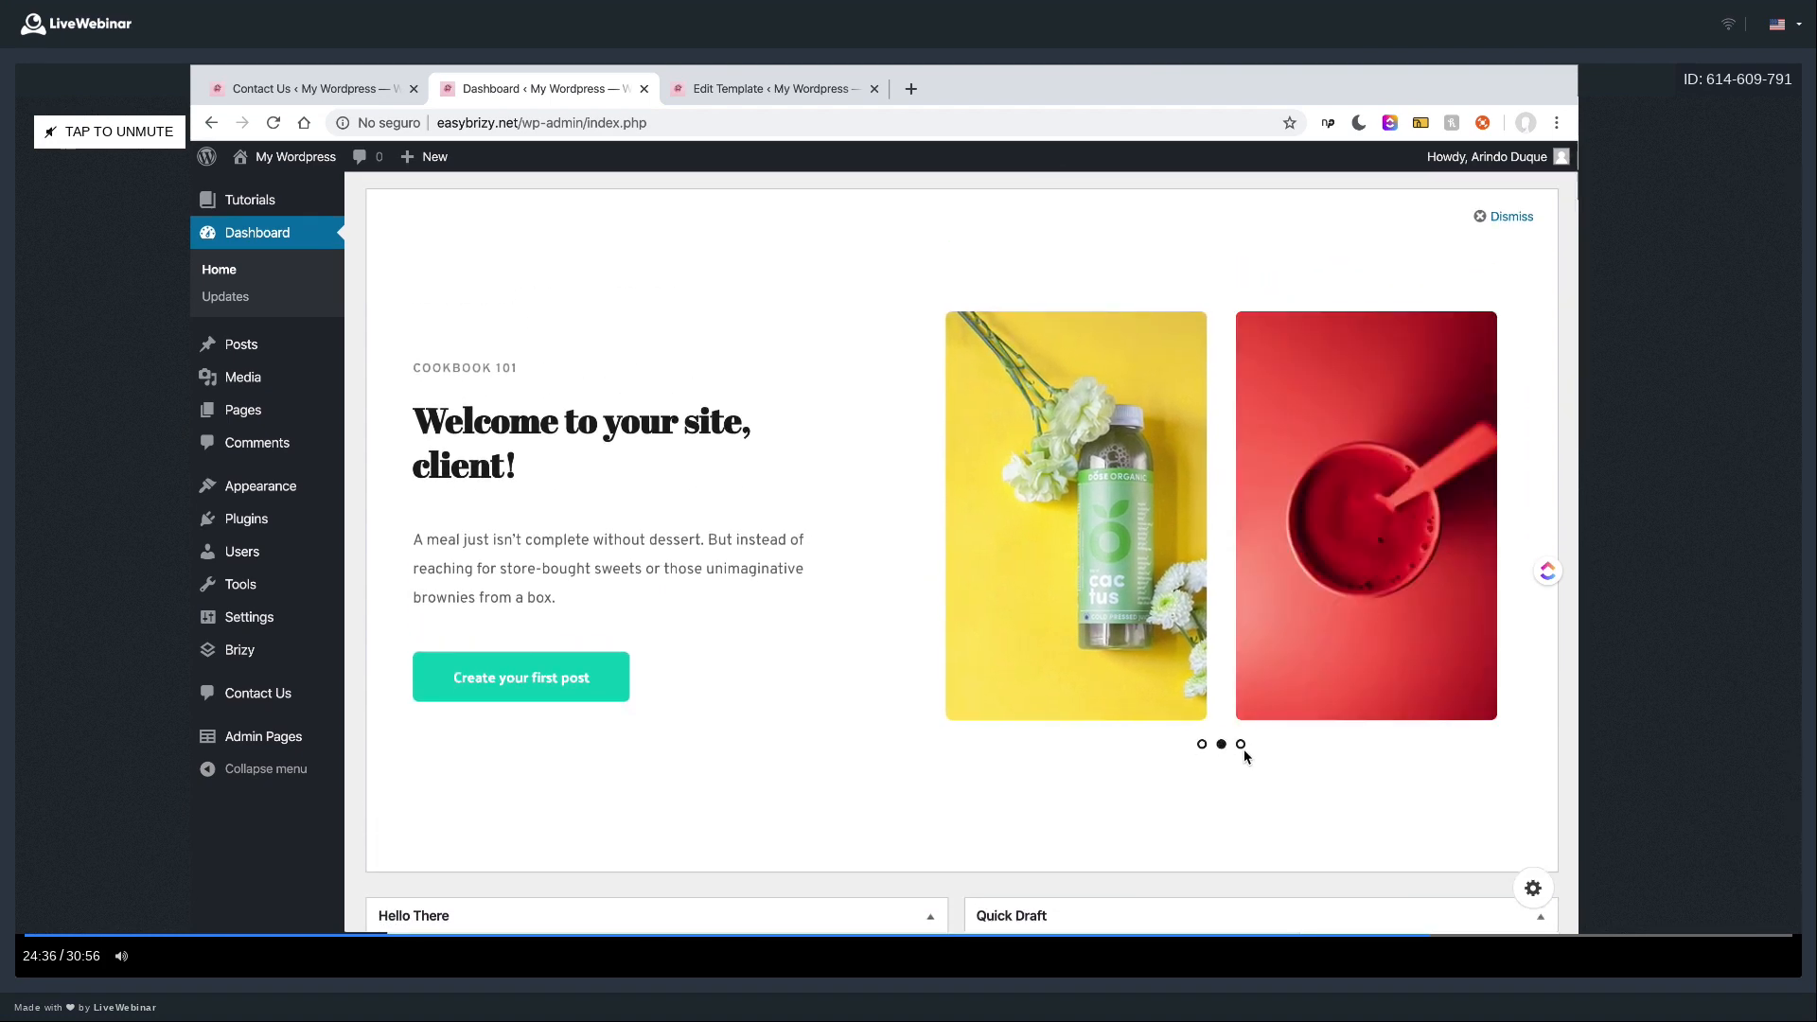
left_click(1242, 747)
left_click(1203, 746)
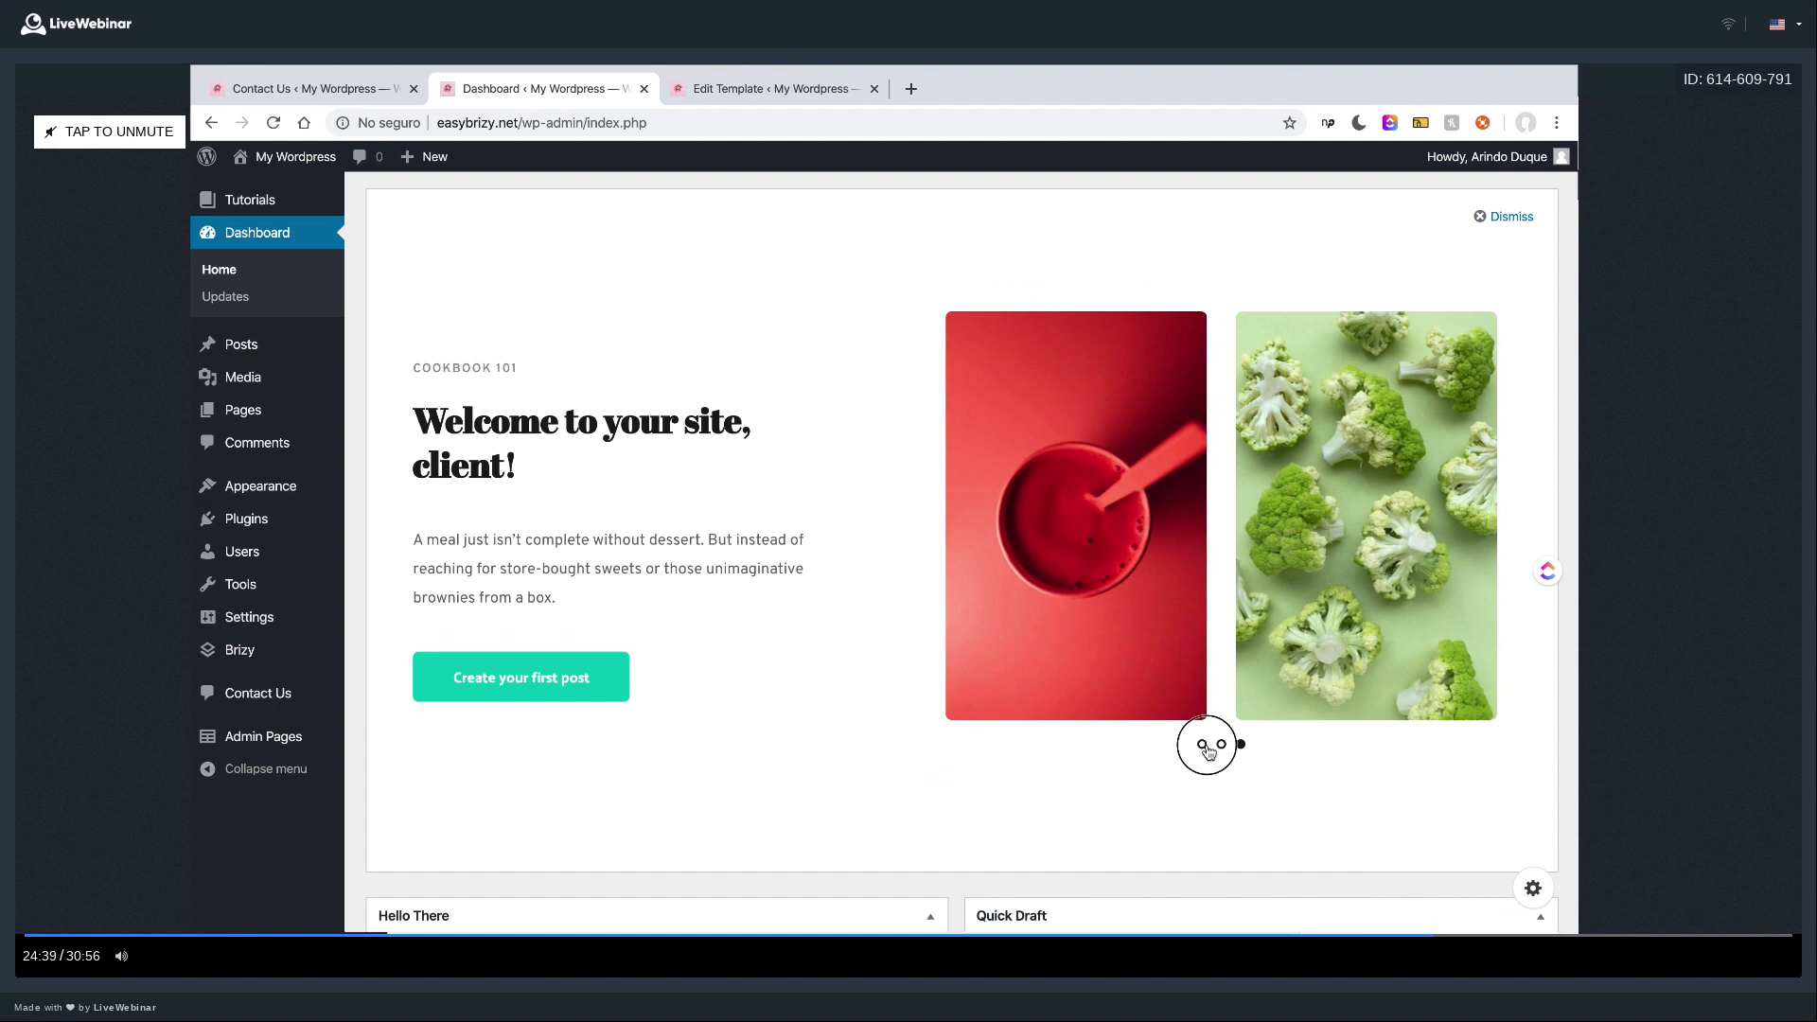
left_click(1222, 744)
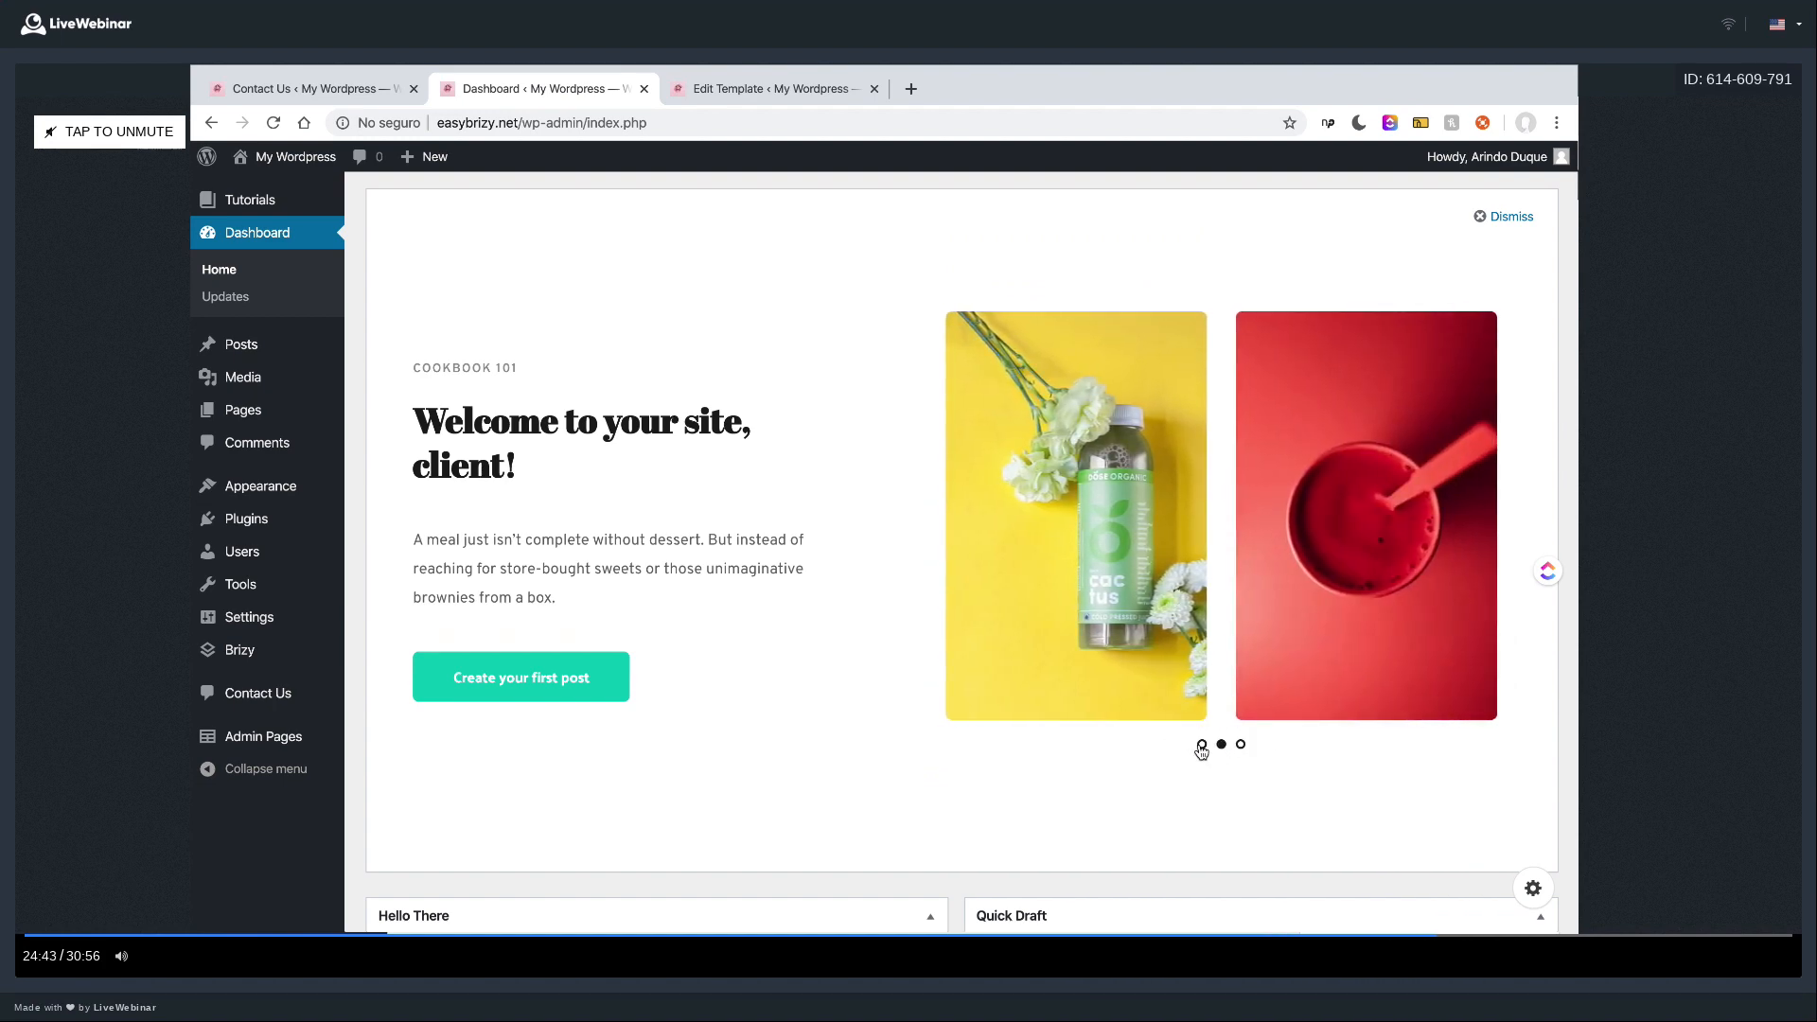
left_click(1202, 746)
scroll(1514, 242, "up", 1)
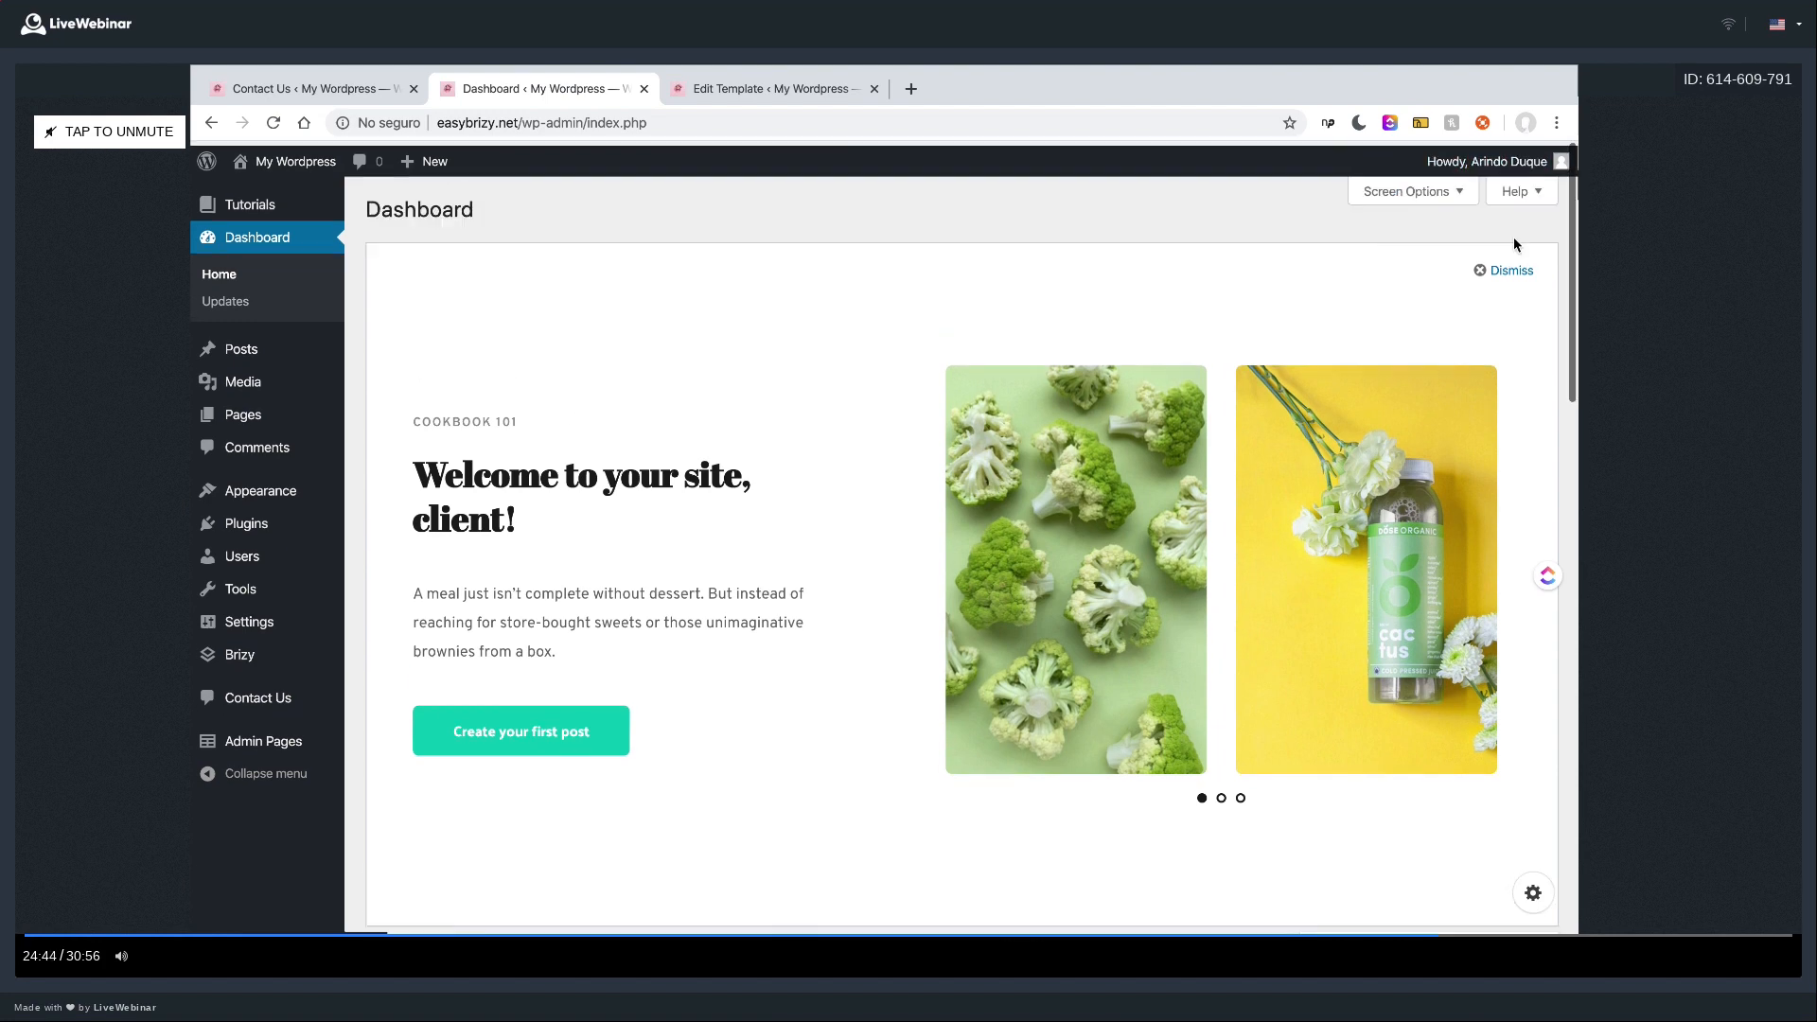
- Hide the Welcome box through the Dashboard's screen options and show it again
left_click(1466, 195)
left_click(1051, 230)
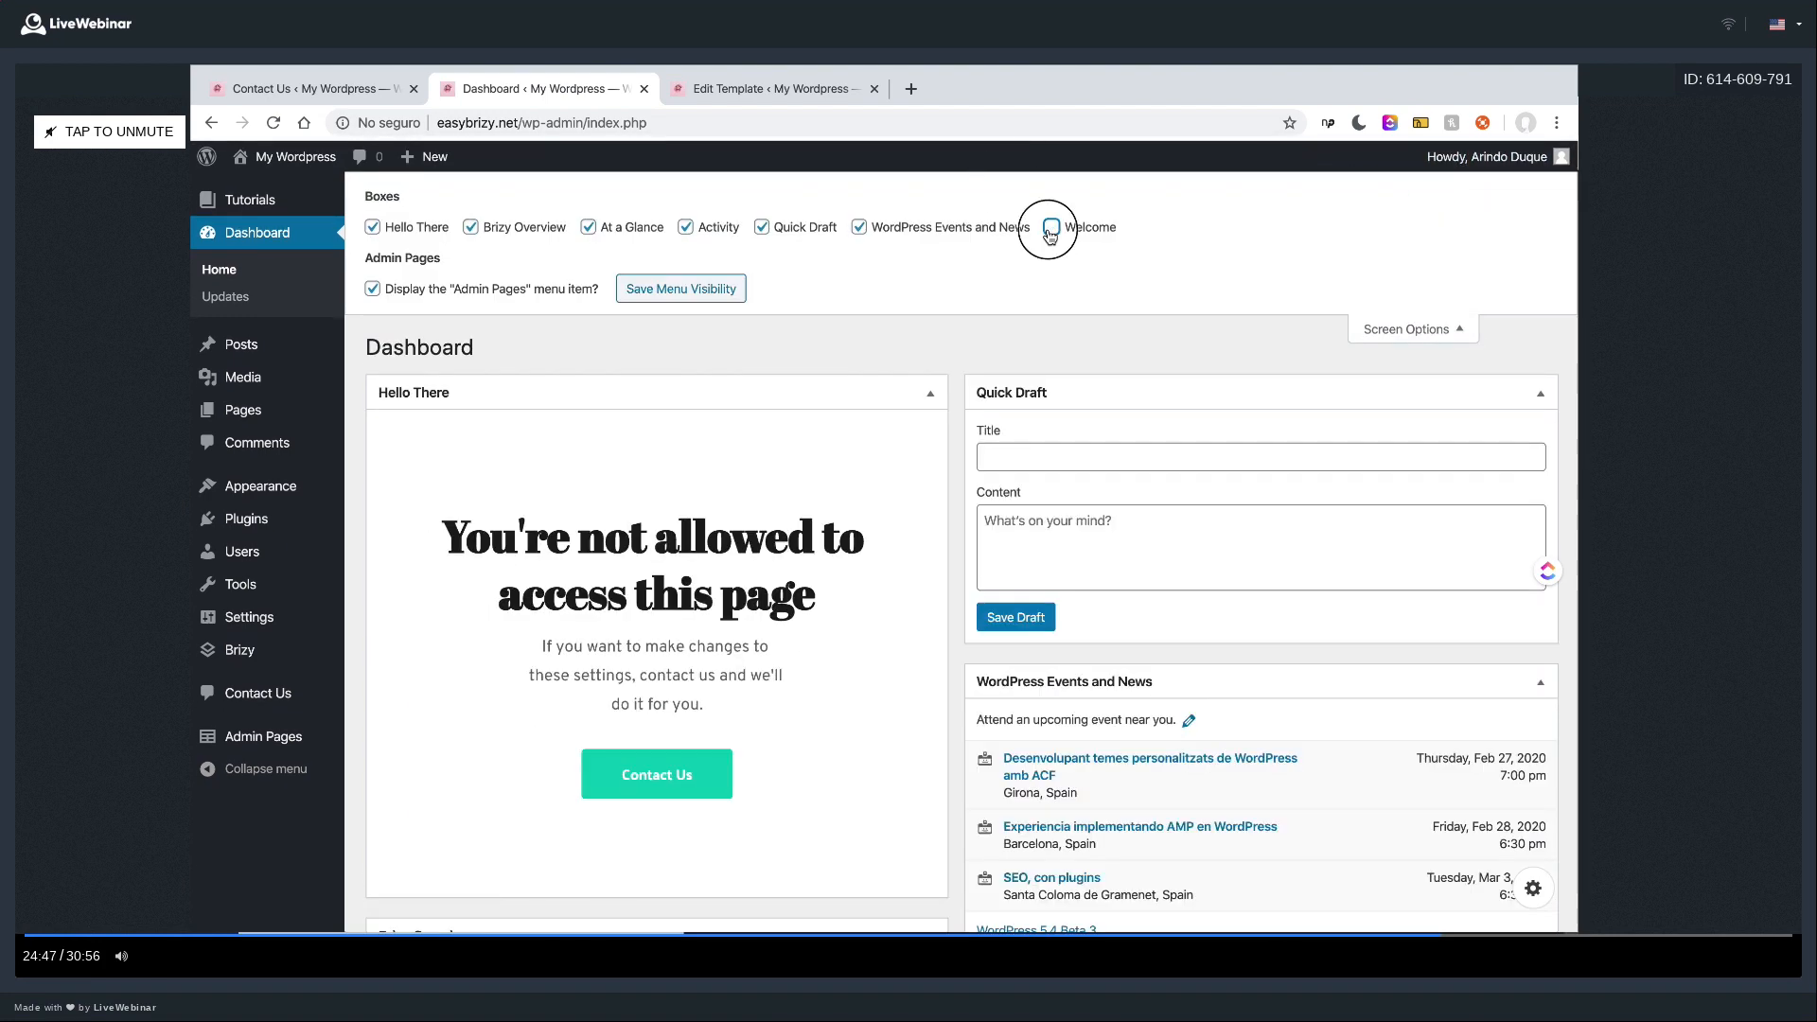
left_click(1051, 229)
left_click(1457, 332)
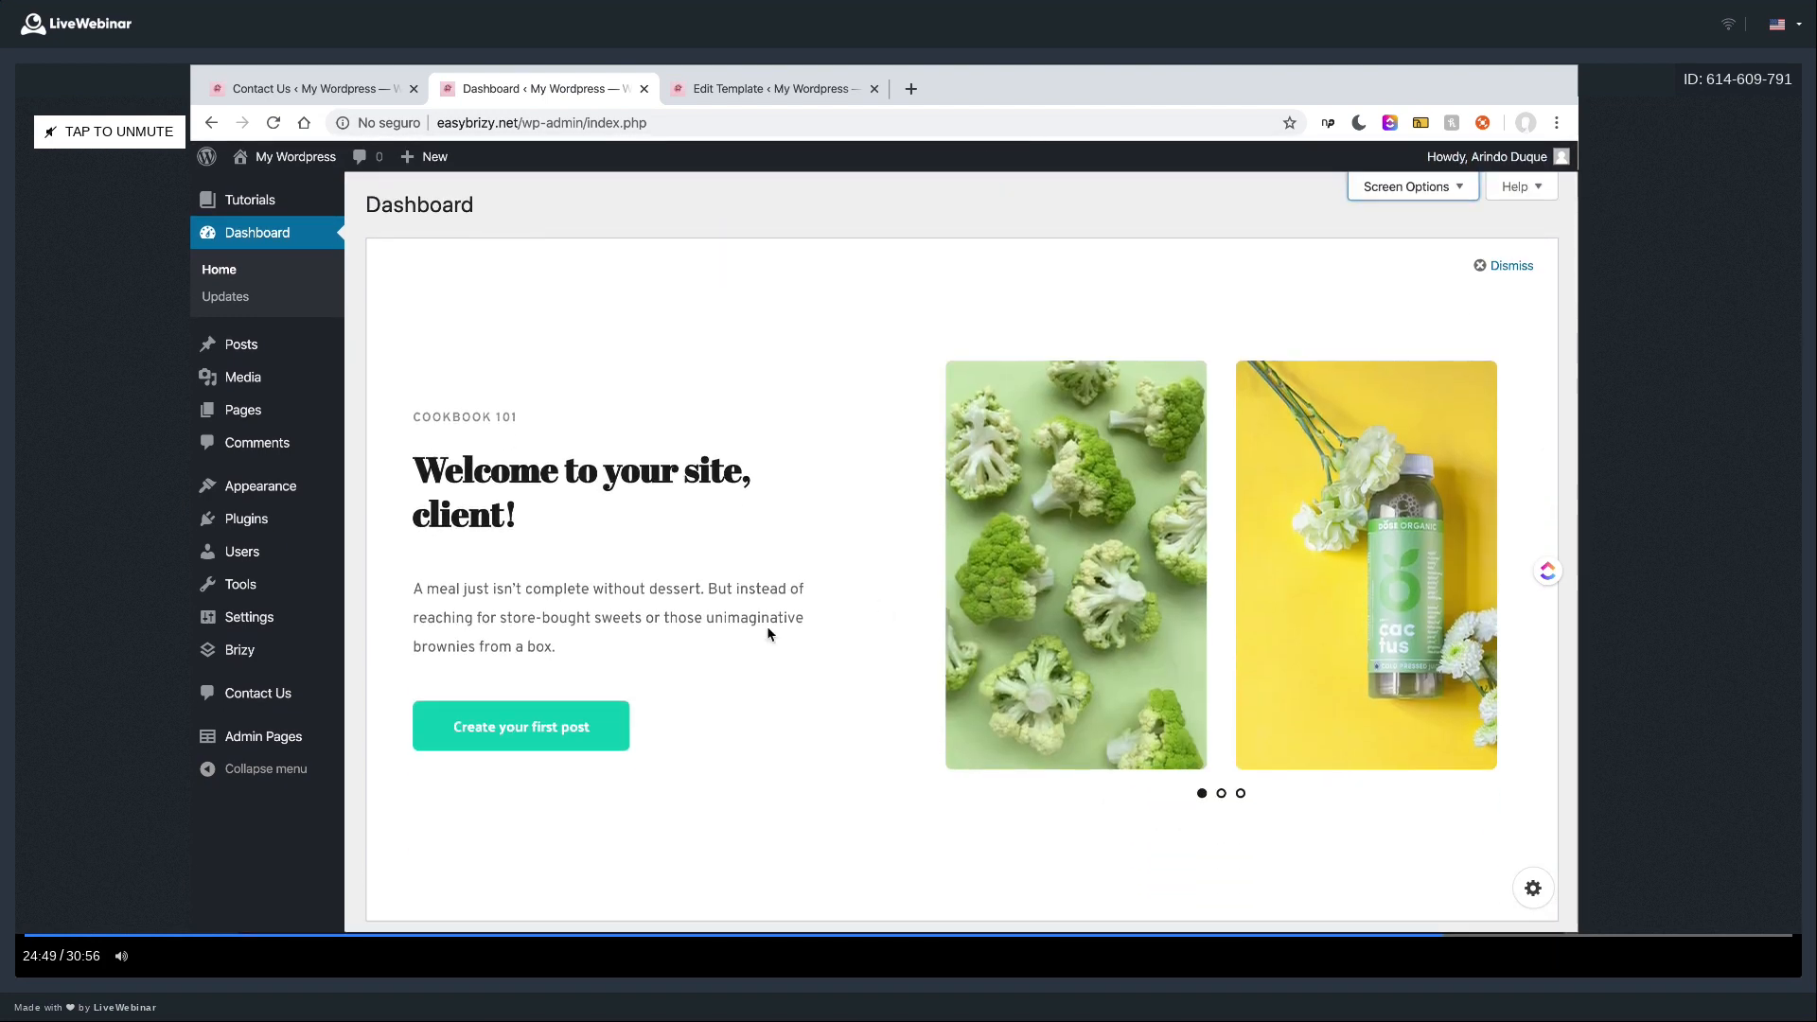
scroll(1331, 641, "down", 1)
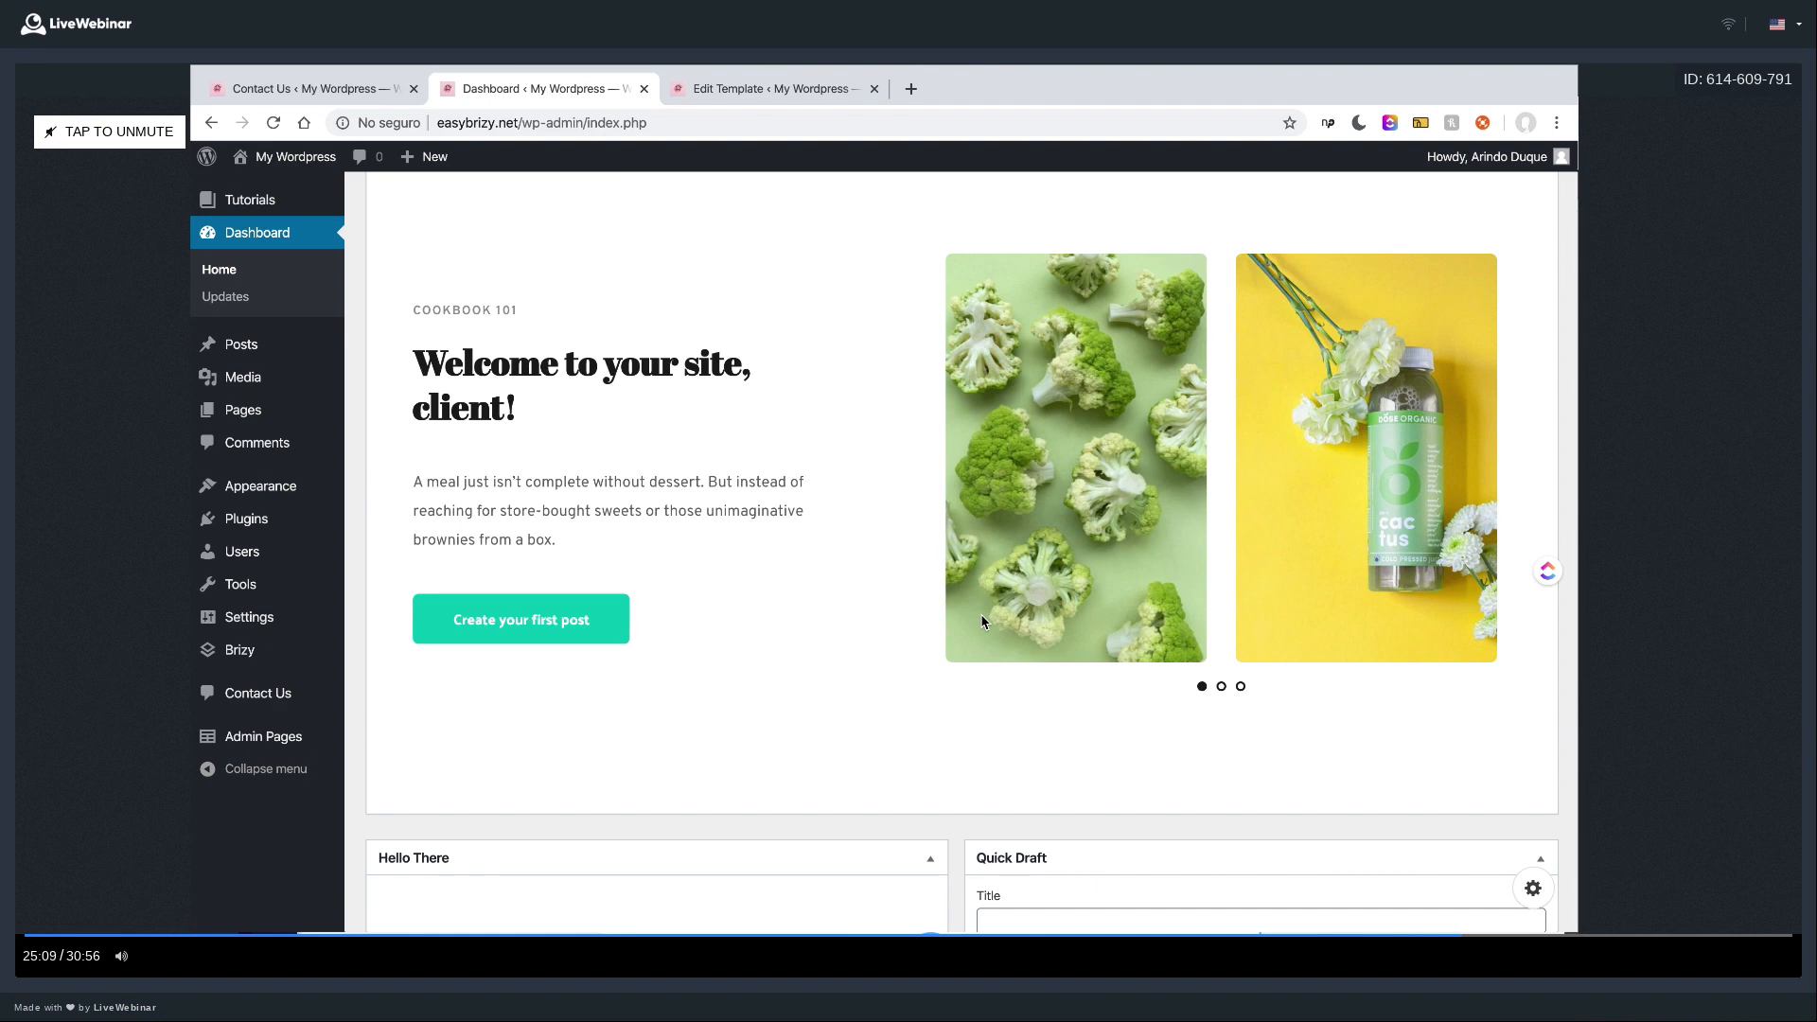
scroll(937, 494, "up", 2)
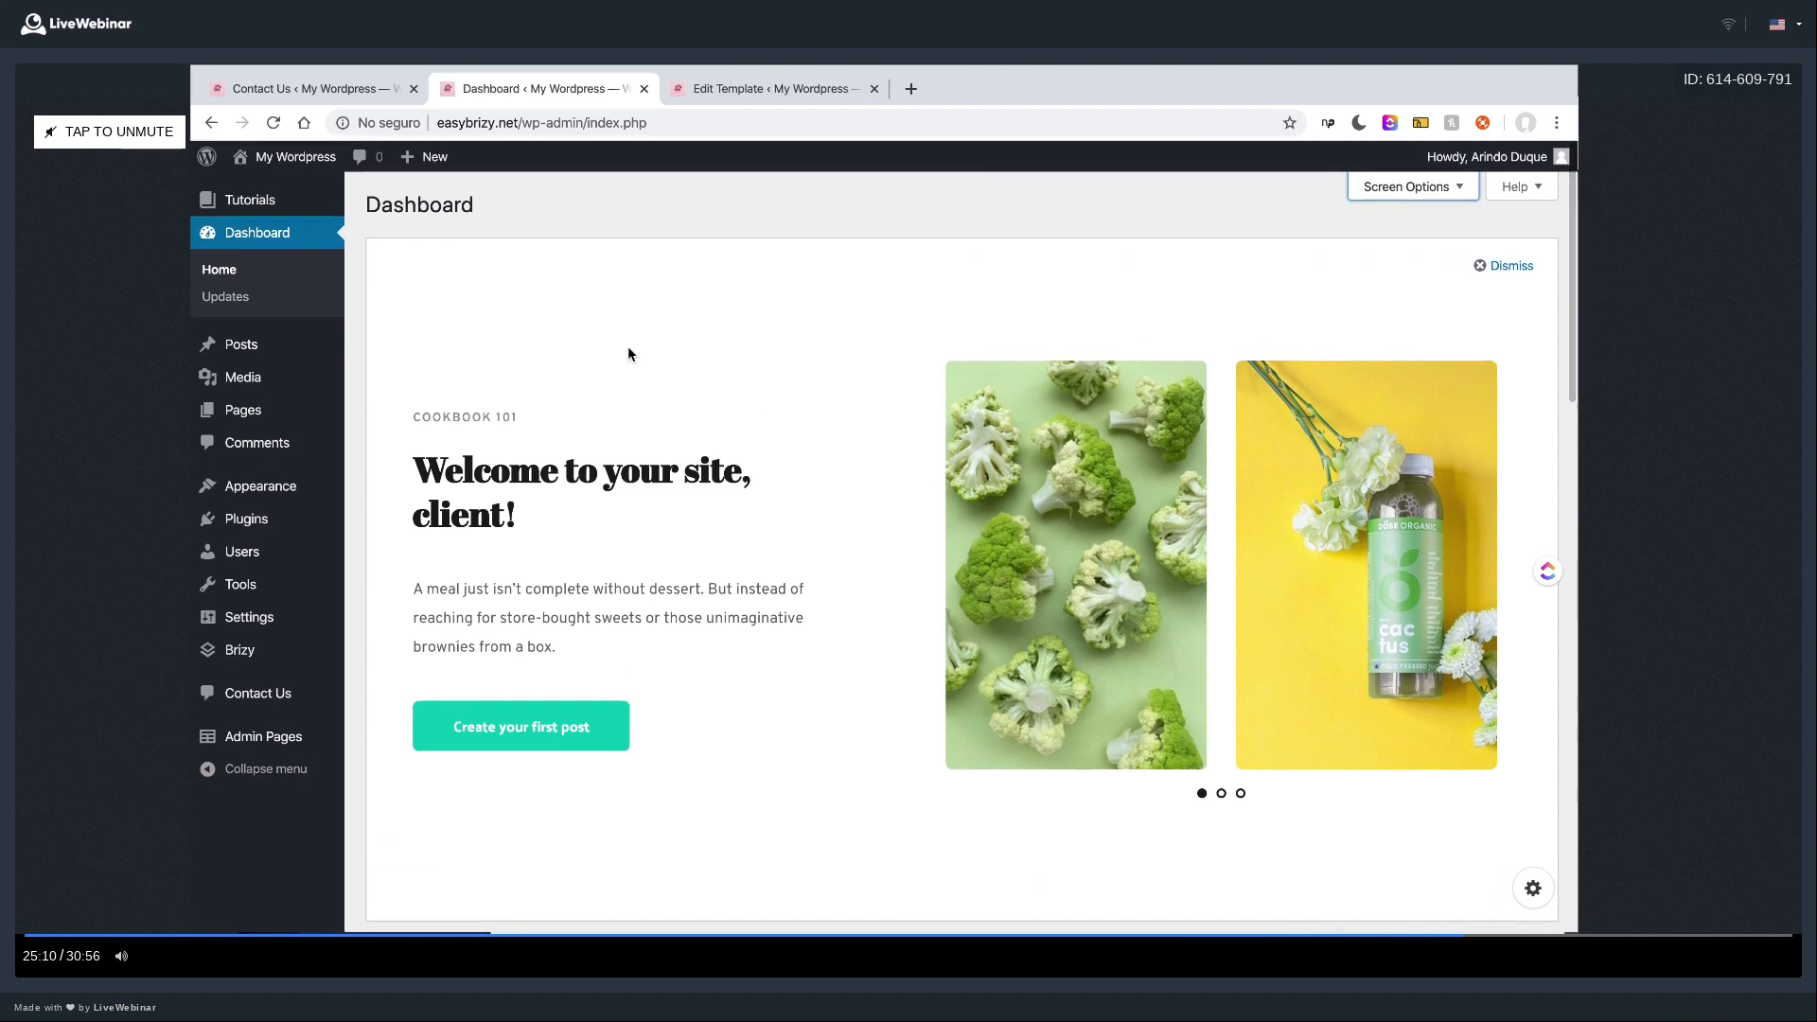
mouse_move(252, 206)
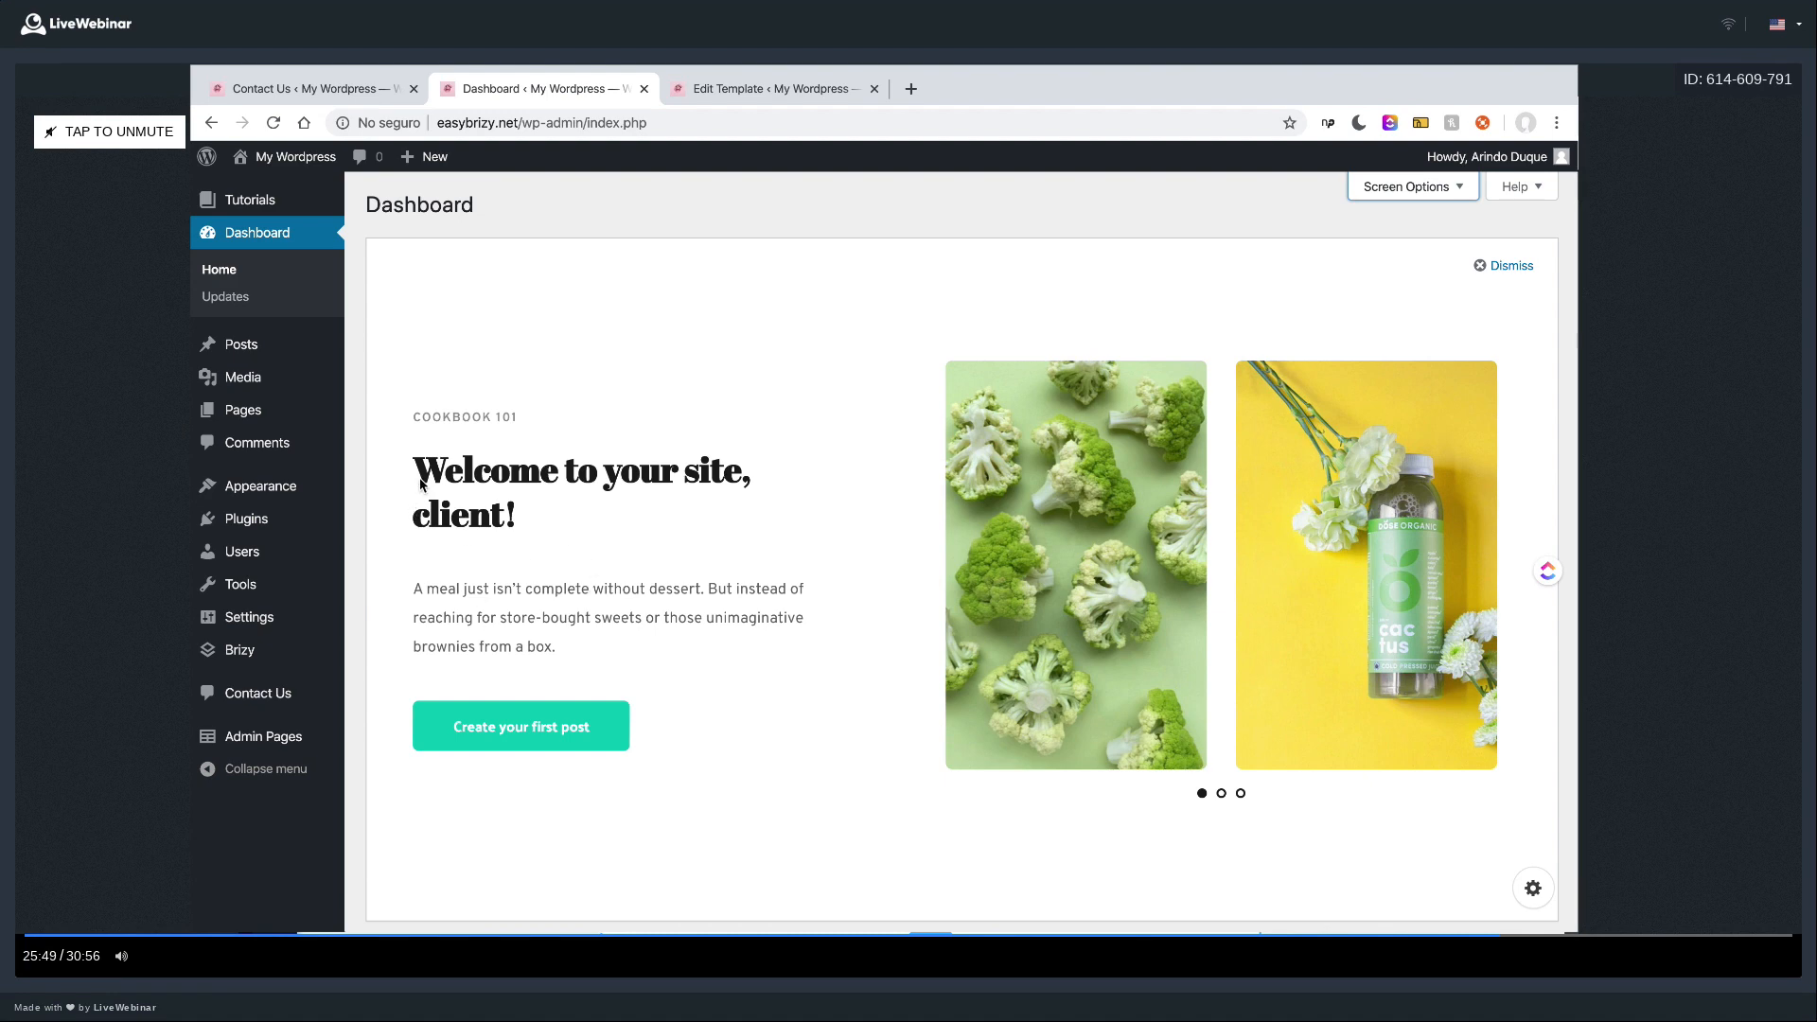
double_click(445, 515)
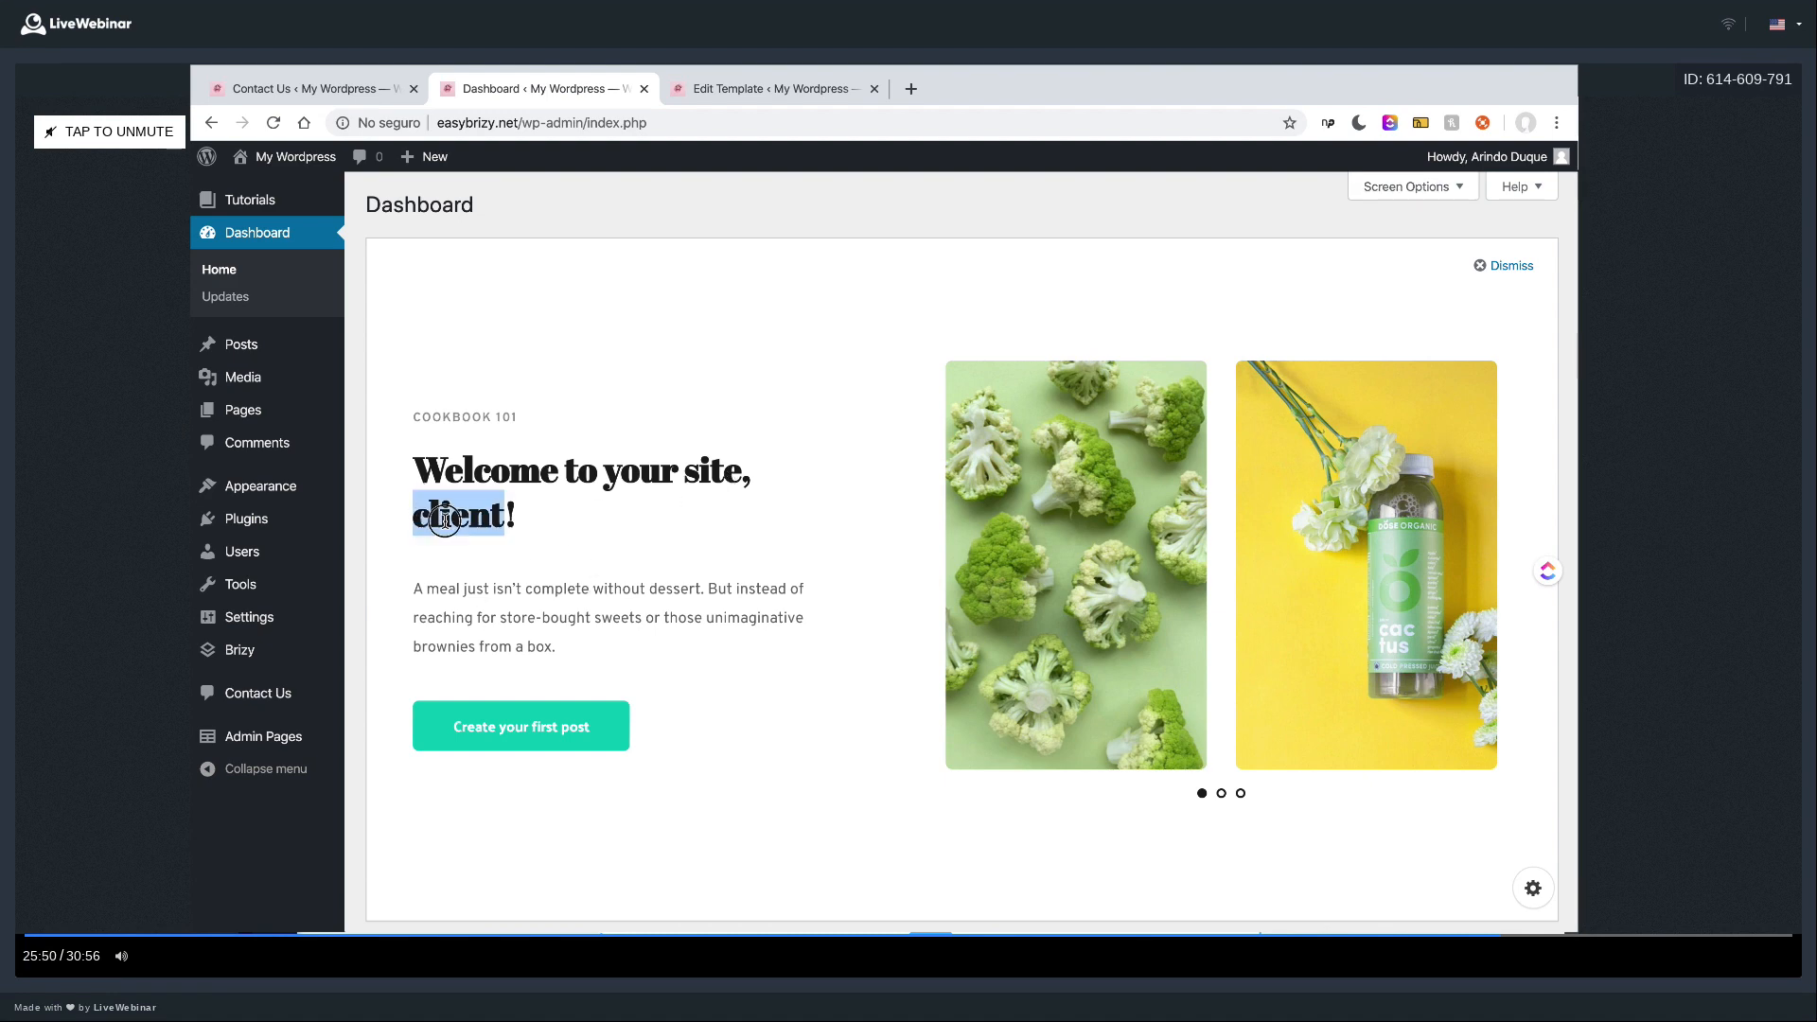
left_click(519, 535)
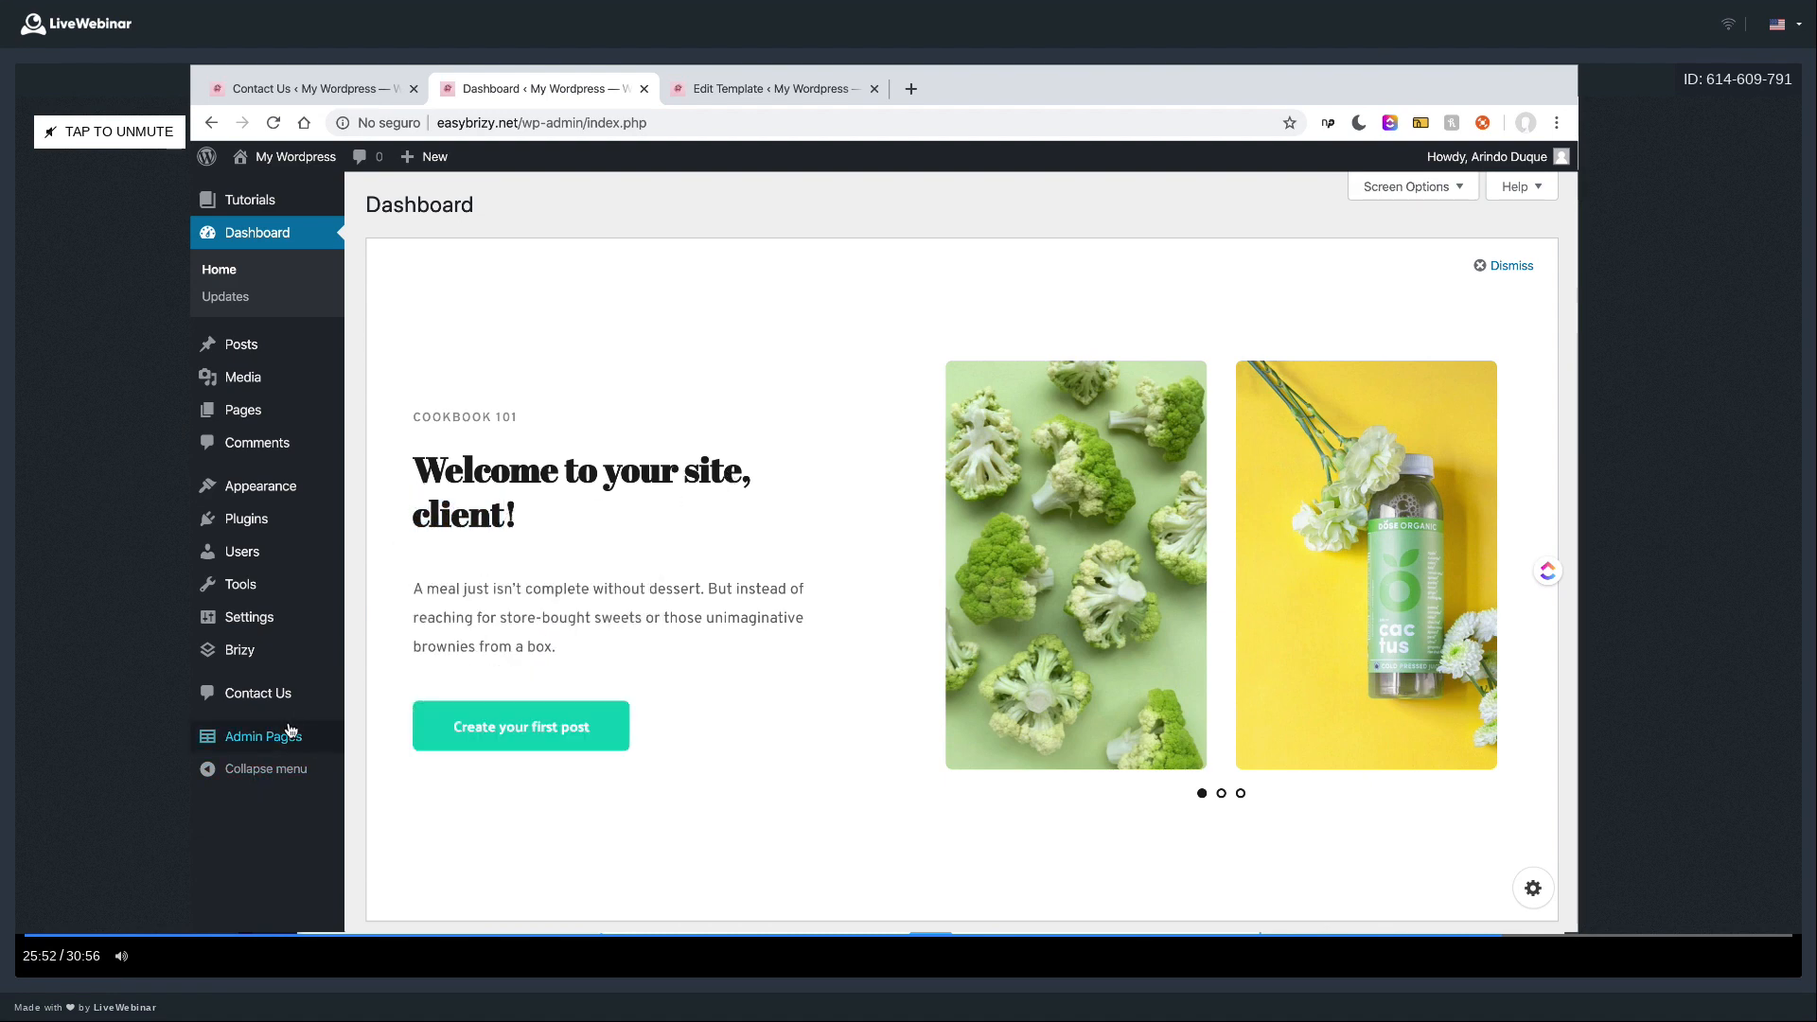
- Open the Welcome Block admin page for editing and load its Brizy template in the inline editor
mouse_move(286, 734)
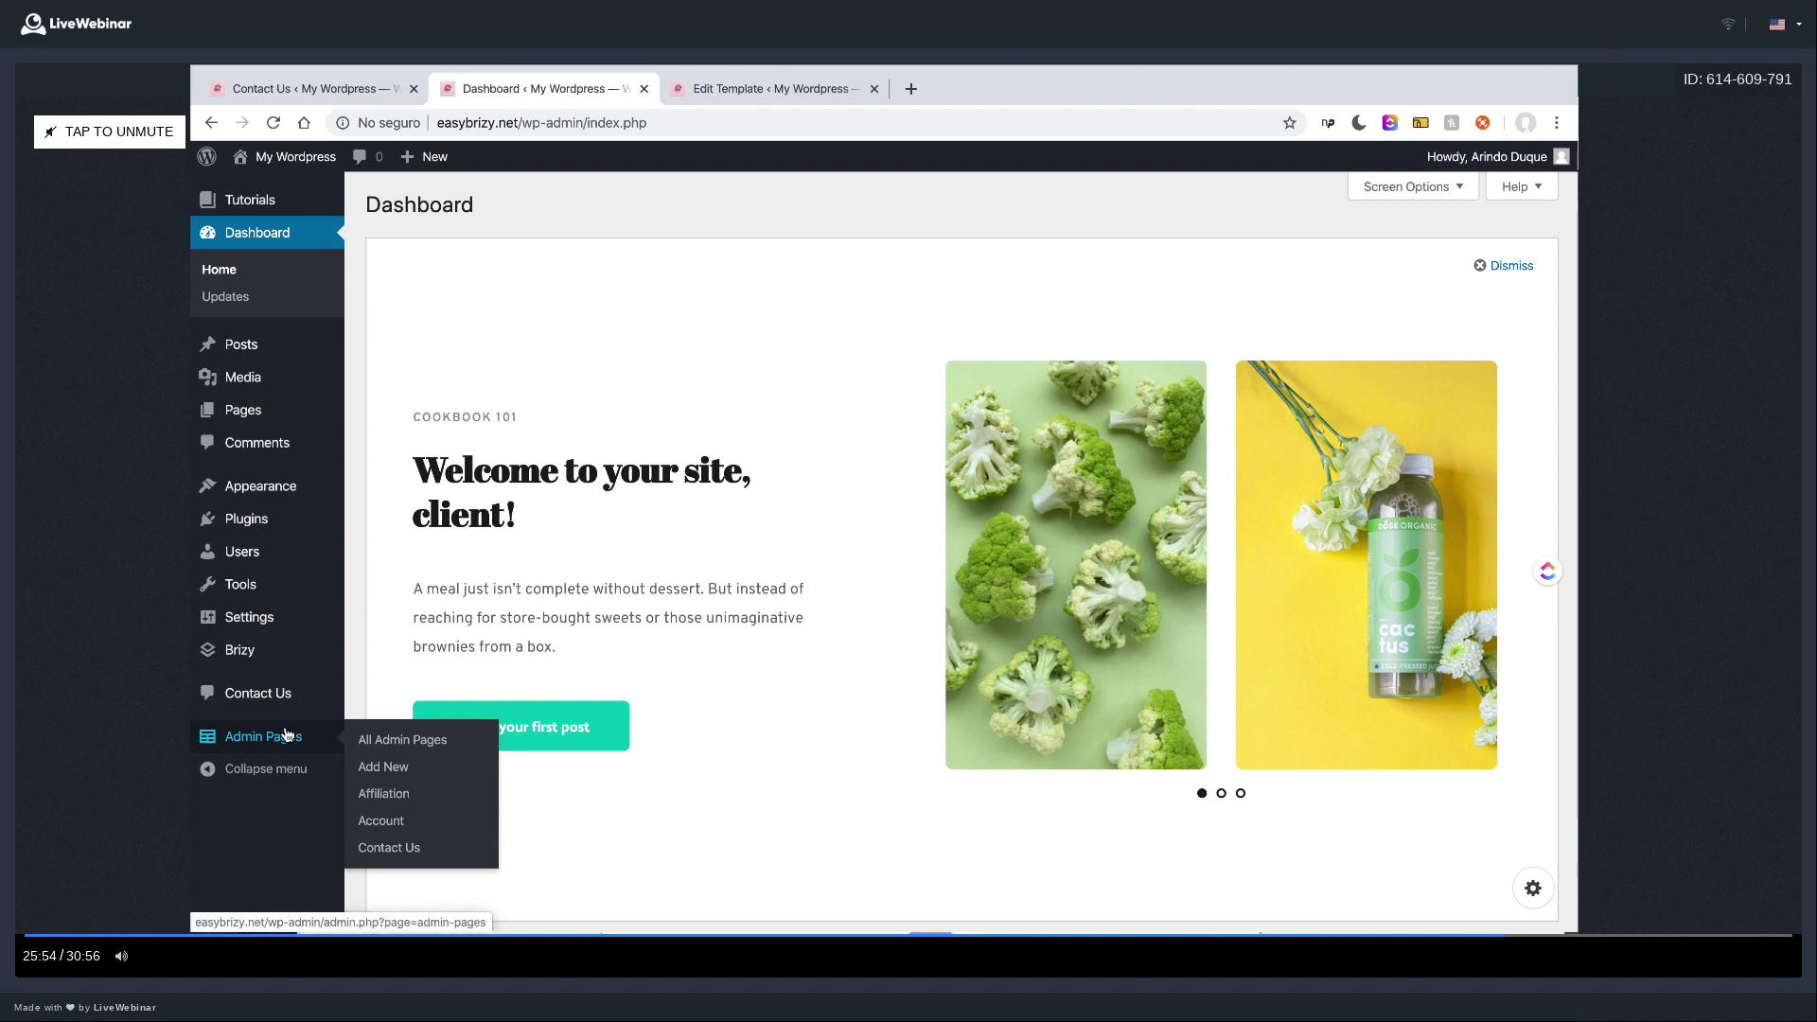
left_click(445, 740)
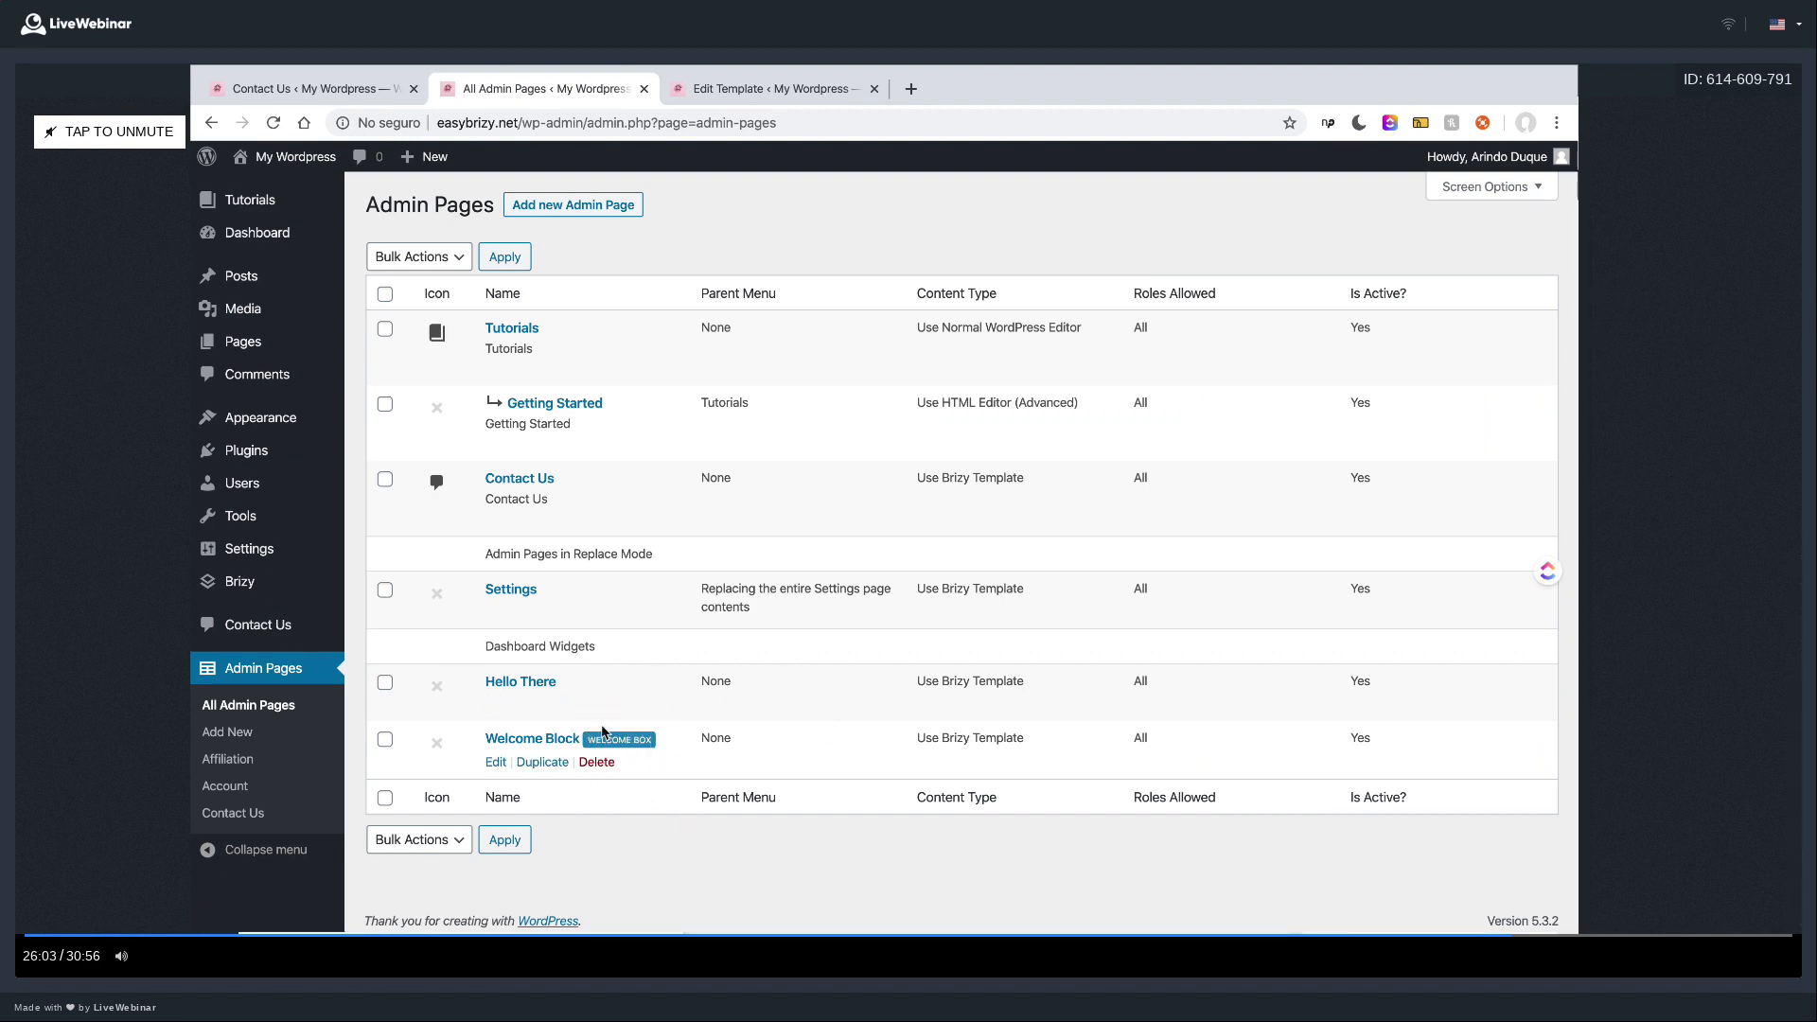
left_click(495, 763)
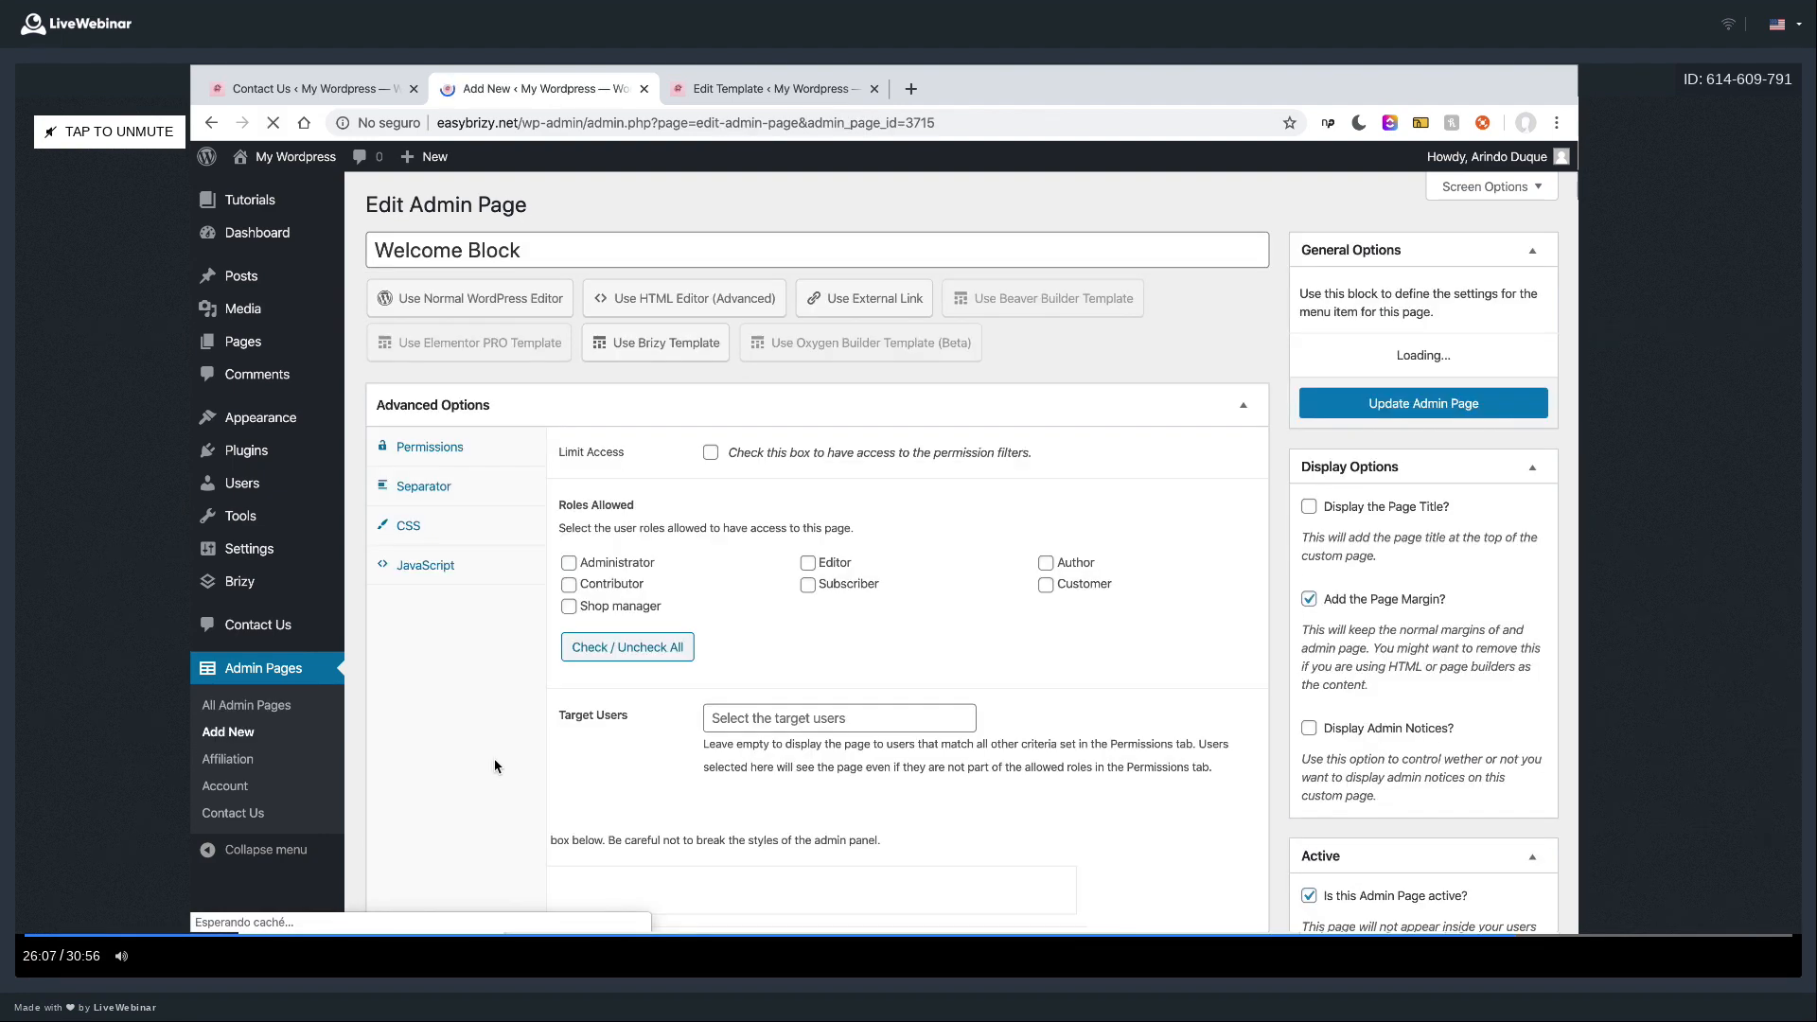
left_click(982, 565)
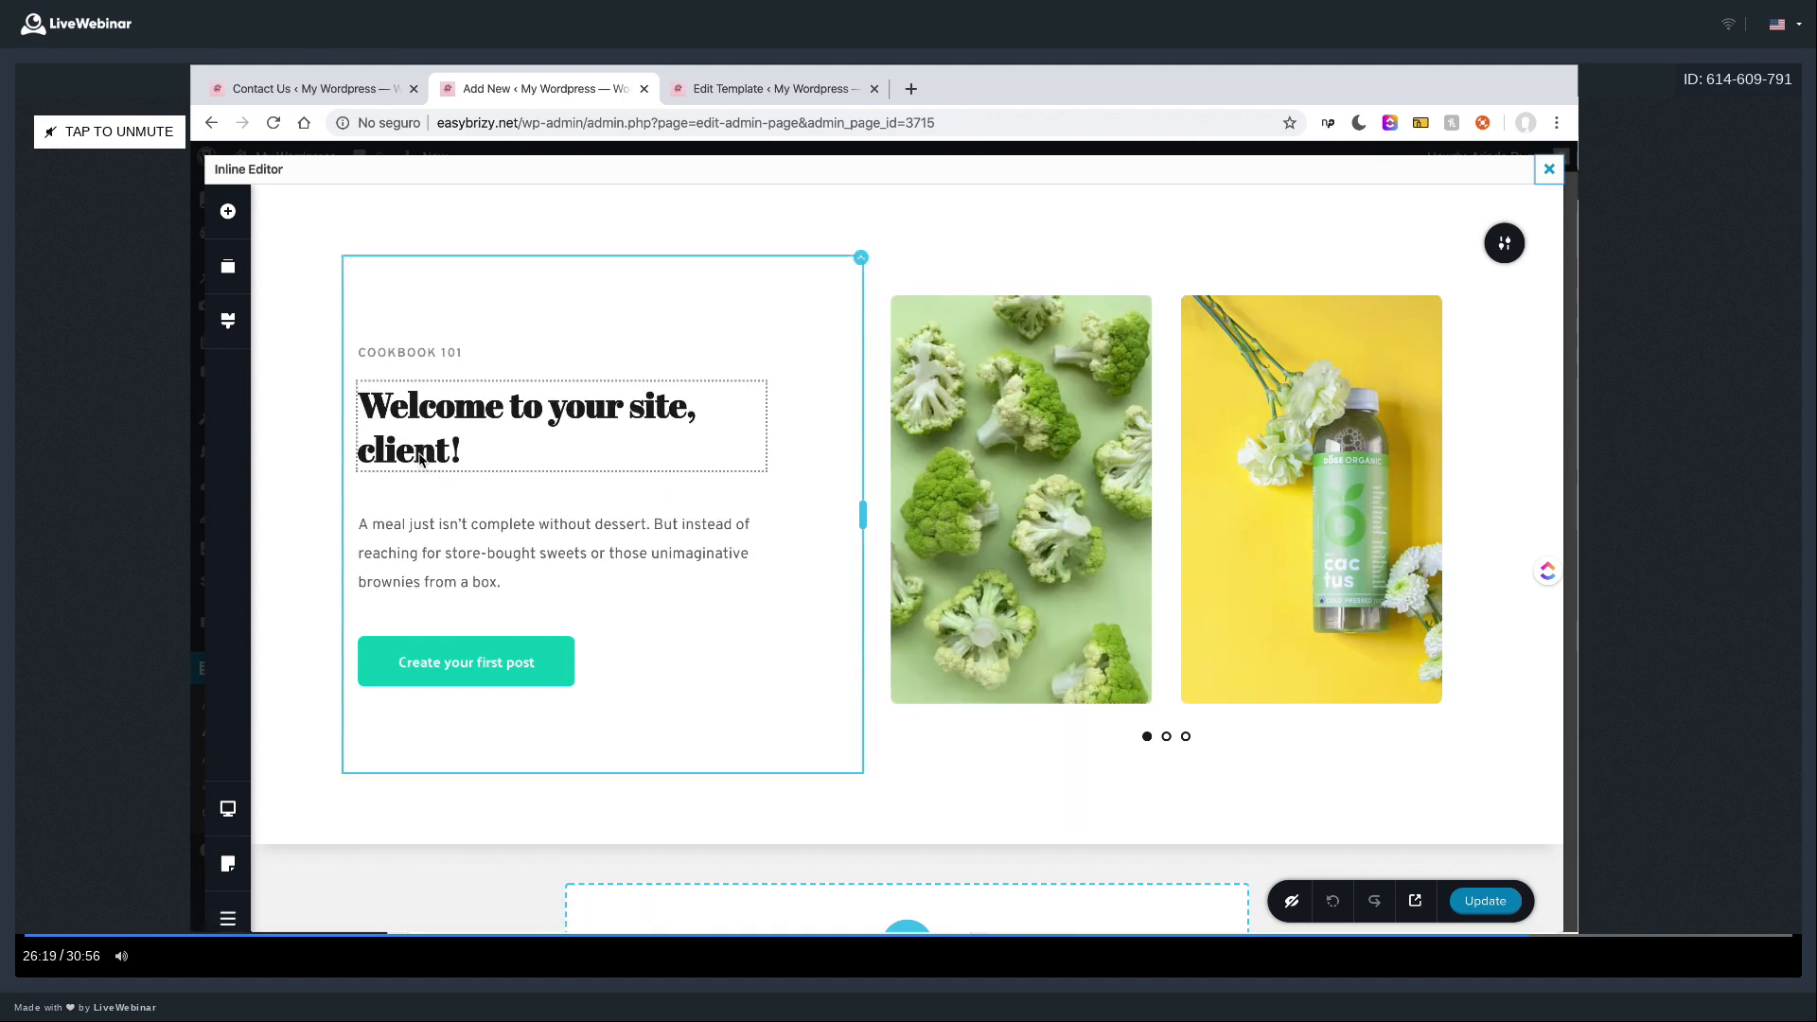
- Replace the word "client" in the welcome heading with the placeholder {{user:first_name}} and update the template
double_click(426, 455)
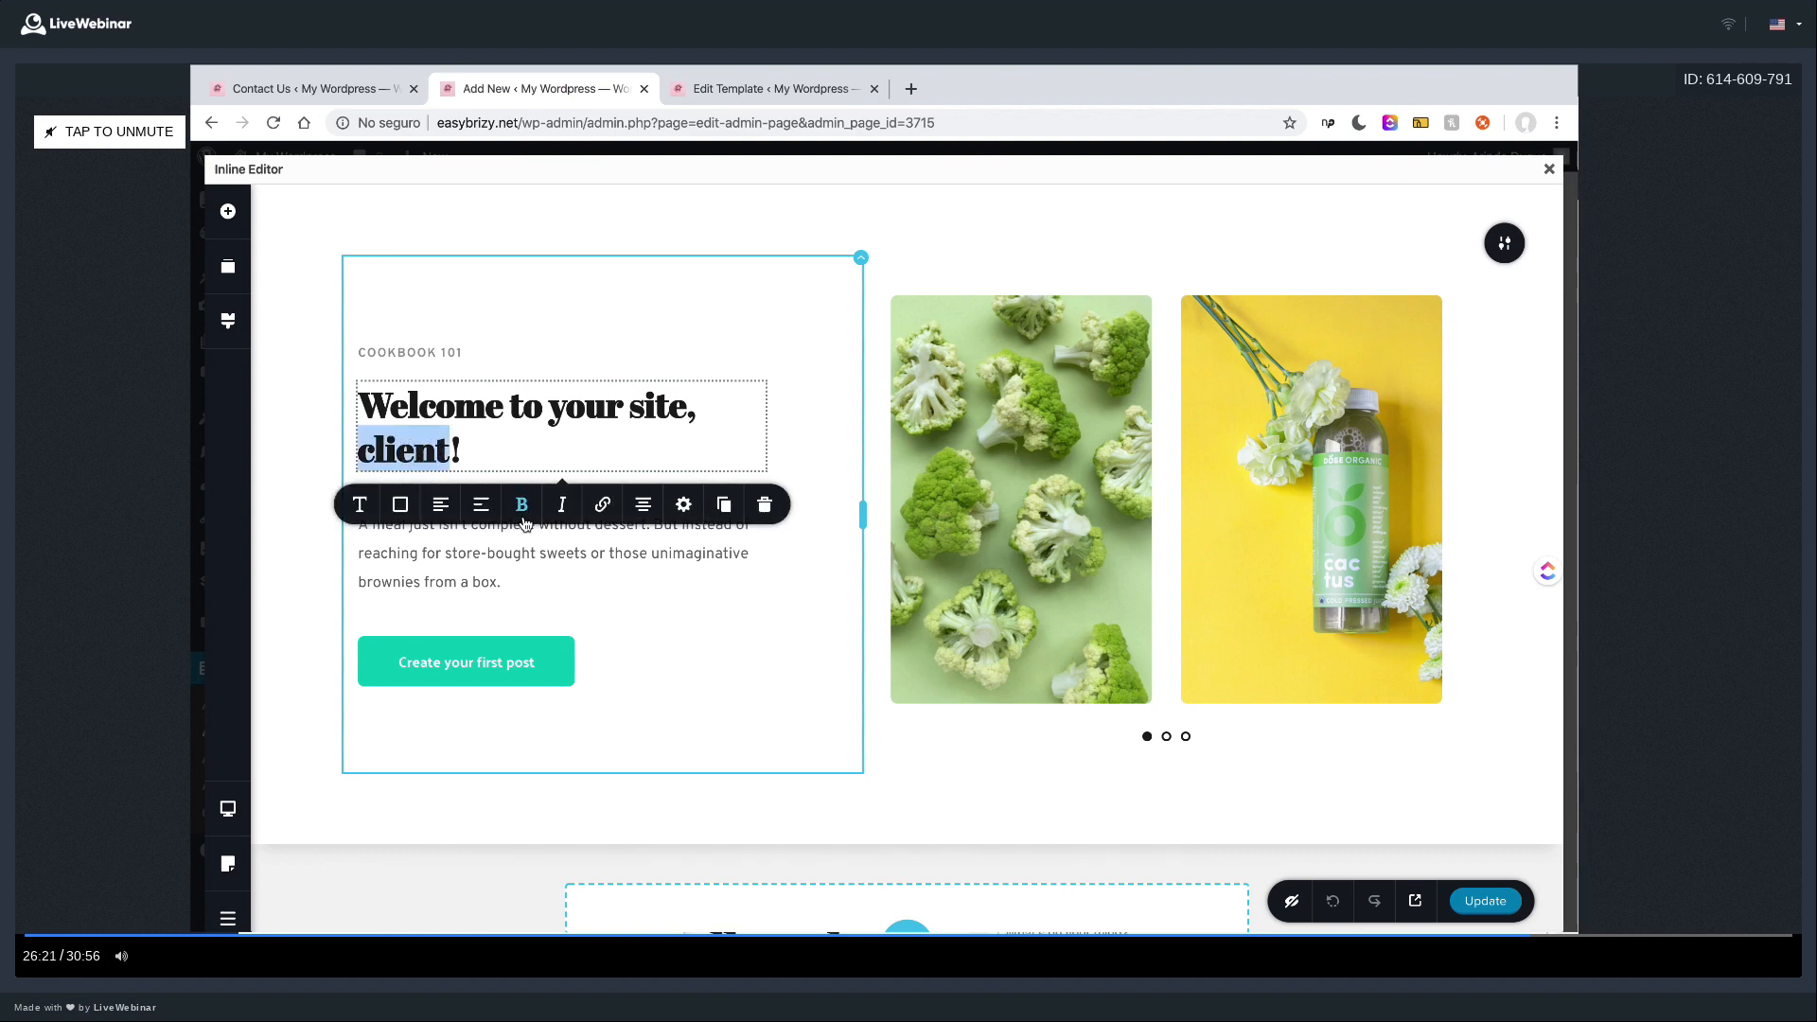
key("BackSpace")
type("{{}}")
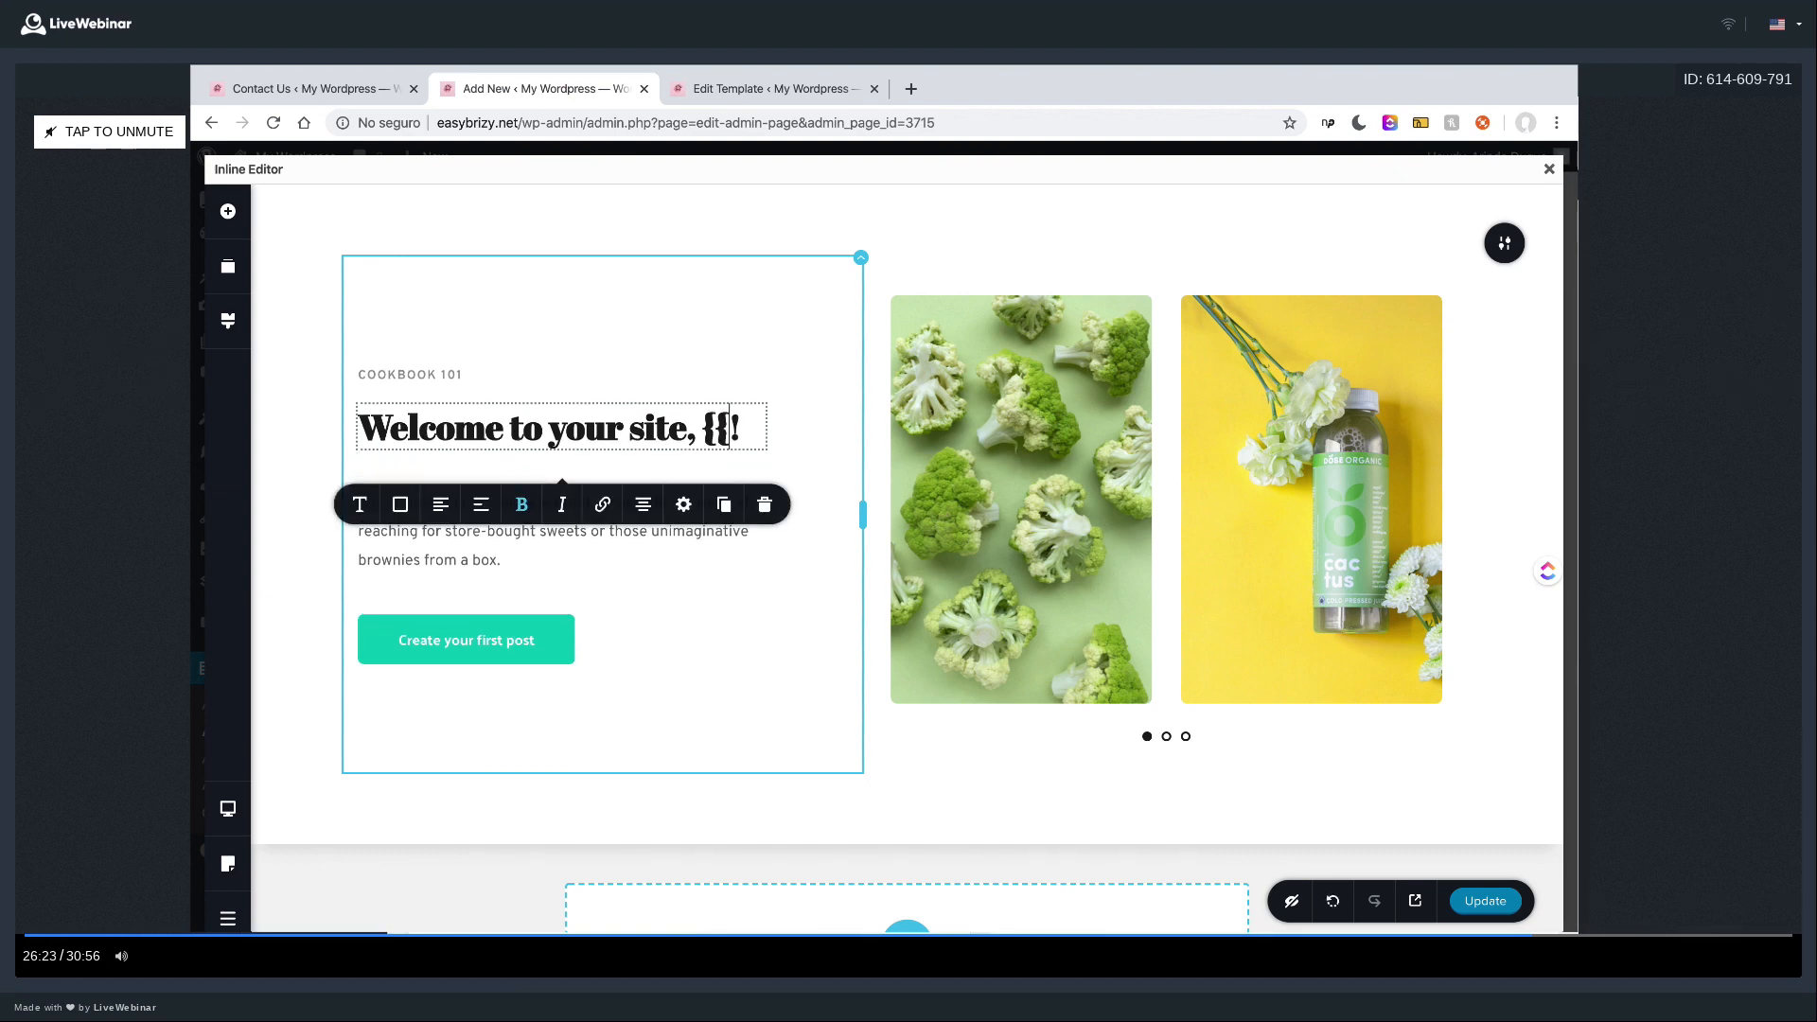
key("Left")
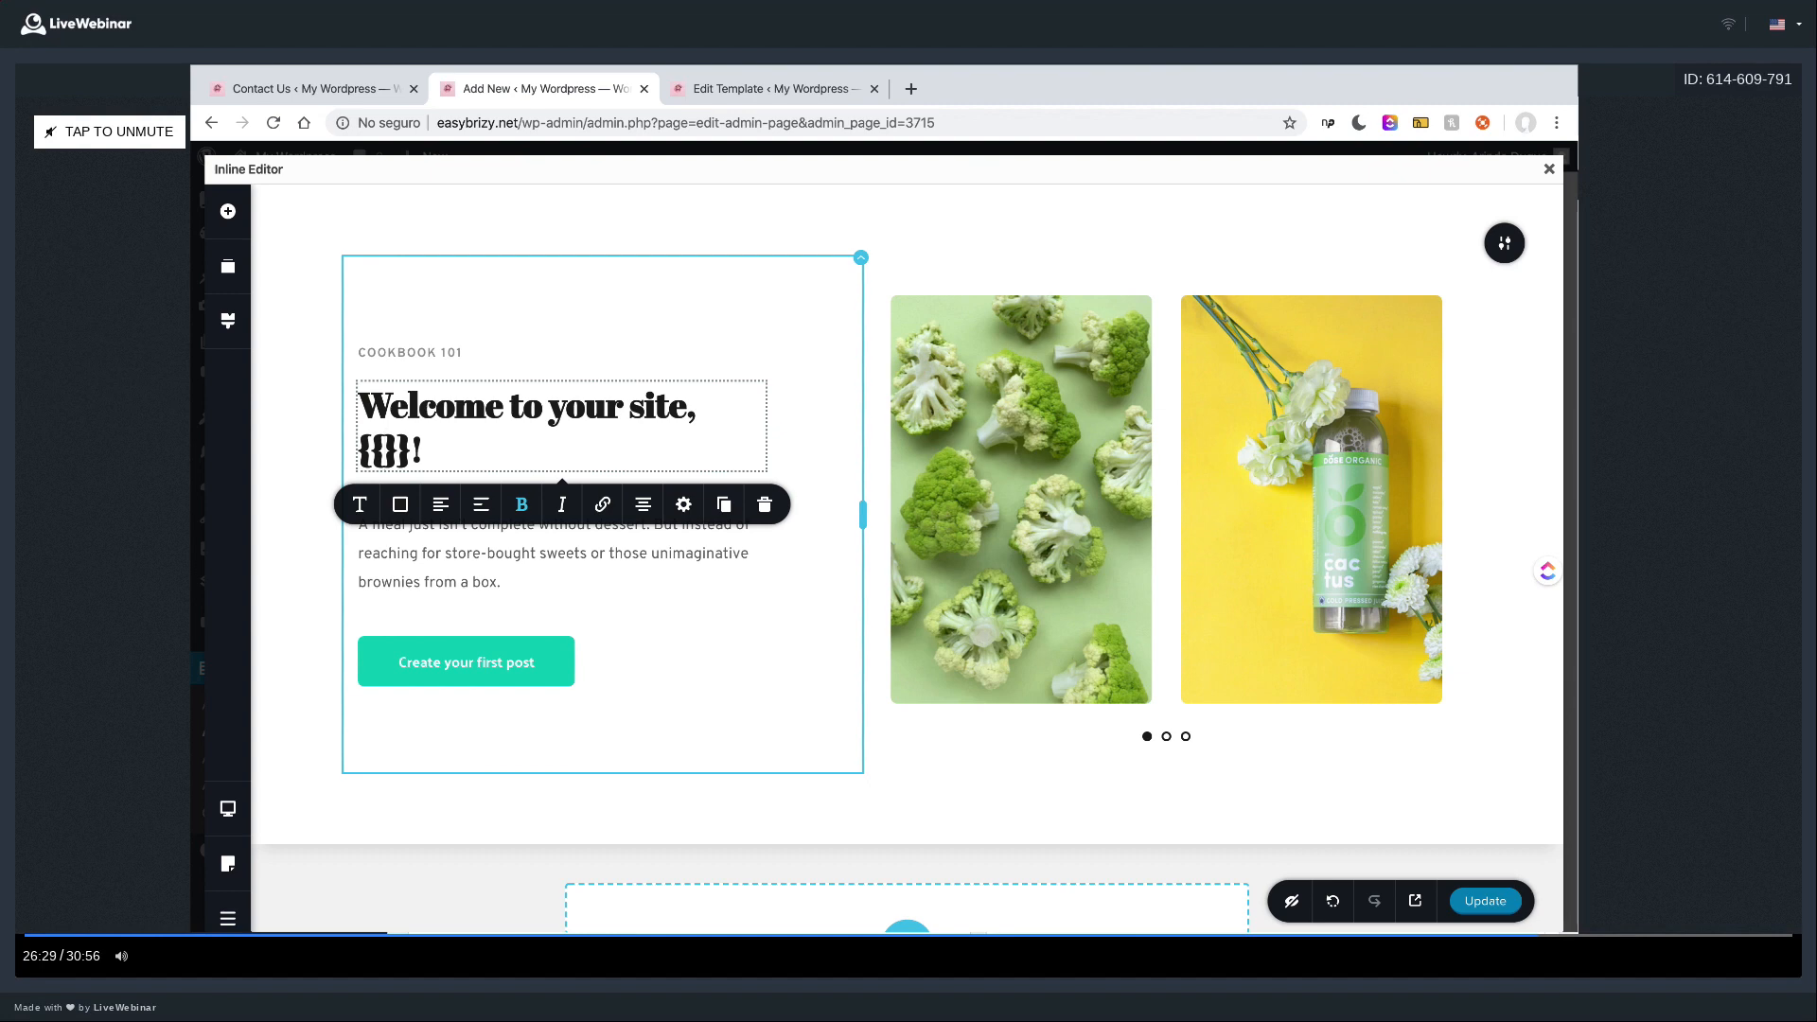
type("user")
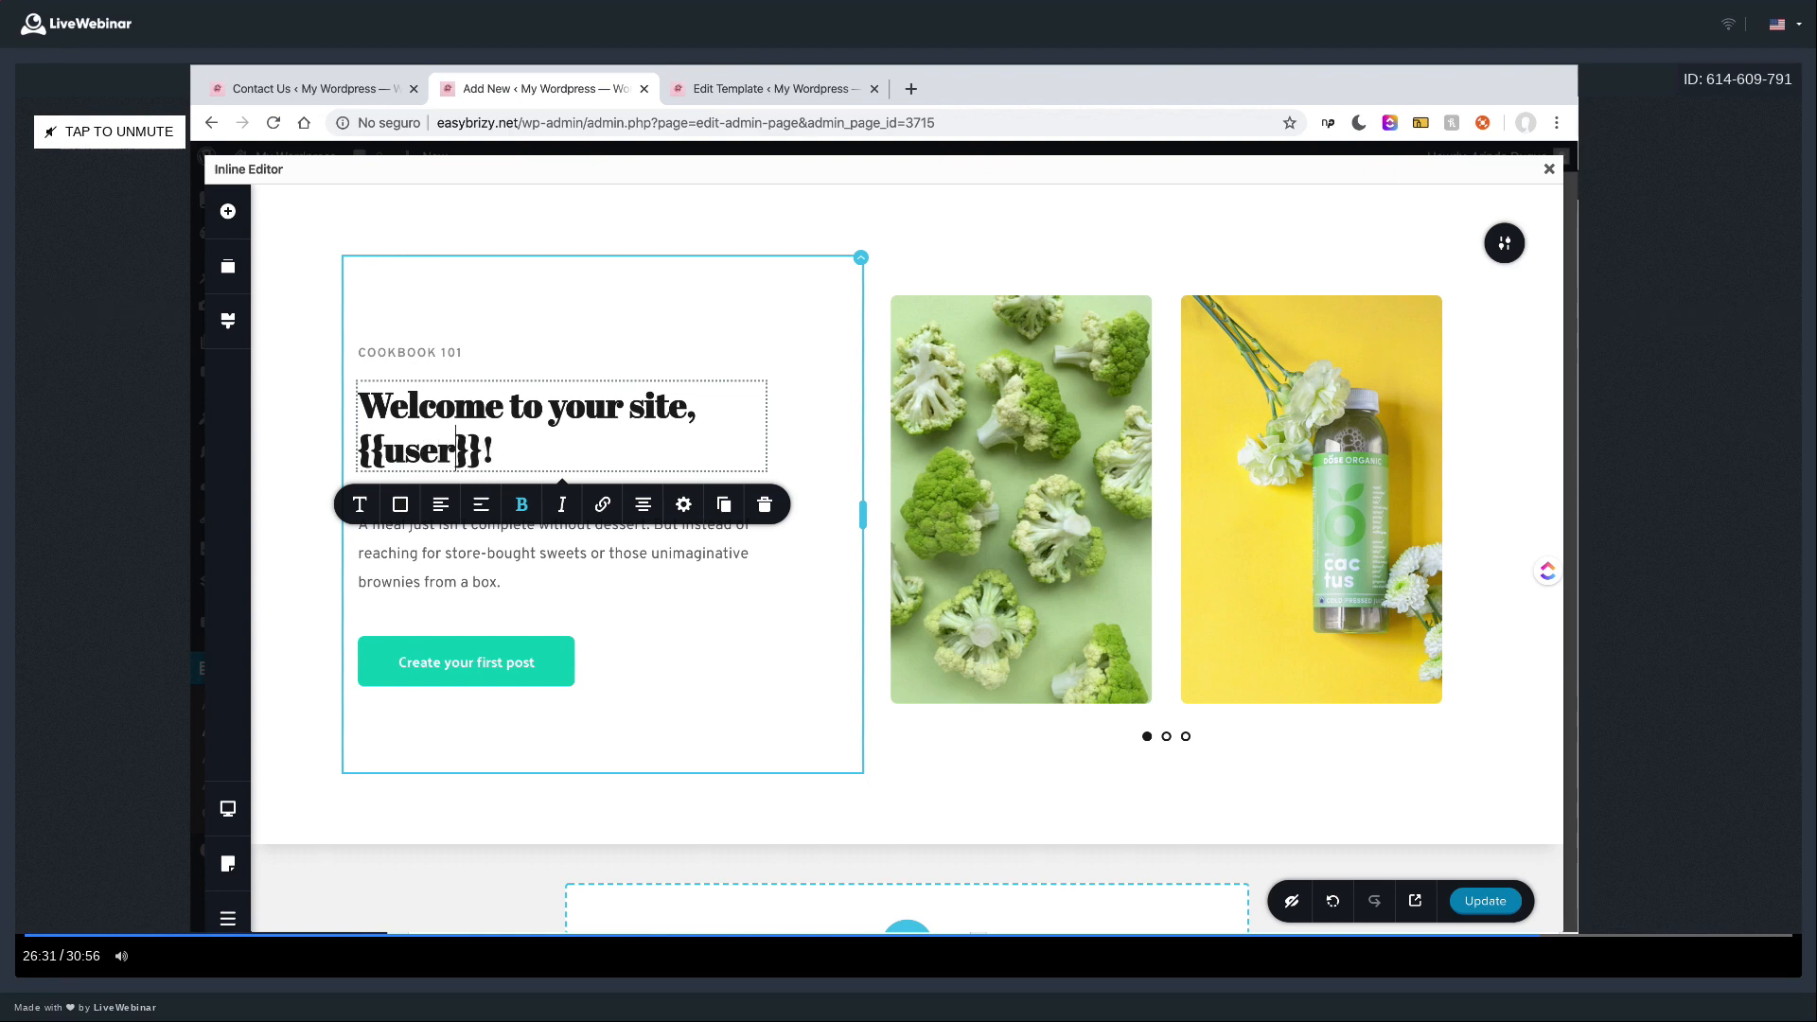
type(":")
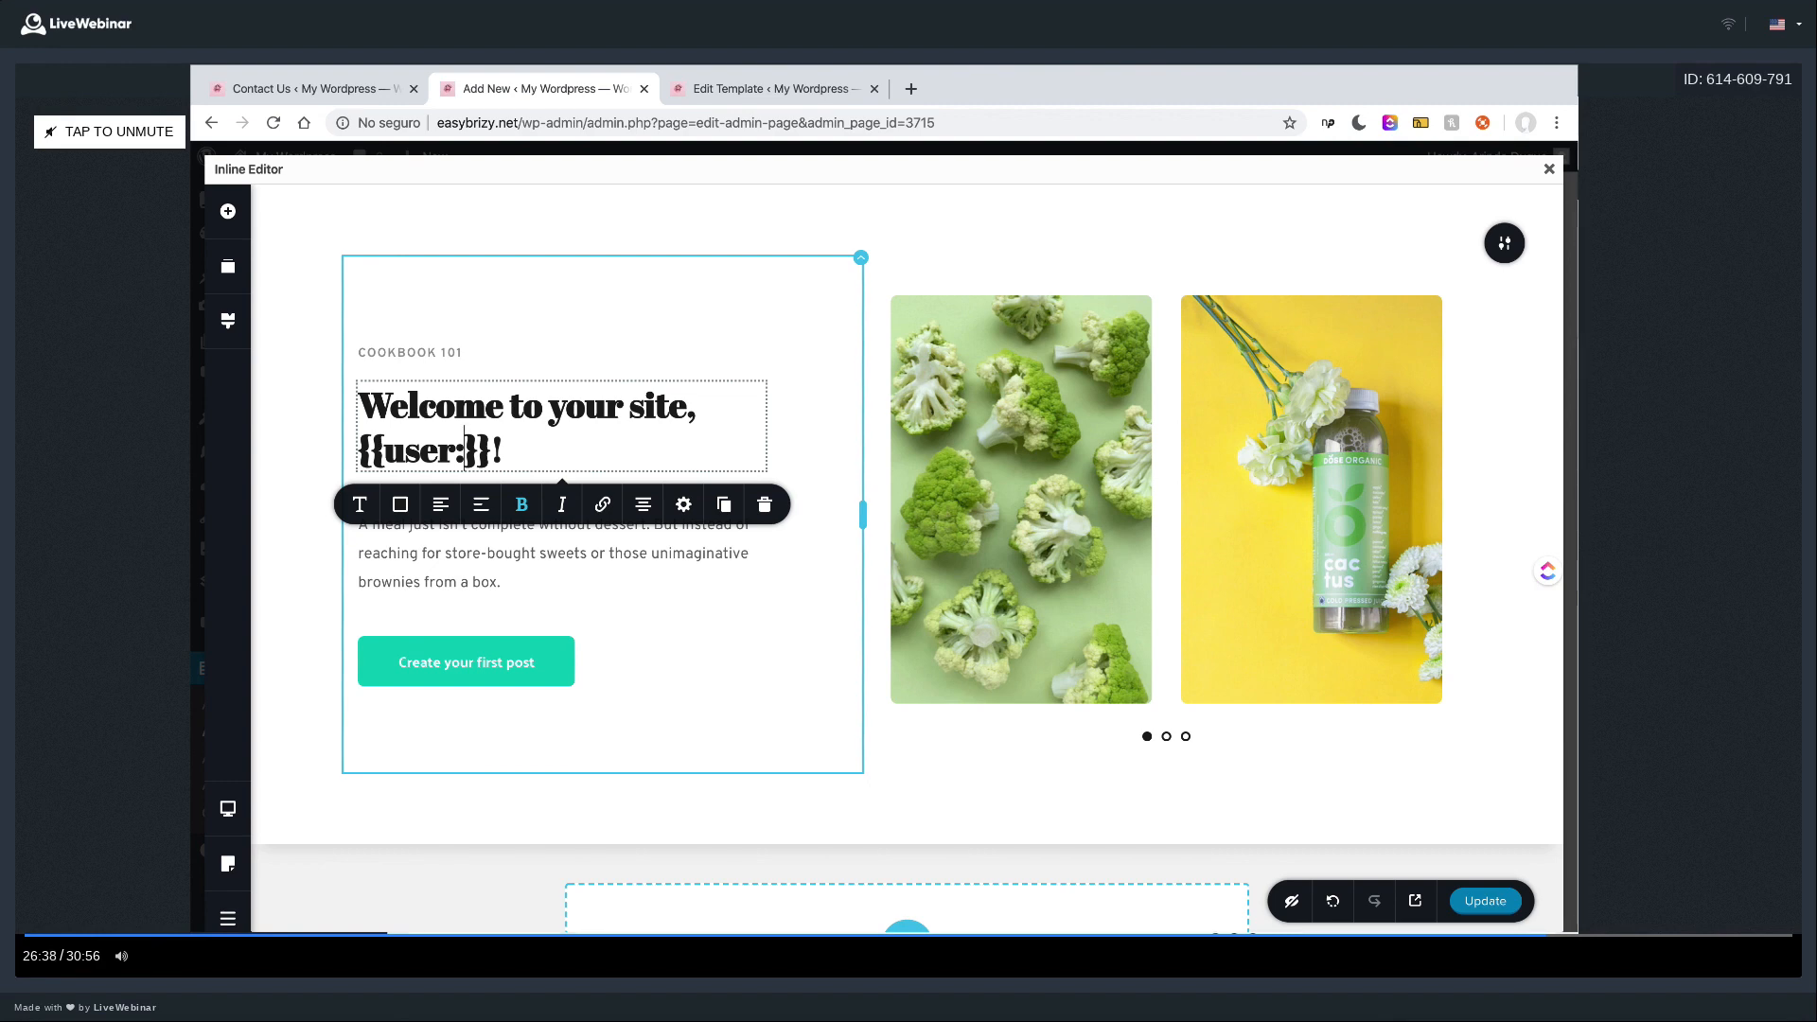
type("first_nam")
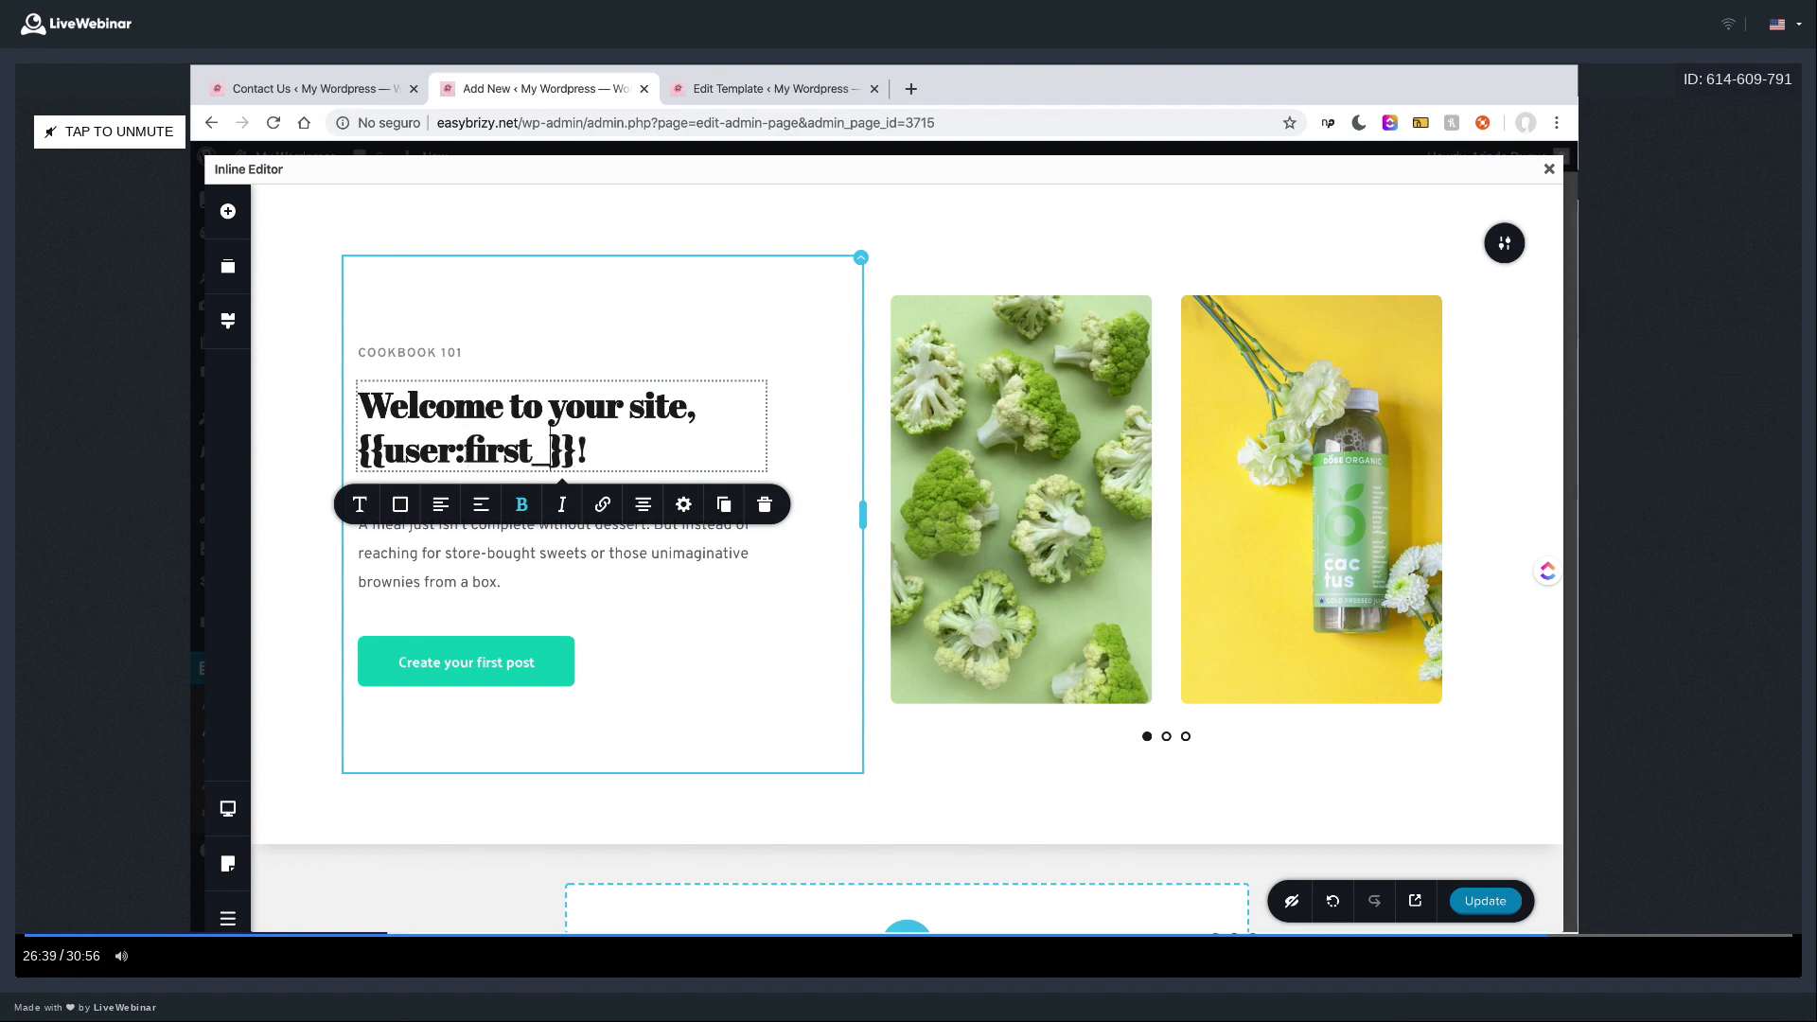
type("e")
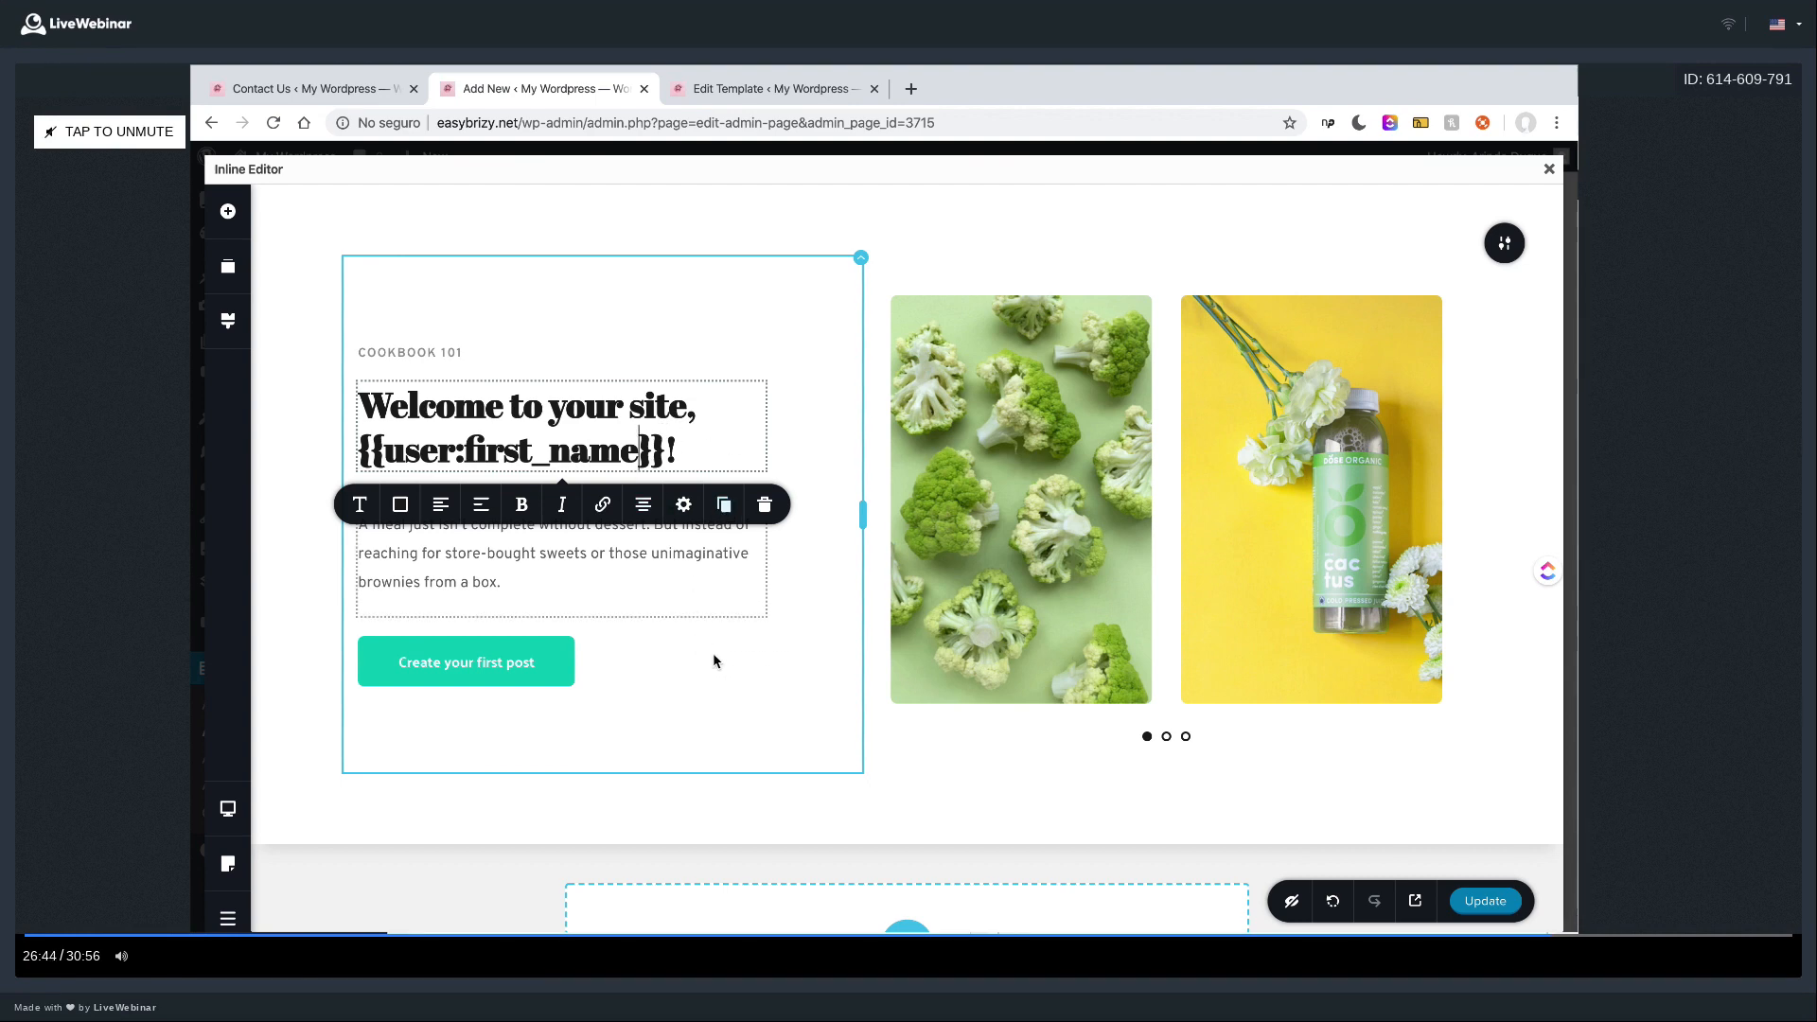
left_click(1490, 906)
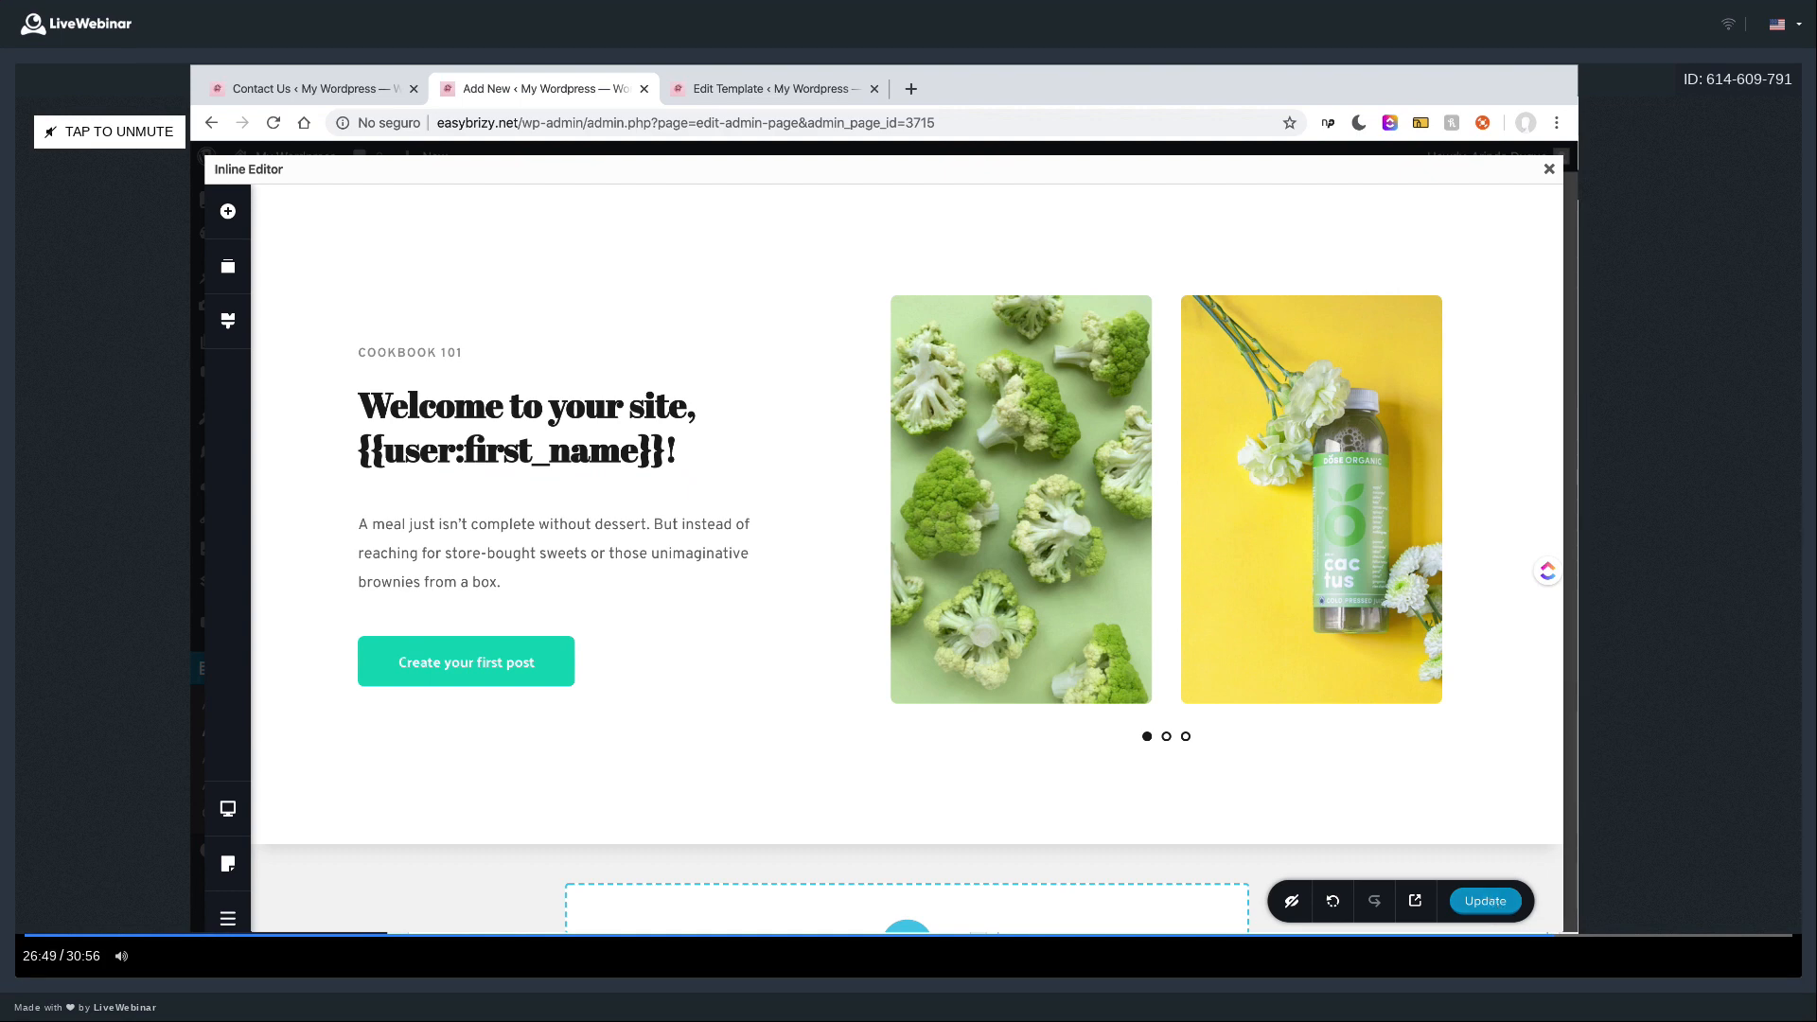
- Close the inline editor and check the first-name placeholder in the welcome heading on the Dashboard home
left_click(1549, 170)
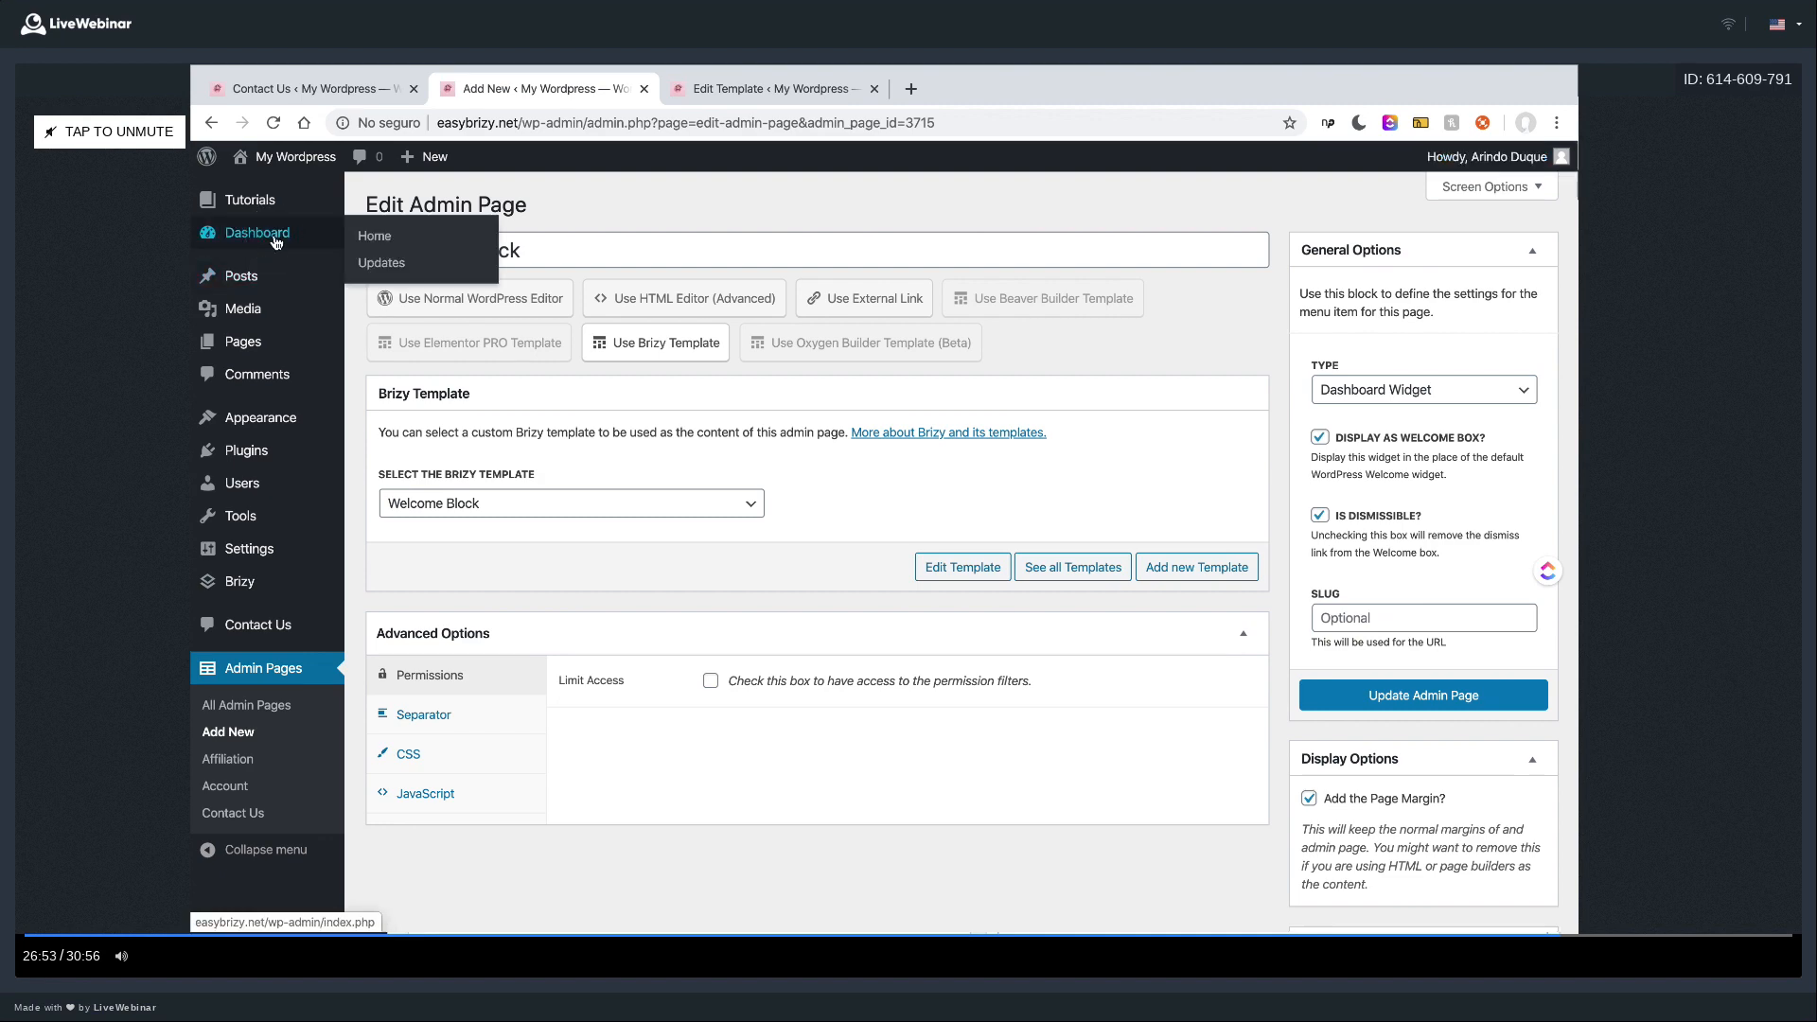
left_click(276, 242)
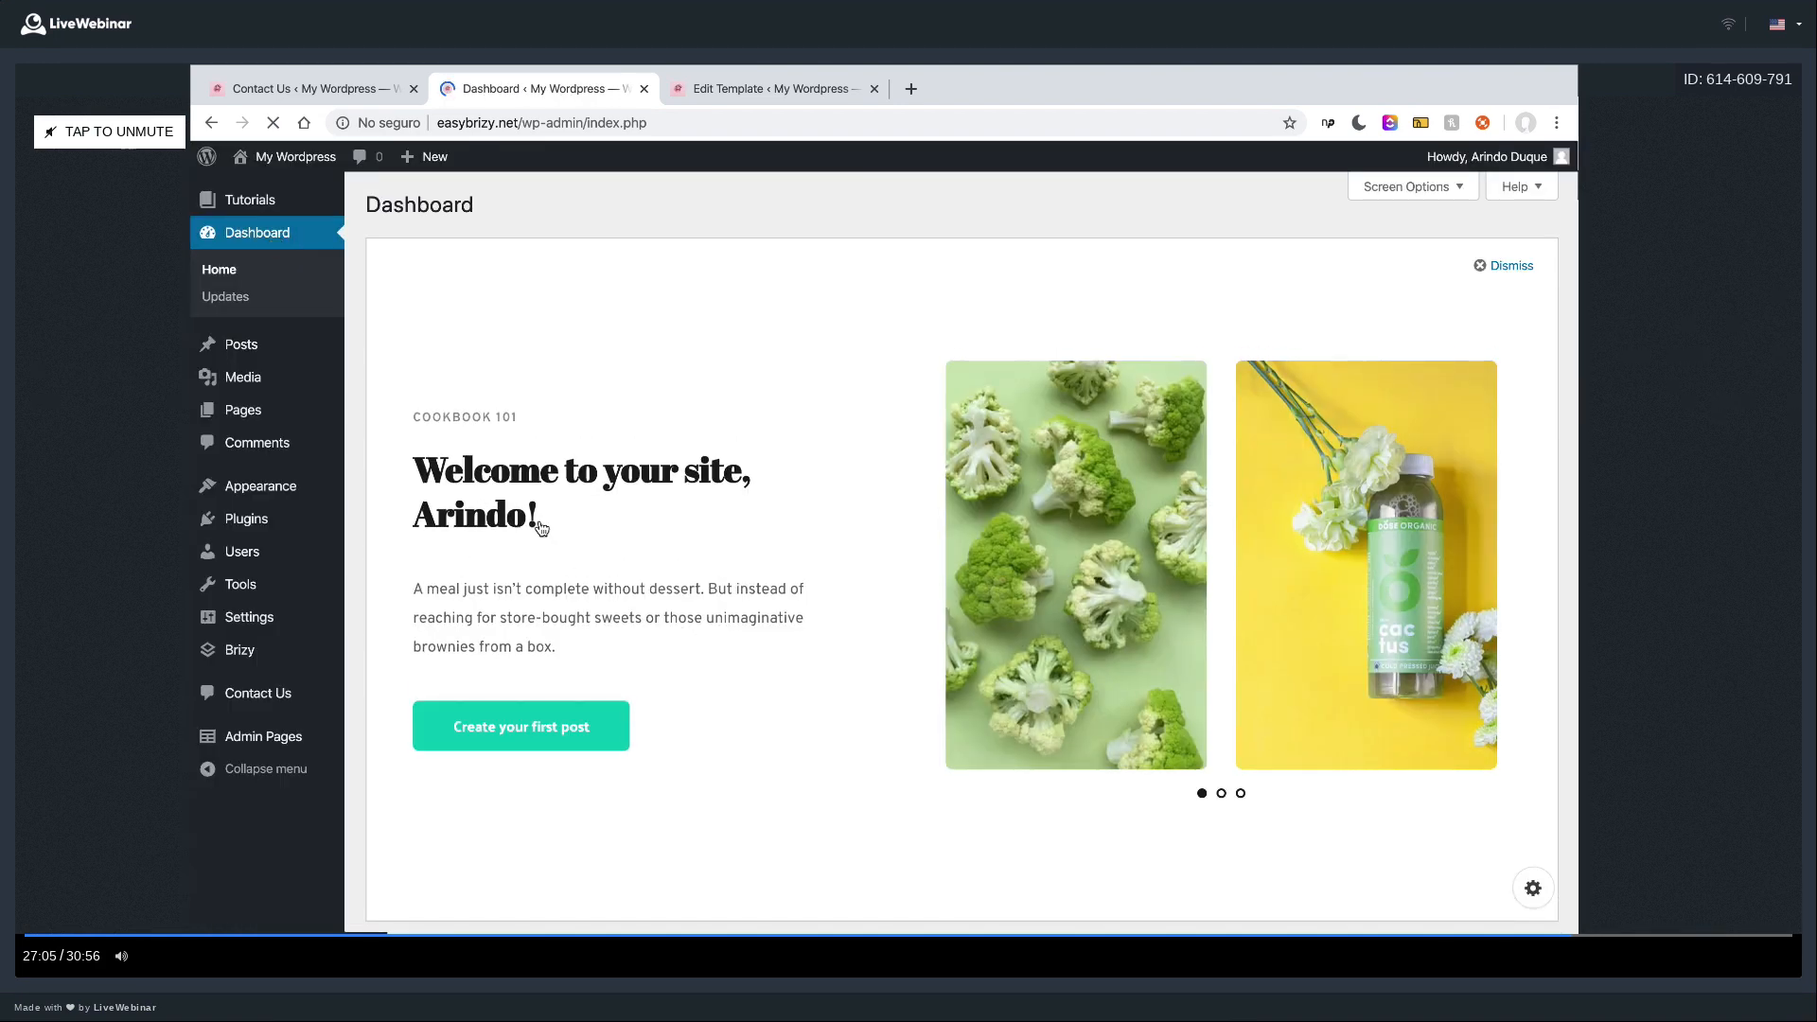
left_click(435, 518)
double_click(436, 518)
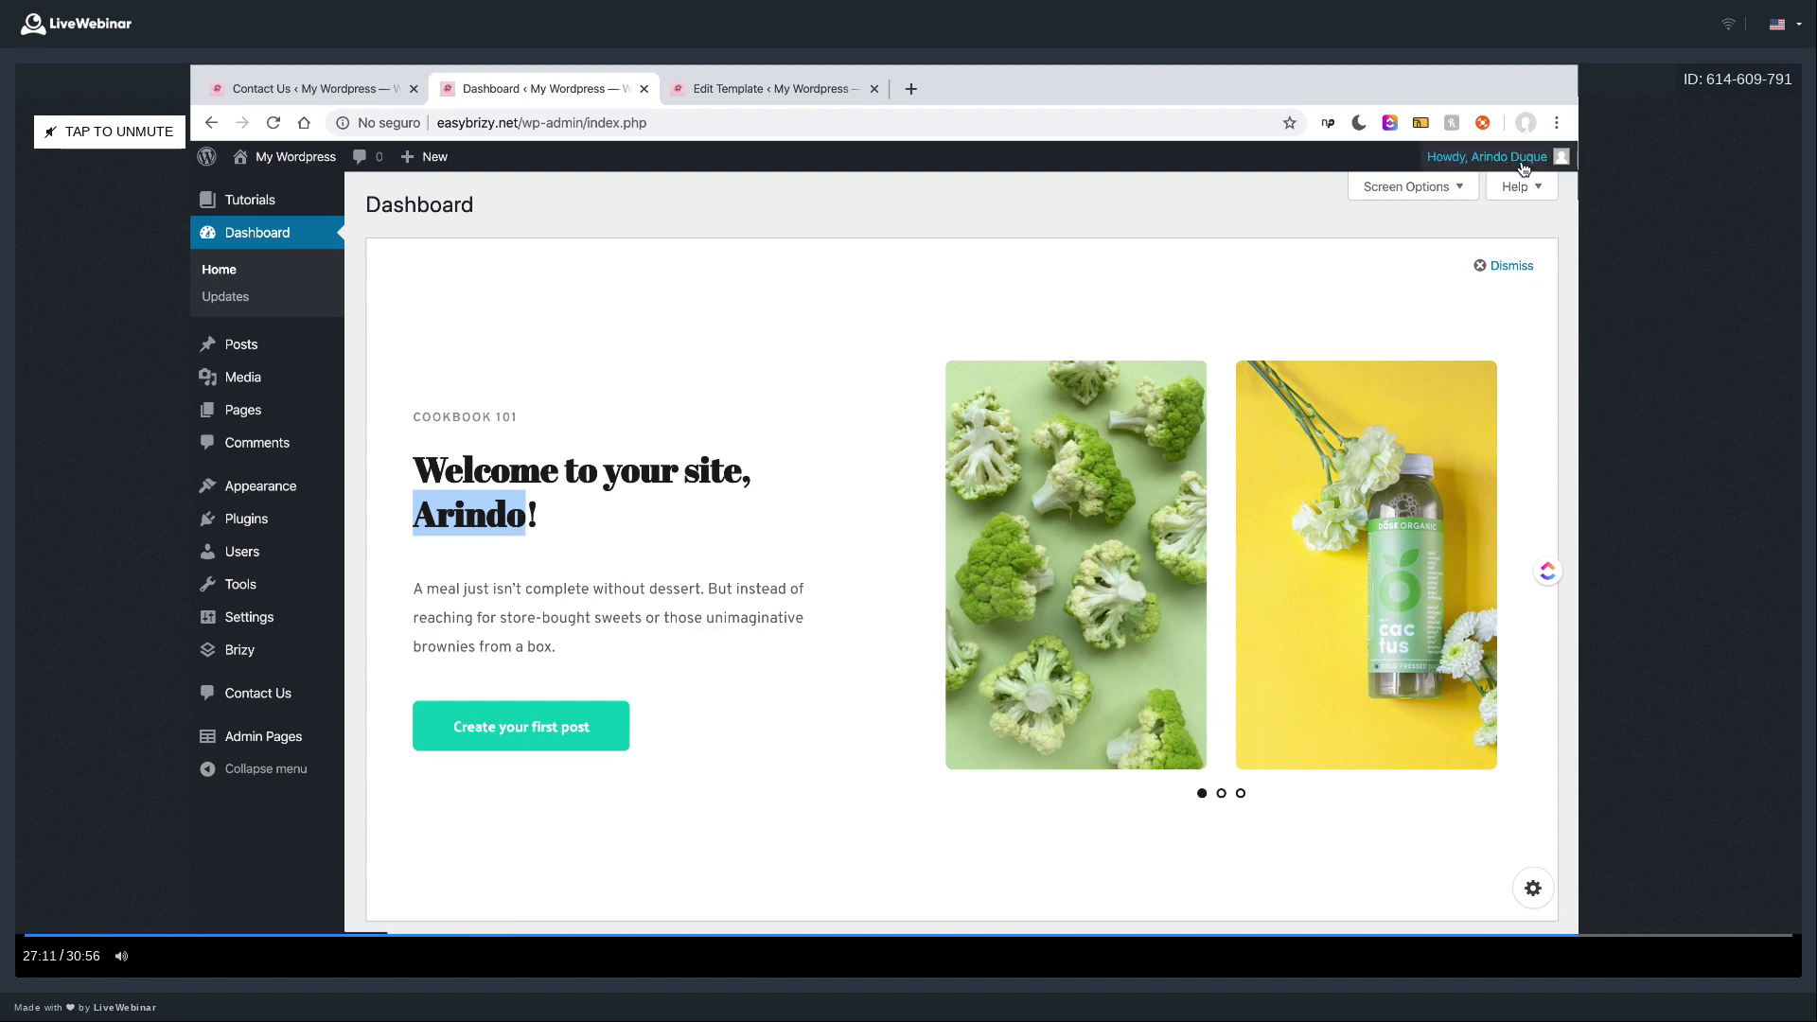
left_click(861, 459)
scroll(862, 457, "down", 2)
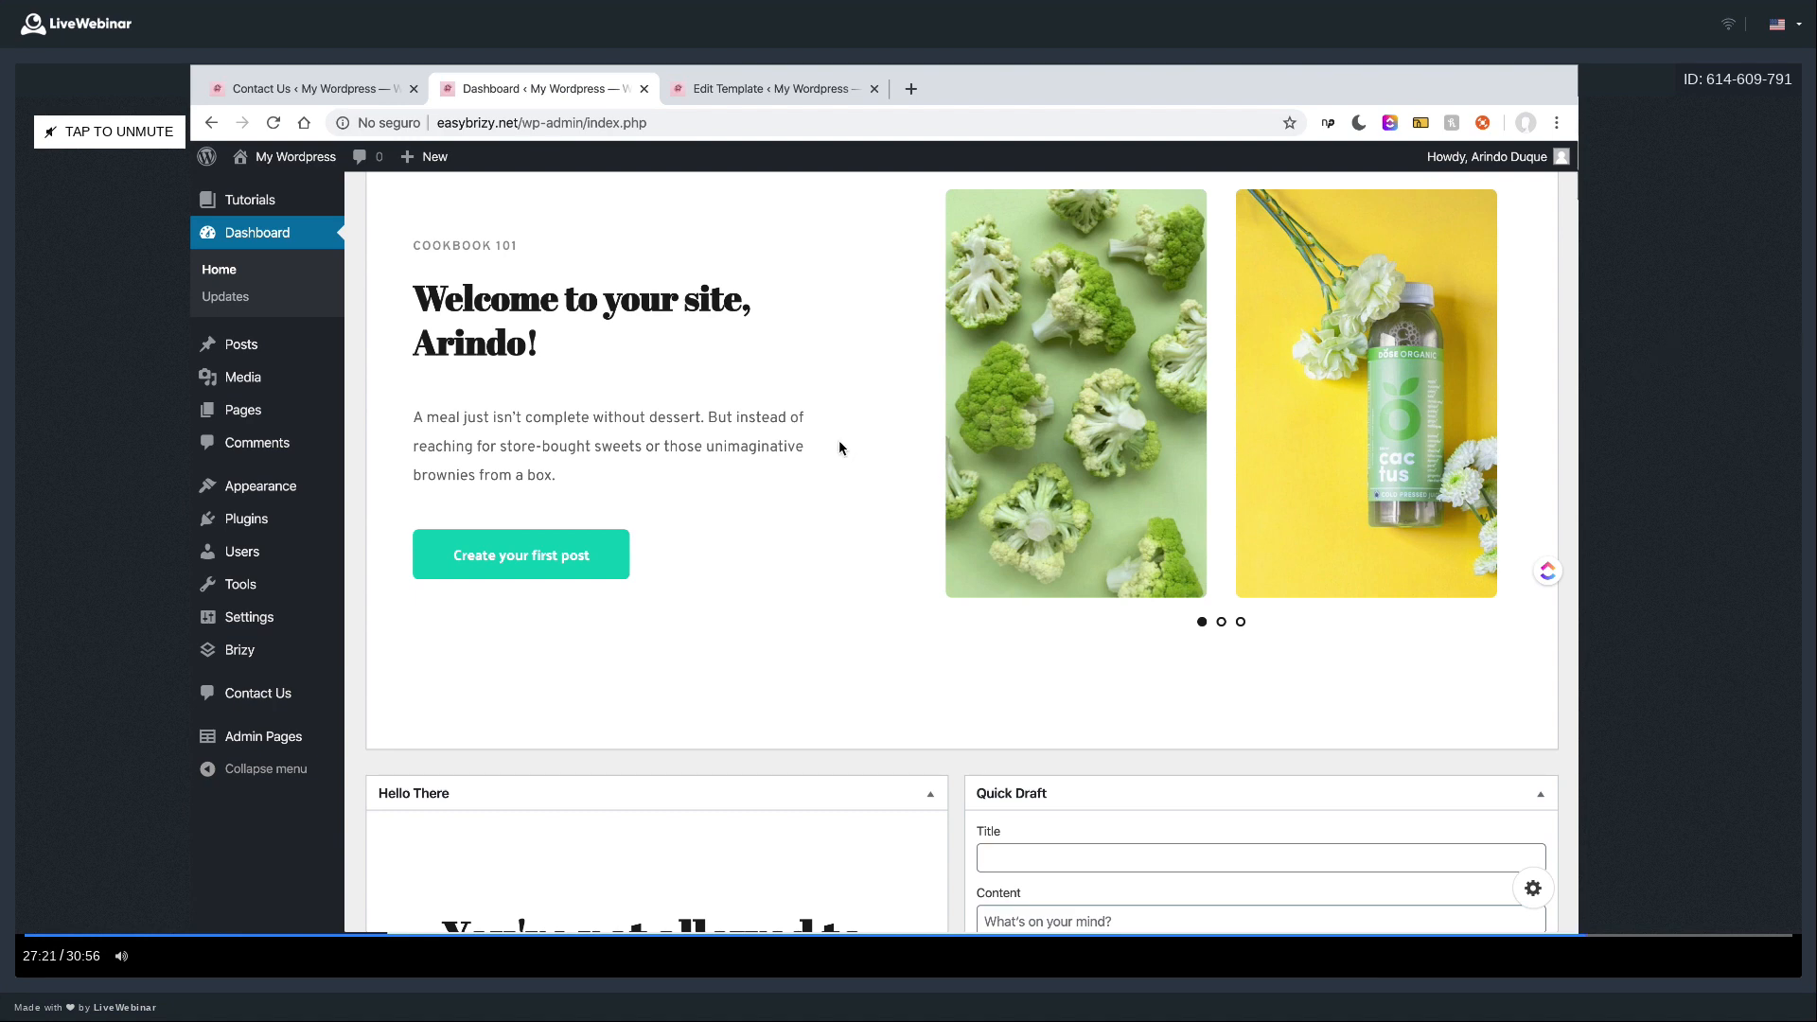
scroll(512, 375, "up", 2)
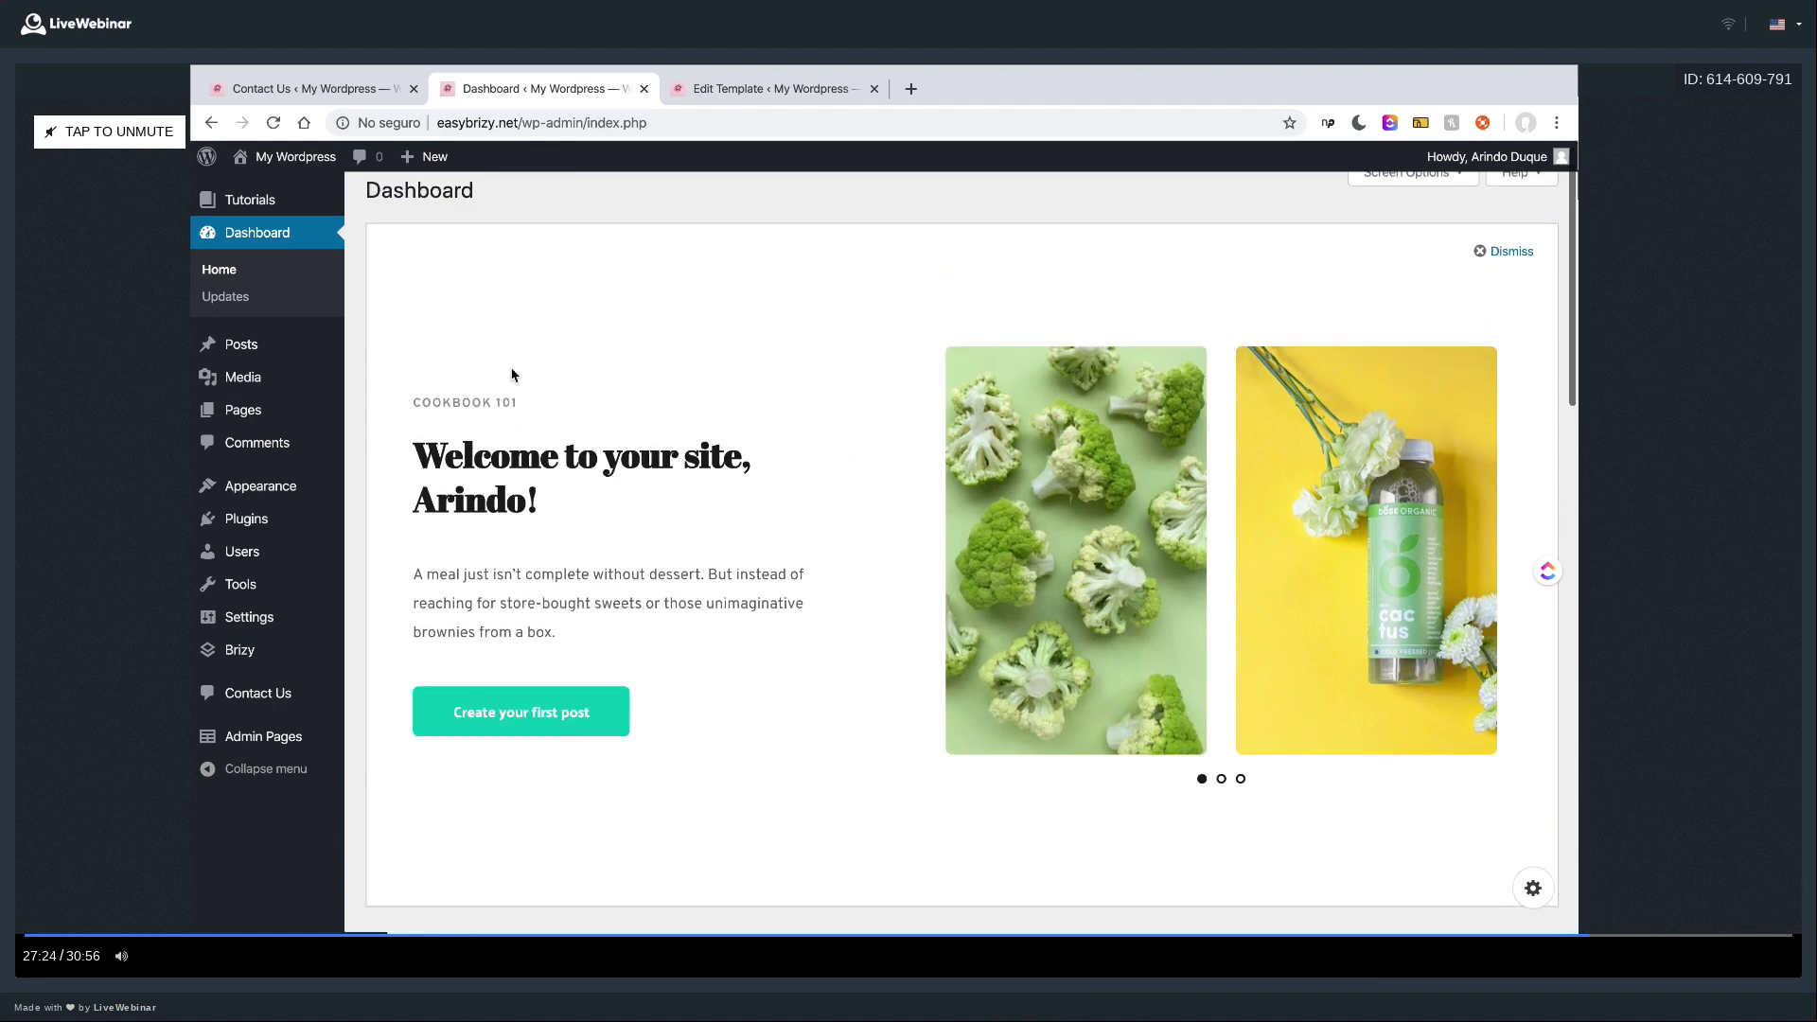
- Open the Welcome Block admin page from the Admin Pages list and load its Brizy template for editing
left_click(296, 741)
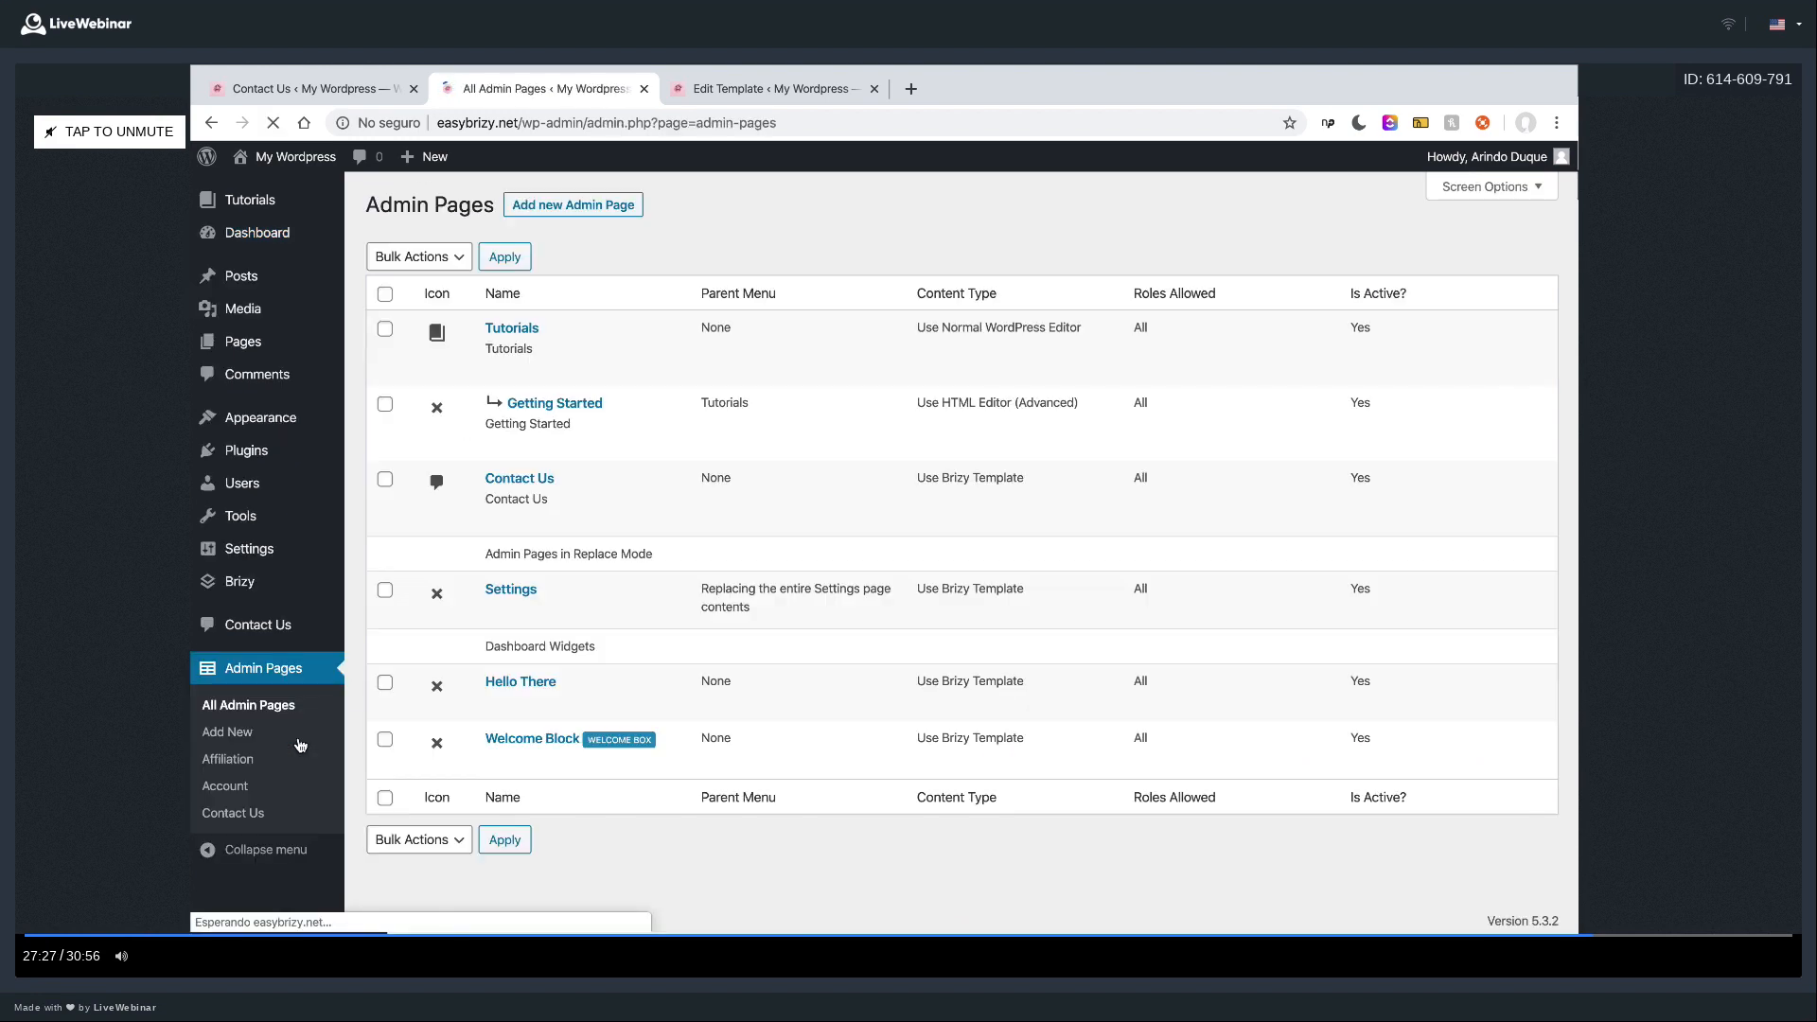
left_click(496, 763)
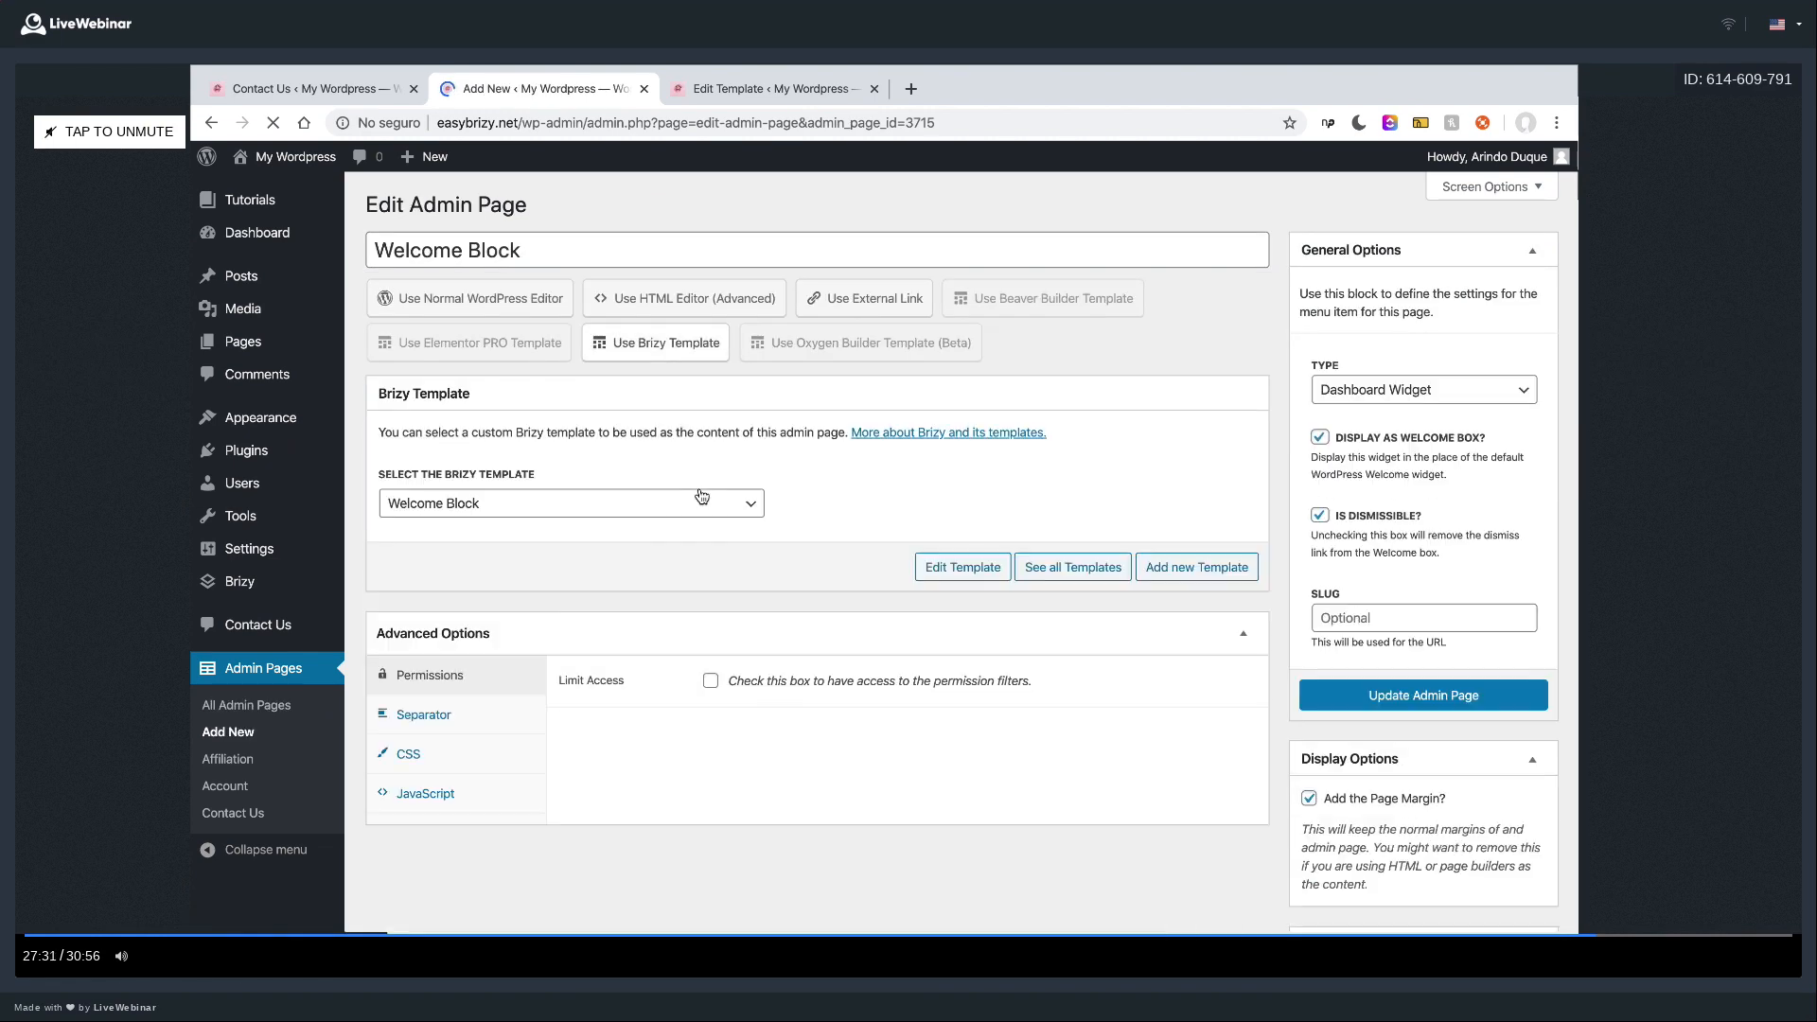
left_click(983, 571)
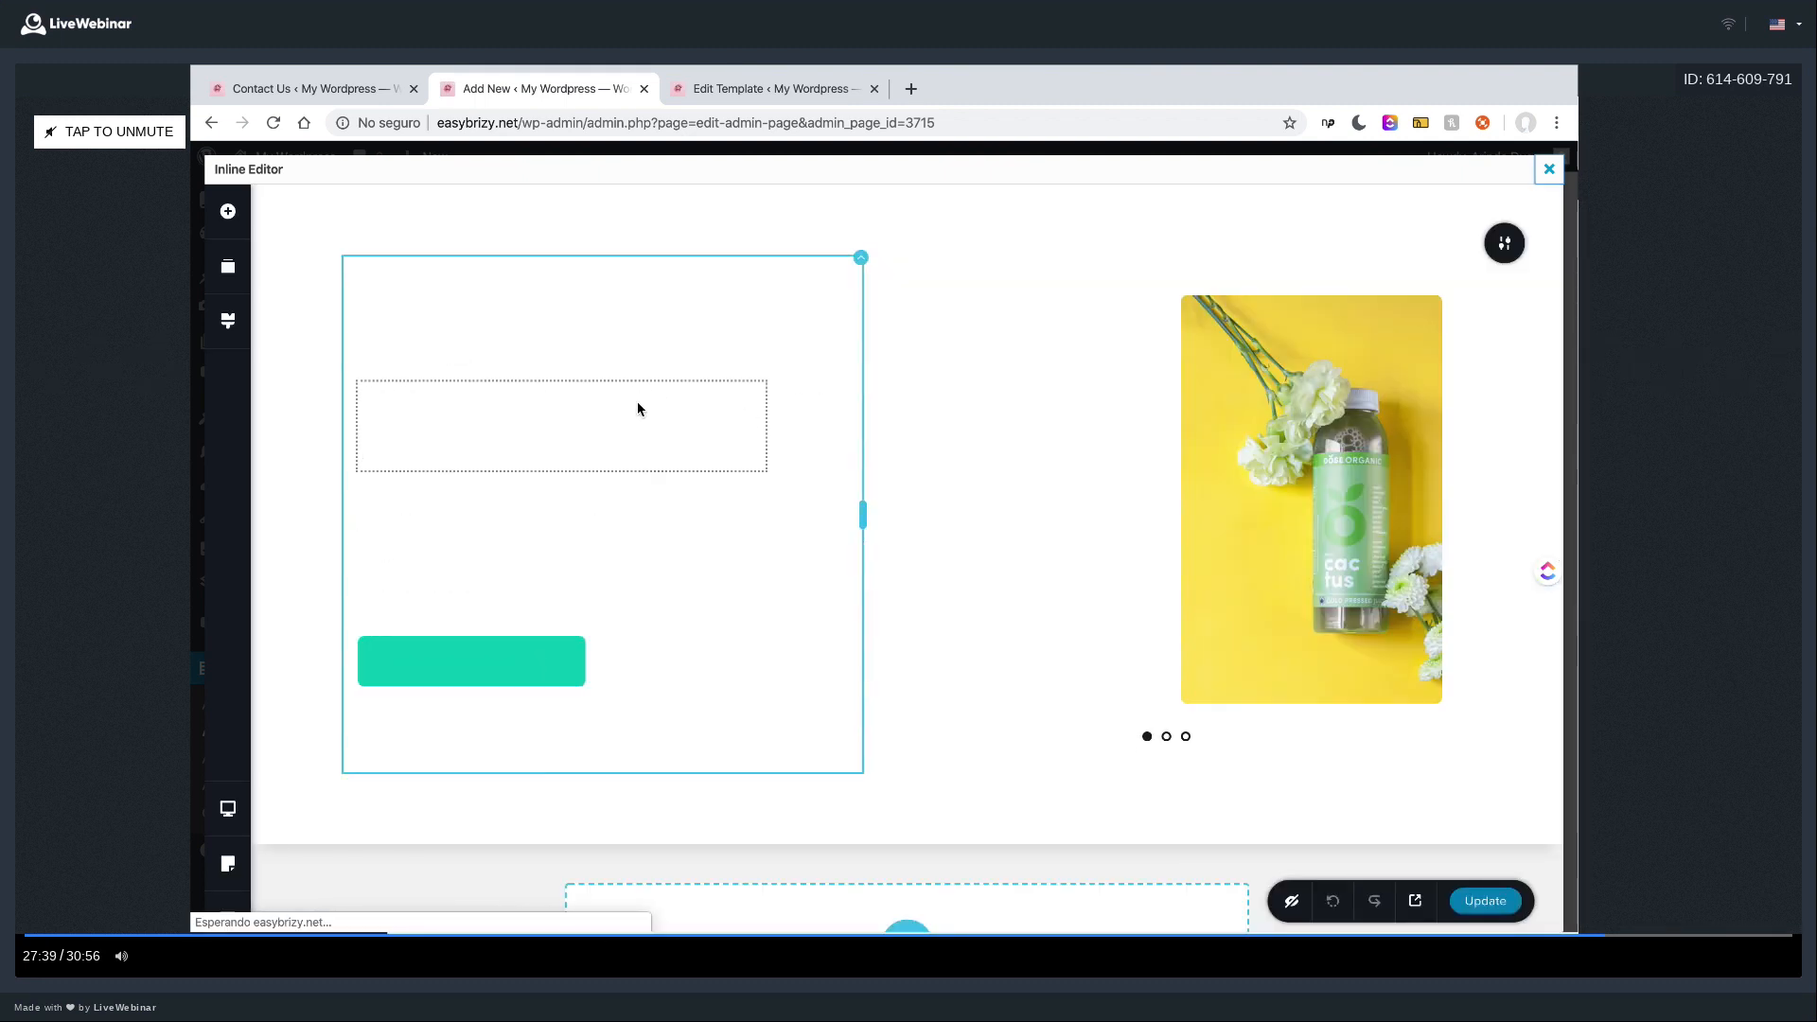
- Replace "your site" in the welcome heading with the placeholder {{site:blogname}}, update the template and close the inline editor
double_click(638, 405)
left_click_drag(649, 407, 681, 405)
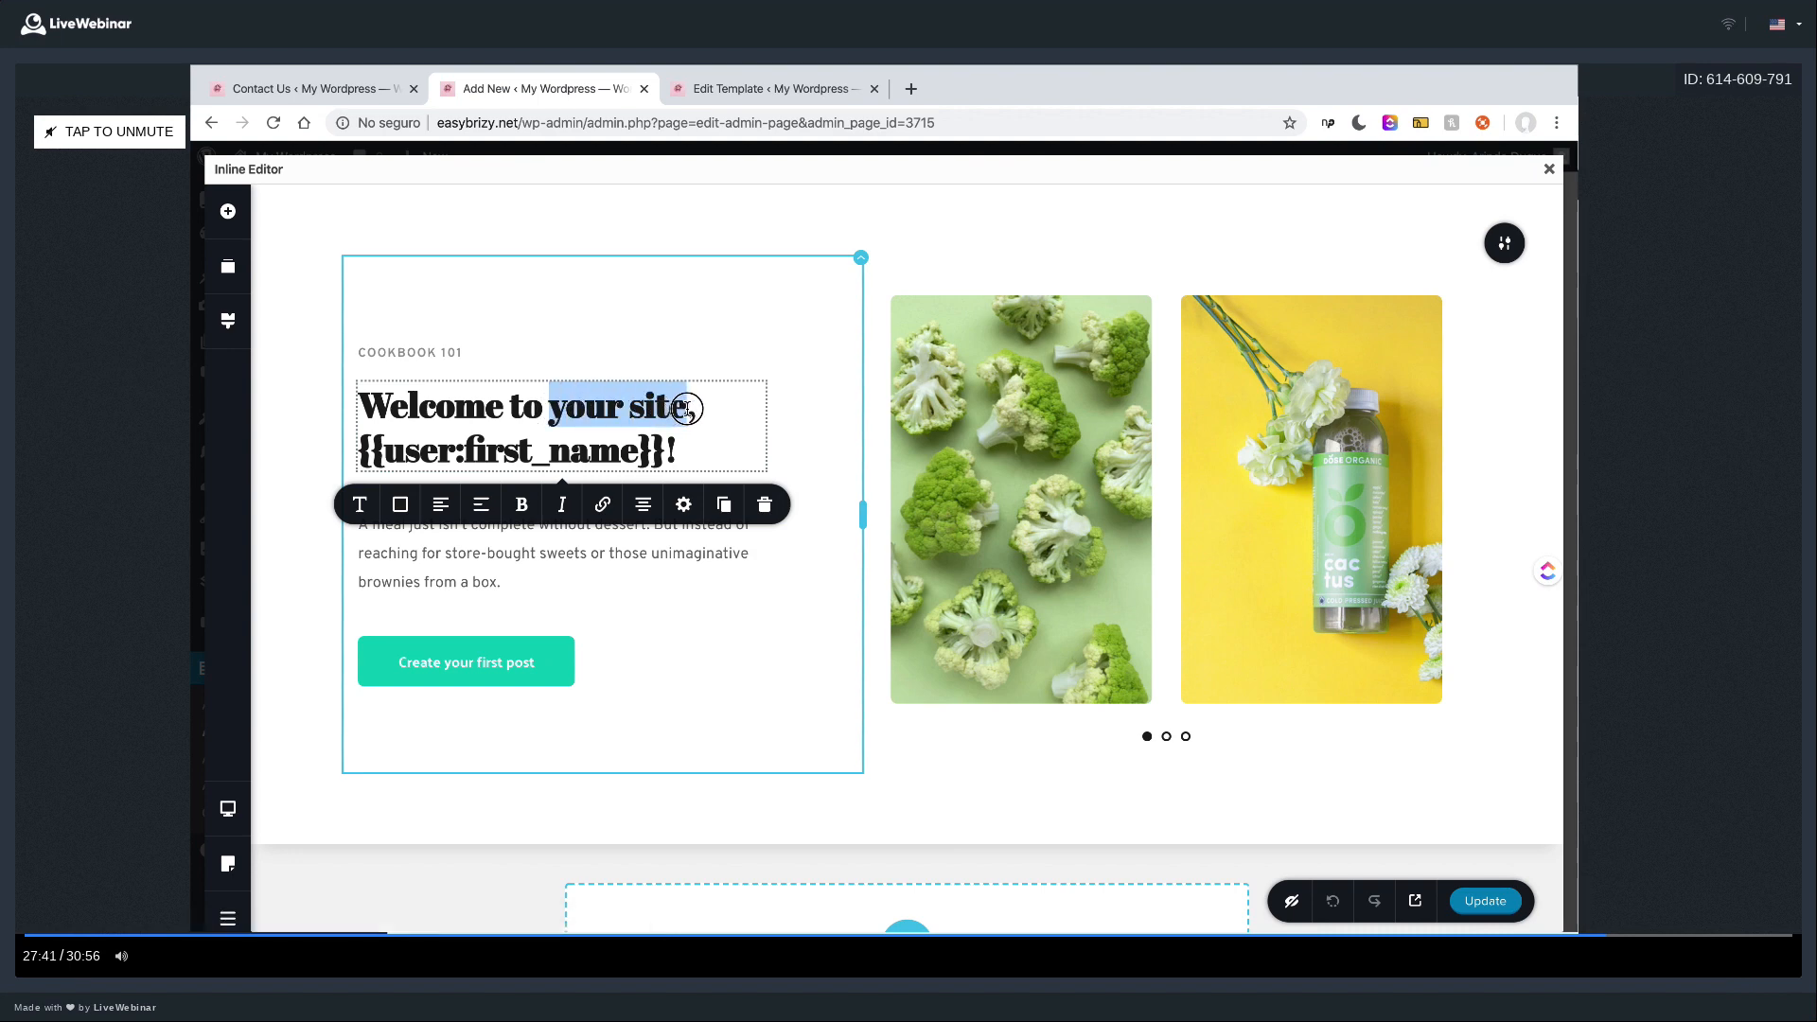
key("BackSpace")
type("{{si}}")
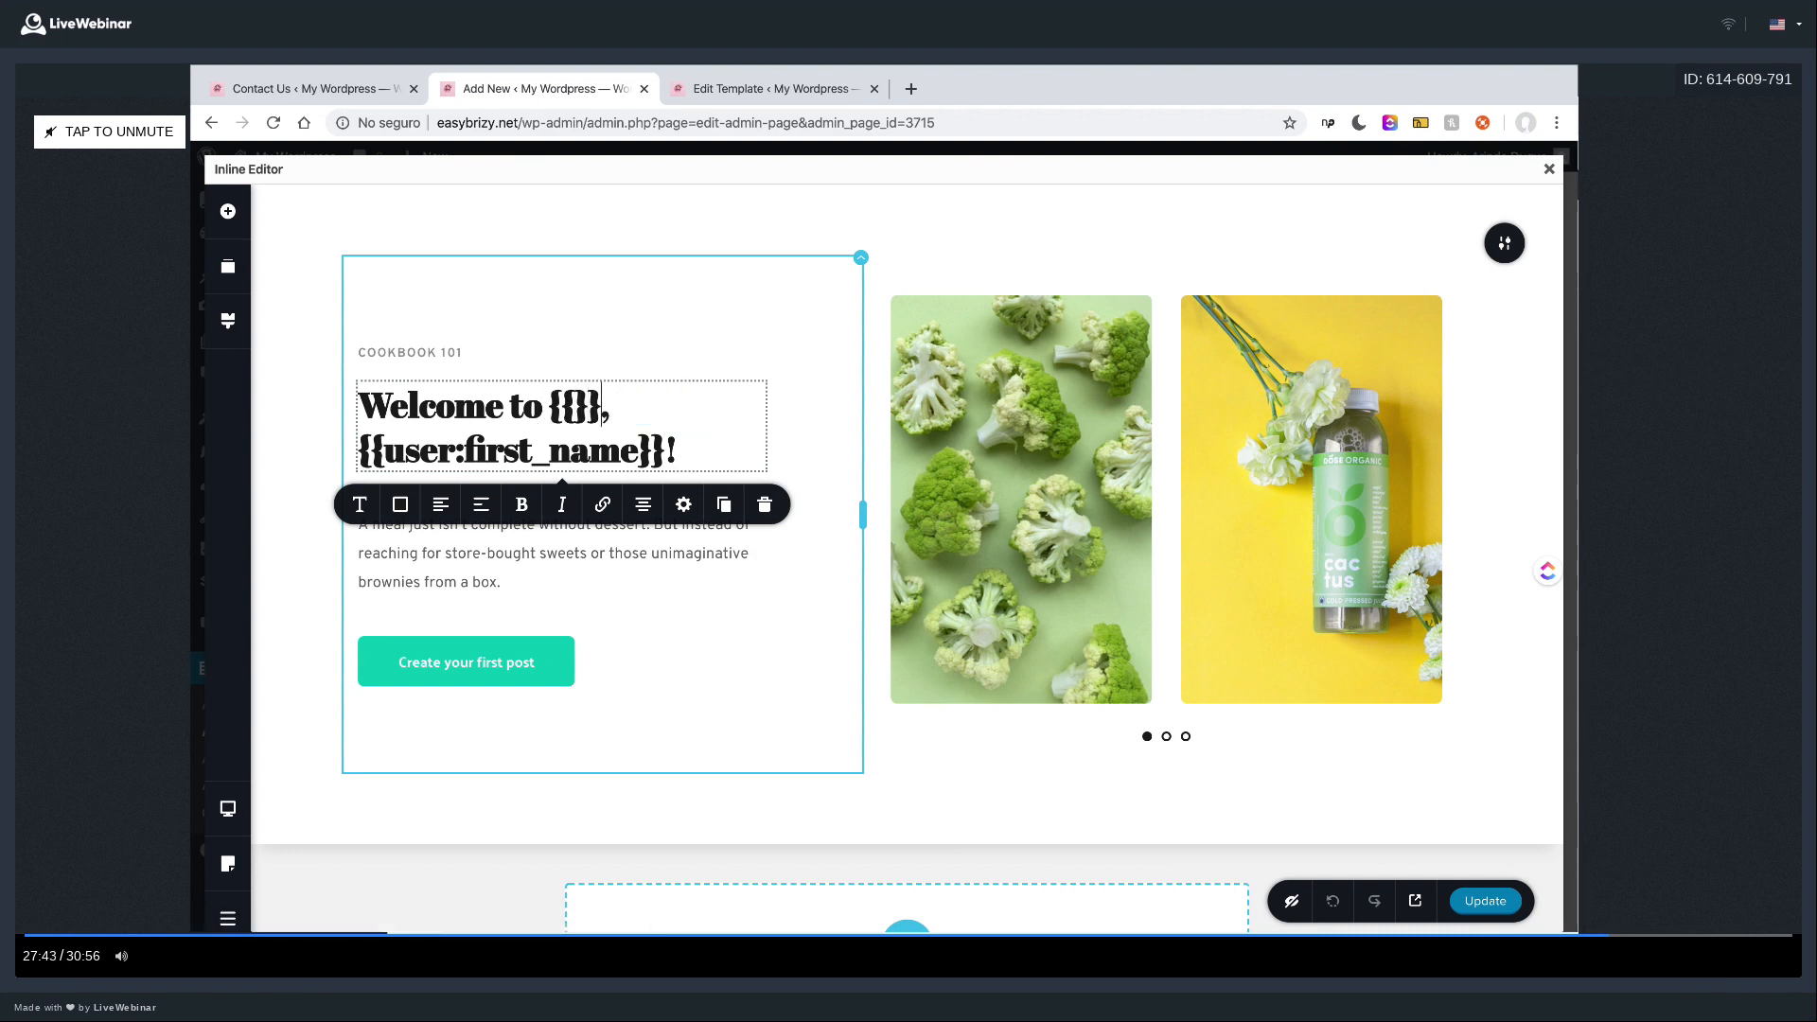
key("Left")
key("Left")
type("site:")
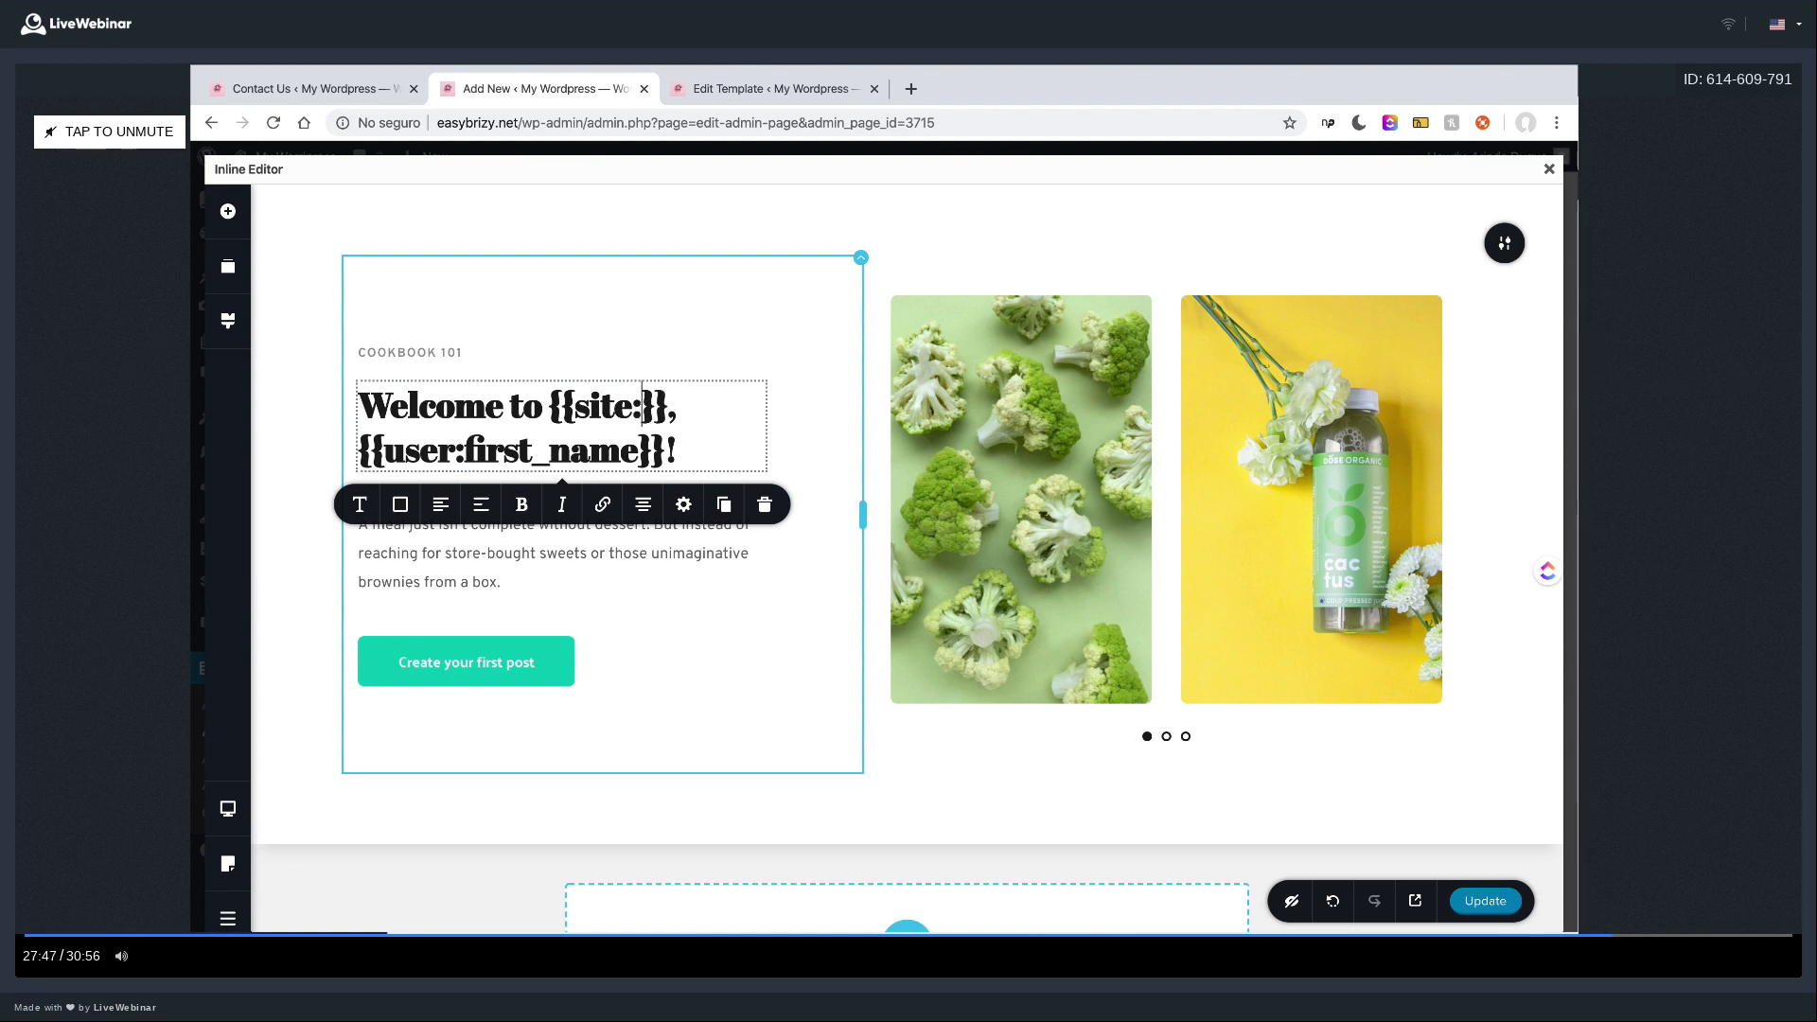
type("blogname")
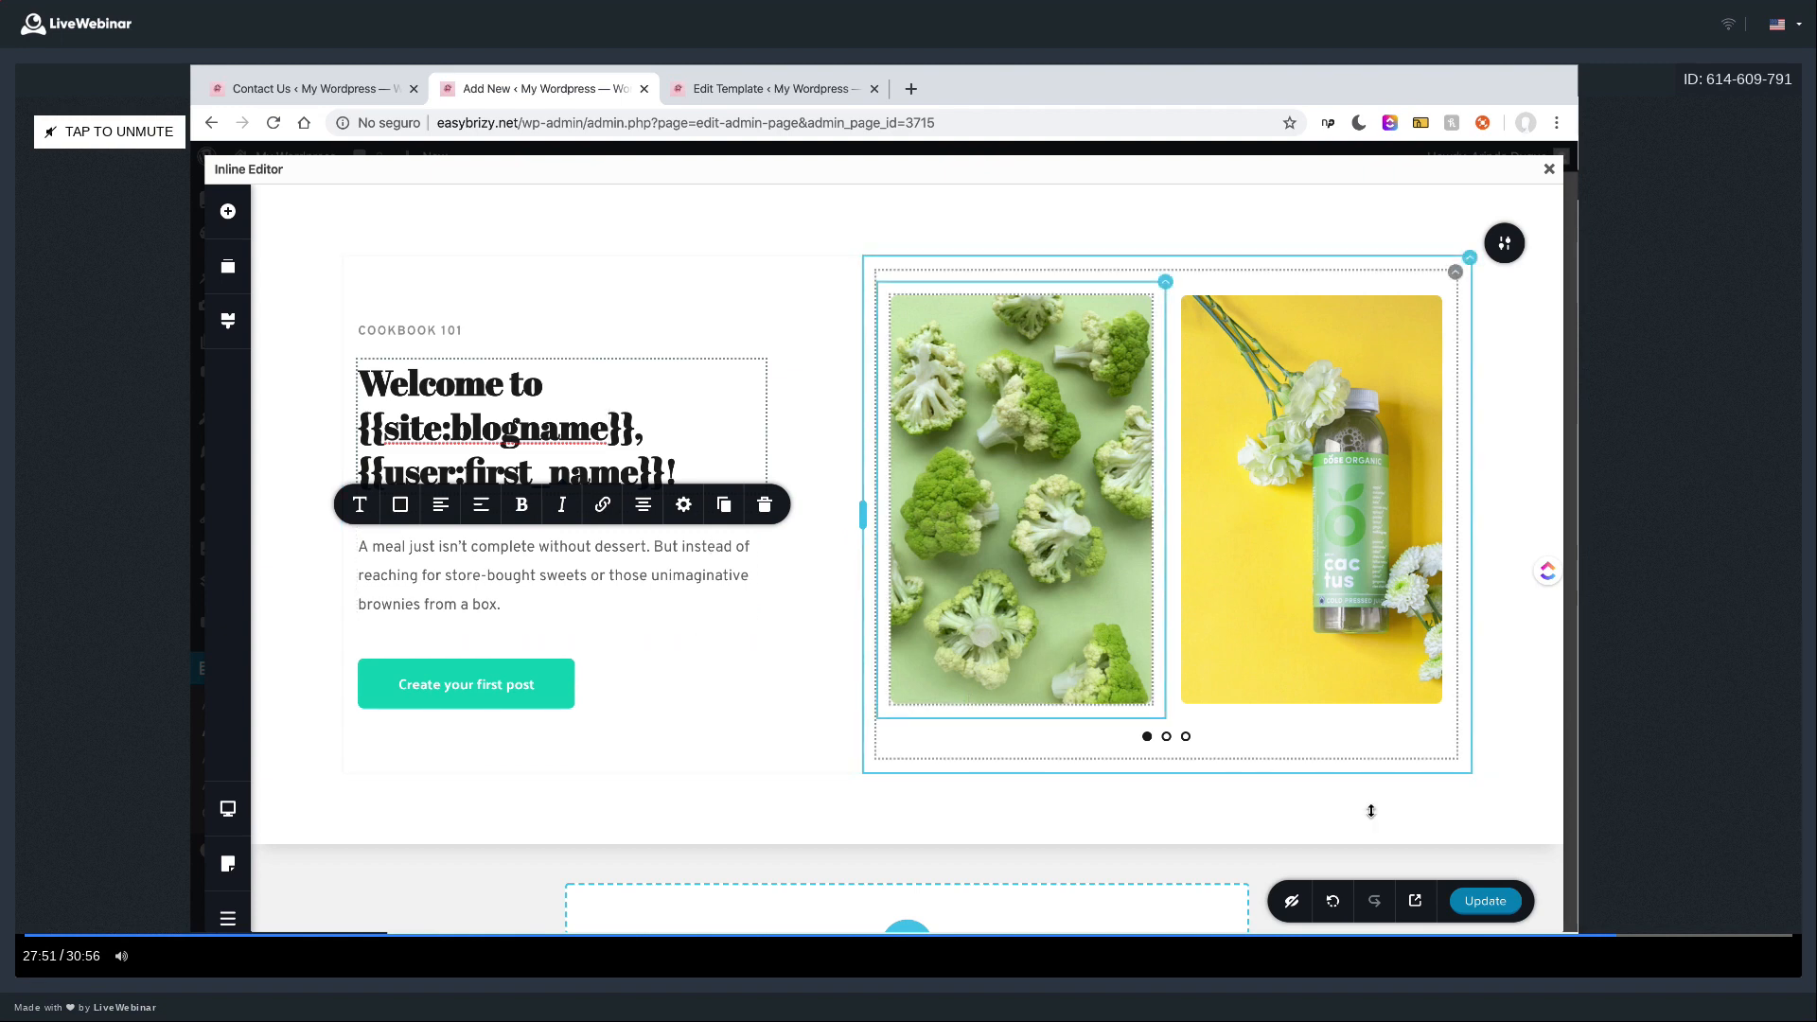
left_click(1485, 903)
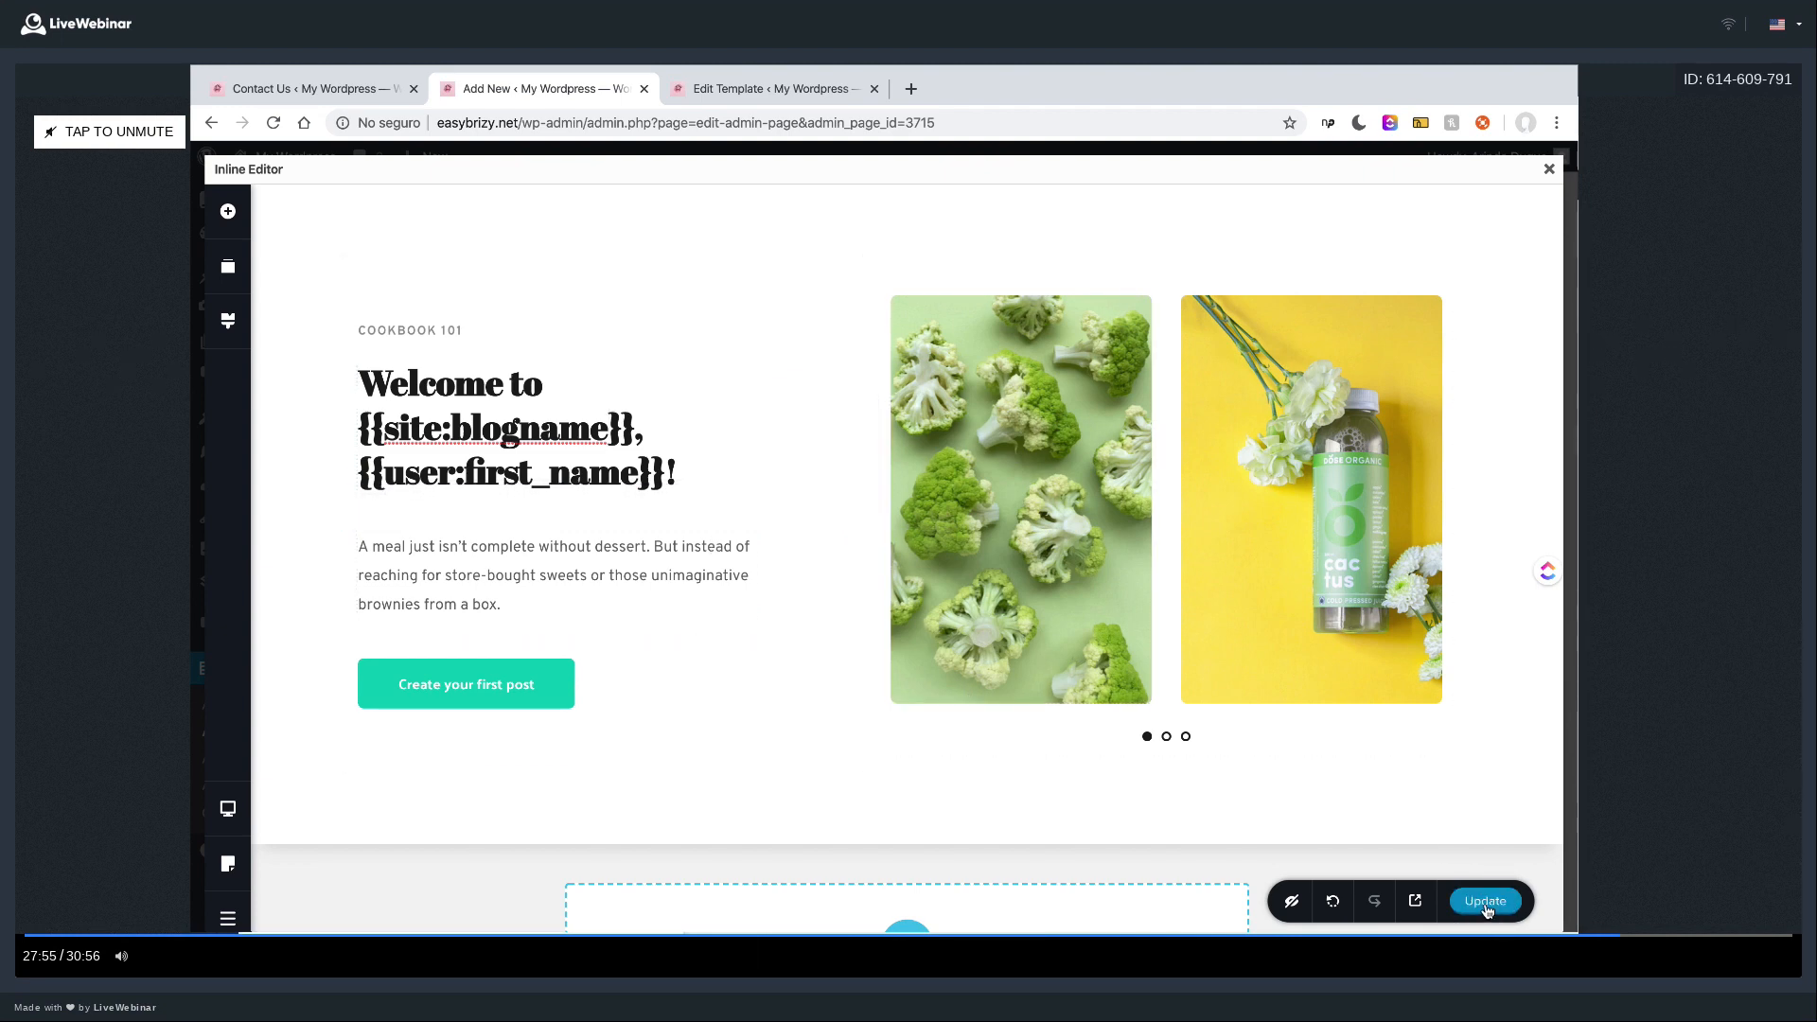
left_click(1549, 168)
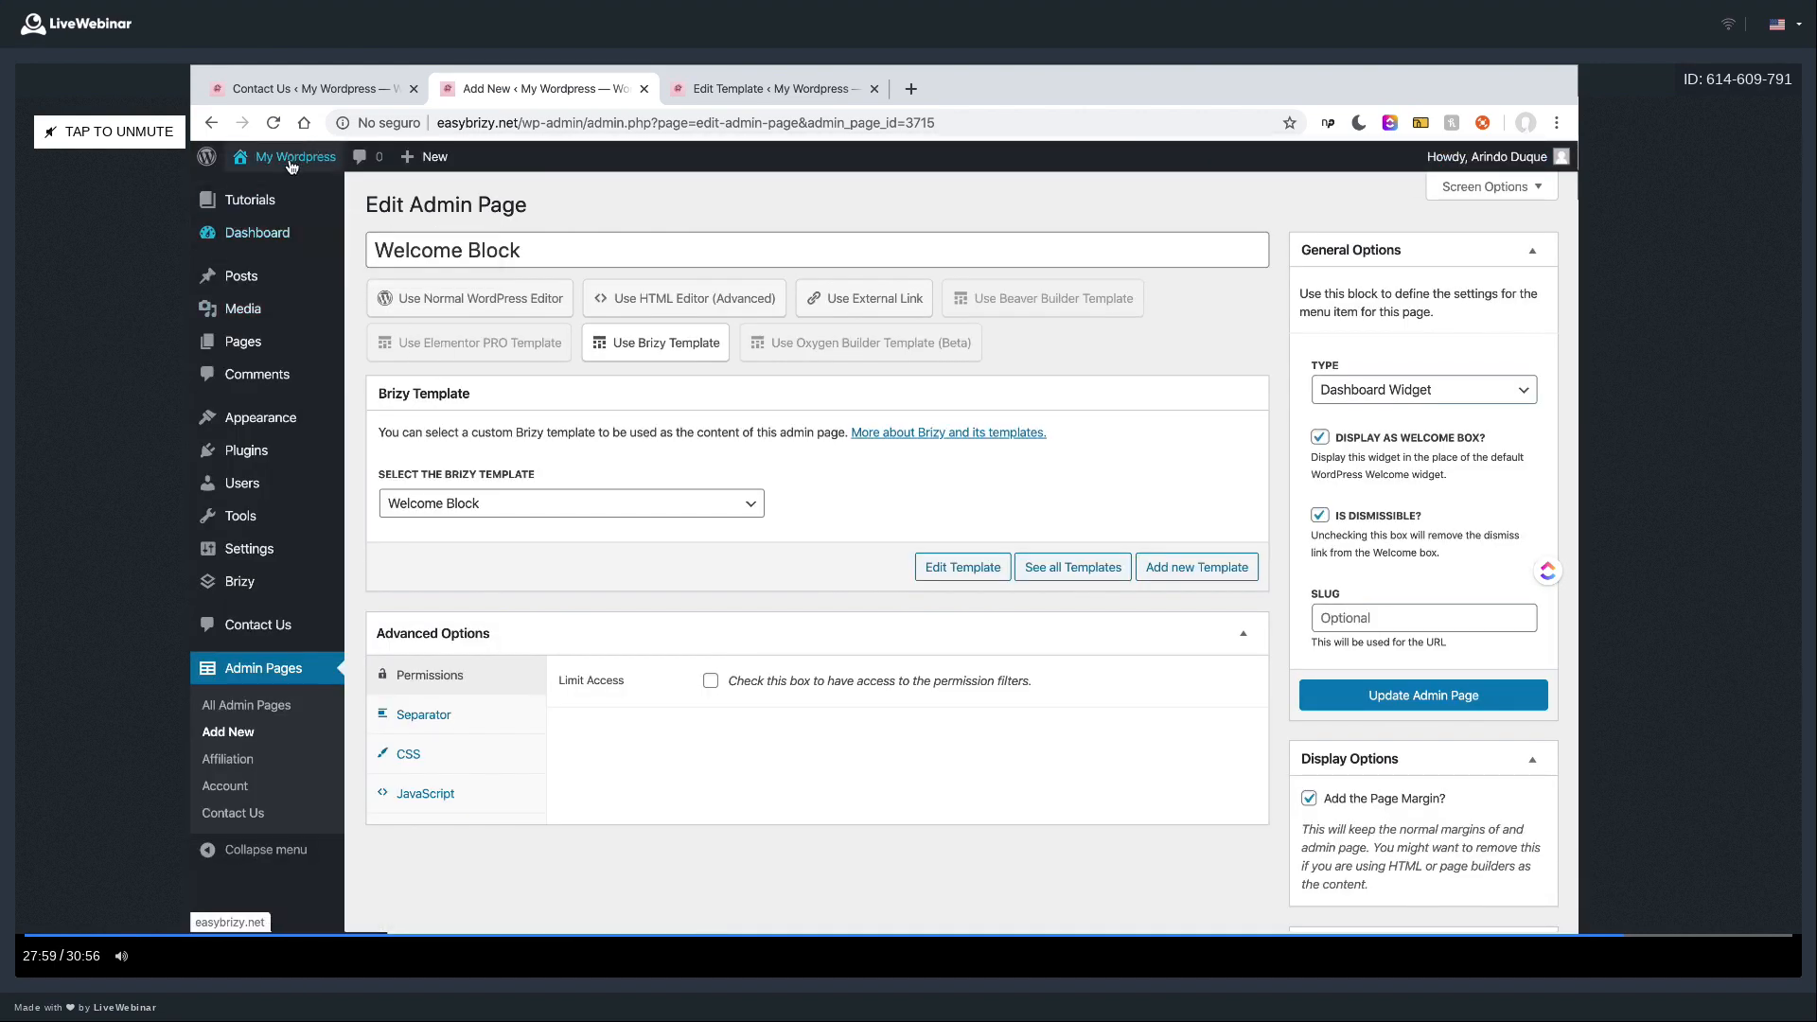
- Open the Dashboard home and review the updated welcome heading and the widgets below it
left_click(289, 239)
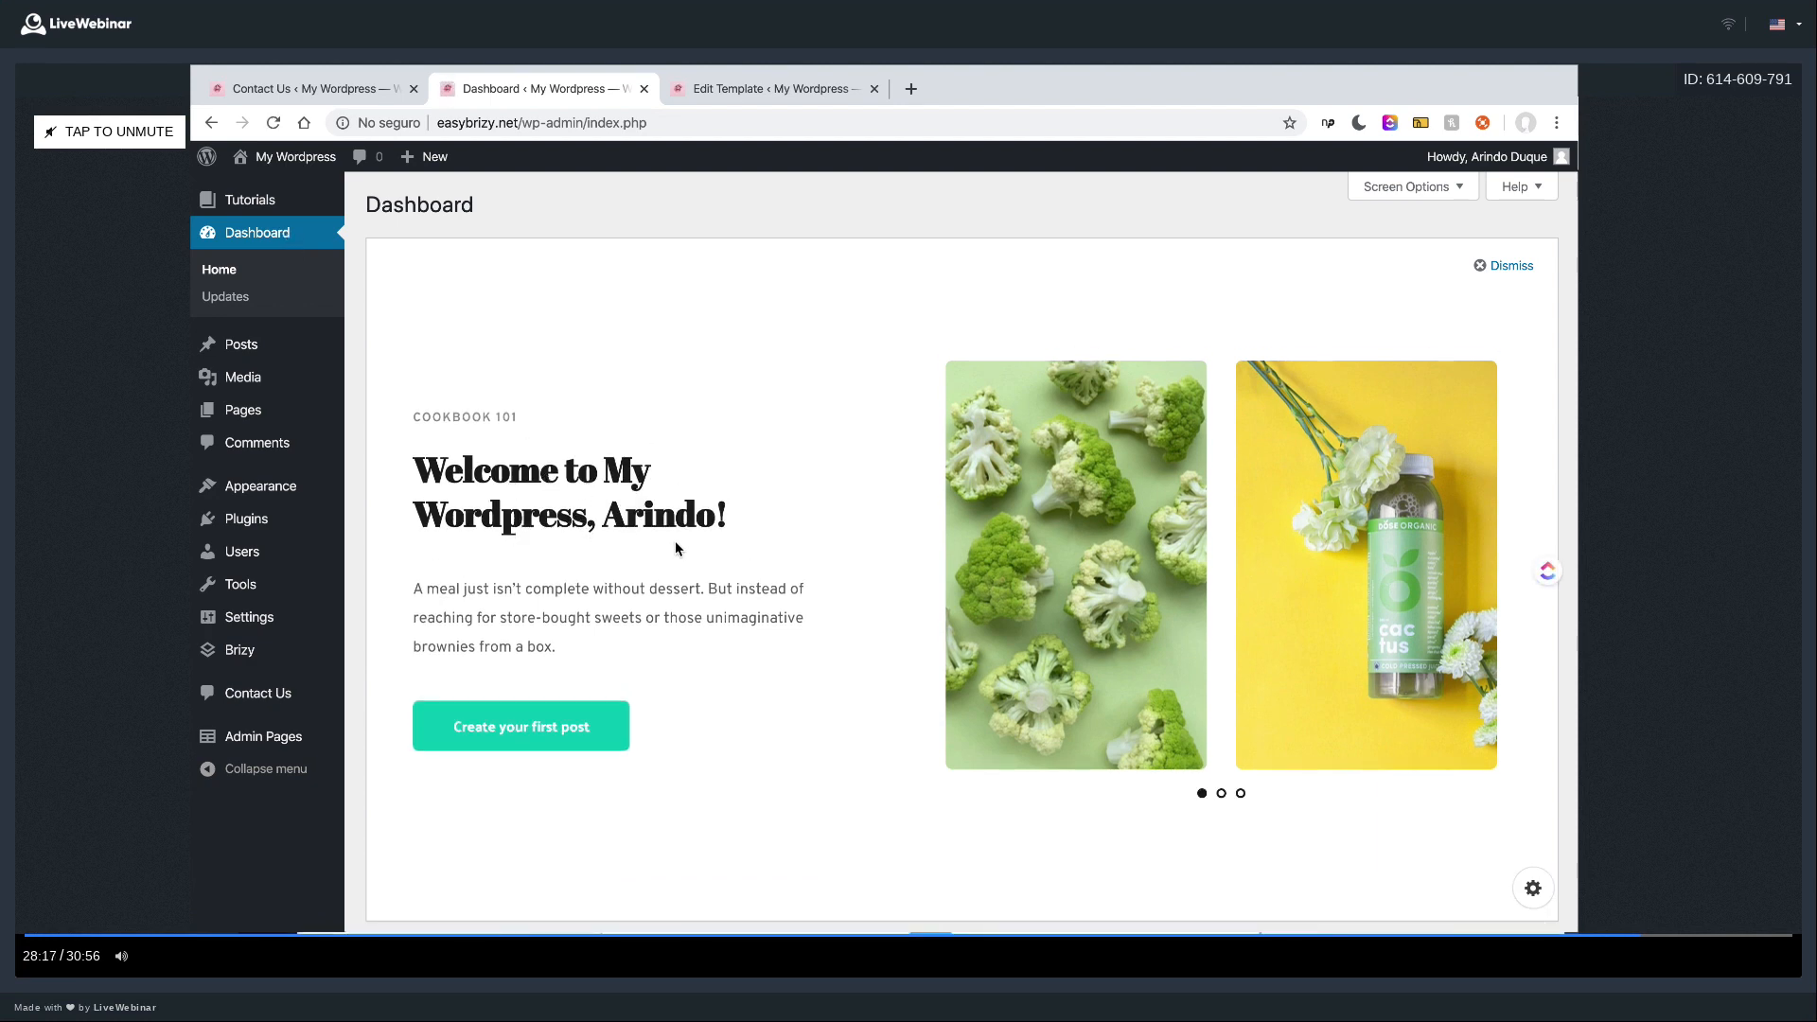
scroll(673, 543, "down", 6)
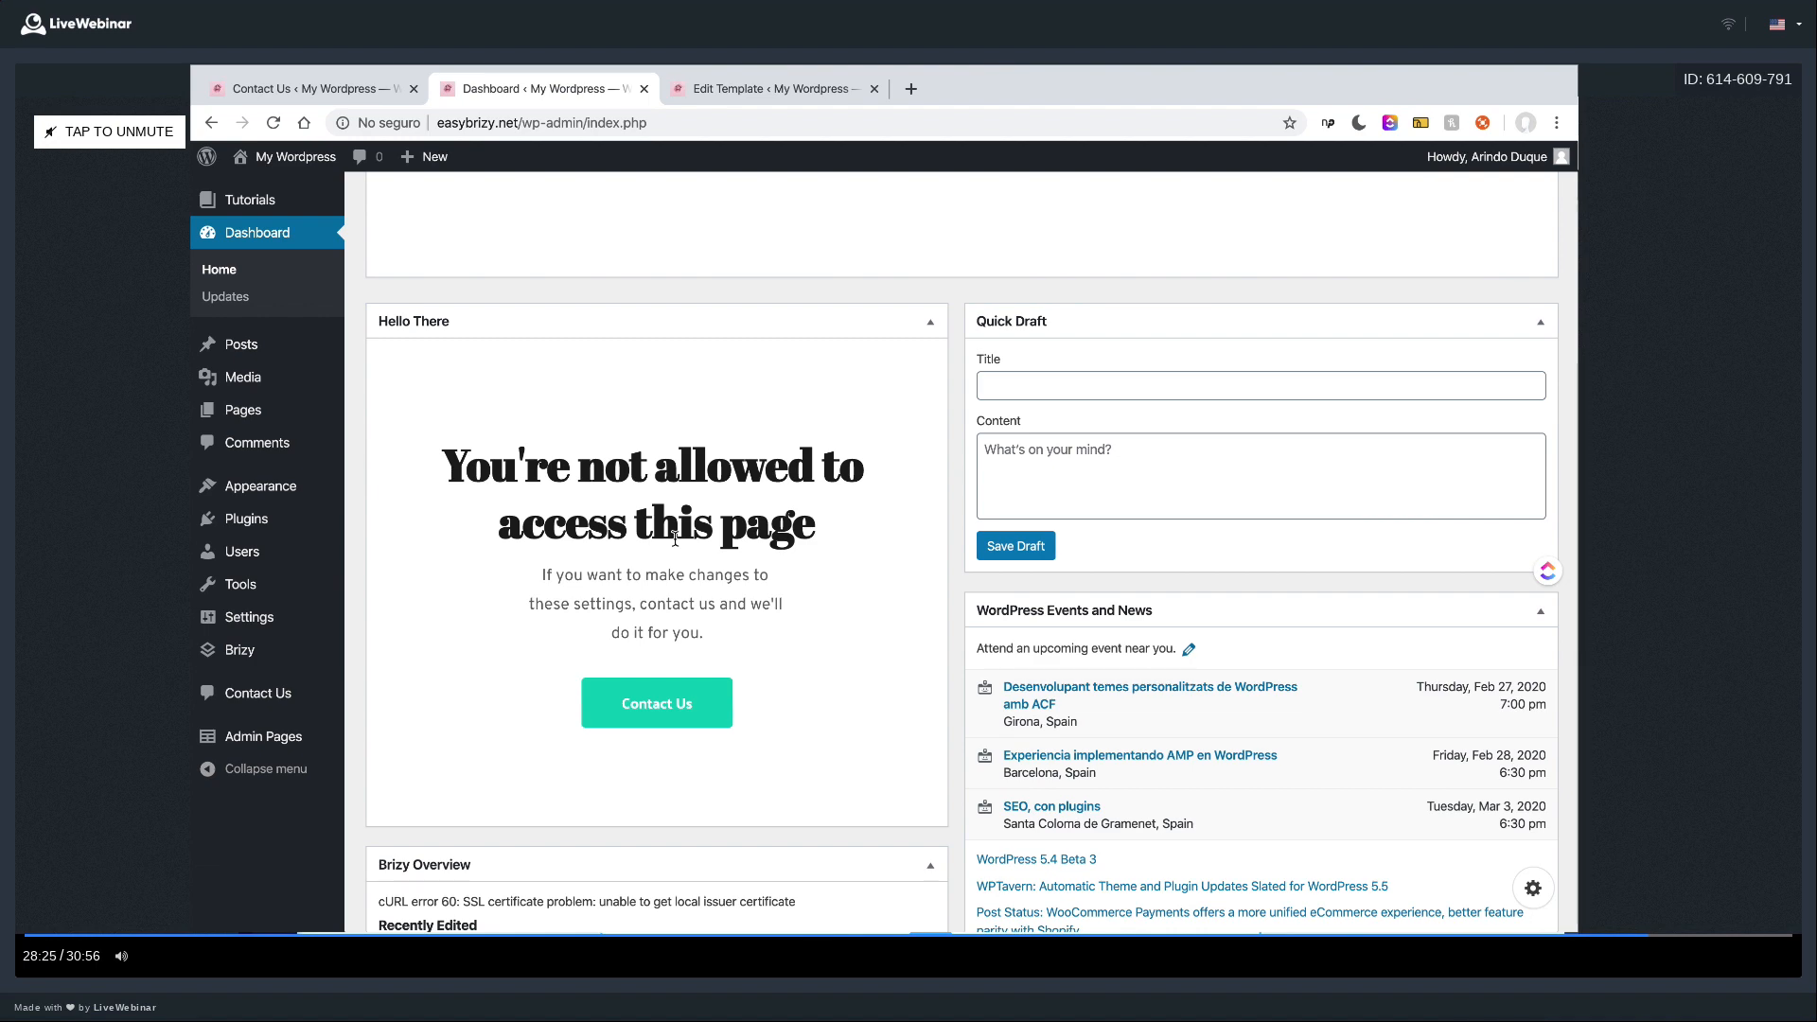
scroll(674, 539, "up", 6)
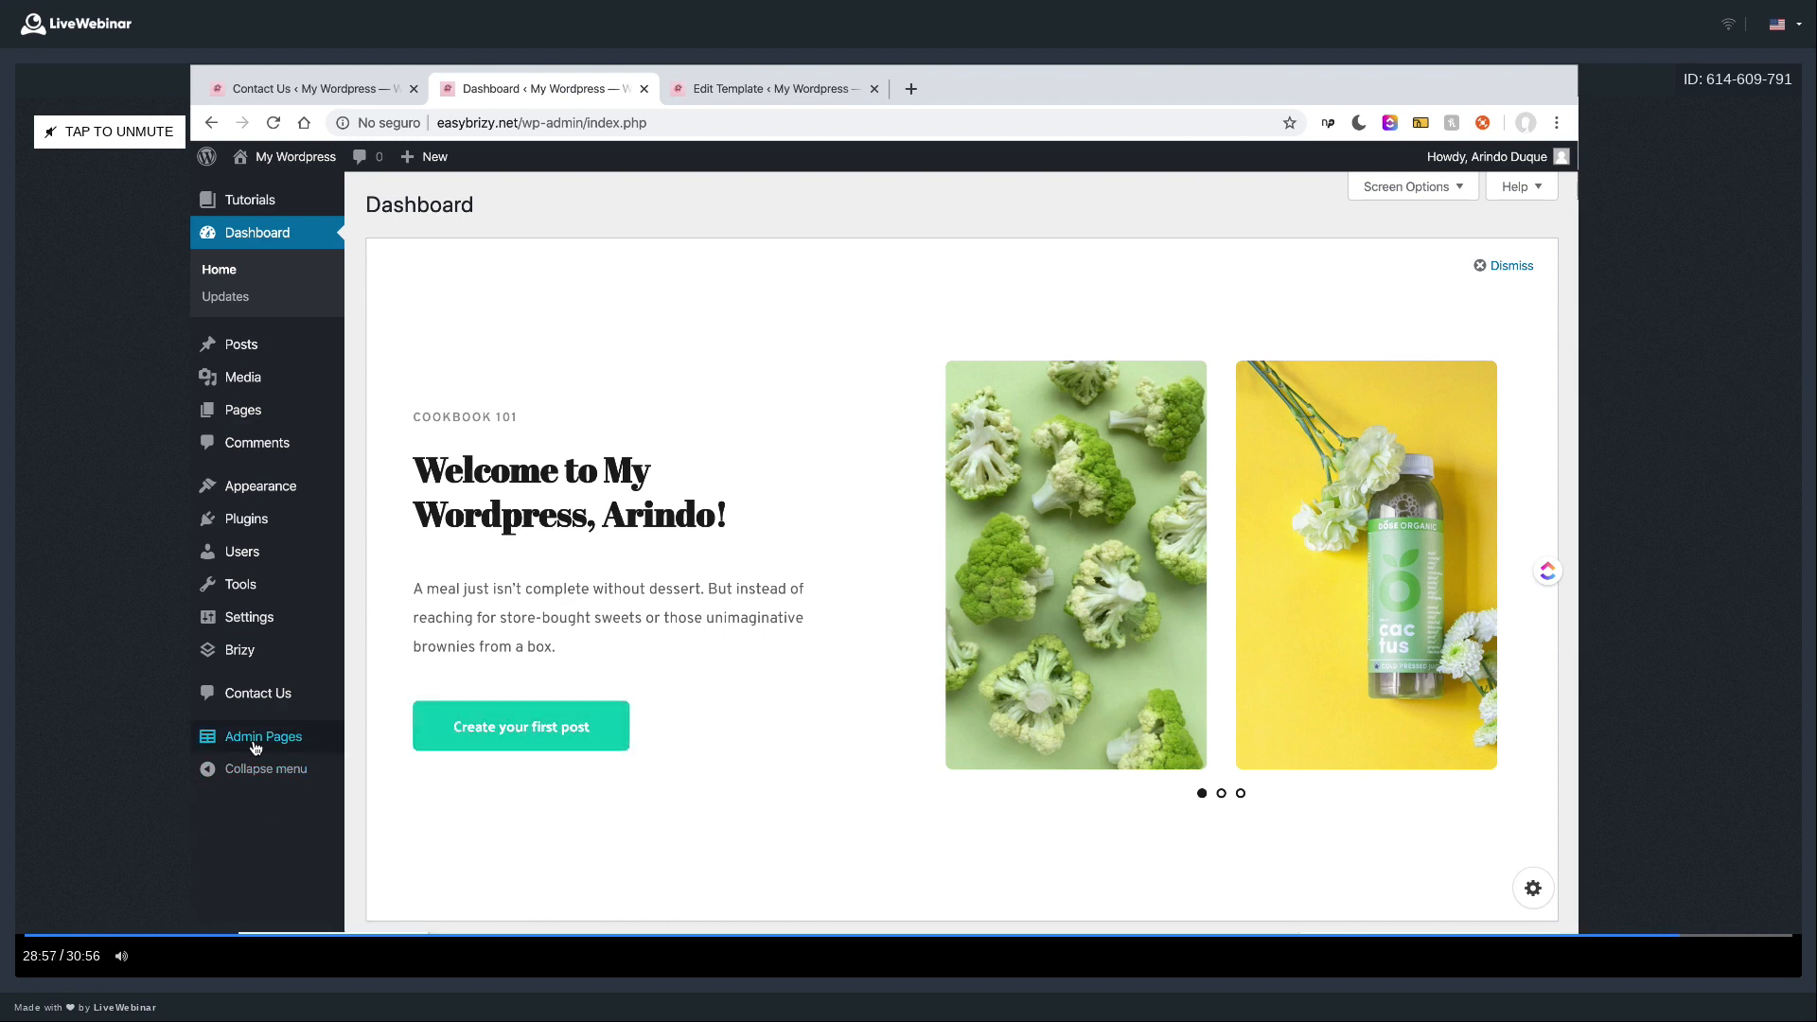
- Open the list of all admin pages and review its entries
mouse_move(282, 746)
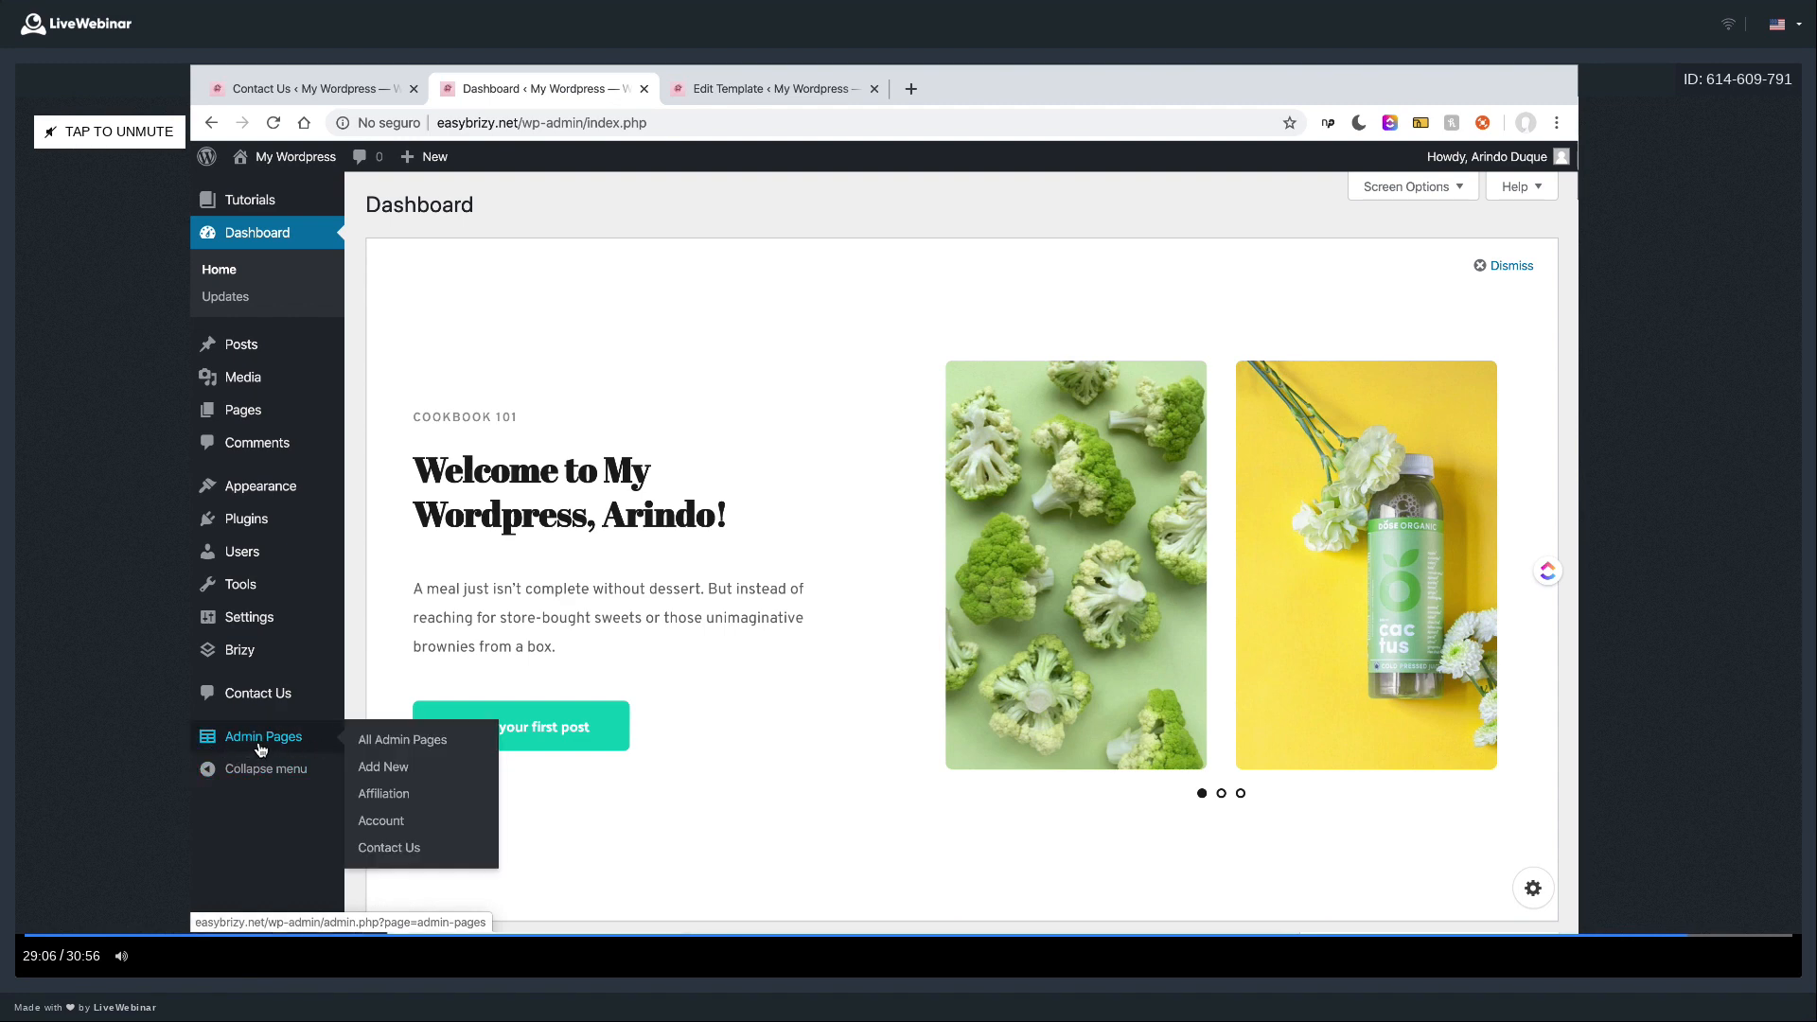
left_click(260, 746)
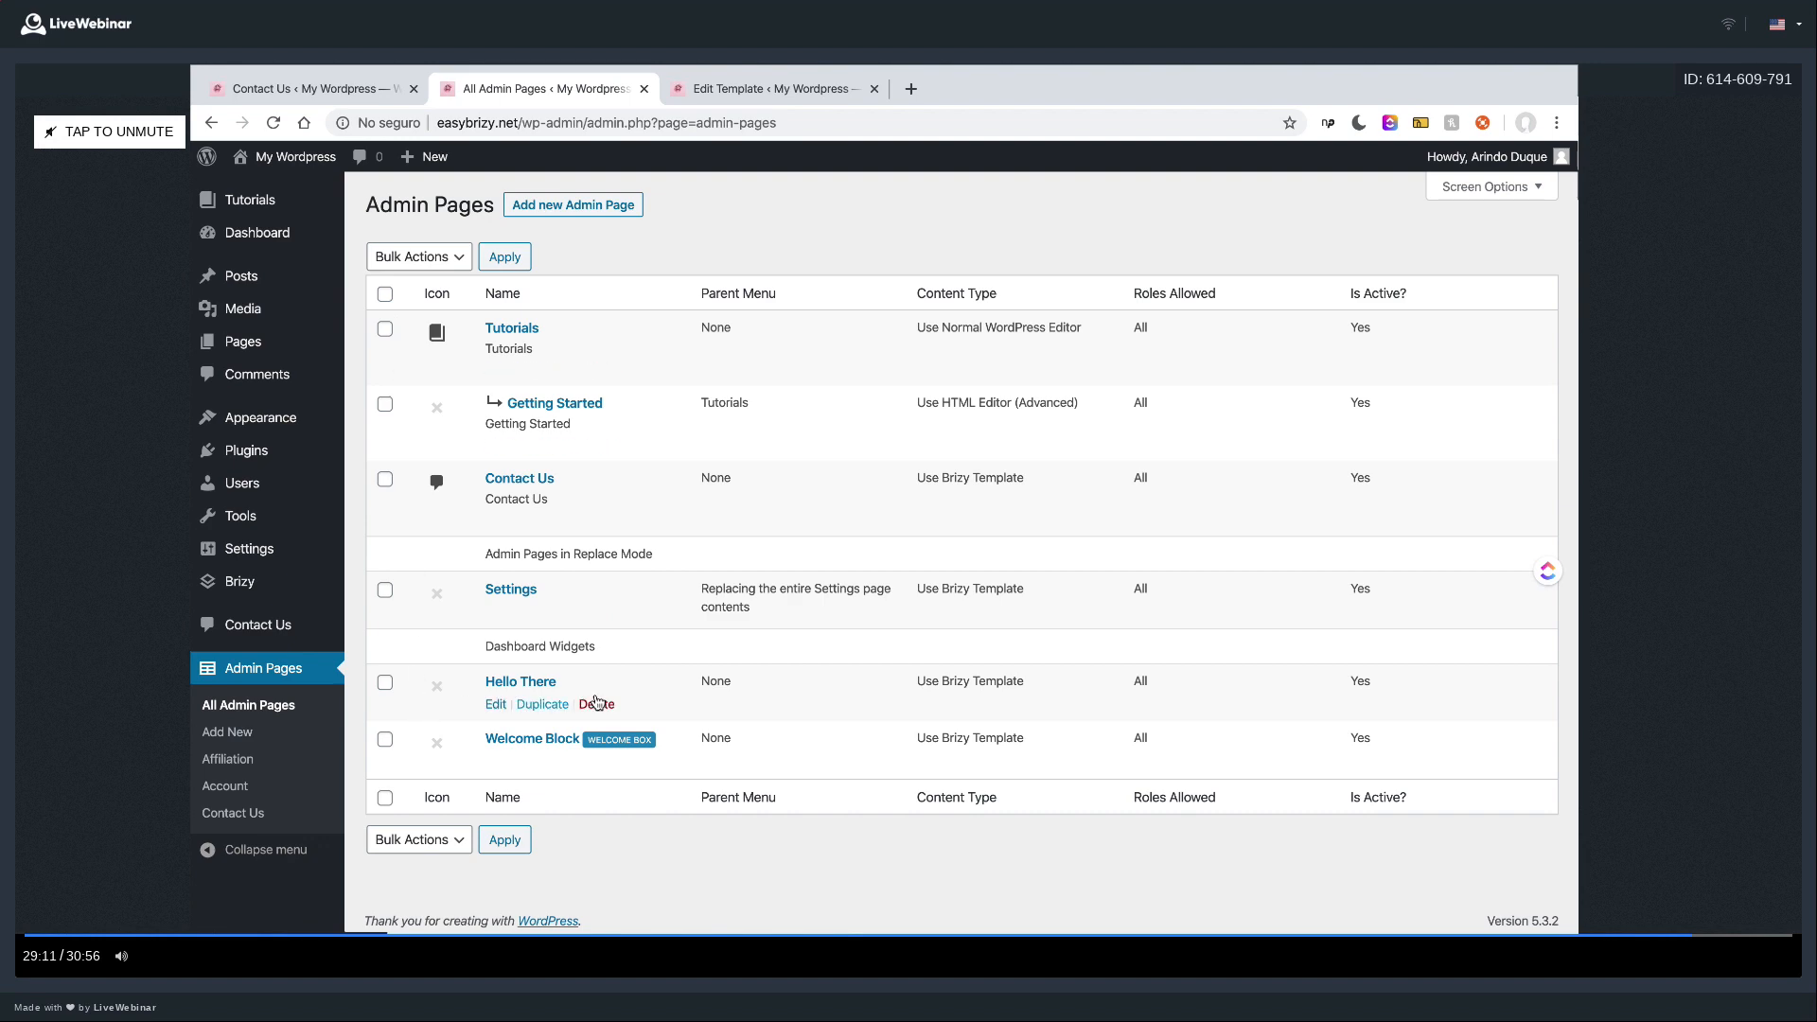
left_click(268, 672)
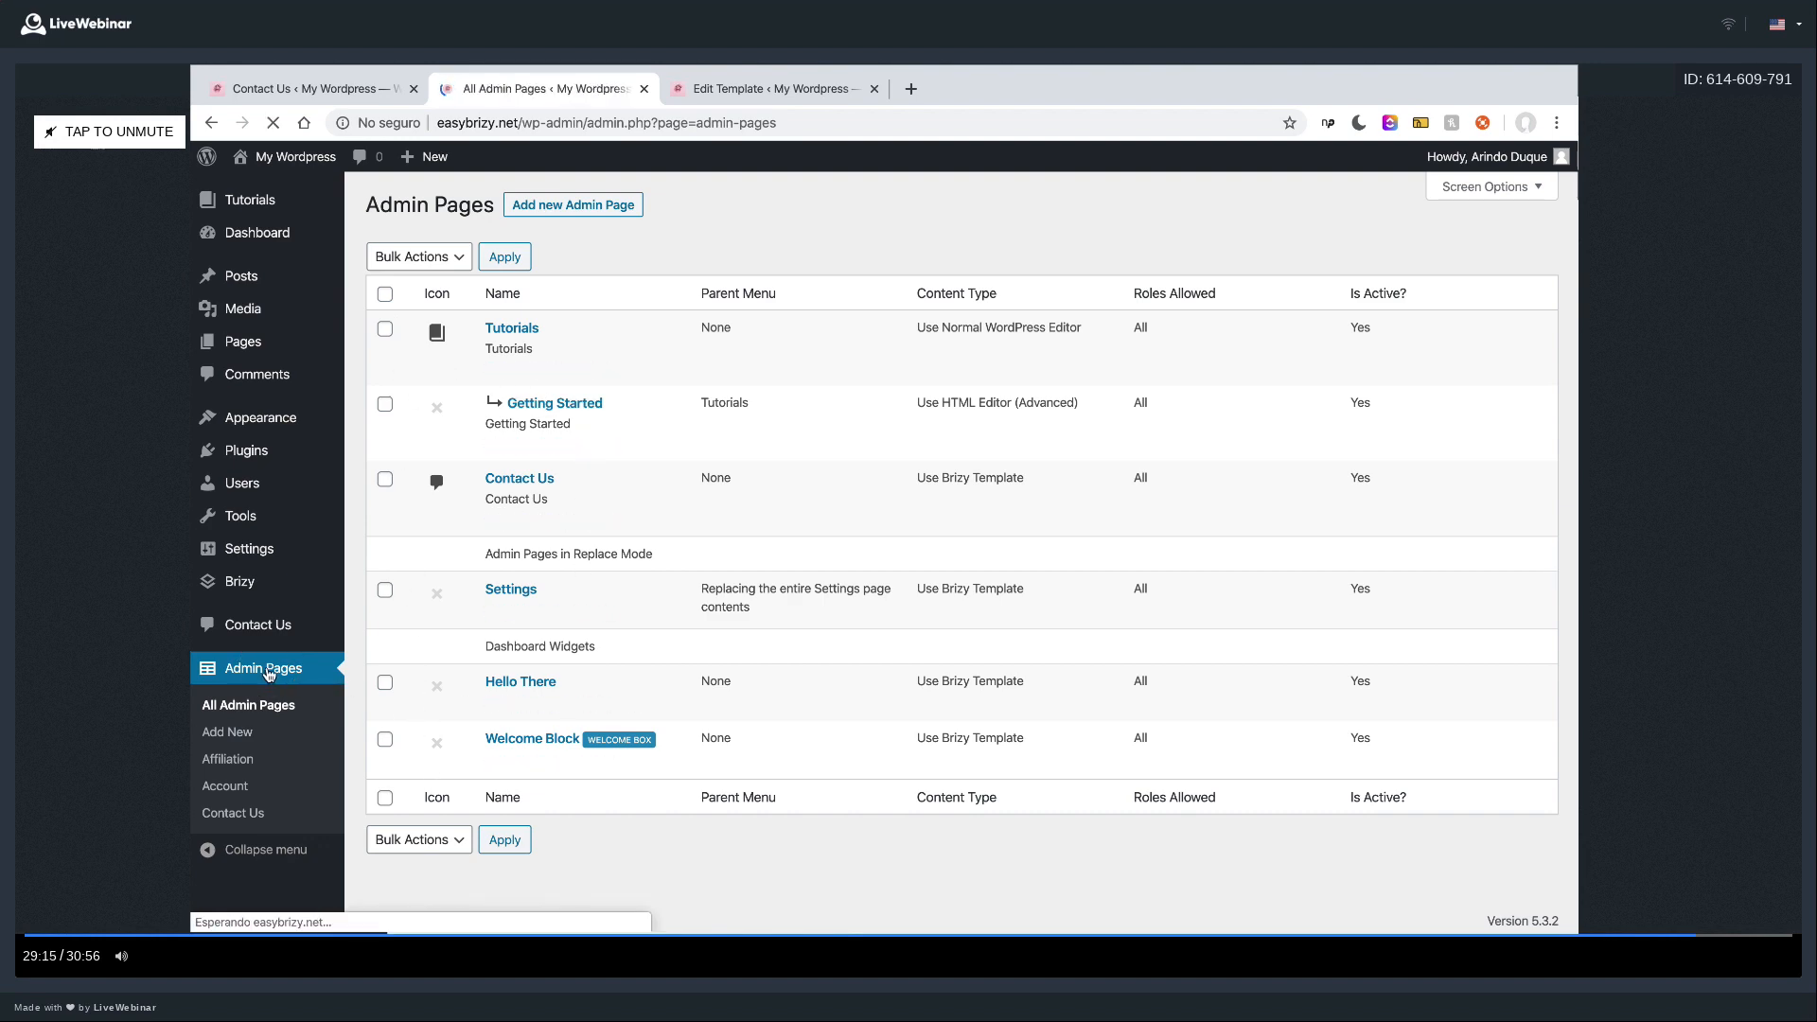
- Turn off the display of the "Admin Pages" menu item in the Dashboard's screen options and save the menu visibility
left_click(254, 232)
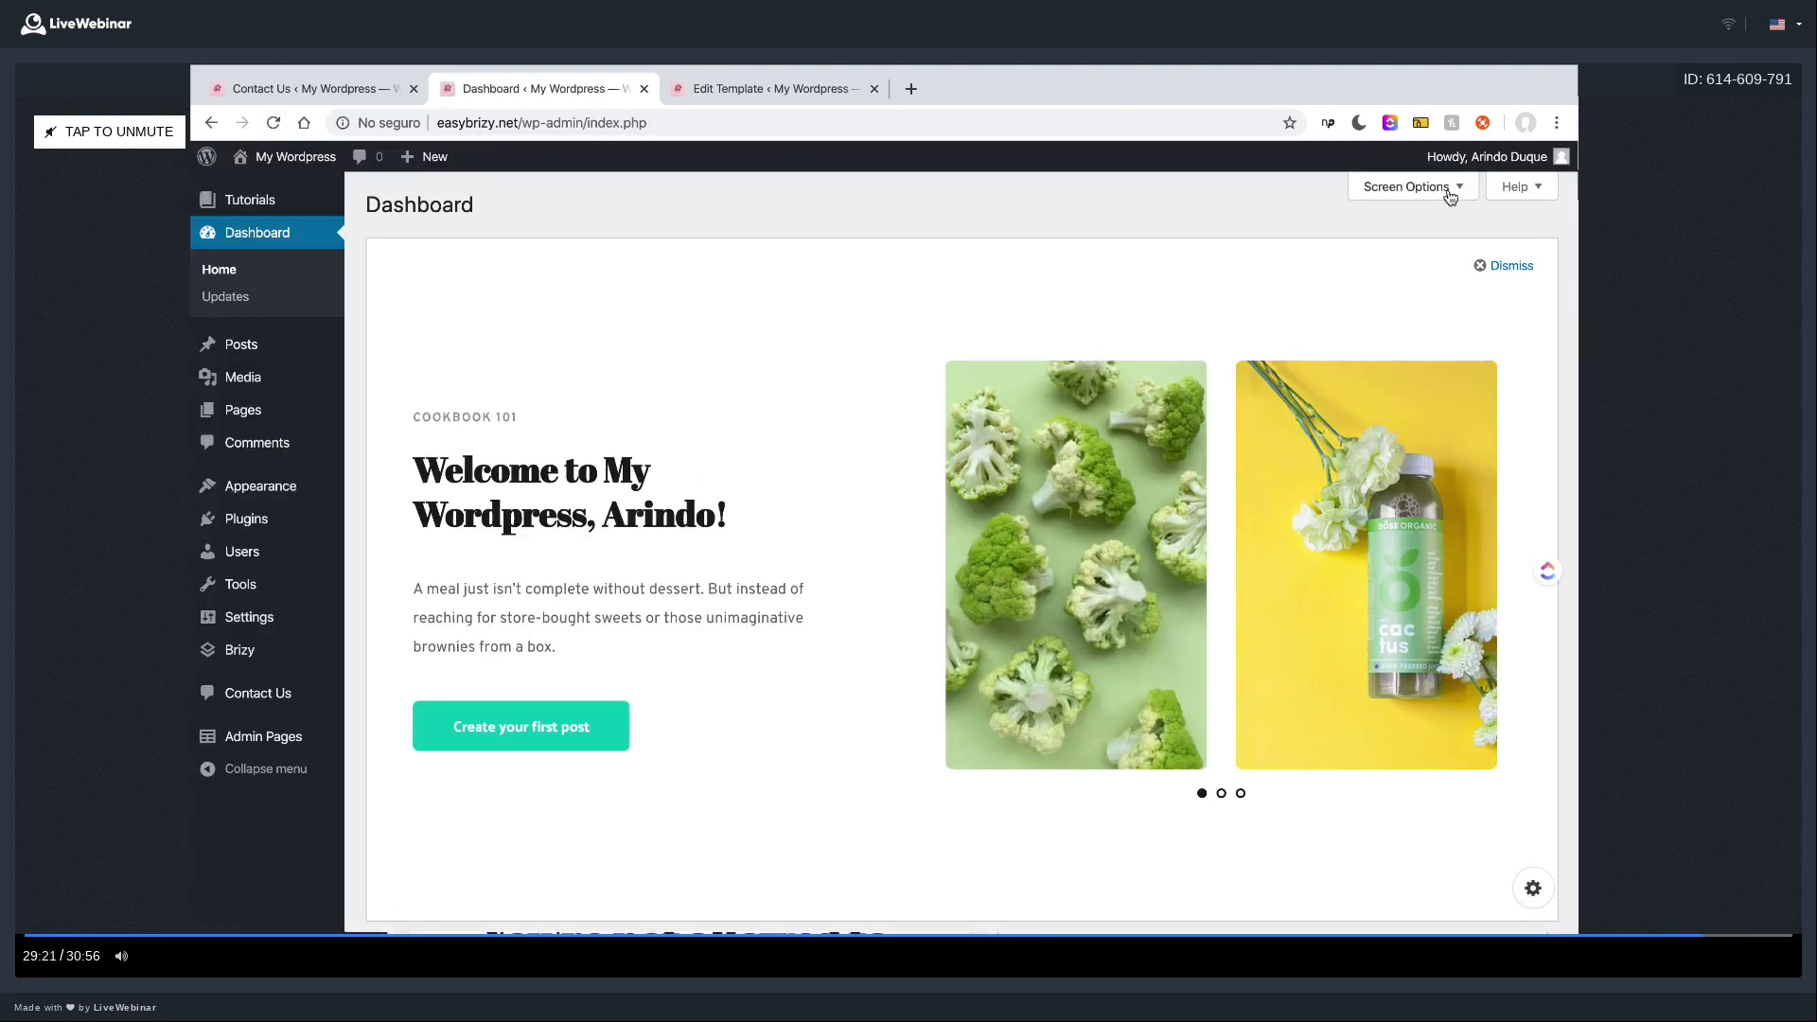
left_click(1447, 191)
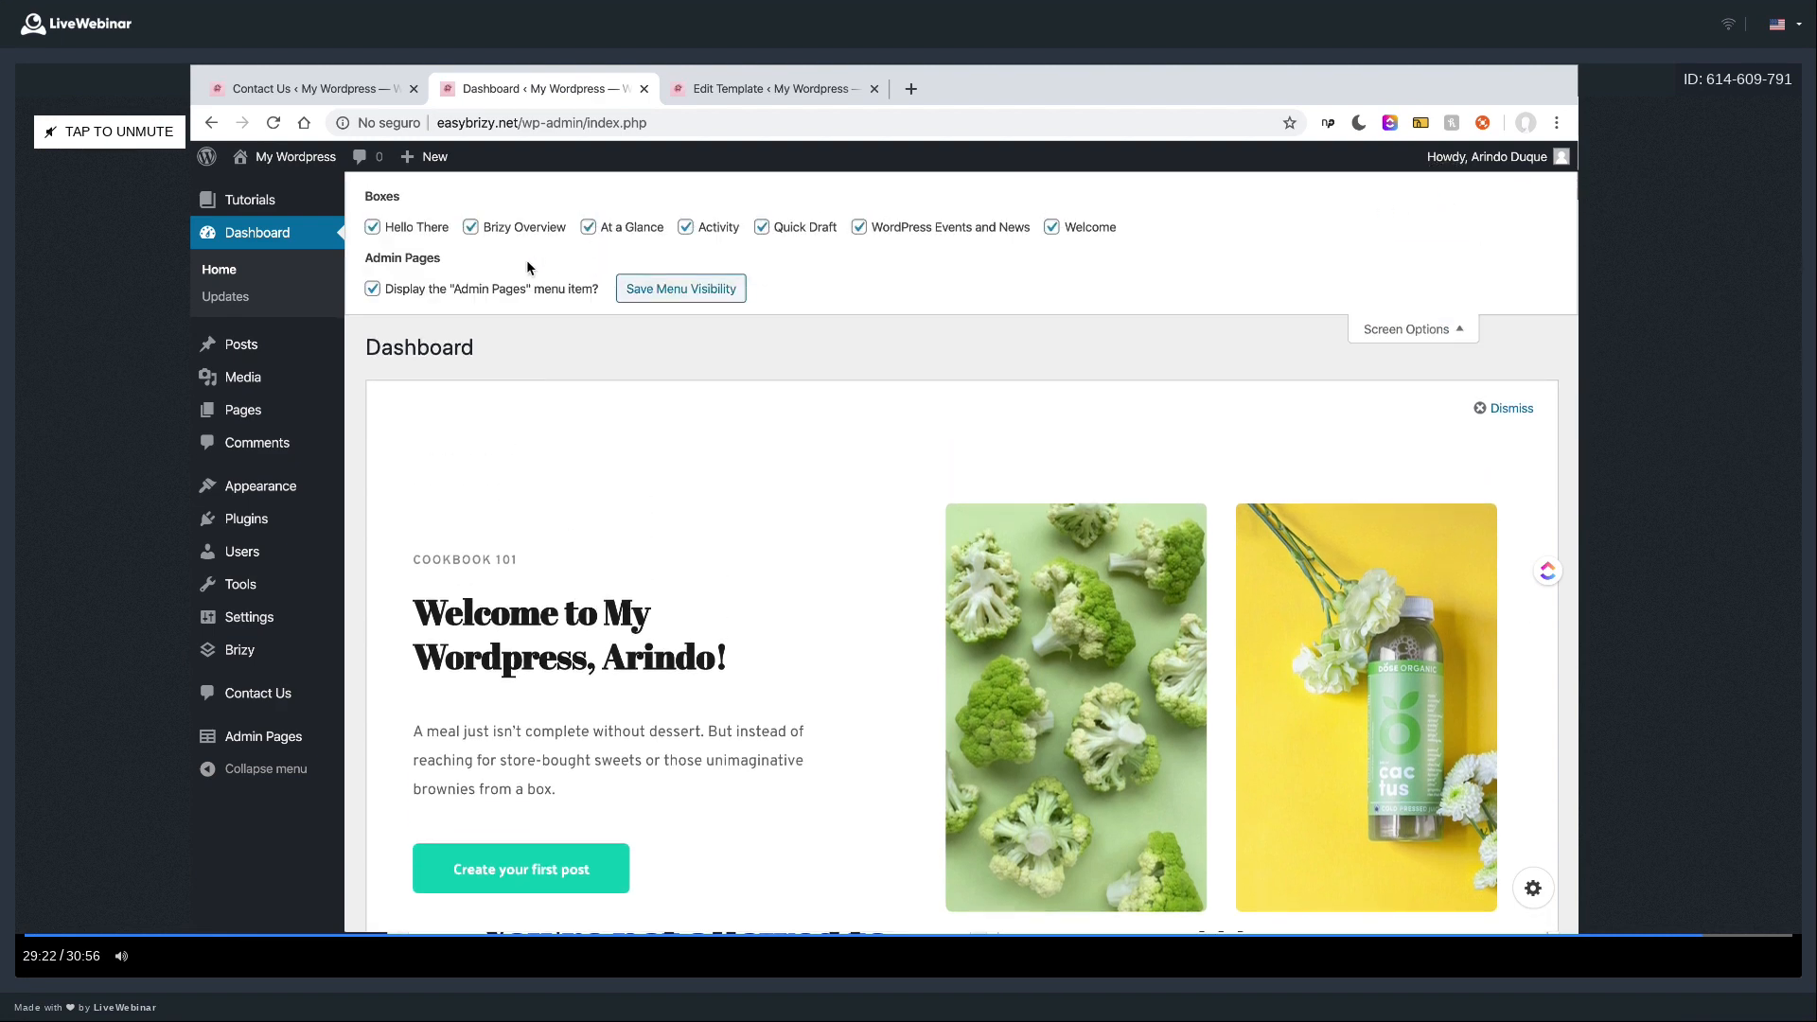
left_click(372, 289)
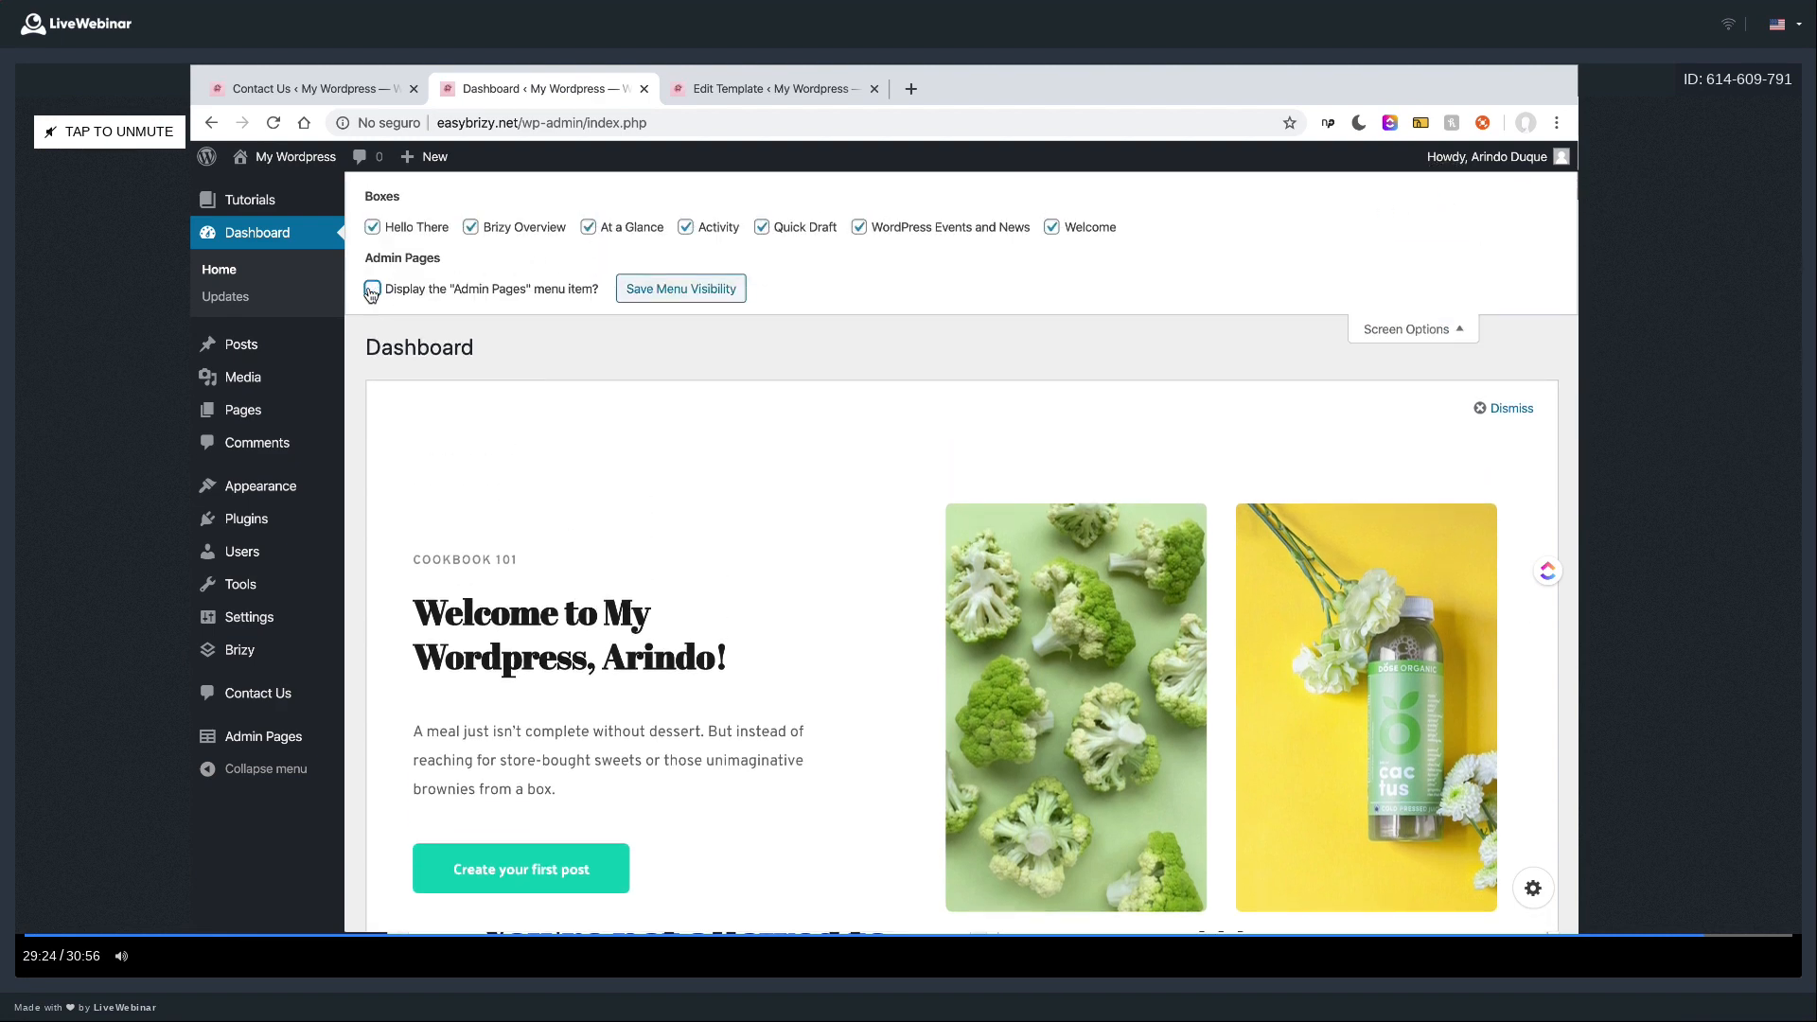
left_click(697, 295)
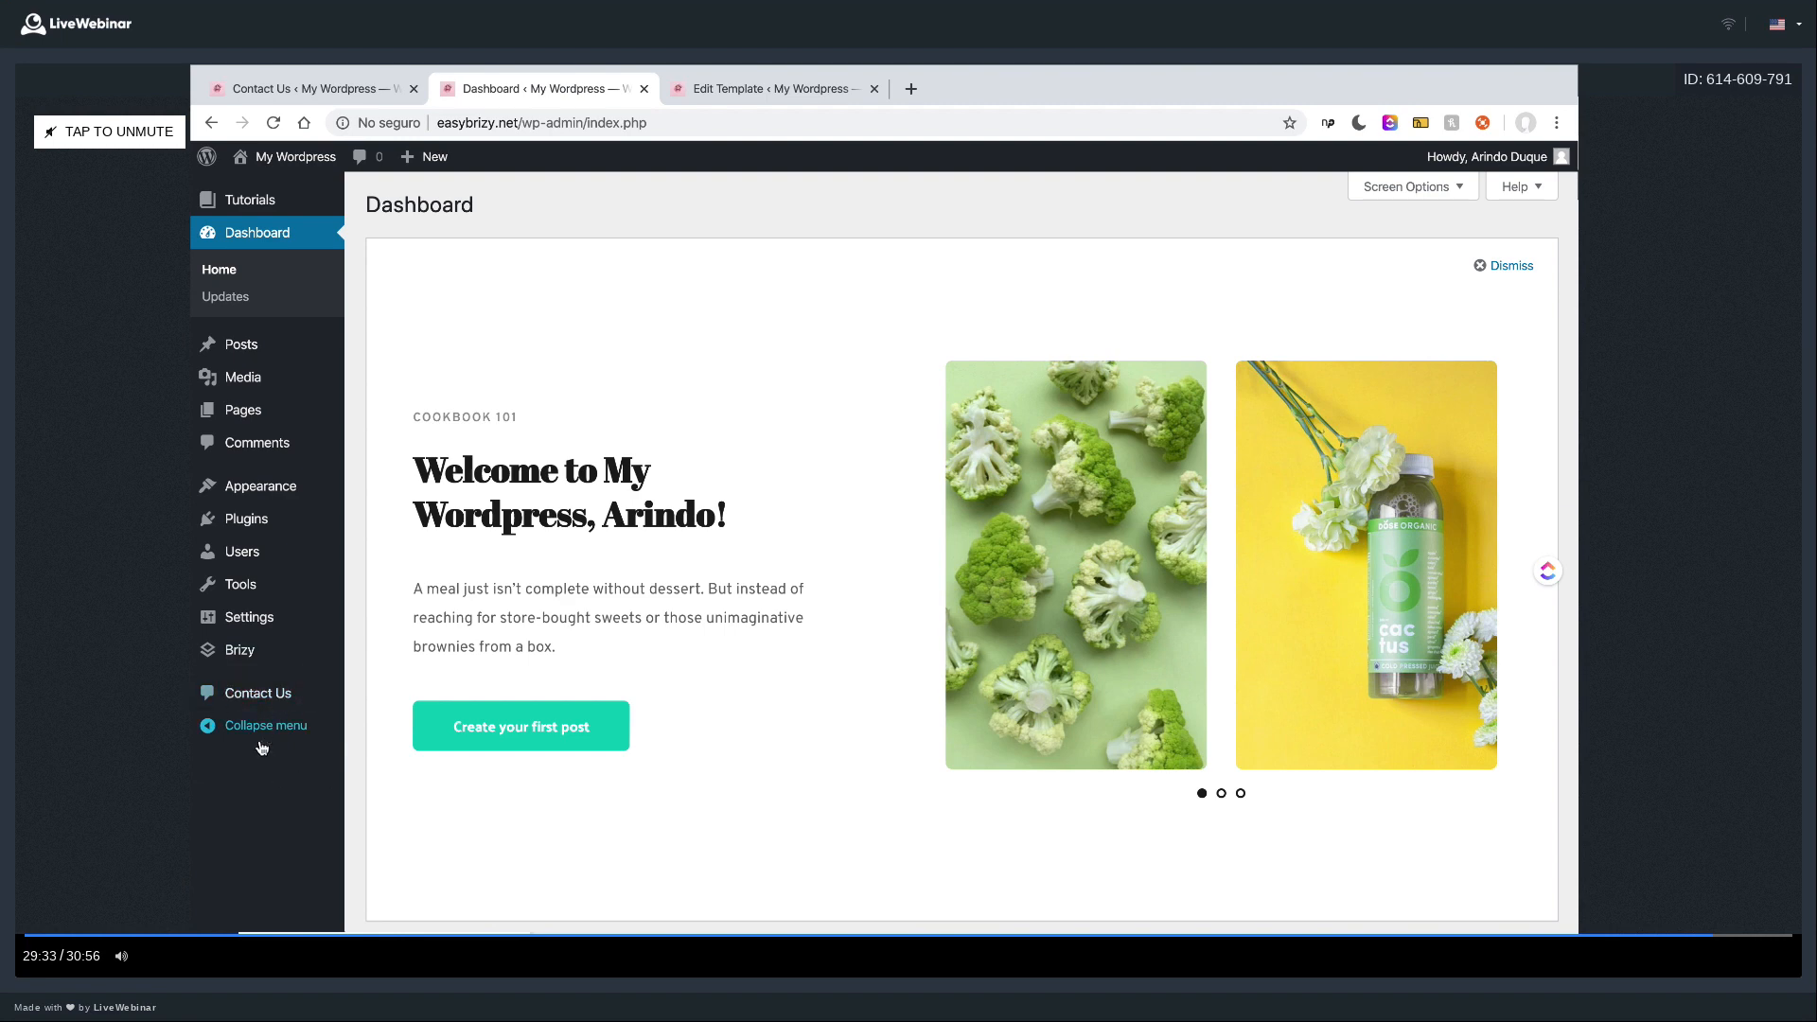
- View the Brizy templates list and check the "Admin Pages" visibility option in the Dashboard's screen options
left_click(387, 678)
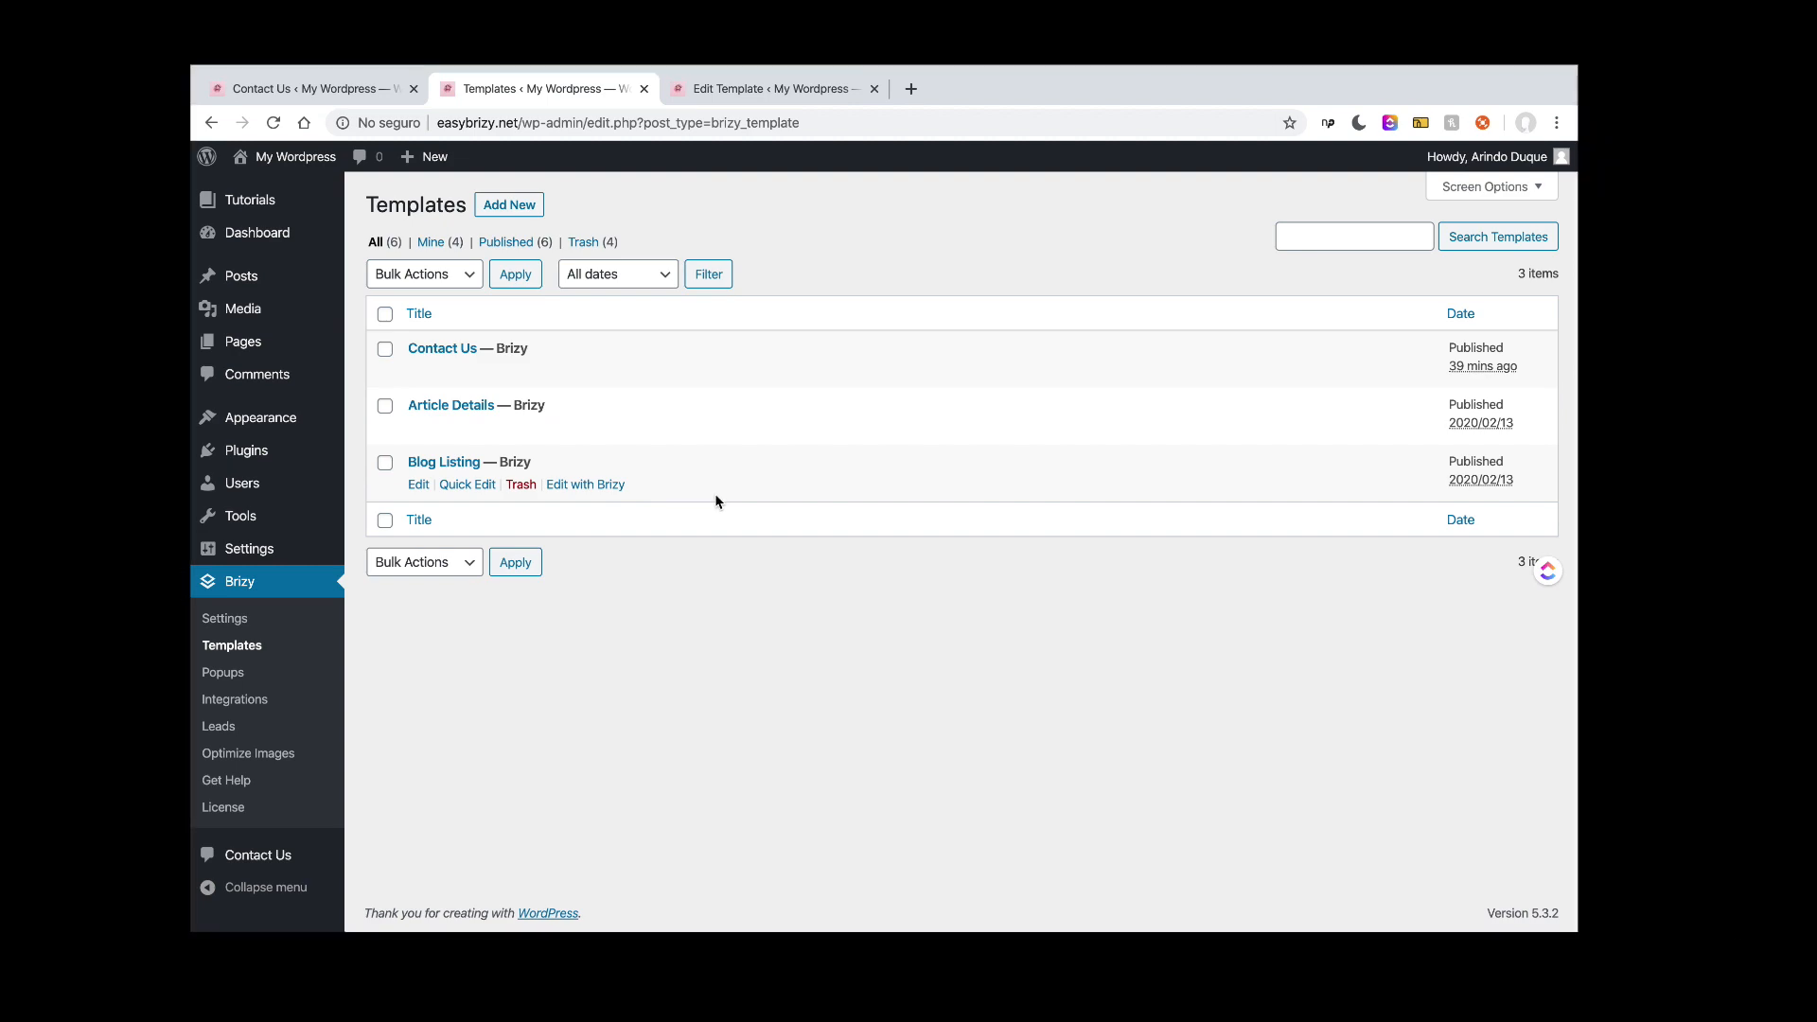
left_click(331, 233)
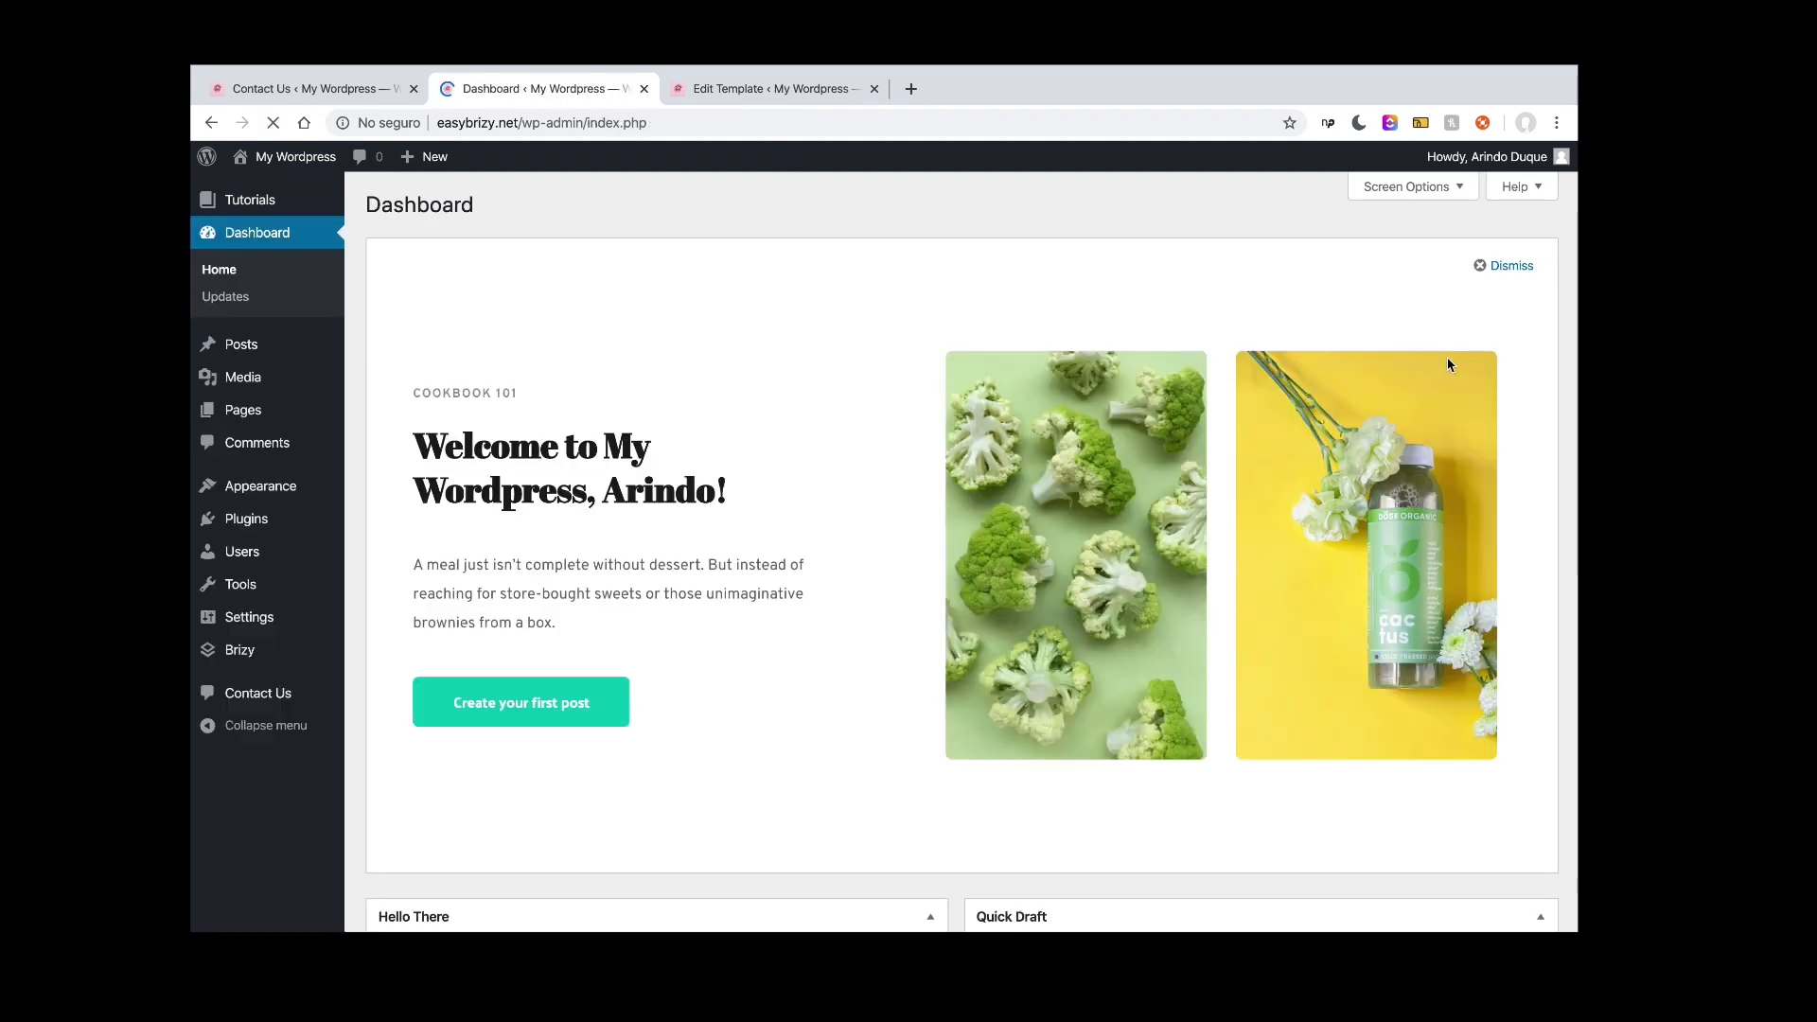
left_click(1442, 193)
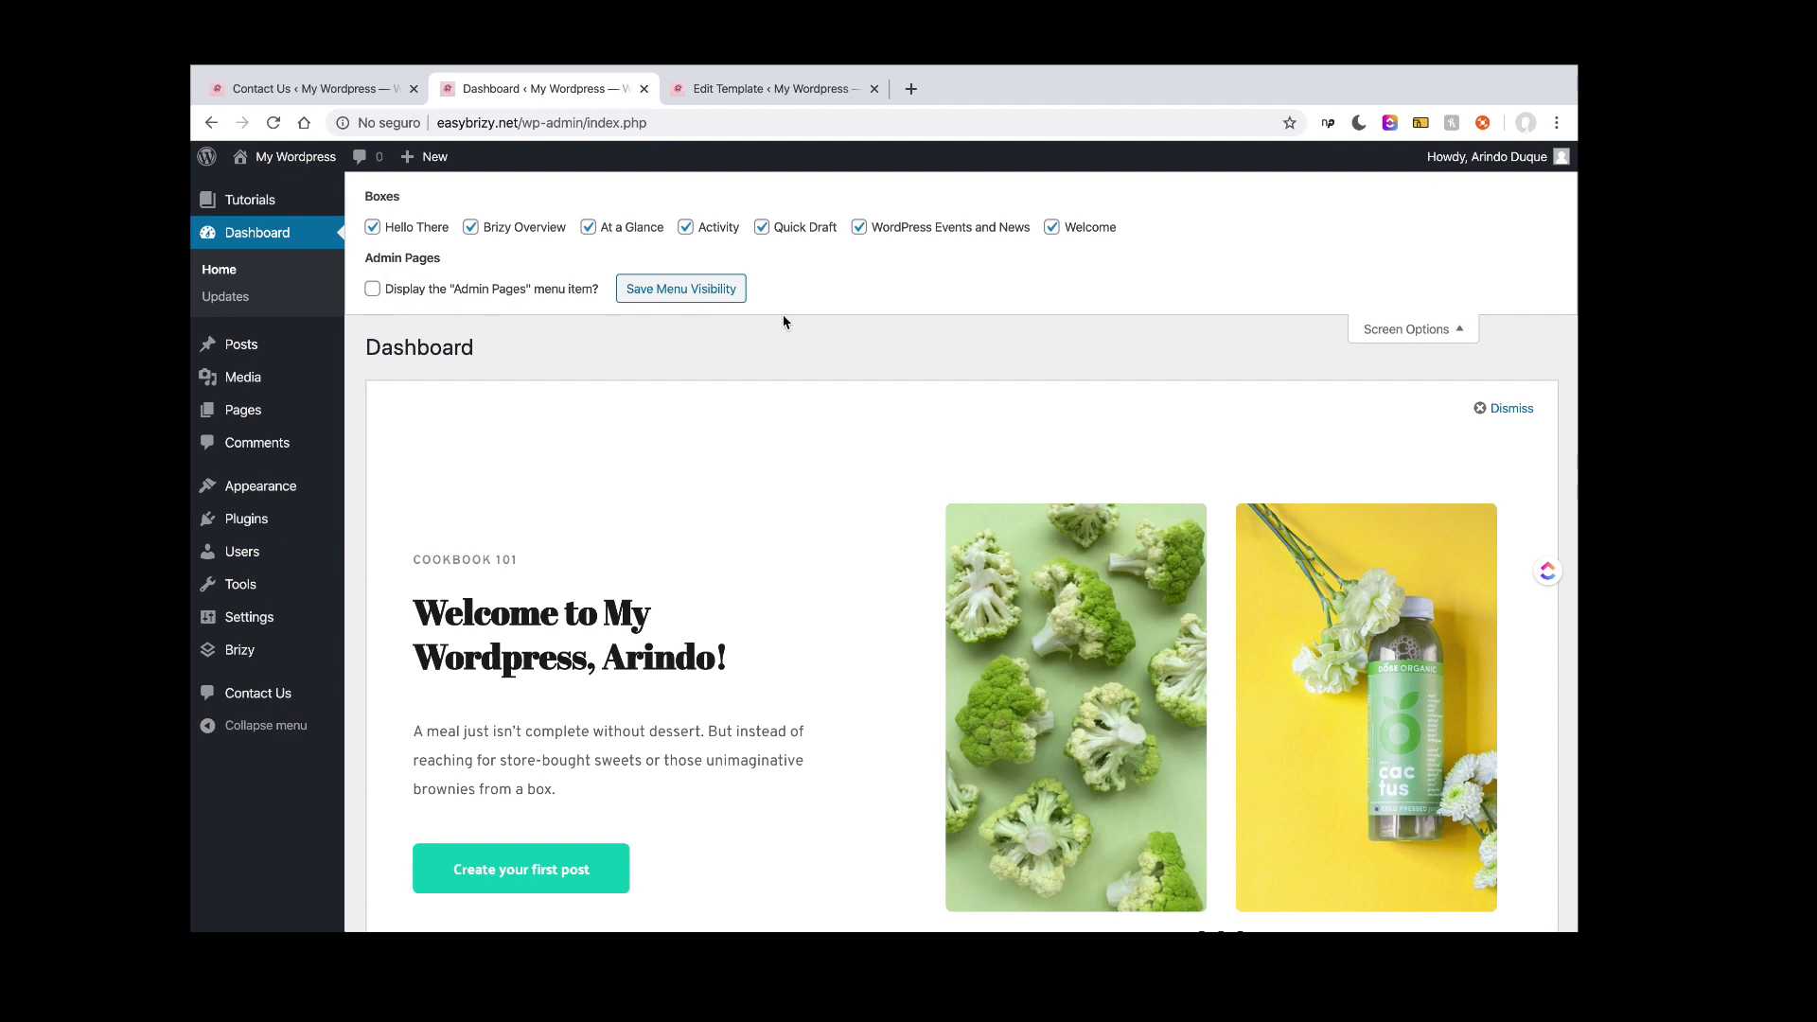
left_click(1435, 331)
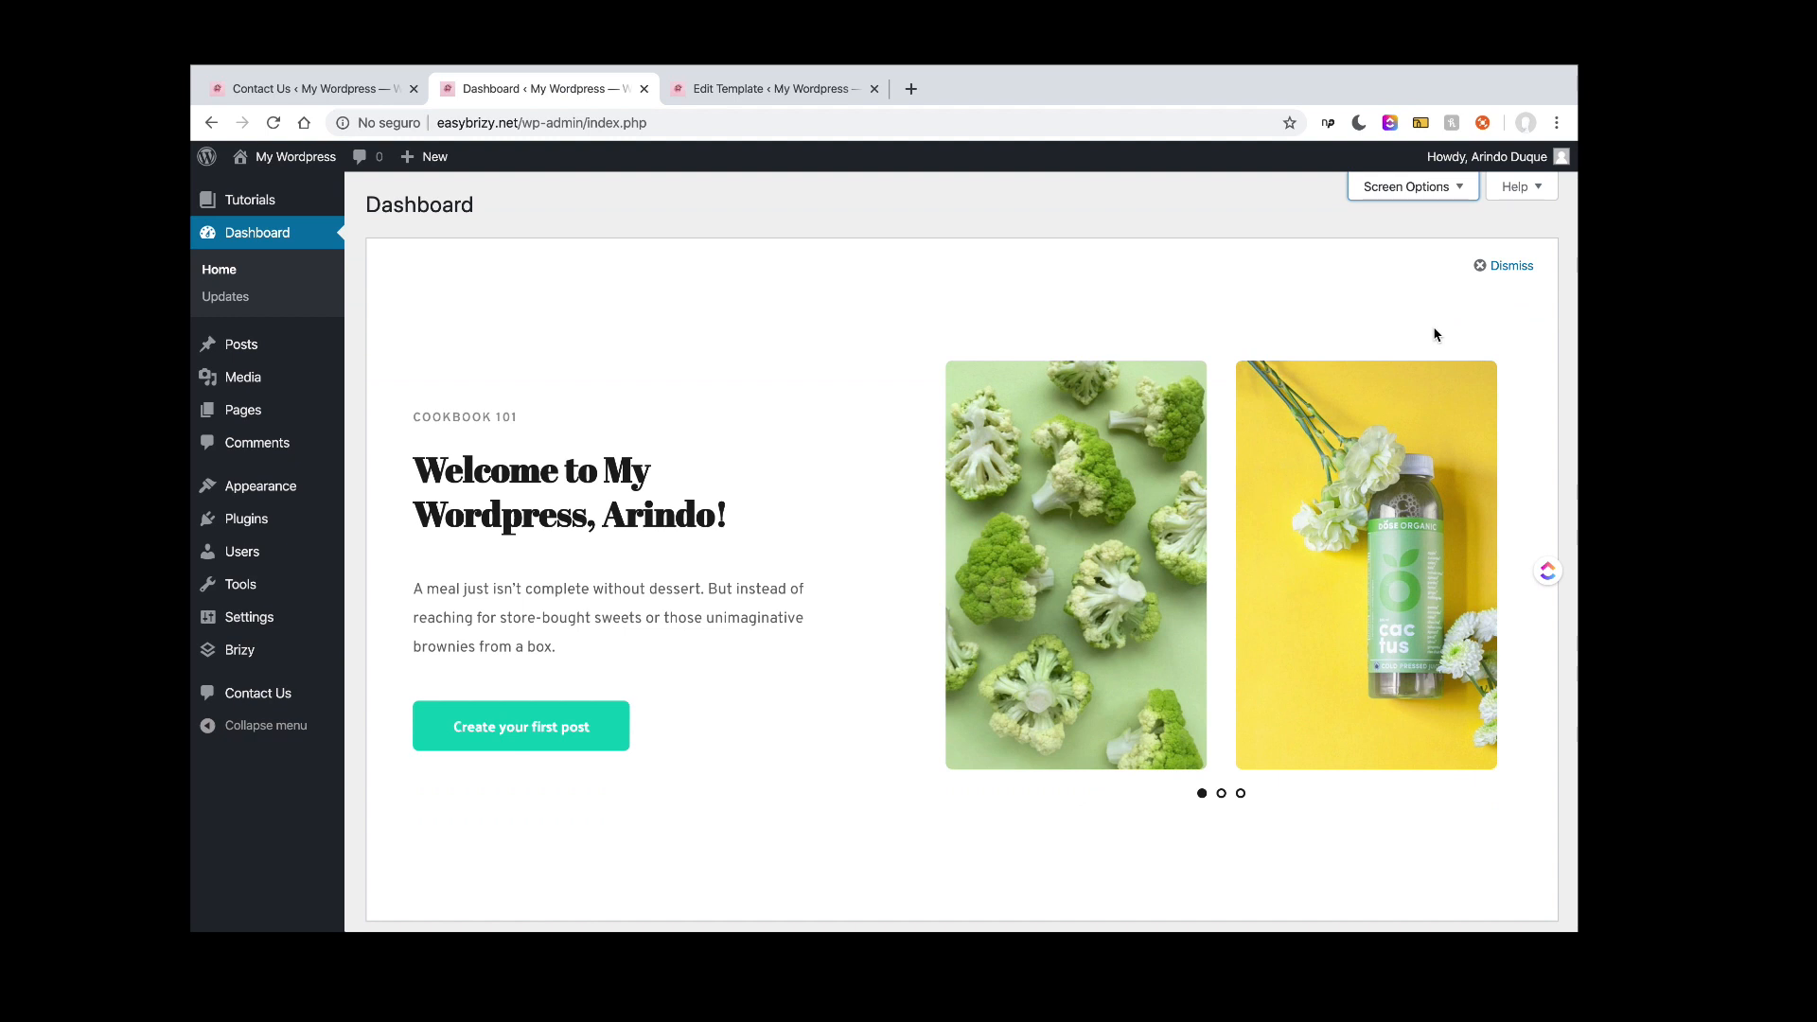